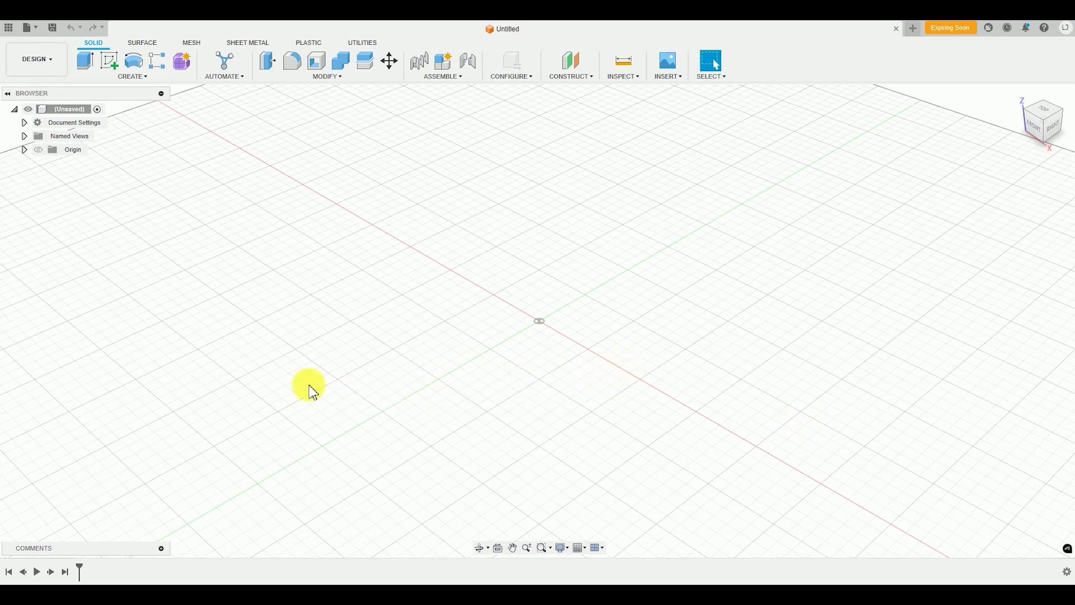
Create a 50 mm diameter sphere as a new body, centred on the origin of the horizontal plane
{"action": "left_click", "coordinate": [419, 331]}
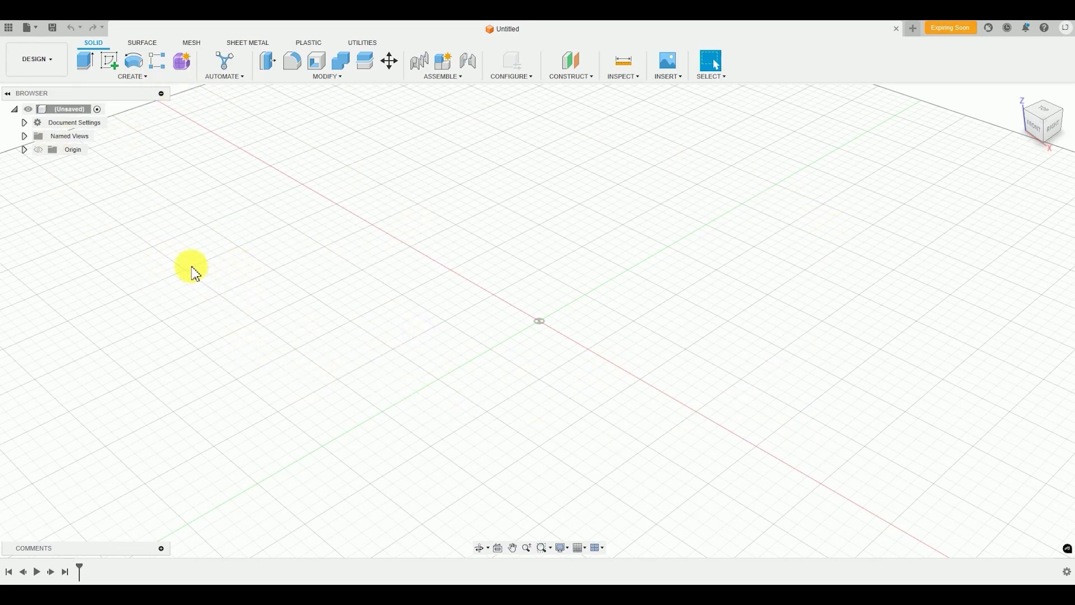
{"action": "left_click", "coordinate": [147, 78]}
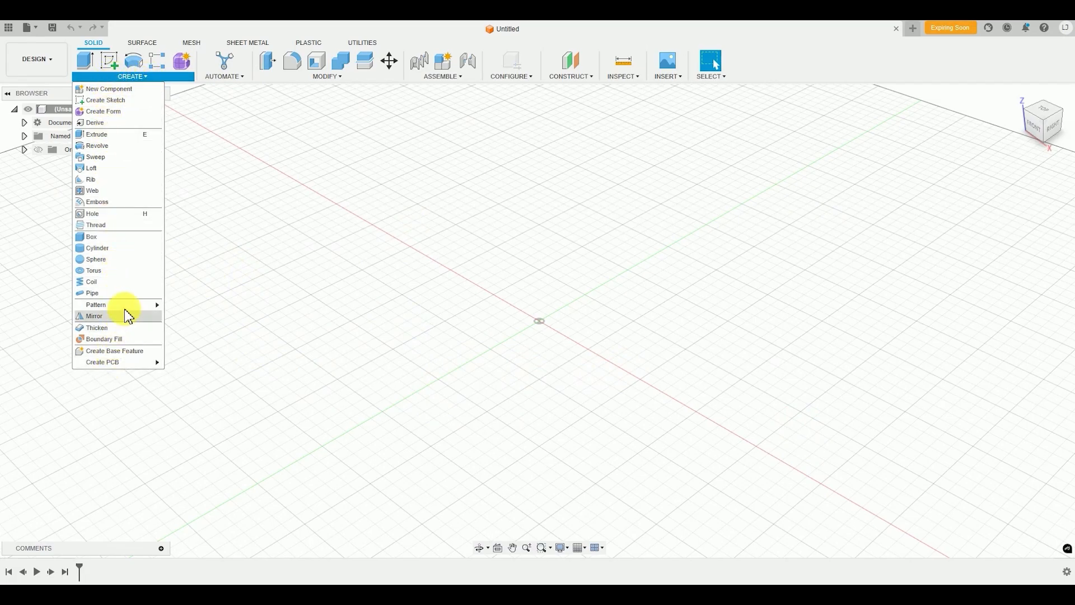
{"action": "left_click", "coordinate": [100, 260]}
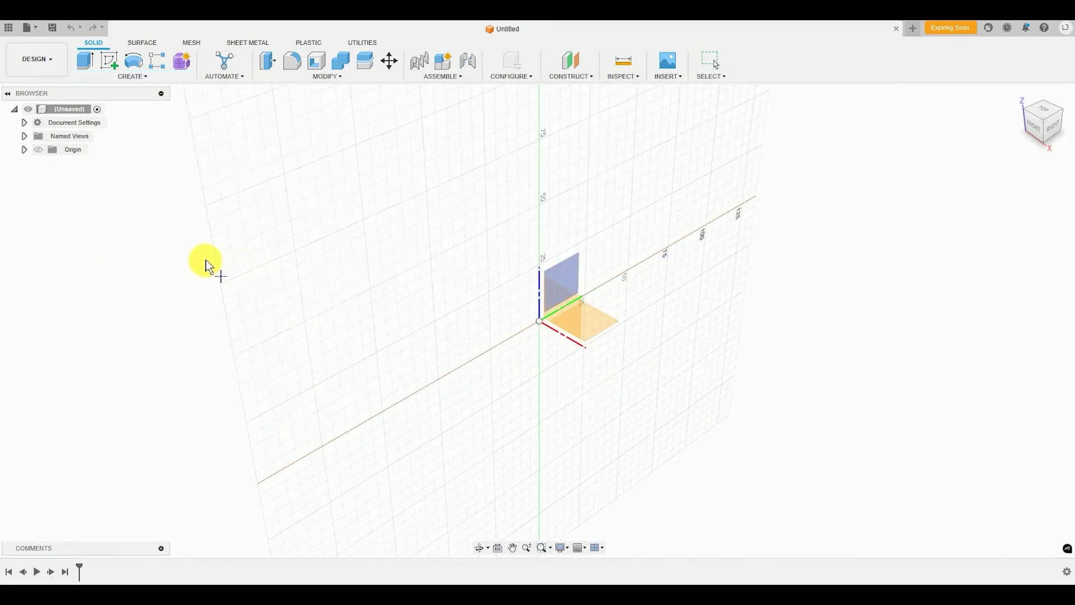
{"action": "left_click", "coordinate": [598, 319]}
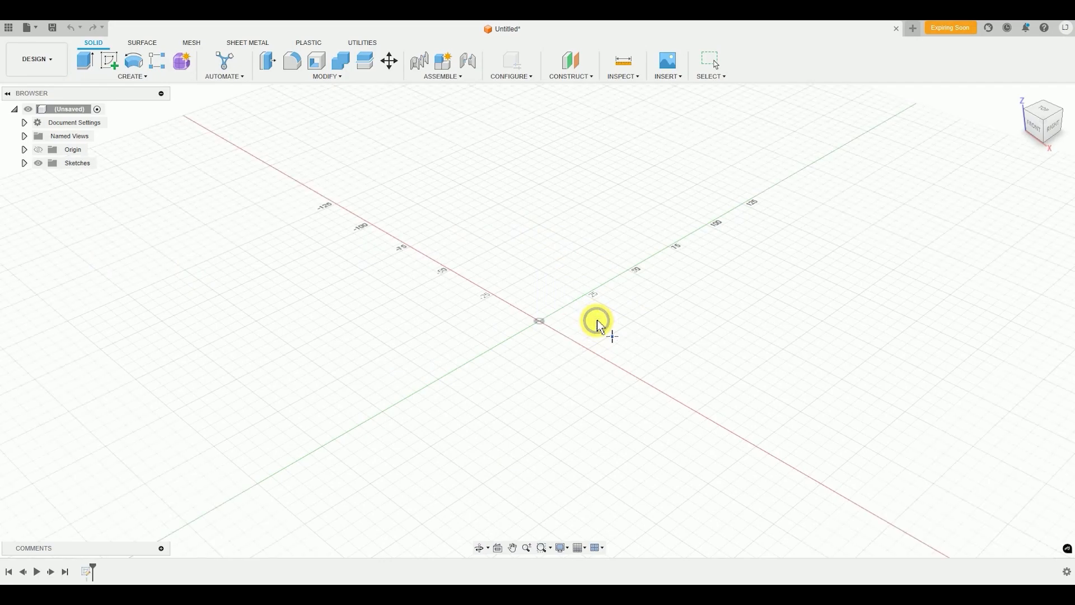
{"action": "left_click", "coordinate": [540, 321]}
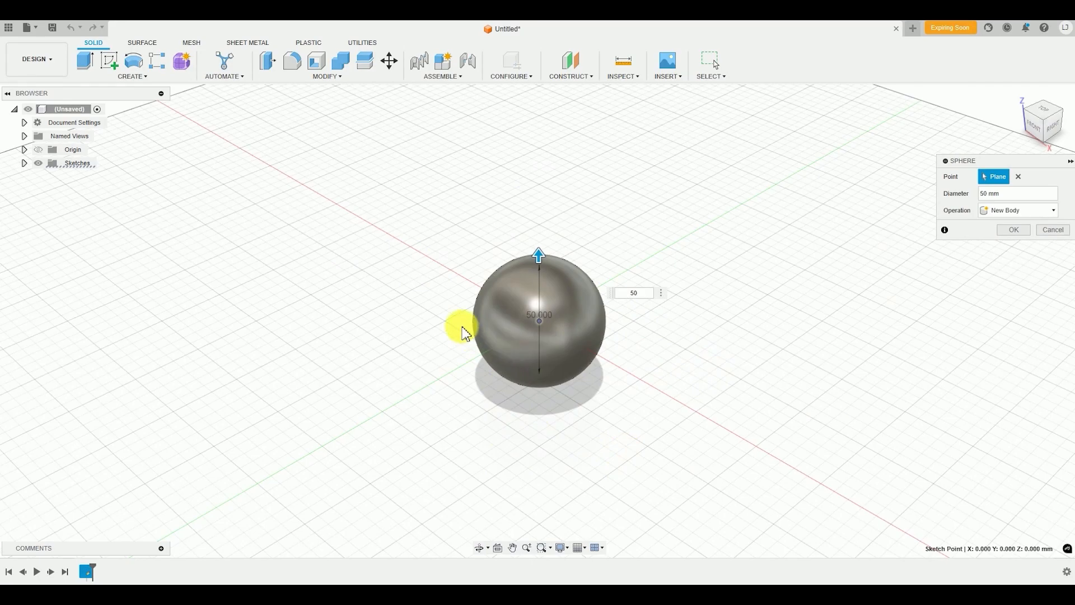
{"action": "left_click", "coordinate": [1016, 229]}
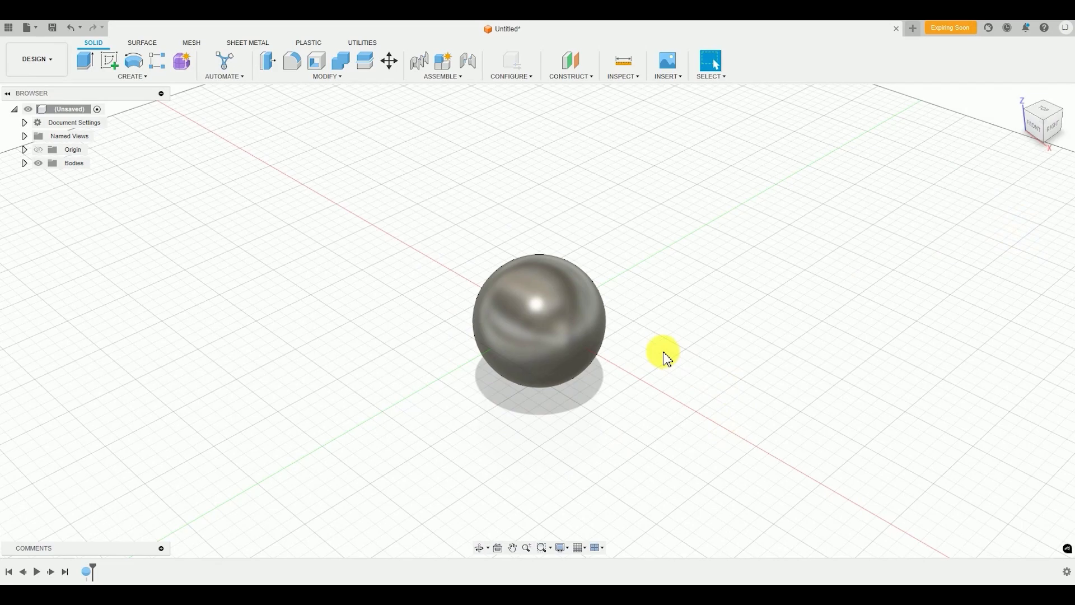
Open the Appearance command and look through the Fusion Appearances library categories, from Concrete to Wood (Solid)
{"action": "mouse_move", "coordinate": [665, 355]}
{"action": "middle_mouse_down"}
{"action": "mouse_move", "coordinate": [633, 360]}
{"action": "mouse_move", "coordinate": [598, 334]}
{"action": "middle_mouse_up"}
{"action": "middle_click_drag", "start_coordinate": [619, 389], "coordinate": [629, 417]}
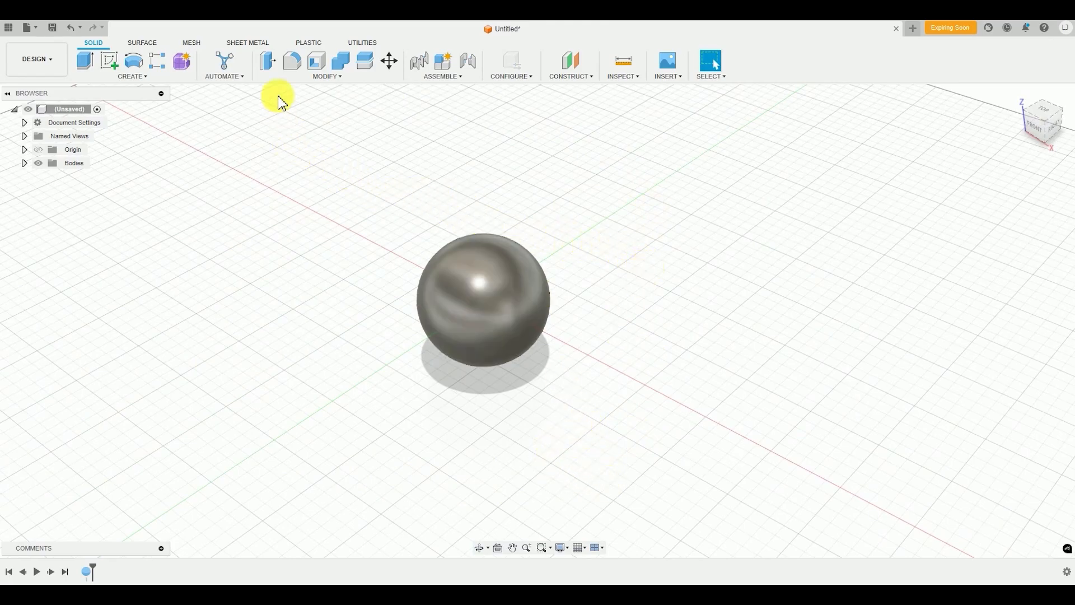
{"action": "left_click", "coordinate": [326, 76]}
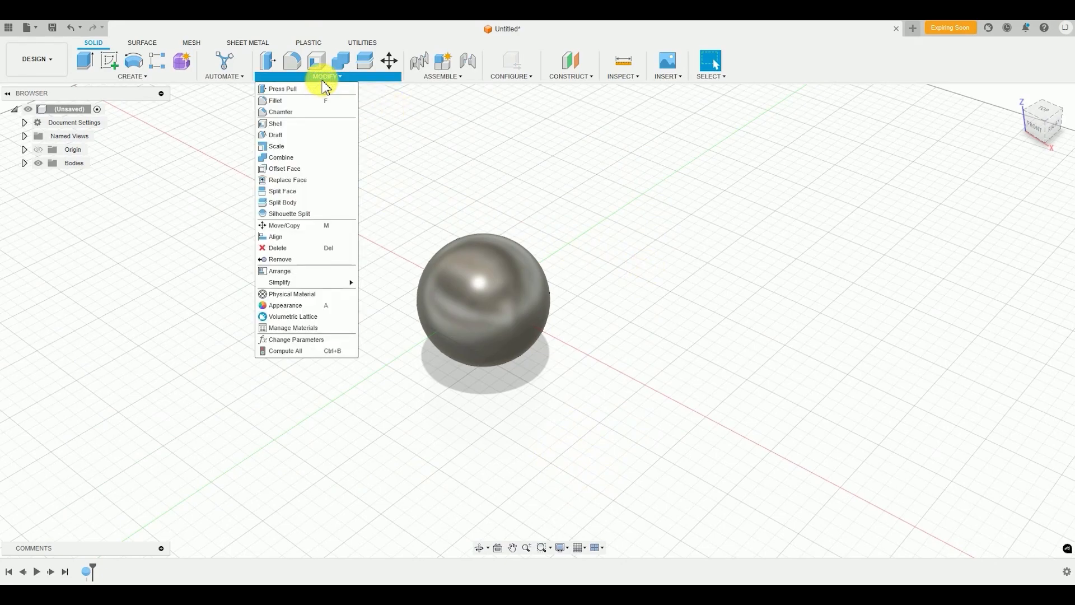
{"action": "left_click", "coordinate": [298, 307]}
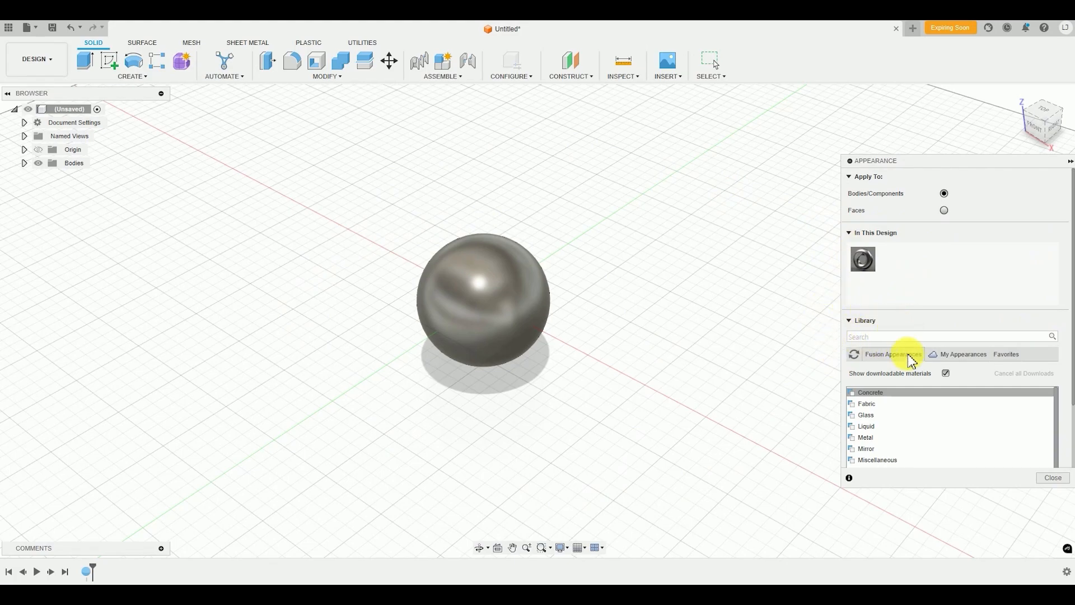
{"action": "left_click", "coordinate": [892, 416]}
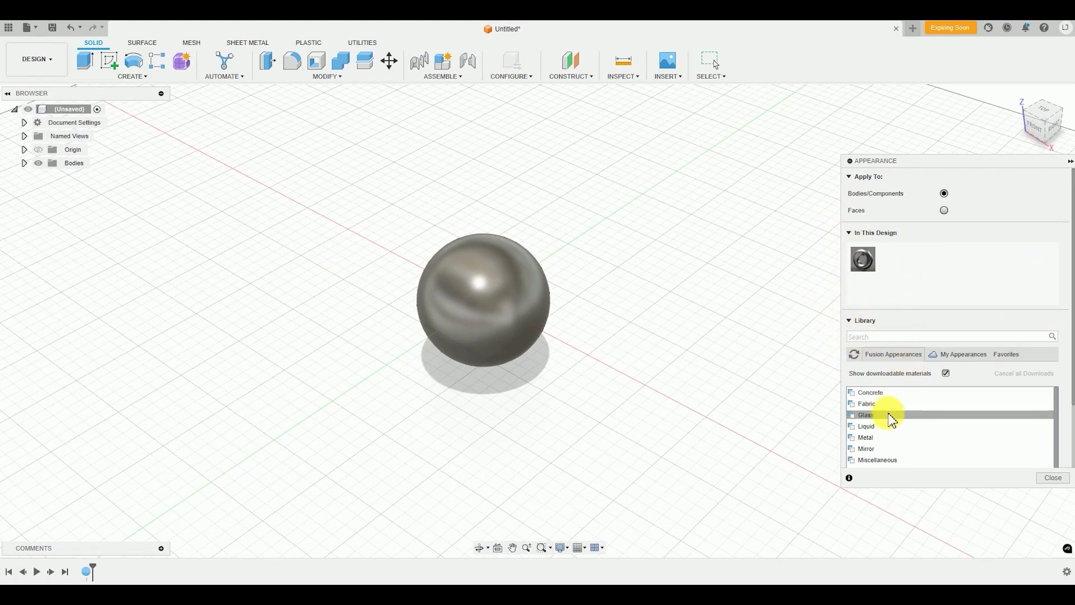
{"action": "left_click", "coordinate": [897, 427]}
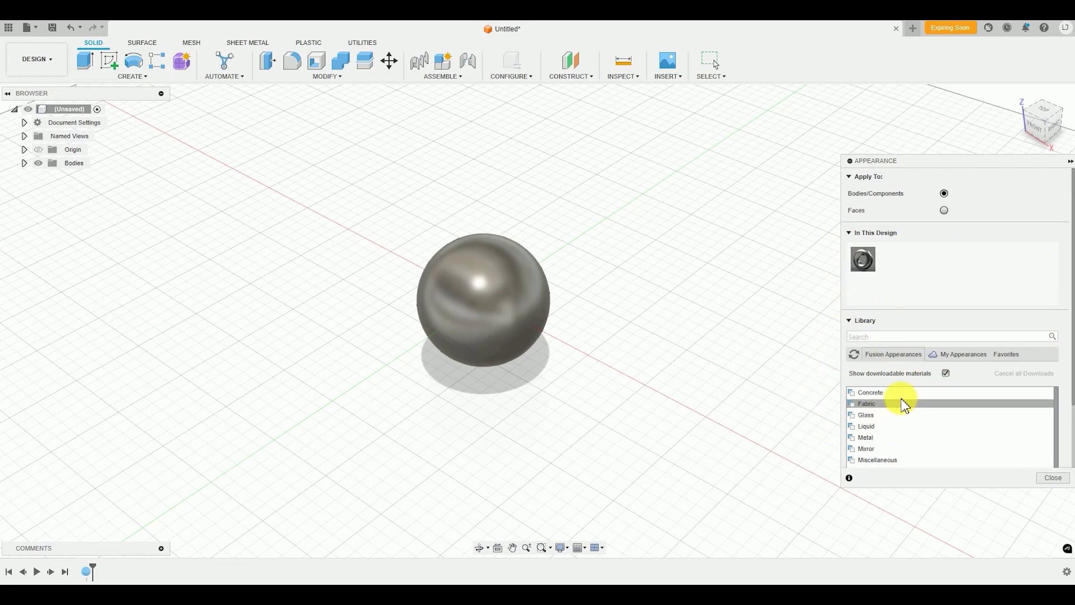
{"action": "scroll", "coordinate": [927, 440], "scroll_direction": "down", "scroll_amount": 2}
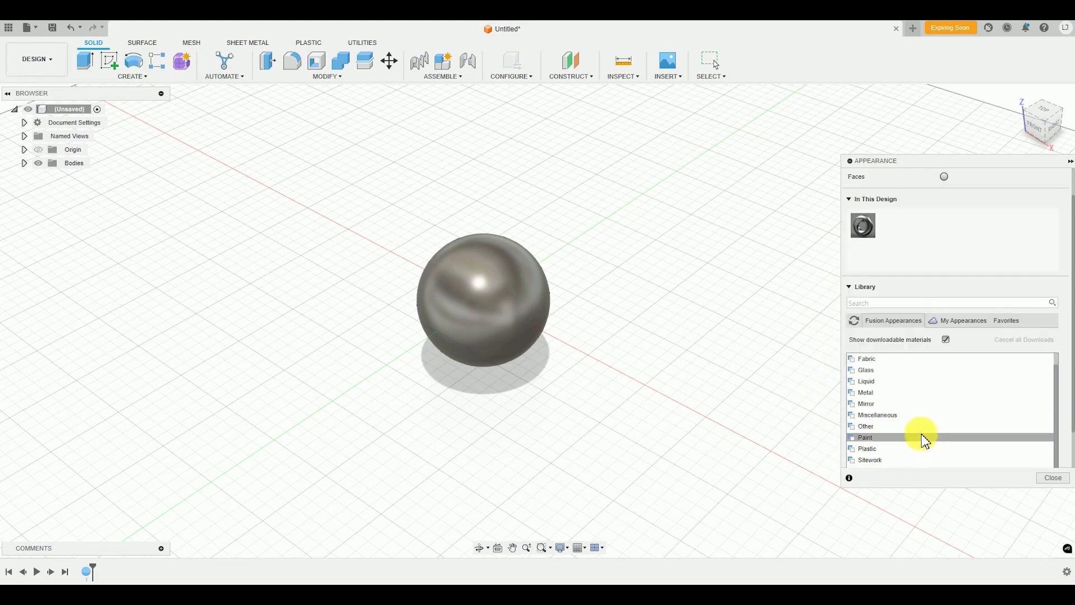
{"action": "scroll", "coordinate": [947, 448], "scroll_direction": "down", "scroll_amount": 2}
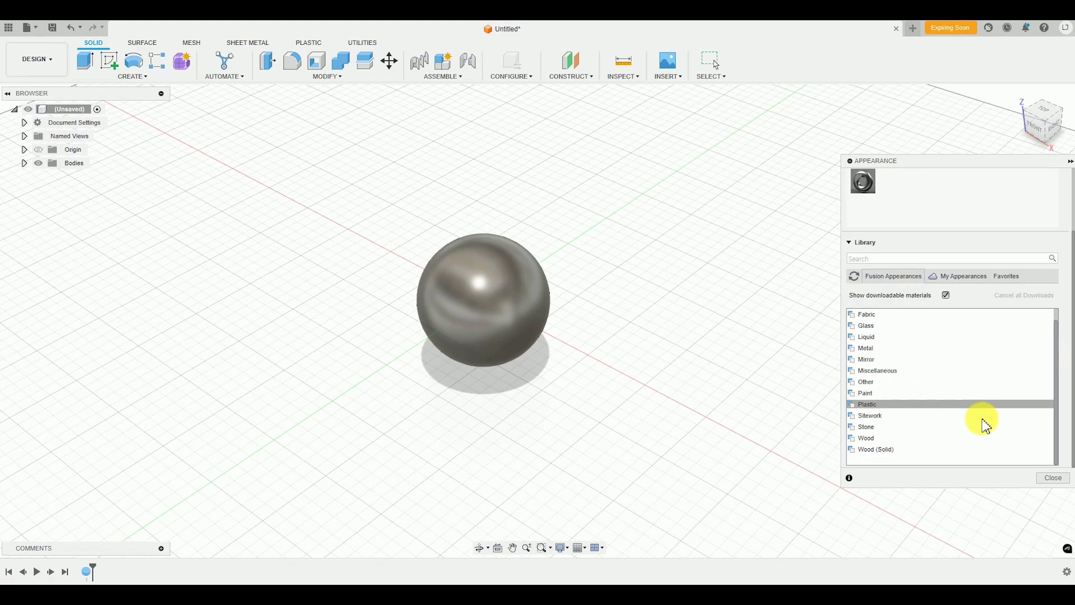
{"action": "scroll", "coordinate": [922, 433], "scroll_direction": "up", "scroll_amount": 3}
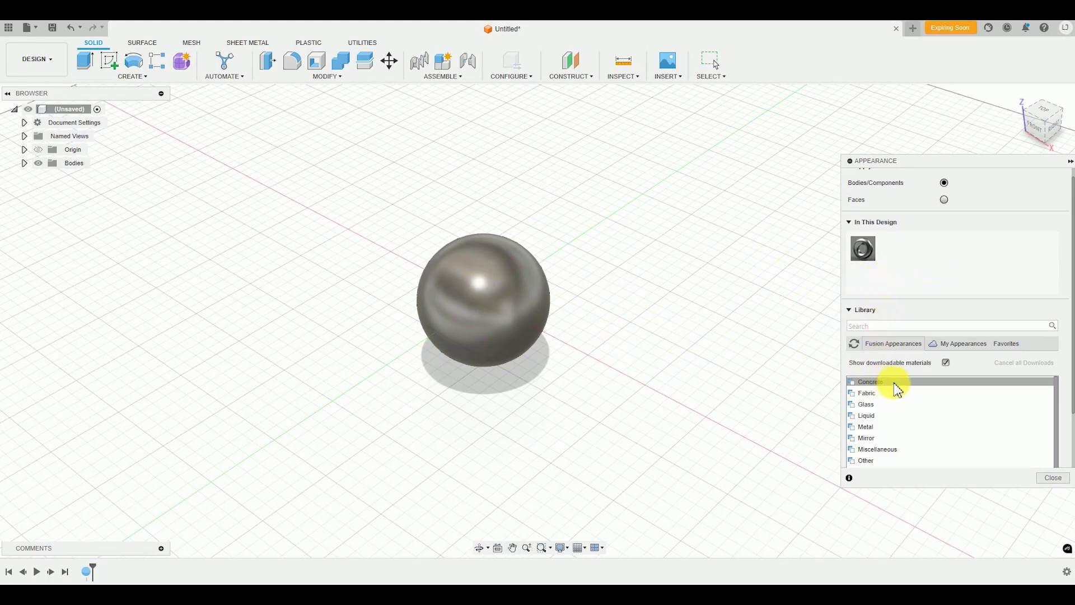
{"action": "scroll", "coordinate": [891, 430], "scroll_direction": "up", "scroll_amount": 1}
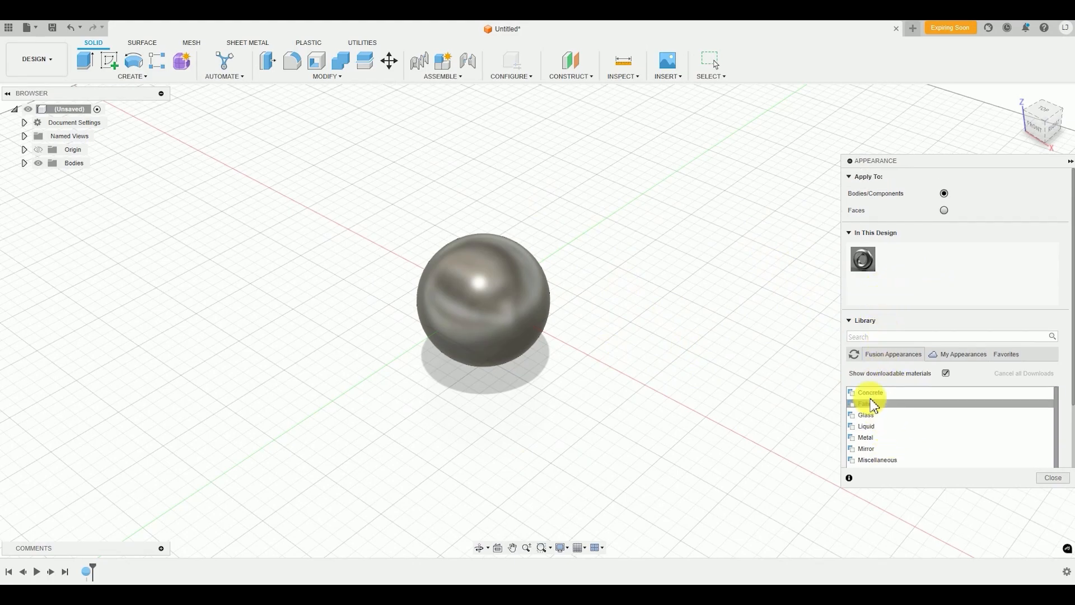
Apply the Mirror appearance from the Mirror category to the sphere body and close the Appearance command
{"action": "scroll", "coordinate": [877, 426], "scroll_direction": "down", "scroll_amount": 1}
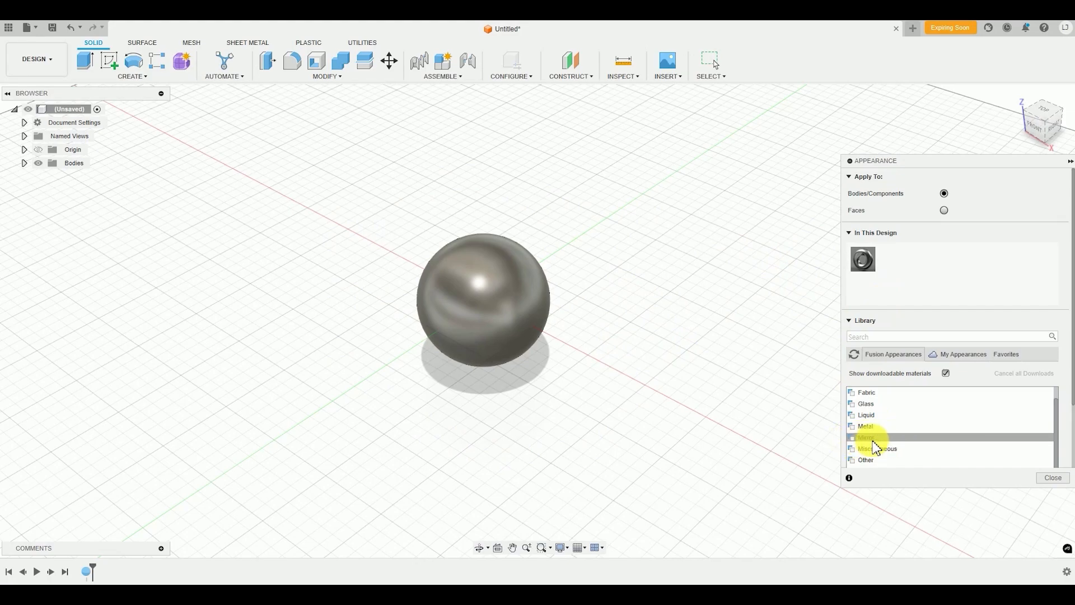
{"action": "left_click", "coordinate": [874, 439]}
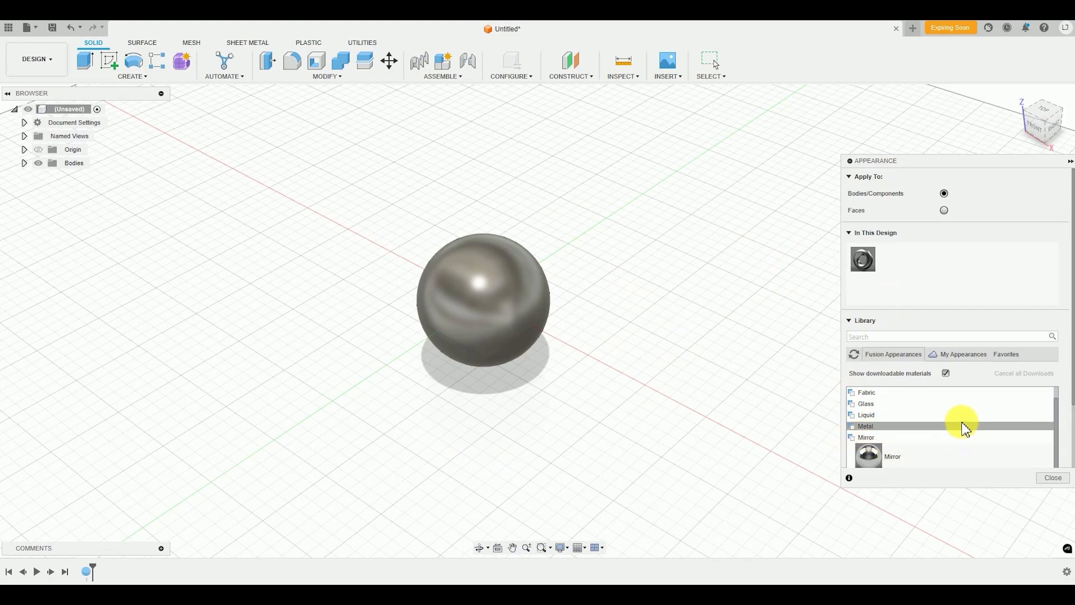
{"action": "scroll", "coordinate": [946, 435], "scroll_direction": "down", "scroll_amount": 2}
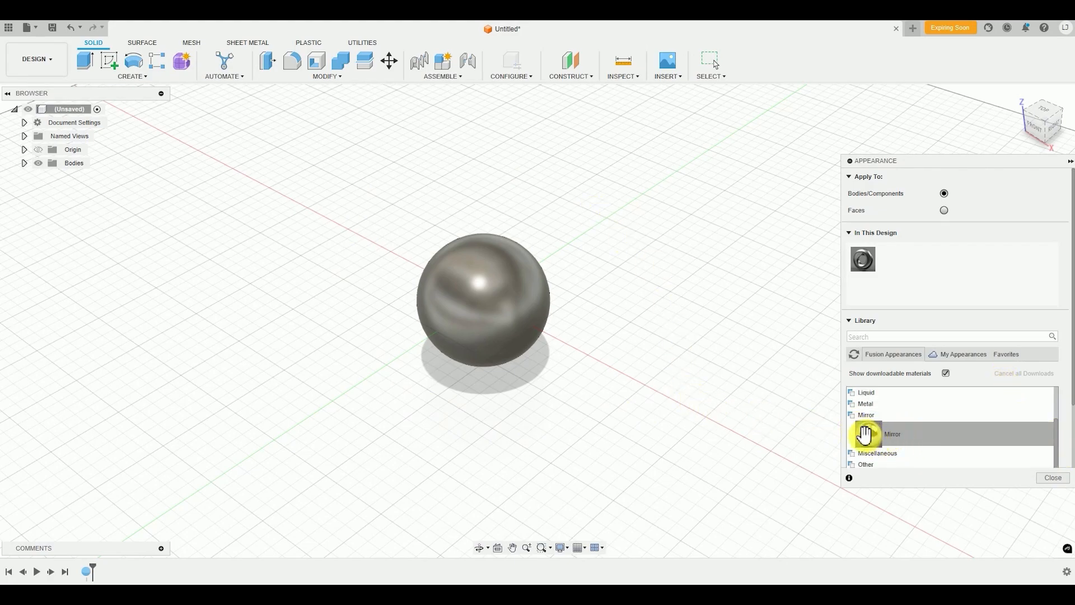
{"action": "left_click_drag", "start_coordinate": [866, 434], "coordinate": [477, 287]}
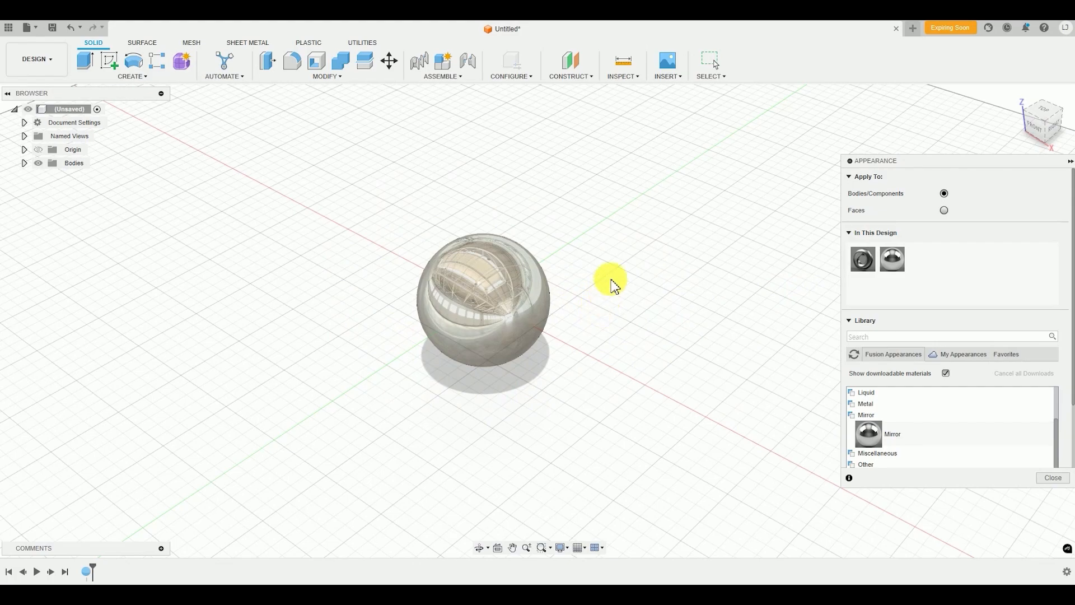
{"action": "middle_click_drag", "start_coordinate": [660, 295], "coordinate": [588, 288]}
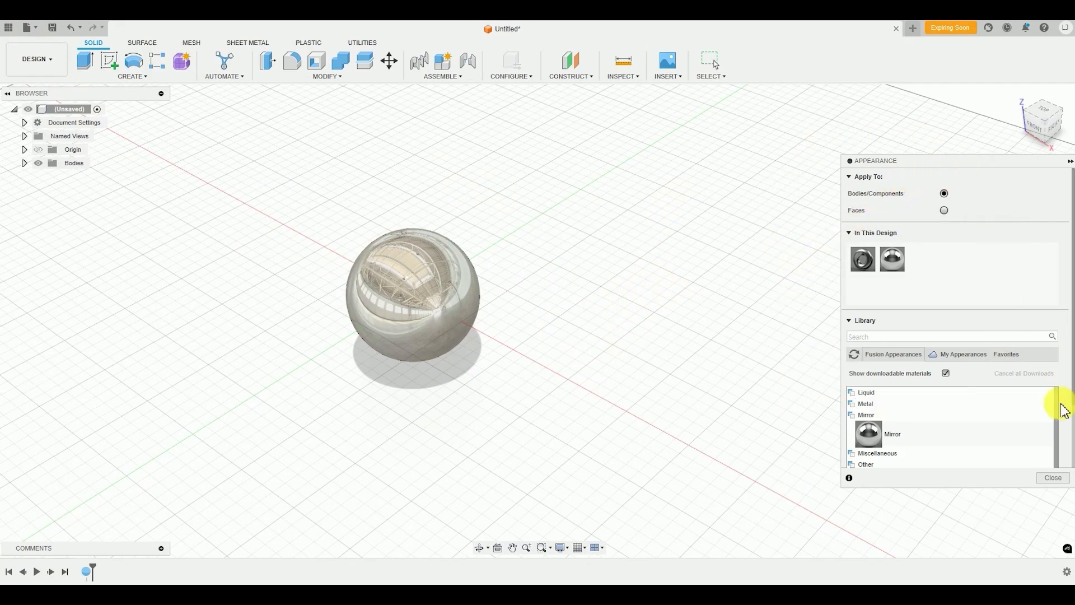
{"action": "key", "text": "Escape"}
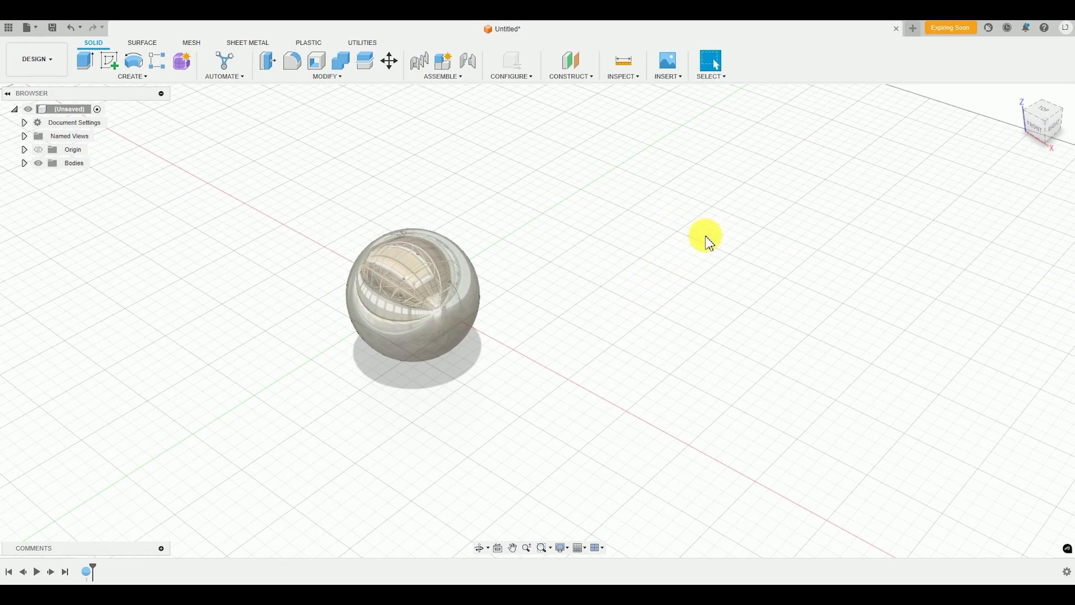
Create a second 50 mm sphere as a new body on the horizontal plane, centred at about X 75, Y 45 mm
{"action": "left_click", "coordinate": [142, 77]}
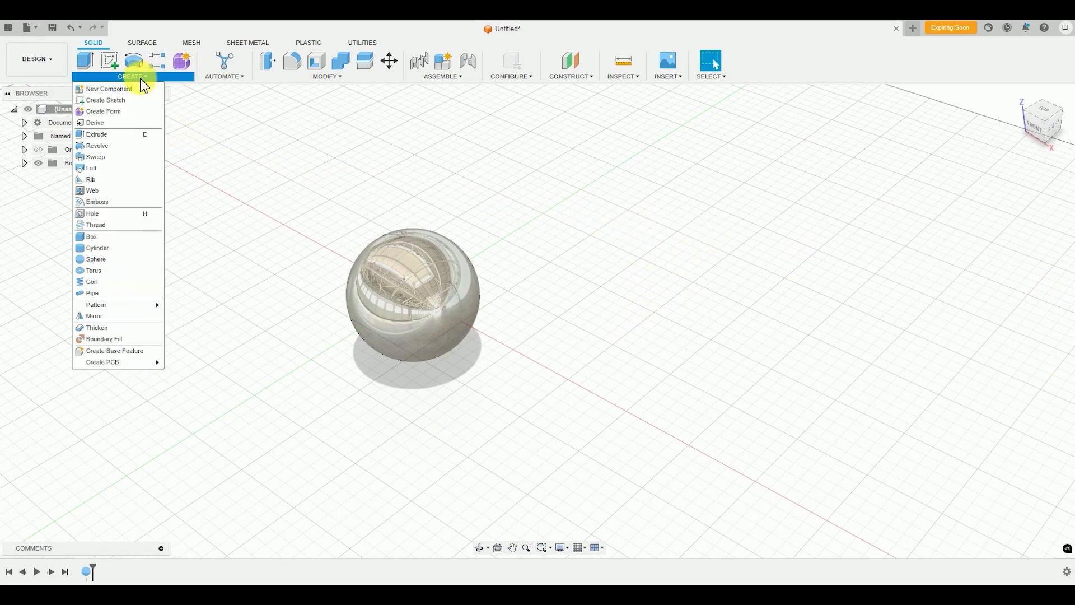
{"action": "left_click", "coordinate": [125, 269]}
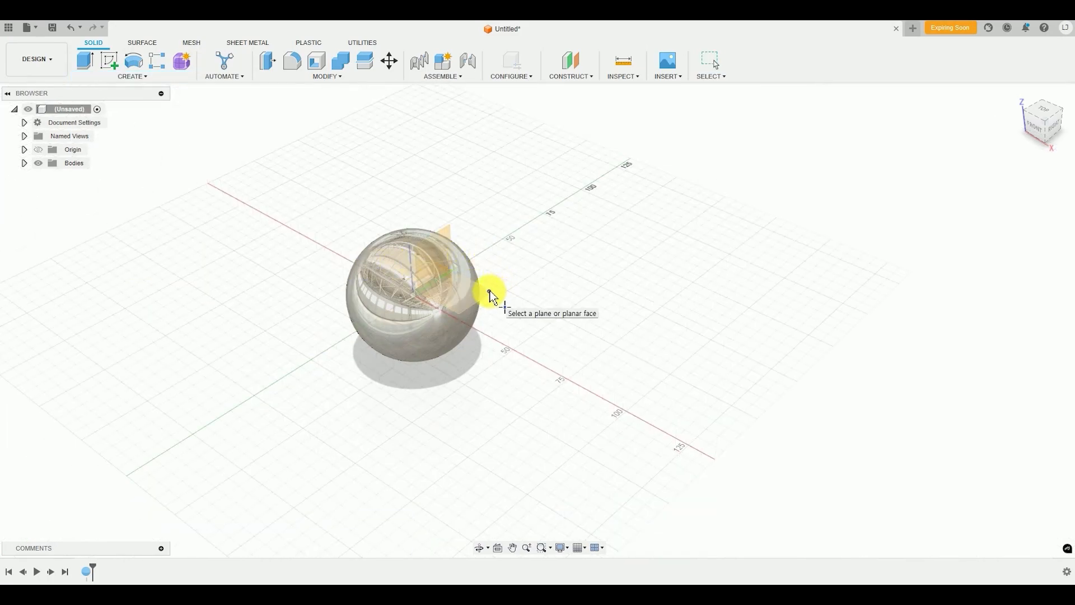
{"action": "left_click", "coordinate": [489, 291]}
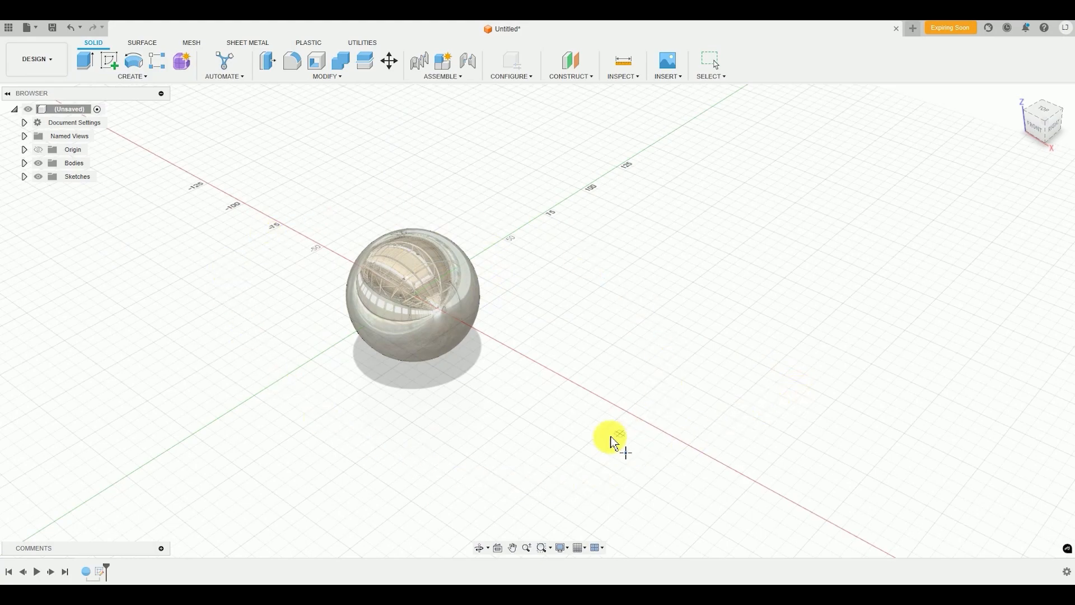
{"action": "left_click", "coordinate": [646, 319]}
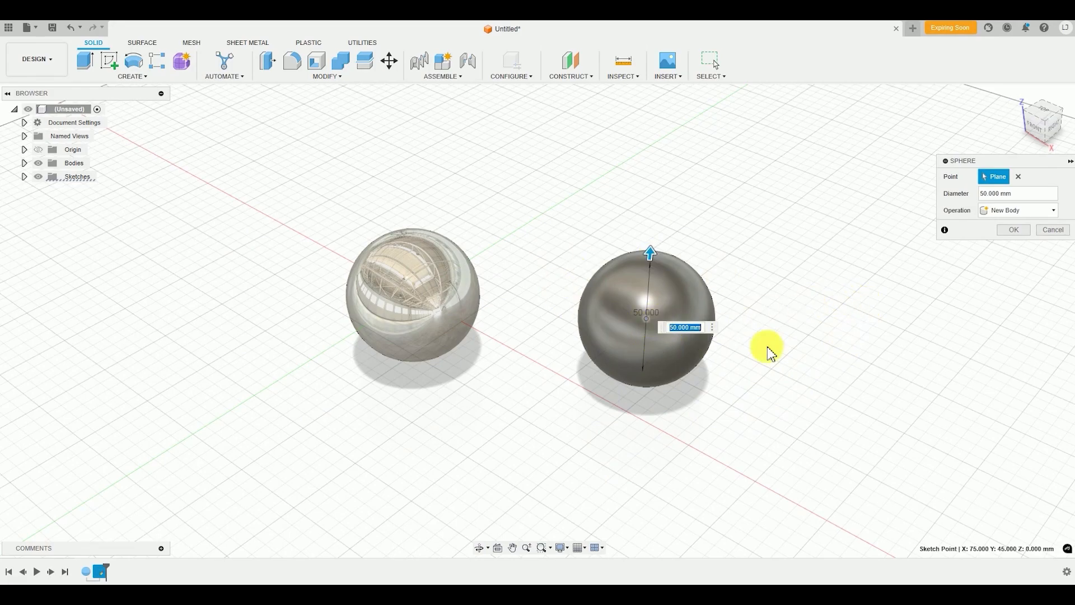
{"action": "left_click", "coordinate": [1014, 230]}
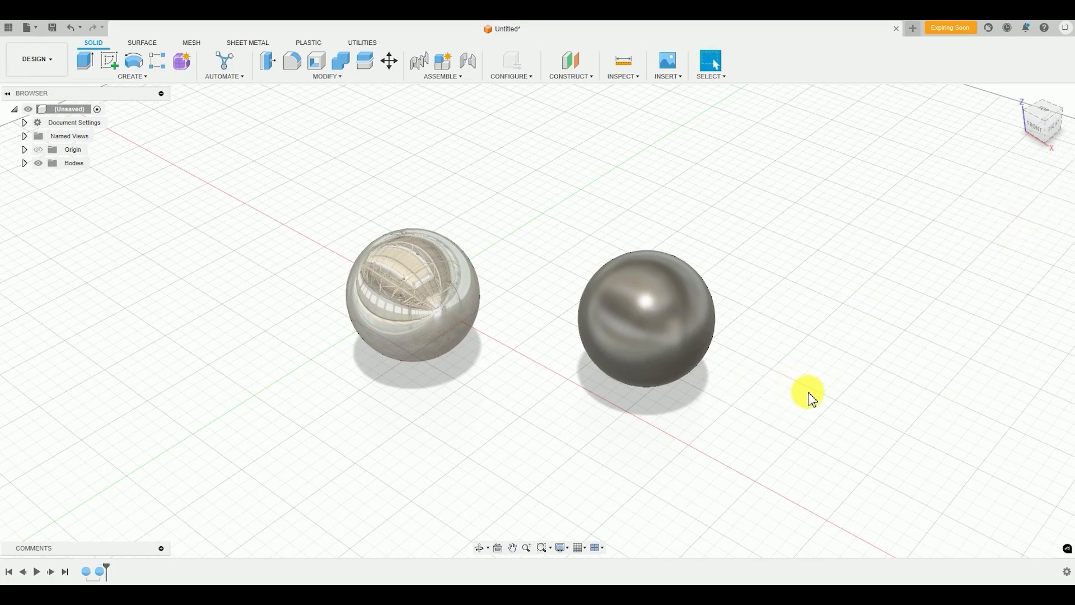
Apply the Gold - Polished appearance from the Metal library's Gold category to the second sphere
{"action": "middle_click_drag", "start_coordinate": [778, 344], "coordinate": [658, 352]}
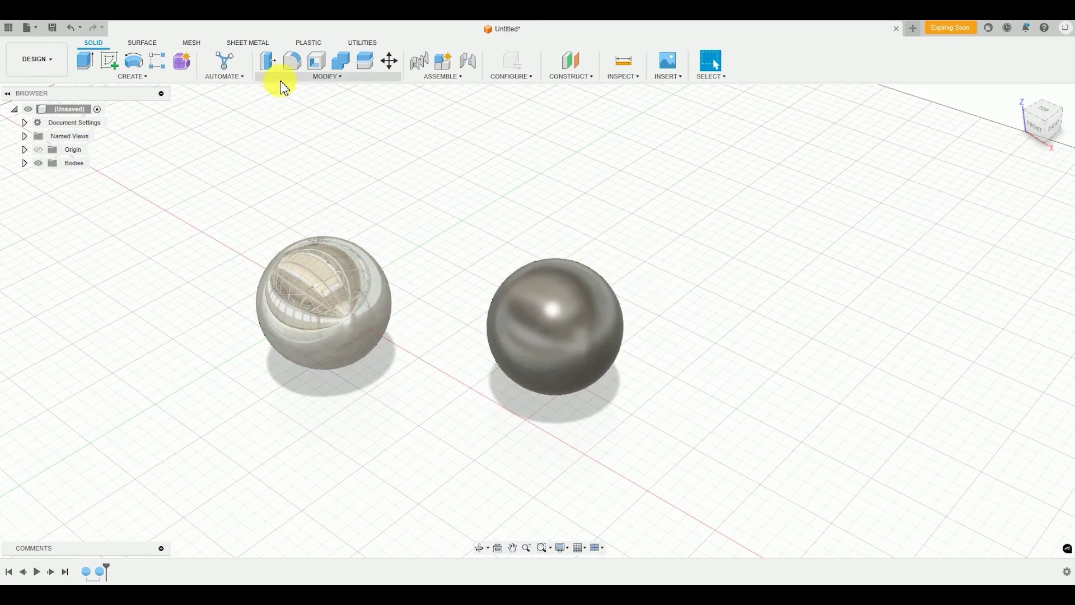
{"action": "left_click", "coordinate": [339, 77]}
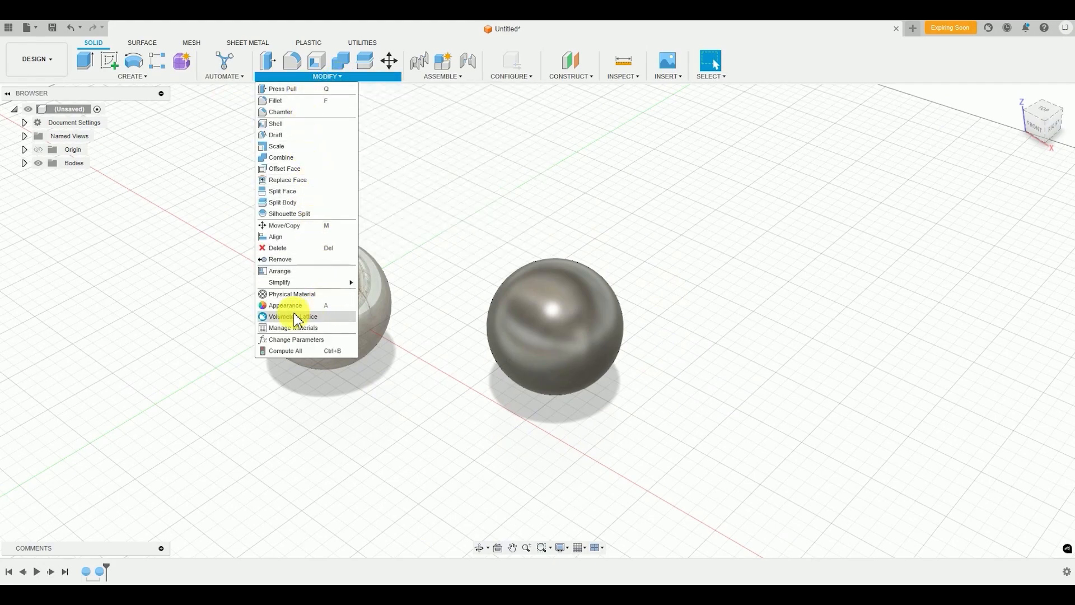
{"action": "left_click", "coordinate": [284, 307]}
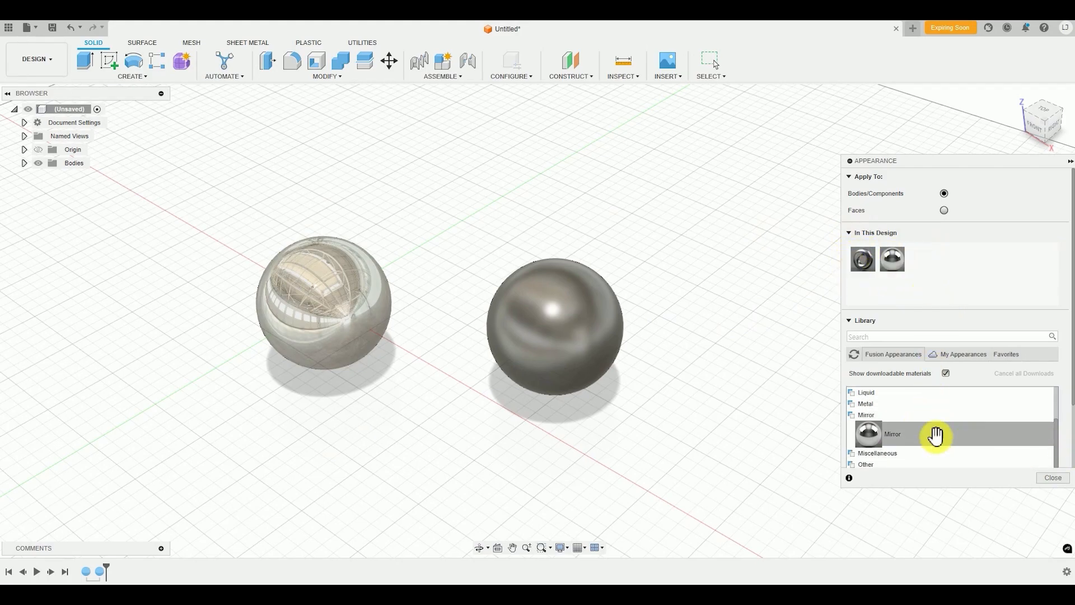
{"action": "left_click", "coordinate": [872, 405]}
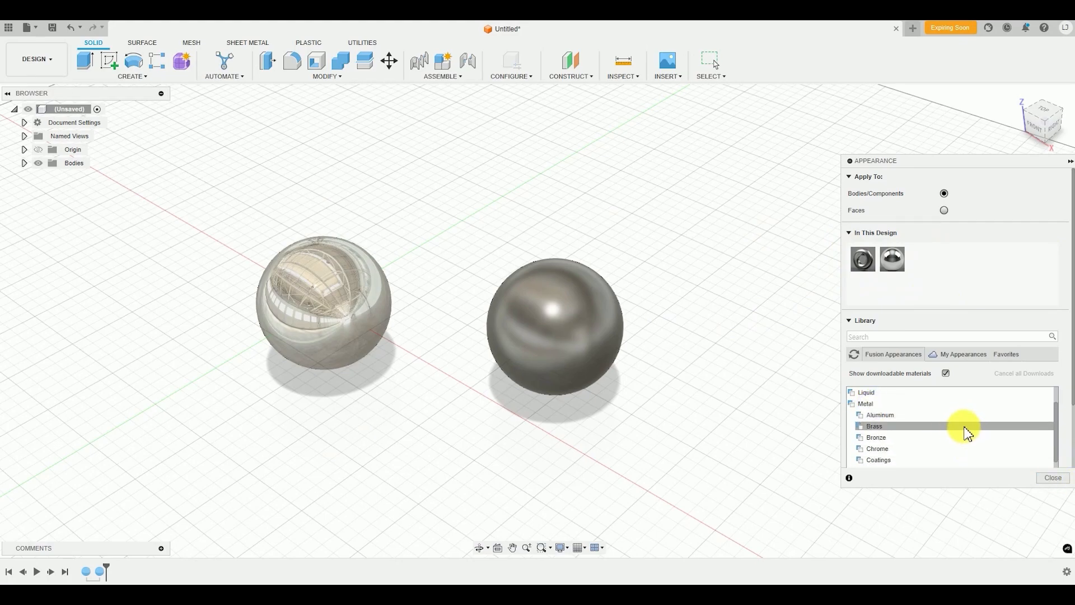
{"action": "scroll", "coordinate": [958, 434], "scroll_direction": "down", "scroll_amount": 1}
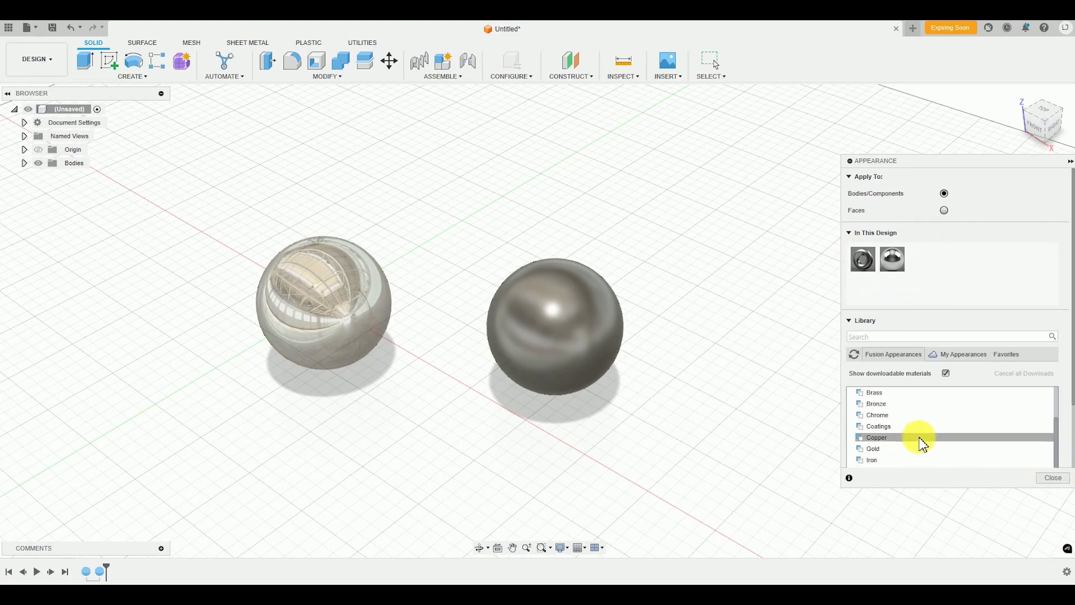
{"action": "left_click", "coordinate": [875, 449]}
{"action": "scroll", "coordinate": [959, 438], "scroll_direction": "down", "scroll_amount": 1}
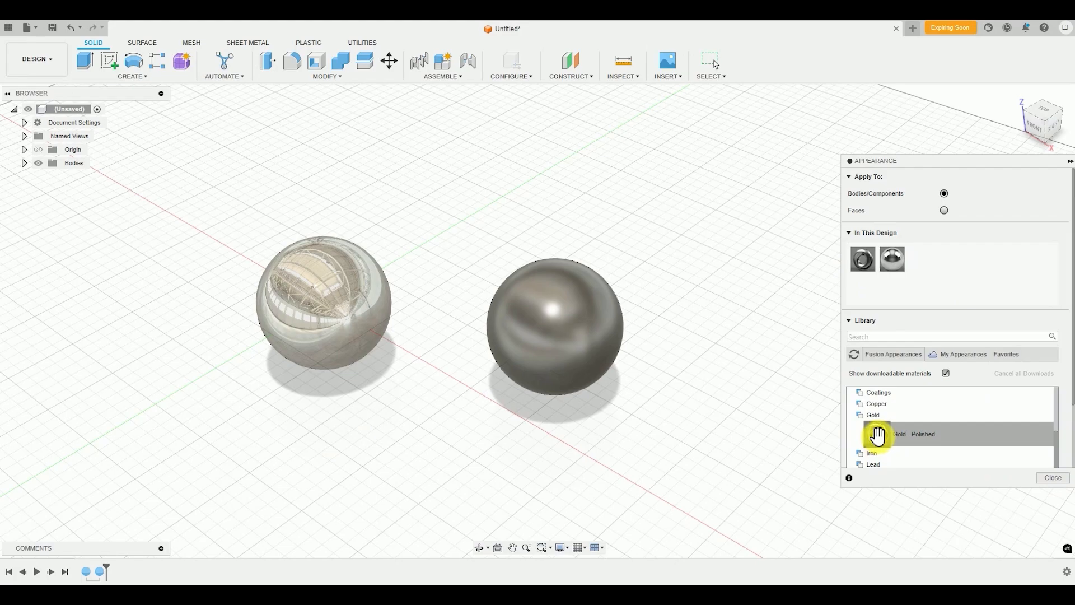
{"action": "mouse_move", "coordinate": [879, 437]}
{"action": "left_mouse_down"}
{"action": "mouse_move", "coordinate": [816, 360]}
{"action": "mouse_move", "coordinate": [710, 297]}
{"action": "mouse_move", "coordinate": [616, 291]}
{"action": "mouse_move", "coordinate": [540, 315]}
{"action": "mouse_move", "coordinate": [548, 328]}
{"action": "mouse_move", "coordinate": [538, 307]}
{"action": "mouse_move", "coordinate": [553, 315]}
{"action": "left_mouse_up"}
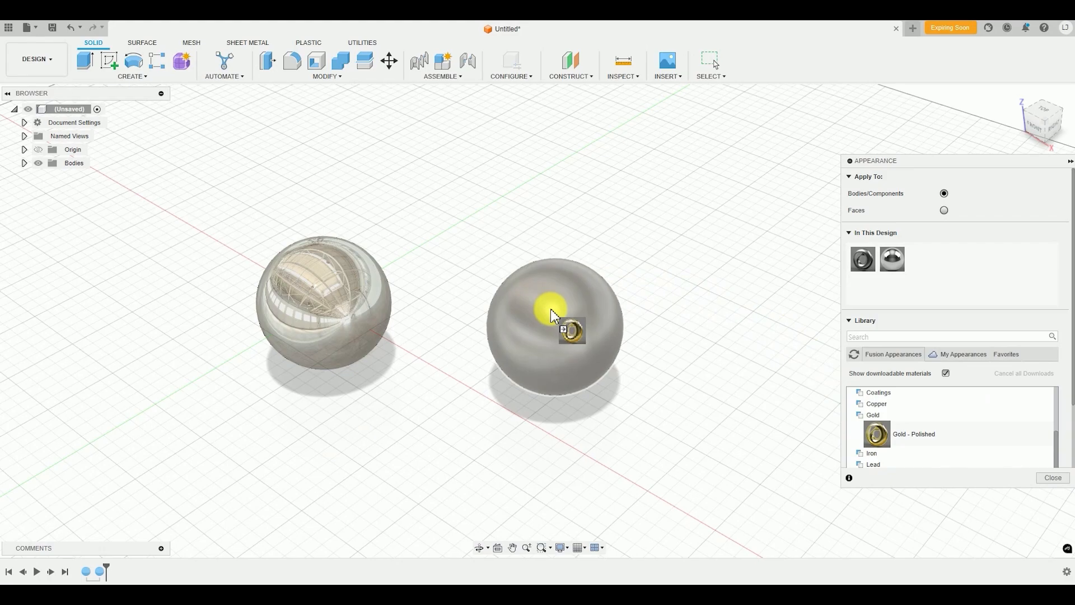
{"action": "left_click_drag", "start_coordinate": [553, 316], "coordinate": [550, 310]}
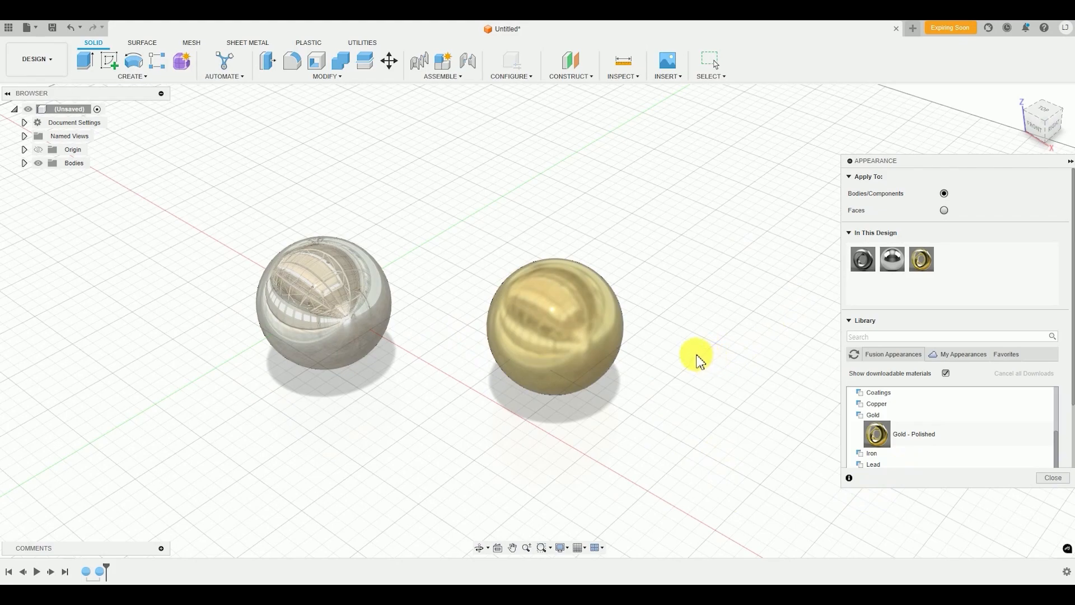
{"action": "middle_click_drag", "start_coordinate": [449, 386], "coordinate": [509, 434]}
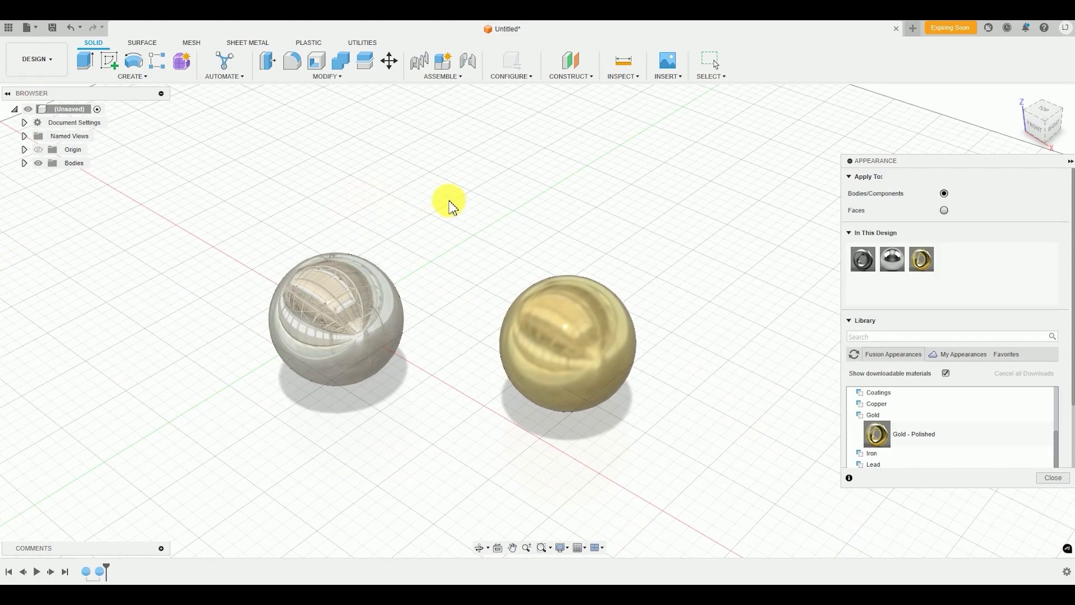
Close the Appearance command and switch from the Design workspace to the Render workspace
{"action": "key", "text": "Escape"}
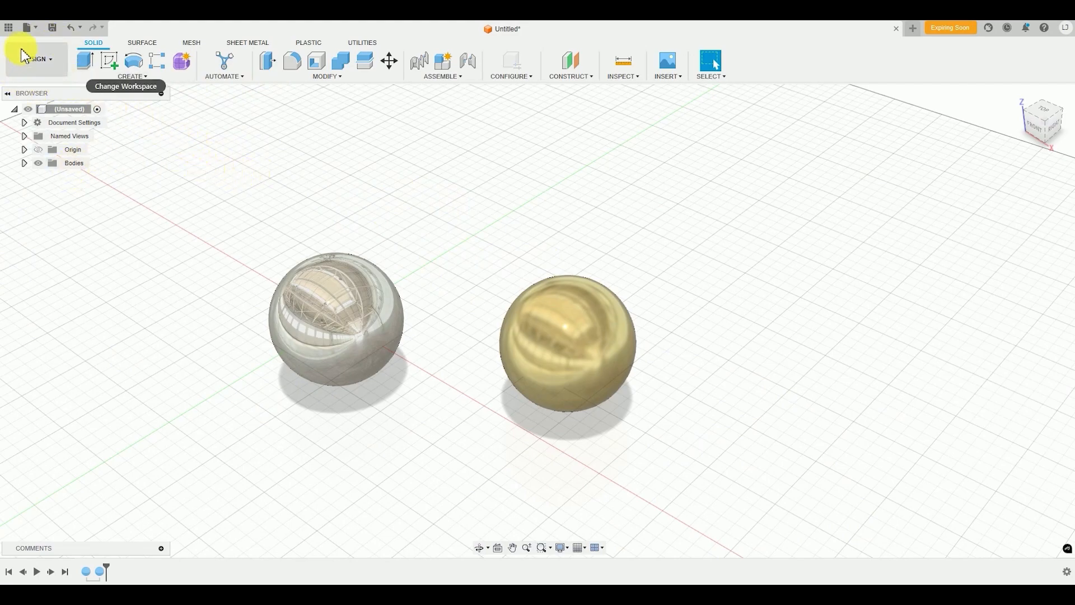
{"action": "left_click", "coordinate": [58, 66]}
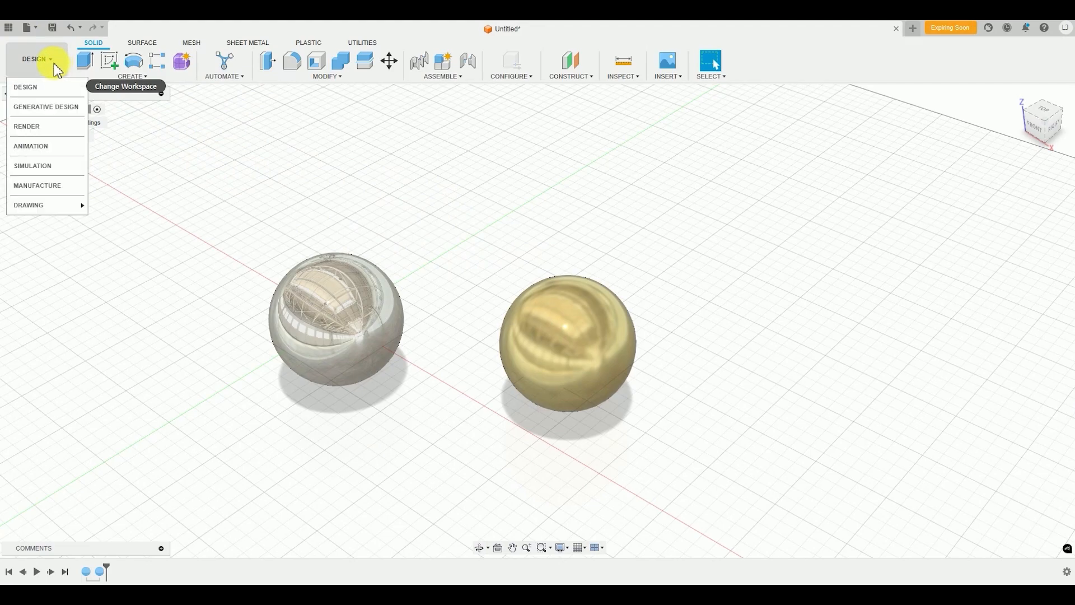
{"action": "left_click", "coordinate": [23, 128]}
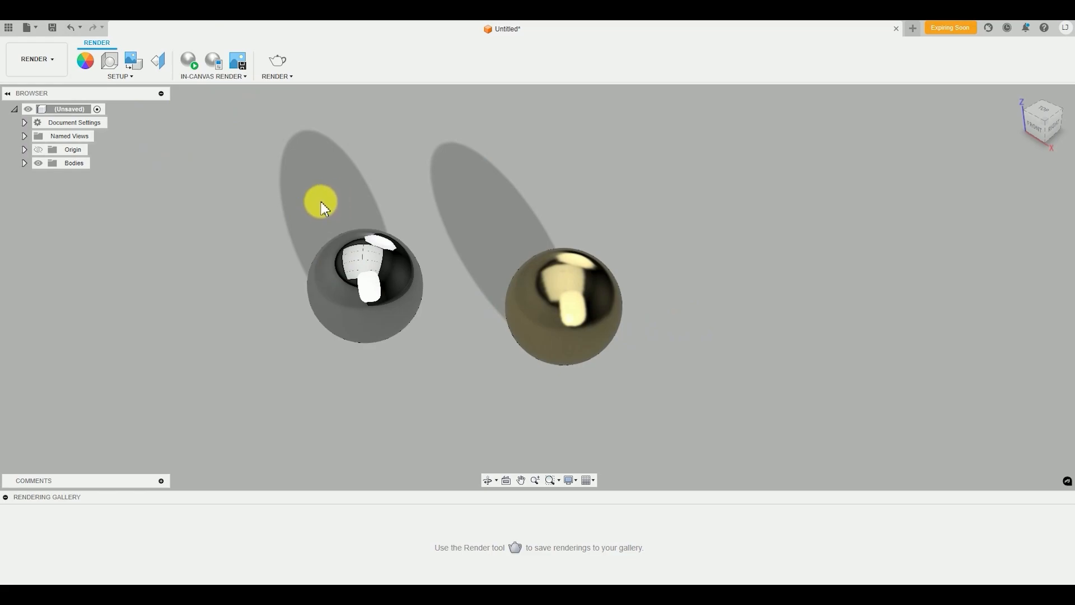
Open the Appearance command briefly, and look through the environment, ground and camera options in the Scene Settings
{"action": "left_click", "coordinate": [91, 64]}
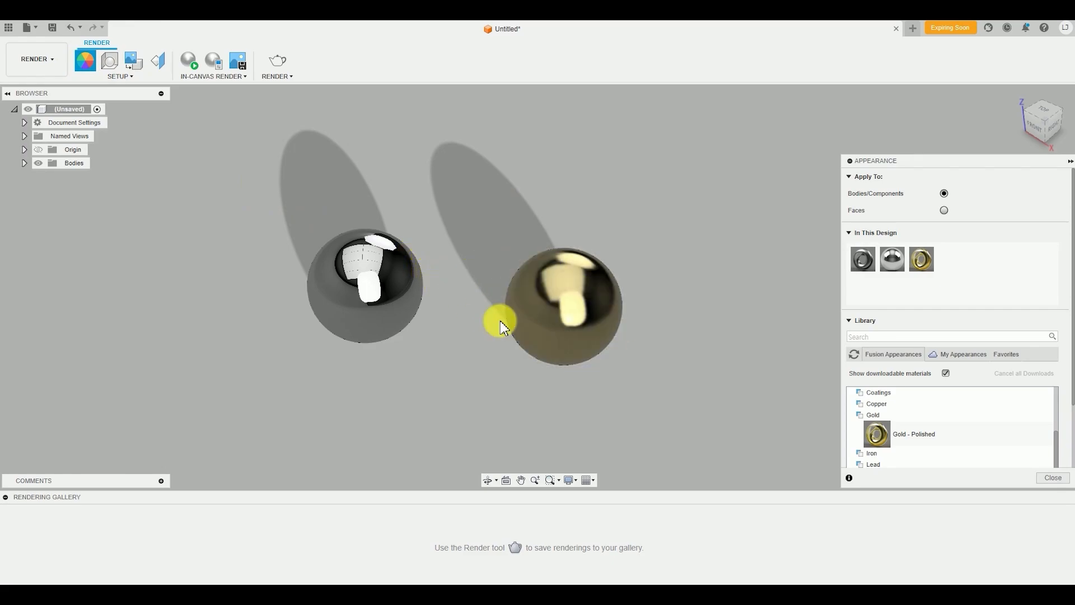
{"action": "left_click", "coordinate": [110, 62]}
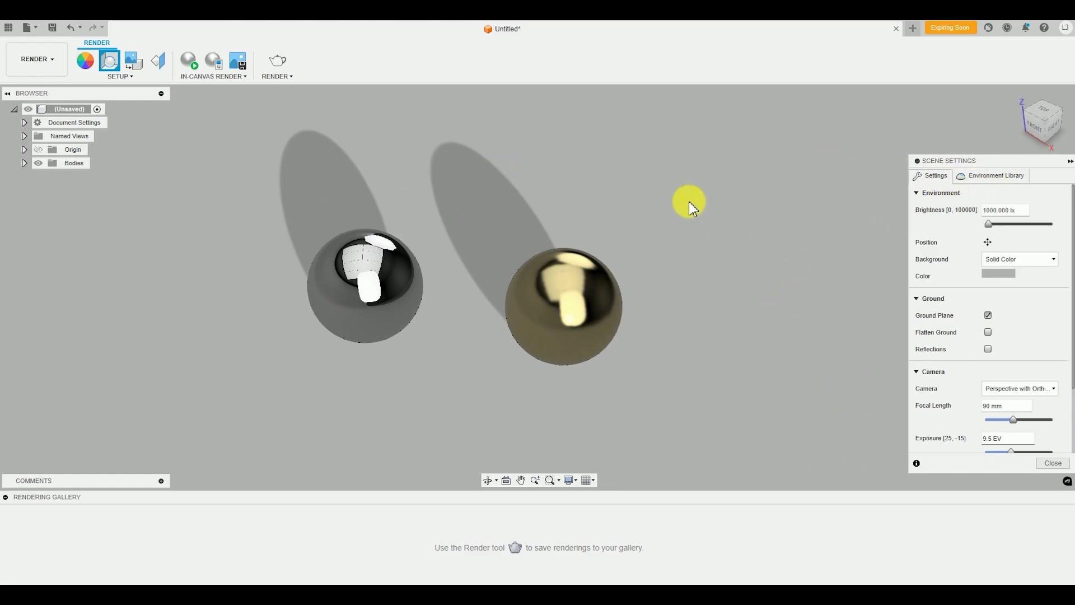
{"action": "scroll", "coordinate": [922, 428], "scroll_direction": "down", "scroll_amount": 1}
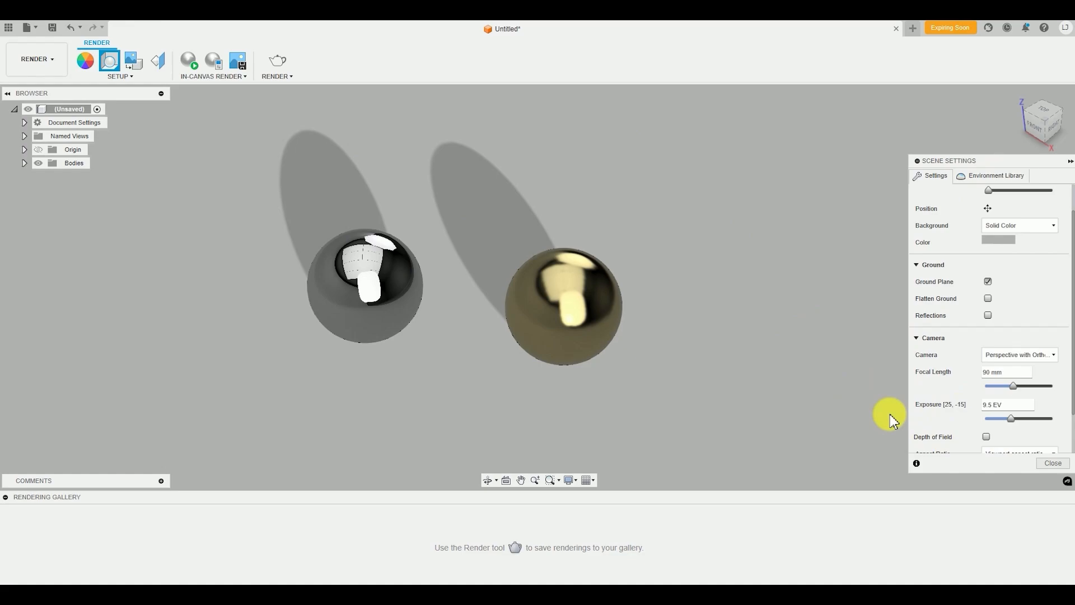
{"action": "scroll", "coordinate": [930, 425], "scroll_direction": "up", "scroll_amount": 1}
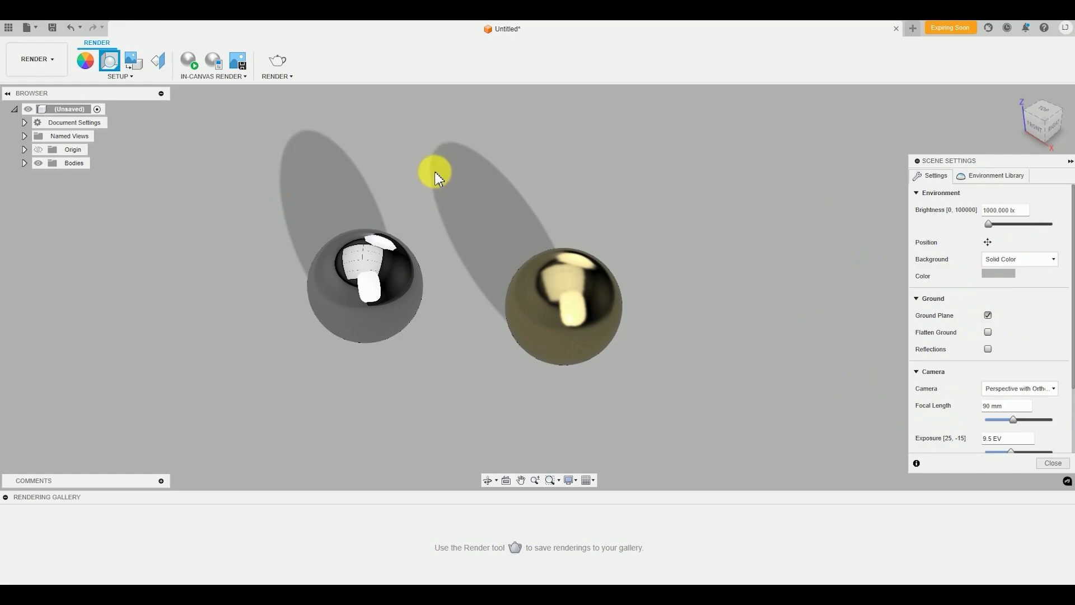
{"action": "key", "text": "Escape"}
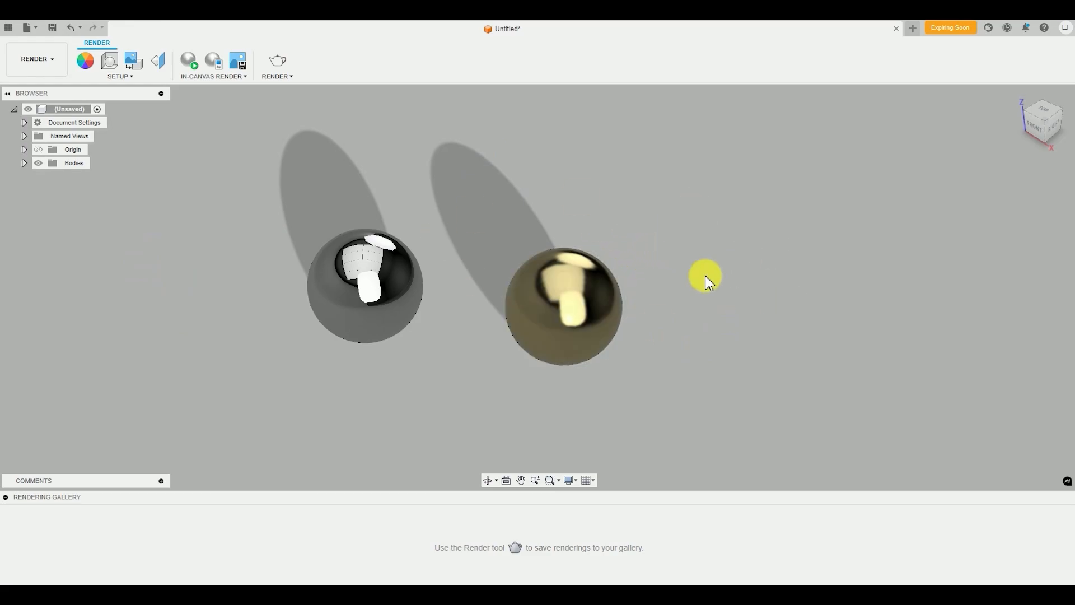
{"action": "middle_click_drag", "start_coordinate": [509, 261], "coordinate": [539, 266]}
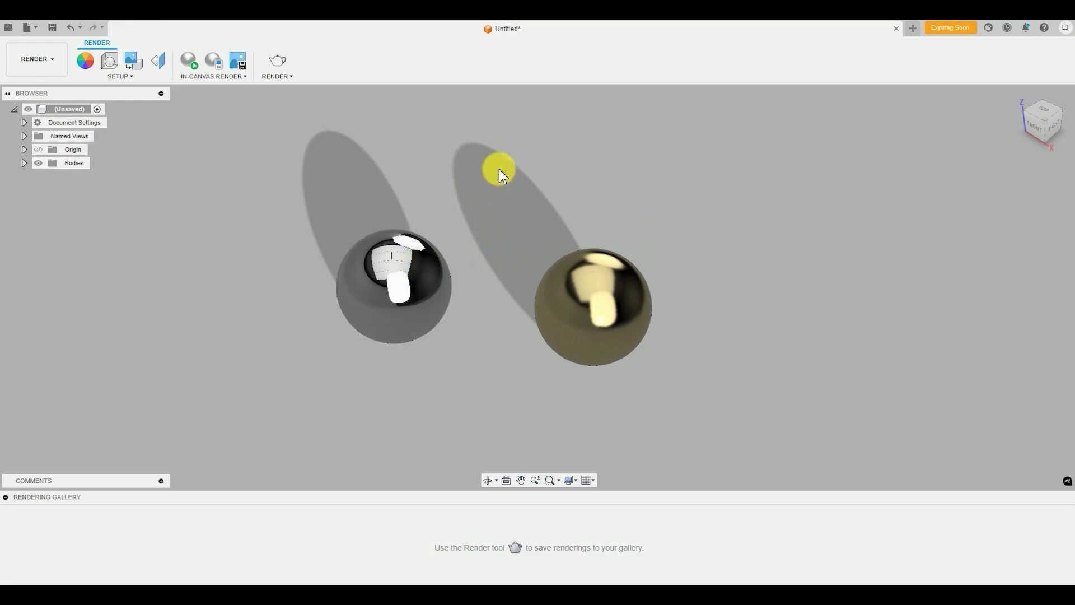
Try environment brightness values of 3000 lx and 500 lx in the Scene Settings, and set the brightness back to 1000 lx
{"action": "left_click", "coordinate": [116, 70]}
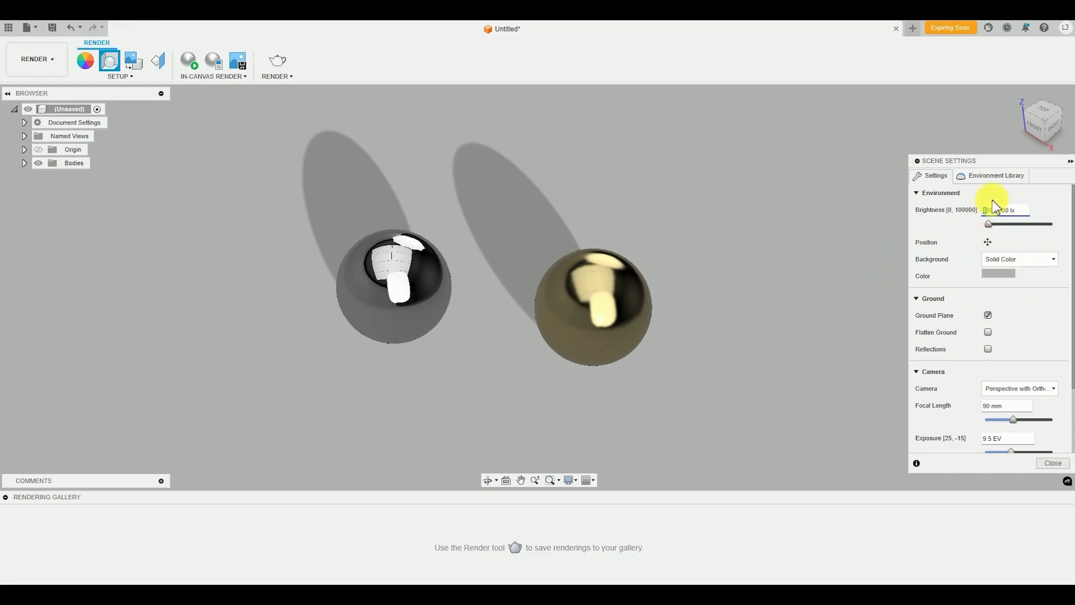
{"action": "type", "text": "3"}
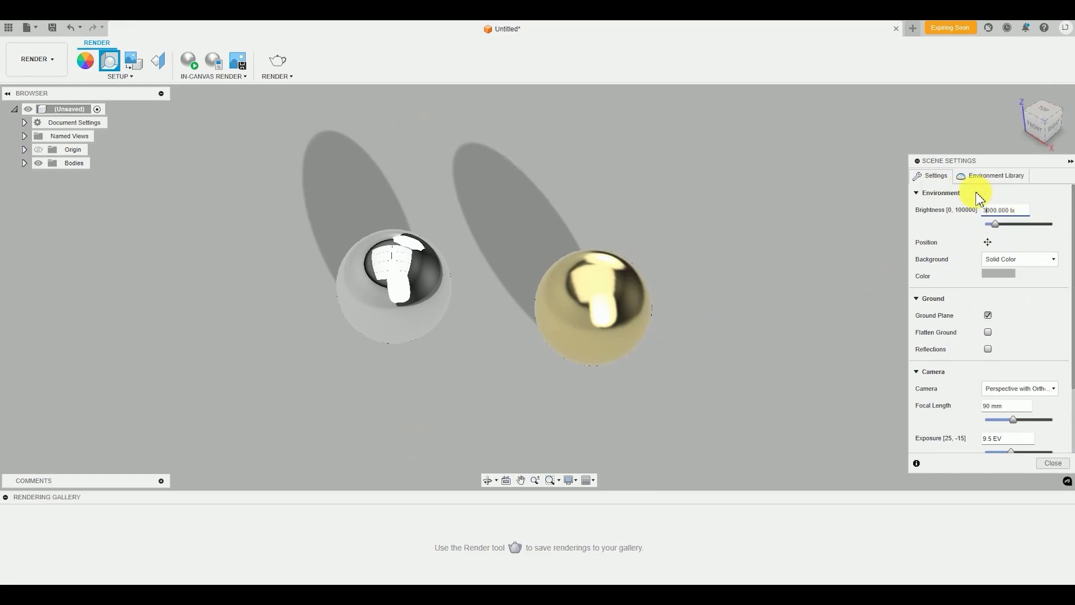
{"action": "key", "text": "BackSpace"}
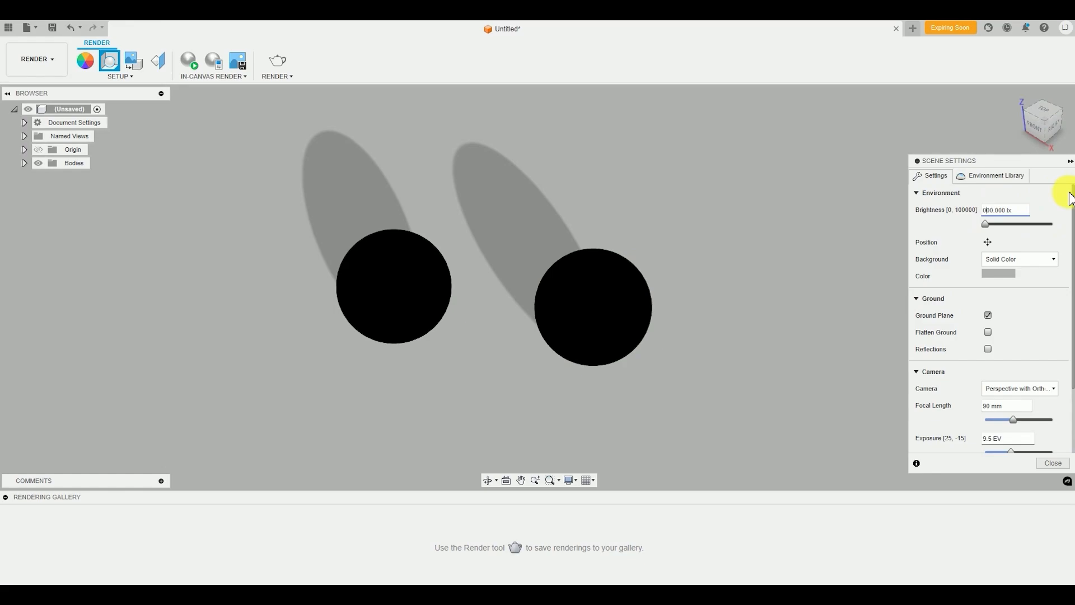
{"action": "type", "text": "5"}
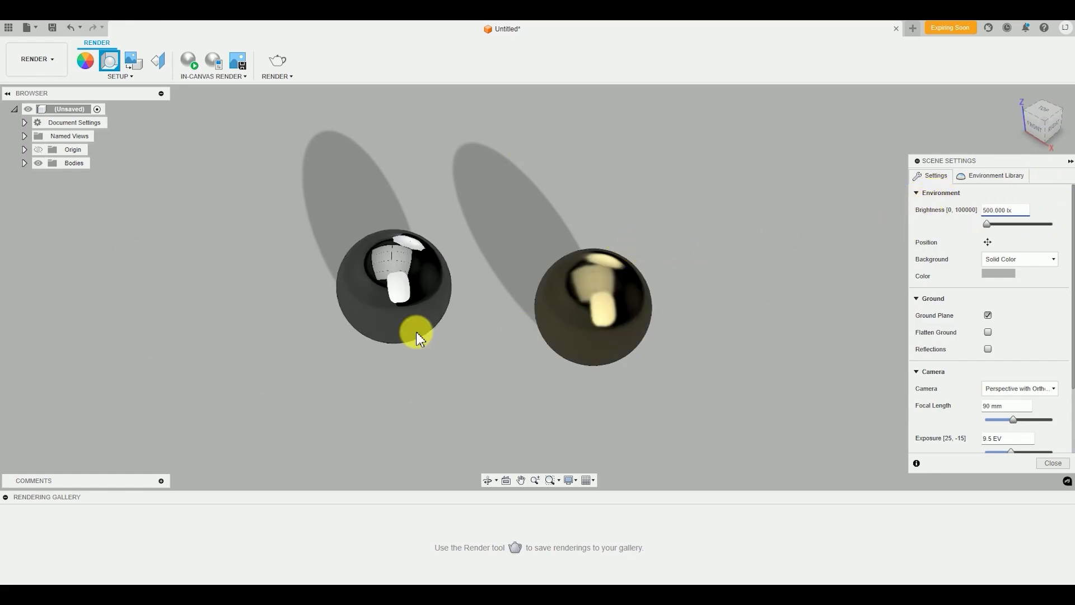
{"action": "key", "text": "BackSpace"}
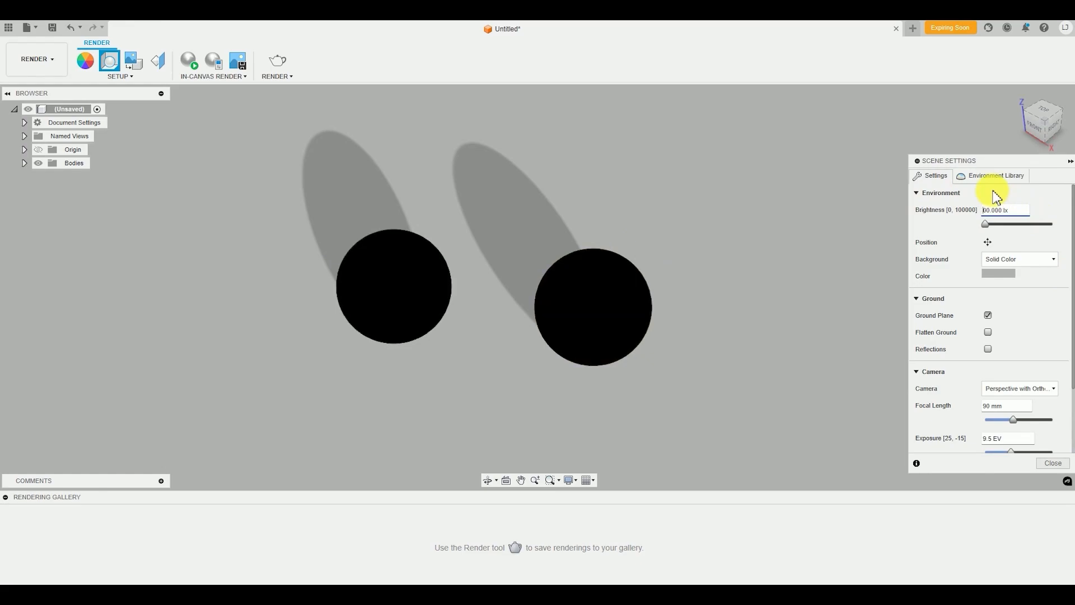
{"action": "type", "text": "10"}
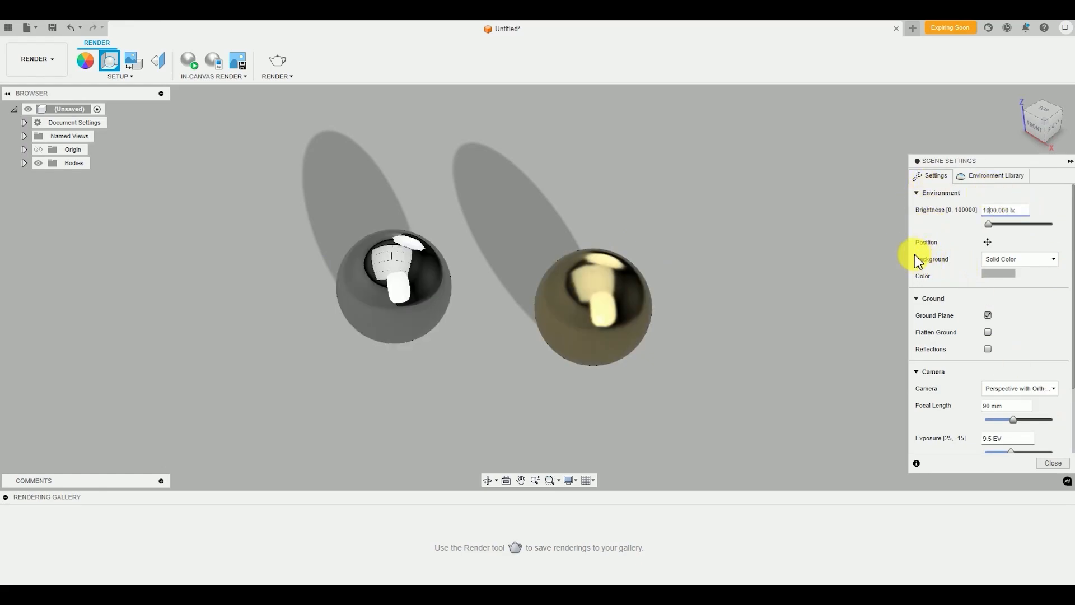
Rotate the environment position to slightly past the middle of its rotation range and inspect the reflections on both spheres
{"action": "left_click", "coordinate": [989, 243]}
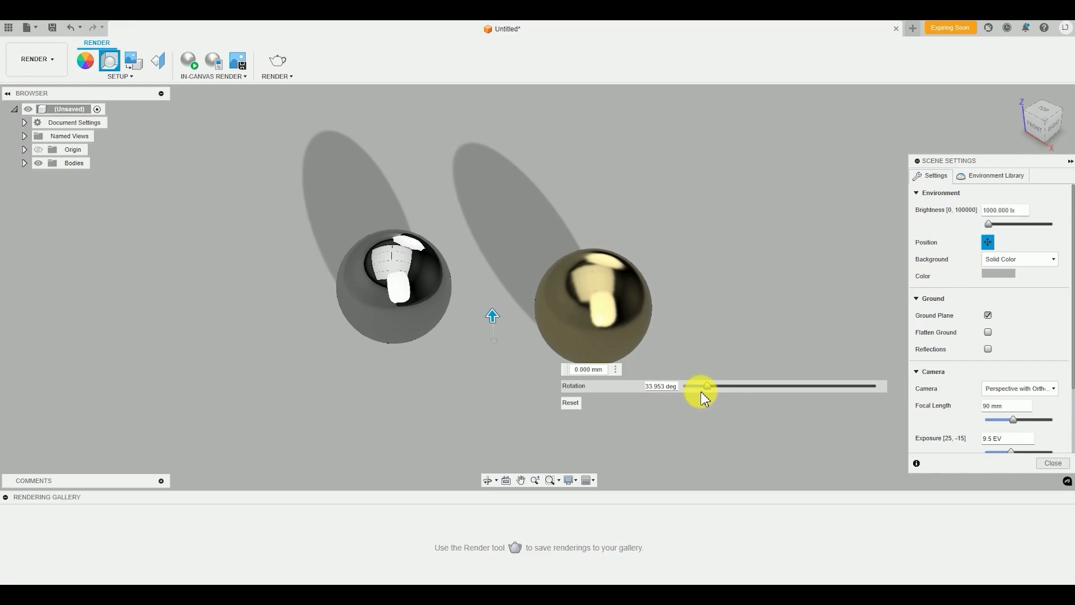
{"action": "left_click_drag", "start_coordinate": [709, 387], "coordinate": [785, 403]}
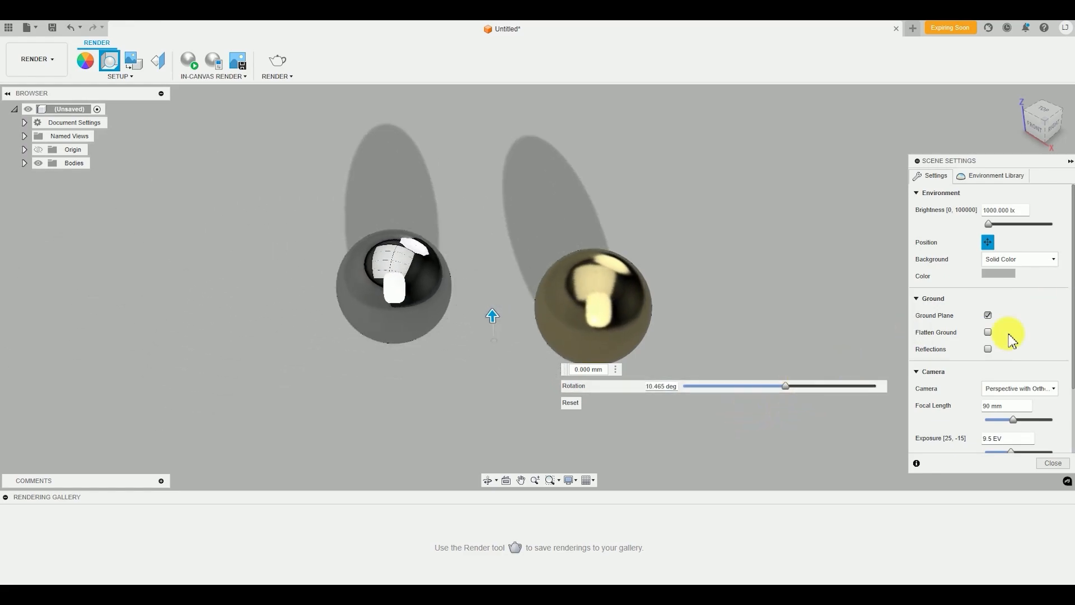
{"action": "left_click", "coordinate": [987, 242]}
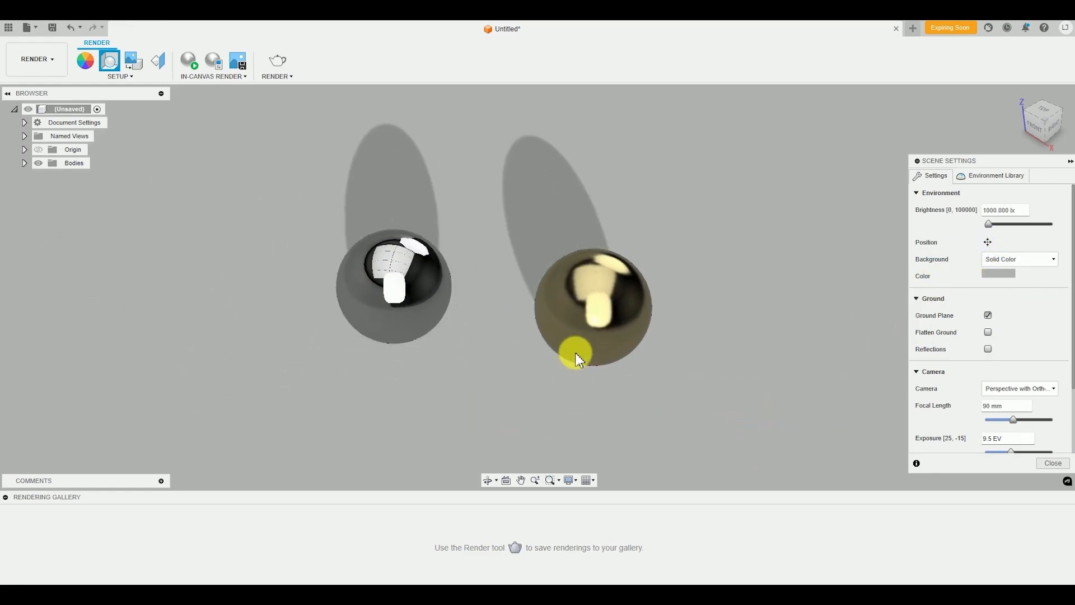
{"action": "scroll", "coordinate": [560, 400], "scroll_direction": "down", "scroll_amount": 2}
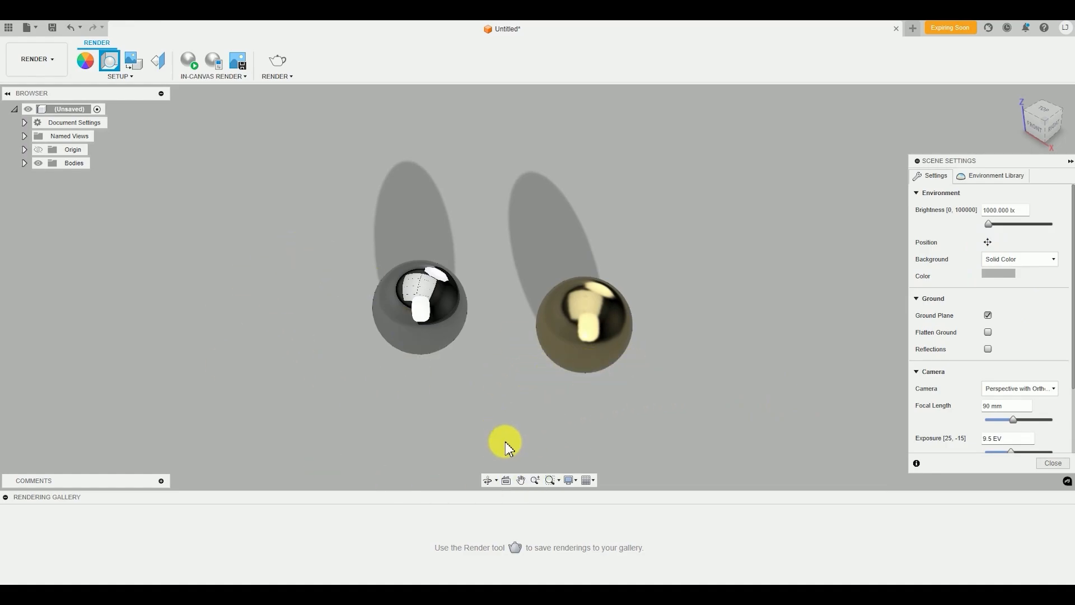
{"action": "middle_click_drag", "start_coordinate": [587, 436], "coordinate": [555, 422], "text": "shift"}
{"action": "scroll", "coordinate": [401, 302], "scroll_direction": "up", "scroll_amount": 5}
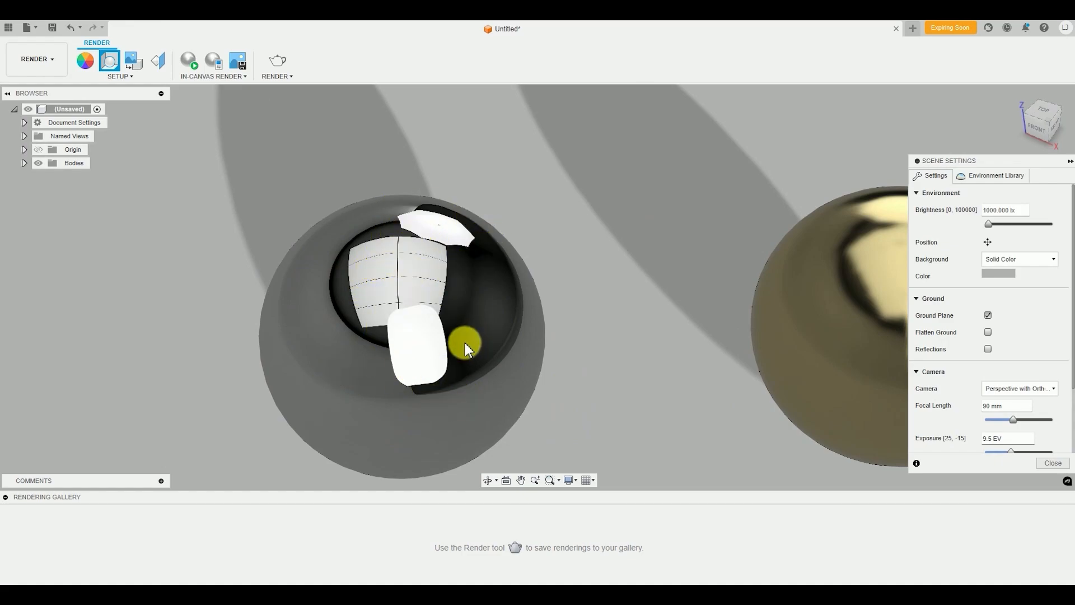
{"action": "scroll", "coordinate": [638, 344], "scroll_direction": "down", "scroll_amount": 6}
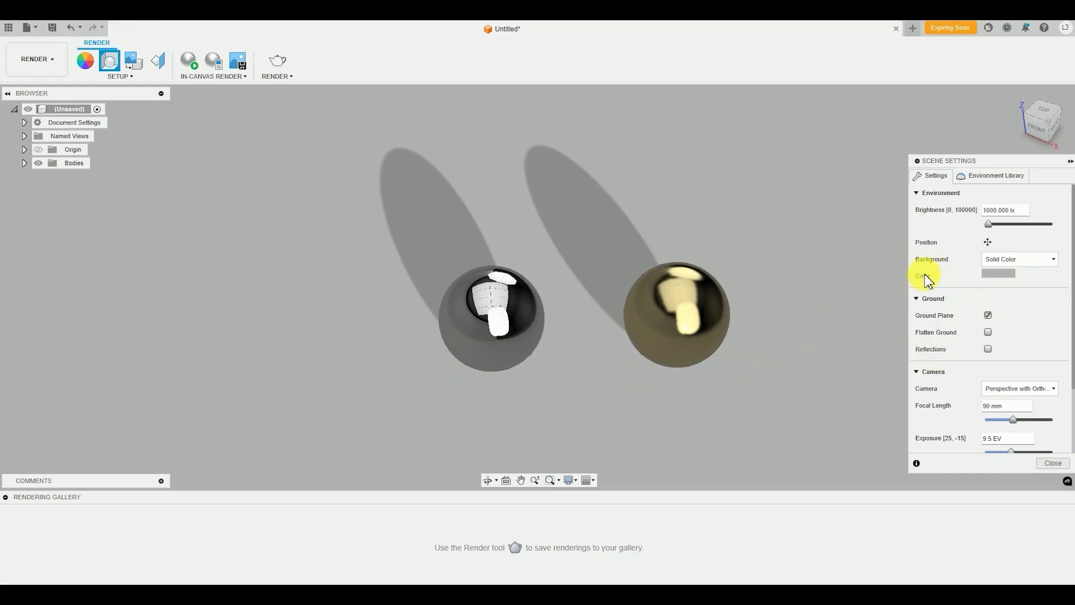
Try a dark red solid background colour, followed by a brighter red with RGB 198, 95, 95
{"action": "left_click", "coordinate": [1003, 274]}
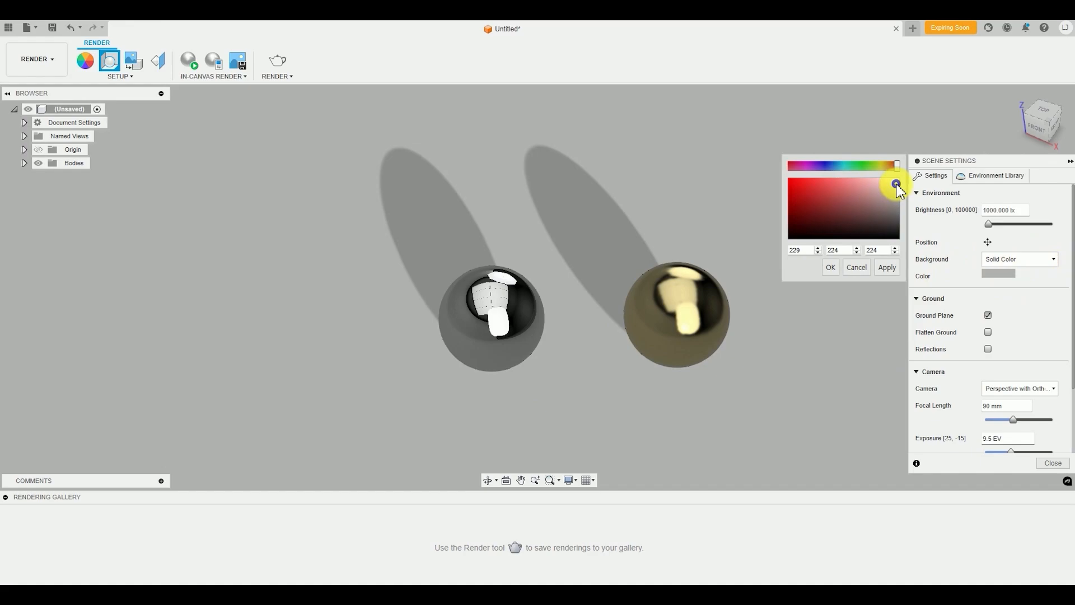
{"action": "mouse_move", "coordinate": [896, 184]}
{"action": "left_mouse_down"}
{"action": "mouse_move", "coordinate": [884, 212]}
{"action": "mouse_move", "coordinate": [833, 213]}
{"action": "left_mouse_up"}
{"action": "left_click", "coordinate": [830, 267]}
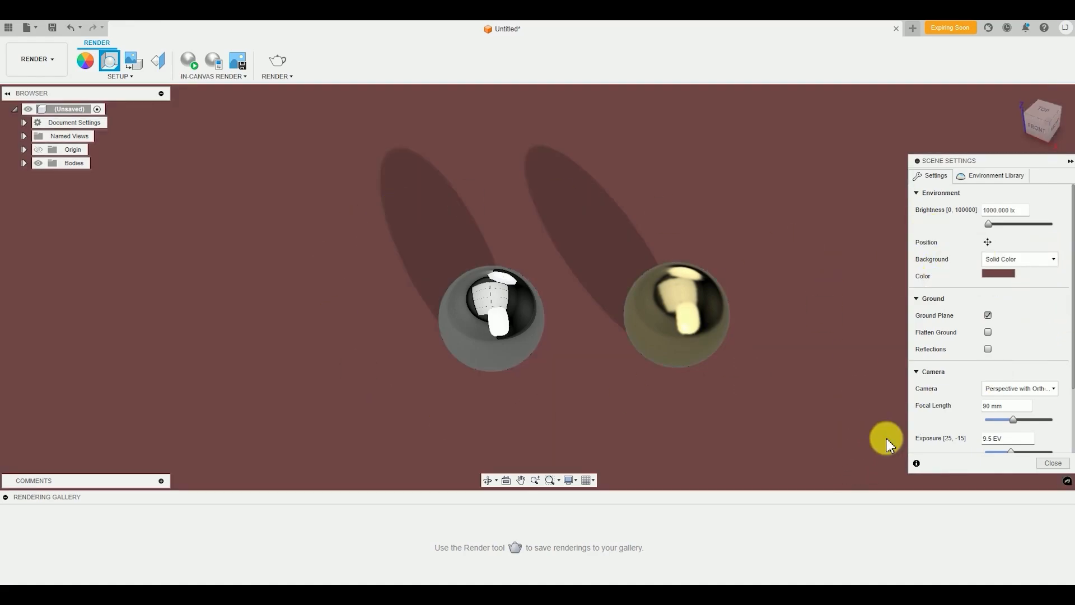
{"action": "left_click", "coordinate": [1002, 273]}
{"action": "left_click", "coordinate": [842, 192]}
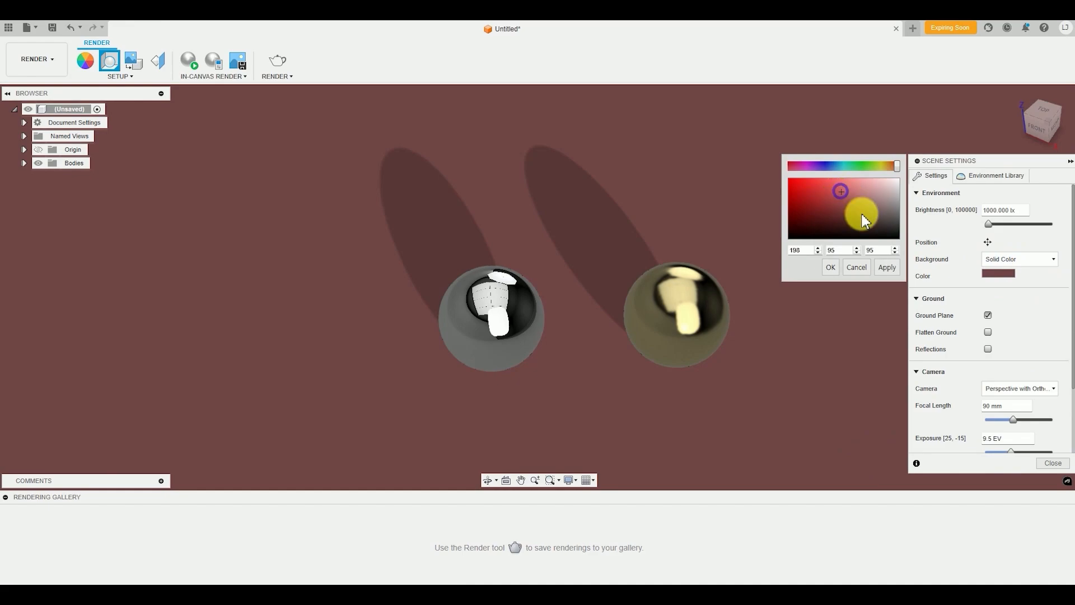
{"action": "left_click", "coordinate": [831, 267]}
Set the solid background colour to grey with RGB 174, 174, 174, and change it to a pale pink
{"action": "left_click", "coordinate": [999, 273]}
{"action": "left_click", "coordinate": [897, 197]}
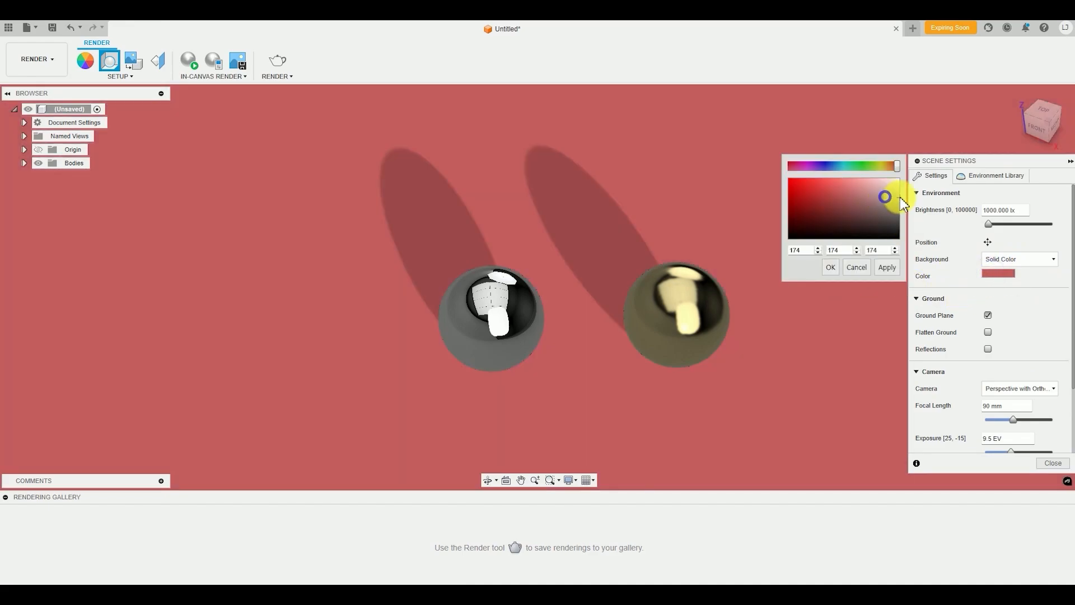
{"action": "left_click", "coordinate": [830, 267]}
{"action": "left_click", "coordinate": [987, 275]}
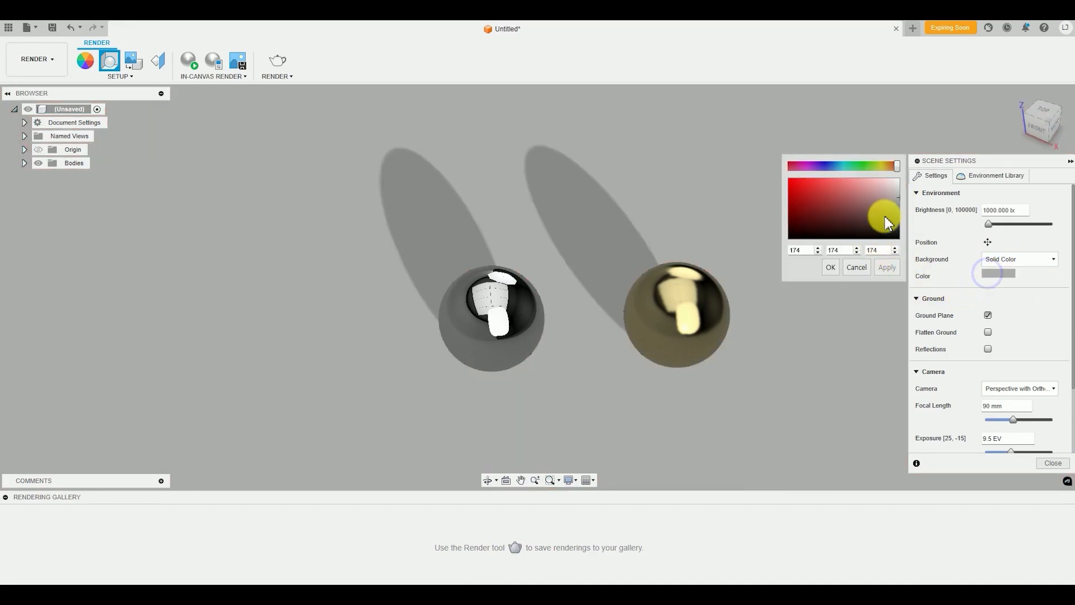
{"action": "left_click", "coordinate": [889, 188]}
{"action": "left_click", "coordinate": [828, 268]}
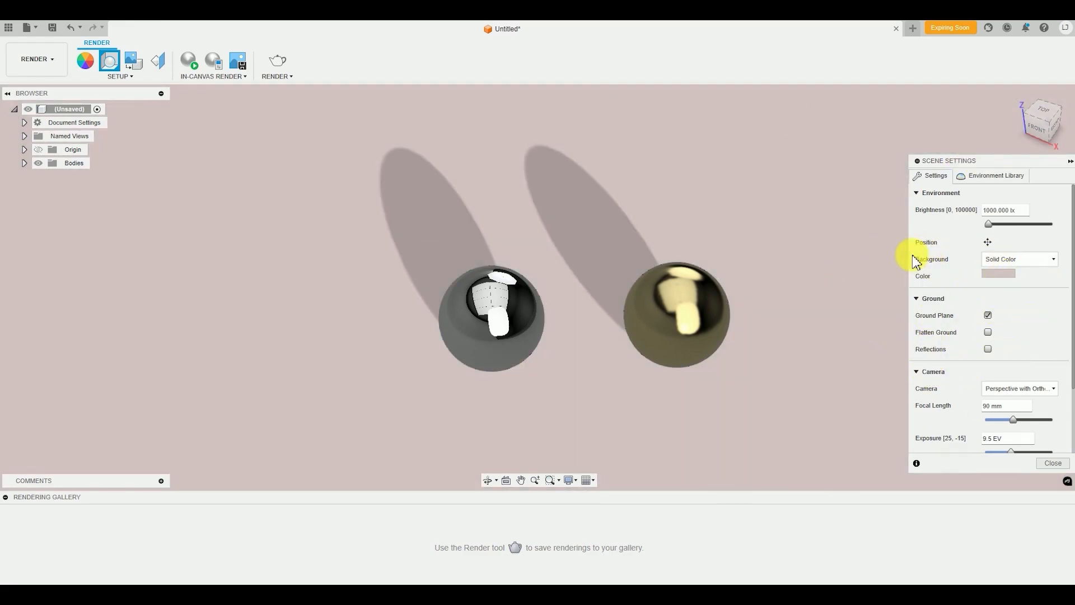
Change the scene background from a solid colour to Environment
{"action": "left_click", "coordinate": [1007, 259]}
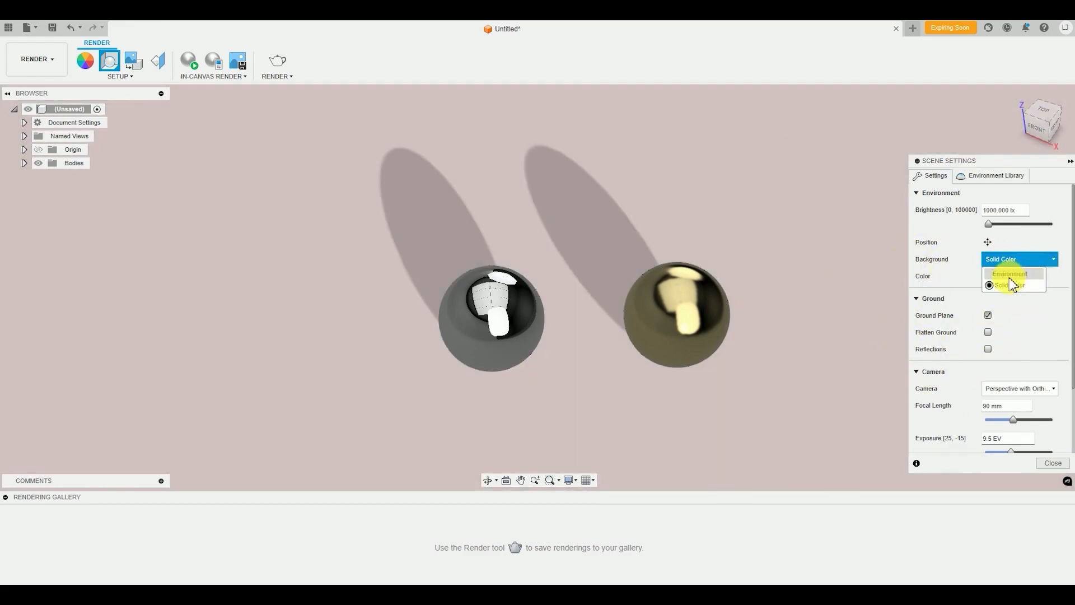
{"action": "left_click", "coordinate": [1011, 275]}
Examine the studio environment around the spheres from above and below, and check its lights reflected close up in the mirror sphere
{"action": "middle_click_drag", "start_coordinate": [689, 384], "coordinate": [423, 250], "text": "shift"}
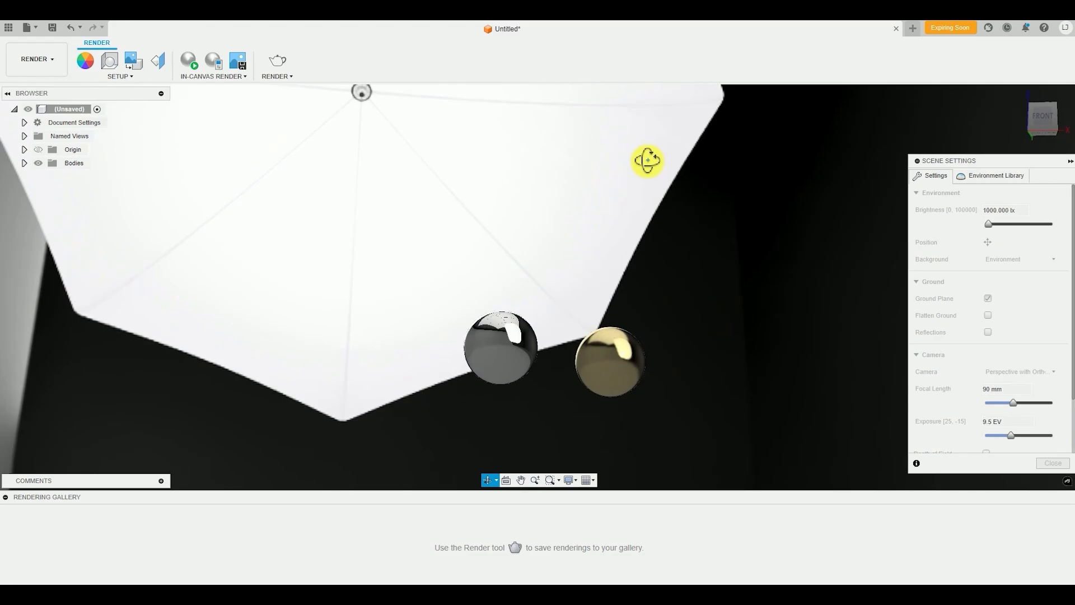
{"action": "middle_click_drag", "start_coordinate": [648, 161], "coordinate": [620, 180], "text": "shift"}
{"action": "scroll", "coordinate": [624, 185], "scroll_direction": "down", "scroll_amount": 4}
{"action": "middle_click_drag", "start_coordinate": [639, 219], "coordinate": [451, 338]}
{"action": "scroll", "coordinate": [666, 273], "scroll_direction": "up", "scroll_amount": 1}
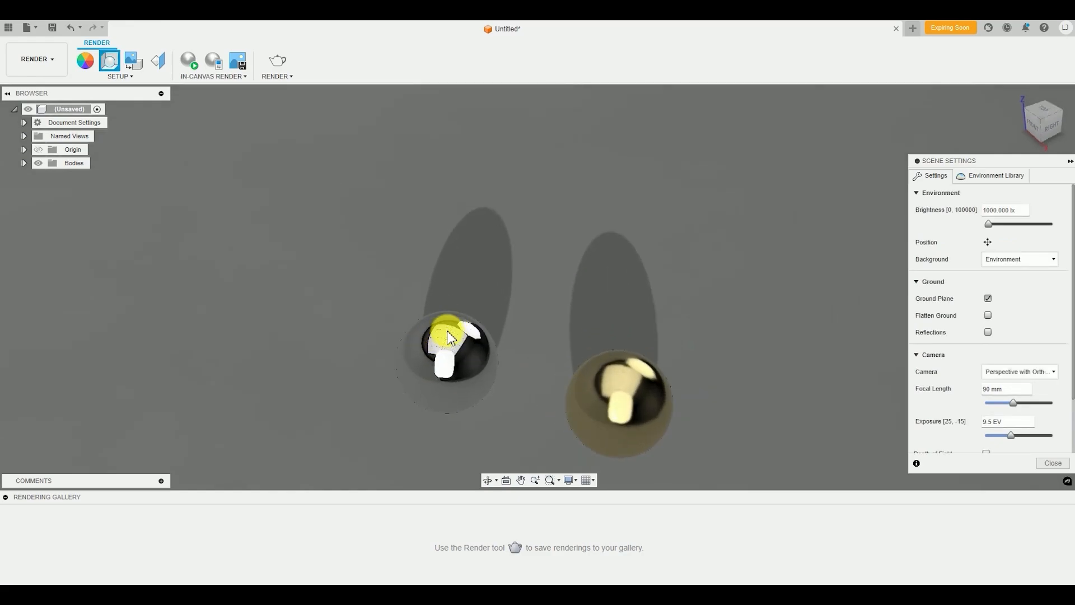
{"action": "scroll", "coordinate": [451, 338], "scroll_direction": "up", "scroll_amount": 6}
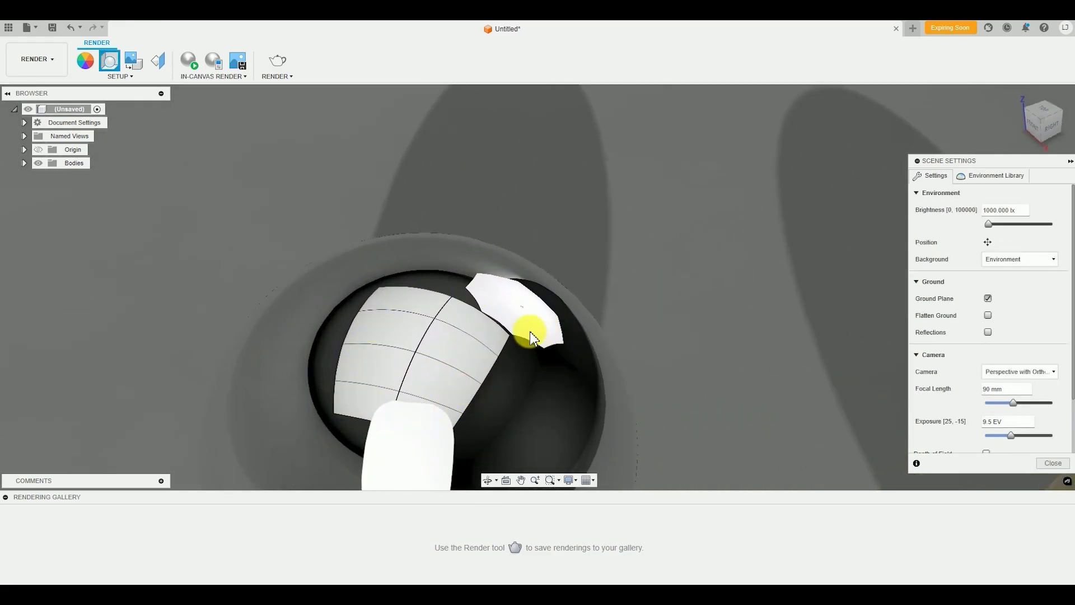
{"action": "scroll", "coordinate": [732, 325], "scroll_direction": "down", "scroll_amount": 10}
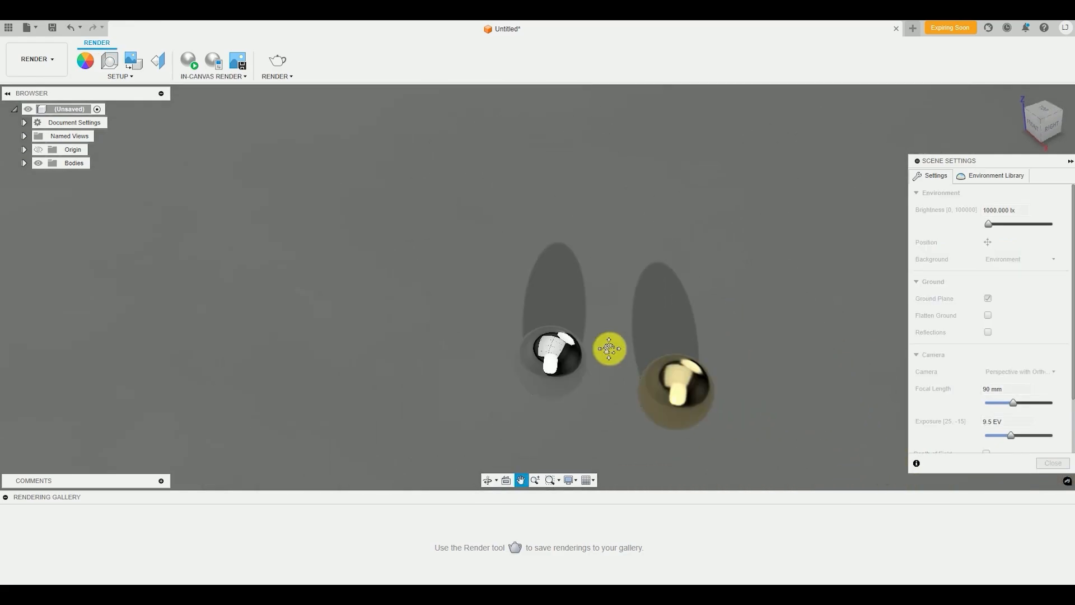
{"action": "middle_click_drag", "start_coordinate": [610, 348], "coordinate": [507, 276], "text": "shift"}
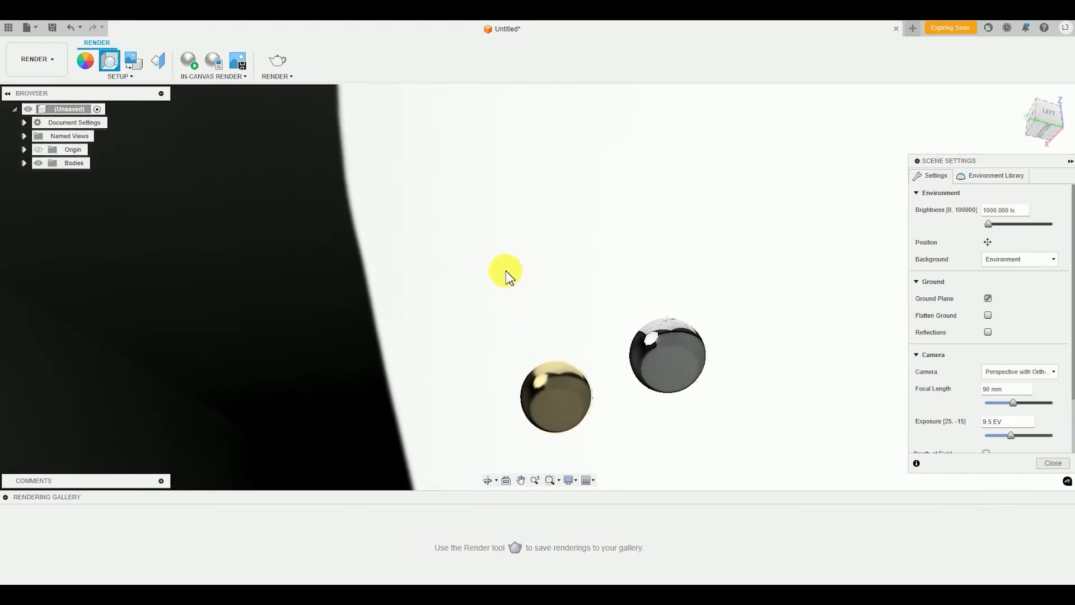
{"action": "middle_click_drag", "start_coordinate": [627, 279], "coordinate": [780, 334], "text": "shift"}
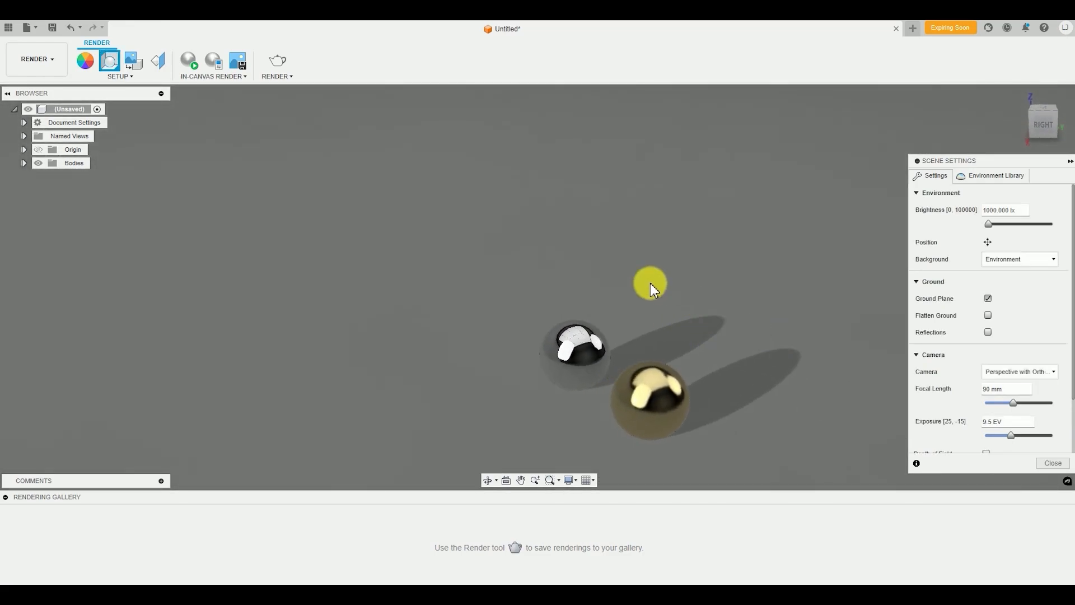
{"action": "middle_click_drag", "start_coordinate": [655, 344], "coordinate": [678, 320], "text": "shift"}
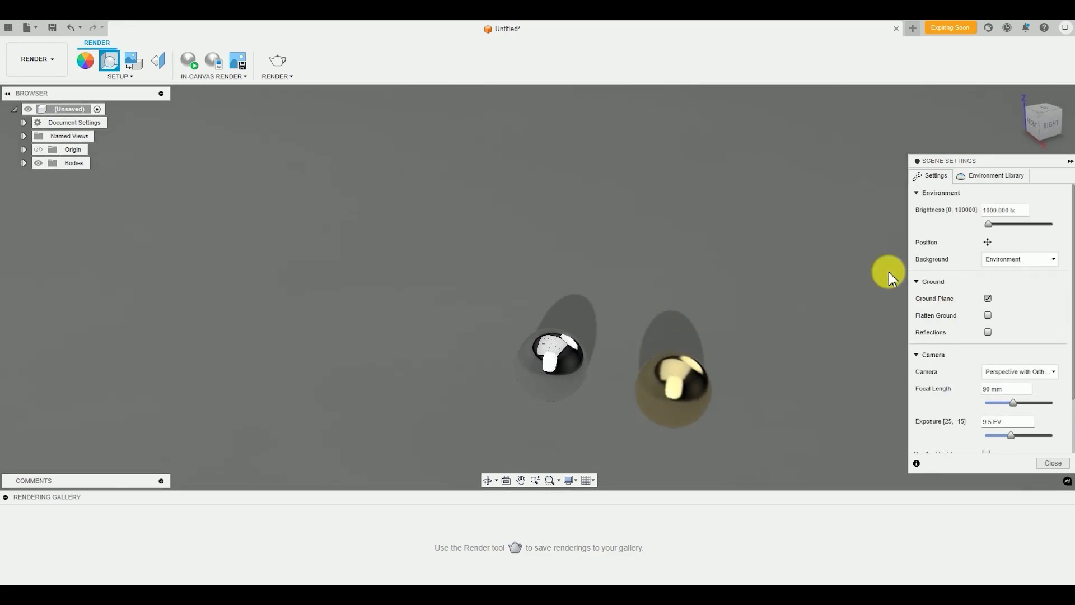
Apply the Field environment from the Fusion Library and view the spheres against its landscape from several angles
{"action": "middle_click_drag", "start_coordinate": [676, 280], "coordinate": [695, 331], "text": "shift"}
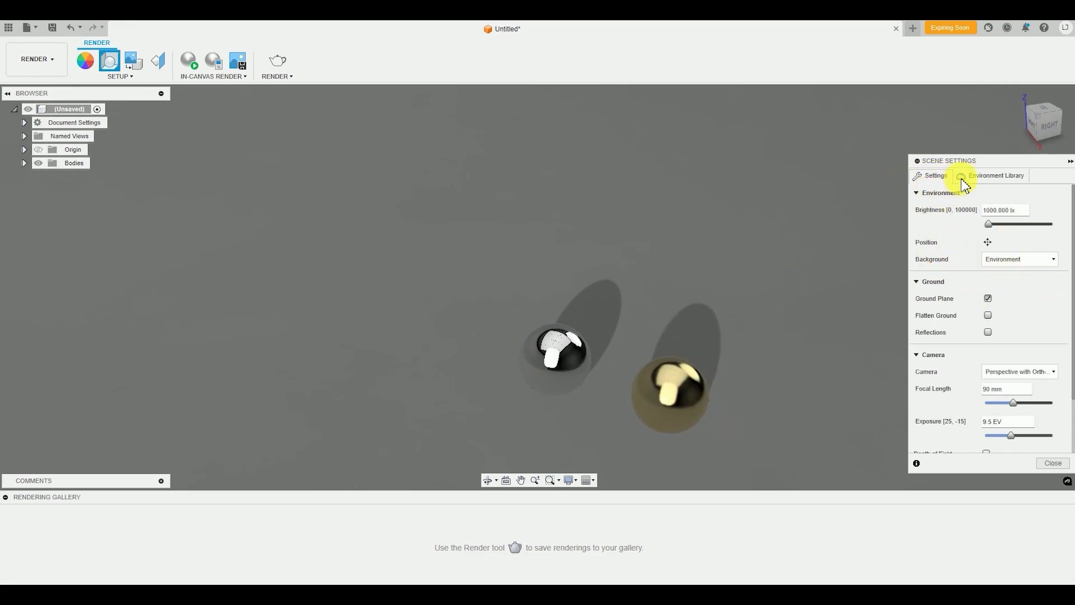
{"action": "left_click", "coordinate": [997, 177]}
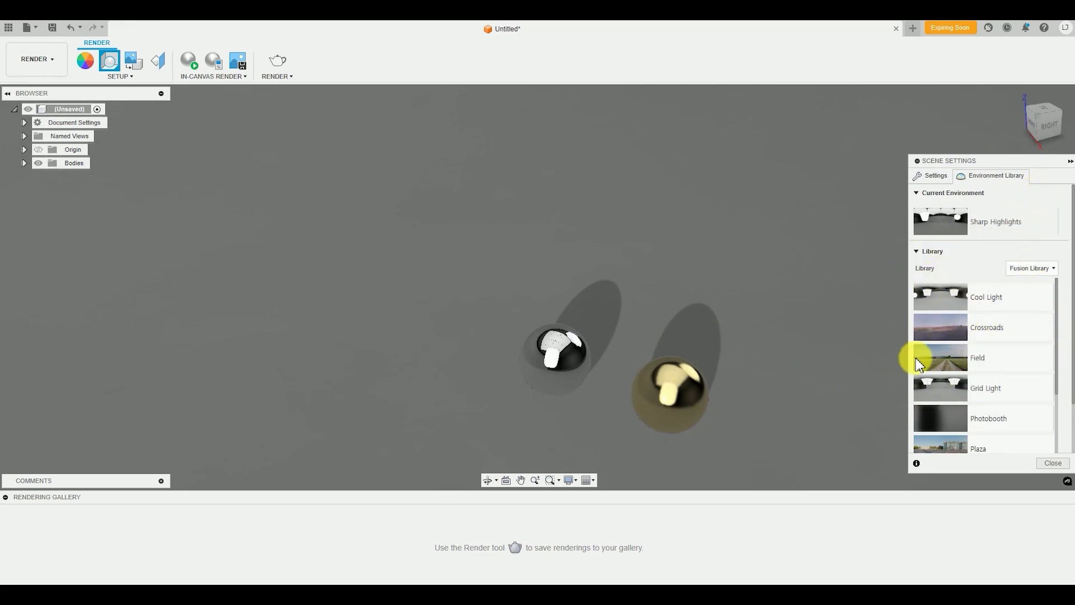
{"action": "scroll", "coordinate": [970, 300], "scroll_direction": "down", "scroll_amount": 3}
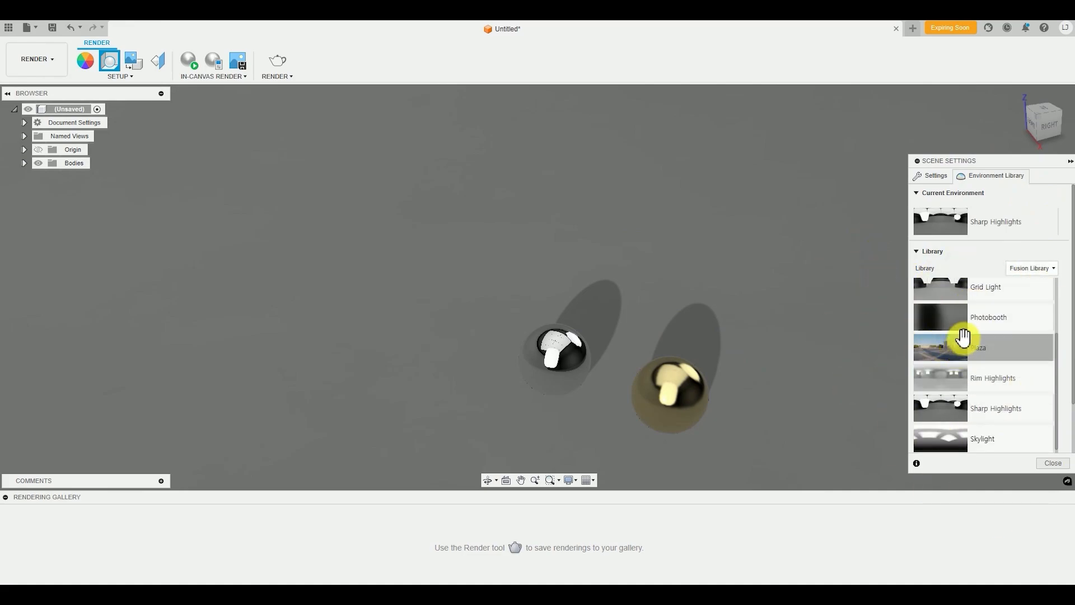
{"action": "scroll", "coordinate": [962, 338], "scroll_direction": "up", "scroll_amount": 3}
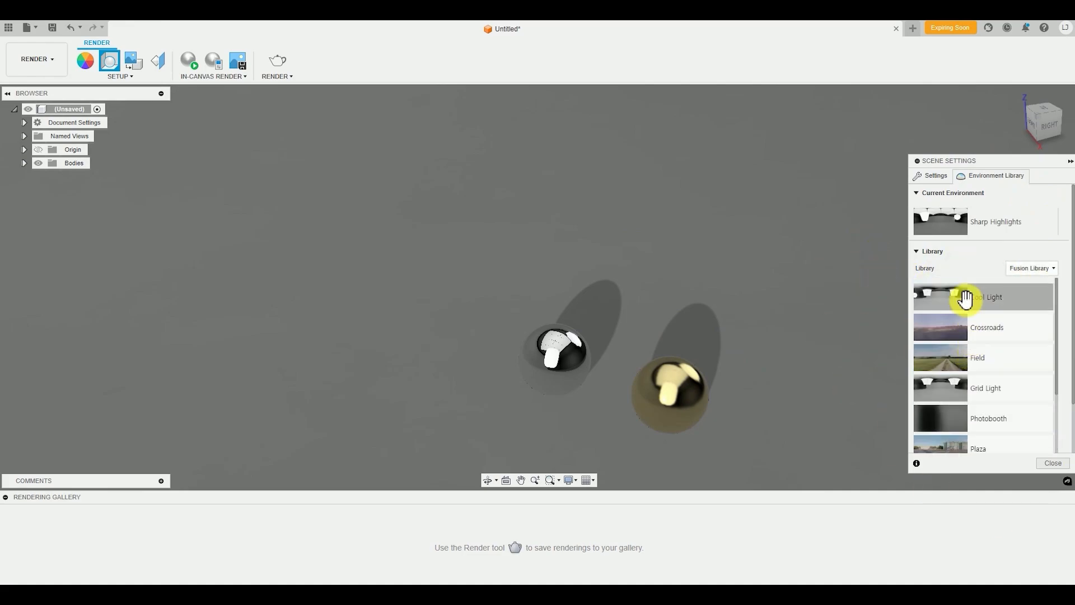
{"action": "double_click", "coordinate": [949, 364]}
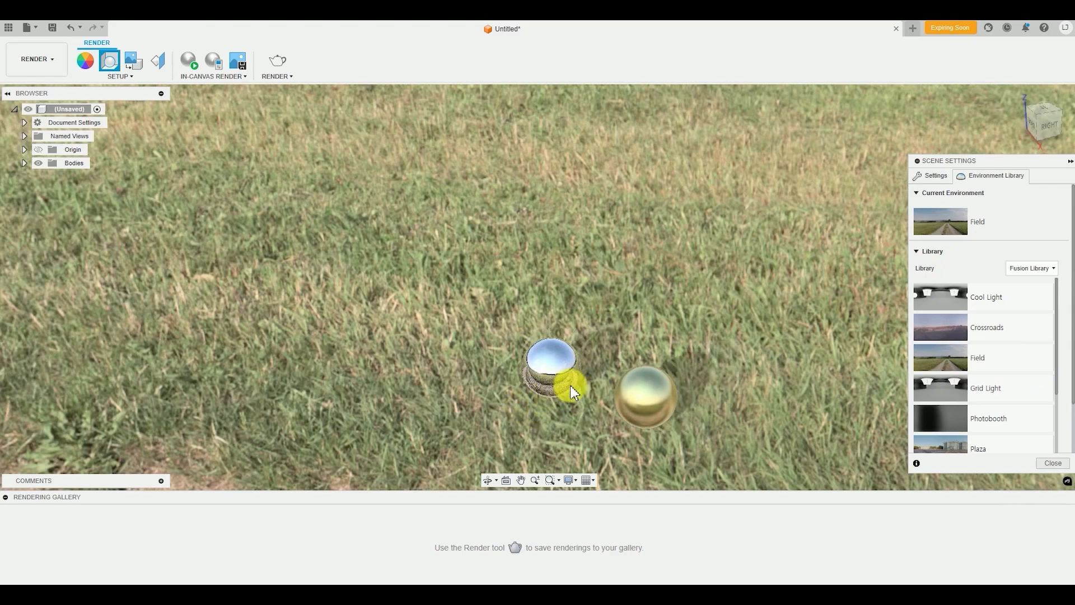
{"action": "middle_click_drag", "start_coordinate": [649, 387], "coordinate": [709, 367], "text": "shift"}
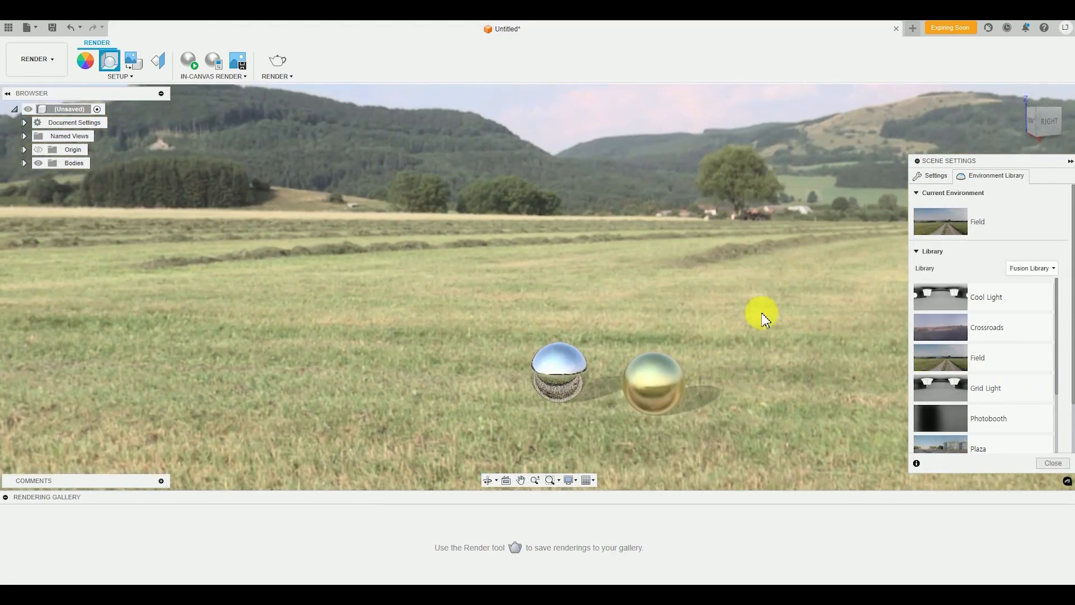
{"action": "middle_click_drag", "start_coordinate": [659, 314], "coordinate": [637, 329], "text": "shift"}
{"action": "middle_click_drag", "start_coordinate": [658, 342], "coordinate": [686, 346], "text": "shift"}
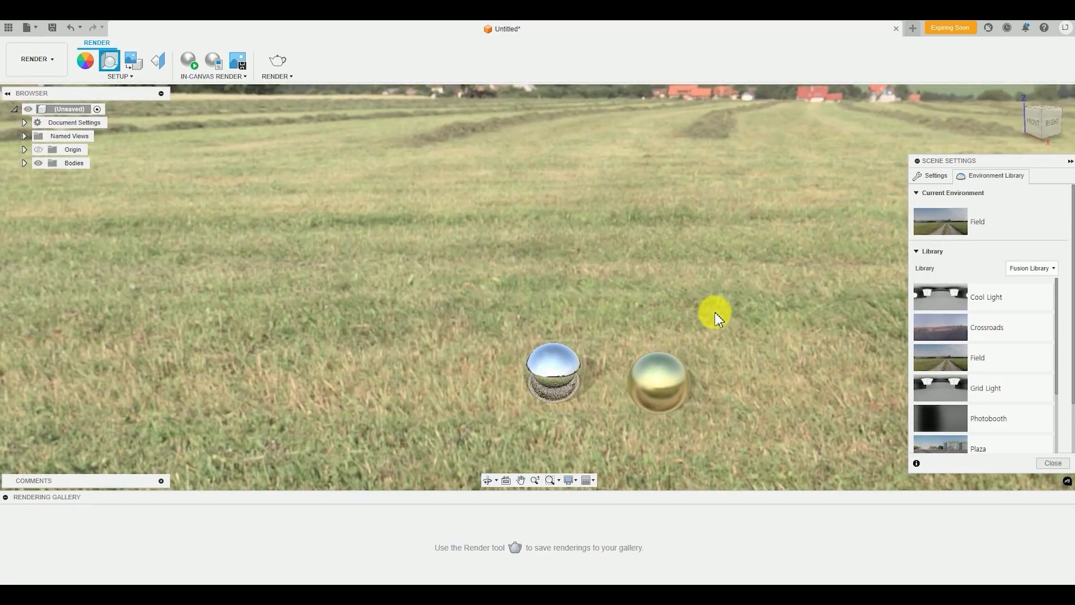
Replace the environment with Plaza and check its surroundings reflected in both spheres up close
{"action": "scroll", "coordinate": [953, 354], "scroll_direction": "down", "scroll_amount": 2}
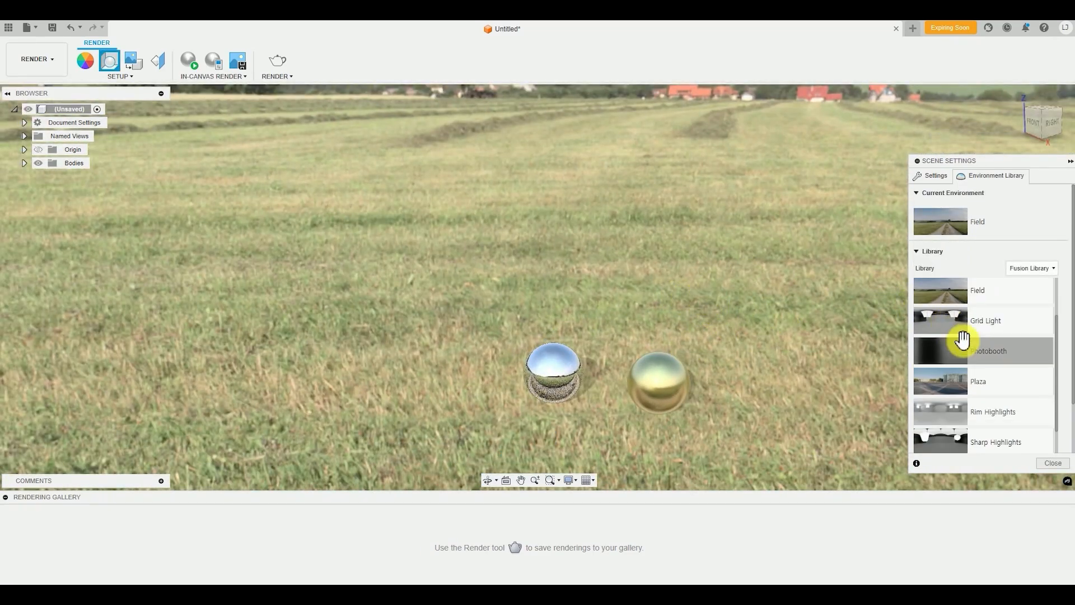
{"action": "double_click", "coordinate": [938, 386]}
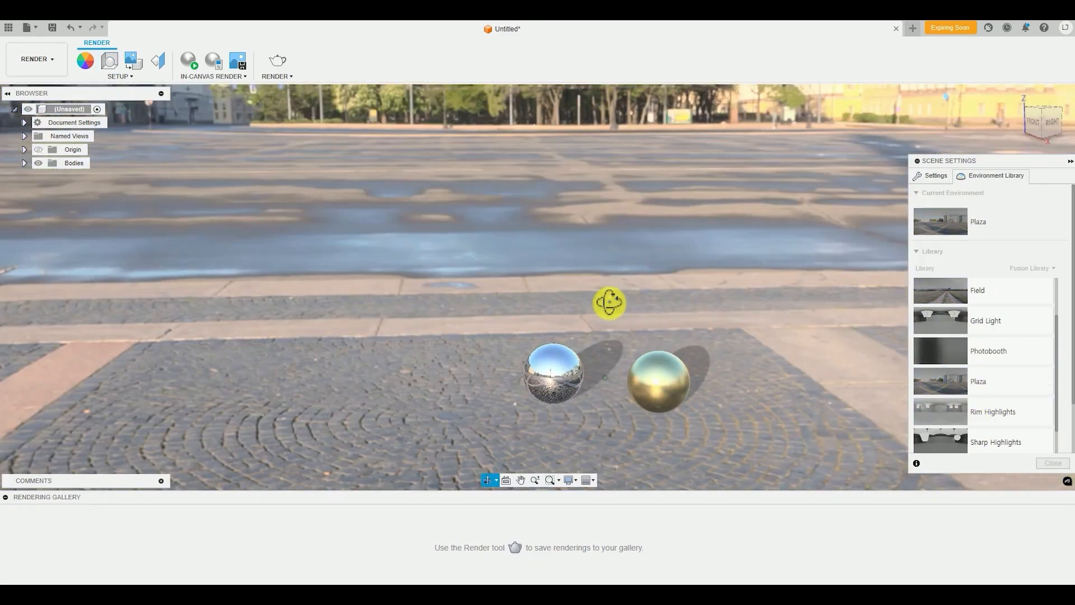
{"action": "middle_click_drag", "start_coordinate": [610, 302], "coordinate": [643, 392], "text": "shift"}
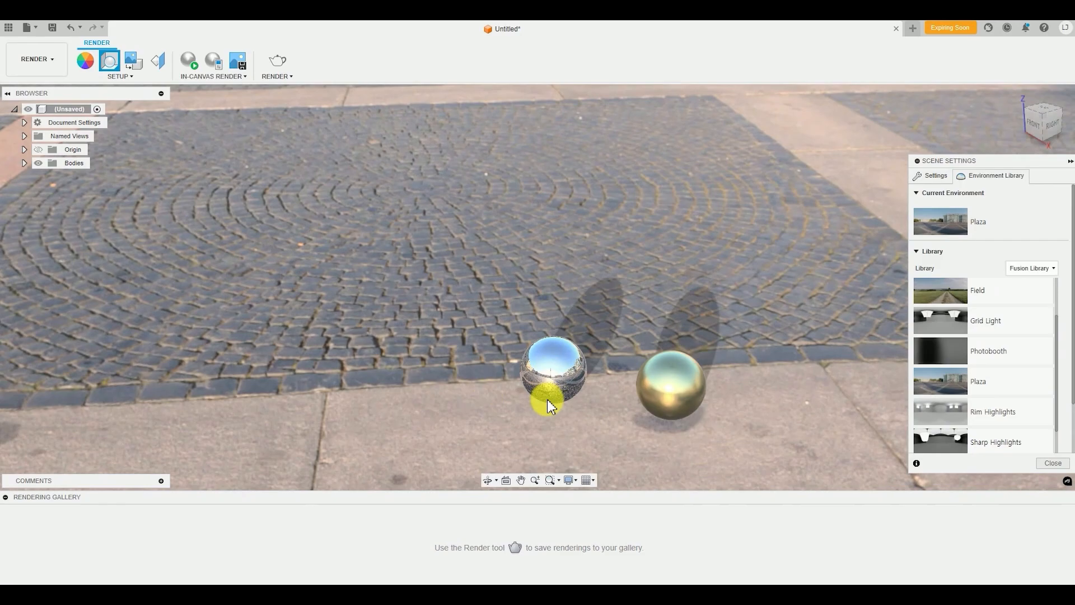
{"action": "middle_click_drag", "start_coordinate": [549, 405], "coordinate": [516, 342], "text": "shift"}
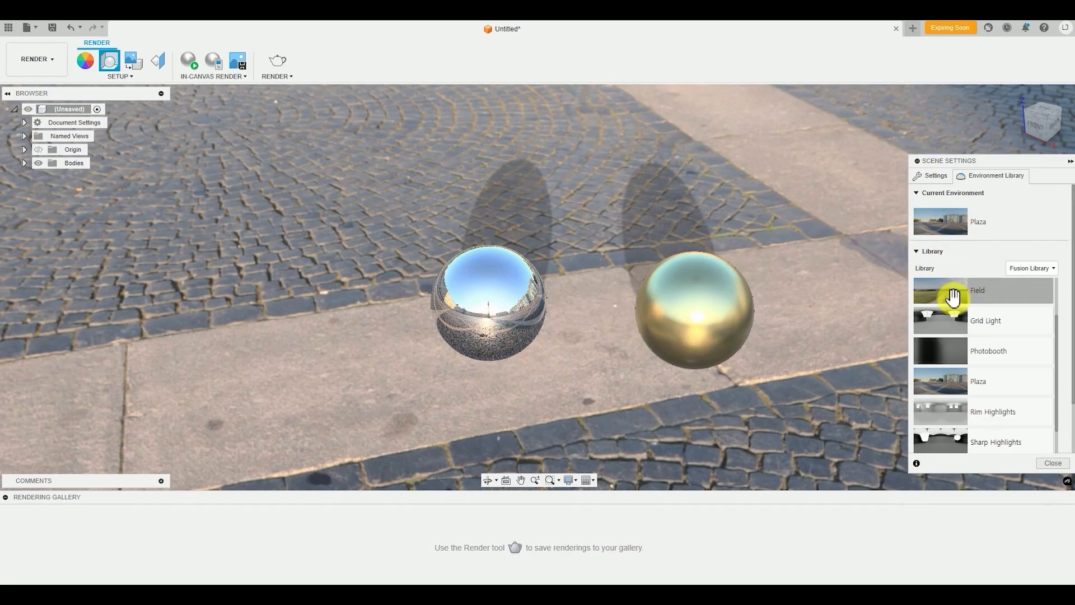
{"action": "mouse_move", "coordinate": [686, 237]}
{"action": "middle_mouse_down", "text": "shift"}
{"action": "mouse_move", "coordinate": [684, 217]}
{"action": "mouse_move", "coordinate": [686, 233]}
{"action": "middle_mouse_up", "text": "shift"}
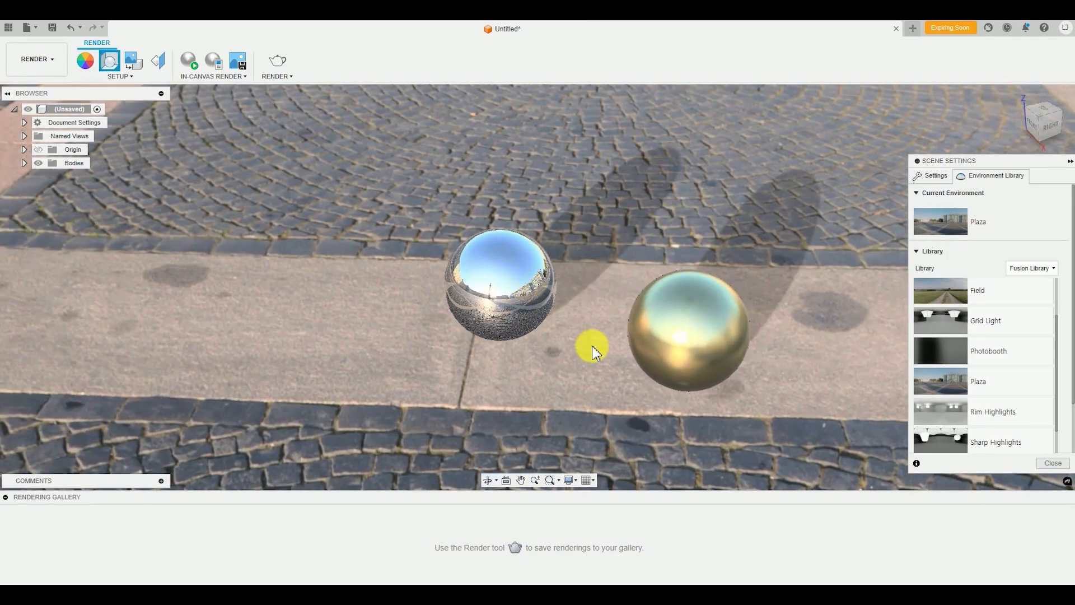
{"action": "middle_click_drag", "start_coordinate": [578, 374], "coordinate": [611, 363], "text": "shift"}
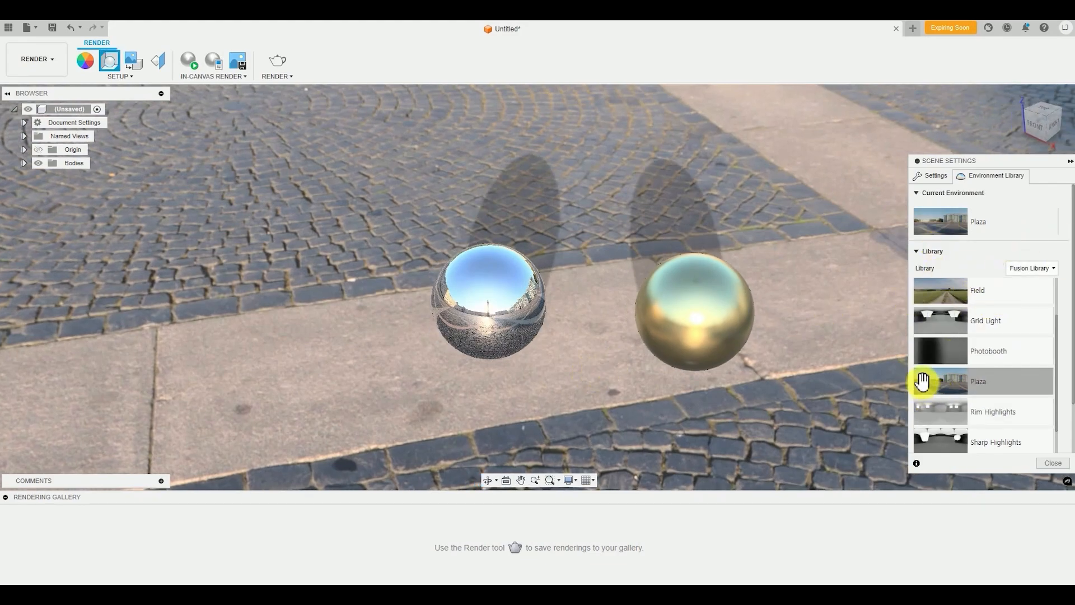
Switch the scene to the Photobooth environment and view its lighting on the mirror and gold spheres
{"action": "double_click", "coordinate": [944, 350]}
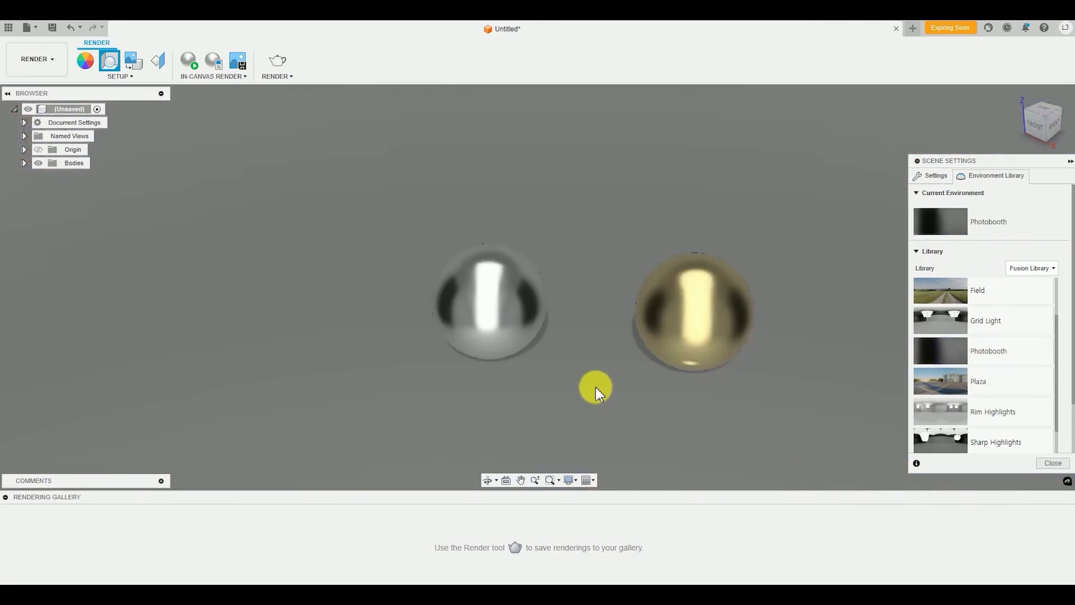
{"action": "mouse_move", "coordinate": [526, 391]}
{"action": "middle_mouse_down", "text": "shift"}
{"action": "mouse_move", "coordinate": [509, 343]}
{"action": "mouse_move", "coordinate": [485, 326]}
{"action": "mouse_move", "coordinate": [420, 360]}
{"action": "mouse_move", "coordinate": [412, 401]}
{"action": "mouse_move", "coordinate": [545, 394]}
{"action": "middle_mouse_up", "text": "shift"}
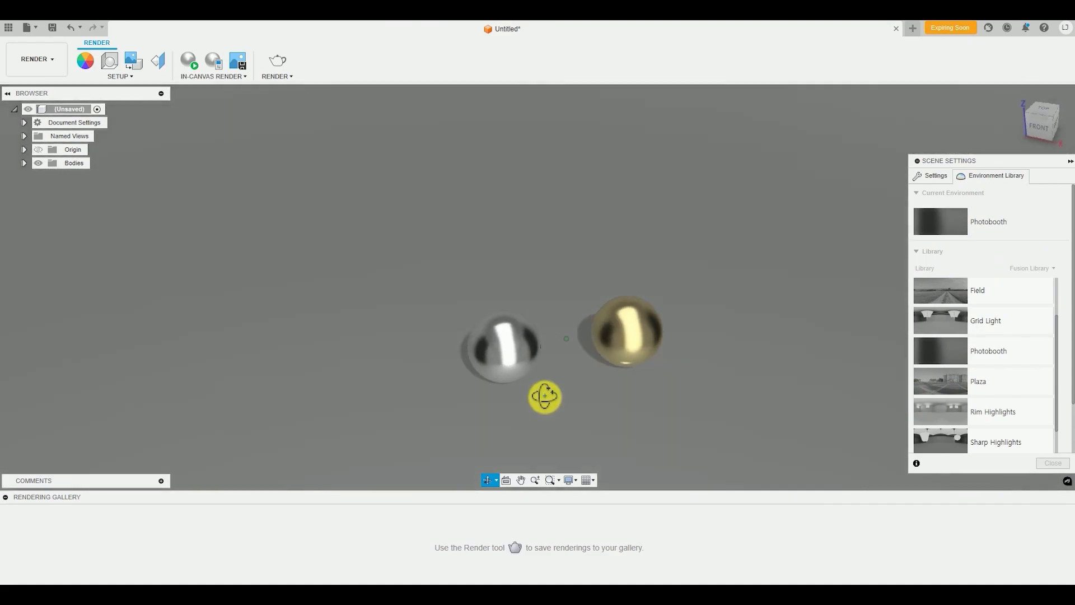
{"action": "middle_click_drag", "start_coordinate": [631, 371], "coordinate": [591, 393], "text": "shift"}
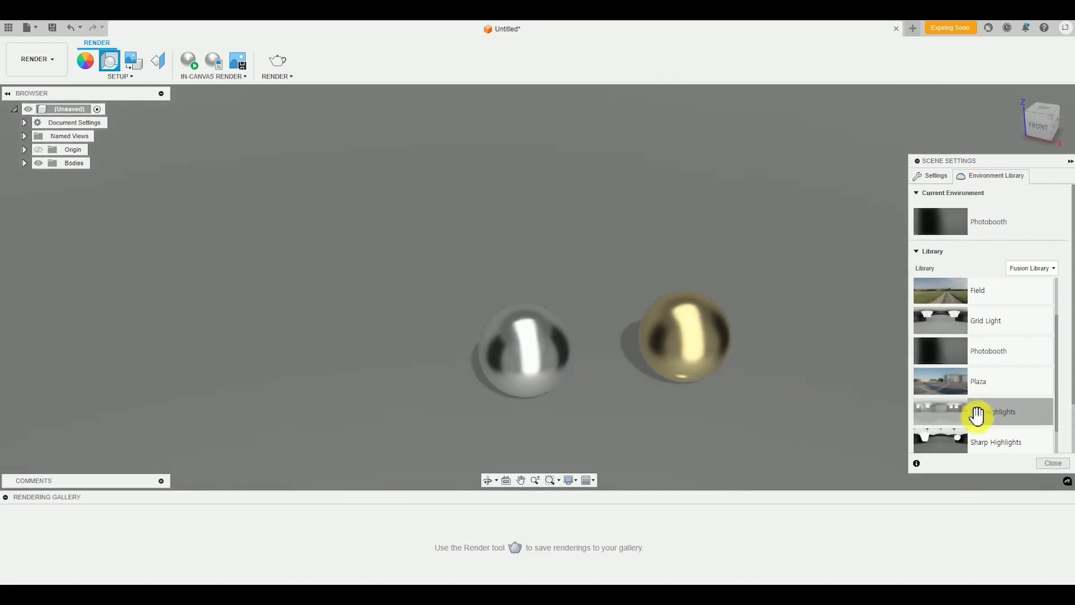
{"action": "left_click_drag", "start_coordinate": [977, 413], "coordinate": [665, 437]}
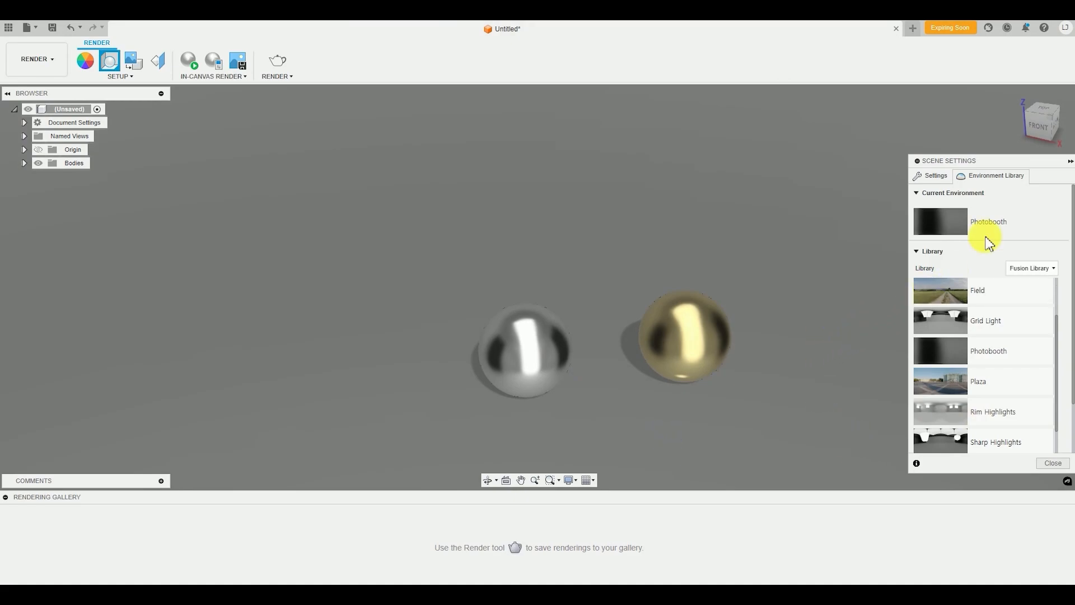
Set the camera exposure to 9.1 EV and the focal length to 68 mm in the scene settings
{"action": "left_click", "coordinate": [928, 175]}
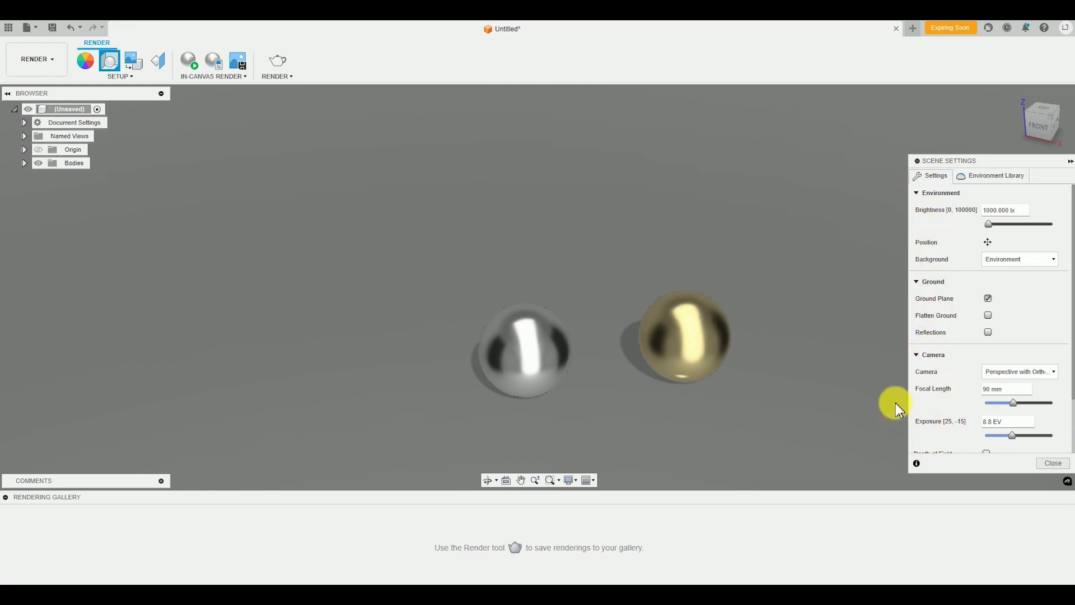
{"action": "scroll", "coordinate": [984, 384], "scroll_direction": "down", "scroll_amount": 3}
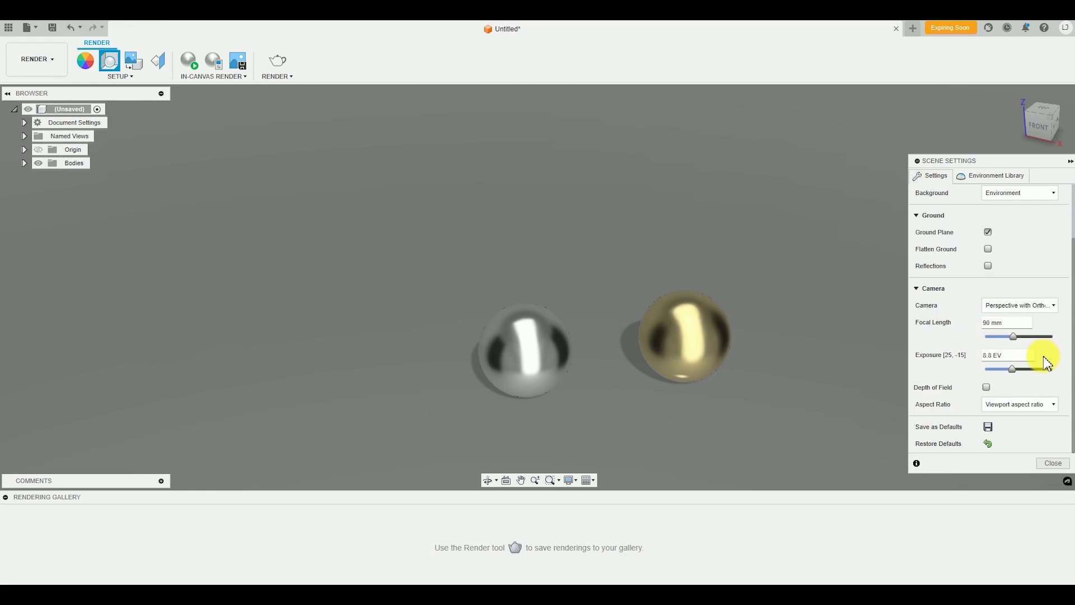
{"action": "left_click_drag", "start_coordinate": [1015, 378], "coordinate": [1012, 372]}
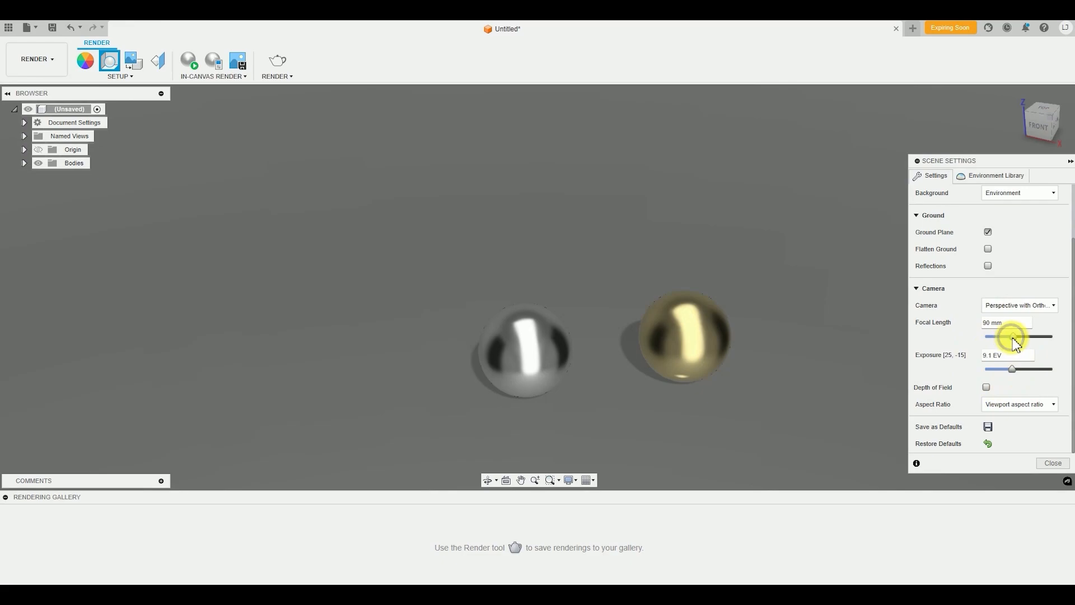
{"action": "mouse_move", "coordinate": [1013, 337]}
{"action": "left_mouse_down"}
{"action": "mouse_move", "coordinate": [1026, 338]}
{"action": "mouse_move", "coordinate": [984, 341]}
{"action": "mouse_move", "coordinate": [1062, 345]}
{"action": "mouse_move", "coordinate": [1016, 348]}
{"action": "left_mouse_up"}
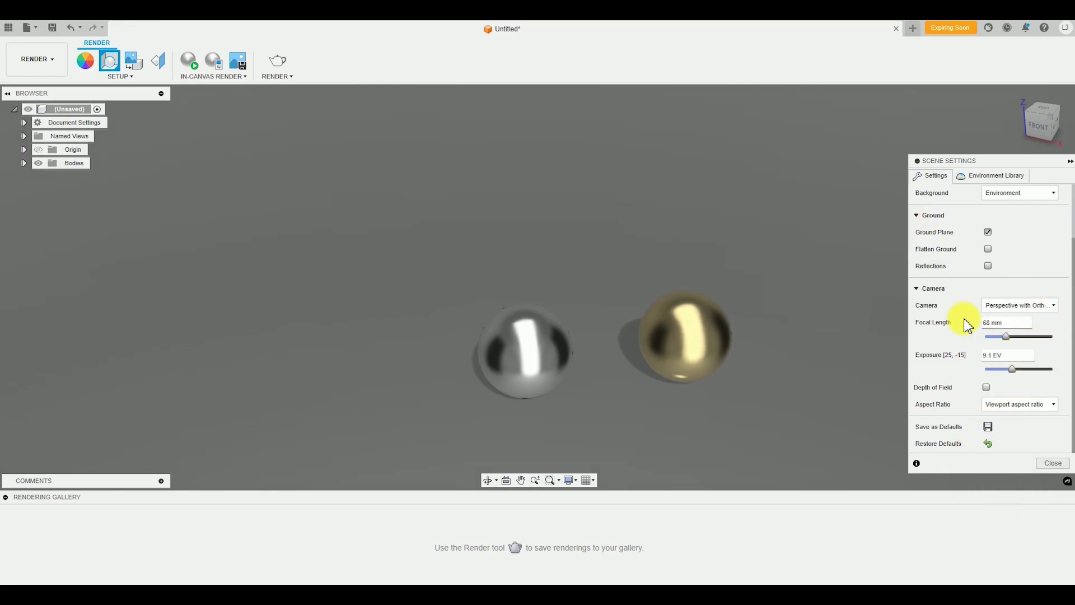
Try Depth of Field with the center of focus on the mirror sphere and a blur of 1.339, and turn the effect off
{"action": "left_click", "coordinate": [986, 389]}
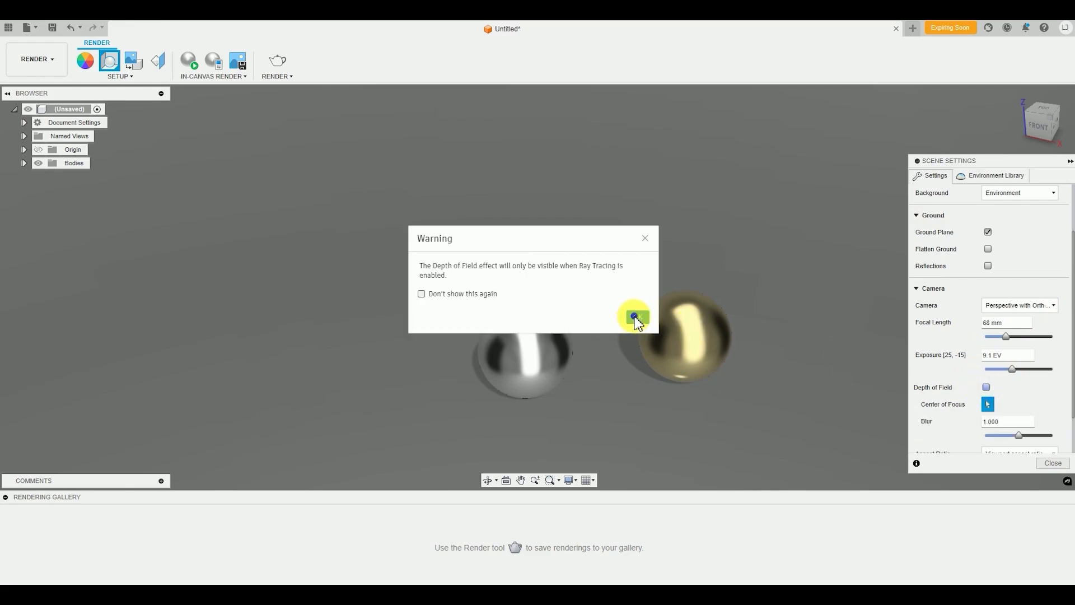
{"action": "left_click", "coordinate": [636, 317]}
{"action": "left_click", "coordinate": [540, 294]}
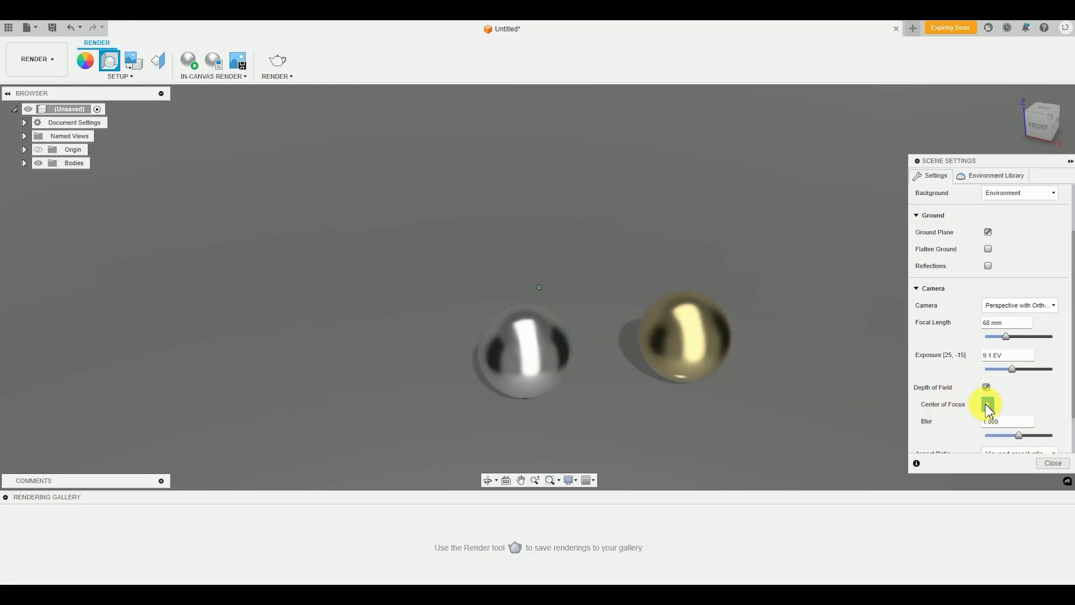
{"action": "left_click", "coordinate": [543, 355]}
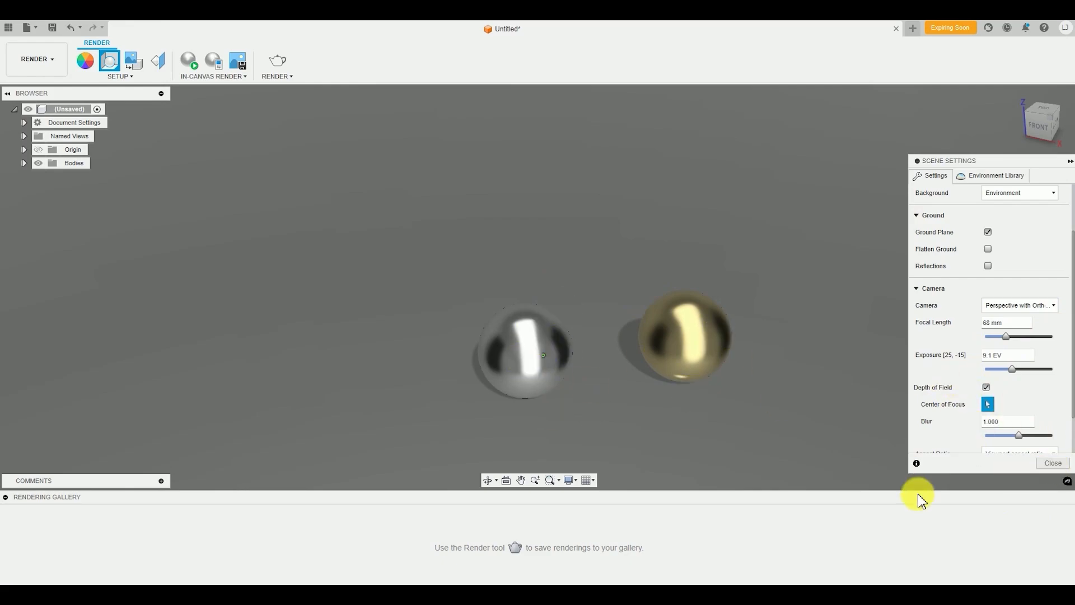
{"action": "left_click_drag", "start_coordinate": [1023, 441], "coordinate": [1033, 437]}
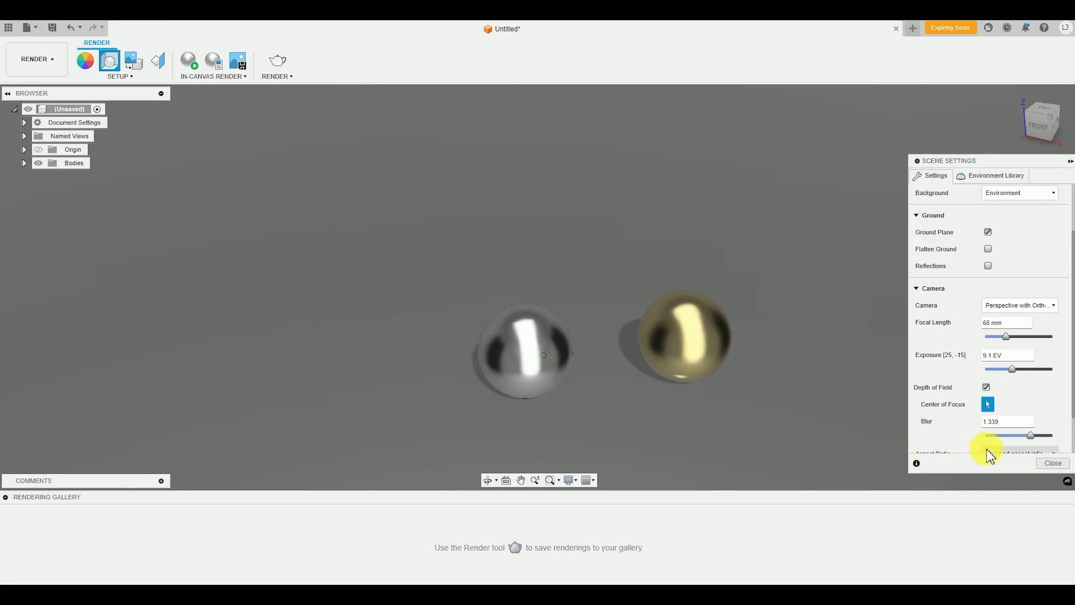
{"action": "left_click", "coordinate": [987, 389]}
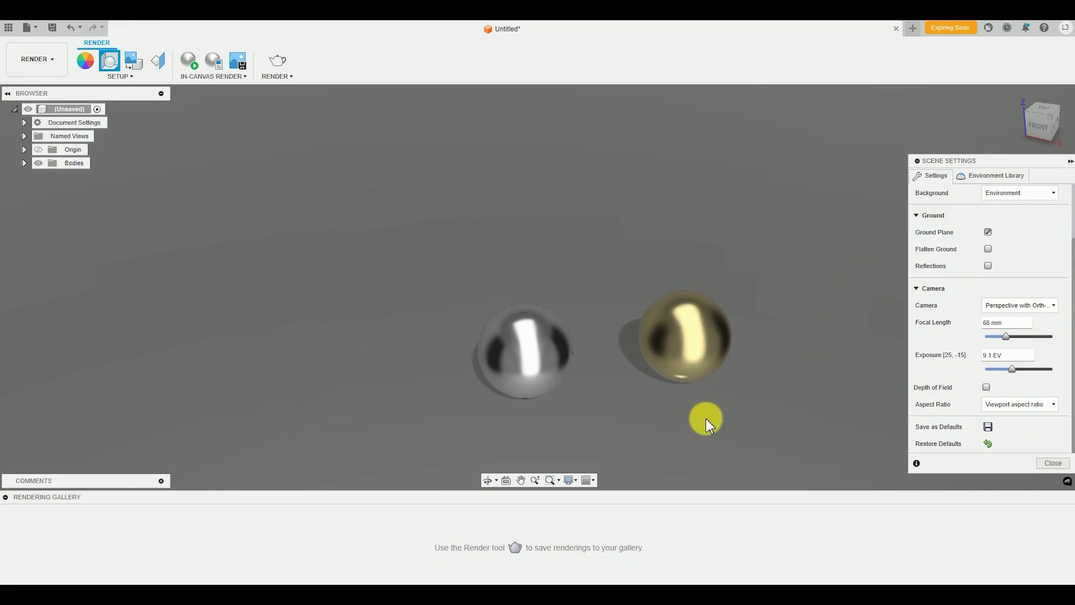
Start the in-canvas render and view the ray-traced spheres and their mutual reflections from several angles
{"action": "middle_click_drag", "start_coordinate": [616, 395], "coordinate": [659, 408], "text": "shift"}
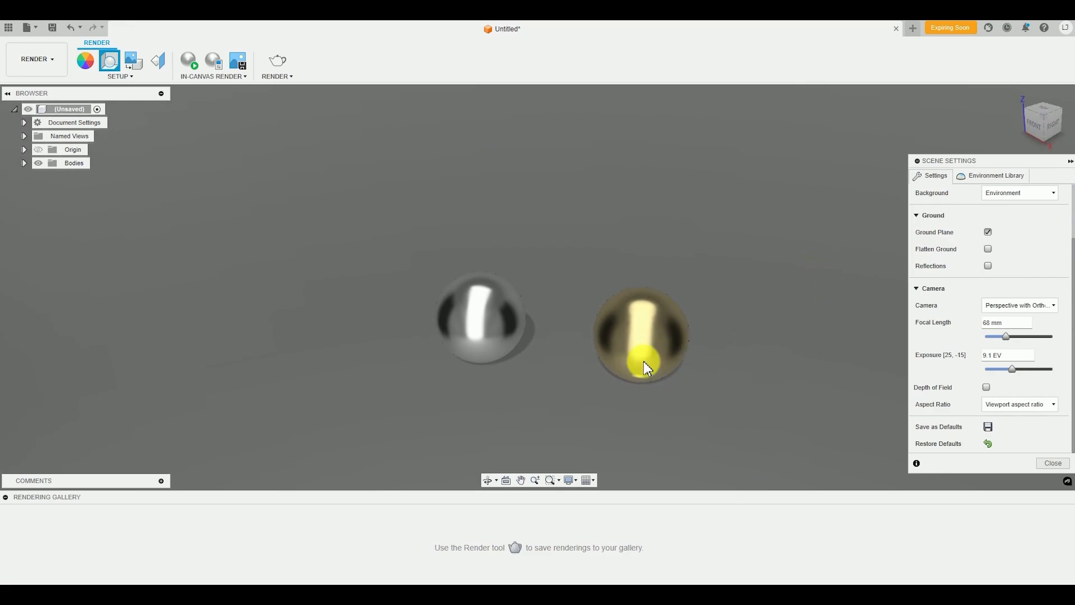
{"action": "left_click", "coordinate": [192, 71]}
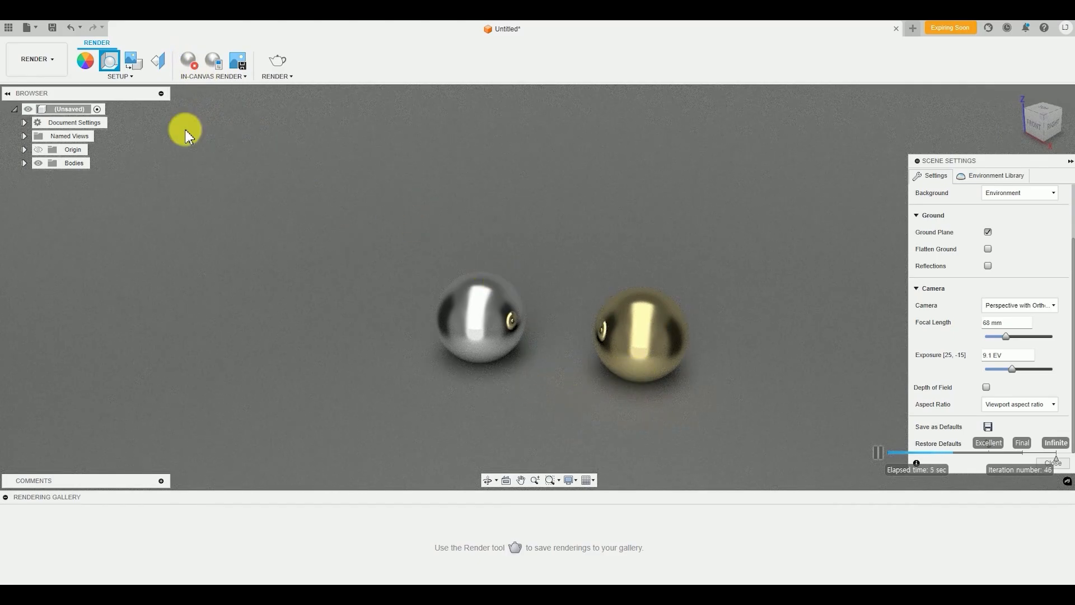
{"action": "middle_click_drag", "start_coordinate": [603, 325], "coordinate": [664, 315], "text": "shift"}
{"action": "middle_click_drag", "start_coordinate": [572, 325], "coordinate": [629, 391], "text": "shift"}
{"action": "middle_click_drag", "start_coordinate": [473, 408], "coordinate": [730, 348], "text": "shift"}
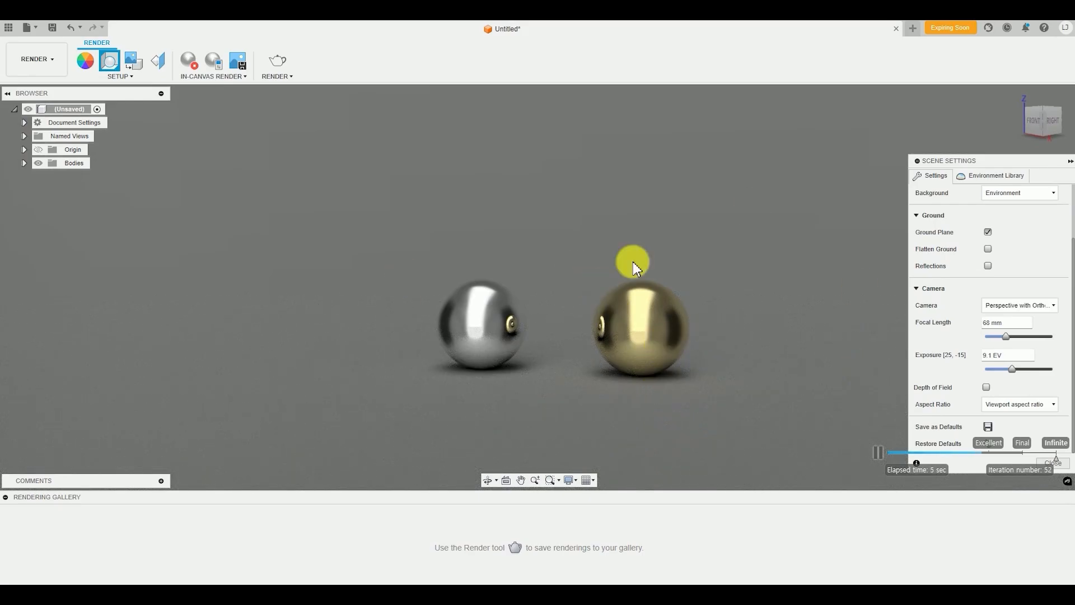
{"action": "middle_click_drag", "start_coordinate": [631, 264], "coordinate": [620, 433], "text": "shift"}
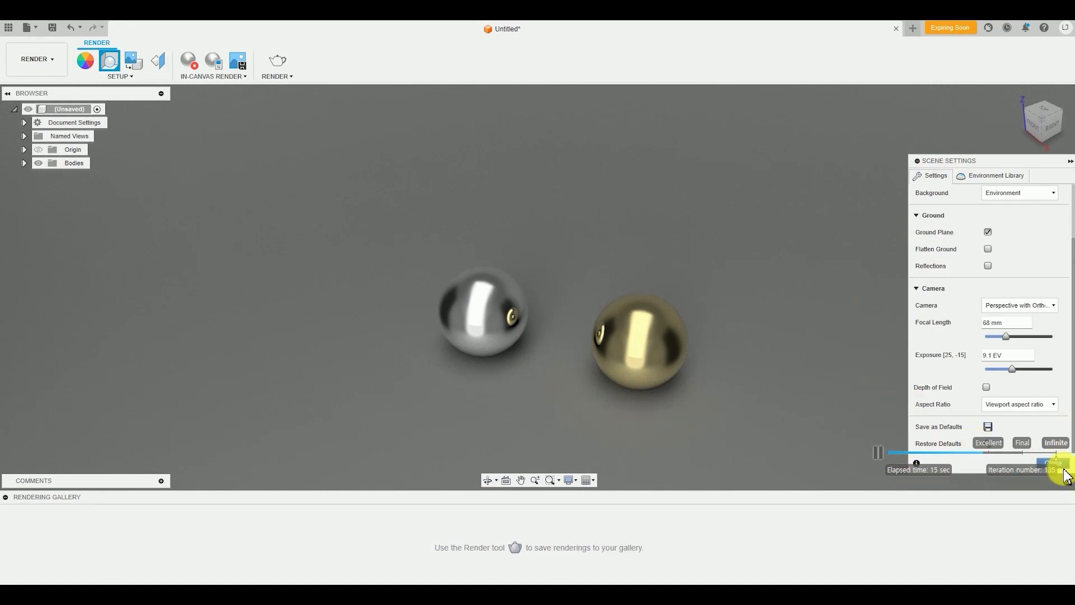
Switch the in-canvas render quality to Excellent and back to Infinite, and watch the spheres re-render from different angles
{"action": "left_click_drag", "start_coordinate": [1057, 459], "coordinate": [996, 469]}
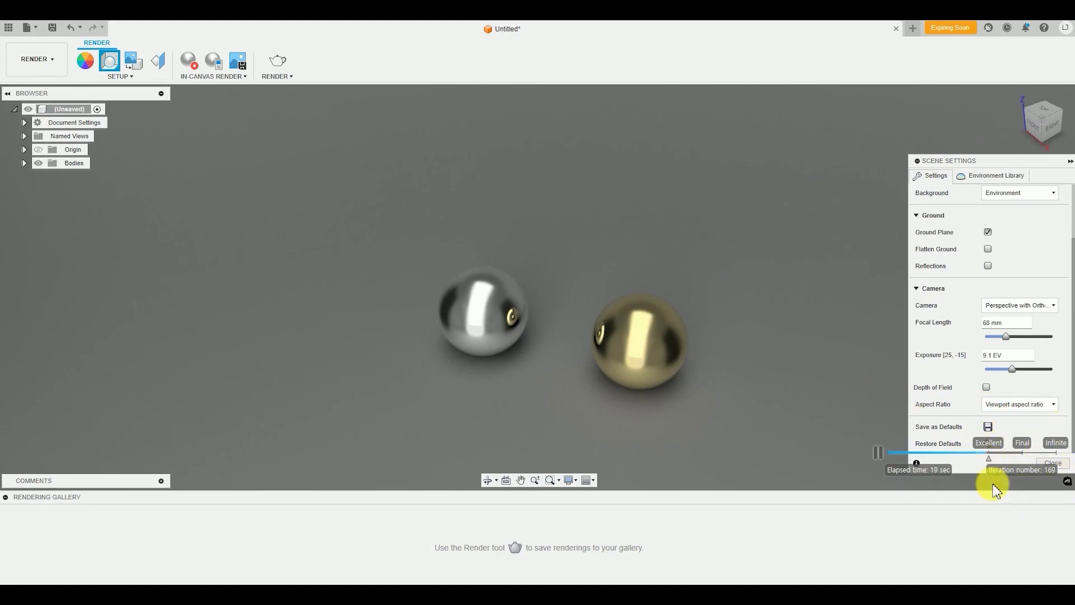
{"action": "left_click_drag", "start_coordinate": [988, 466], "coordinate": [1051, 457]}
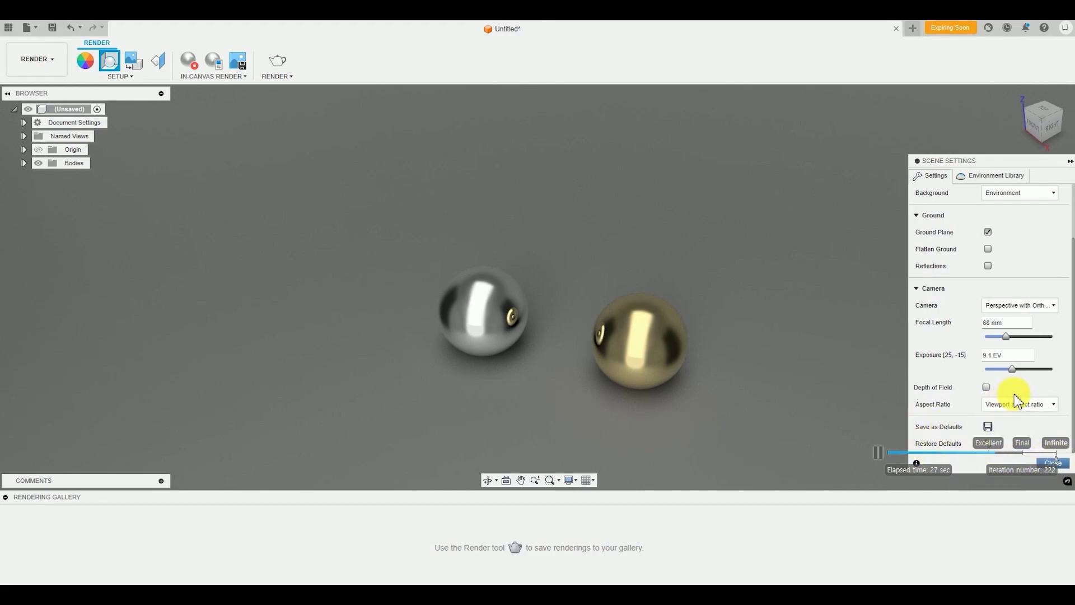
{"action": "middle_click_drag", "start_coordinate": [586, 331], "coordinate": [653, 408], "text": "shift"}
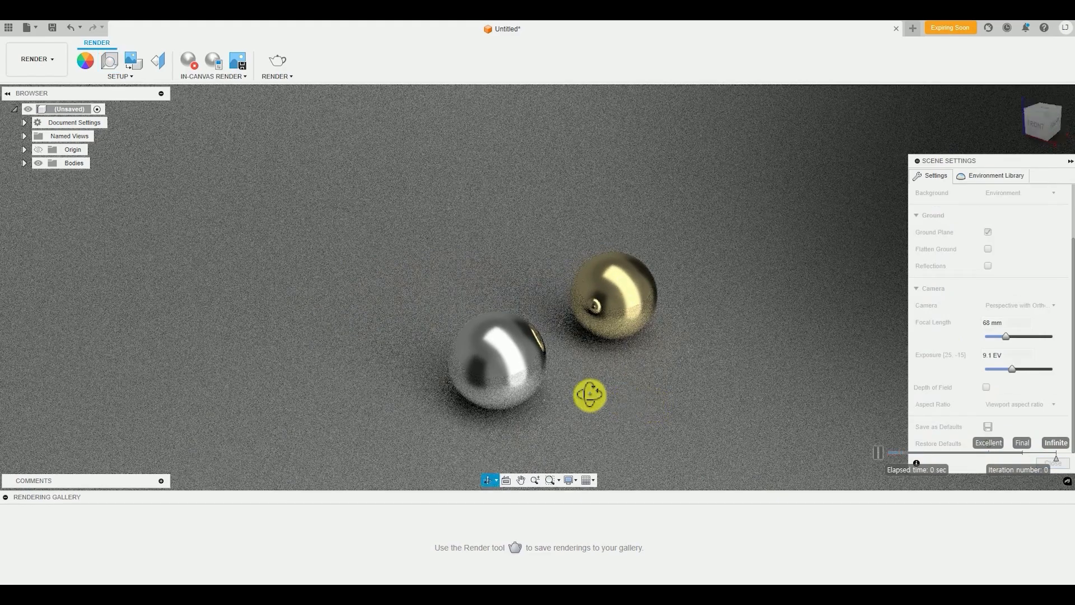
{"action": "middle_click_drag", "start_coordinate": [590, 396], "coordinate": [556, 360], "text": "shift"}
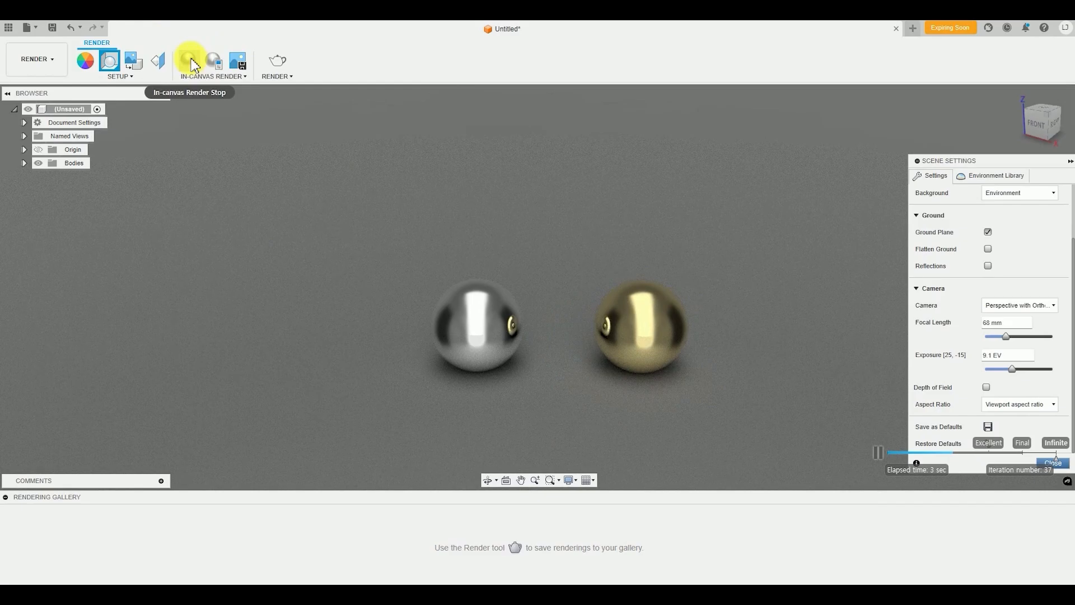
{"action": "middle_click_drag", "start_coordinate": [564, 353], "coordinate": [663, 368], "text": "shift"}
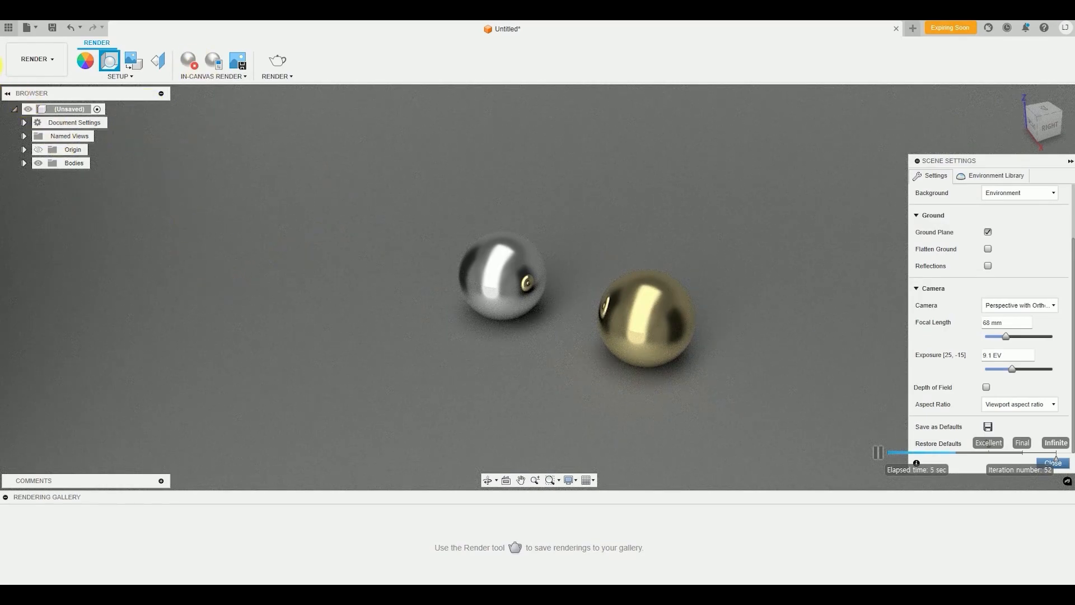
Switch from the Render workspace back to the Design workspace to add more bodies around the two spheres
{"action": "left_click", "coordinate": [35, 70]}
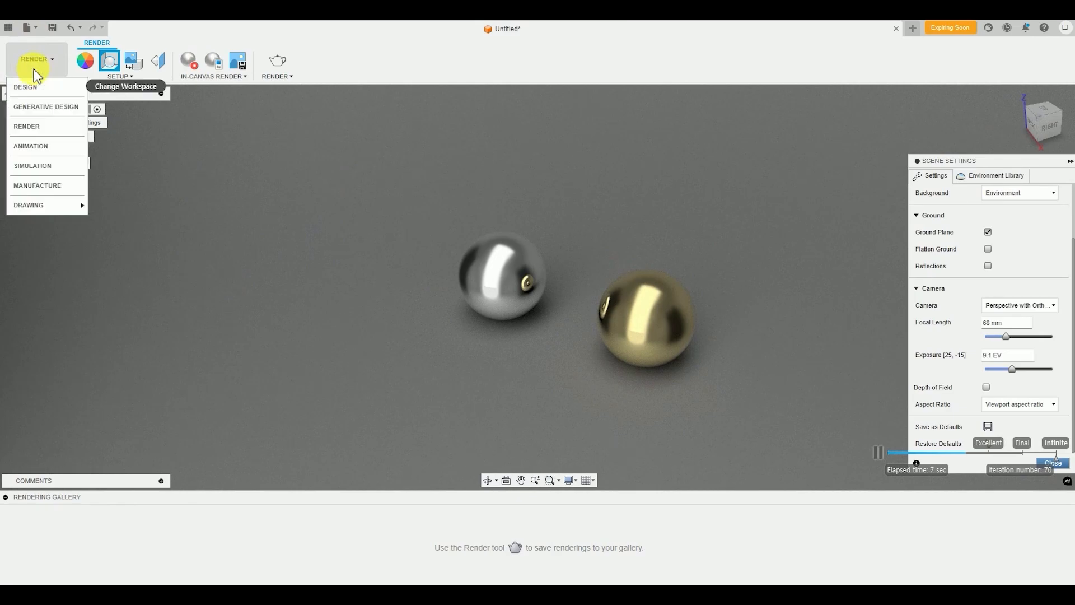
{"action": "left_click", "coordinate": [38, 91]}
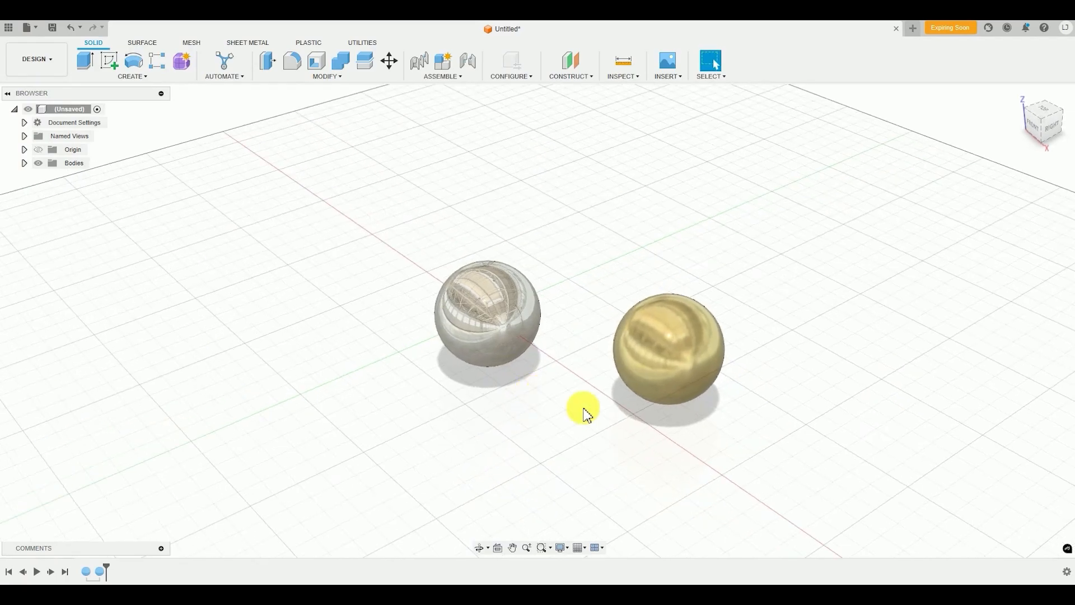
{"action": "middle_click_drag", "start_coordinate": [612, 418], "coordinate": [691, 444], "text": "shift"}
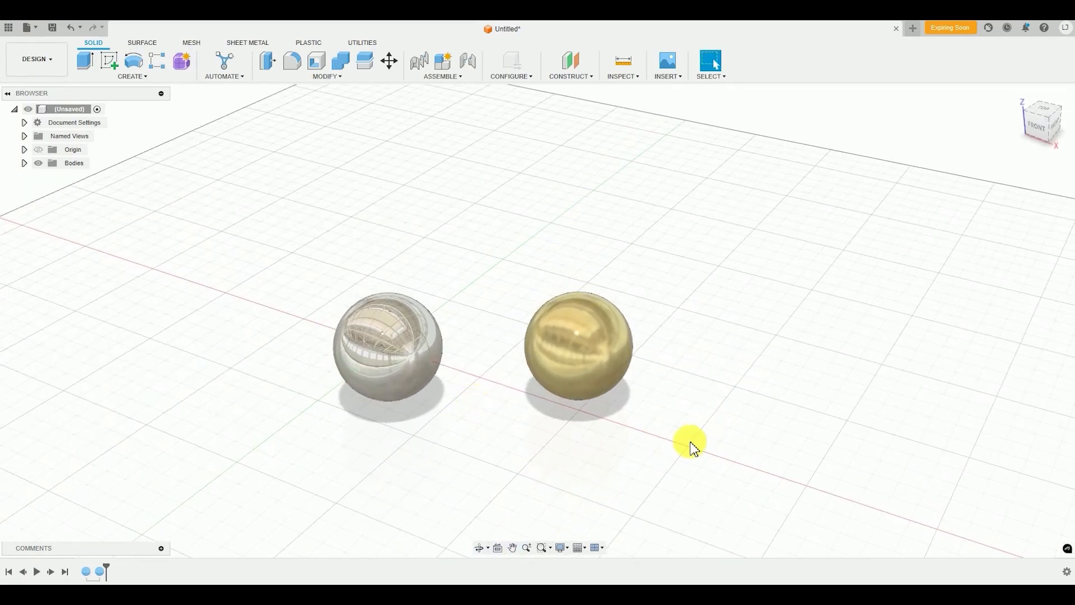
{"action": "middle_click_drag", "start_coordinate": [506, 418], "coordinate": [565, 428], "text": "shift"}
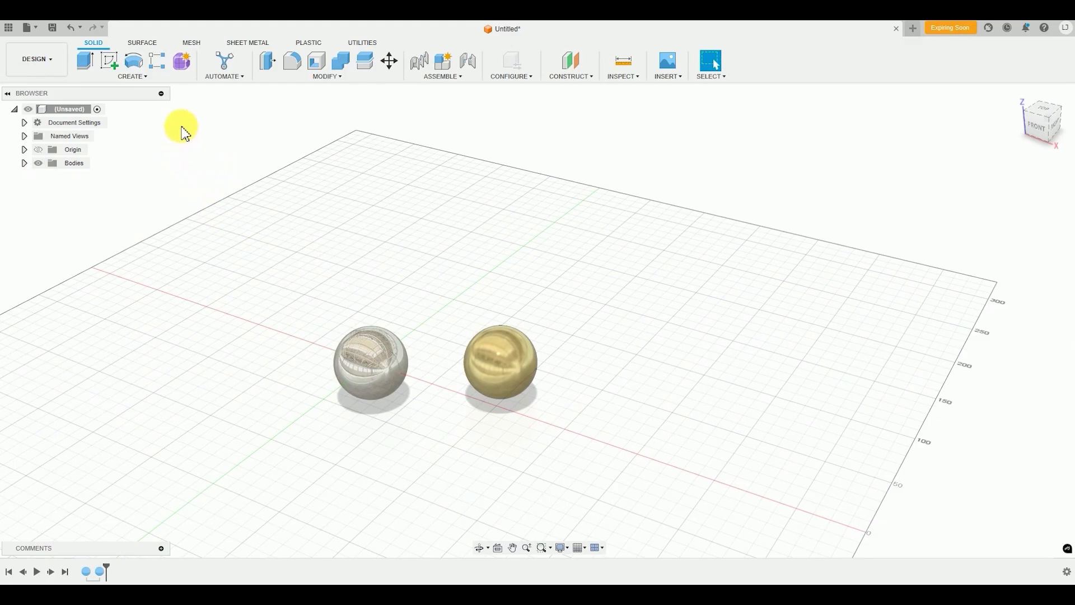
Create a box about 47 by 45 mm and 50 mm high on the horizontal plane, beside the mirror sphere
{"action": "left_click", "coordinate": [133, 76]}
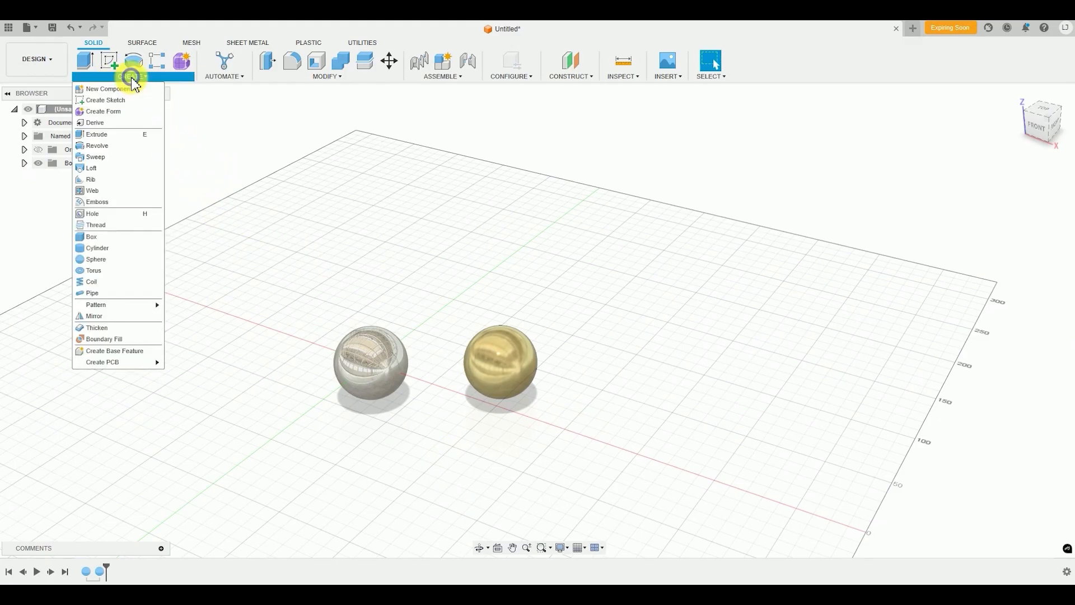
{"action": "left_click", "coordinate": [116, 245]}
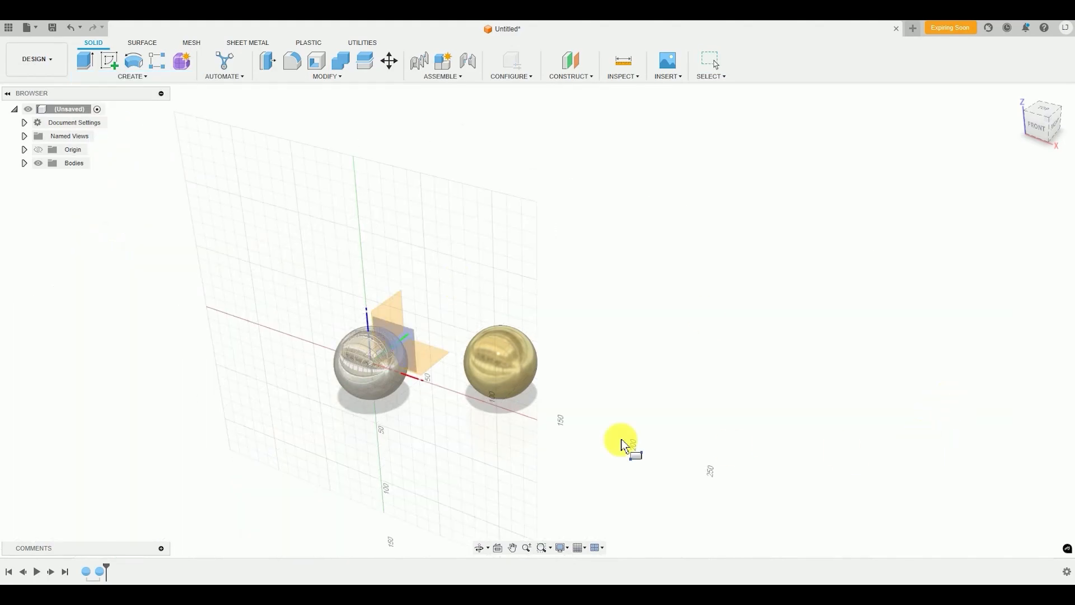
{"action": "left_click", "coordinate": [437, 363]}
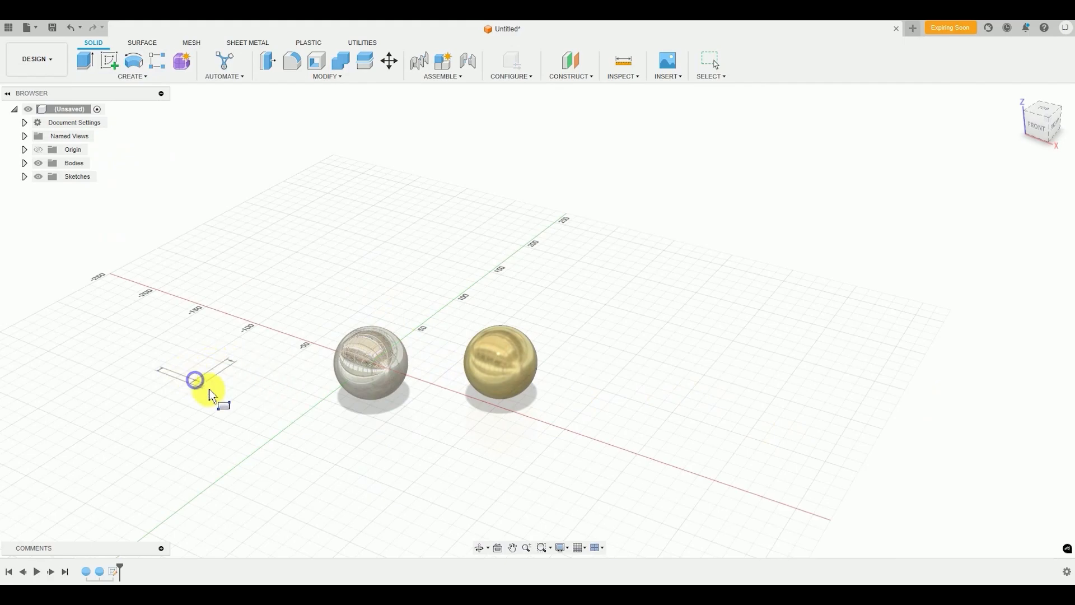
{"action": "left_click", "coordinate": [300, 369]}
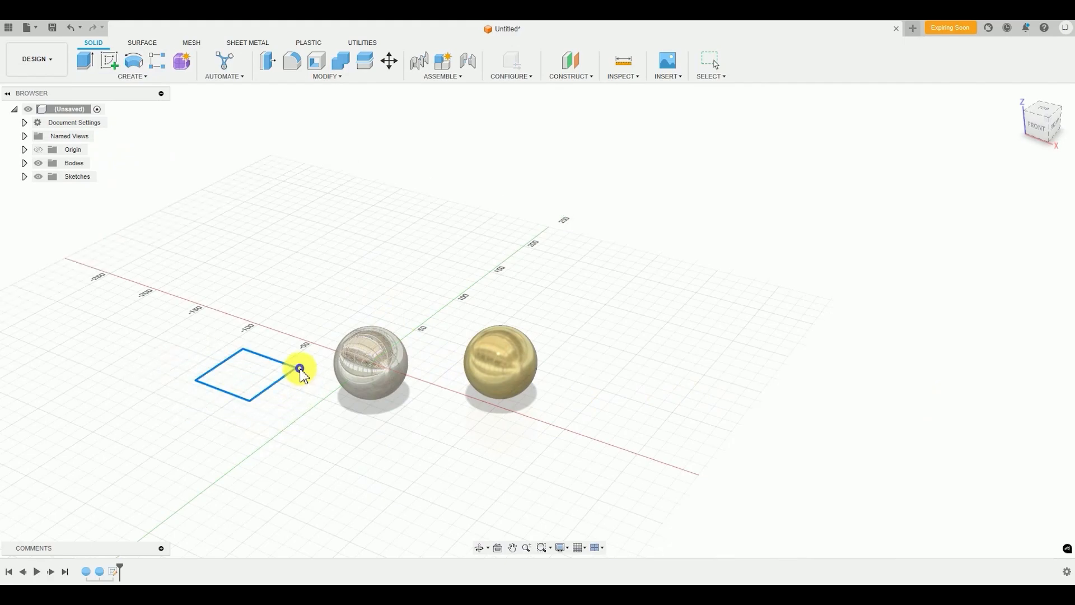
{"action": "left_click_drag", "start_coordinate": [243, 353], "coordinate": [251, 307]}
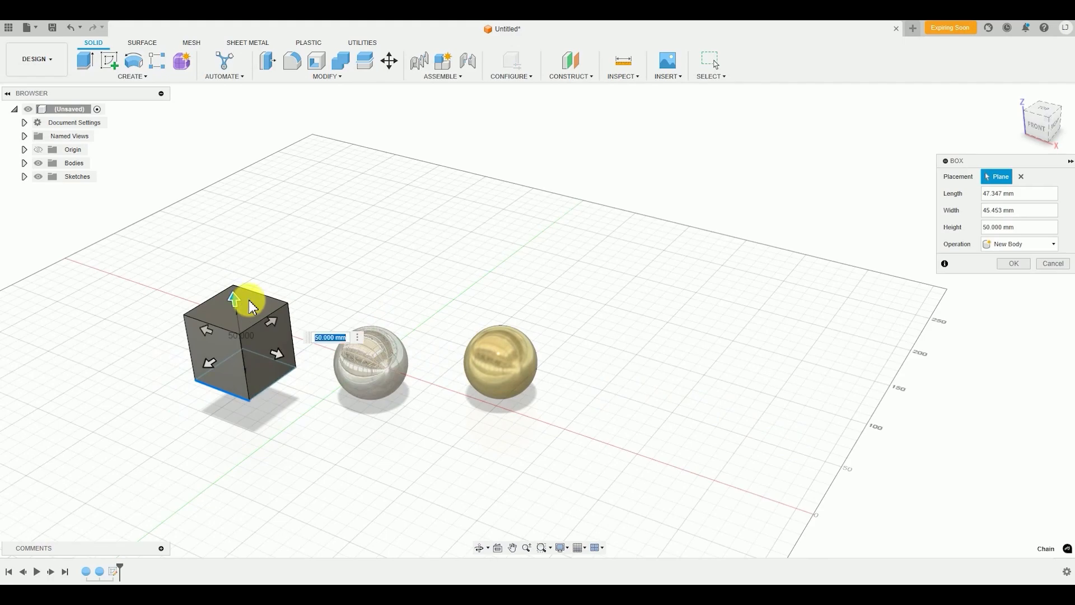
{"action": "key", "text": "Return"}
Create a tall cylinder about 85 mm in diameter on the horizontal plane, on the far side of the gold sphere from the box
{"action": "middle_click_drag", "start_coordinate": [413, 451], "coordinate": [343, 502], "text": "shift"}
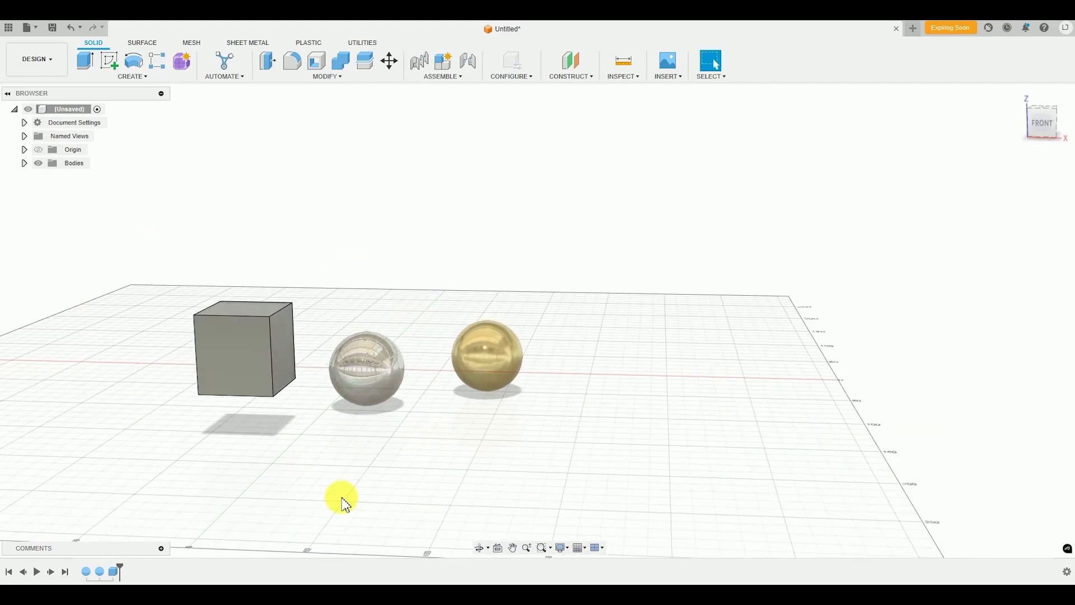
{"action": "middle_click_drag", "start_coordinate": [404, 487], "coordinate": [418, 395], "text": "shift"}
{"action": "scroll", "coordinate": [343, 376], "scroll_direction": "up", "scroll_amount": 3}
{"action": "scroll", "coordinate": [410, 435], "scroll_direction": "down", "scroll_amount": 2}
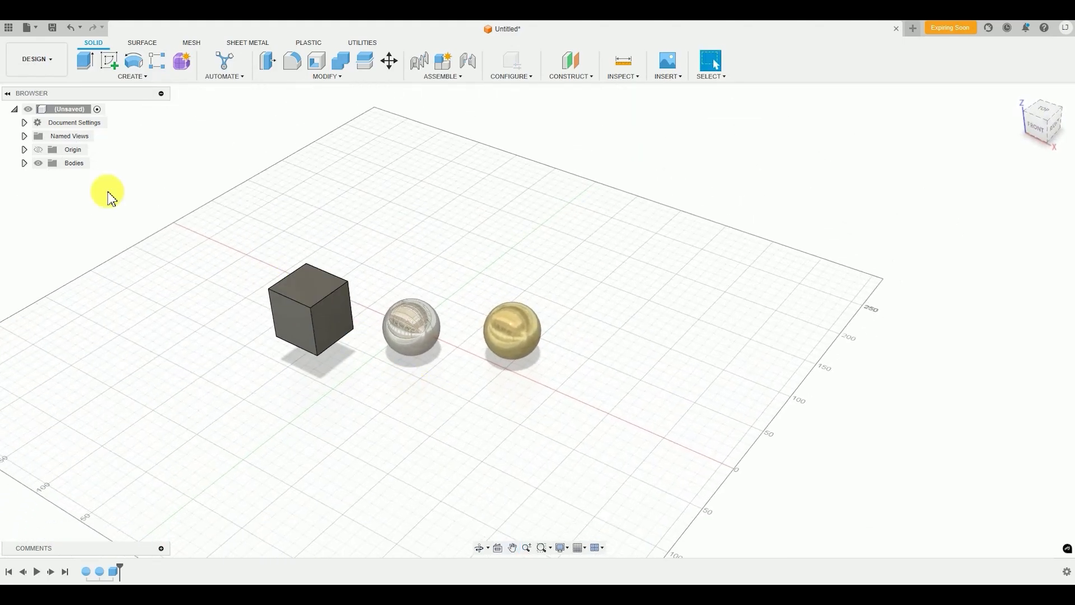
{"action": "left_click", "coordinate": [134, 76]}
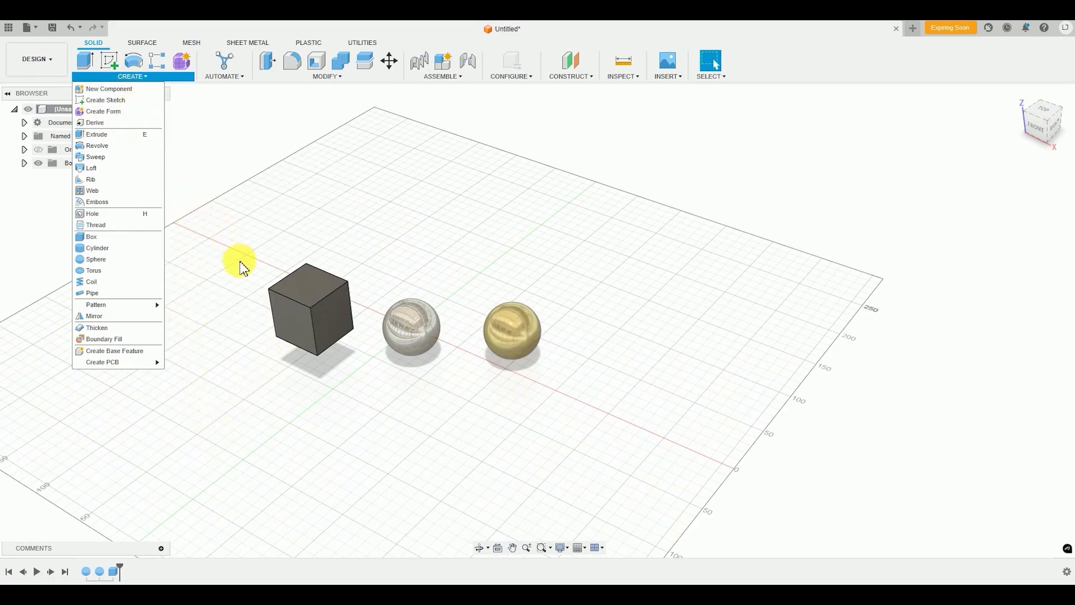
{"action": "left_click", "coordinate": [98, 248]}
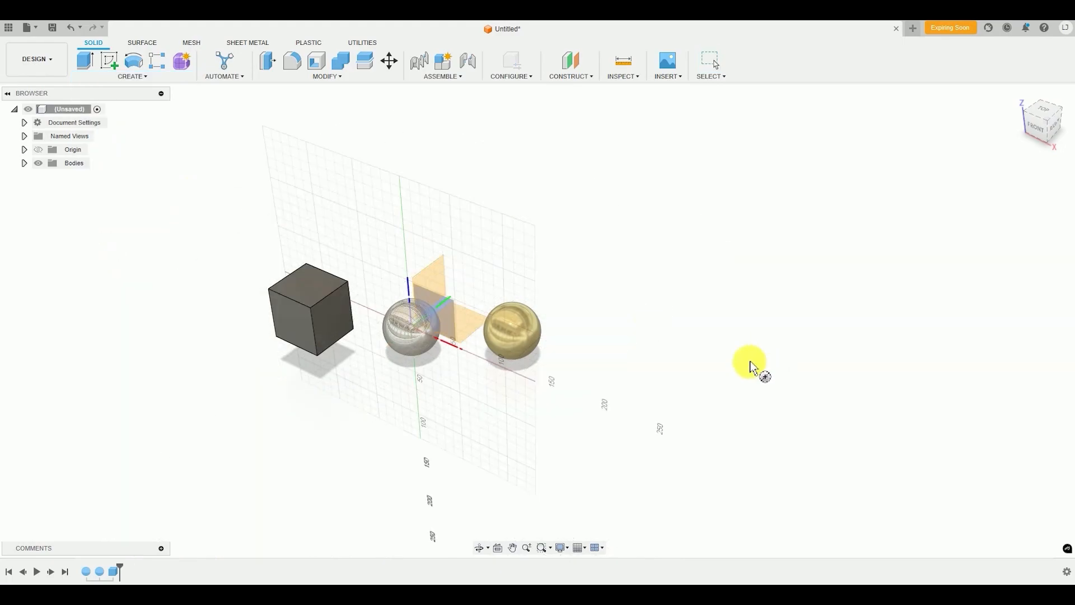
{"action": "left_click", "coordinate": [465, 330]}
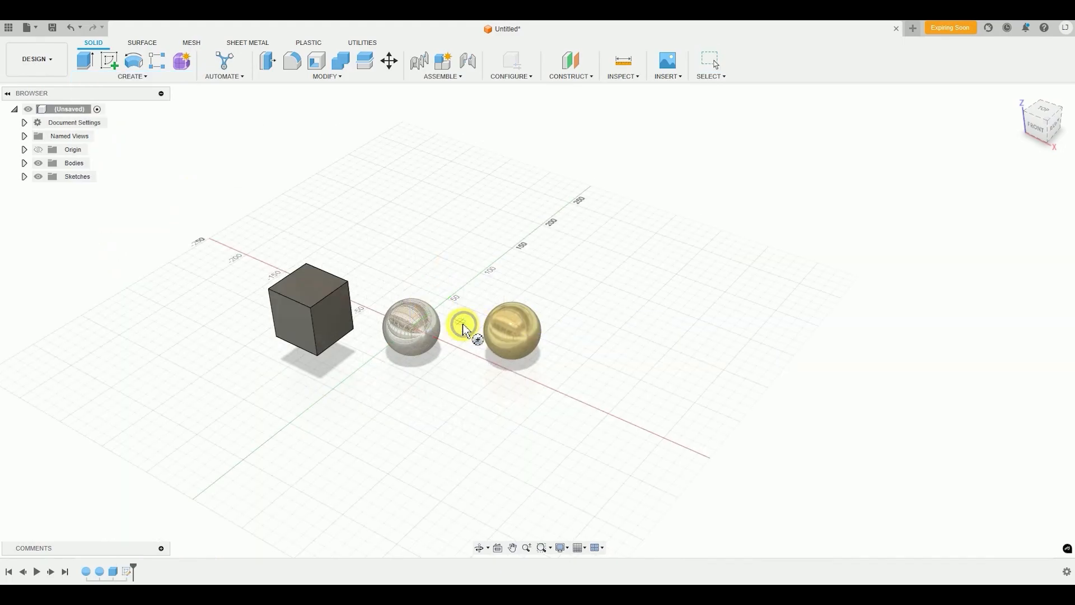
{"action": "left_click", "coordinate": [648, 348]}
{"action": "left_click", "coordinate": [629, 317]}
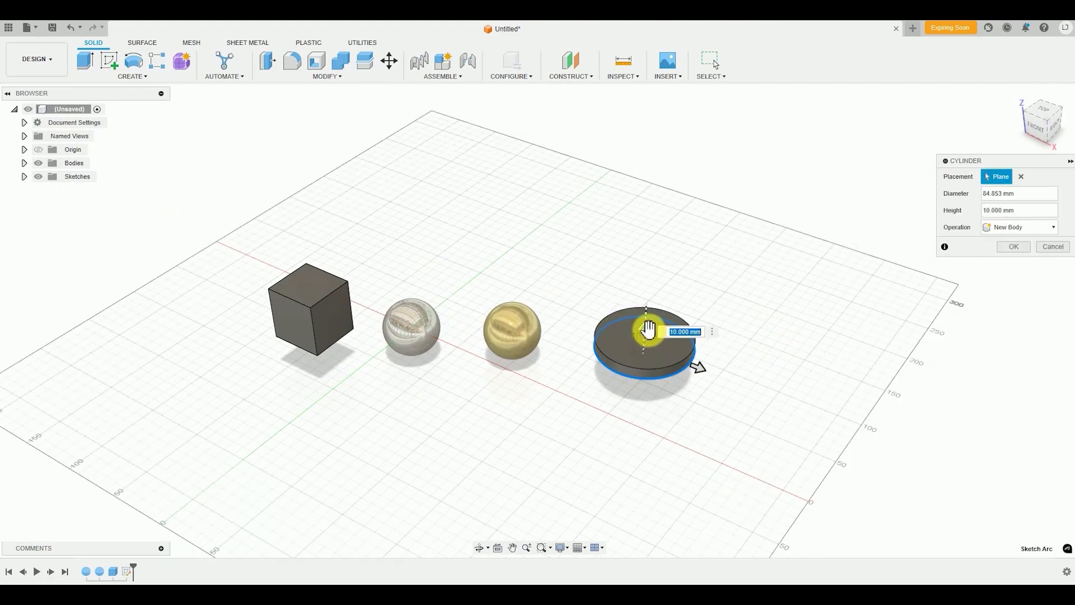
{"action": "left_click_drag", "start_coordinate": [650, 316], "coordinate": [660, 271]}
{"action": "key", "text": "Return"}
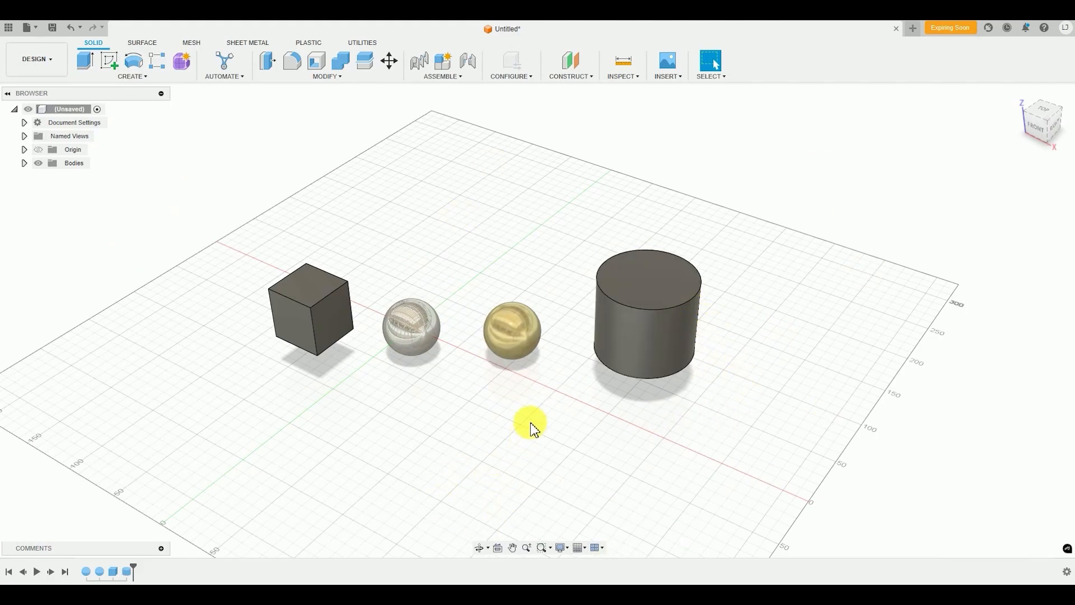
Move the mirror and gold spheres together 25 mm upward along Z with Move/Copy
{"action": "mouse_move", "coordinate": [469, 476]}
{"action": "middle_mouse_down", "text": "shift"}
{"action": "mouse_move", "coordinate": [473, 456]}
{"action": "mouse_move", "coordinate": [482, 474]}
{"action": "middle_mouse_up", "text": "shift"}
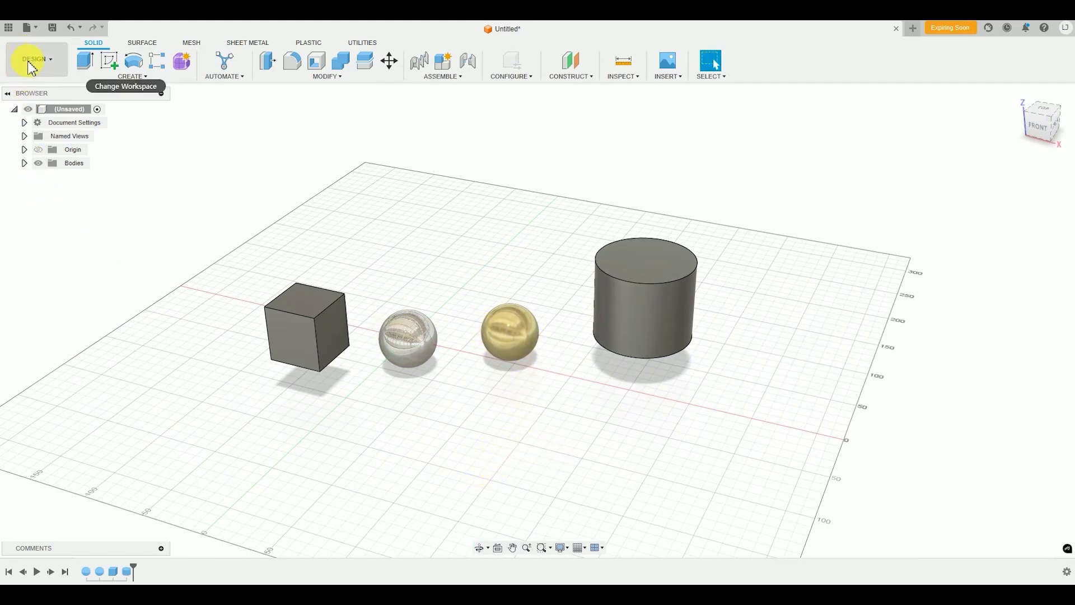
{"action": "middle_click_drag", "start_coordinate": [507, 384], "coordinate": [415, 388], "text": "shift"}
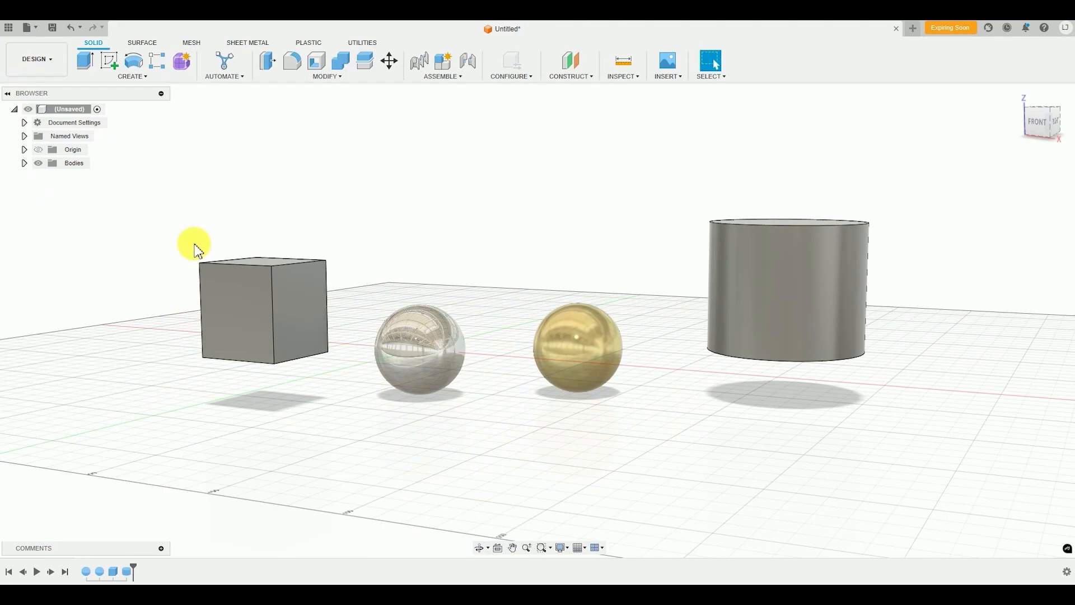
{"action": "middle_click_drag", "start_coordinate": [420, 350], "coordinate": [182, 472], "text": "shift"}
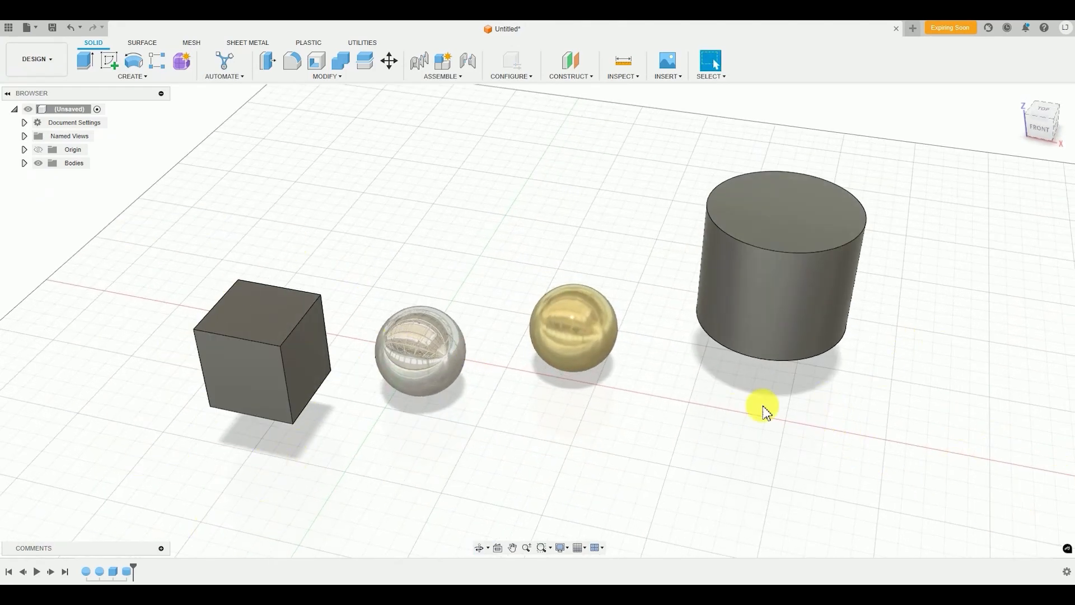
{"action": "middle_click_drag", "start_coordinate": [628, 476], "coordinate": [625, 440], "text": "shift"}
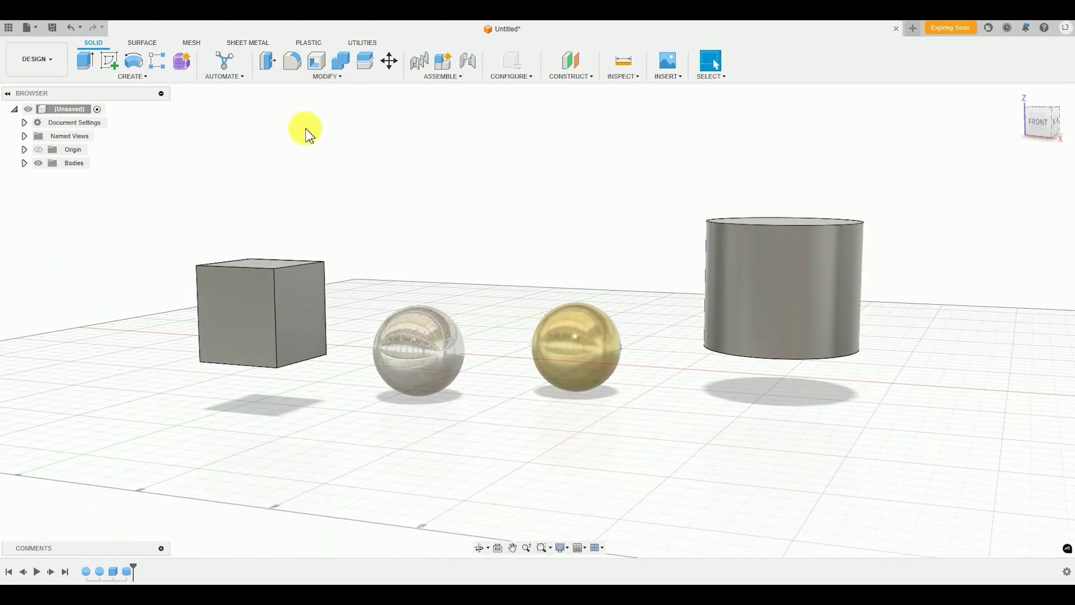
{"action": "left_click", "coordinate": [367, 77]}
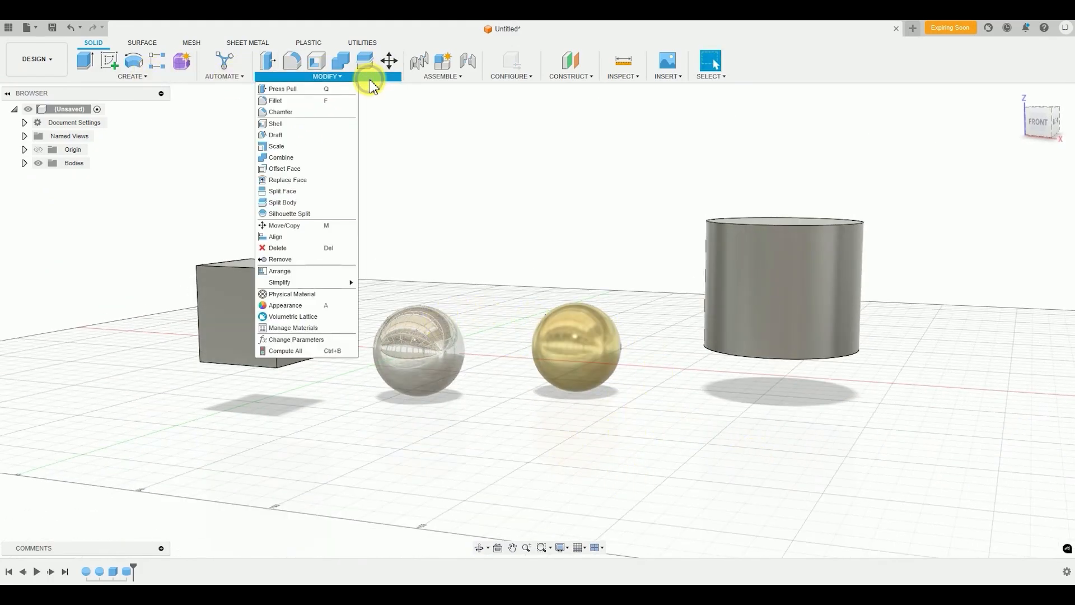
{"action": "left_click", "coordinate": [300, 229]}
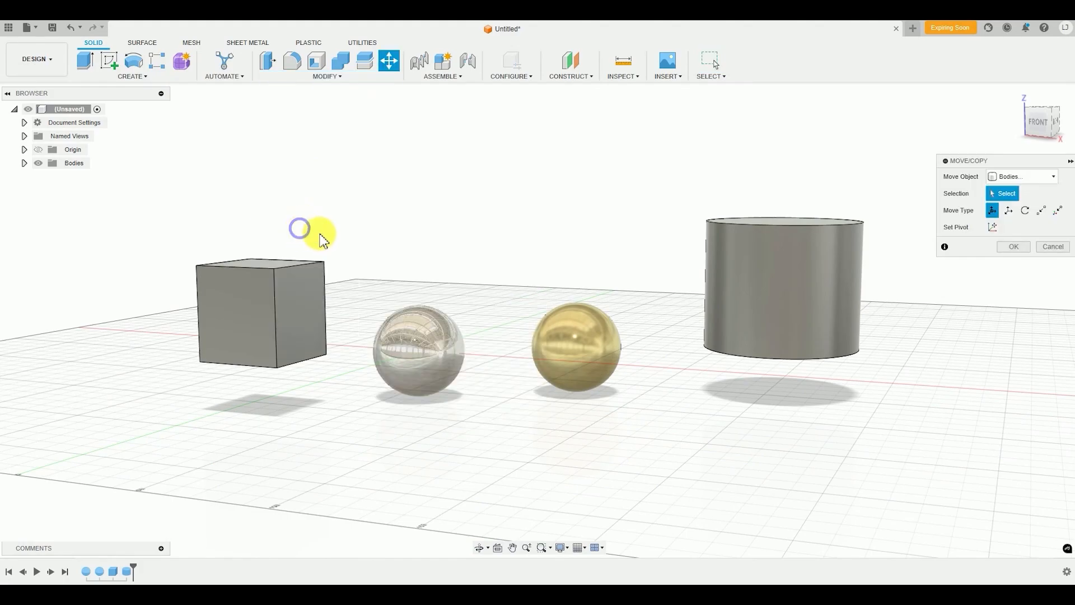
{"action": "left_click", "coordinate": [391, 360]}
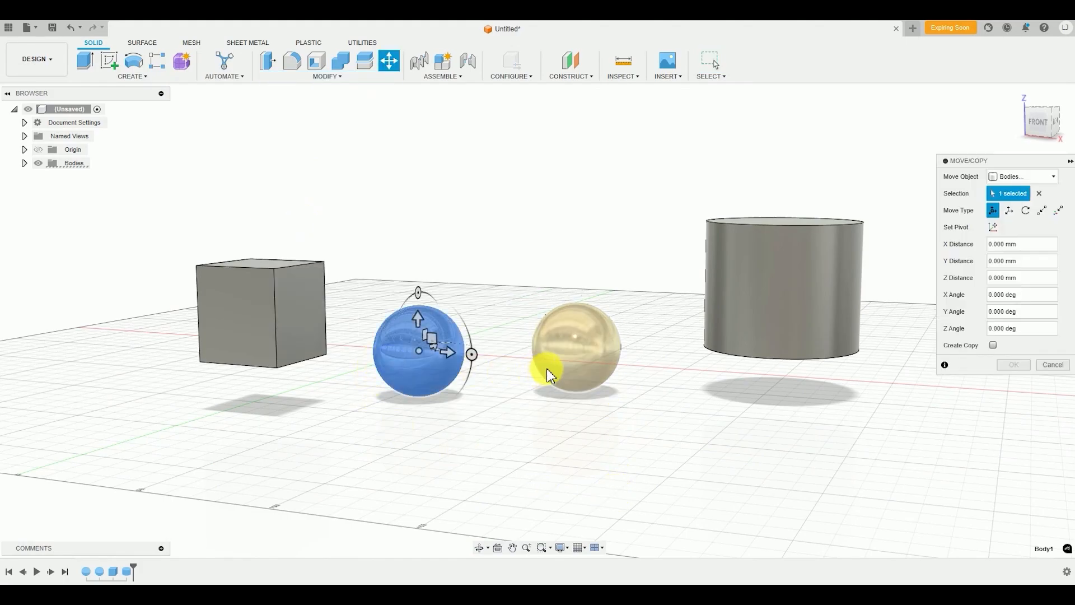
{"action": "left_click", "coordinate": [562, 362]}
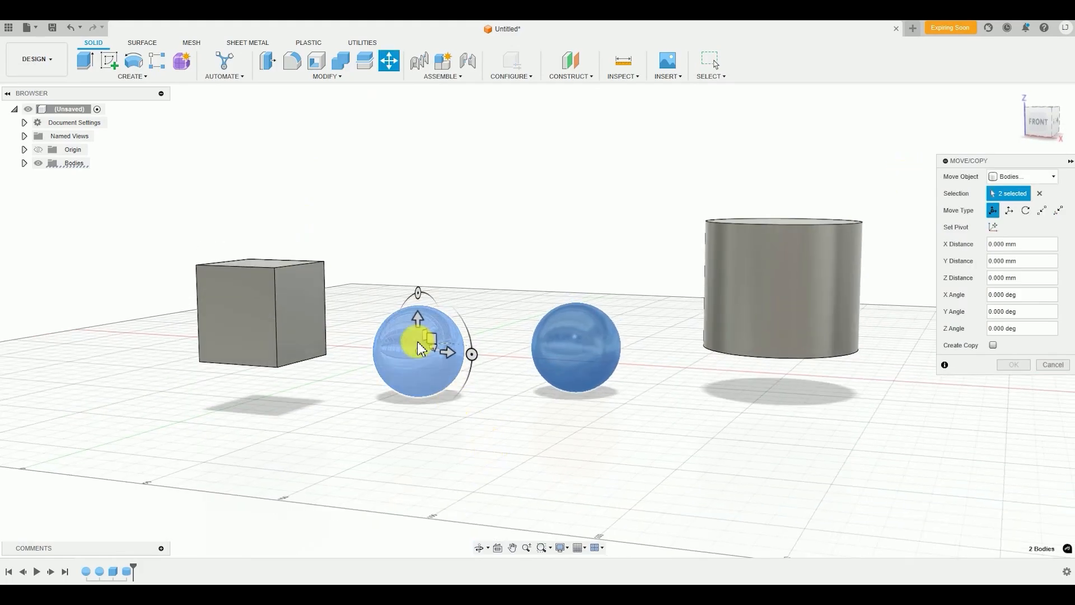
{"action": "left_click_drag", "start_coordinate": [416, 322], "coordinate": [417, 274]}
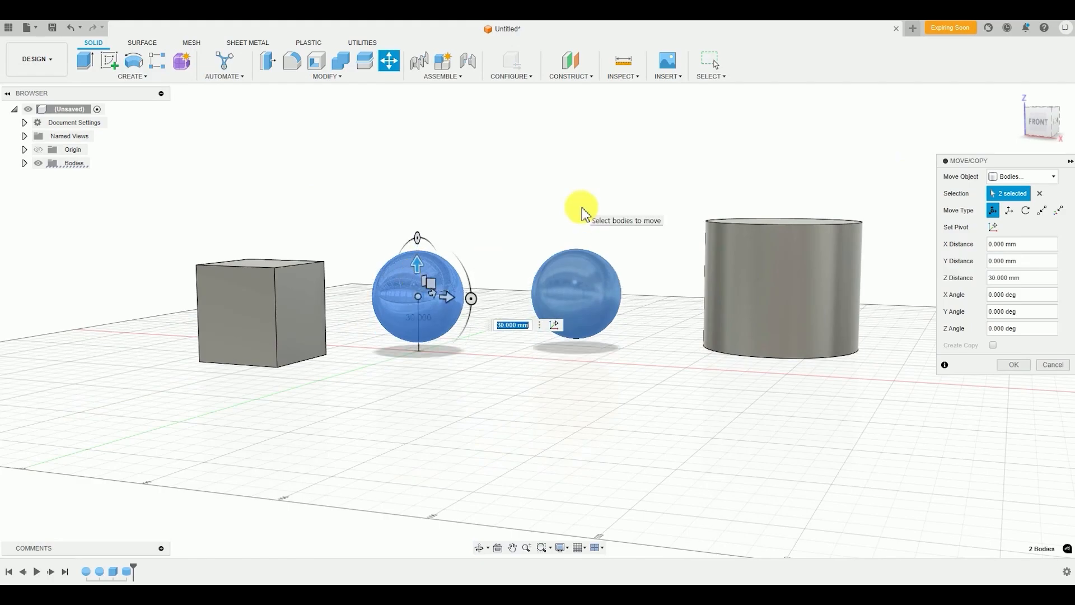
{"action": "key", "text": "Return"}
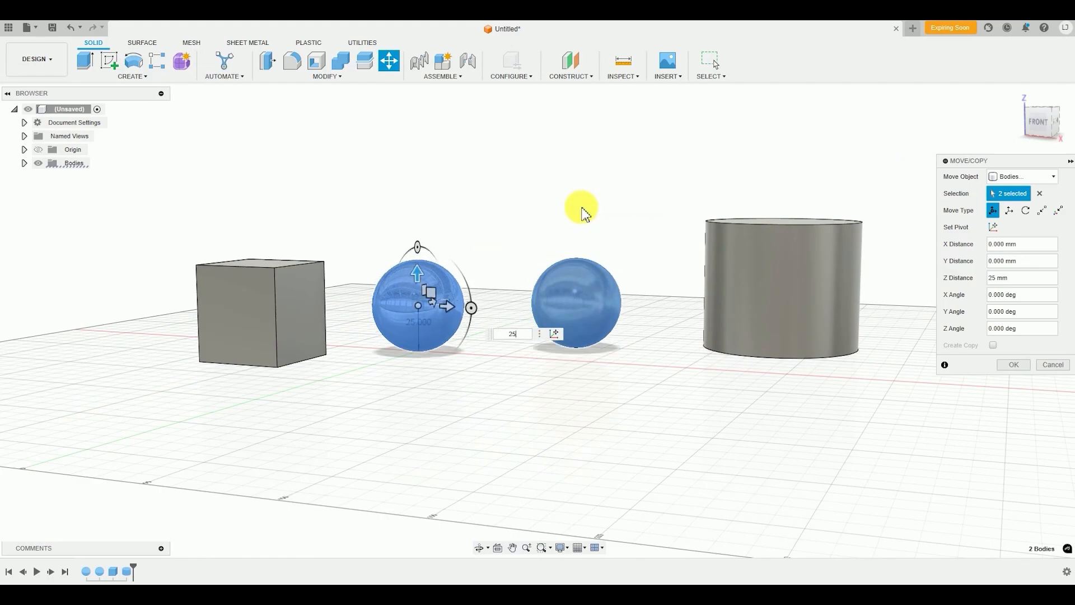
{"action": "key", "text": "Return"}
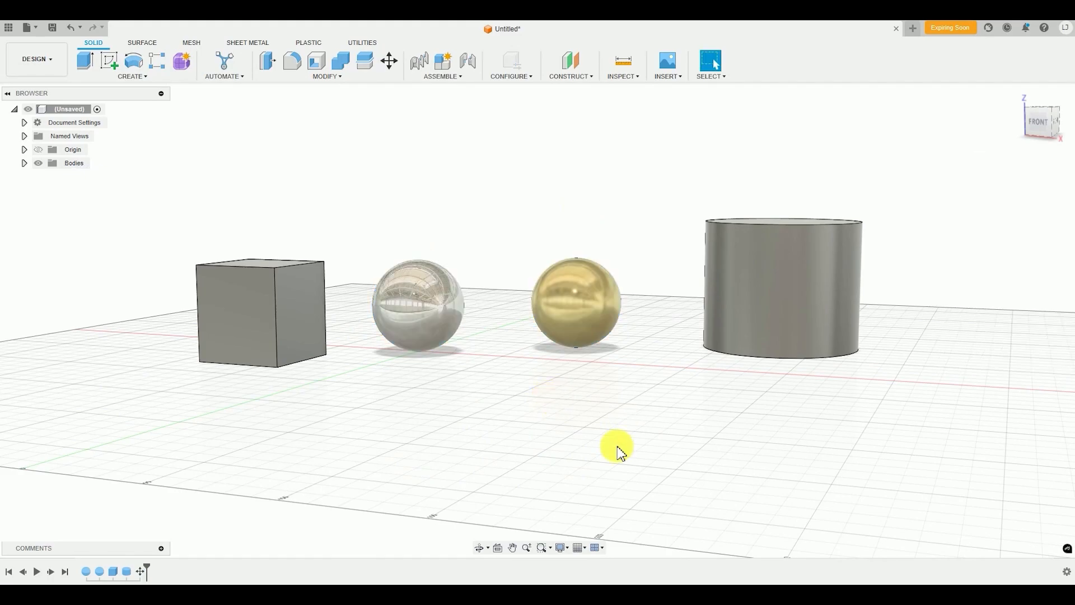
Check how the four bodies sit on the ground and switch to the Render workspace
{"action": "middle_click_drag", "start_coordinate": [510, 396], "coordinate": [524, 380], "text": "shift"}
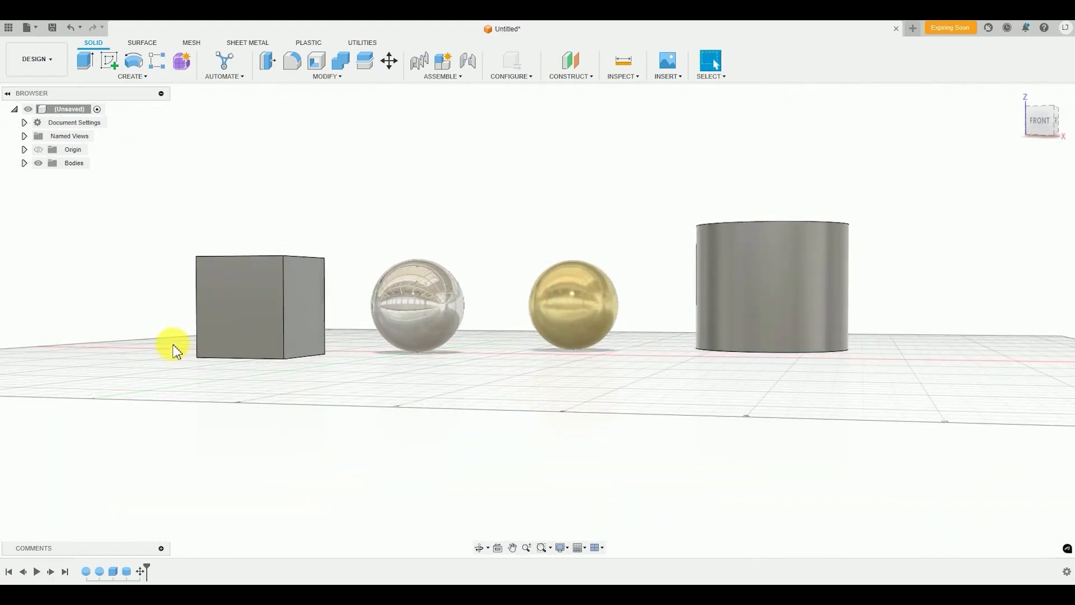
{"action": "middle_click_drag", "start_coordinate": [174, 337], "coordinate": [636, 468], "text": "shift"}
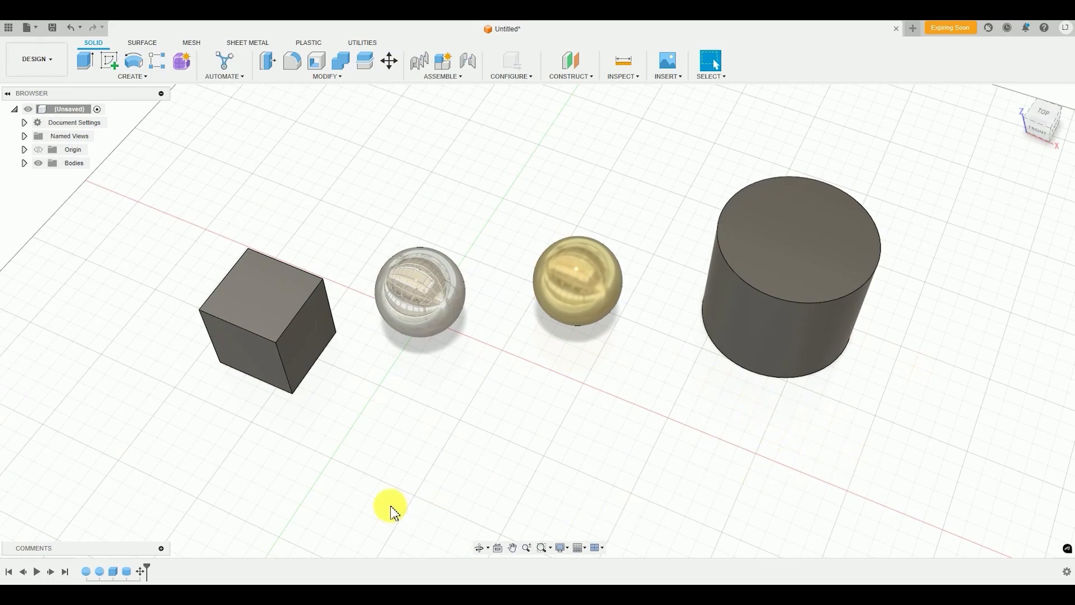
{"action": "middle_click_drag", "start_coordinate": [367, 472], "coordinate": [356, 456], "text": "shift"}
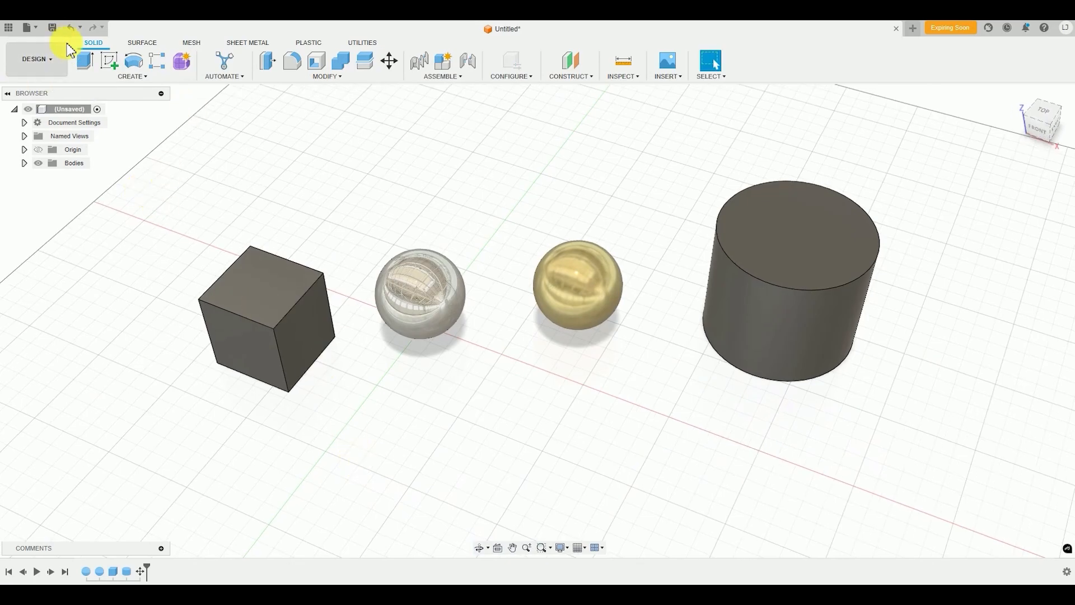
{"action": "left_click", "coordinate": [47, 75]}
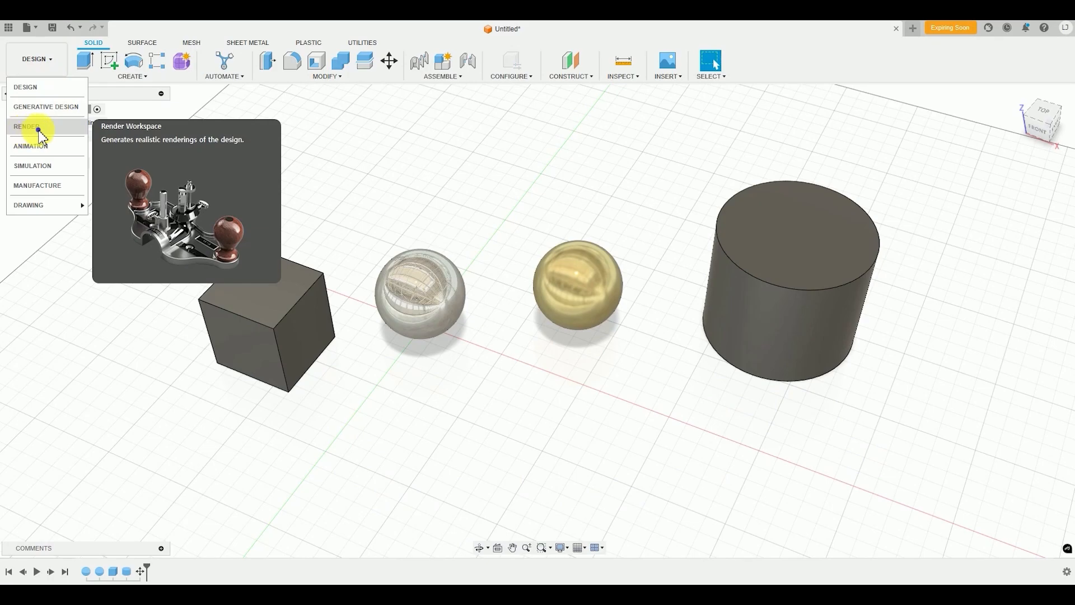
{"action": "left_click", "coordinate": [39, 132]}
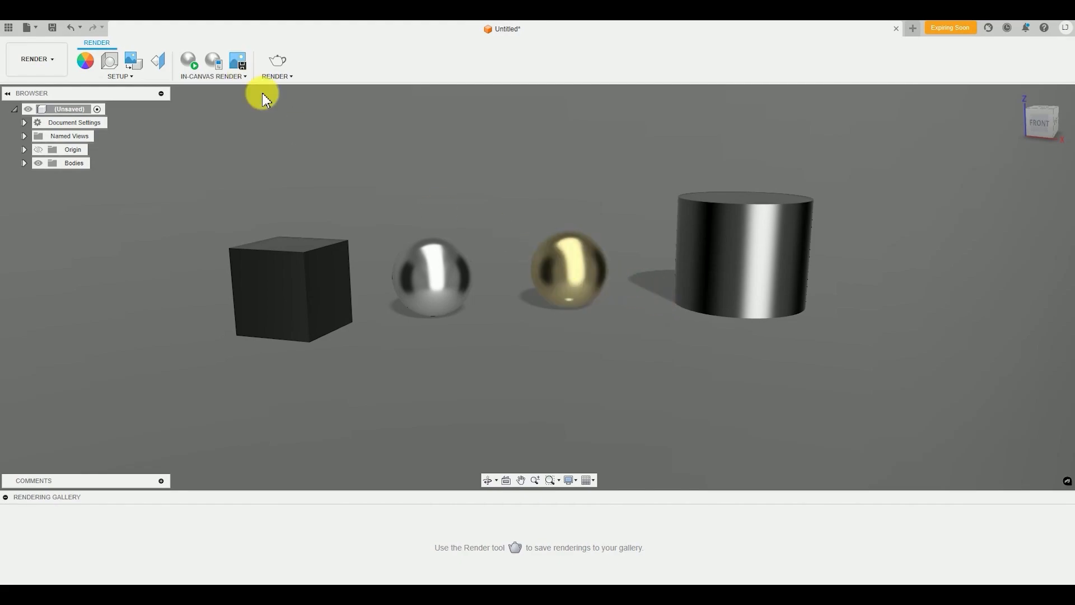
Download the Fabric (Grey) appearance from the Fabric library and apply it to the box body
{"action": "left_click", "coordinate": [84, 63]}
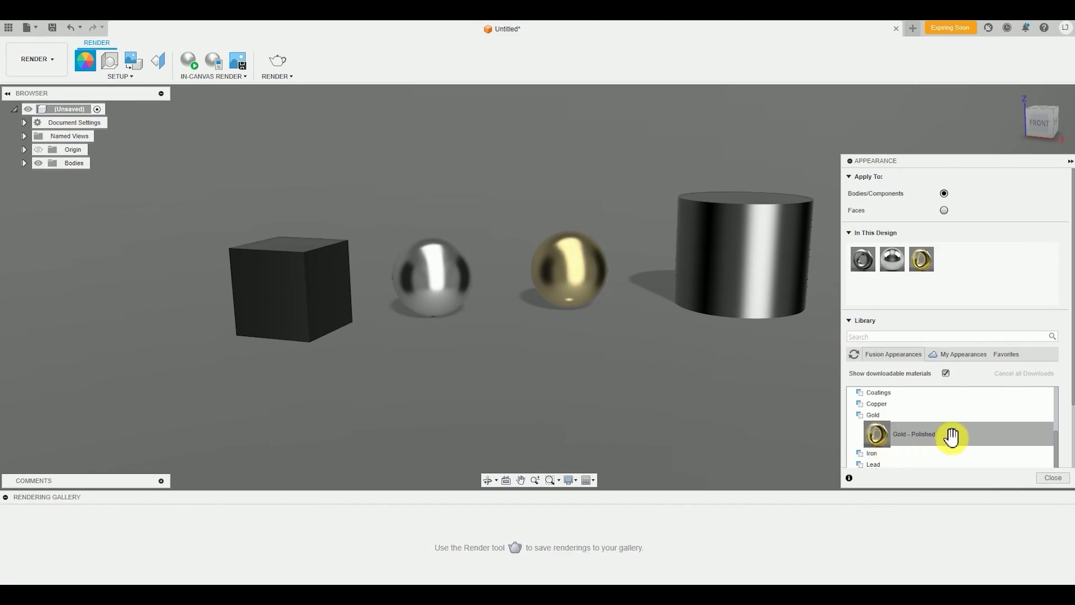
{"action": "scroll", "coordinate": [954, 434], "scroll_direction": "down", "scroll_amount": 1}
{"action": "scroll", "coordinate": [932, 456], "scroll_direction": "up", "scroll_amount": 4}
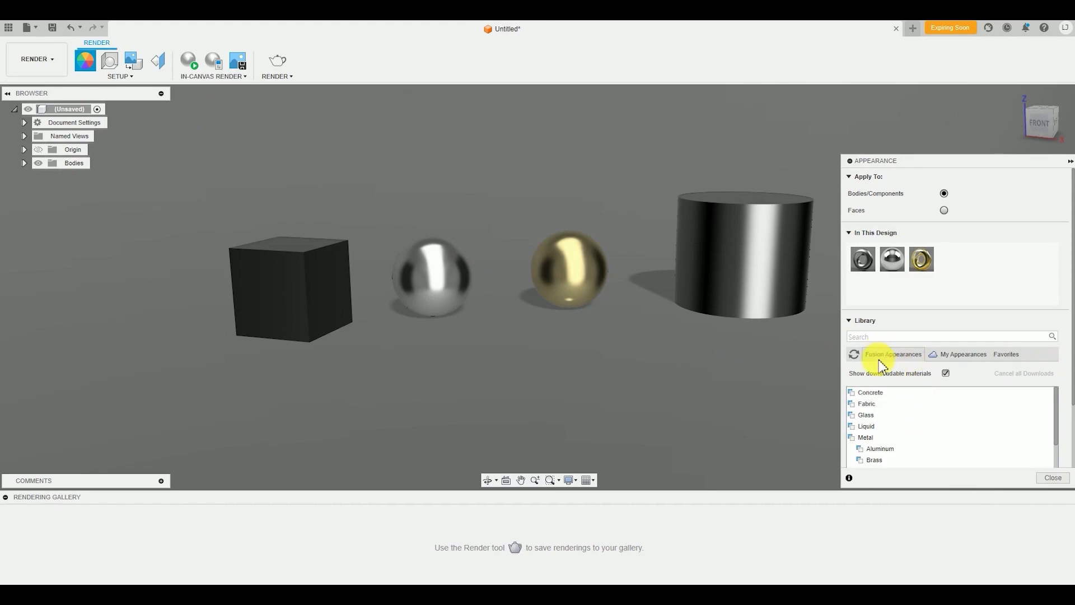
{"action": "left_click", "coordinate": [874, 405]}
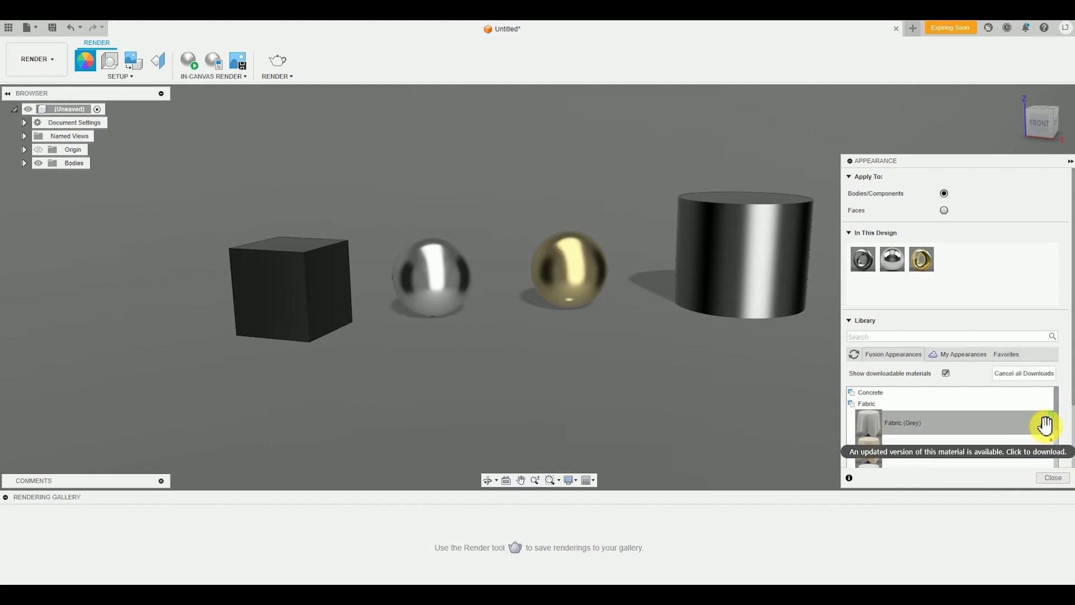
{"action": "left_click", "coordinate": [1046, 426]}
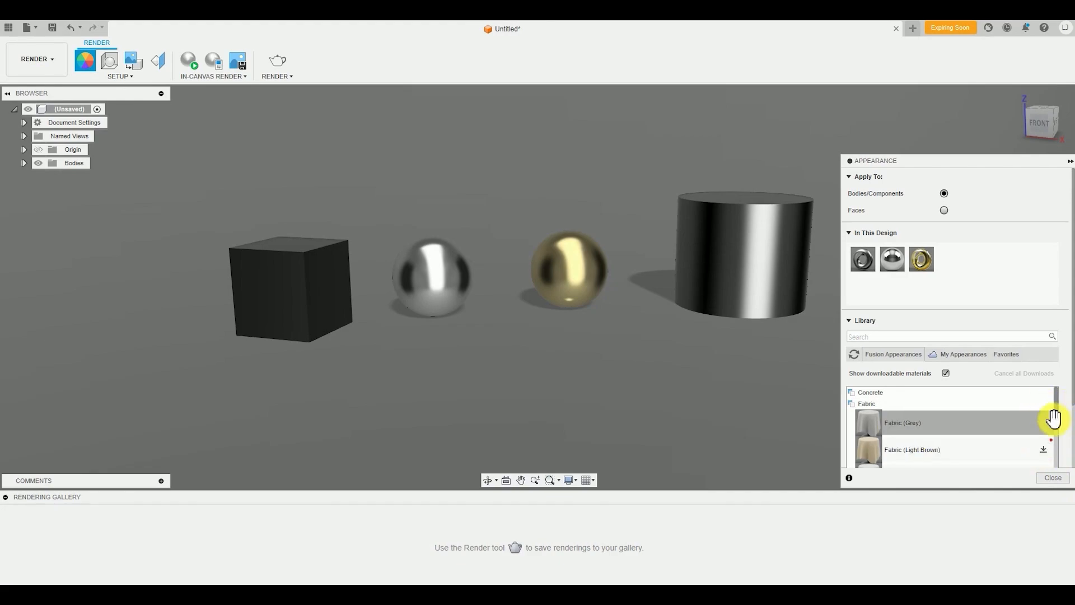
{"action": "key", "text": "ctrl+2"}
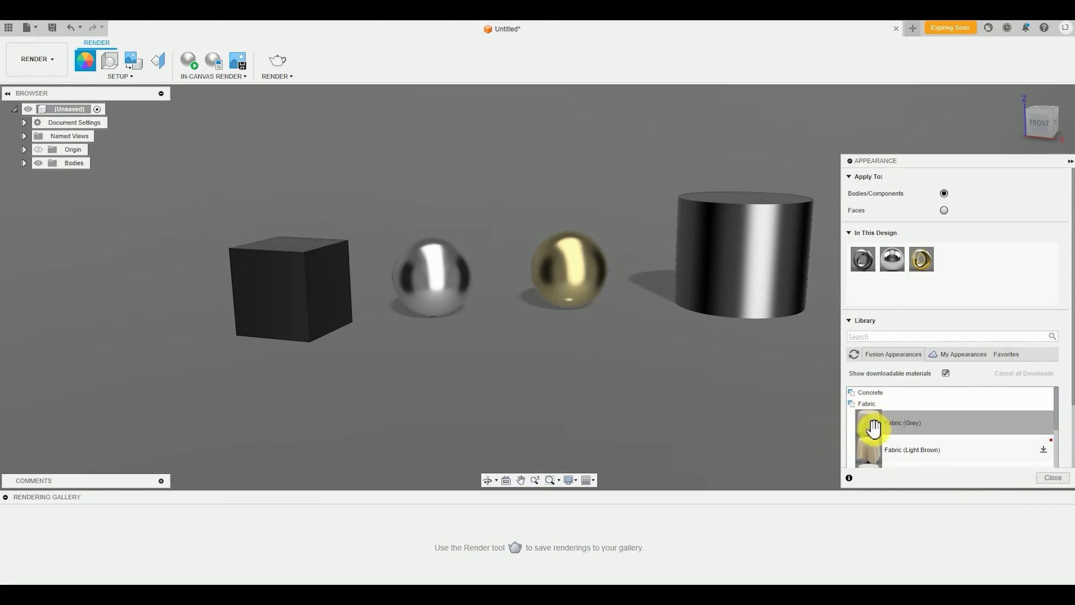
{"action": "left_click_drag", "start_coordinate": [875, 426], "coordinate": [279, 317]}
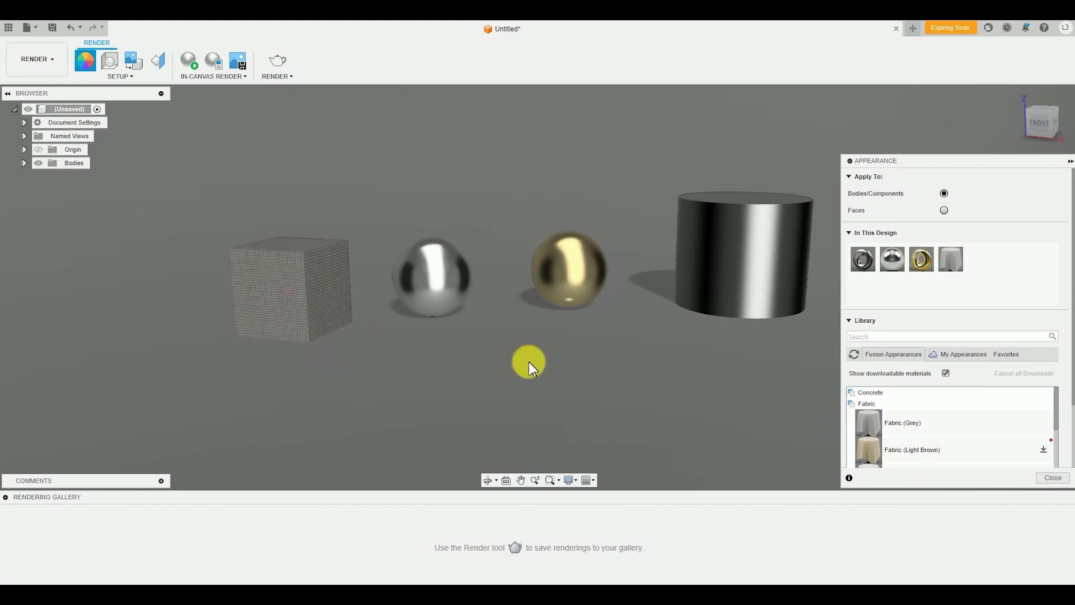
{"action": "scroll", "coordinate": [242, 216], "scroll_direction": "up", "scroll_amount": 3}
{"action": "scroll", "coordinate": [441, 370], "scroll_direction": "down", "scroll_amount": 4}
{"action": "middle_click_drag", "start_coordinate": [392, 327], "coordinate": [358, 285], "text": "shift"}
{"action": "middle_click_drag", "start_coordinate": [563, 379], "coordinate": [482, 385]}
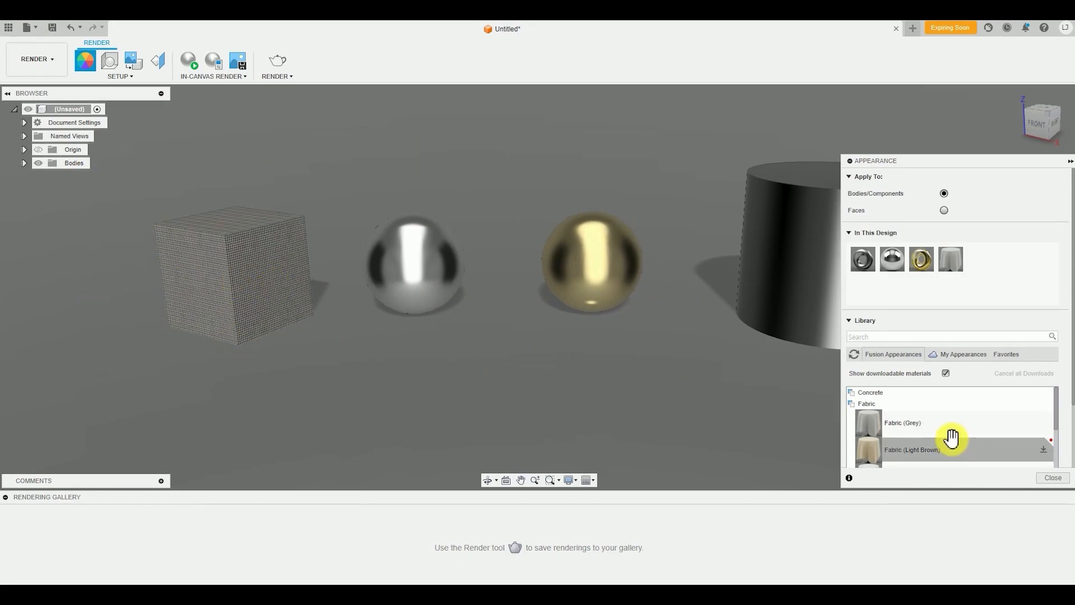
Download the Glass (Blue) appearance from the smooth glass library and apply it to the cylinder body
{"action": "scroll", "coordinate": [952, 440], "scroll_direction": "down", "scroll_amount": 6}
{"action": "scroll", "coordinate": [952, 440], "scroll_direction": "up", "scroll_amount": 3}
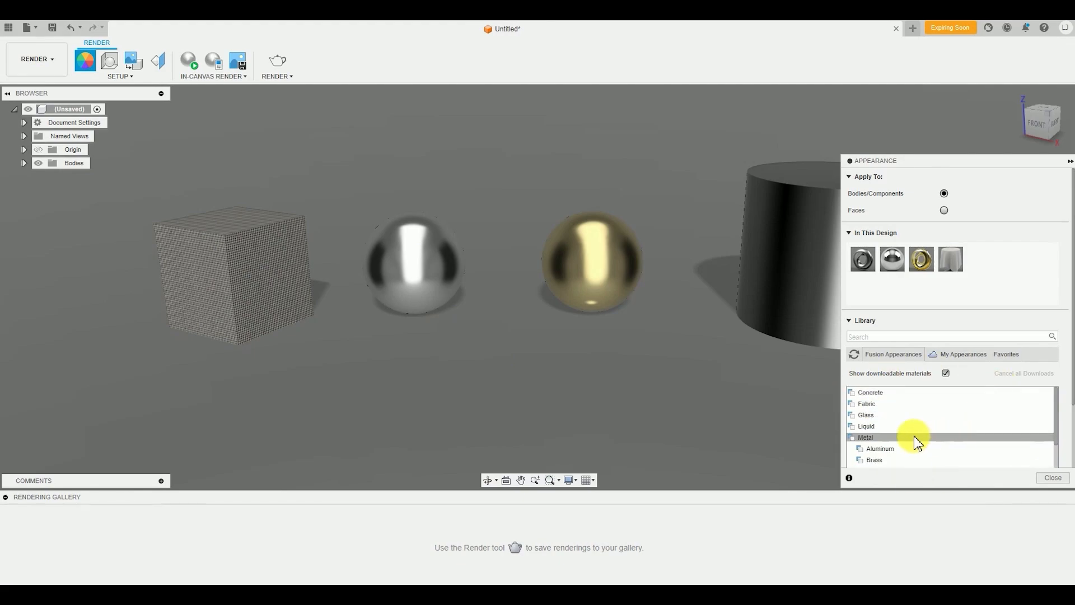
{"action": "left_click", "coordinate": [879, 416]}
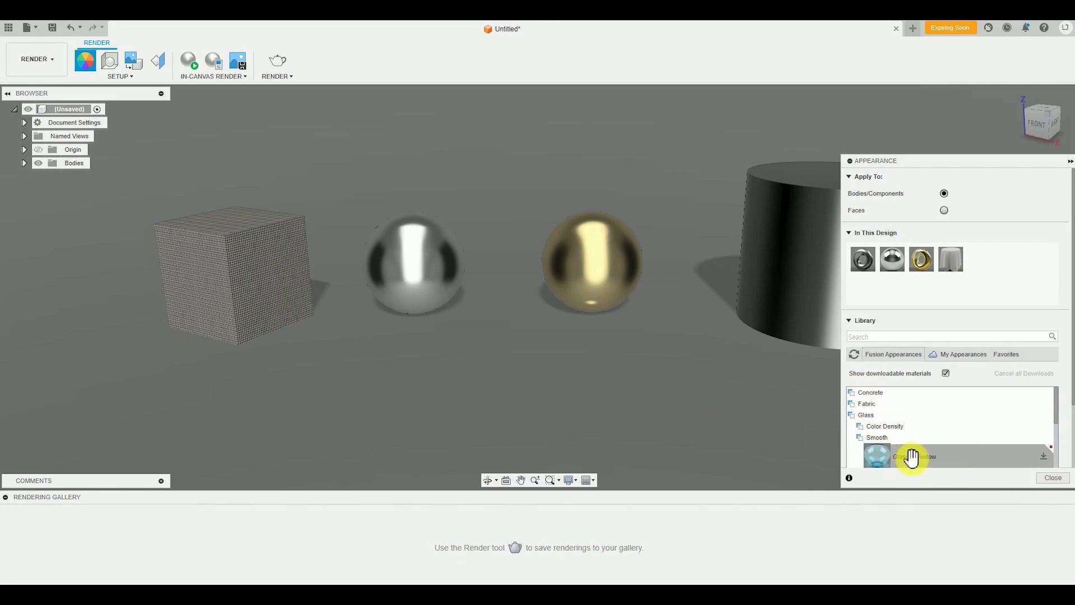
{"action": "scroll", "coordinate": [994, 446], "scroll_direction": "down", "scroll_amount": 4}
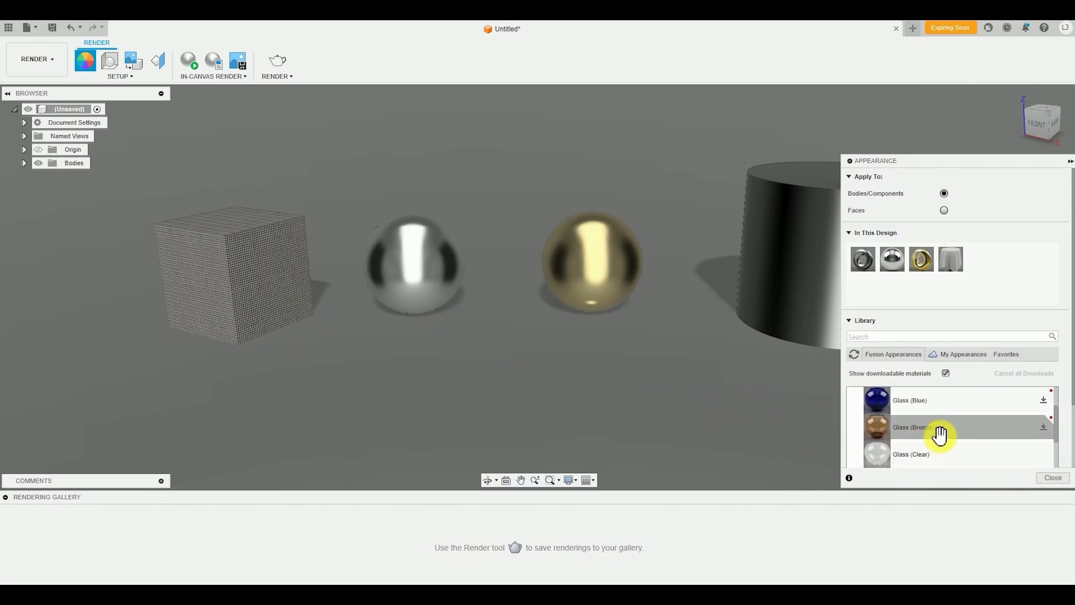
{"action": "middle_click_drag", "start_coordinate": [722, 408], "coordinate": [539, 442]}
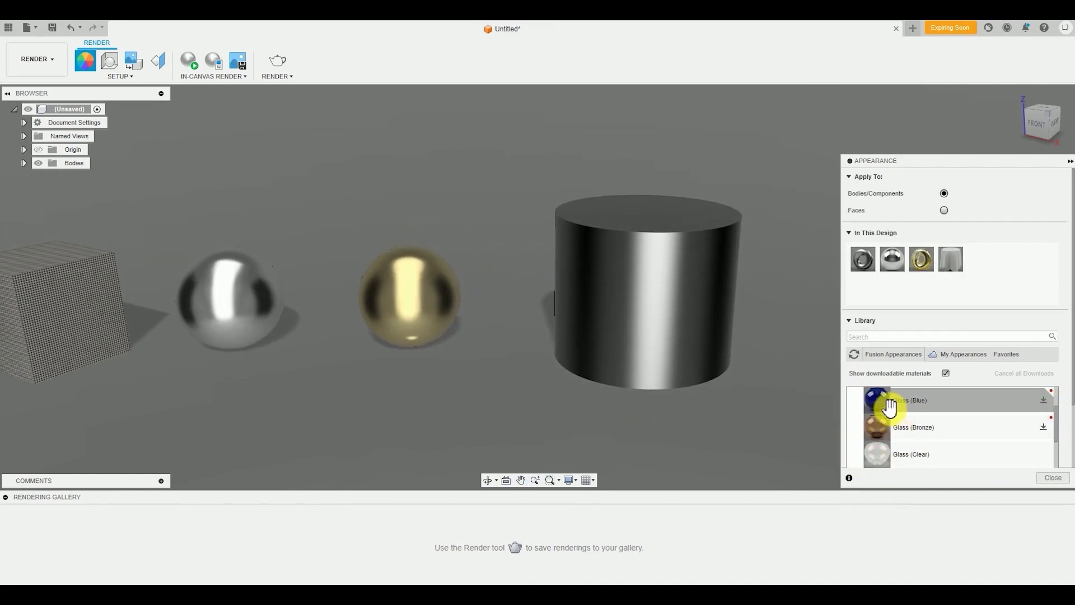
{"action": "left_click", "coordinate": [1044, 400]}
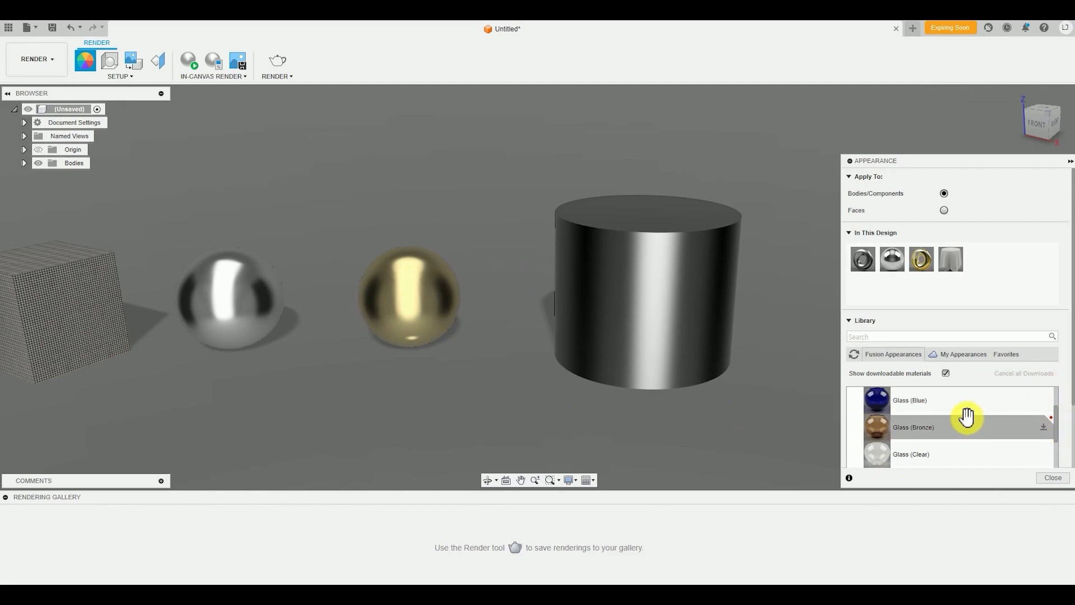
{"action": "left_click_drag", "start_coordinate": [980, 404], "coordinate": [670, 287]}
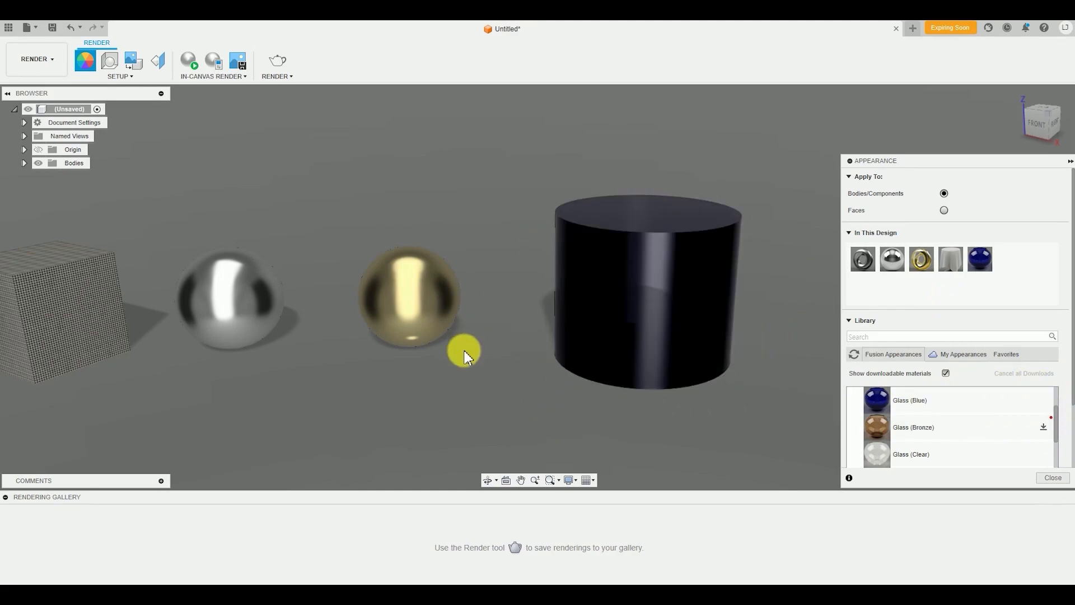
Start an in-canvas render with all four bodies in view and examine their reflections from different angles
{"action": "scroll", "coordinate": [471, 364], "scroll_direction": "down", "scroll_amount": 3}
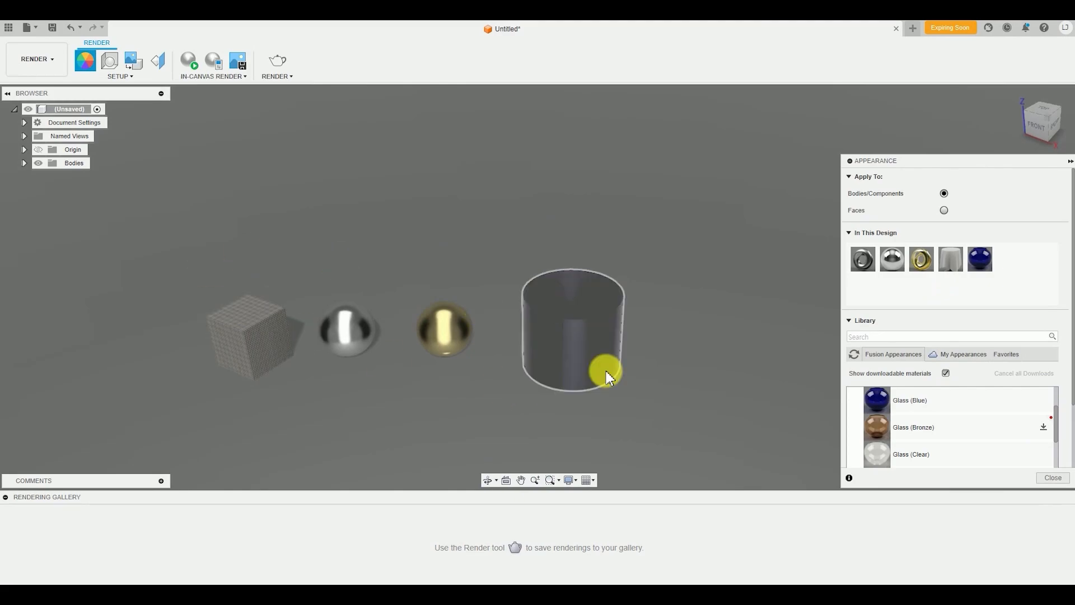
{"action": "middle_click_drag", "start_coordinate": [659, 406], "coordinate": [679, 405]}
{"action": "middle_click_drag", "start_coordinate": [423, 401], "coordinate": [496, 392]}
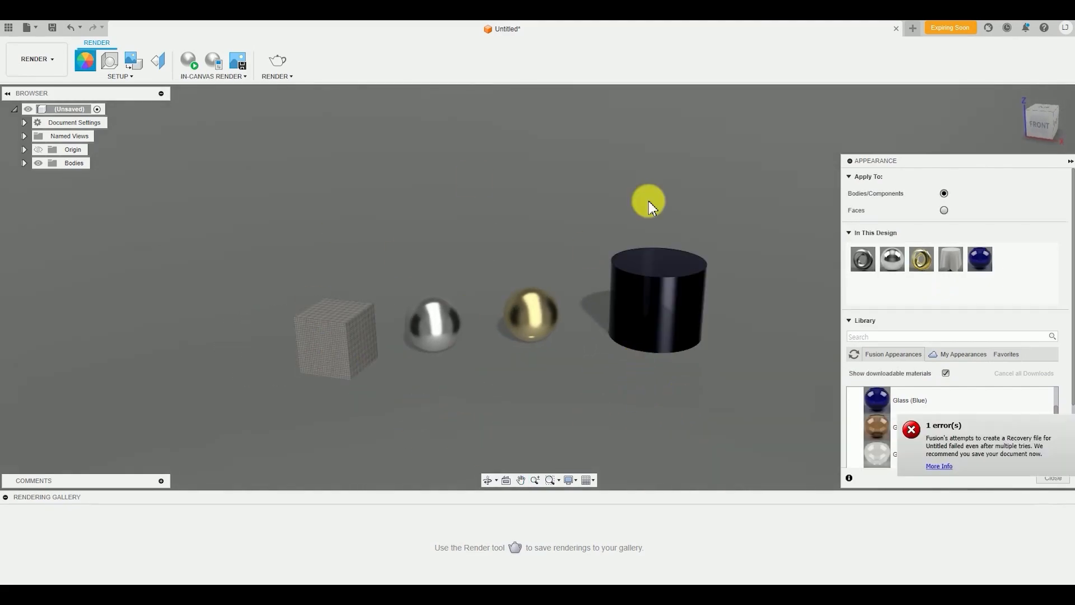
{"action": "scroll", "coordinate": [701, 341], "scroll_direction": "up", "scroll_amount": 3}
{"action": "scroll", "coordinate": [619, 318], "scroll_direction": "down", "scroll_amount": 1}
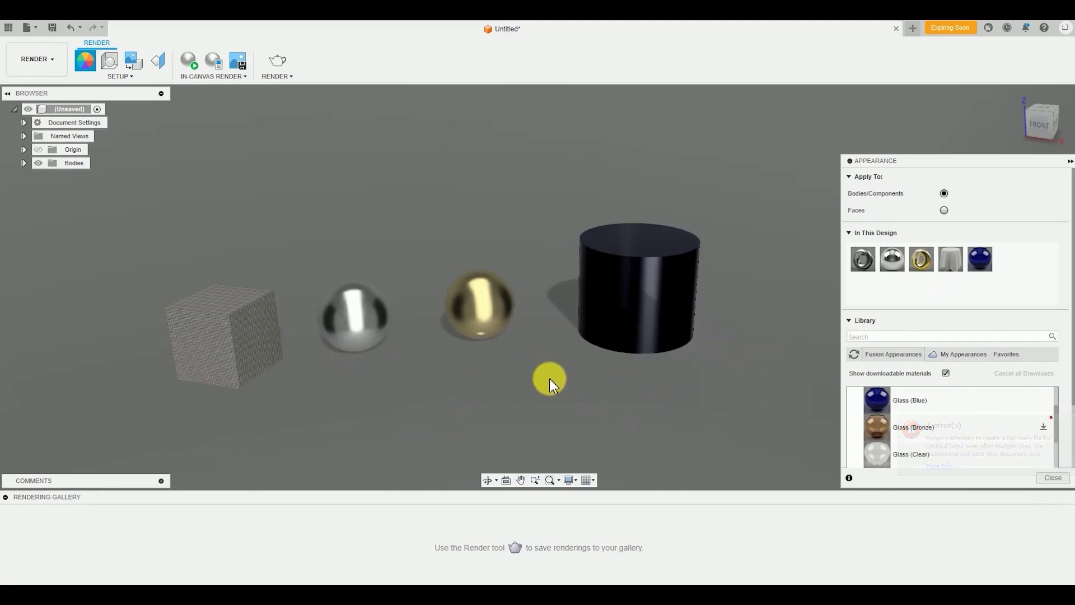
{"action": "middle_click_drag", "start_coordinate": [180, 266], "coordinate": [194, 257]}
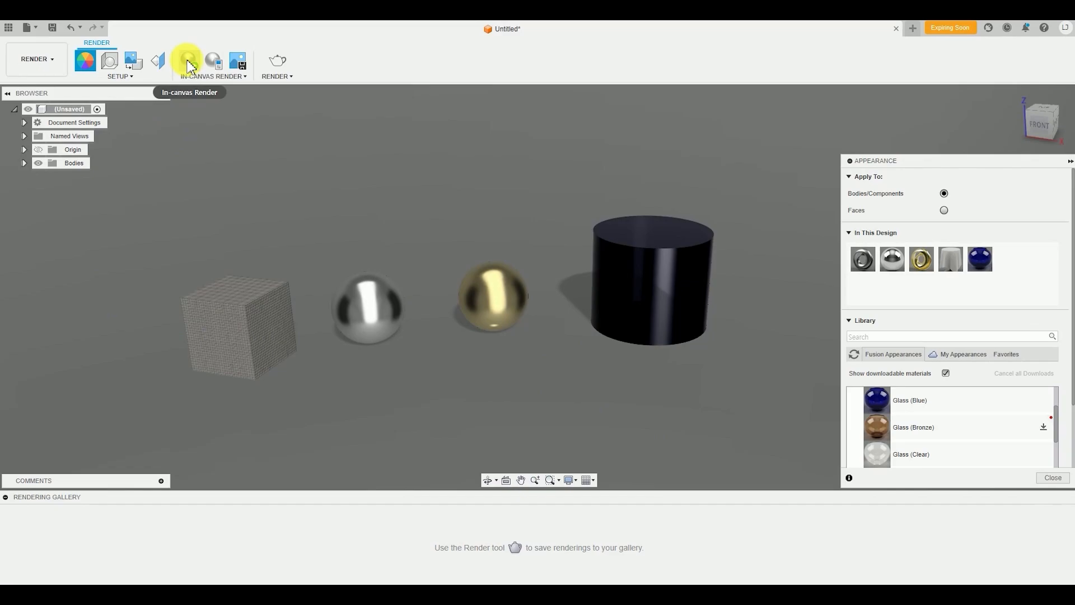
{"action": "left_click", "coordinate": [189, 63]}
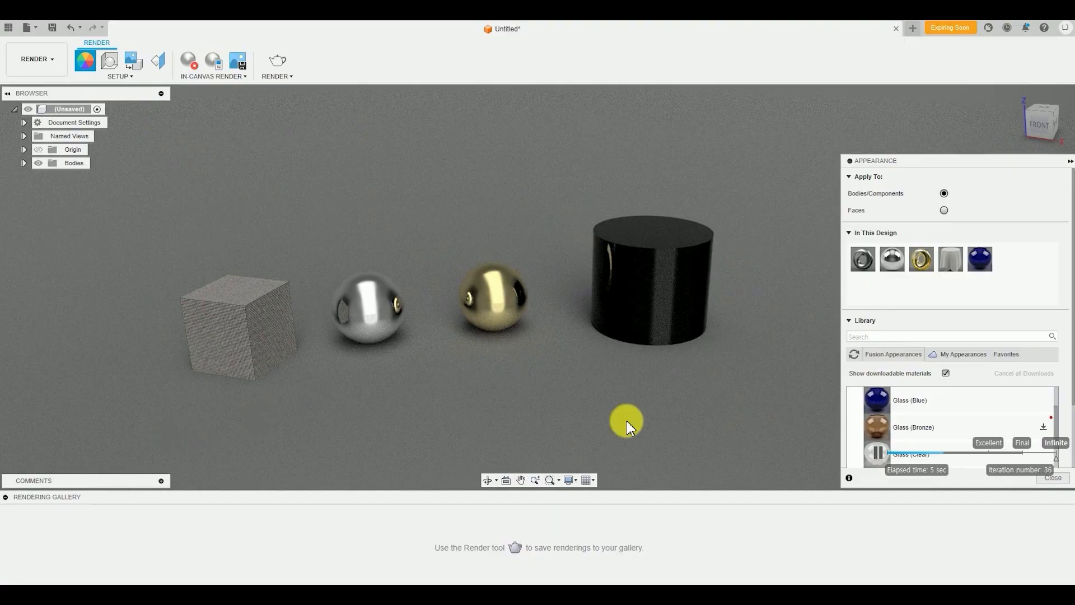
{"action": "middle_click_drag", "start_coordinate": [627, 421], "coordinate": [616, 441], "text": "shift"}
{"action": "middle_click_drag", "start_coordinate": [312, 361], "coordinate": [637, 370], "text": "shift"}
{"action": "middle_click_drag", "start_coordinate": [571, 352], "coordinate": [468, 367], "text": "shift"}
{"action": "middle_click_drag", "start_coordinate": [652, 413], "coordinate": [607, 382], "text": "shift"}
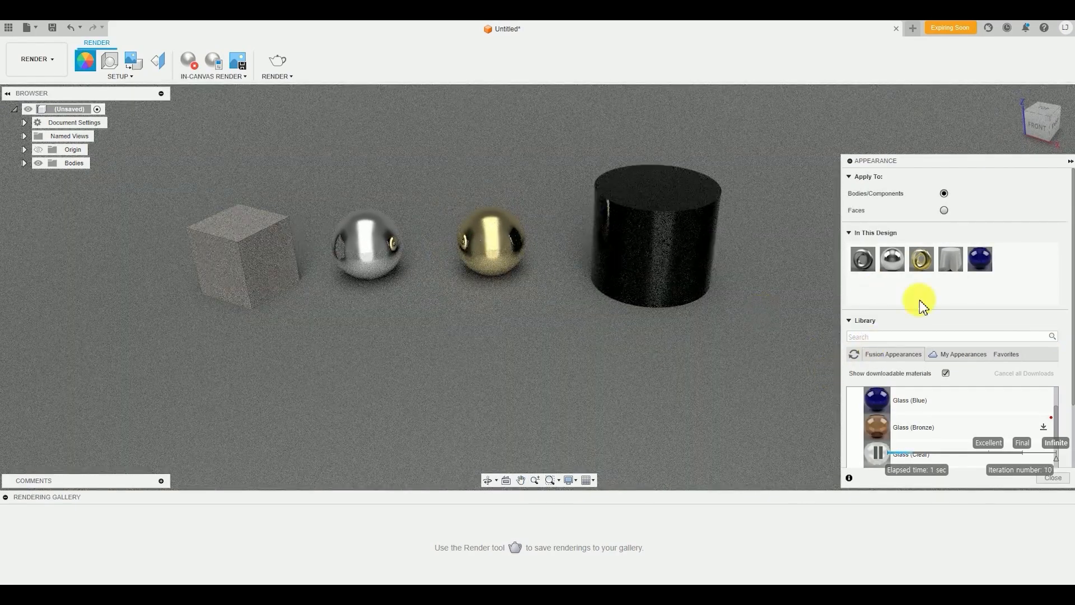
{"action": "left_click_drag", "start_coordinate": [876, 406], "coordinate": [881, 344]}
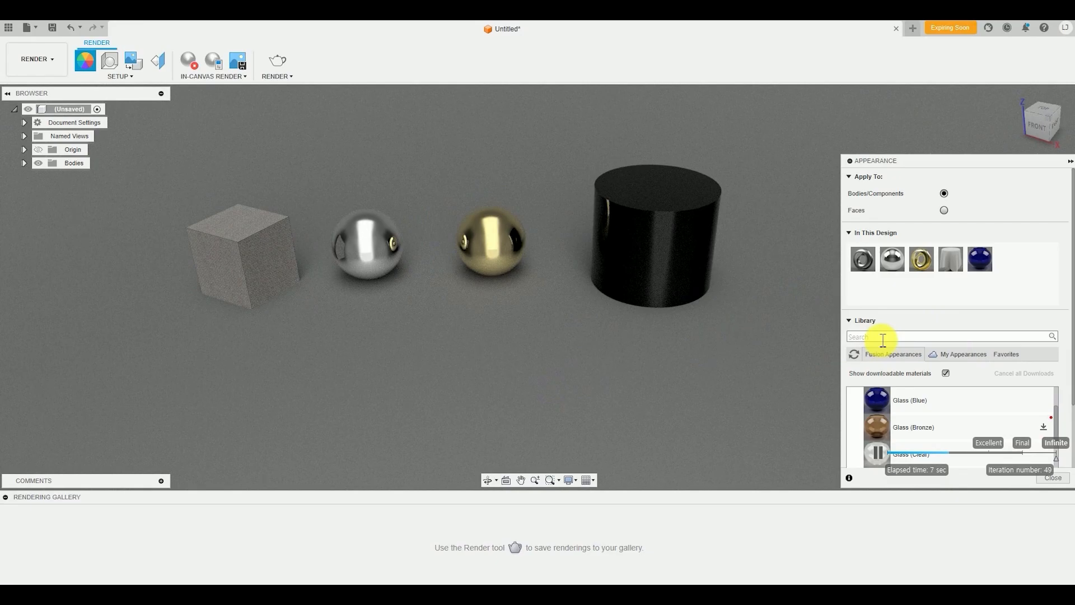
{"action": "middle_click_drag", "start_coordinate": [385, 439], "coordinate": [417, 454]}
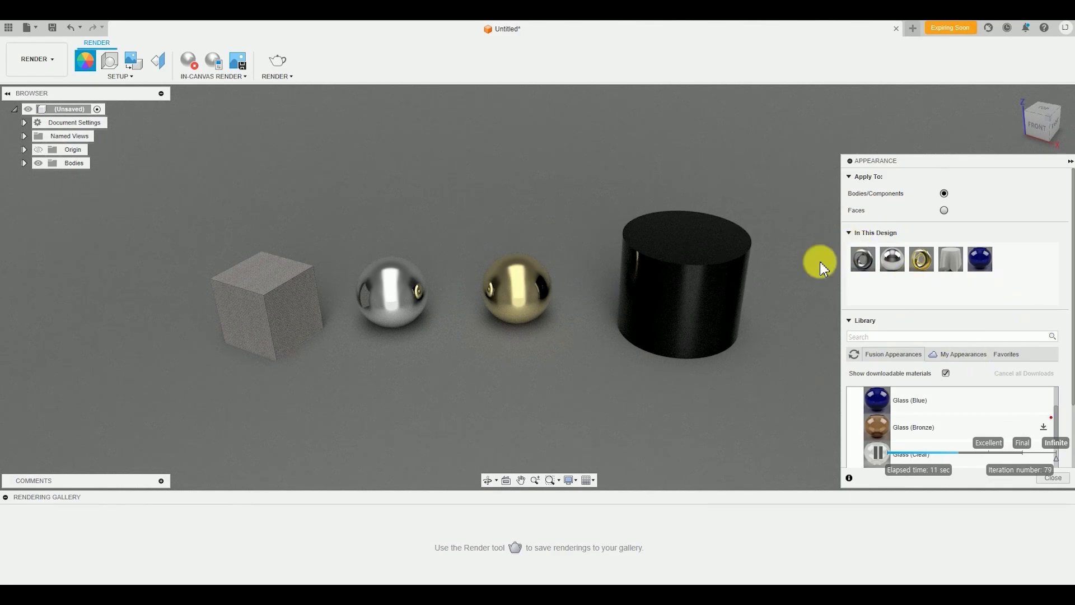
Duplicate the Mirror appearance in the design and set the copy's color to violet-blue, RGB 100, 74, 245
{"action": "right_click", "coordinate": [897, 266]}
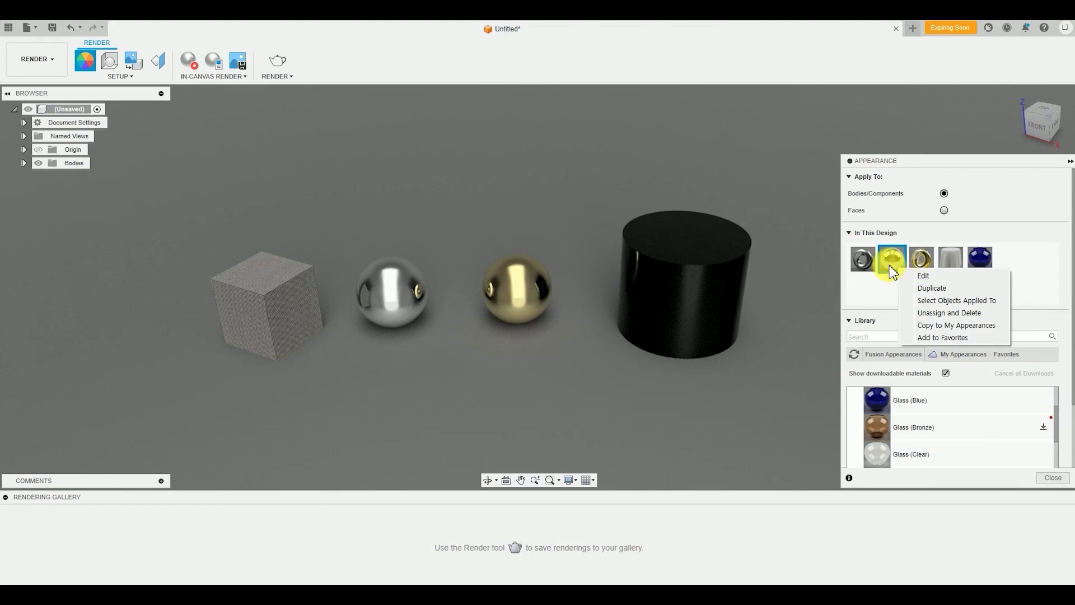
{"action": "left_click", "coordinate": [946, 298]}
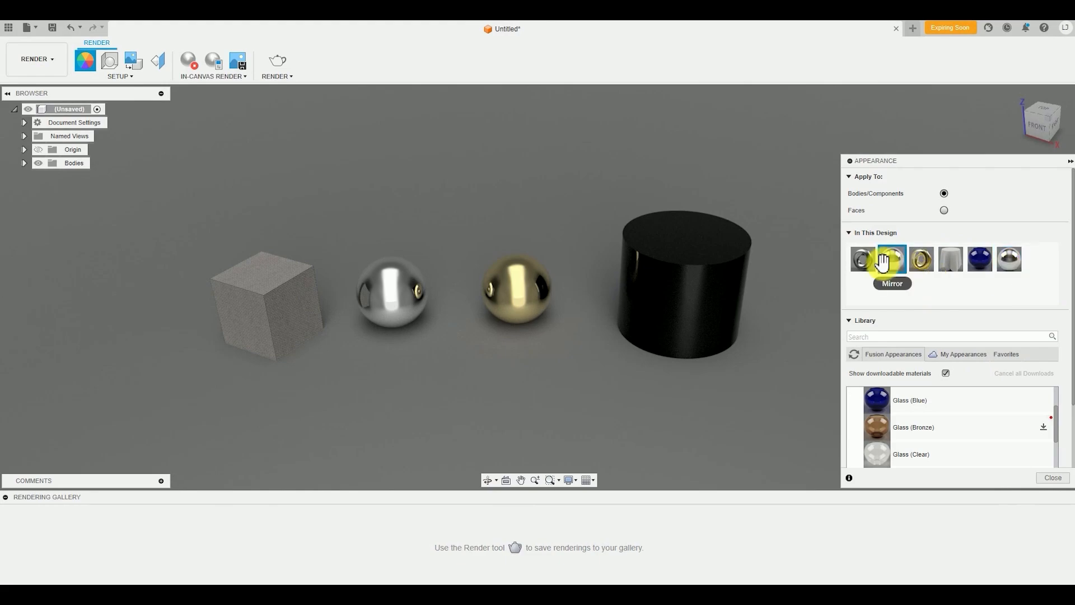
{"action": "double_click", "coordinate": [1012, 261]}
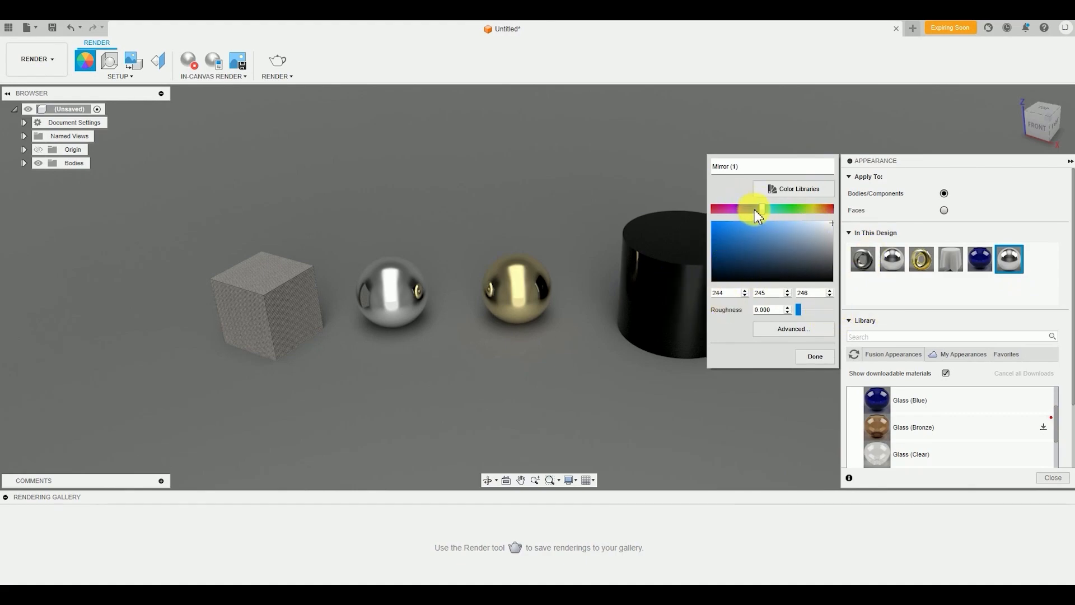
{"action": "left_click_drag", "start_coordinate": [759, 211], "coordinate": [731, 215]}
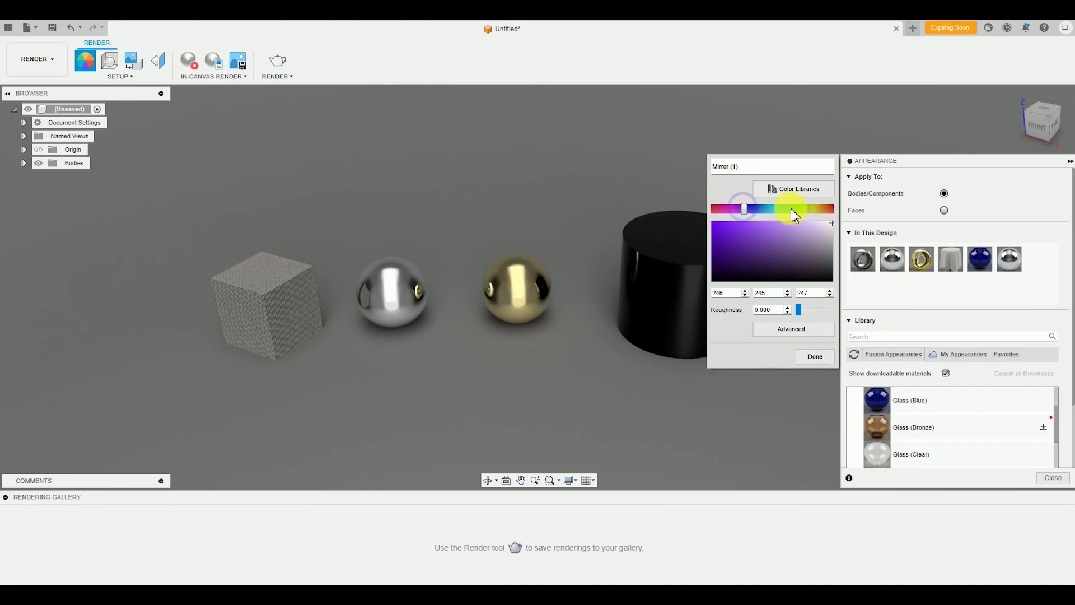
{"action": "left_click_drag", "start_coordinate": [768, 224], "coordinate": [748, 224]}
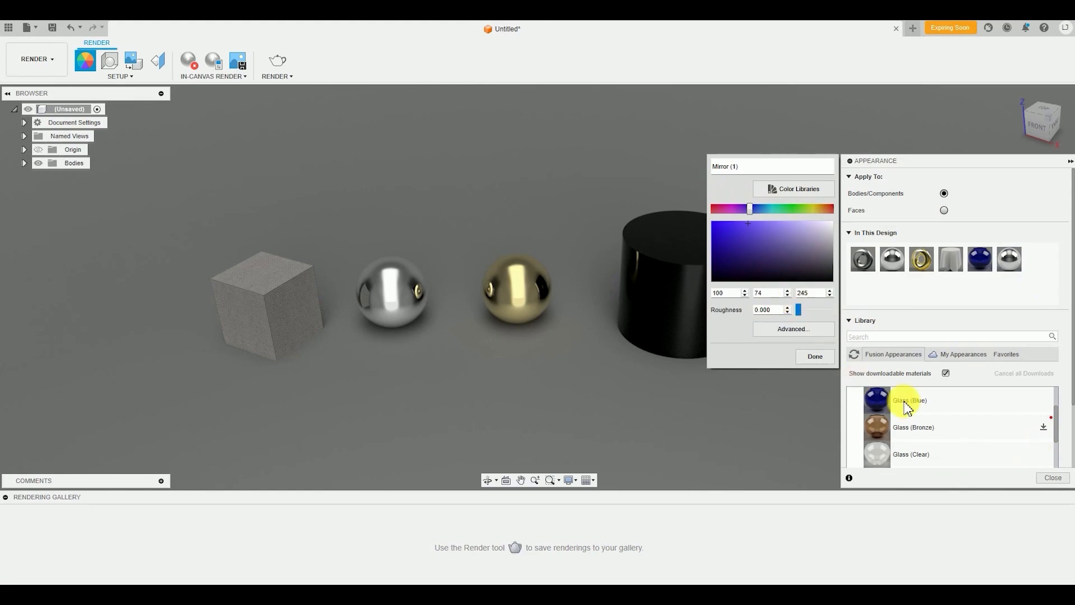
{"action": "left_click", "coordinate": [821, 358]}
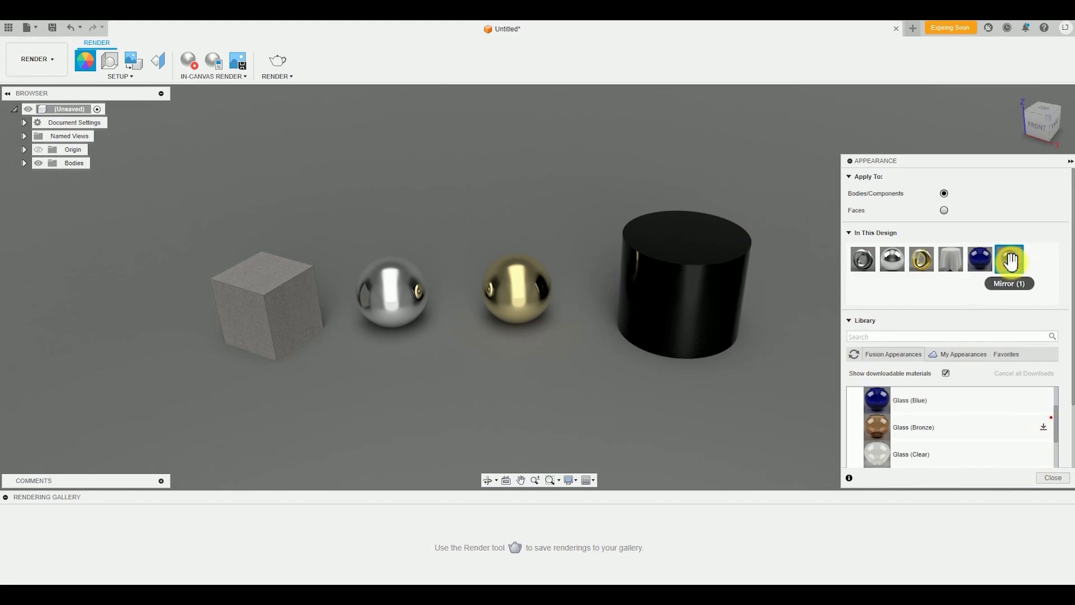
Apply the violet-blue mirror copy to the gold sphere and inspect its reflections up close
{"action": "left_click_drag", "start_coordinate": [1012, 260], "coordinate": [532, 330]}
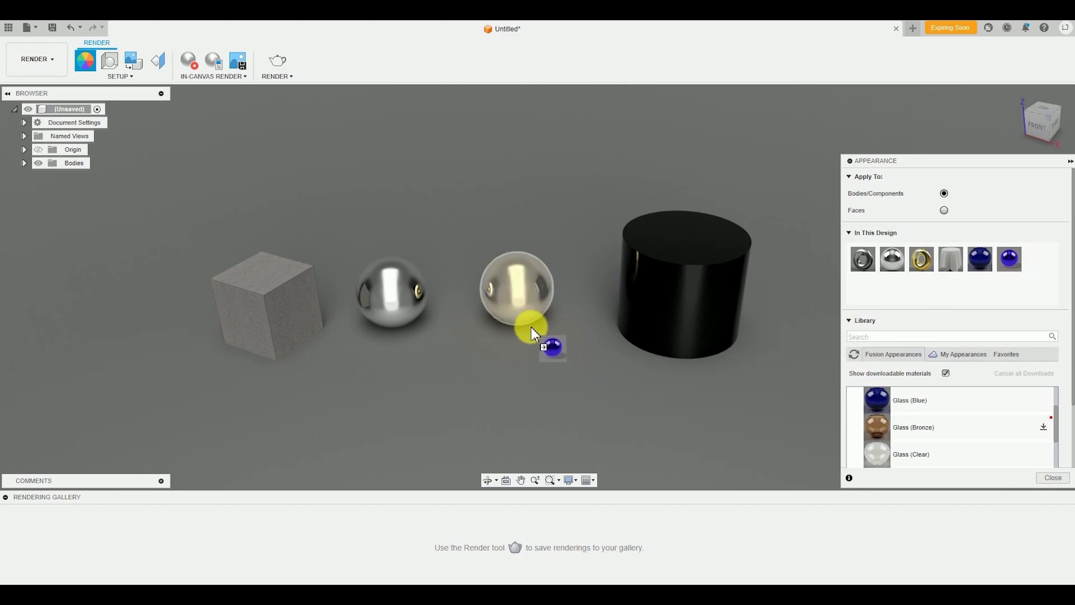
{"action": "left_click_drag", "start_coordinate": [520, 293], "coordinate": [520, 295]}
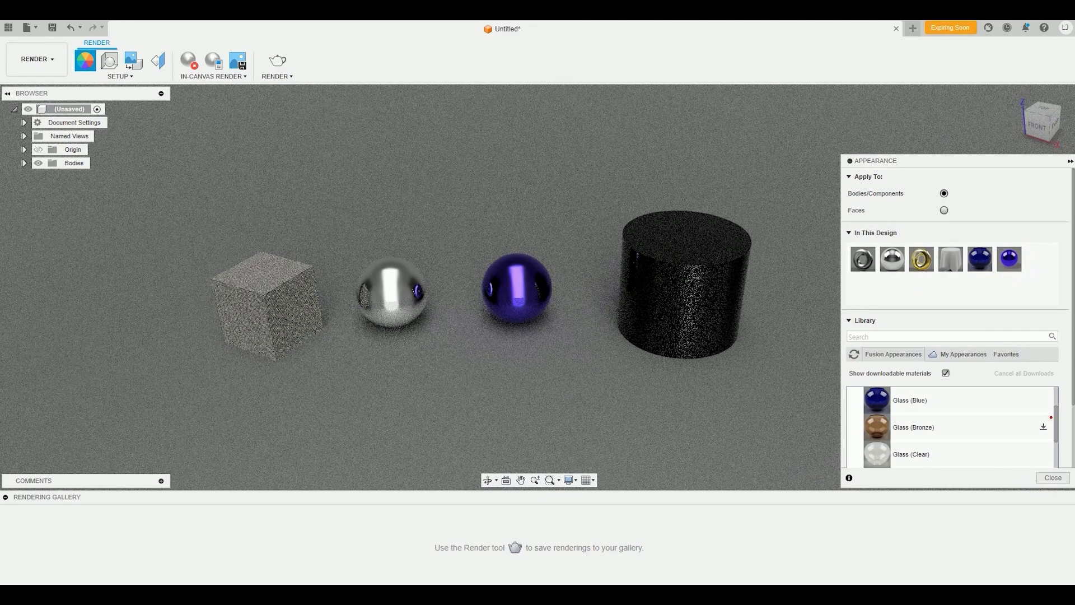
{"action": "scroll", "coordinate": [475, 294], "scroll_direction": "up", "scroll_amount": 5}
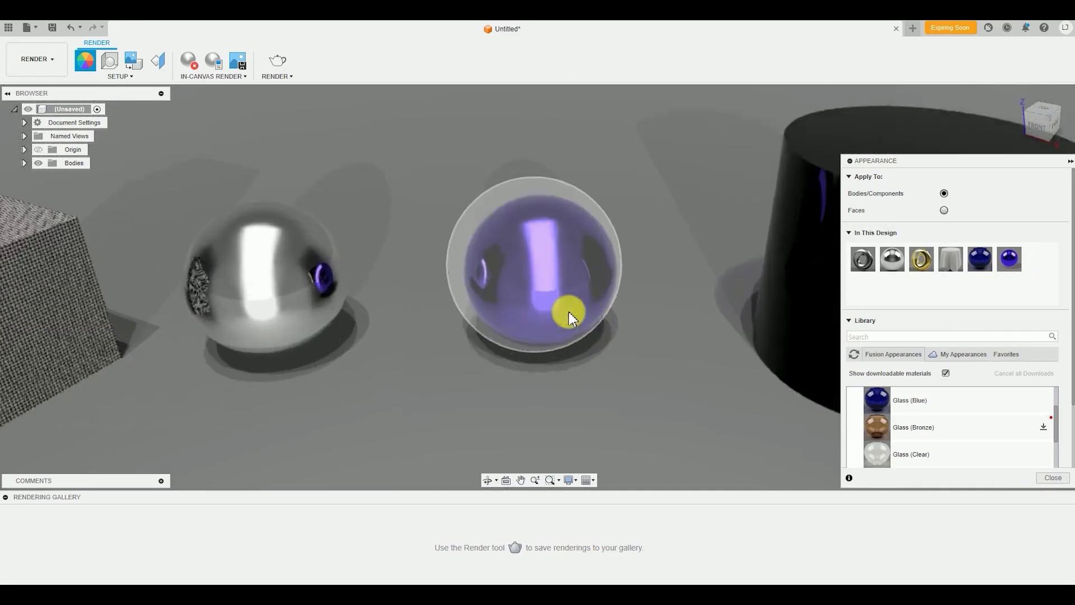
{"action": "middle_click_drag", "start_coordinate": [583, 320], "coordinate": [682, 328]}
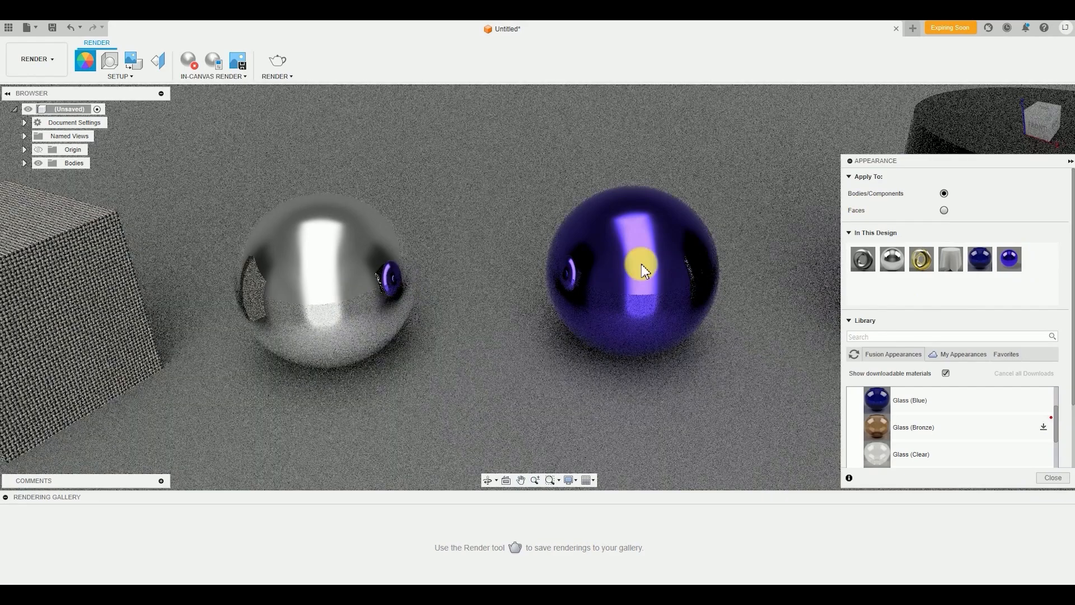
{"action": "scroll", "coordinate": [628, 359], "scroll_direction": "down", "scroll_amount": 6}
{"action": "middle_click_drag", "start_coordinate": [616, 361], "coordinate": [527, 302]}
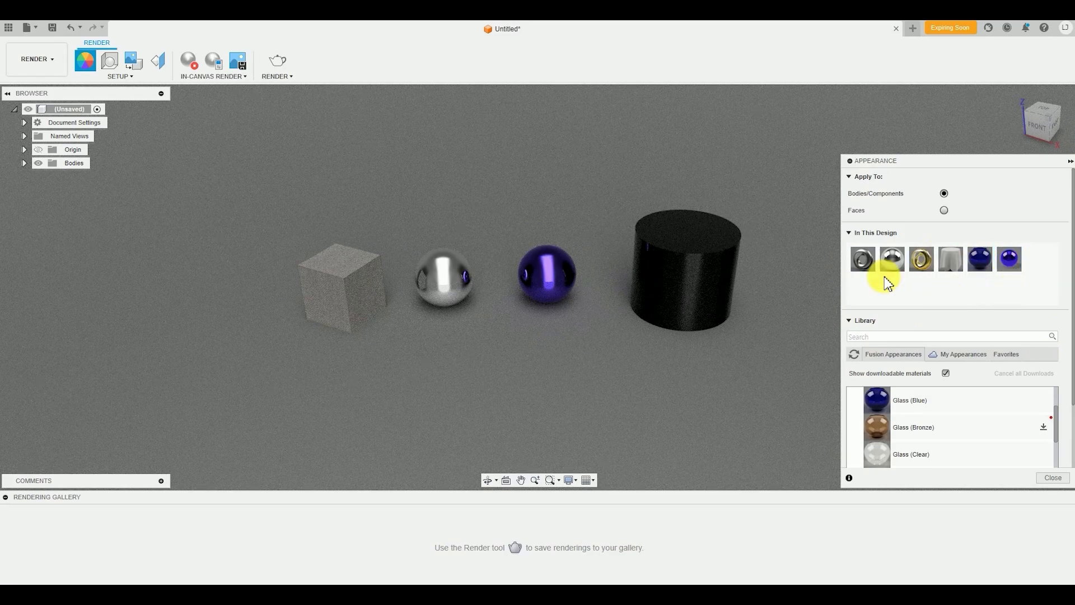
Change the duplicated mirror appearance's color to red, RGB 245, 83, 74
{"action": "double_click", "coordinate": [1011, 260]}
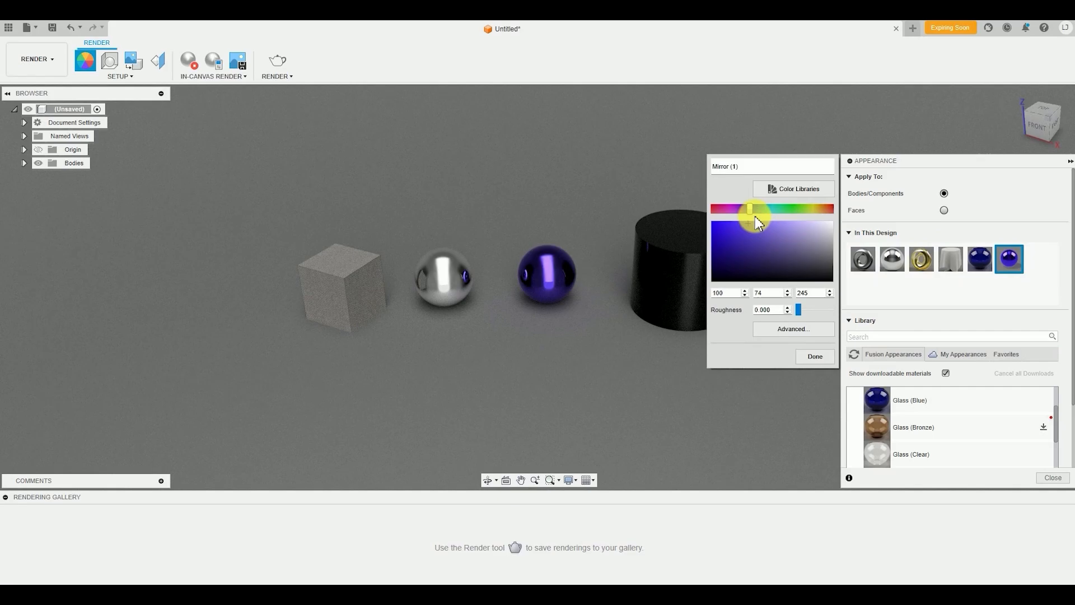
{"action": "left_click_drag", "start_coordinate": [755, 217], "coordinate": [830, 217]}
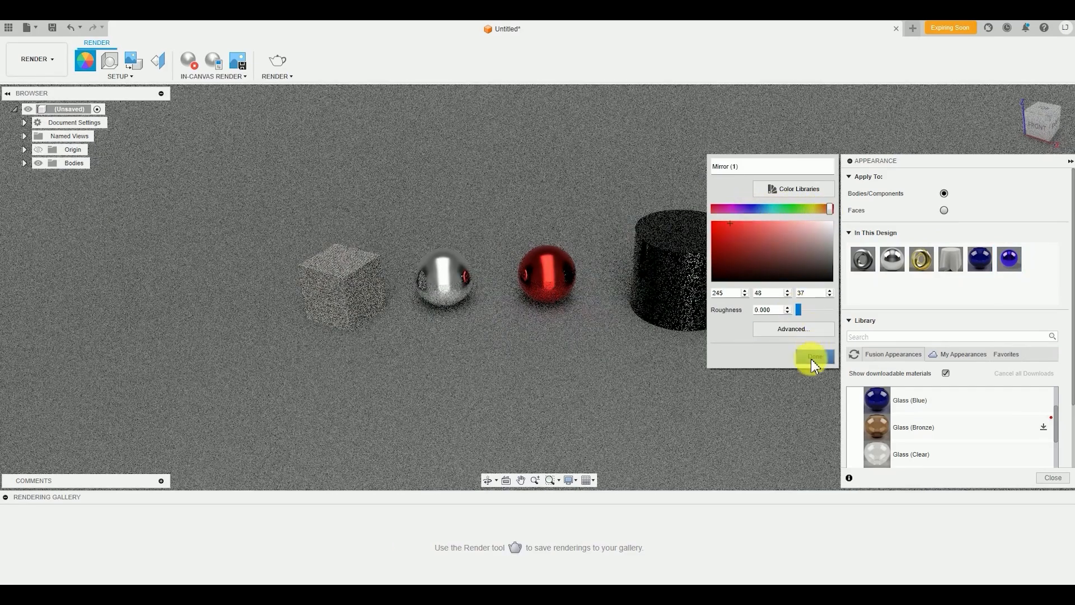
{"action": "left_click", "coordinate": [814, 356]}
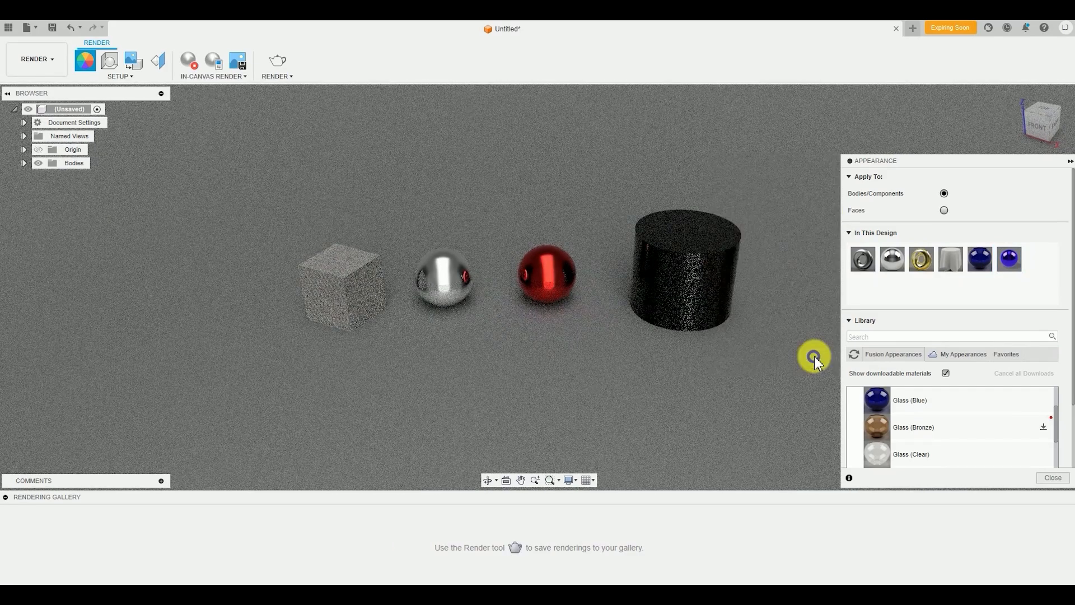
Search the appearance library for "abs" and apply ABS (White) to the red mirror sphere
{"action": "scroll", "coordinate": [489, 273], "scroll_direction": "up", "scroll_amount": 4}
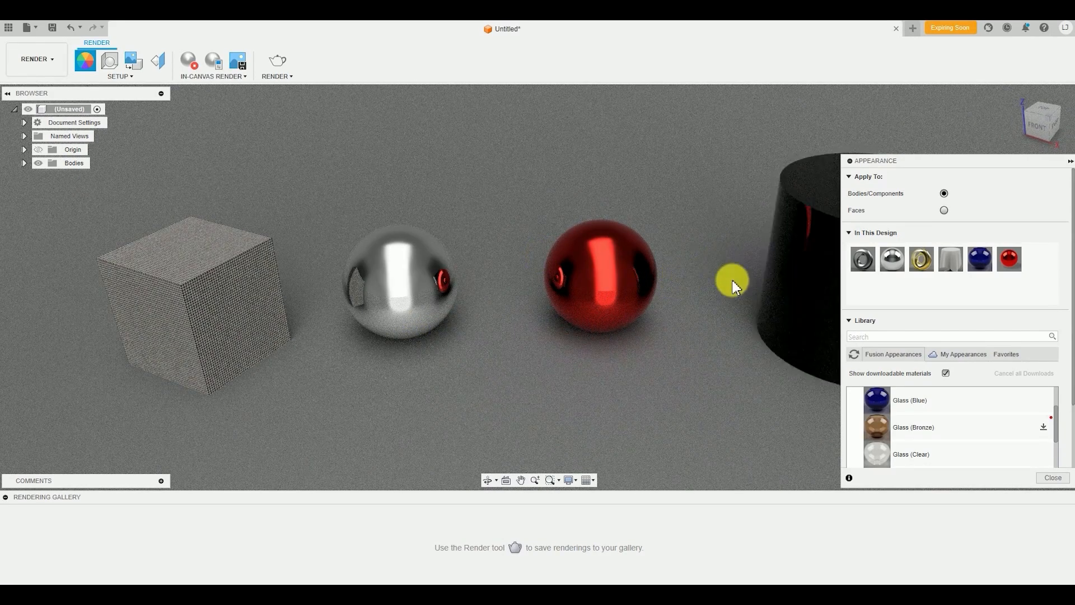
{"action": "scroll", "coordinate": [702, 280], "scroll_direction": "up", "scroll_amount": 2}
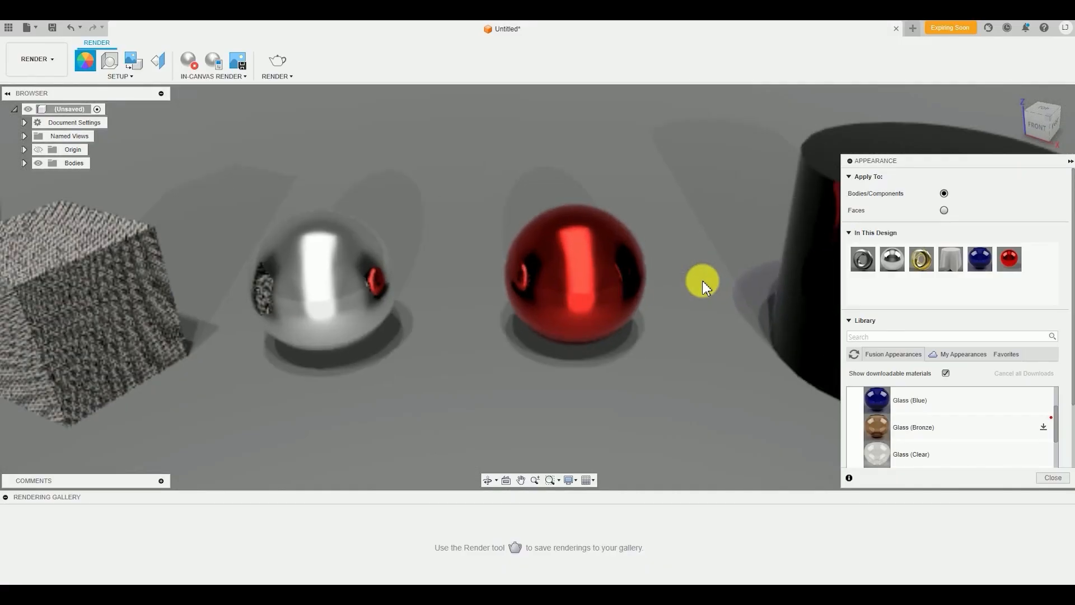
{"action": "scroll", "coordinate": [704, 282], "scroll_direction": "down", "scroll_amount": 3}
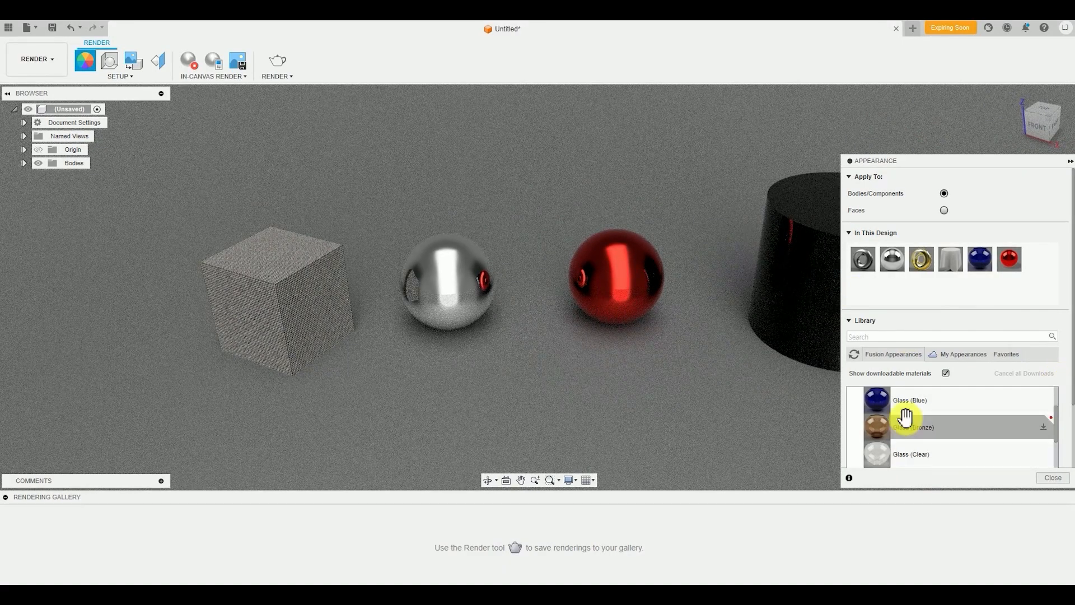
{"action": "left_click", "coordinate": [864, 336]}
{"action": "left_click_drag", "start_coordinate": [877, 454], "coordinate": [765, 297]}
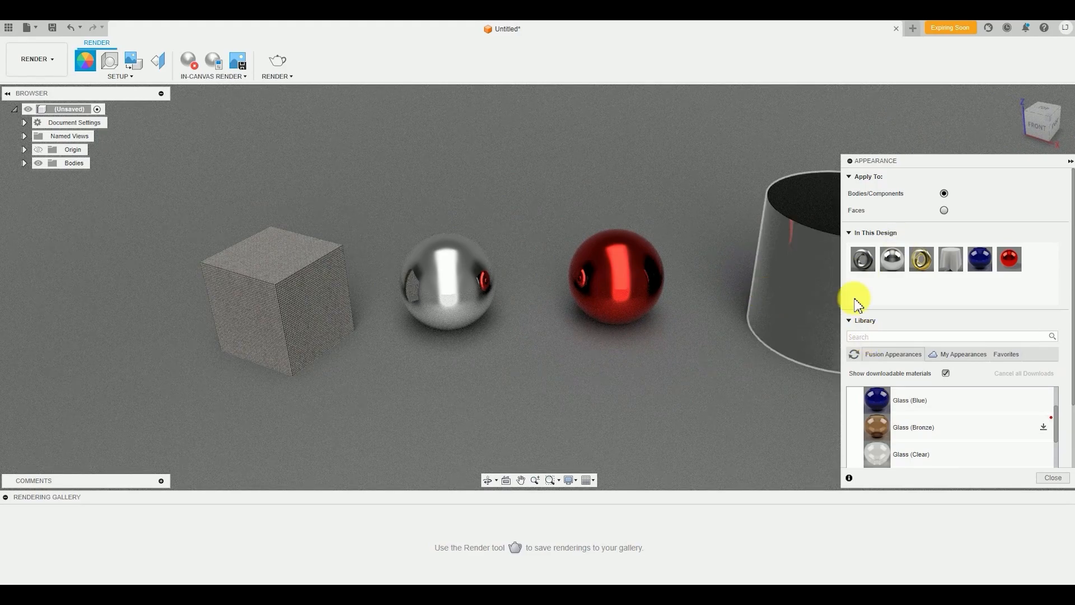
{"action": "left_click", "coordinate": [884, 335]}
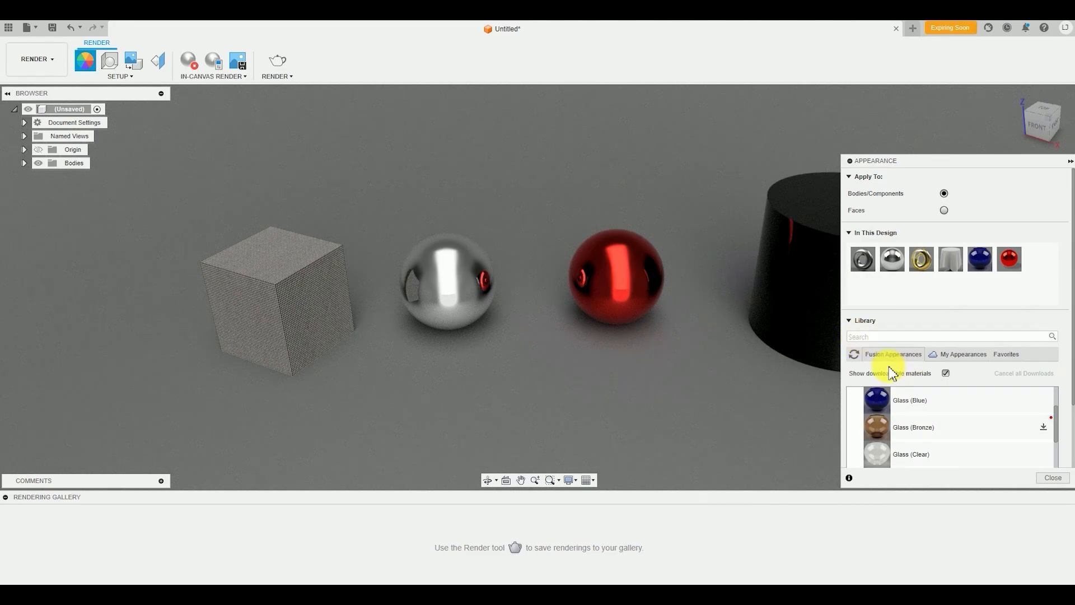
{"action": "left_click", "coordinate": [976, 336]}
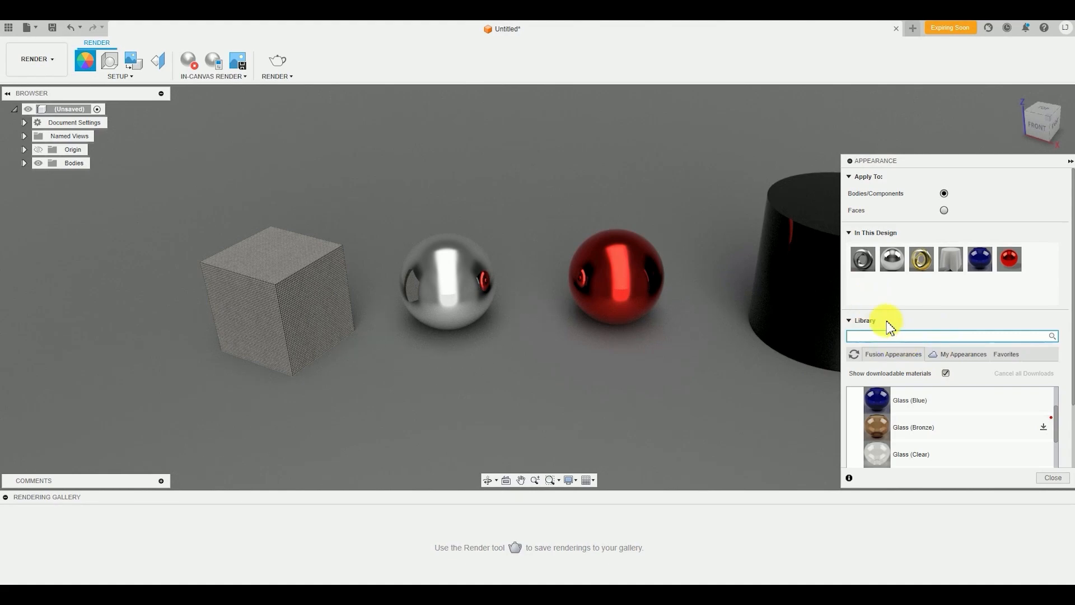
{"action": "type", "text": "abs"}
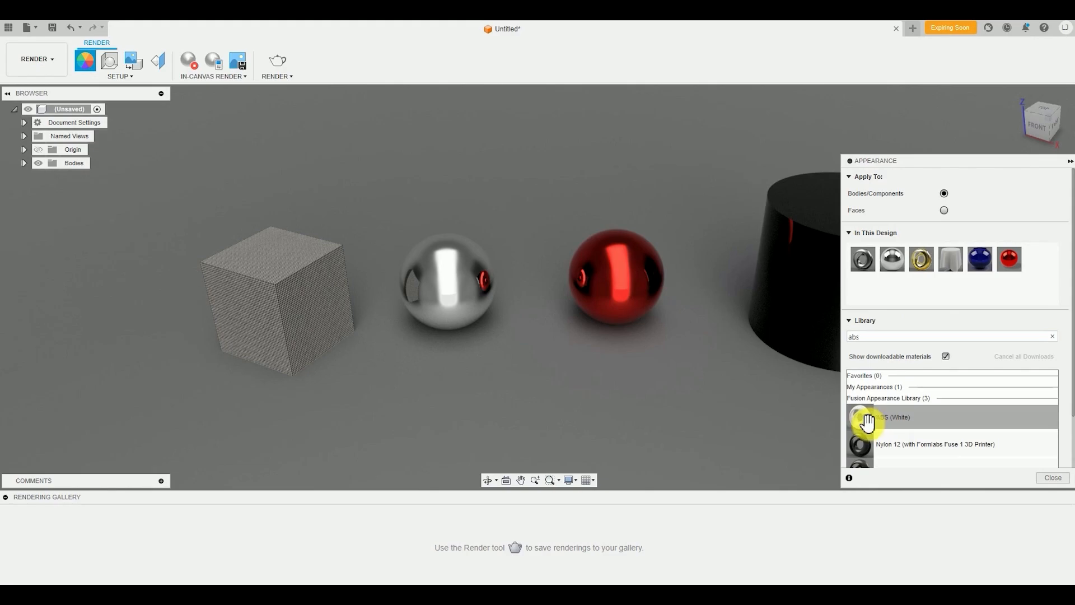
{"action": "left_click_drag", "start_coordinate": [865, 423], "coordinate": [644, 273]}
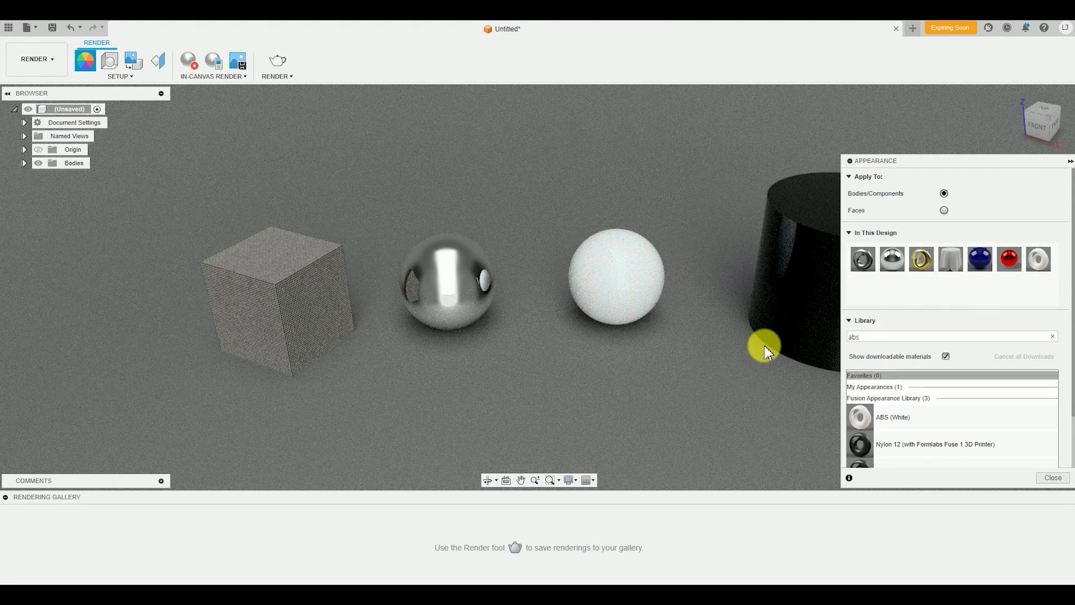
Duplicate the ABS (White) appearance in the design and set the copy's color to orange, RGB 250, 159, 23
{"action": "middle_click_drag", "start_coordinate": [719, 345], "coordinate": [674, 358]}
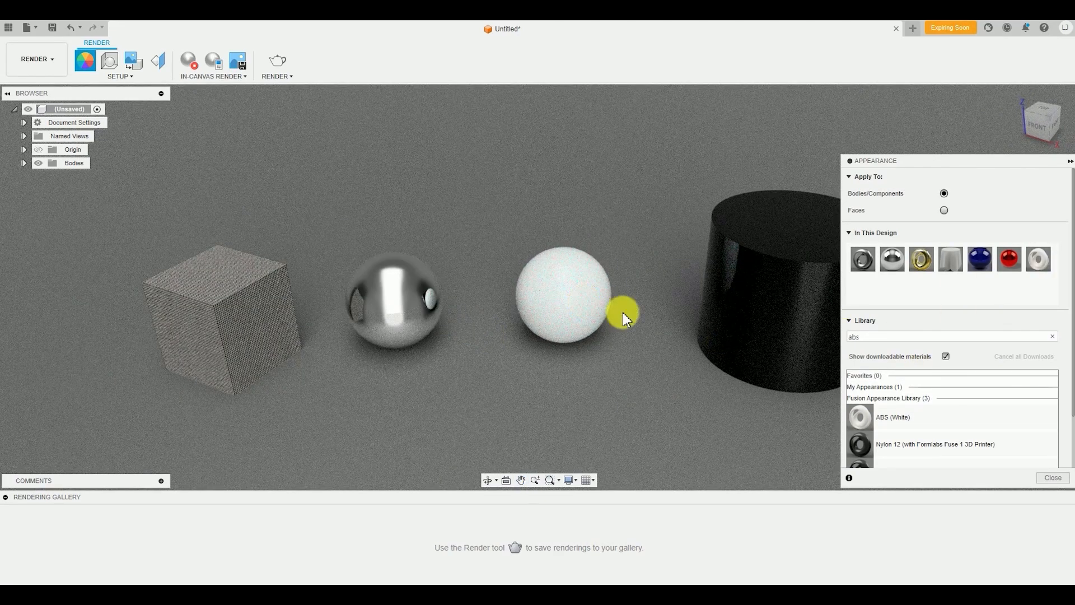
{"action": "right_click", "coordinate": [1045, 268]}
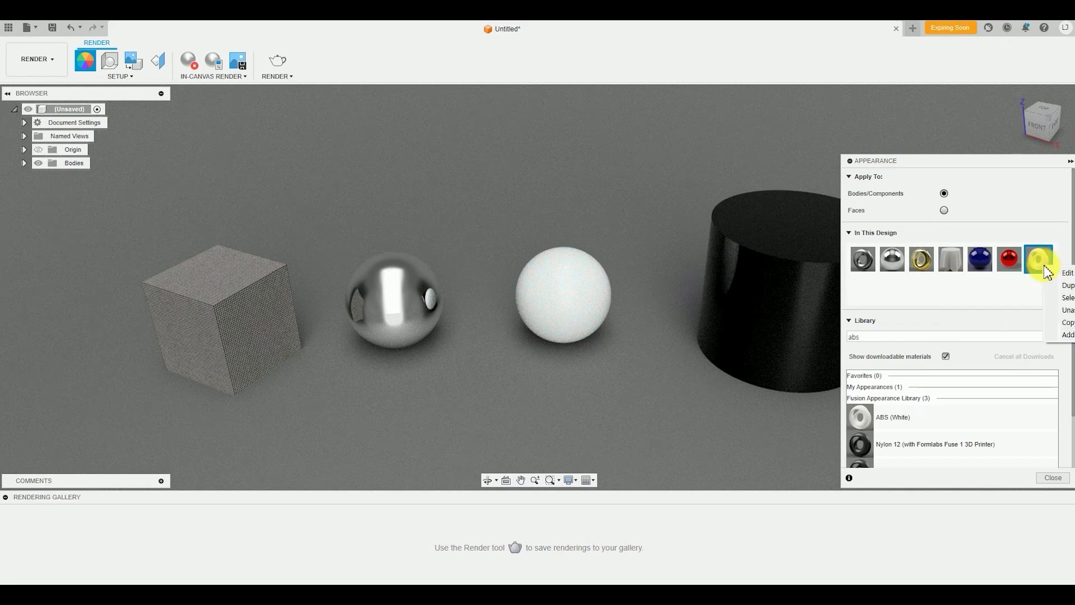
{"action": "left_click", "coordinate": [1063, 287]}
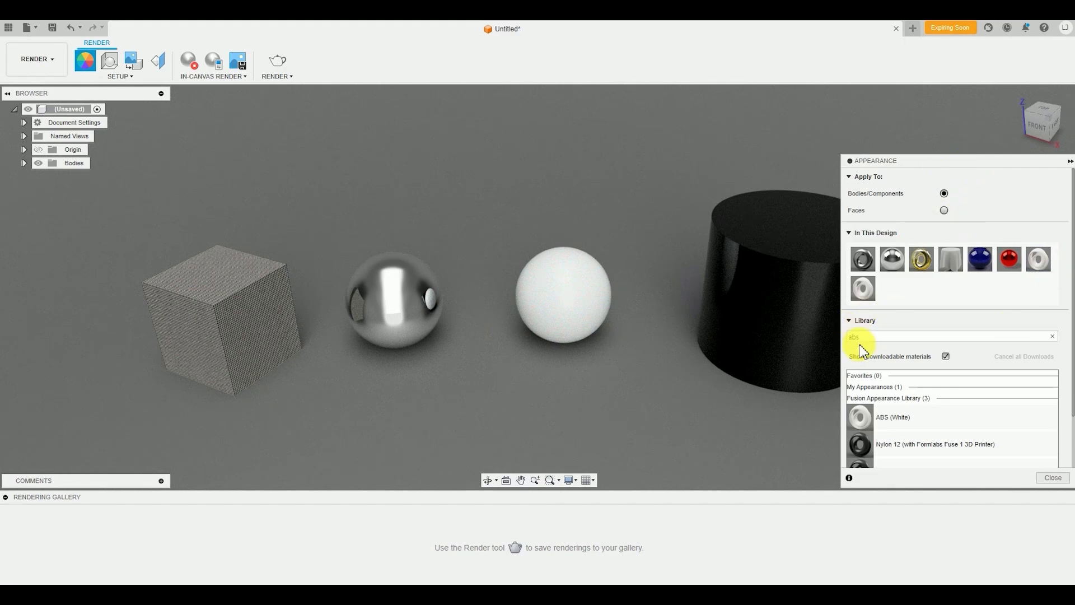
{"action": "double_click", "coordinate": [865, 296]}
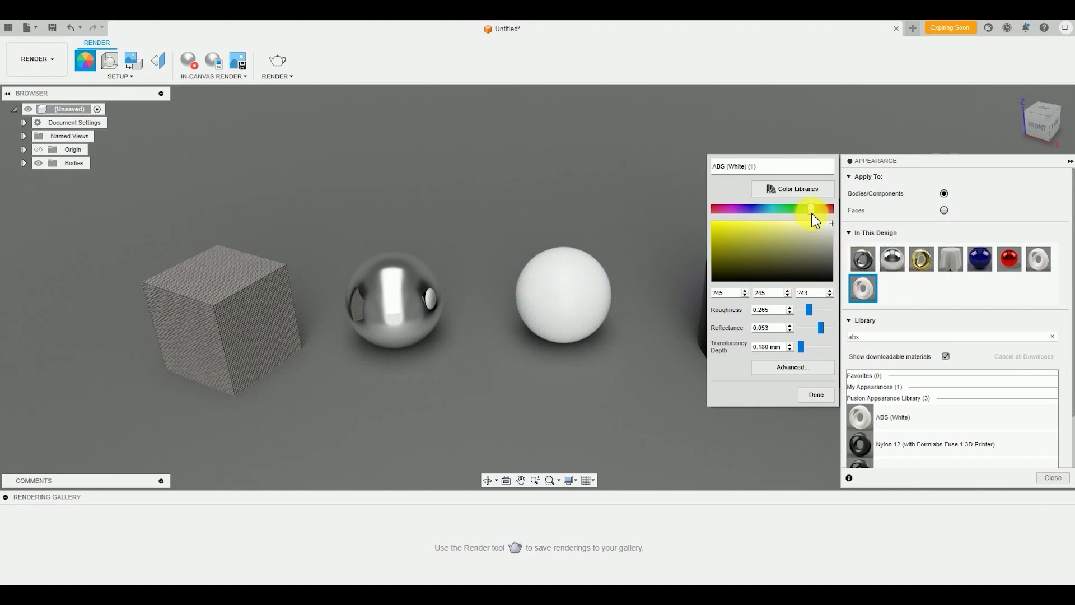
{"action": "left_click_drag", "start_coordinate": [812, 209], "coordinate": [819, 209]}
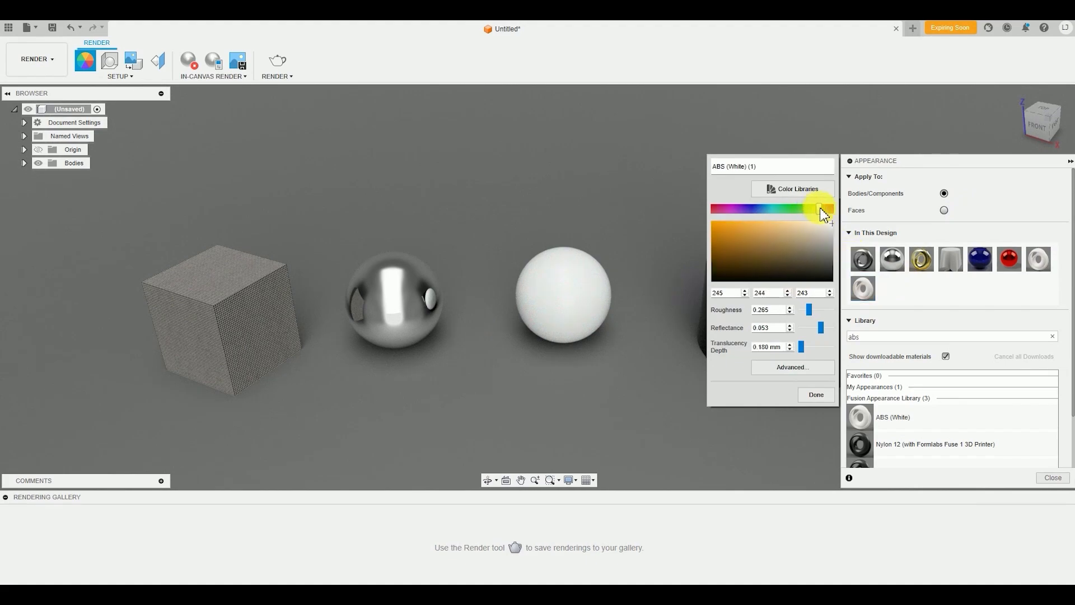
{"action": "left_click", "coordinate": [722, 222]}
{"action": "left_click", "coordinate": [818, 396]}
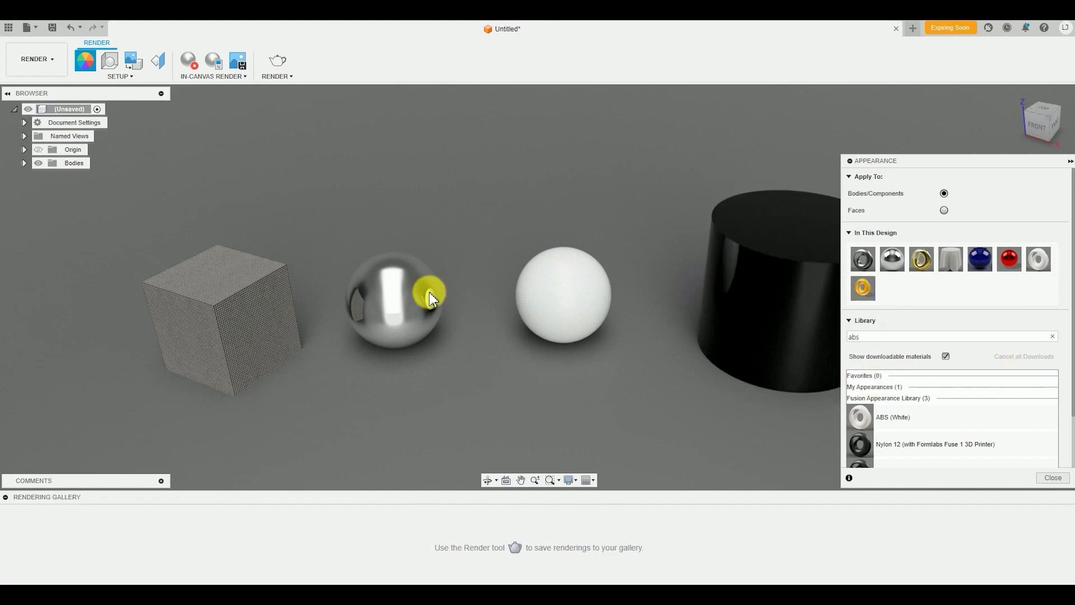
Apply the orange ABS copy to the silver mirror sphere and inspect its surface up close
{"action": "left_click_drag", "start_coordinate": [863, 289], "coordinate": [380, 307]}
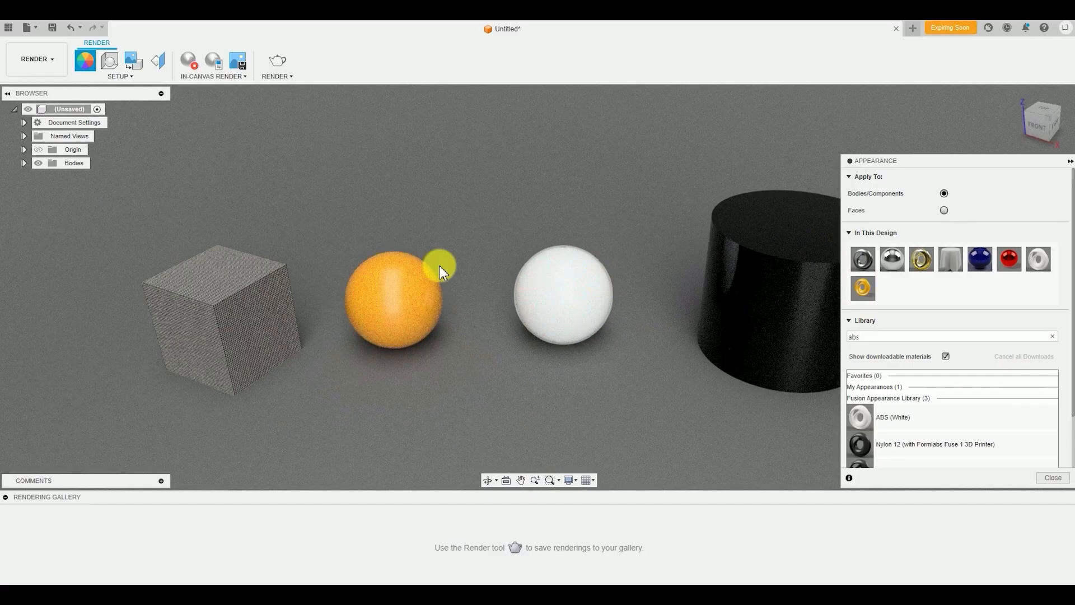
{"action": "scroll", "coordinate": [423, 347], "scroll_direction": "up", "scroll_amount": 3}
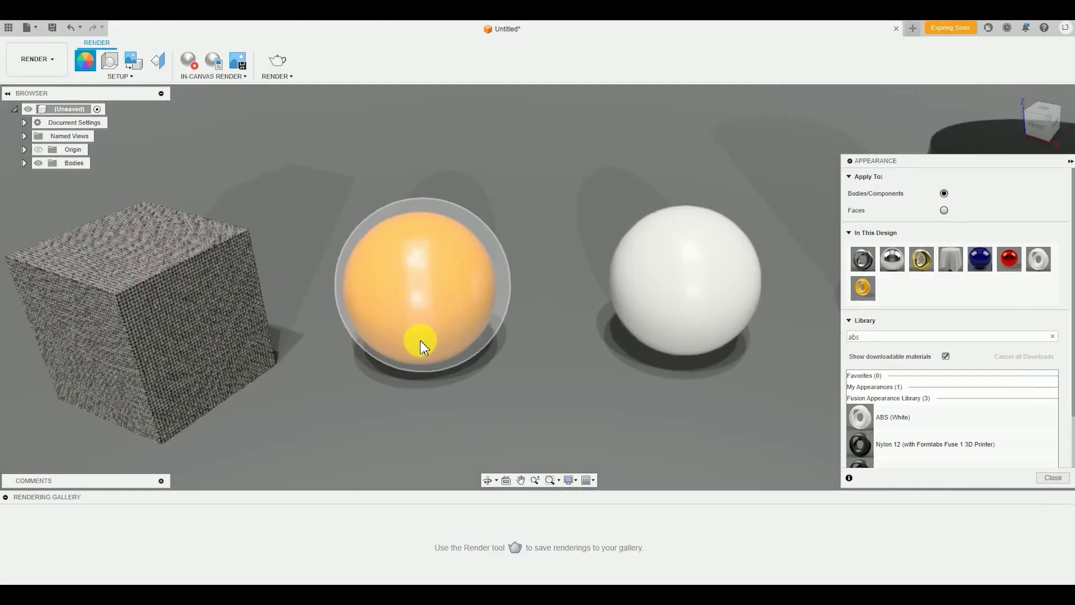
{"action": "middle_click_drag", "start_coordinate": [693, 377], "coordinate": [608, 391]}
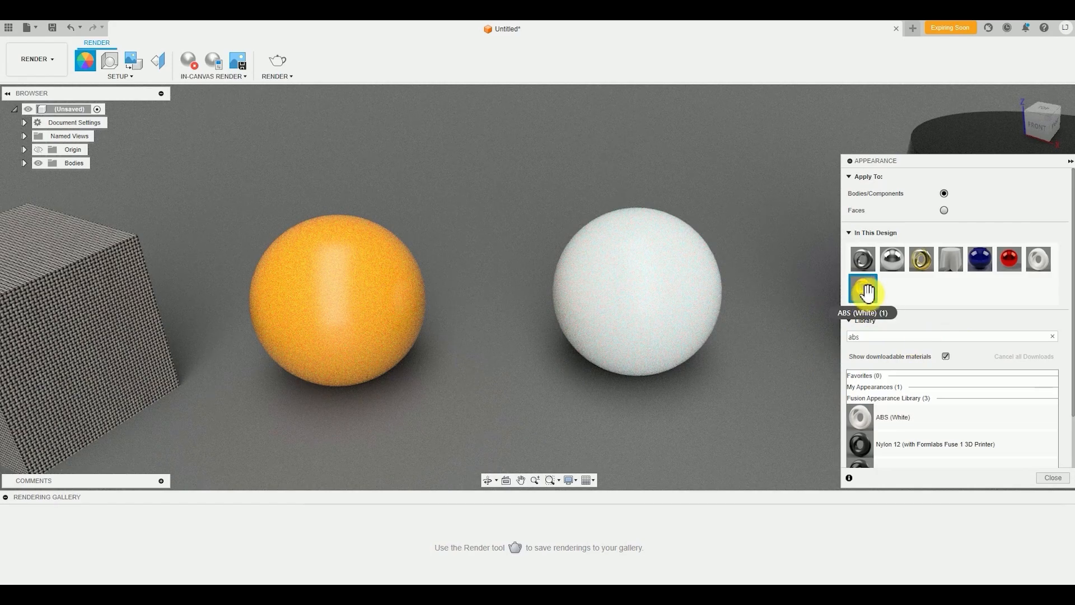
Compare the orange ABS appearance at roughness 0 and 1, finishing with the roughness set to 0
{"action": "double_click", "coordinate": [868, 292]}
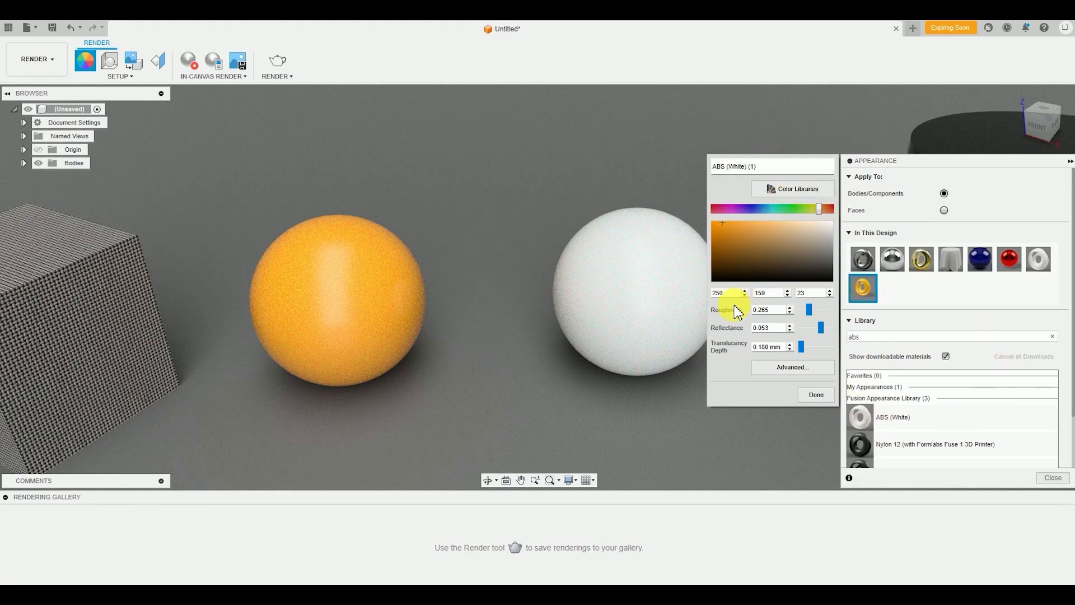
{"action": "left_click_drag", "start_coordinate": [810, 310], "coordinate": [800, 310]}
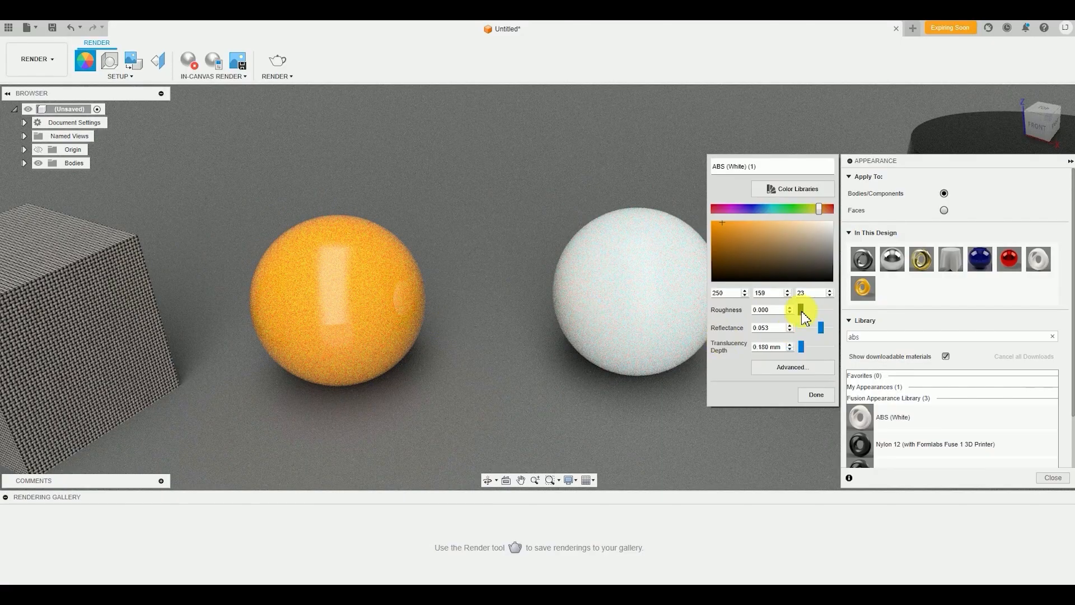
{"action": "left_click_drag", "start_coordinate": [802, 311], "coordinate": [832, 309]}
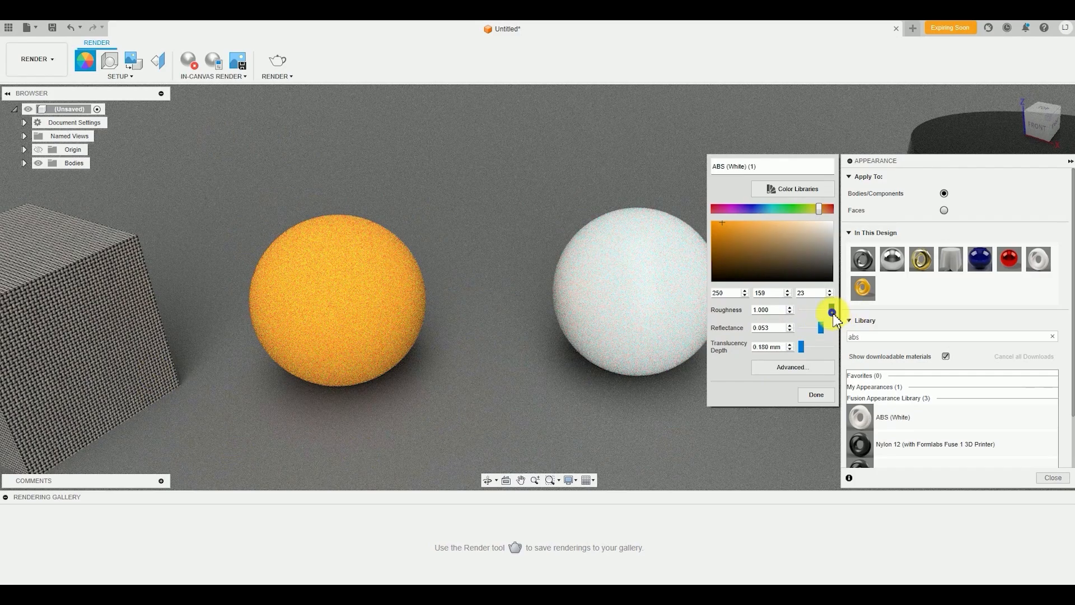
{"action": "left_click_drag", "start_coordinate": [831, 308], "coordinate": [747, 345]}
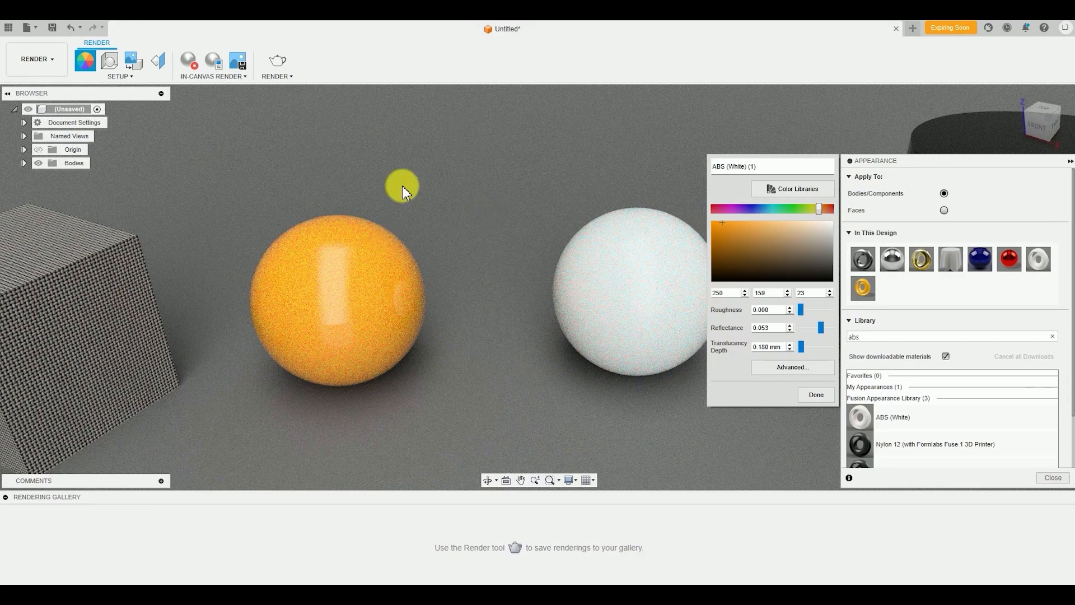
{"action": "left_click", "coordinate": [816, 395]}
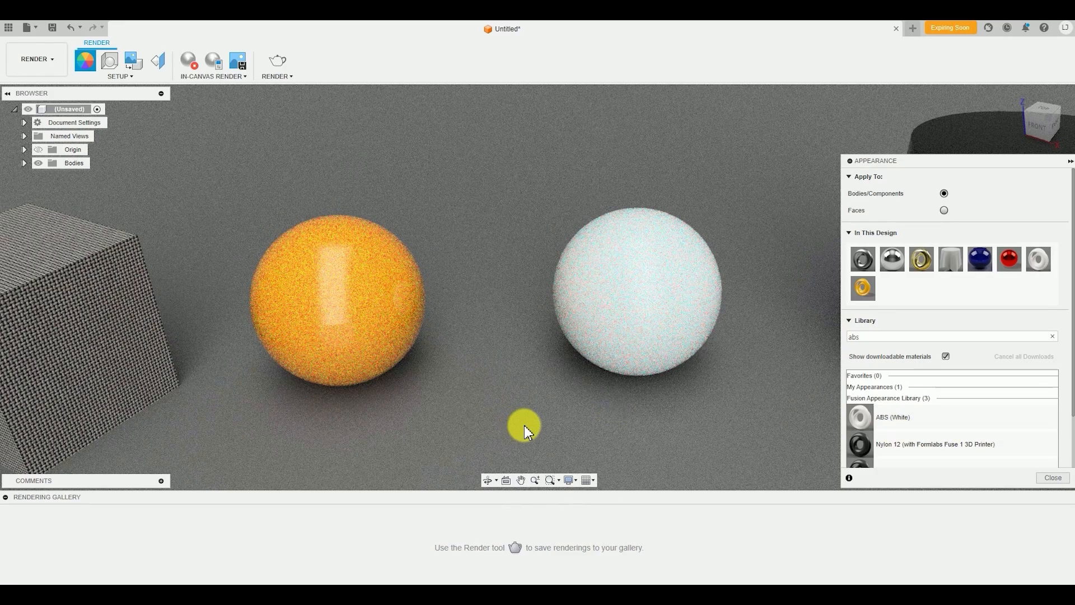
Bring all four bodies back into view and search the appearance library for "led"
{"action": "scroll", "coordinate": [627, 424], "scroll_direction": "down", "scroll_amount": 5}
{"action": "mouse_move", "coordinate": [648, 404]}
{"action": "middle_mouse_down"}
{"action": "mouse_move", "coordinate": [627, 322]}
{"action": "mouse_move", "coordinate": [593, 262]}
{"action": "mouse_move", "coordinate": [638, 386]}
{"action": "middle_mouse_up"}
{"action": "scroll", "coordinate": [631, 405], "scroll_direction": "down", "scroll_amount": 2}
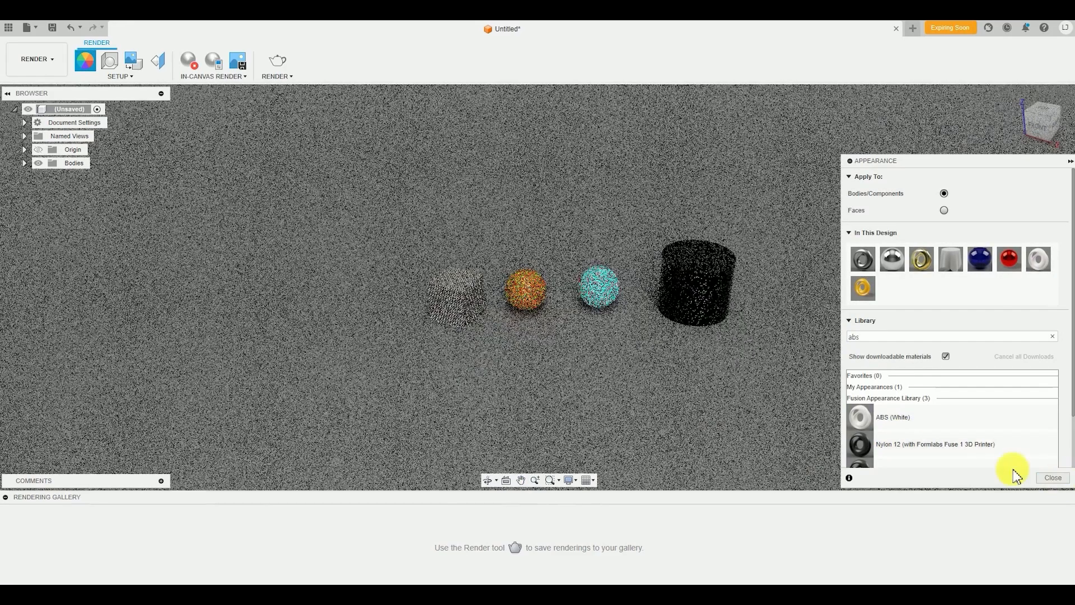
{"action": "left_click", "coordinate": [908, 336]}
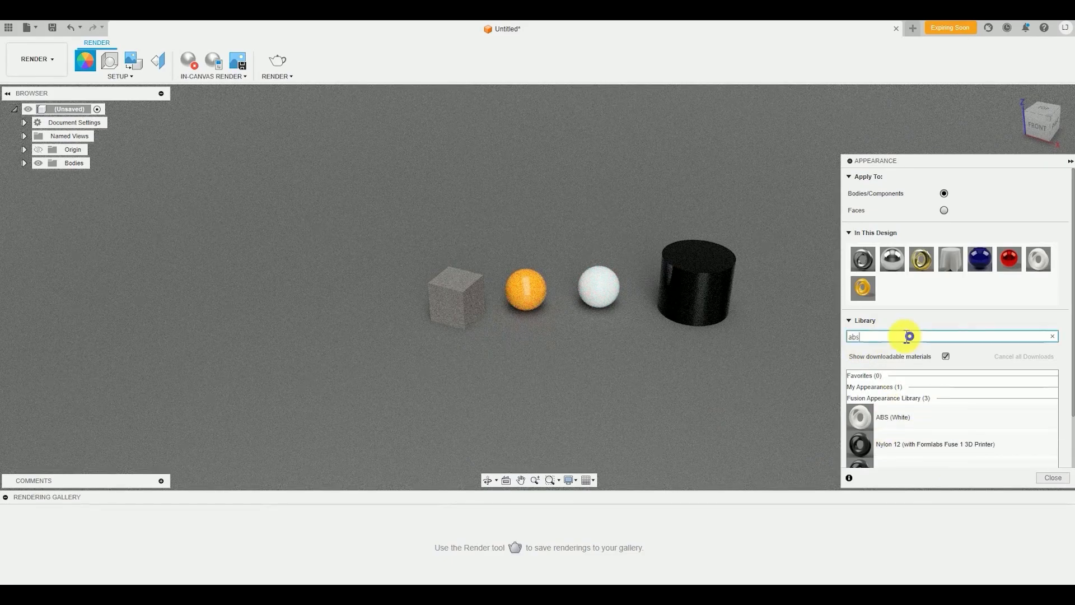
{"action": "left_click_drag", "start_coordinate": [907, 337], "coordinate": [709, 322]}
{"action": "type", "text": "led"}
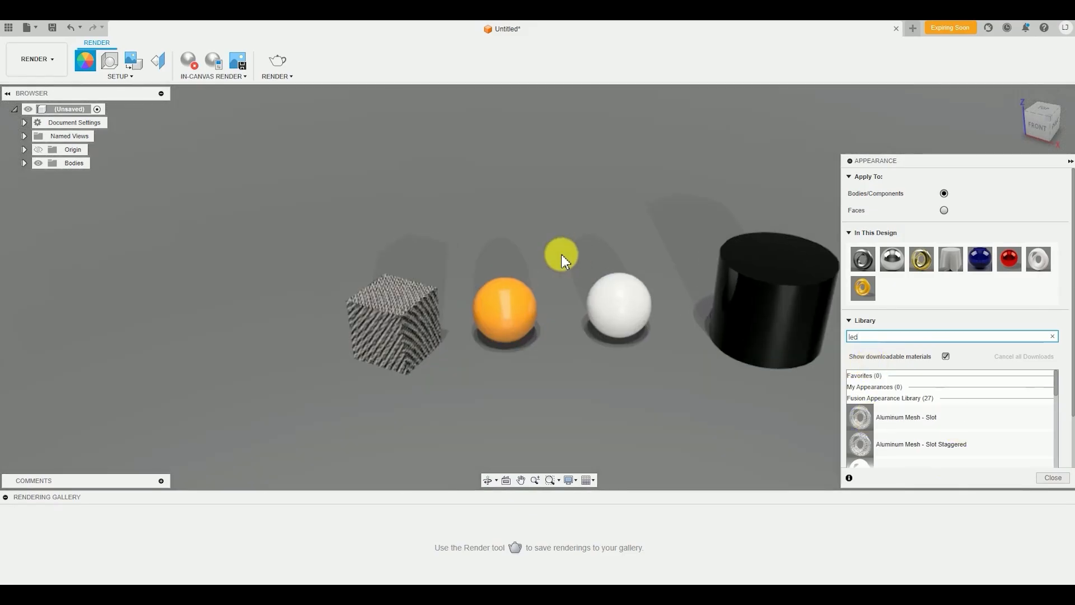
Apply the LED - SMD 3528 - 8lm (White) appearance to the black cylinder
{"action": "scroll", "coordinate": [714, 379], "scroll_direction": "up", "scroll_amount": 2}
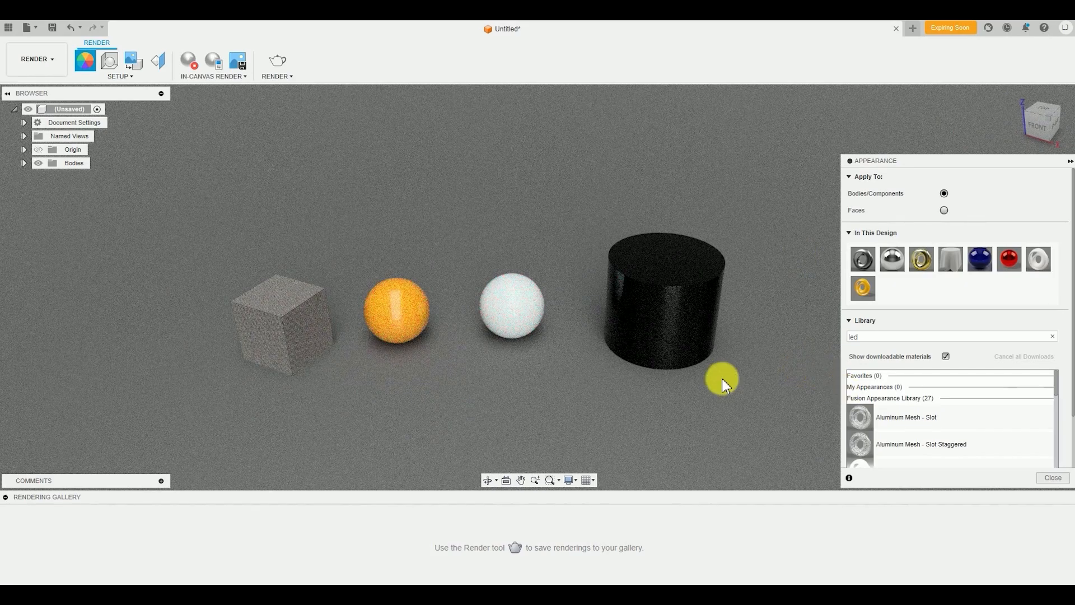
{"action": "scroll", "coordinate": [987, 426], "scroll_direction": "down", "scroll_amount": 1}
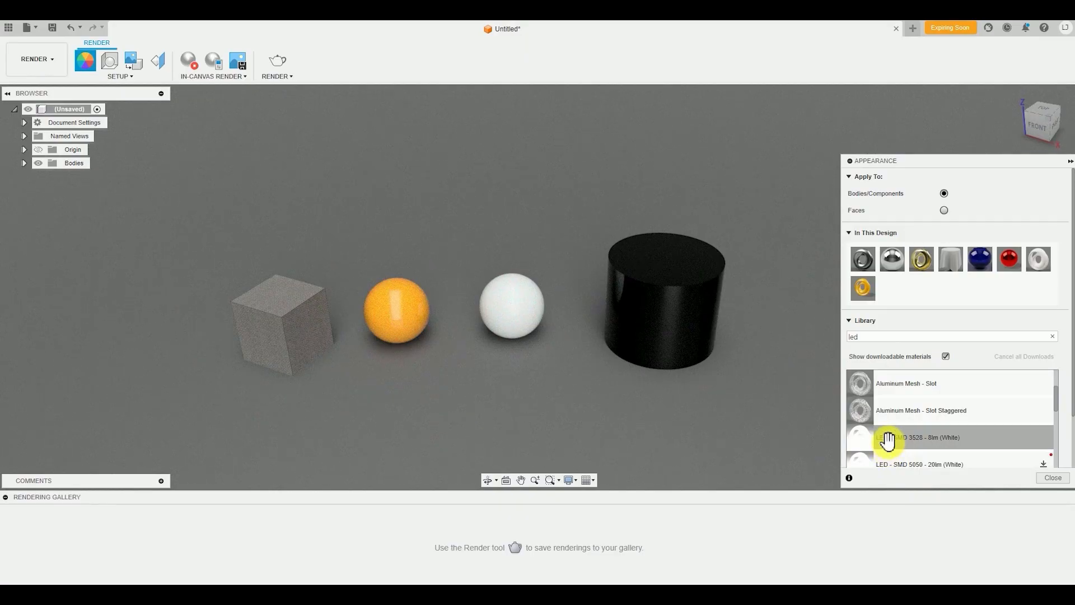
{"action": "scroll", "coordinate": [1046, 441], "scroll_direction": "down", "scroll_amount": 1}
{"action": "scroll", "coordinate": [1033, 436], "scroll_direction": "up", "scroll_amount": 1}
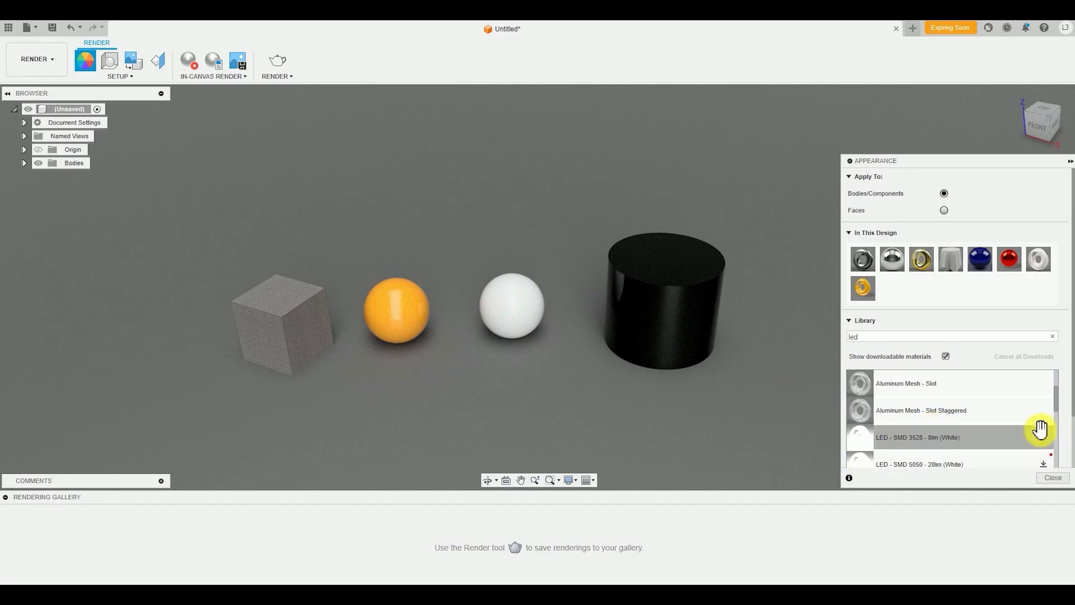
{"action": "scroll", "coordinate": [1044, 429], "scroll_direction": "down", "scroll_amount": 1}
{"action": "scroll", "coordinate": [1056, 446], "scroll_direction": "up", "scroll_amount": 1}
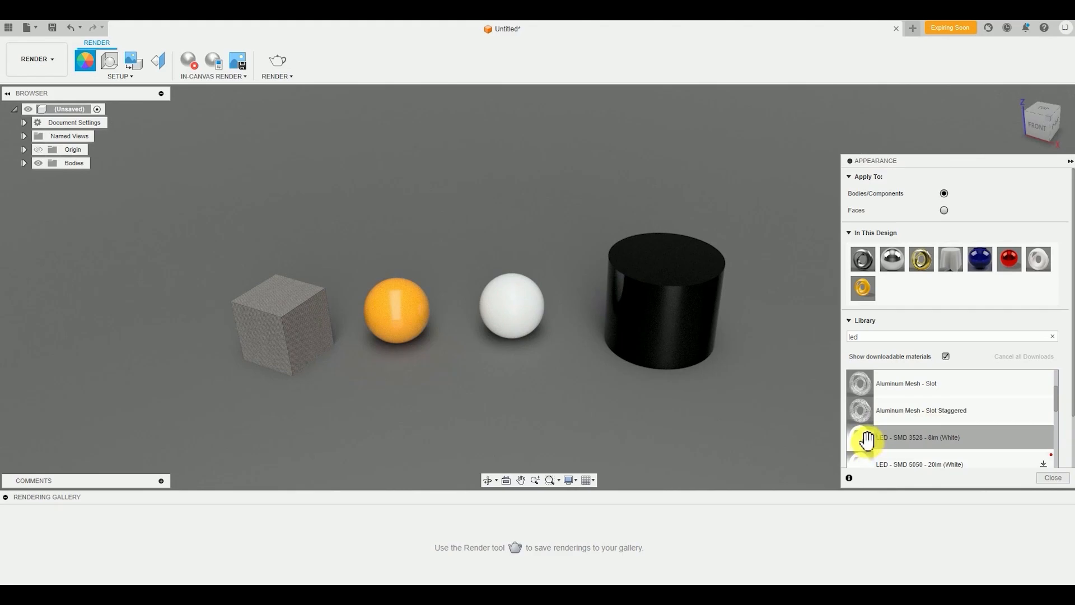
{"action": "left_click_drag", "start_coordinate": [867, 440], "coordinate": [648, 308]}
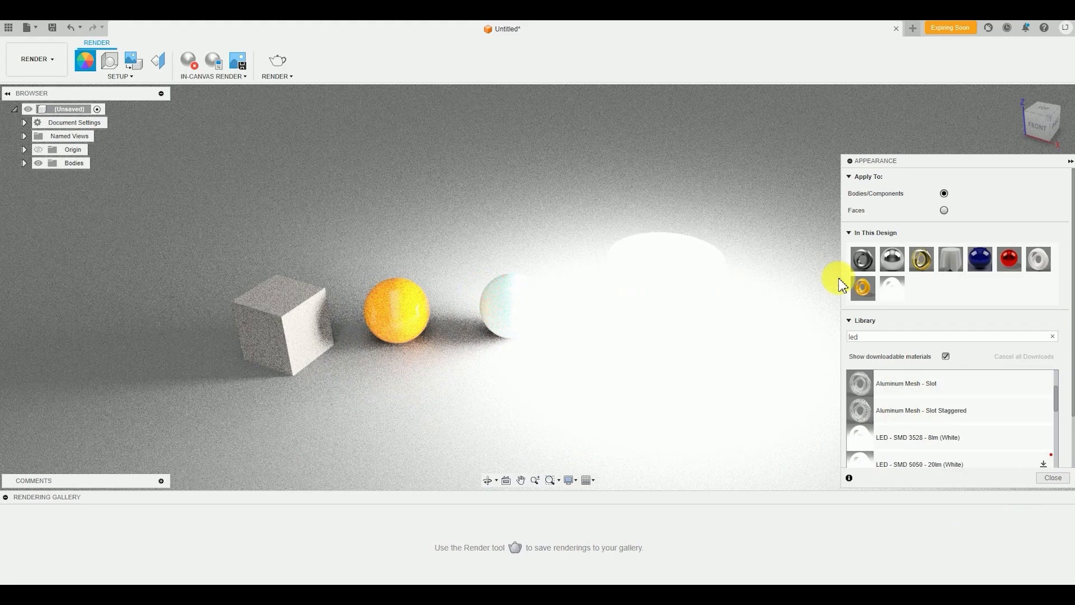
Set the luminance of the cylinder's white LED appearance to 50000 cd/m²
{"action": "middle_click_drag", "start_coordinate": [683, 293], "coordinate": [689, 355], "text": "shift"}
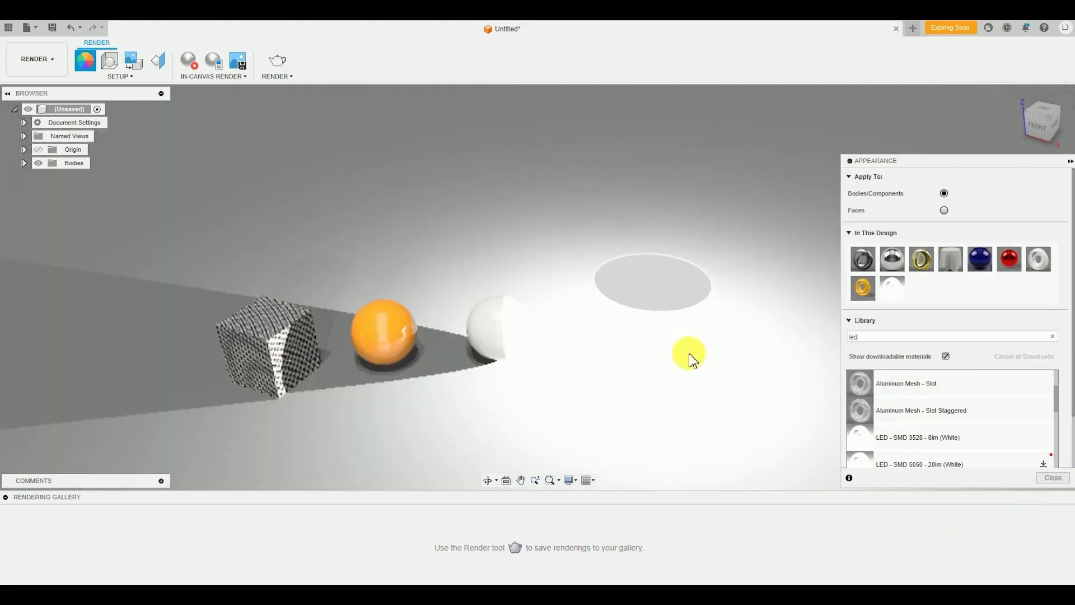
{"action": "middle_click_drag", "start_coordinate": [656, 402], "coordinate": [699, 384], "text": "shift"}
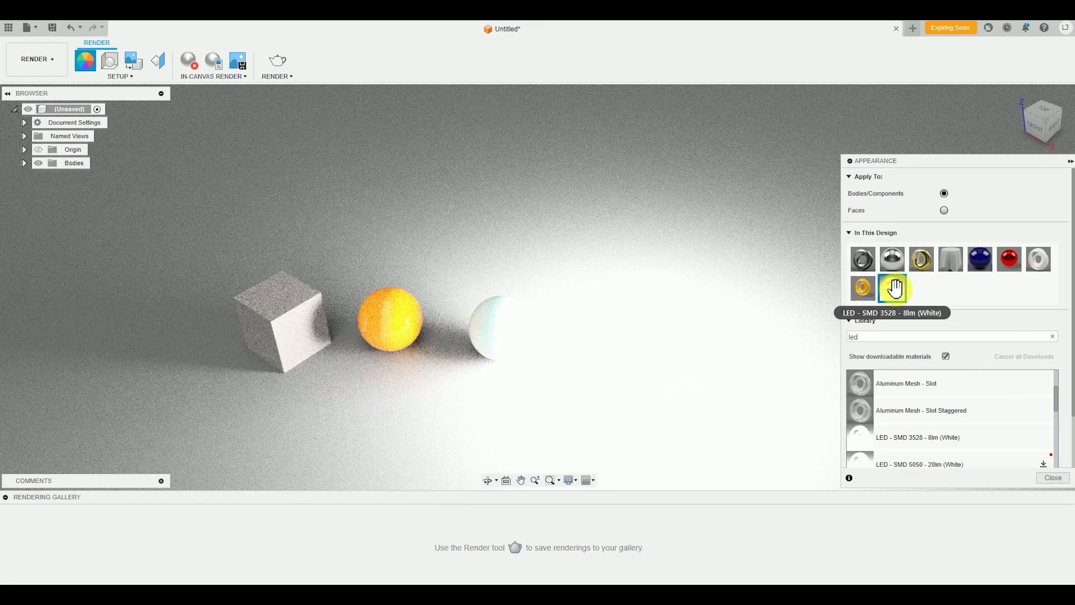
{"action": "double_click", "coordinate": [895, 289]}
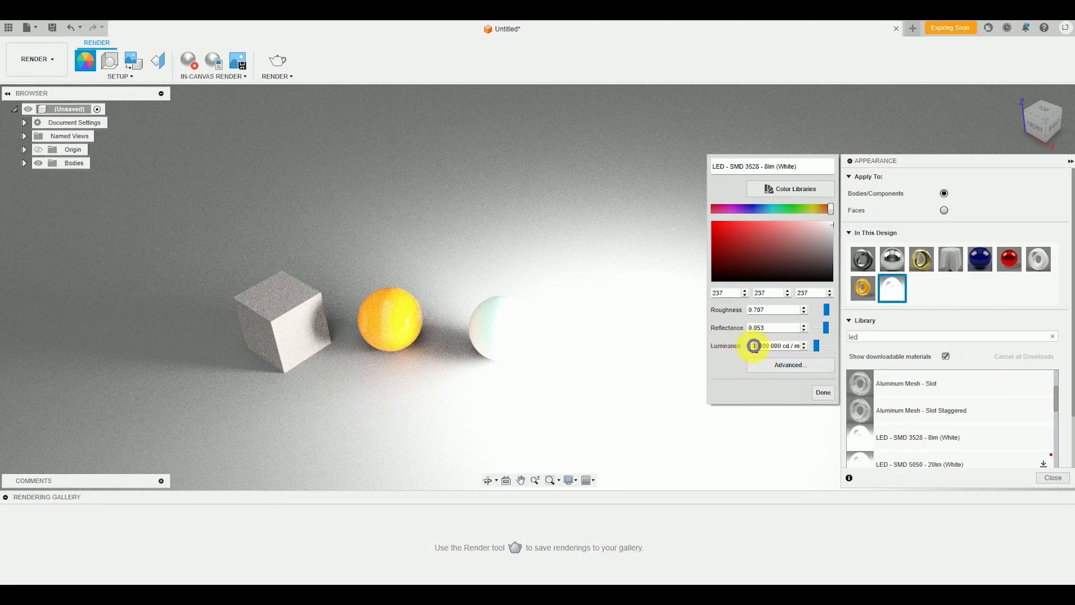
{"action": "left_click_drag", "start_coordinate": [756, 345], "coordinate": [749, 345]}
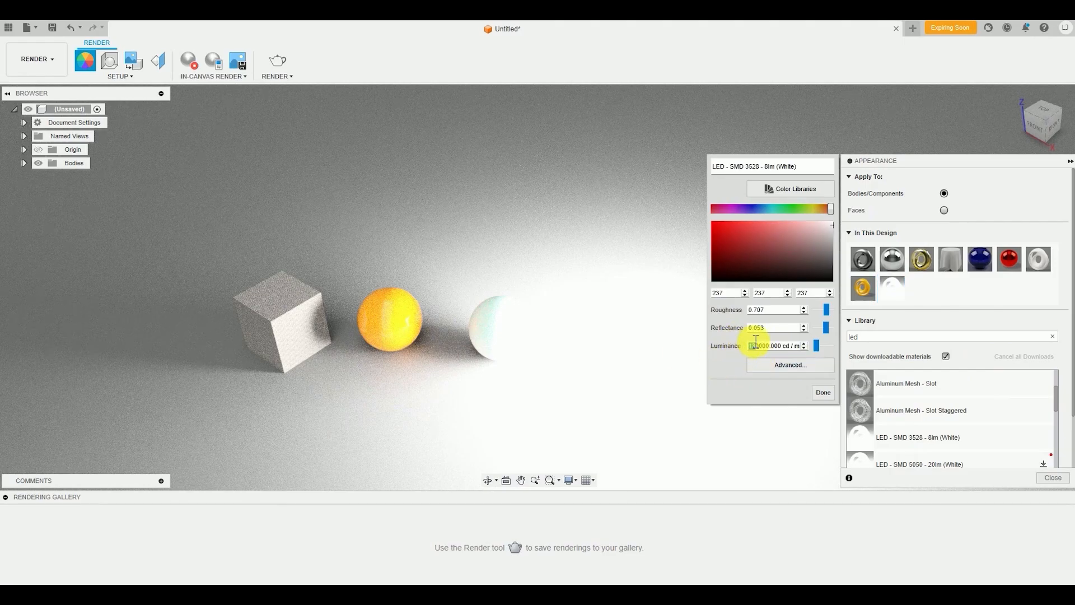
{"action": "type", "text": "50"}
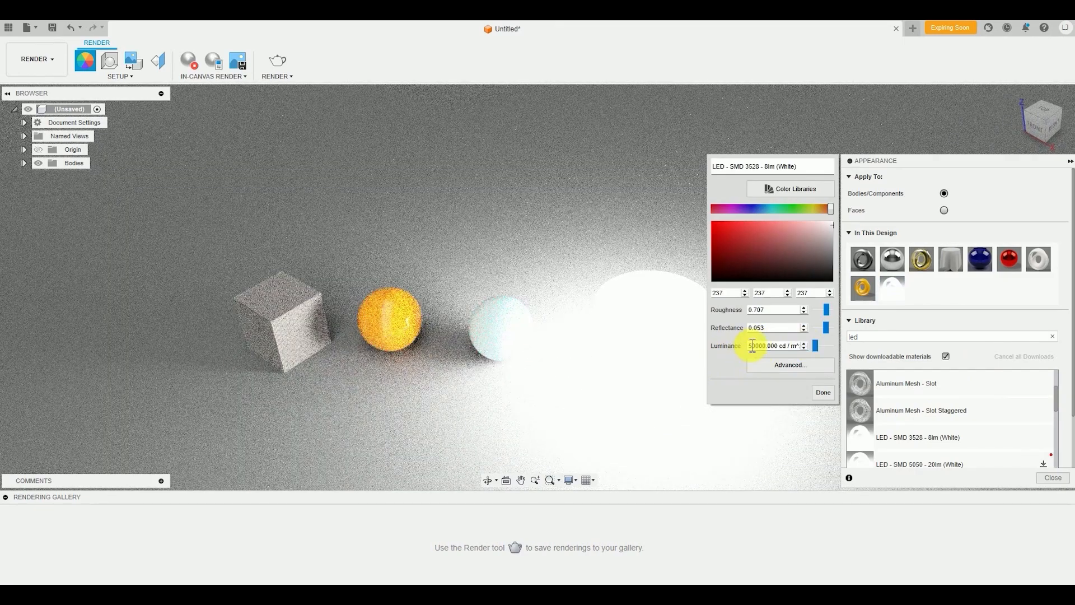
Lower the luminance of the cylinder's white LED appearance to 5000 cd/m² and finish editing it
{"action": "left_click_drag", "start_coordinate": [753, 345], "coordinate": [745, 346]}
{"action": "type", "text": "10"}
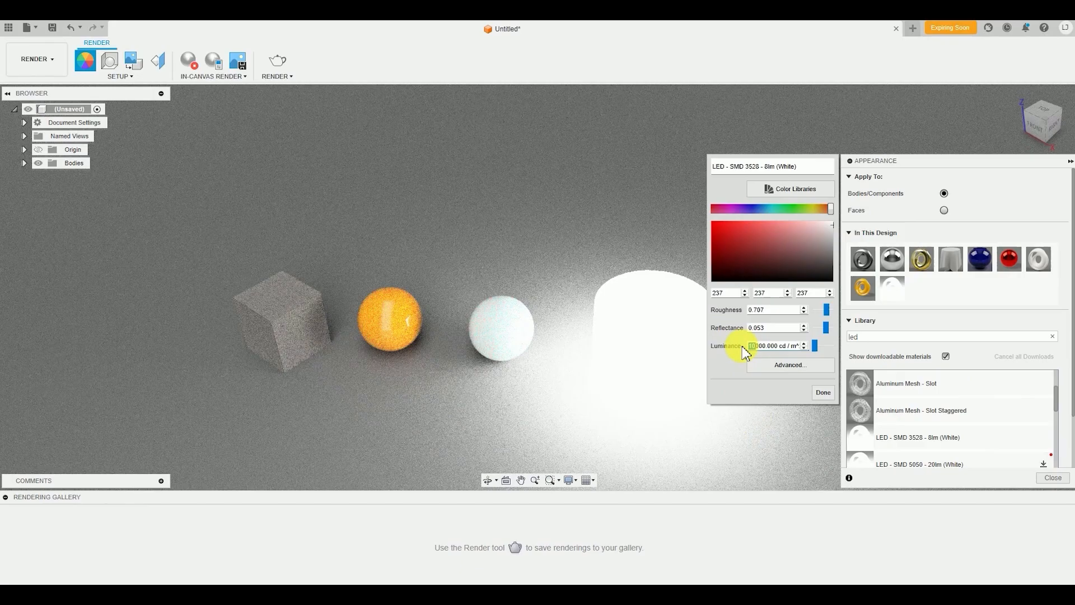
{"action": "type", "text": "5"}
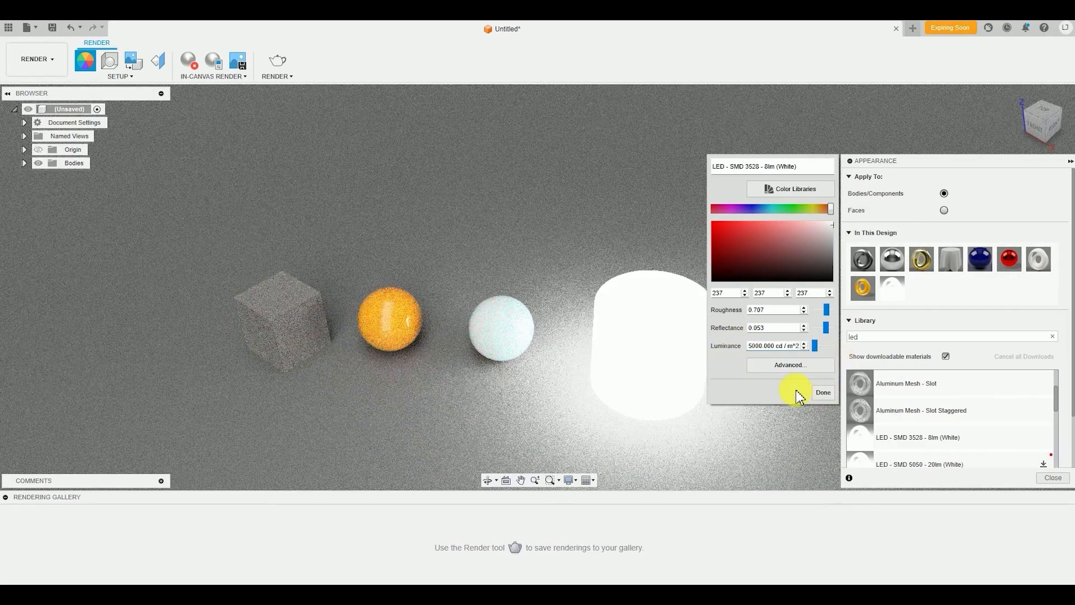
{"action": "left_click", "coordinate": [823, 393]}
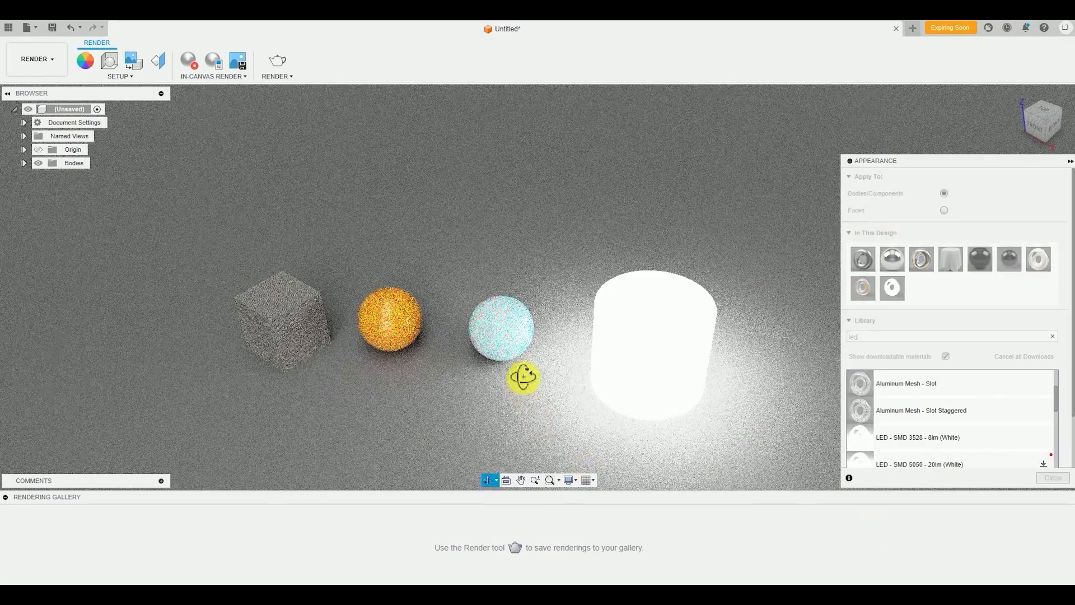
View the glowing cylinder scene from other angles, leave the Appearance command and stop the in-canvas render
{"action": "middle_click_drag", "start_coordinate": [523, 377], "coordinate": [759, 308], "text": "shift"}
{"action": "scroll", "coordinate": [634, 382], "scroll_direction": "down", "scroll_amount": 2}
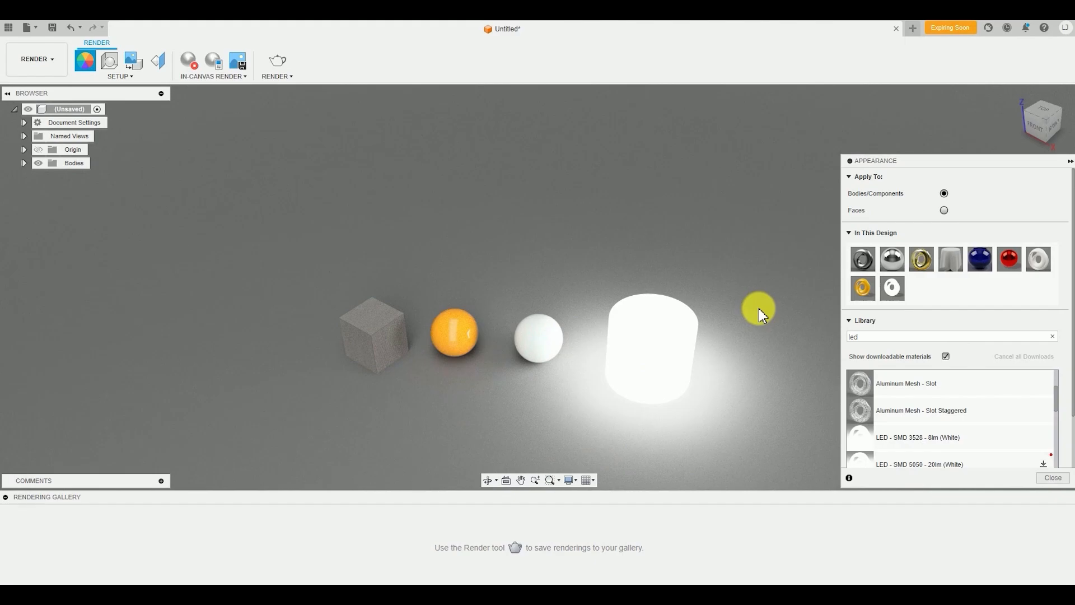
{"action": "left_click_drag", "start_coordinate": [860, 411], "coordinate": [480, 405]}
{"action": "middle_click_drag", "start_coordinate": [480, 406], "coordinate": [545, 399], "text": "shift"}
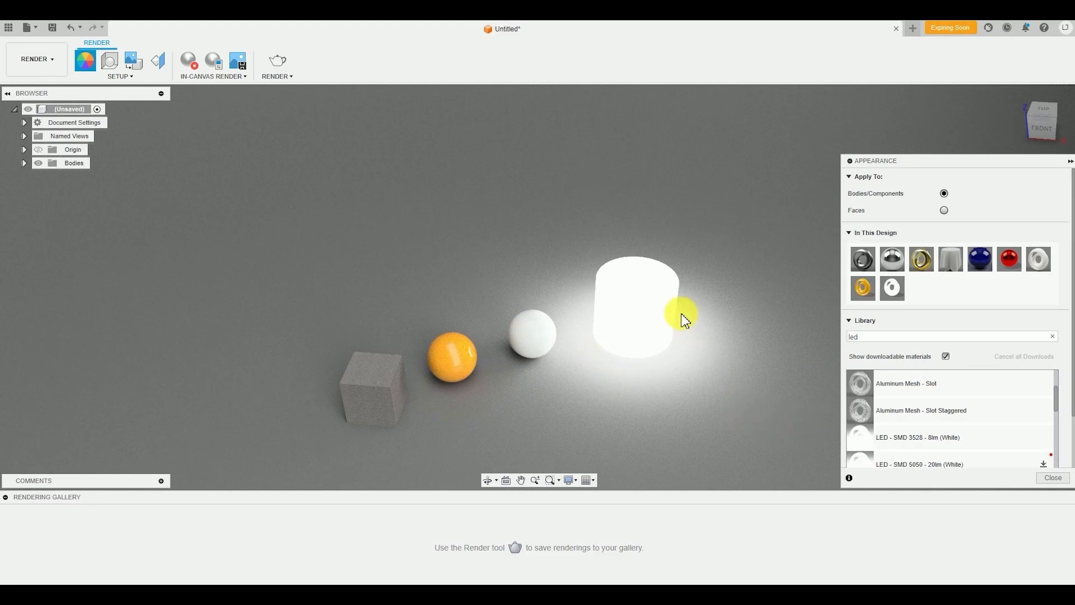
{"action": "key", "text": "Escape"}
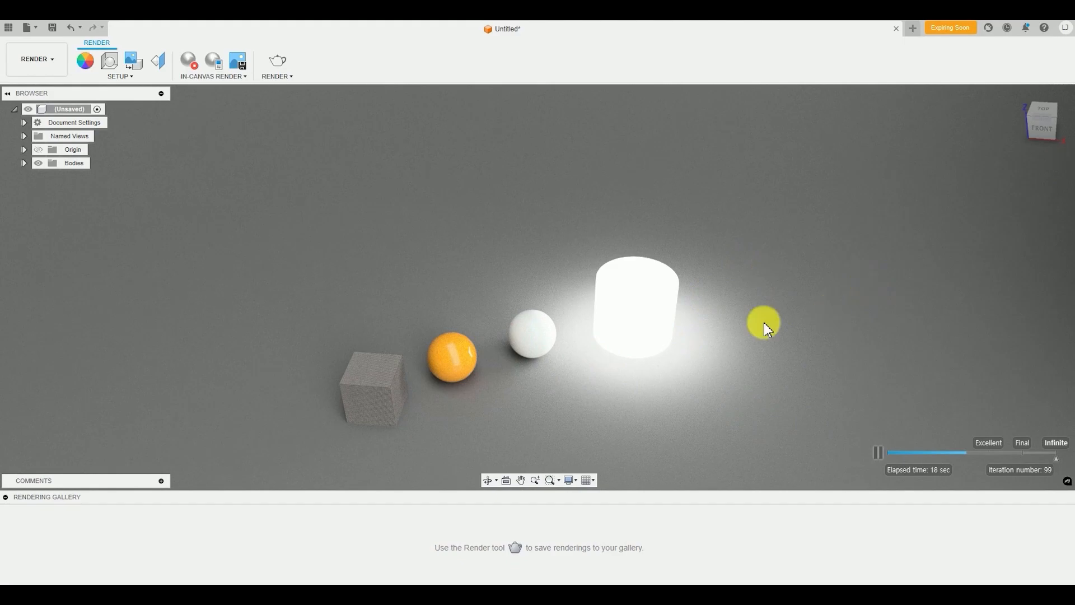
{"action": "left_click", "coordinate": [194, 73]}
{"action": "middle_click_drag", "start_coordinate": [493, 380], "coordinate": [523, 362], "text": "shift"}
{"action": "middle_click_drag", "start_coordinate": [694, 327], "coordinate": [689, 341], "text": "shift"}
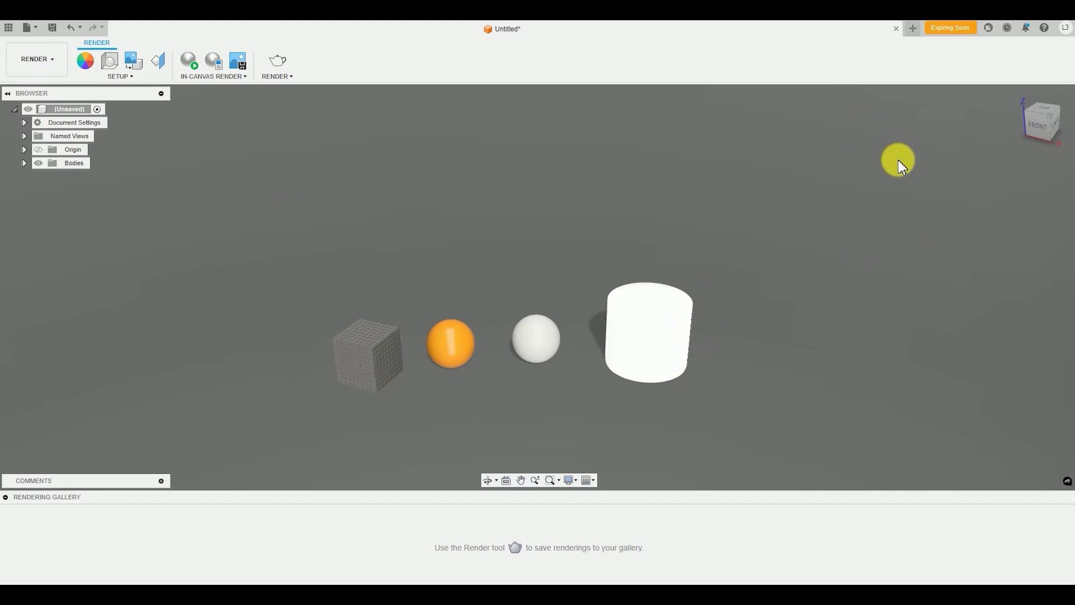
Create a new empty design document alongside the sphere, box and cylinder scene
{"action": "left_click", "coordinate": [913, 29]}
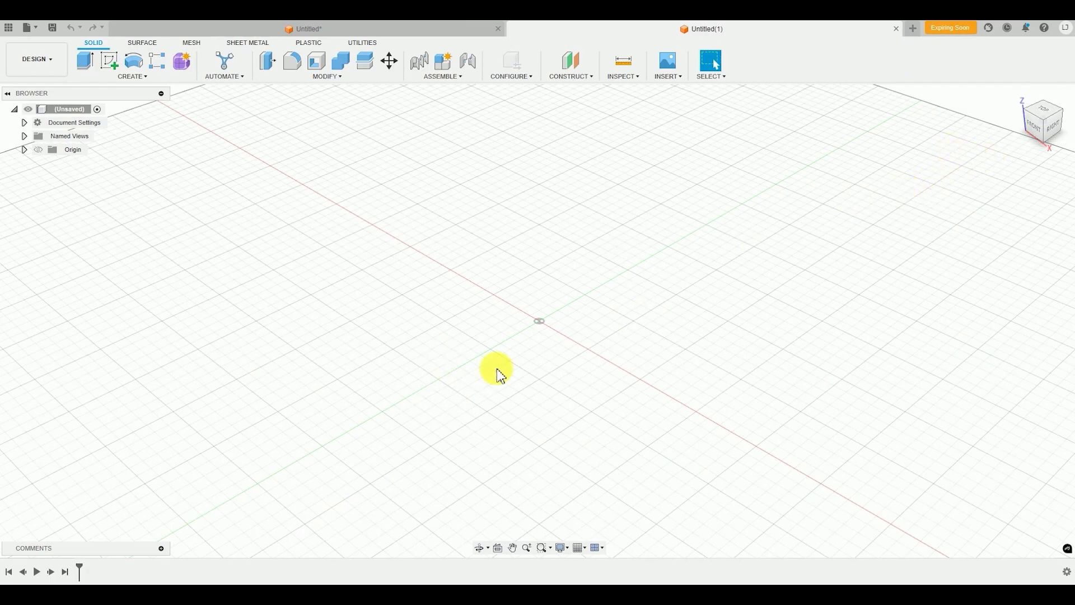
{"action": "middle_click_drag", "start_coordinate": [561, 409], "coordinate": [553, 441]}
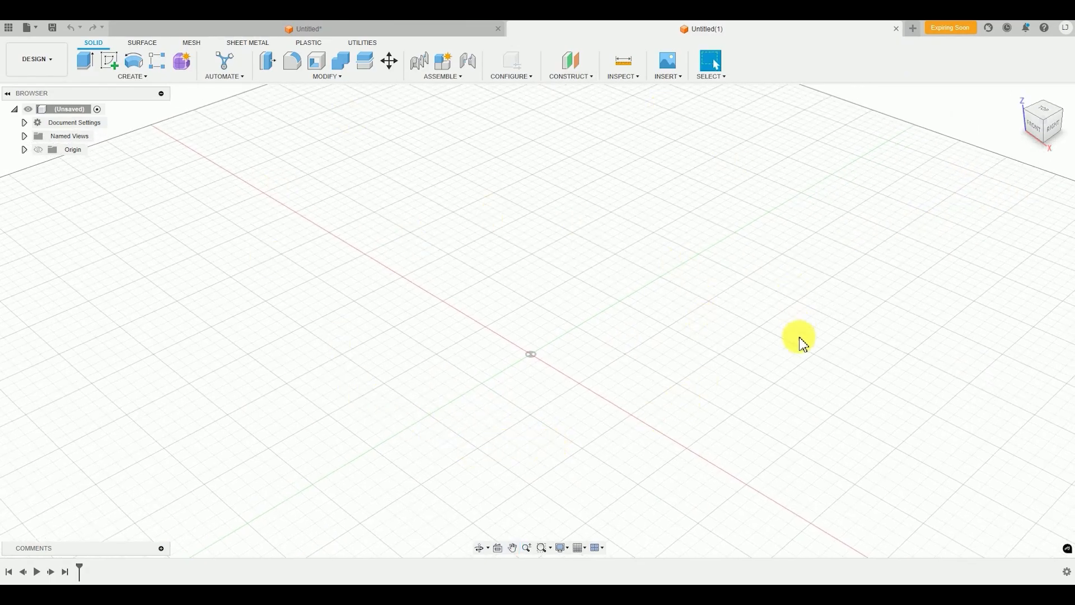
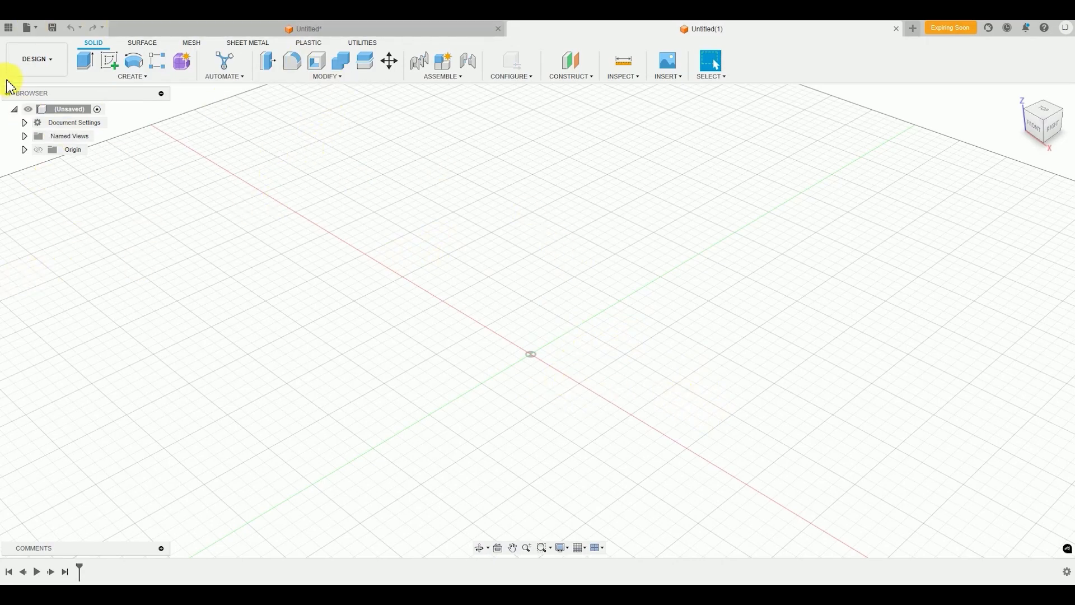
Start a new sketch on the horizontal ground plane at the origin
{"action": "left_click", "coordinate": [132, 76]}
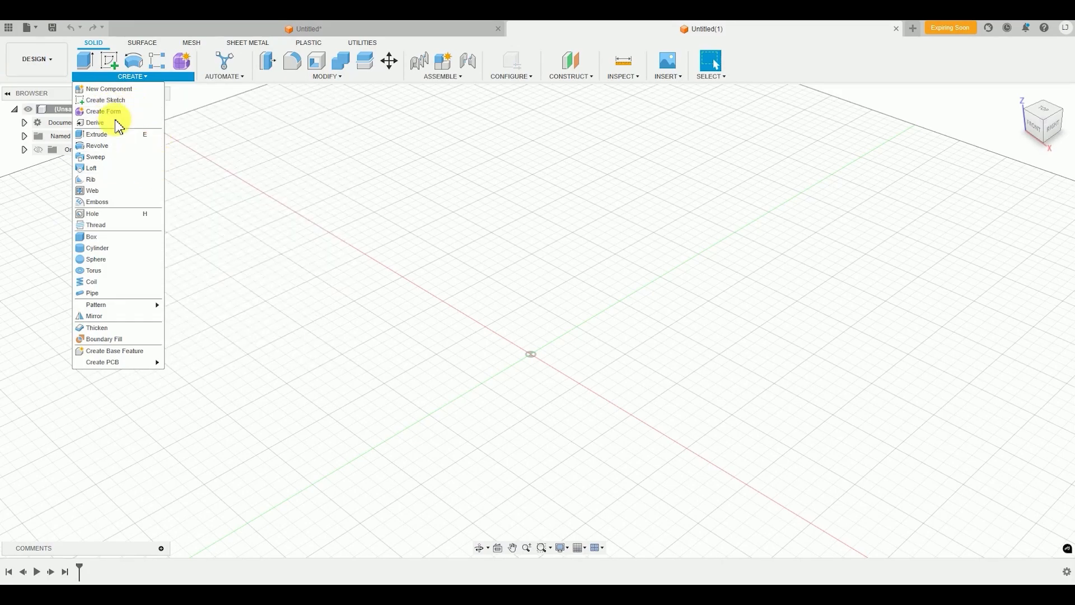
{"action": "left_click", "coordinate": [112, 105]}
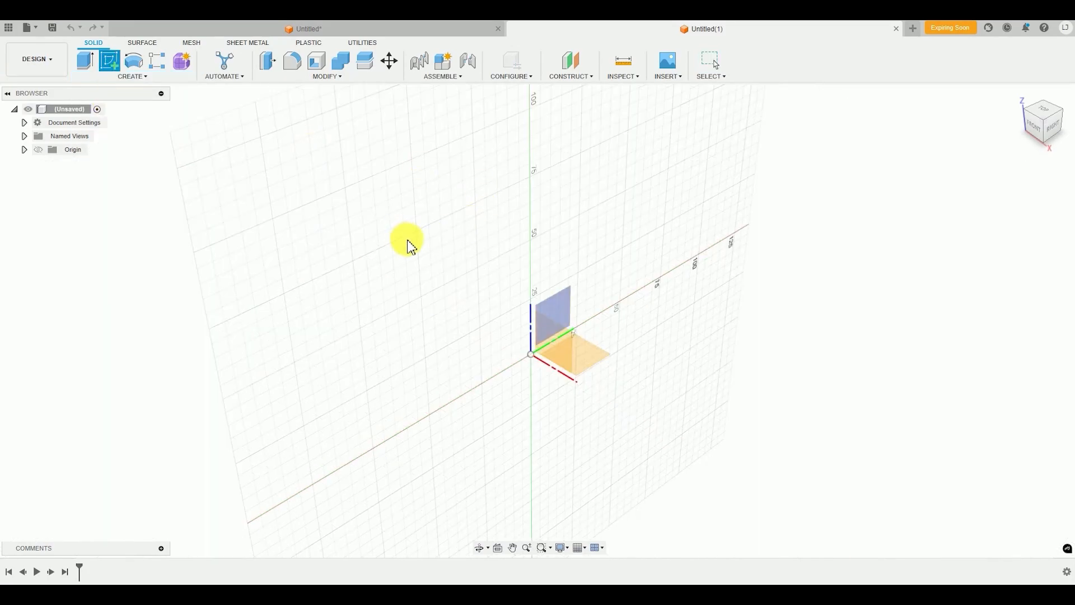
{"action": "left_click", "coordinate": [587, 357]}
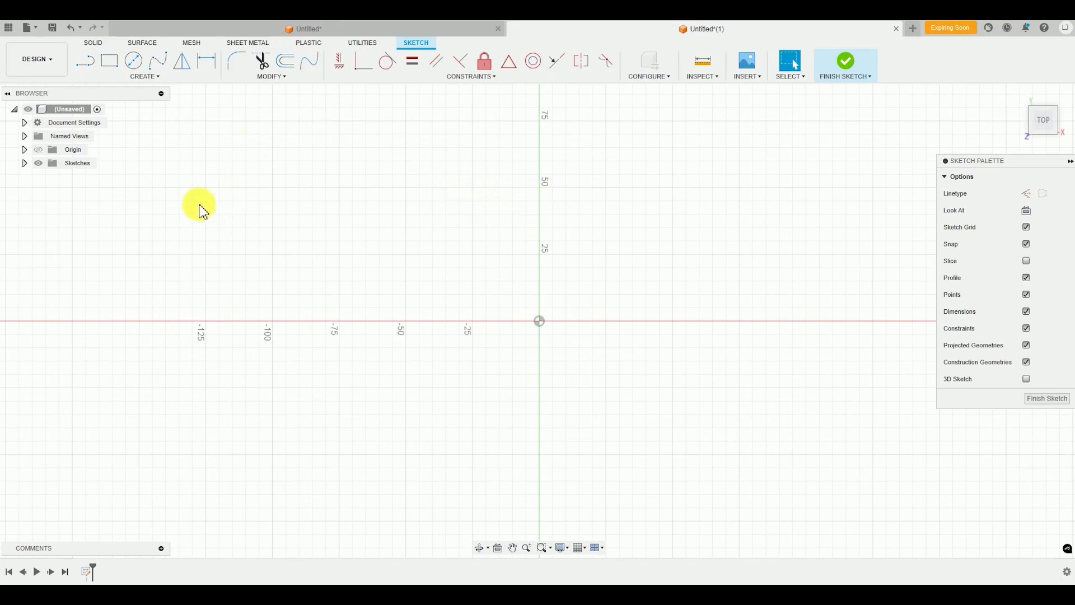
Sketch a center-diameter circle about 121 mm in diameter, centred on the origin
{"action": "left_click", "coordinate": [136, 78]}
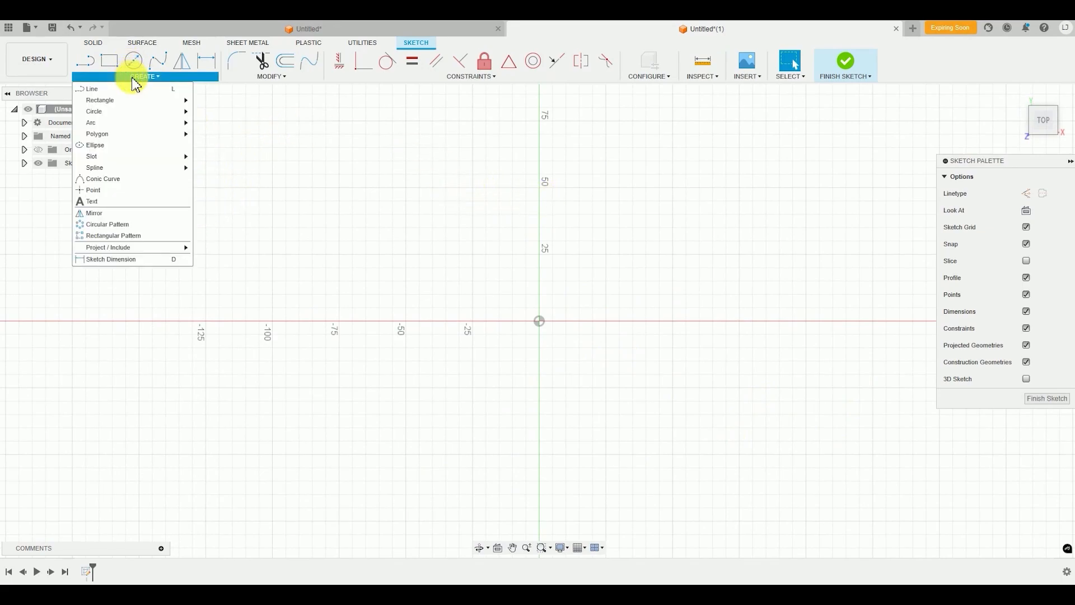
{"action": "mouse_move", "coordinate": [135, 115]}
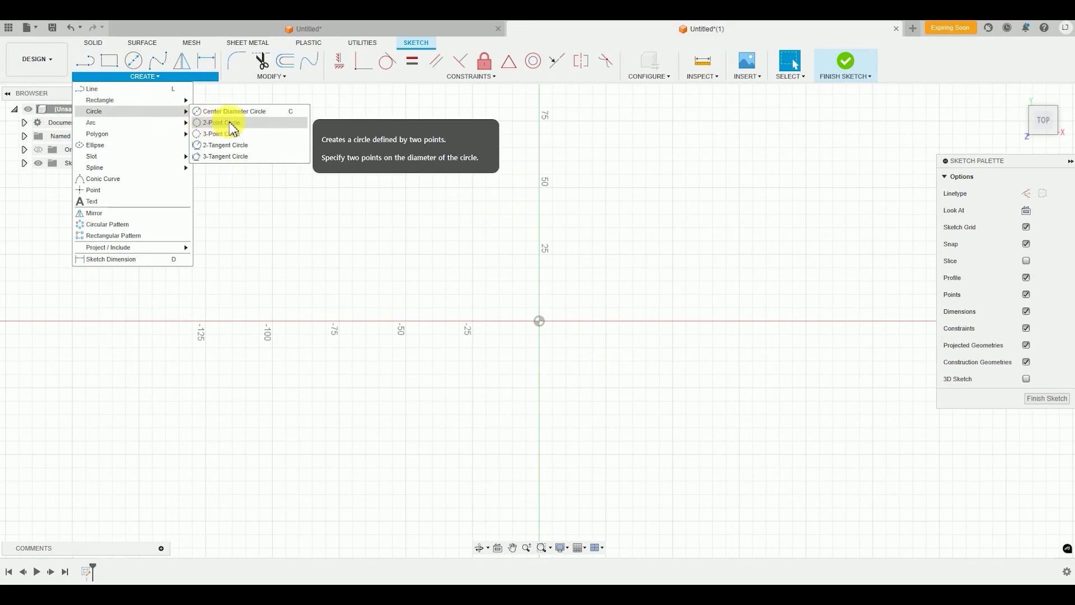
{"action": "left_click", "coordinate": [274, 120]}
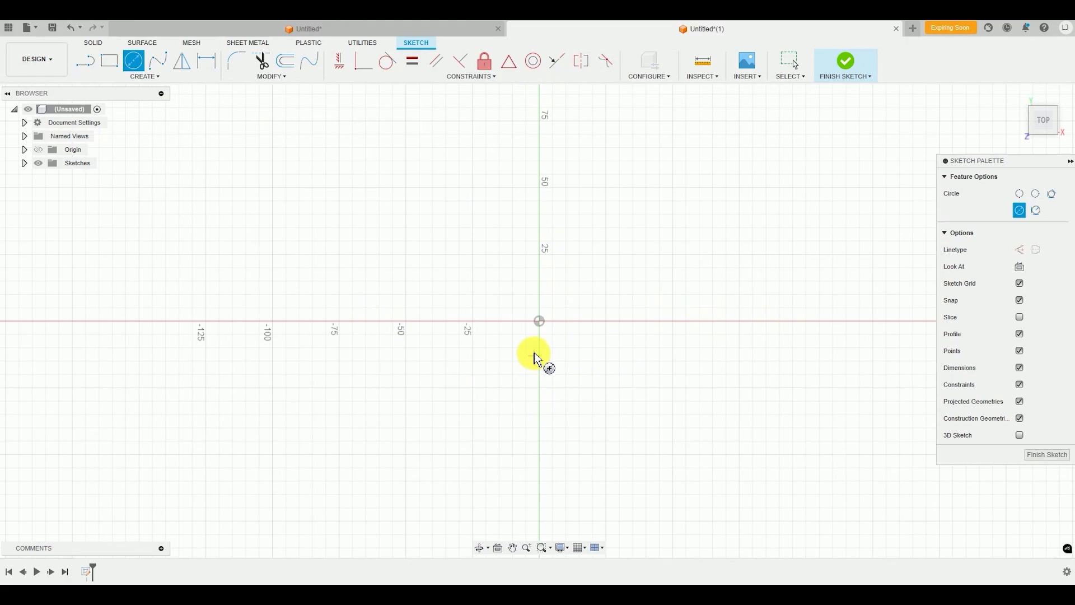
{"action": "left_click", "coordinate": [540, 321]}
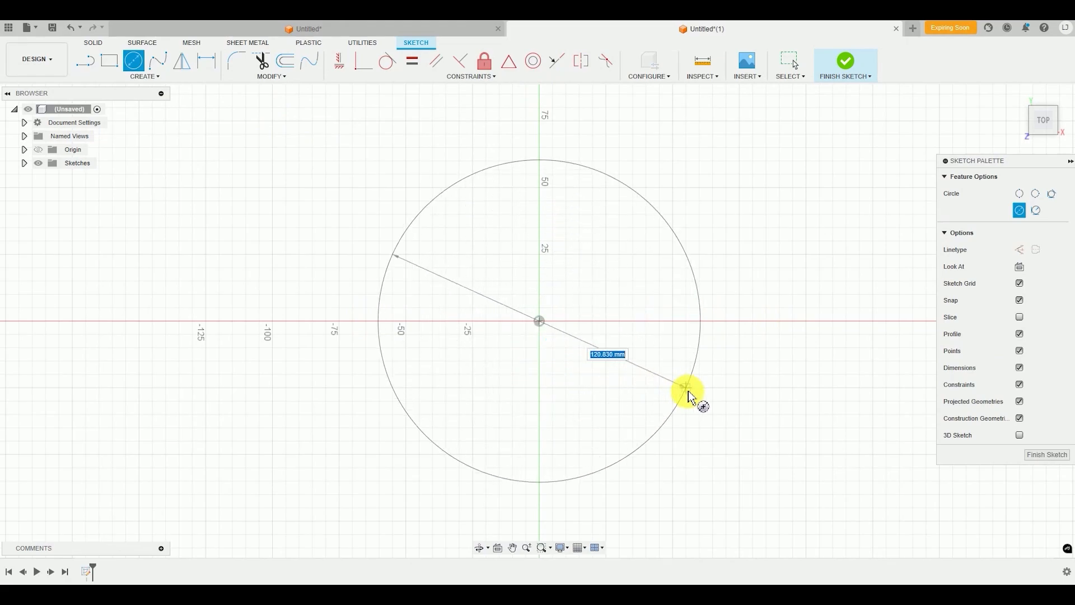
{"action": "left_click", "coordinate": [689, 391]}
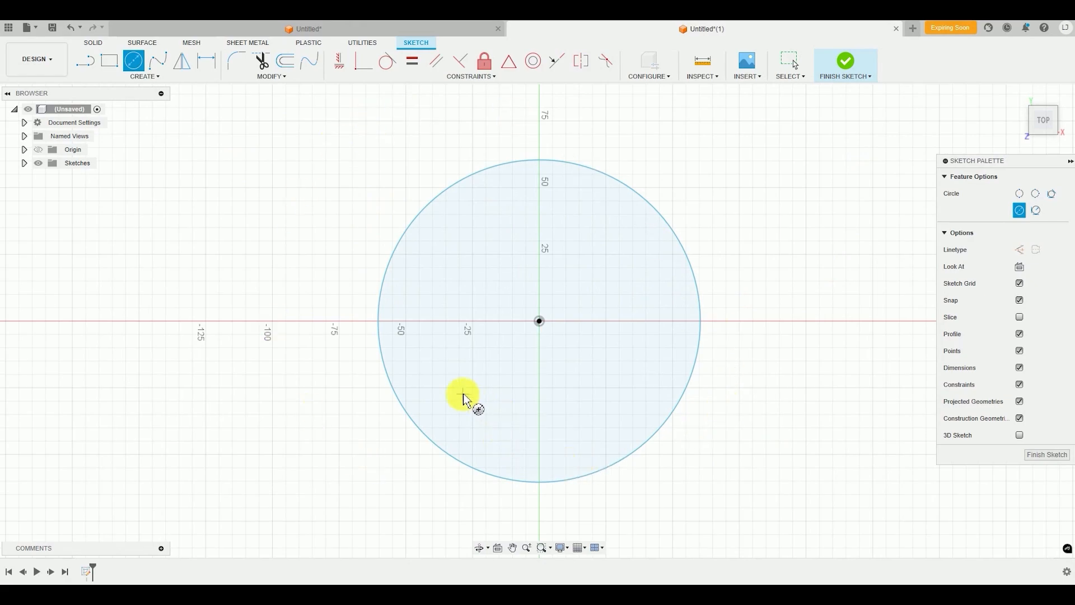
Dimension the circle's diameter to 50 mm and finish the sketch
{"action": "left_click", "coordinate": [144, 77]}
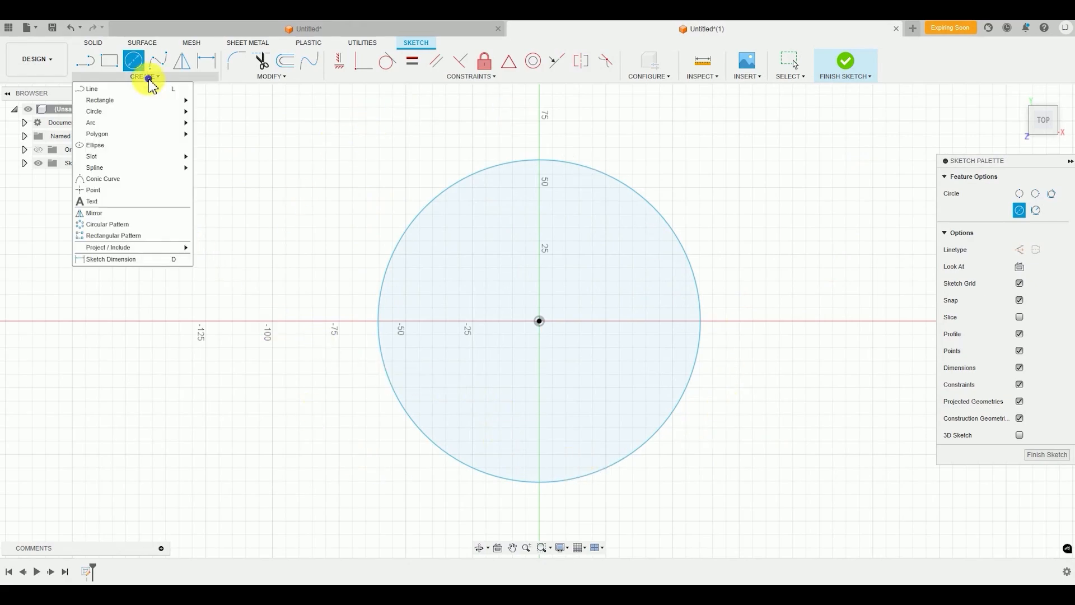
{"action": "left_click", "coordinate": [129, 262]}
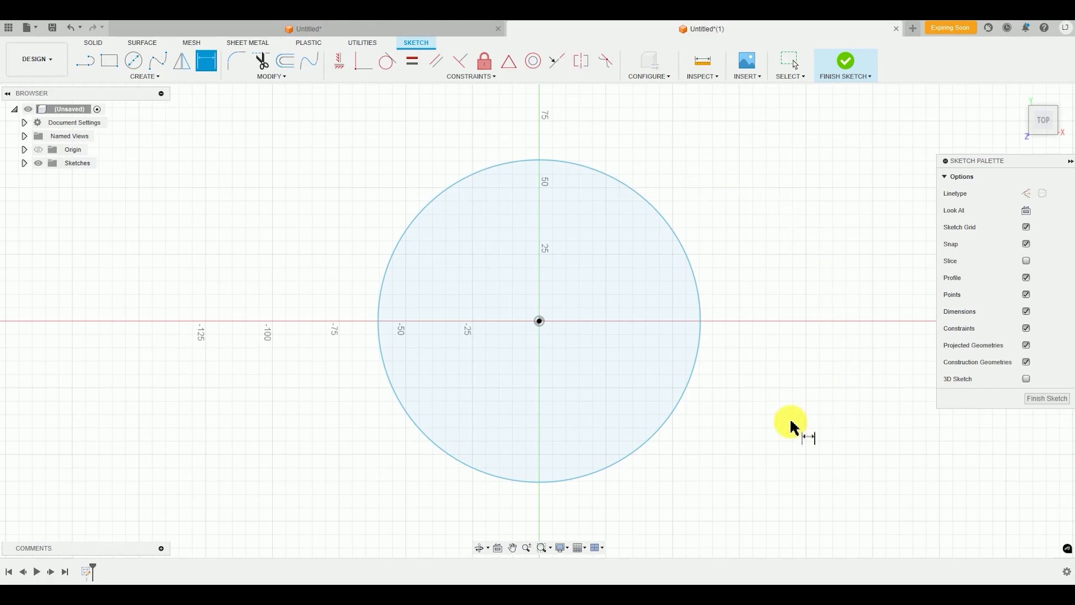
{"action": "left_click", "coordinate": [697, 285]}
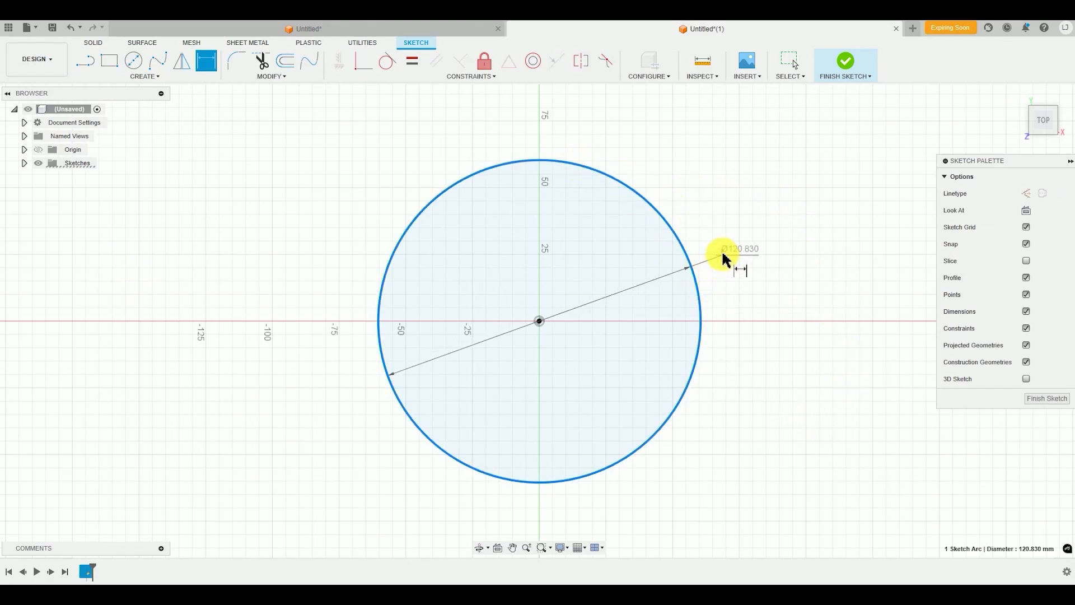
{"action": "left_click", "coordinate": [729, 251]}
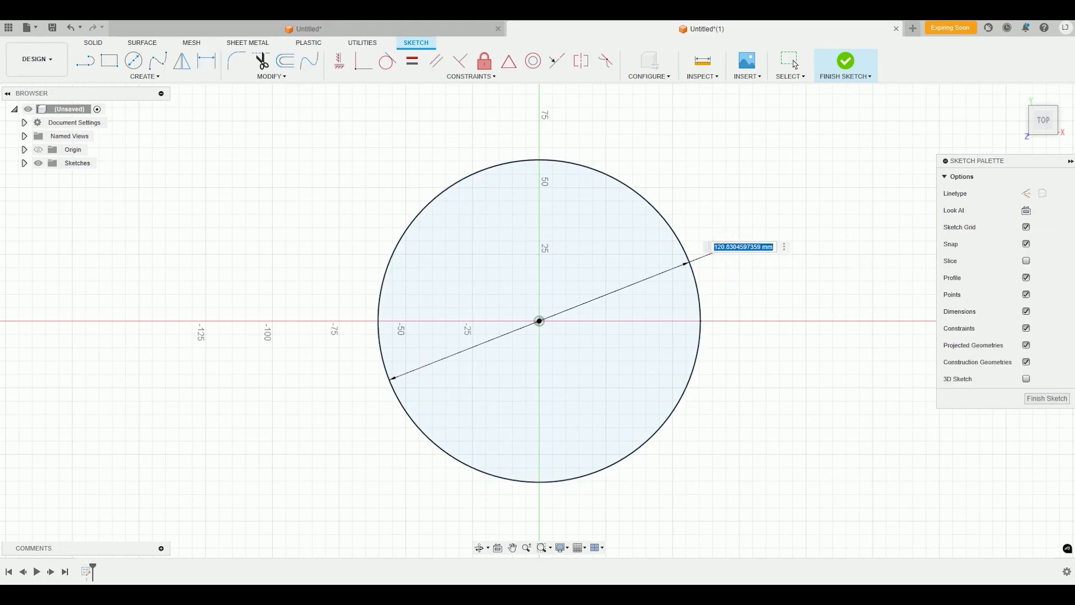
{"action": "type", "text": "50"}
{"action": "key", "text": "Return"}
{"action": "left_click", "coordinate": [765, 346]}
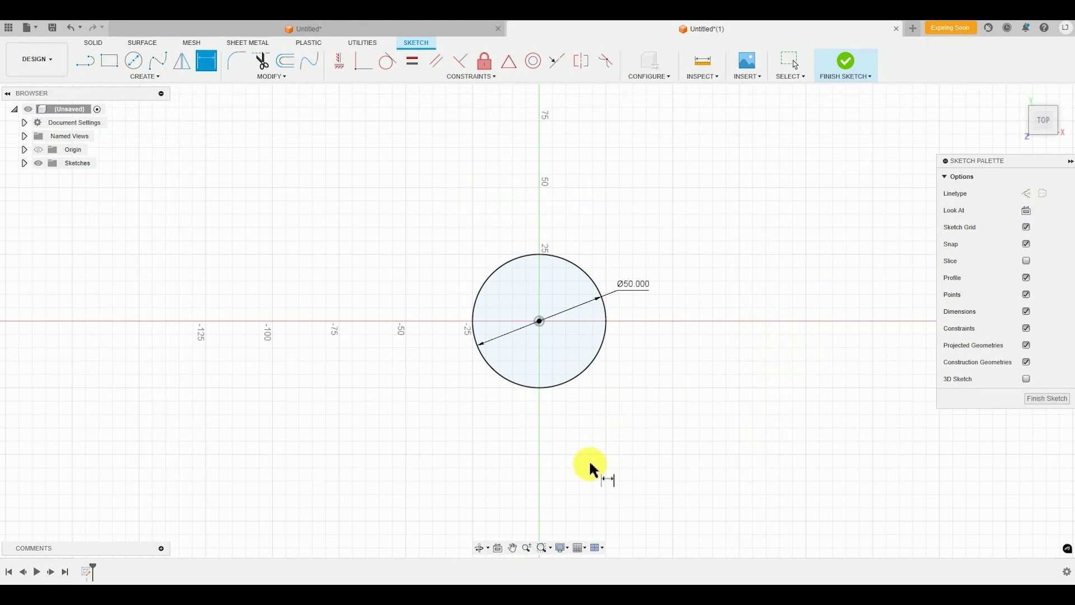
{"action": "scroll", "coordinate": [591, 468], "scroll_direction": "up", "scroll_amount": 3}
{"action": "scroll", "coordinate": [678, 448], "scroll_direction": "down", "scroll_amount": 1}
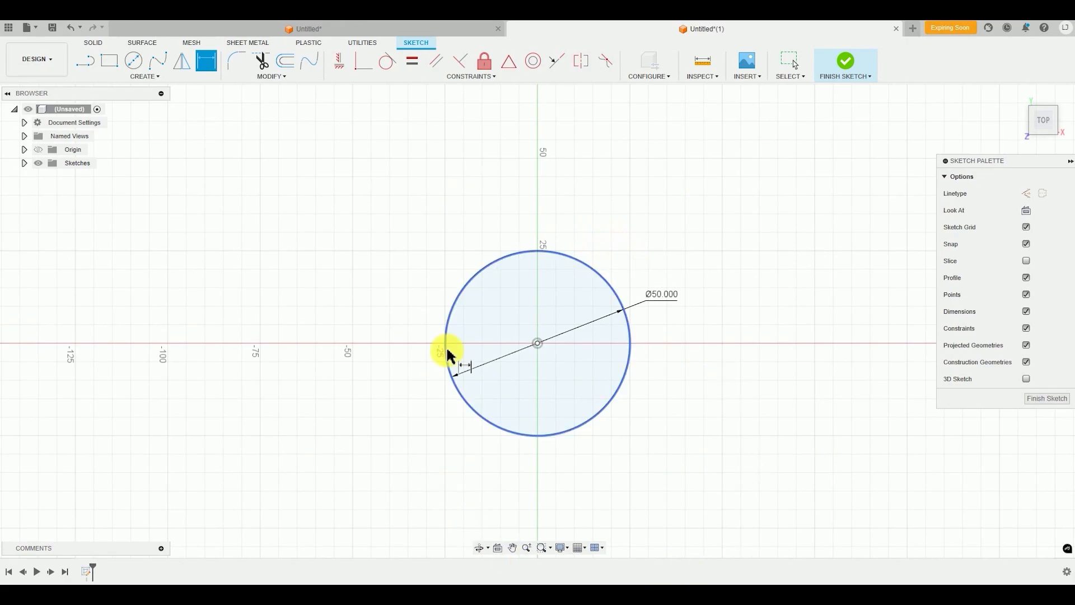
{"action": "middle_click_drag", "start_coordinate": [775, 345], "coordinate": [770, 312]}
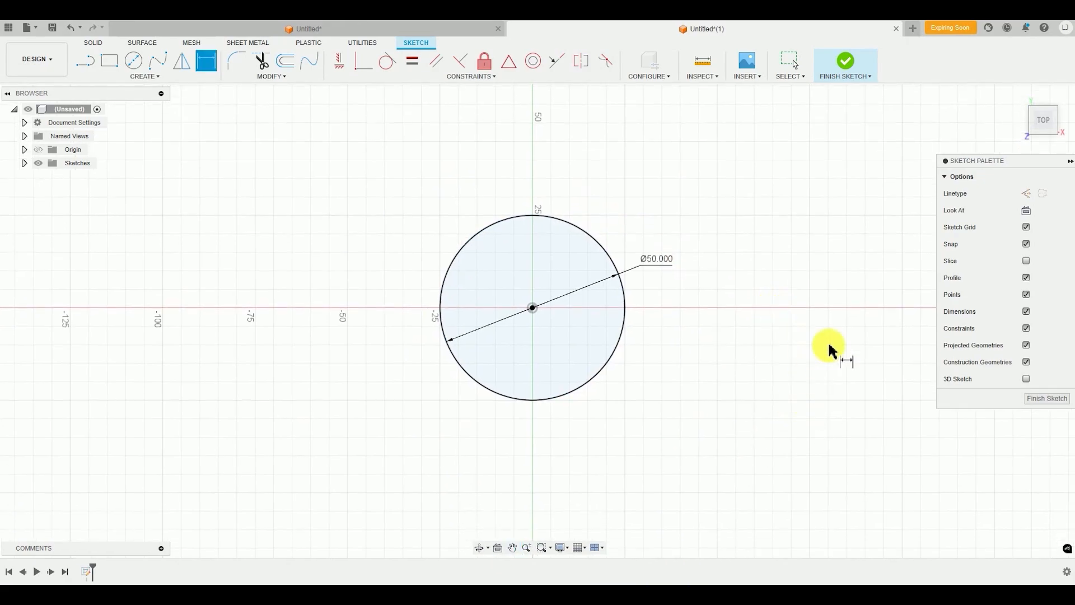
{"action": "left_click", "coordinate": [852, 66]}
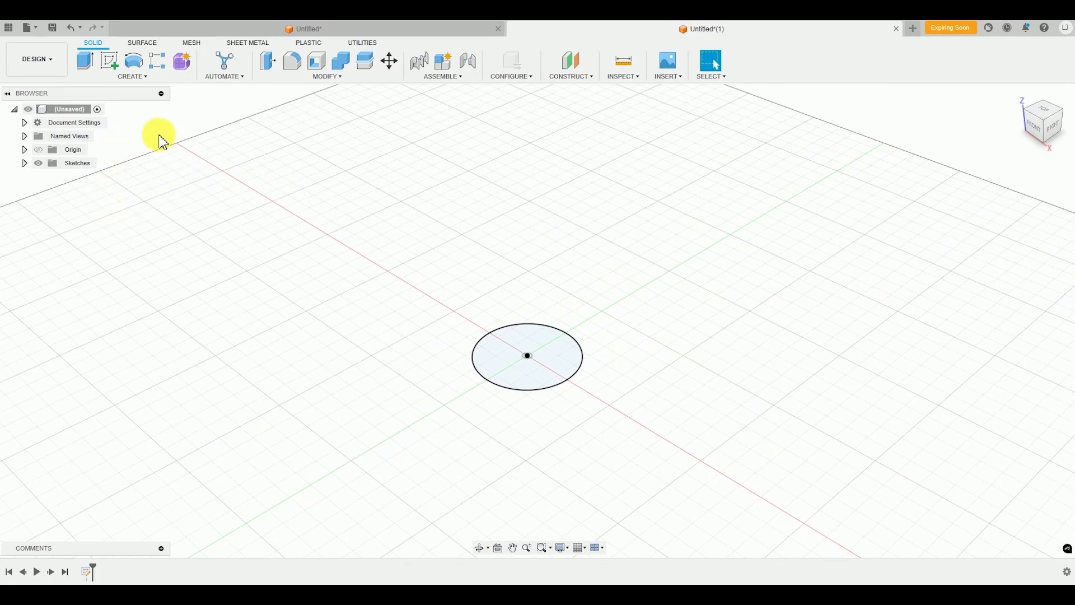
Start extruding the circular profile upward as a new body with a distance of 80 mm
{"action": "left_click", "coordinate": [137, 78]}
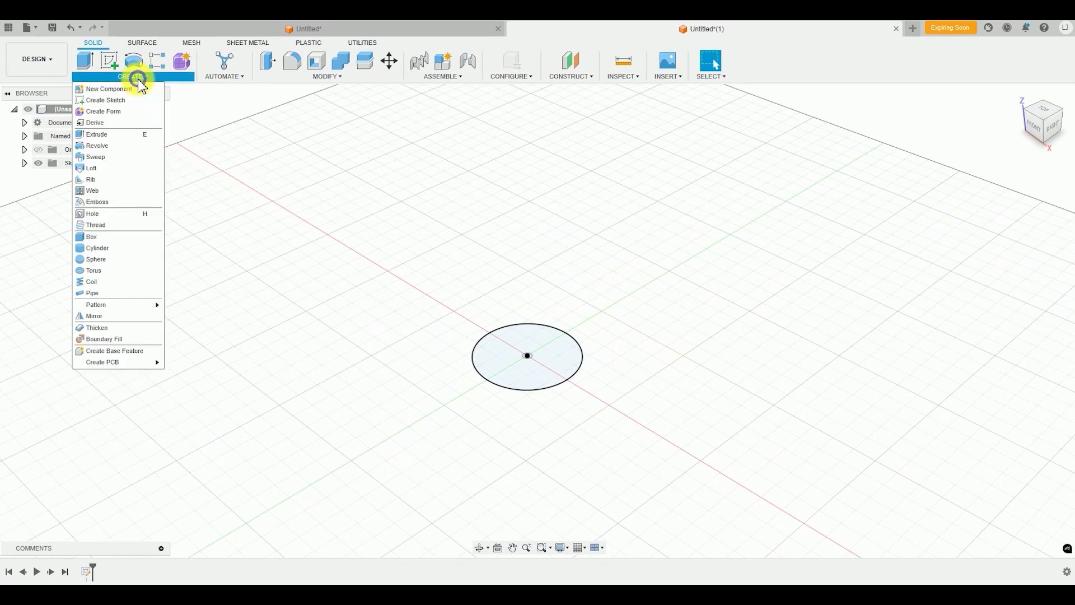
{"action": "left_click", "coordinate": [140, 142]}
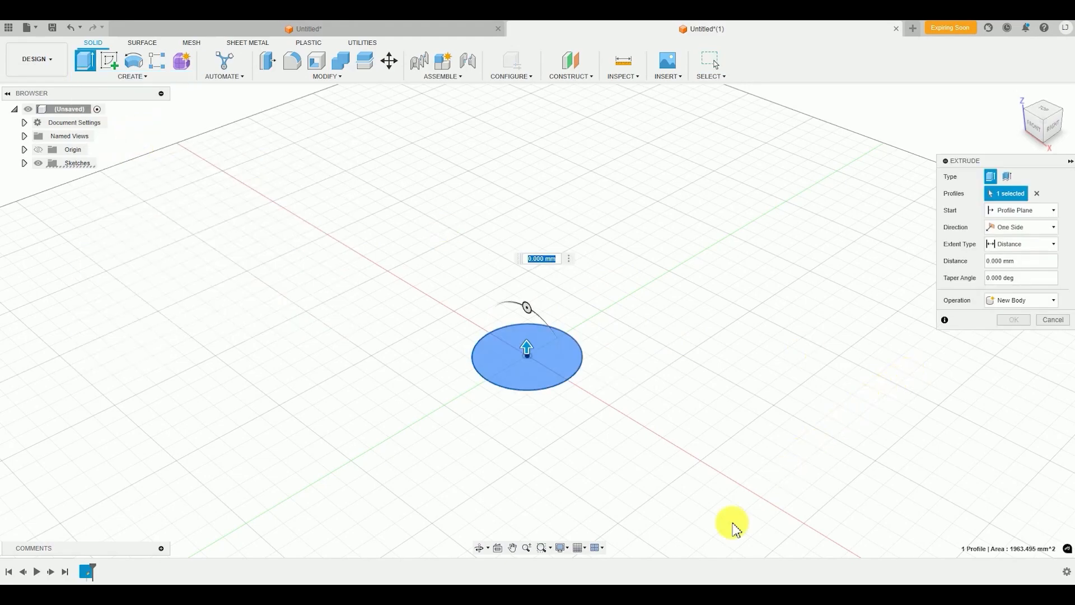
{"action": "middle_click_drag", "start_coordinate": [587, 478], "coordinate": [578, 522]}
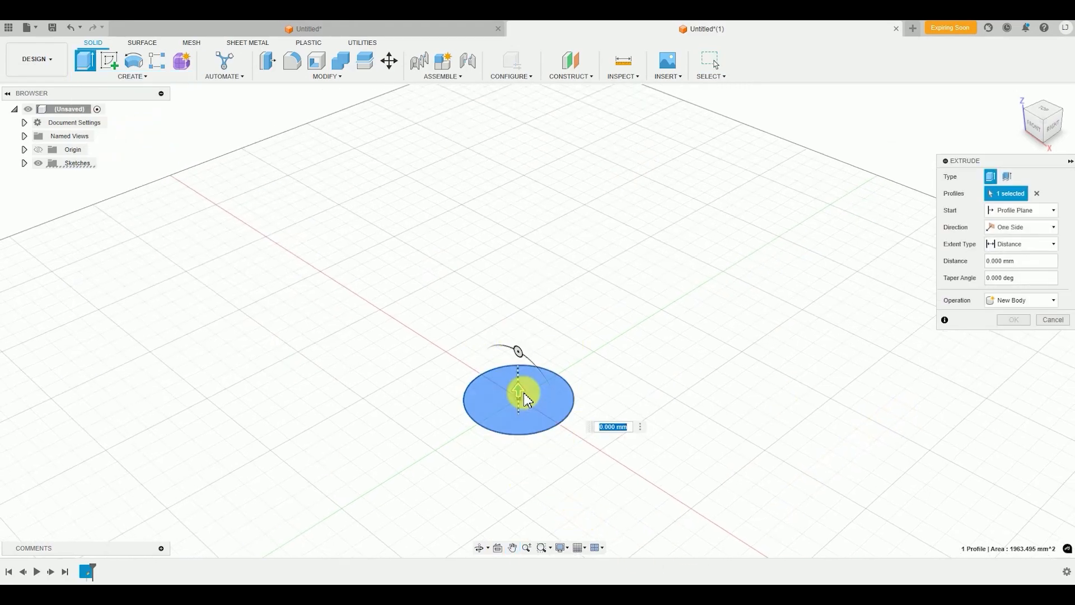
{"action": "left_click_drag", "start_coordinate": [519, 391], "coordinate": [530, 219]}
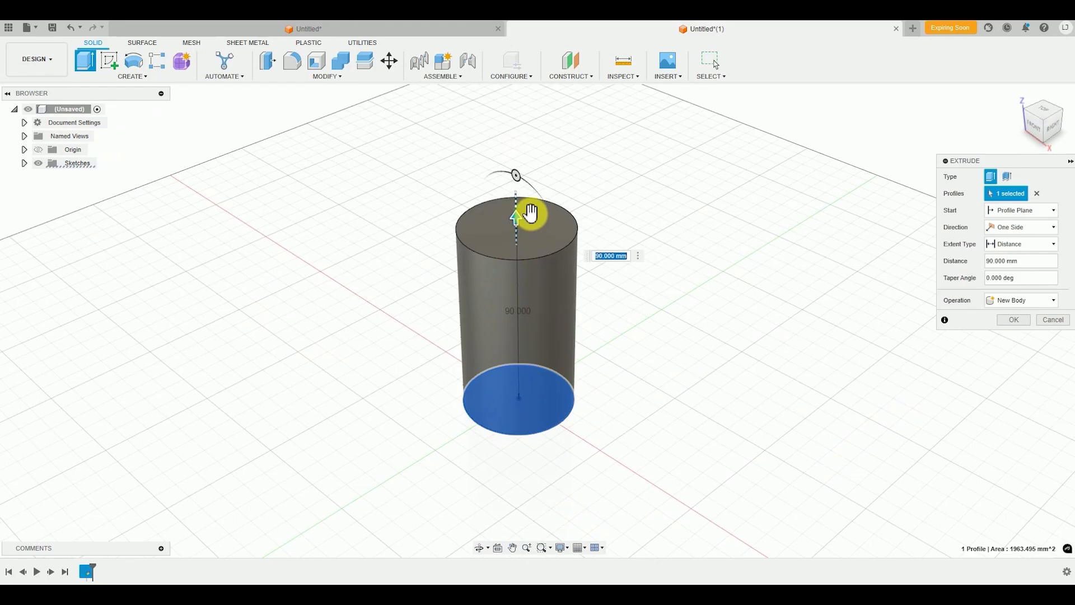
{"action": "scroll", "coordinate": [601, 438], "scroll_direction": "down", "scroll_amount": 1}
{"action": "middle_click_drag", "start_coordinate": [596, 433], "coordinate": [591, 401], "text": "shift"}
{"action": "scroll", "coordinate": [560, 274], "scroll_direction": "up", "scroll_amount": 2}
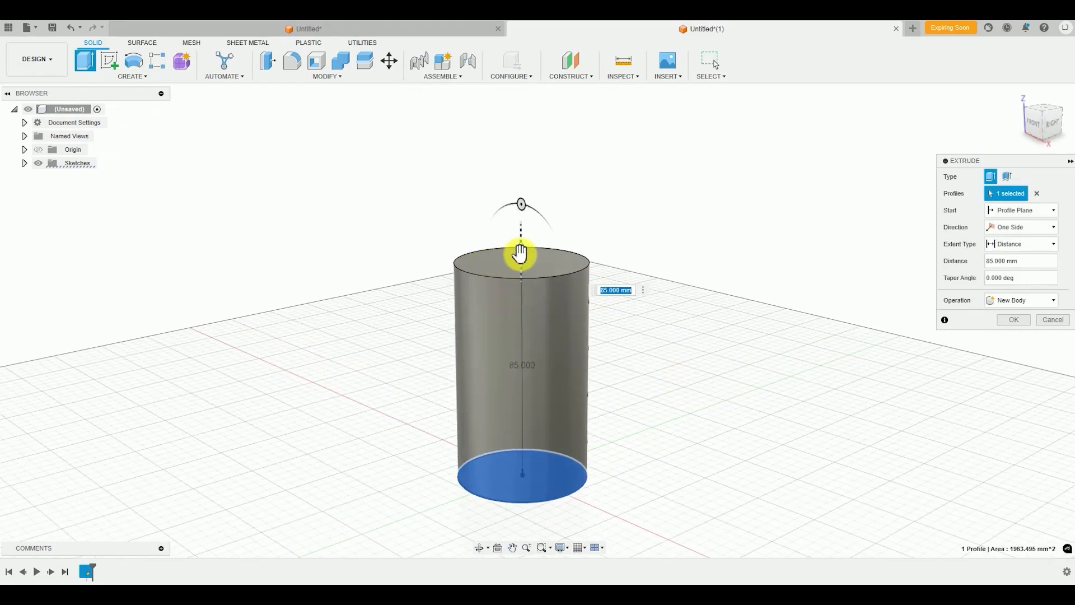
{"action": "left_click_drag", "start_coordinate": [519, 254], "coordinate": [519, 263]}
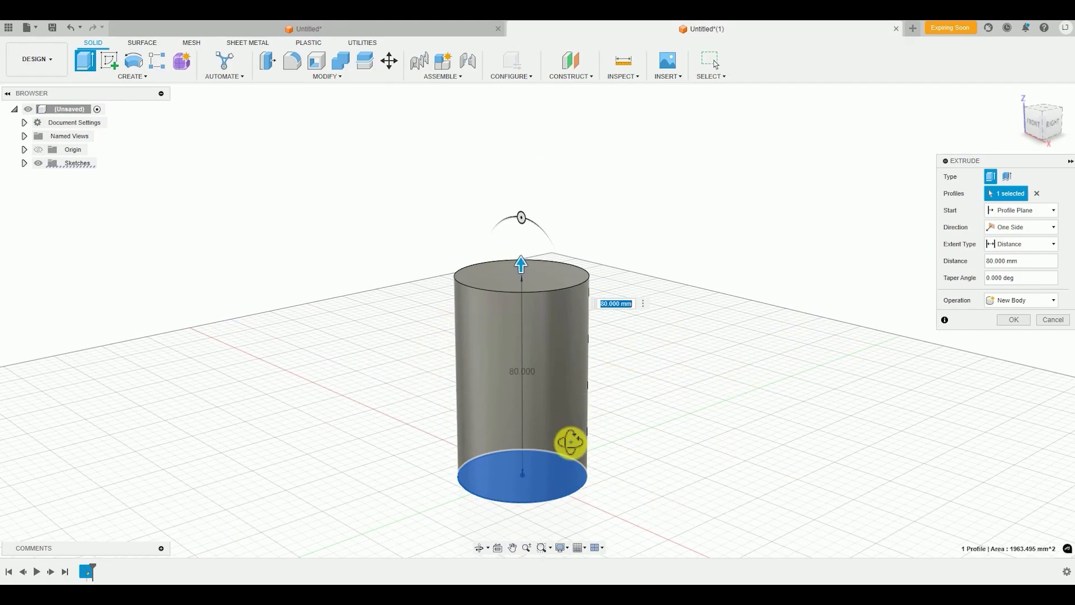
Give the extrusion an outward taper angle of 3 degrees and complete it
{"action": "mouse_move", "coordinate": [569, 444]}
{"action": "middle_mouse_down", "text": "shift"}
{"action": "mouse_move", "coordinate": [644, 457]}
{"action": "mouse_move", "coordinate": [540, 420]}
{"action": "mouse_move", "coordinate": [569, 440]}
{"action": "mouse_move", "coordinate": [561, 433]}
{"action": "middle_mouse_up", "text": "shift"}
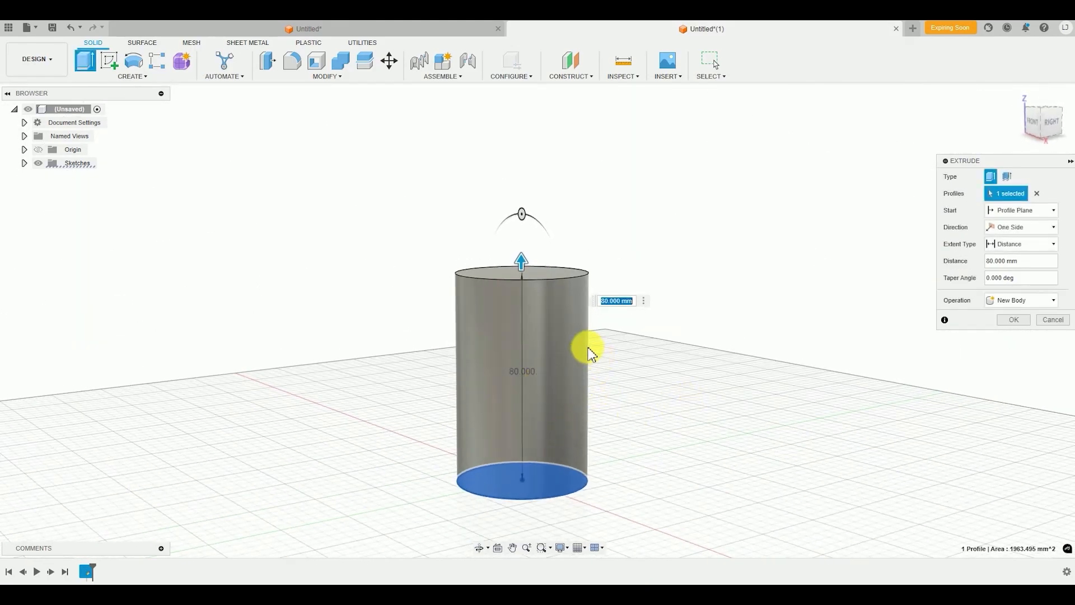
{"action": "mouse_move", "coordinate": [591, 353]}
{"action": "middle_mouse_down", "text": "shift"}
{"action": "mouse_move", "coordinate": [617, 352]}
{"action": "mouse_move", "coordinate": [605, 352]}
{"action": "middle_mouse_up", "text": "shift"}
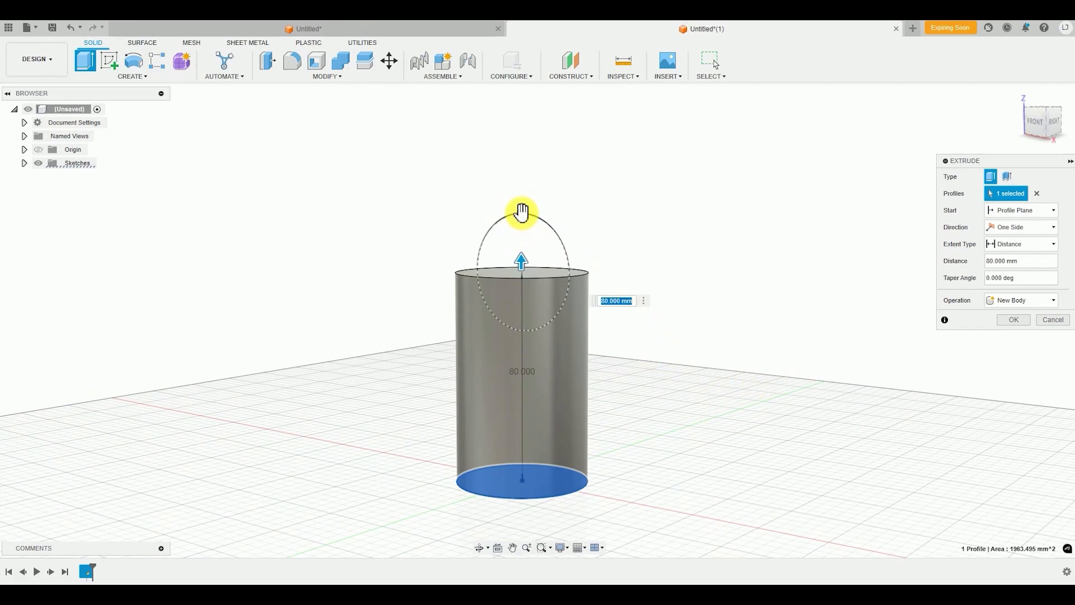
{"action": "left_click_drag", "start_coordinate": [521, 213], "coordinate": [519, 214]}
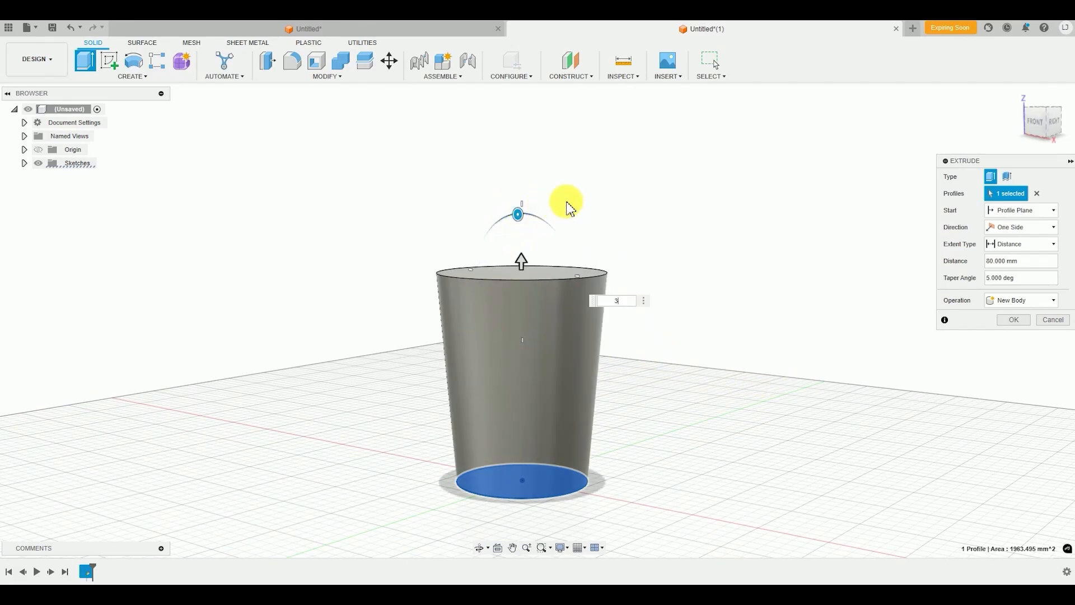
{"action": "key", "text": "Return"}
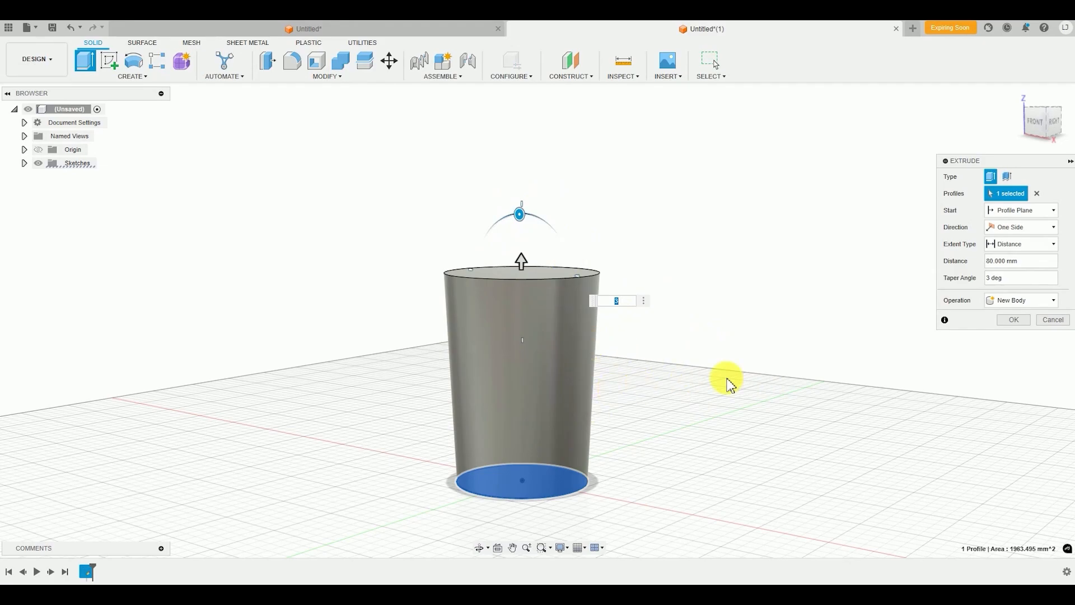
{"action": "left_click", "coordinate": [1007, 318]}
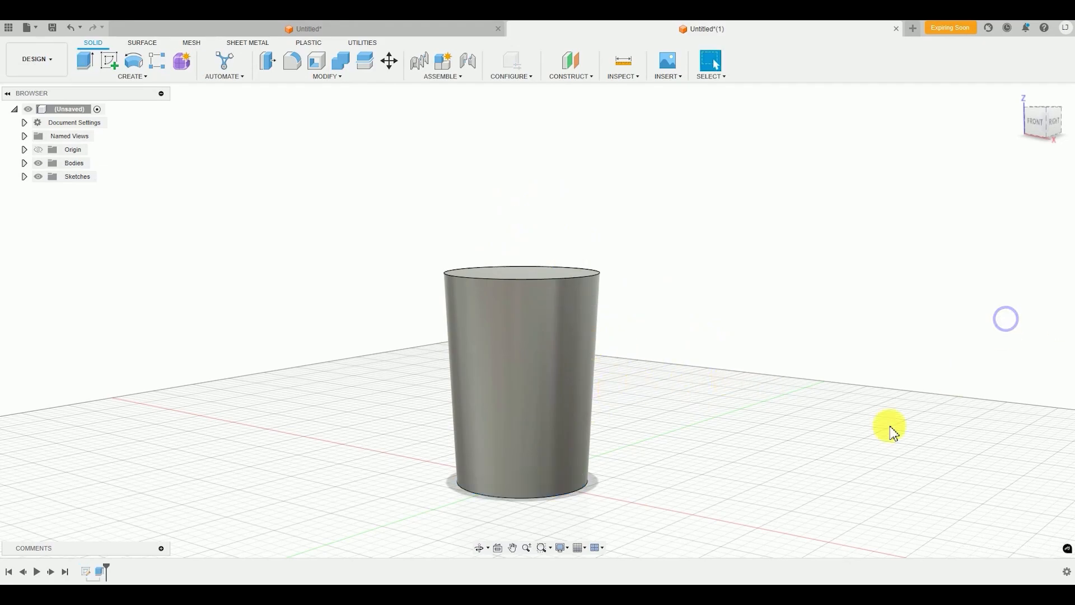
Shell the tapered body from its top face with a 1 mm inside wall thickness
{"action": "middle_click_drag", "start_coordinate": [603, 398], "coordinate": [583, 437], "text": "shift"}
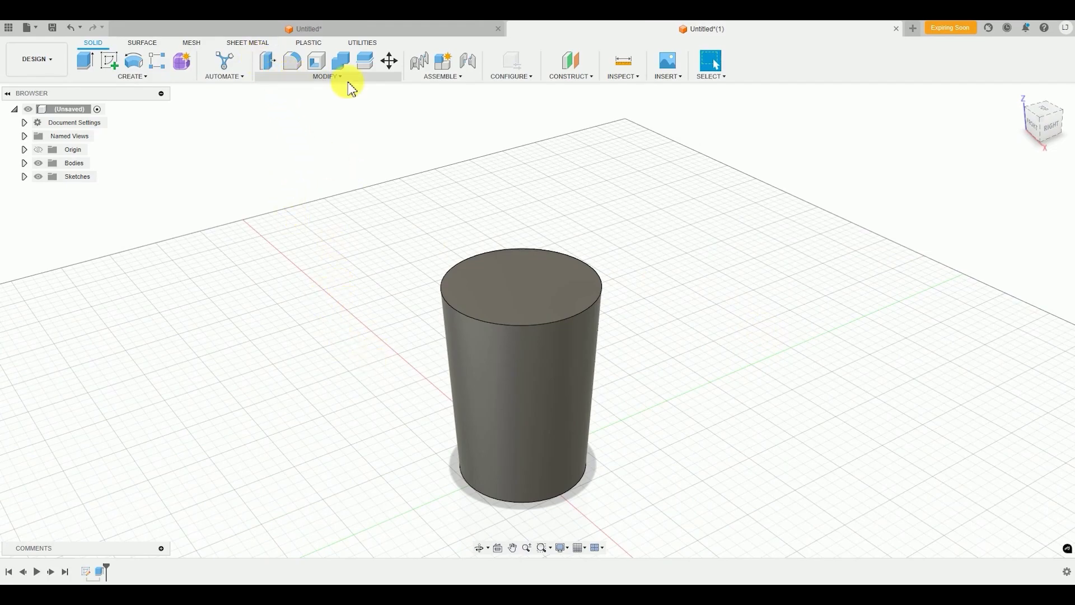
{"action": "left_click", "coordinate": [318, 78]}
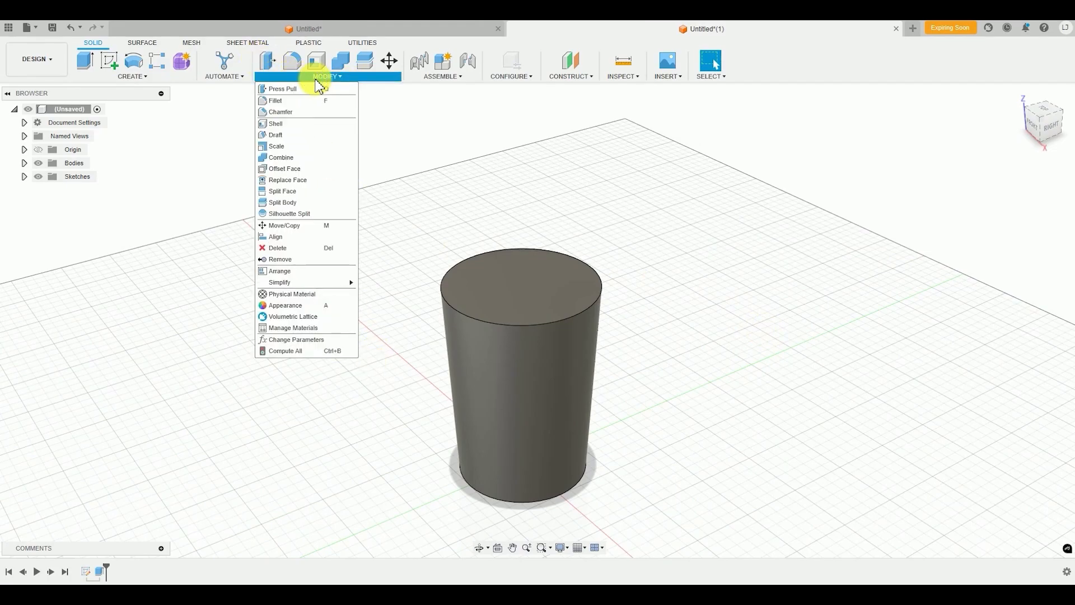
{"action": "left_click", "coordinate": [287, 127]}
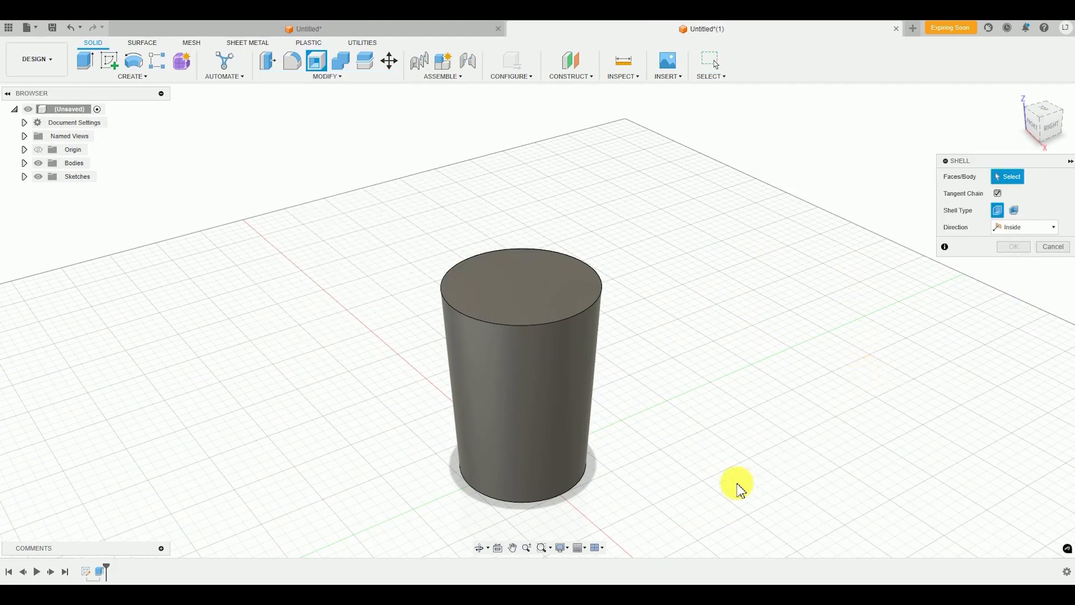
{"action": "middle_click_drag", "start_coordinate": [737, 483], "coordinate": [747, 457]}
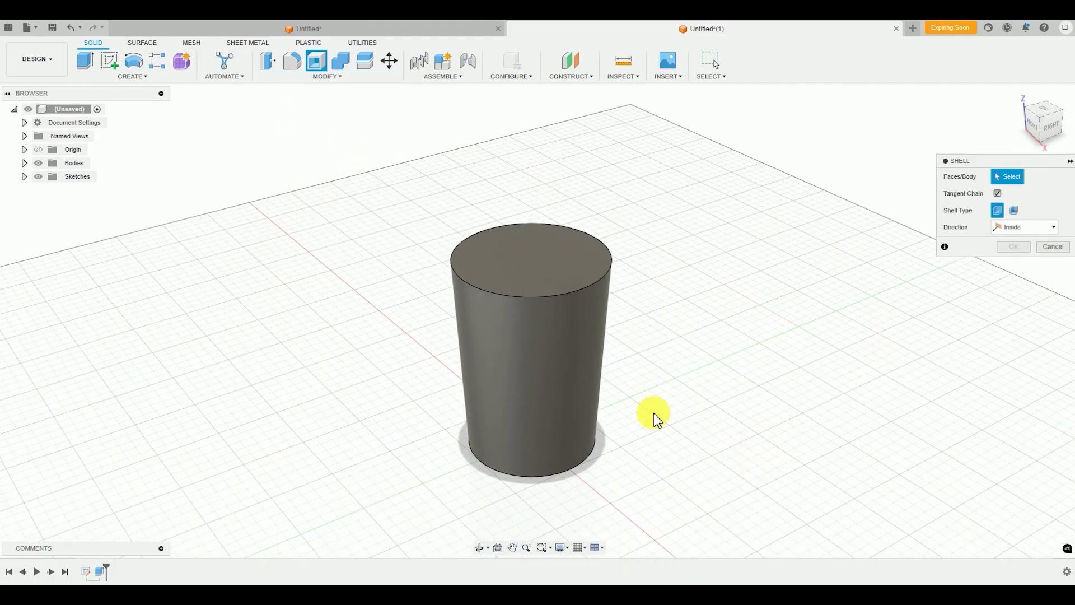
{"action": "left_click", "coordinate": [527, 261]}
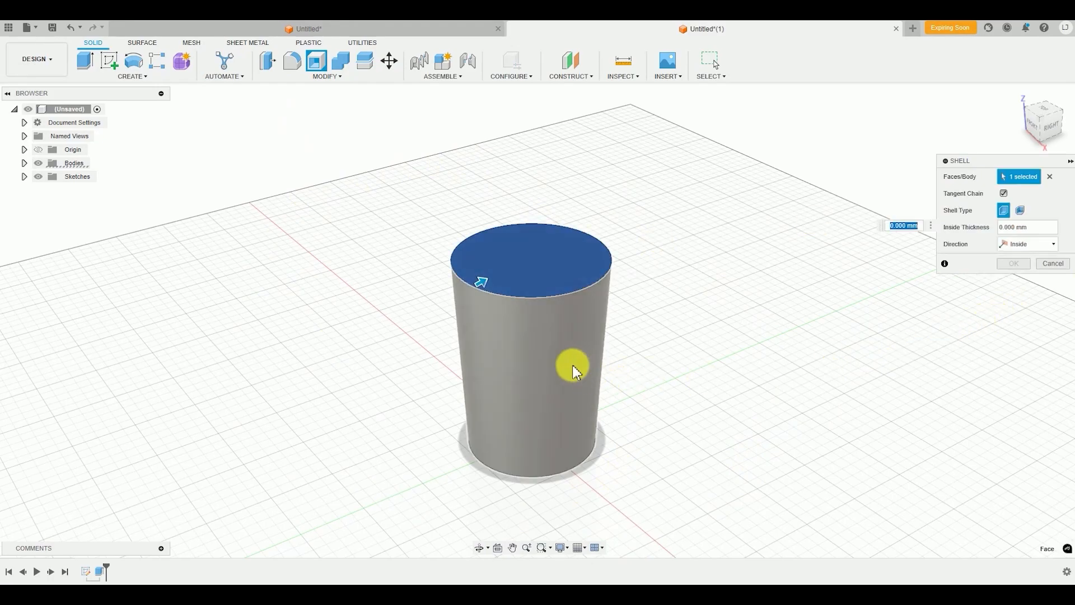
{"action": "scroll", "coordinate": [482, 282], "scroll_direction": "up", "scroll_amount": 2}
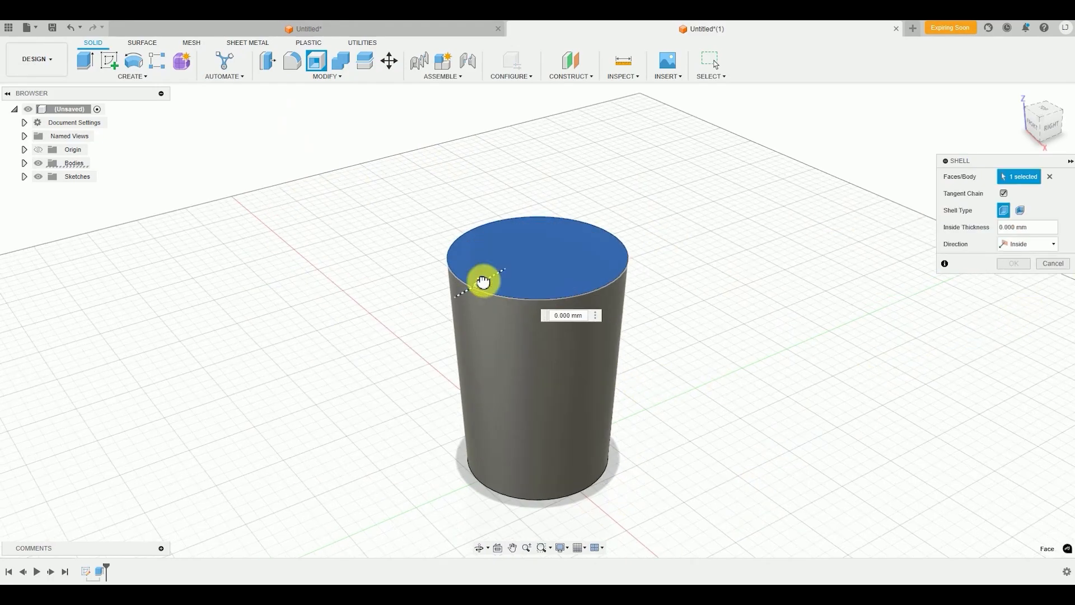
{"action": "left_click_drag", "start_coordinate": [482, 282], "coordinate": [491, 279]}
{"action": "type", "text": "1"}
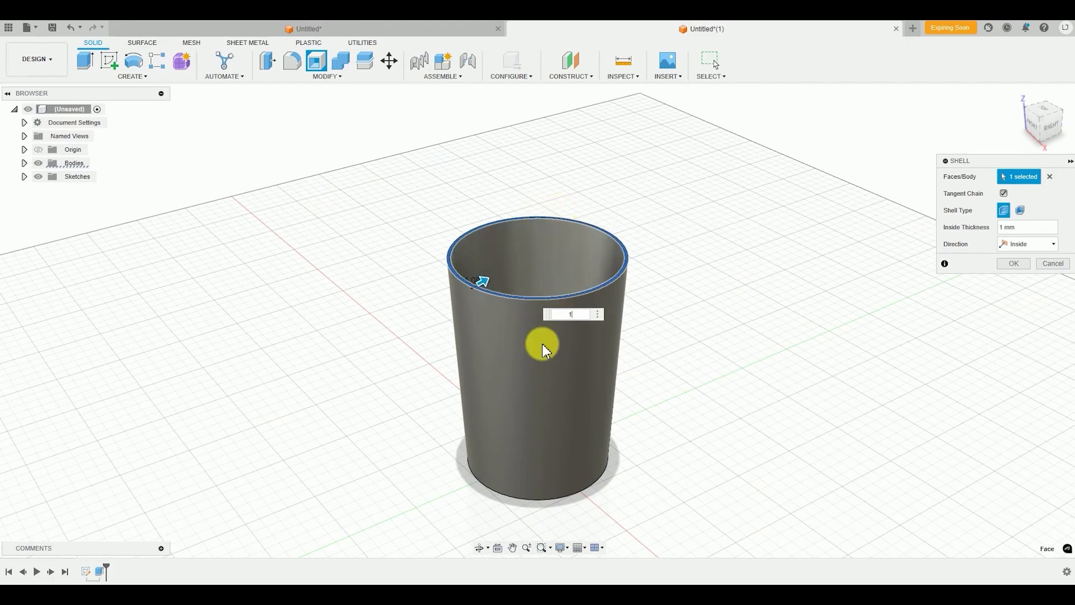
{"action": "scroll", "coordinate": [556, 335], "scroll_direction": "up", "scroll_amount": 4}
{"action": "scroll", "coordinate": [433, 291], "scroll_direction": "down", "scroll_amount": 3}
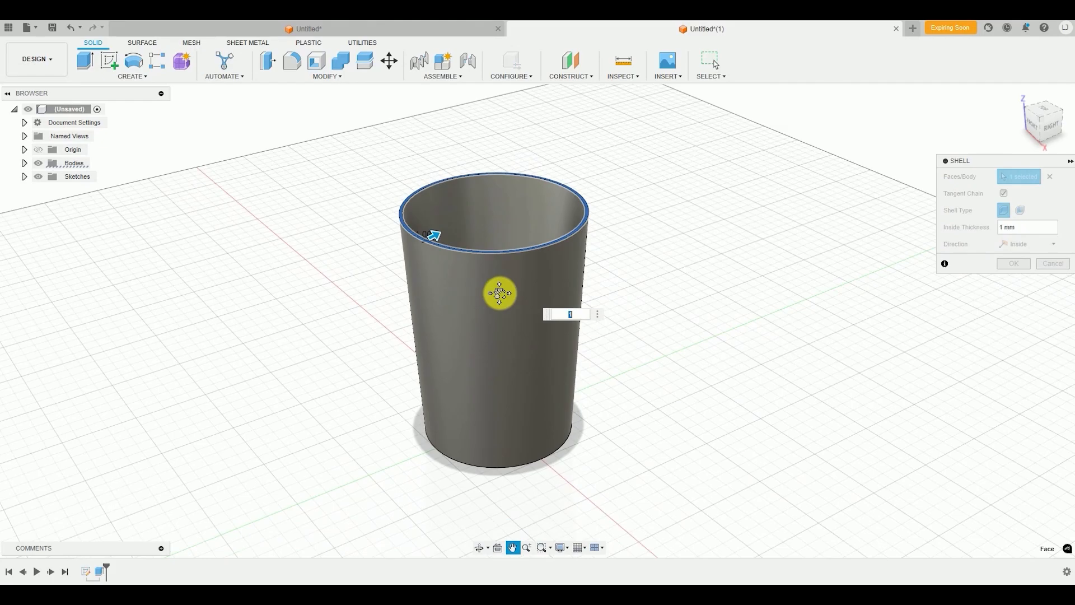
{"action": "middle_click_drag", "start_coordinate": [650, 322], "coordinate": [685, 357], "text": "shift"}
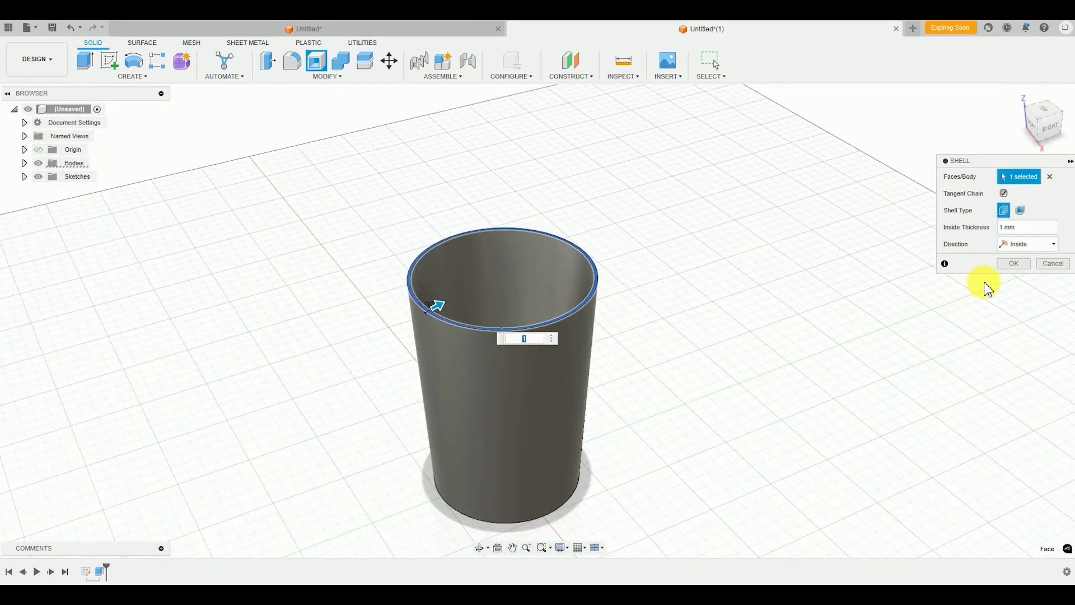
{"action": "left_click", "coordinate": [1011, 265]}
Examine the hollow cup's rim, walls and inner floor from several angles
{"action": "scroll", "coordinate": [723, 407], "scroll_direction": "down", "scroll_amount": 3}
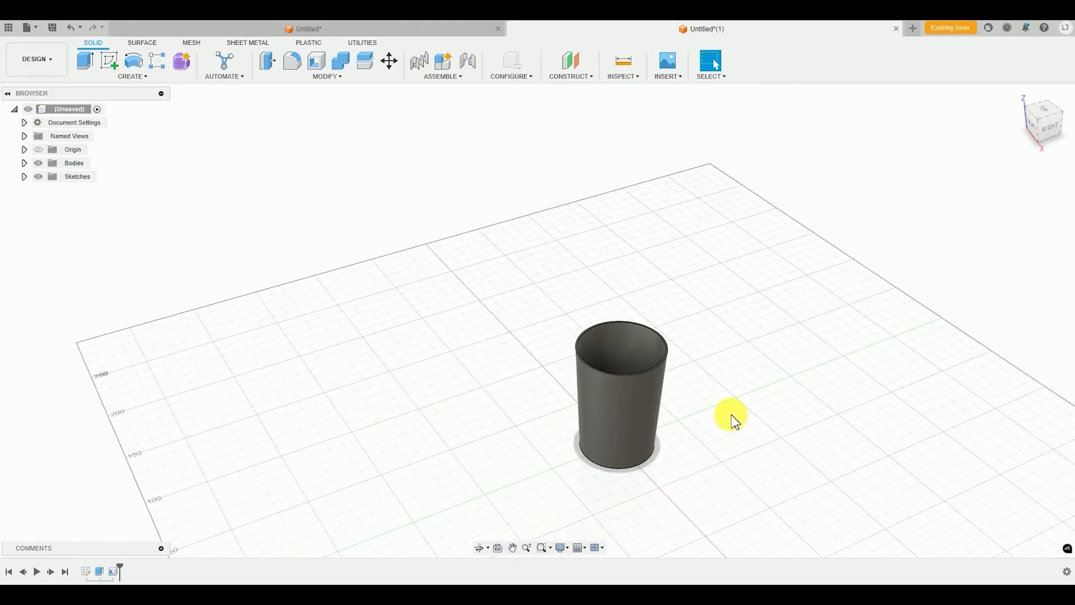
{"action": "middle_click_drag", "start_coordinate": [732, 417], "coordinate": [638, 350], "text": "shift"}
{"action": "middle_click_drag", "start_coordinate": [548, 350], "coordinate": [549, 314], "text": "shift"}
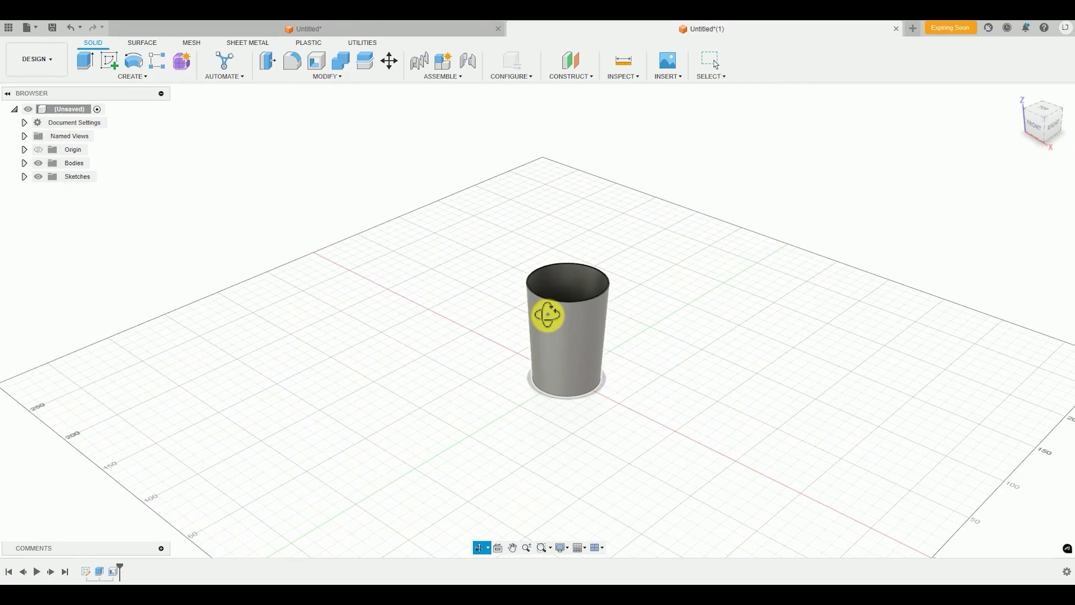
{"action": "scroll", "coordinate": [615, 298], "scroll_direction": "up", "scroll_amount": 3}
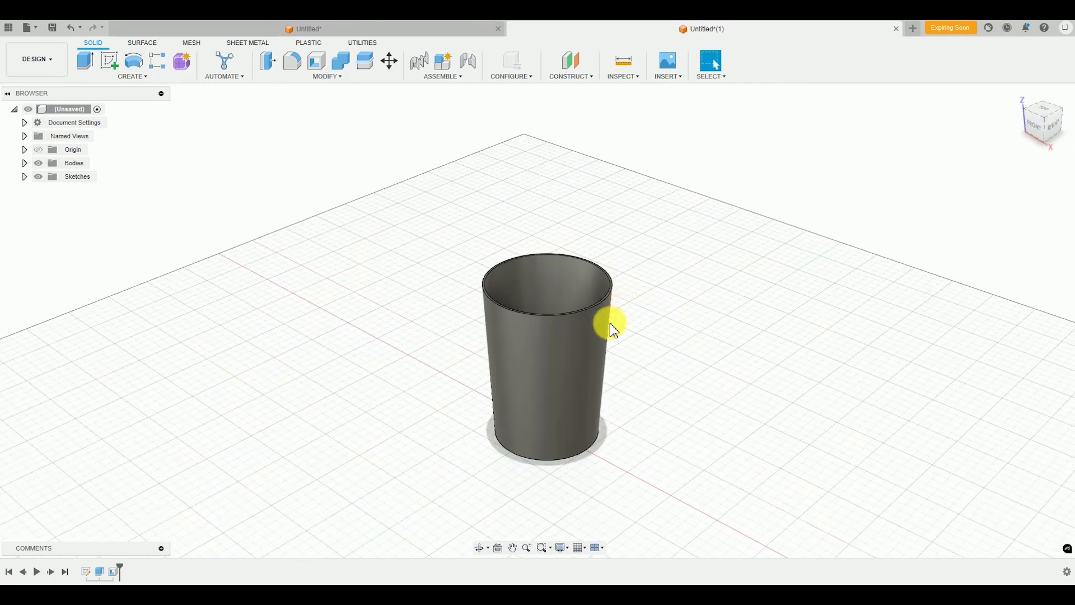
{"action": "middle_click_drag", "start_coordinate": [613, 329], "coordinate": [582, 261]}
{"action": "middle_click_drag", "start_coordinate": [595, 336], "coordinate": [618, 345], "text": "shift"}
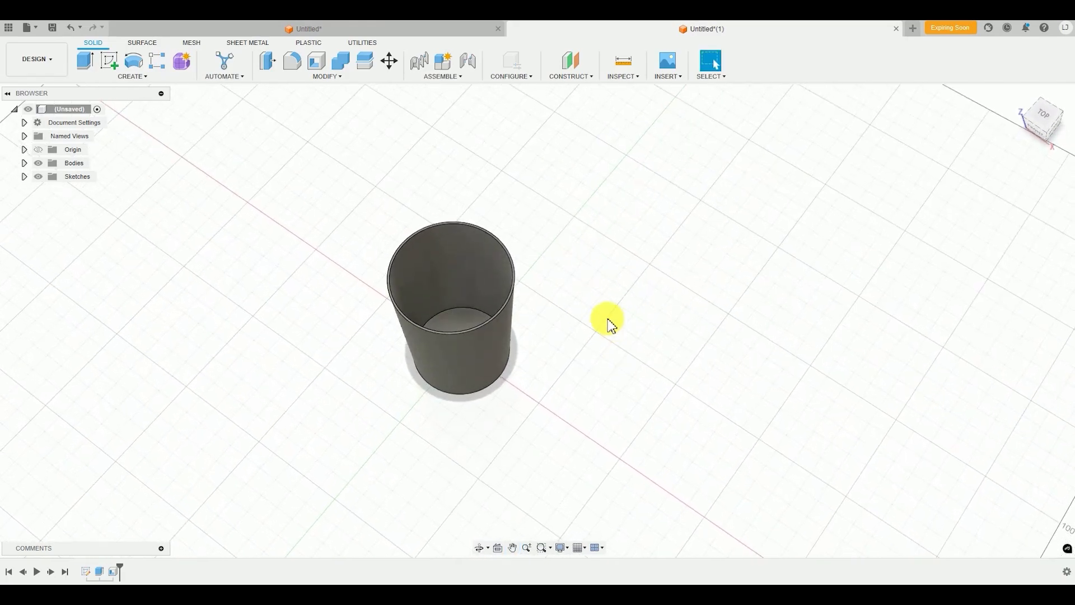
{"action": "scroll", "coordinate": [466, 357], "scroll_direction": "up", "scroll_amount": 1}
{"action": "scroll", "coordinate": [477, 330], "scroll_direction": "up", "scroll_amount": 2}
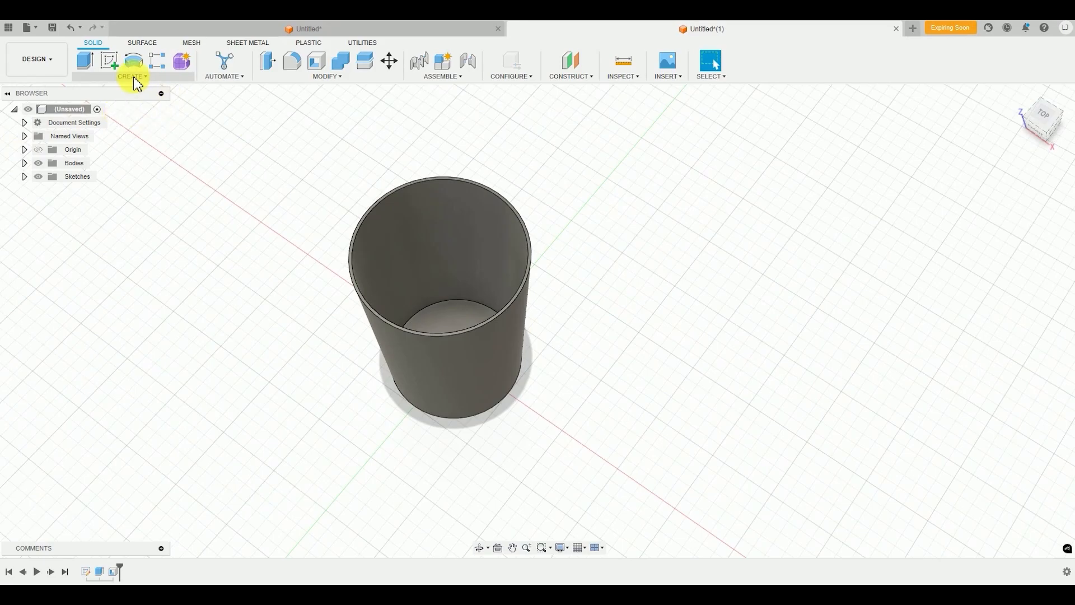
Start extruding the cup's inner floor face upward with a distance of 70 mm
{"action": "left_click", "coordinate": [98, 78]}
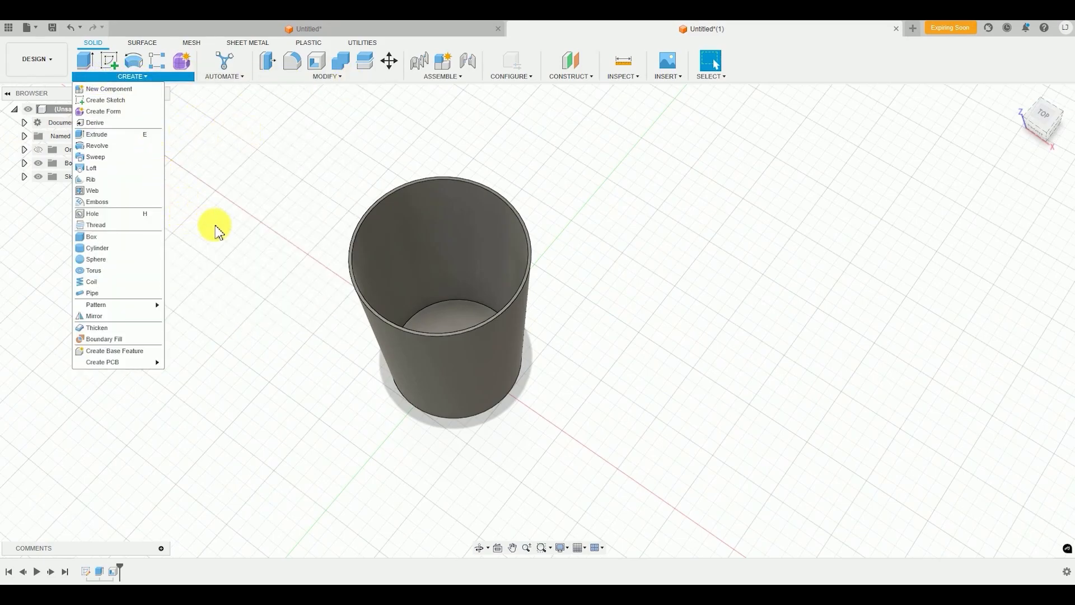
{"action": "left_click", "coordinate": [101, 136]}
{"action": "middle_click_drag", "start_coordinate": [744, 391], "coordinate": [615, 348], "text": "shift"}
{"action": "middle_click_drag", "start_coordinate": [572, 224], "coordinate": [576, 377], "text": "shift"}
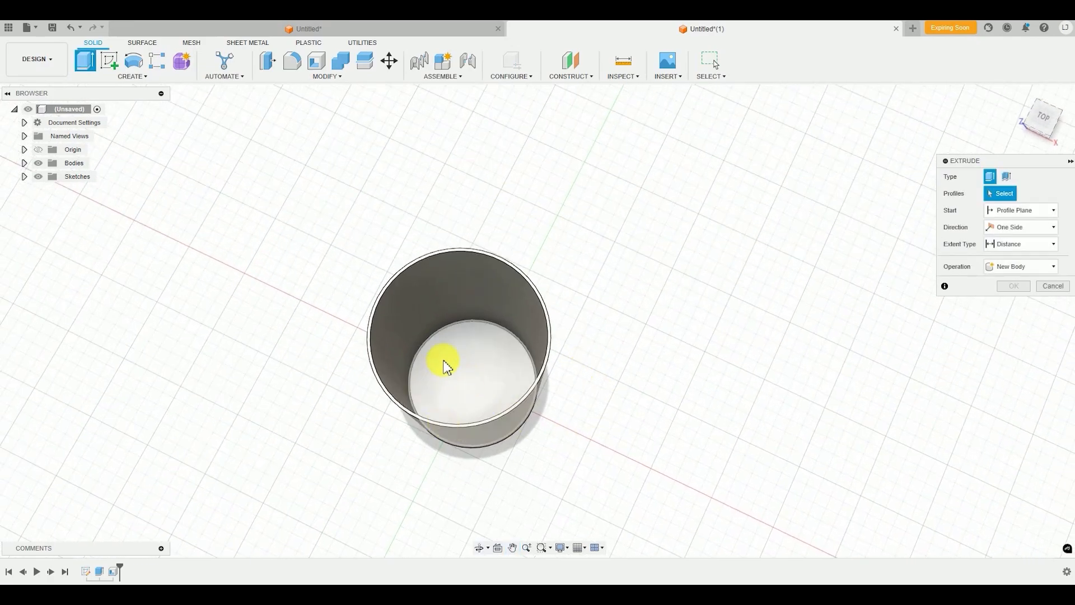
{"action": "left_click", "coordinate": [458, 372]}
{"action": "middle_click_drag", "start_coordinate": [457, 373], "coordinate": [548, 436], "text": "shift"}
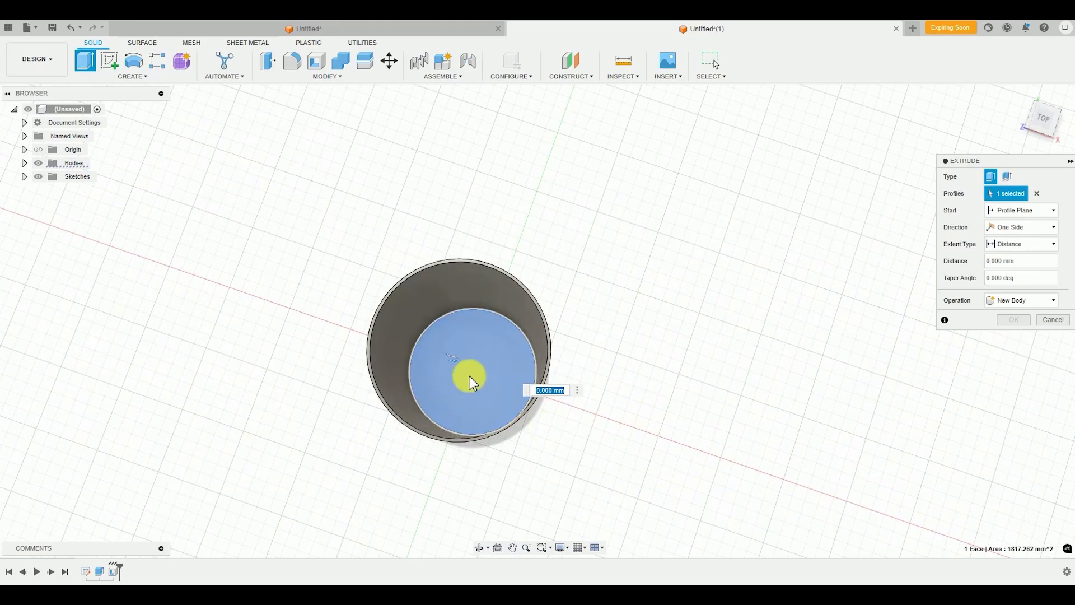
{"action": "scroll", "coordinate": [444, 389], "scroll_direction": "up", "scroll_amount": 3}
{"action": "middle_click_drag", "start_coordinate": [444, 389], "coordinate": [472, 359], "text": "shift"}
{"action": "scroll", "coordinate": [472, 358], "scroll_direction": "down", "scroll_amount": 5}
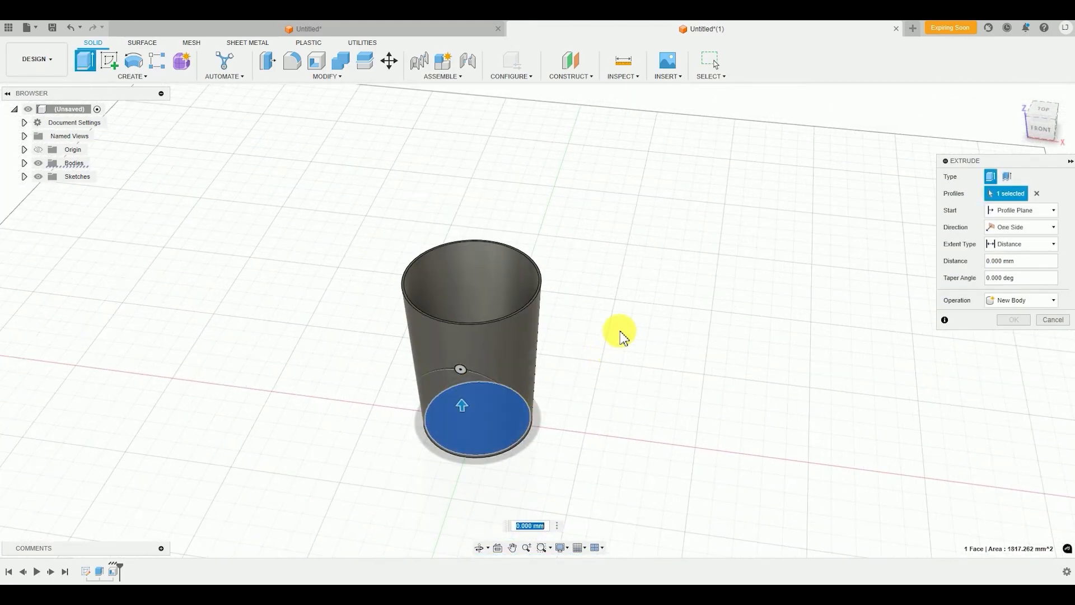
{"action": "type", "text": "70"}
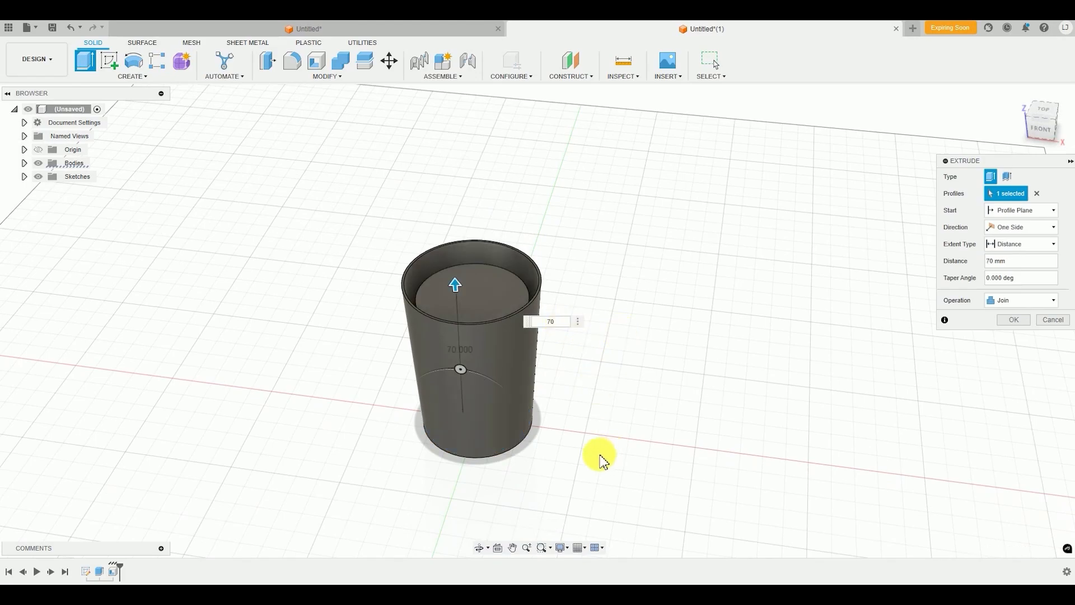
Give the inner extrusion a 3 degree taper angle, set its operation to New Body and complete it
{"action": "middle_click_drag", "start_coordinate": [558, 368], "coordinate": [523, 338], "text": "shift"}
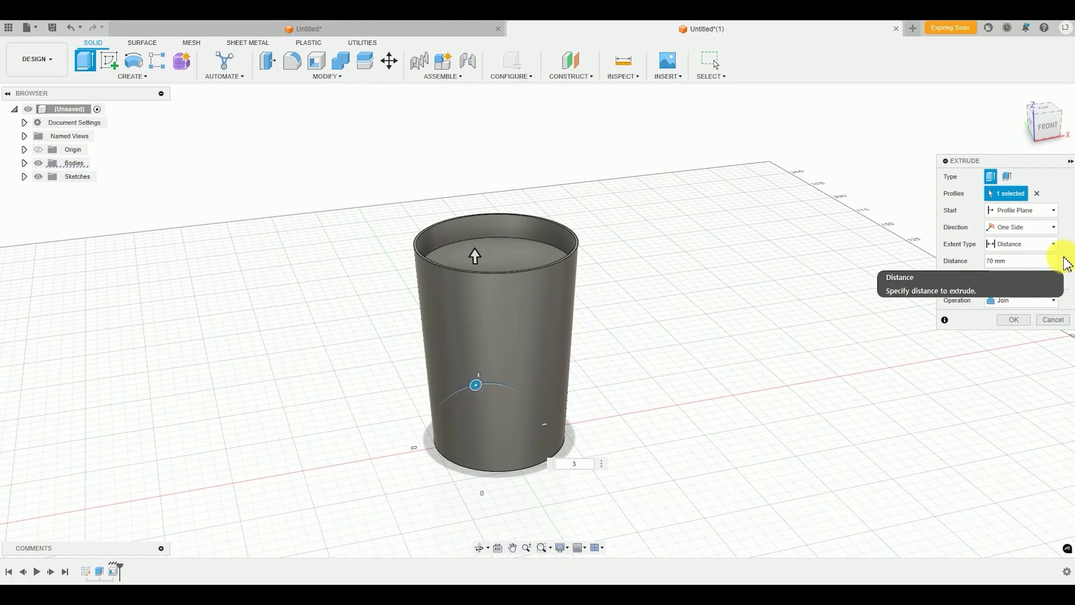
{"action": "middle_click_drag", "start_coordinate": [806, 293], "coordinate": [684, 263], "text": "shift"}
{"action": "middle_click_drag", "start_coordinate": [560, 293], "coordinate": [568, 344], "text": "shift"}
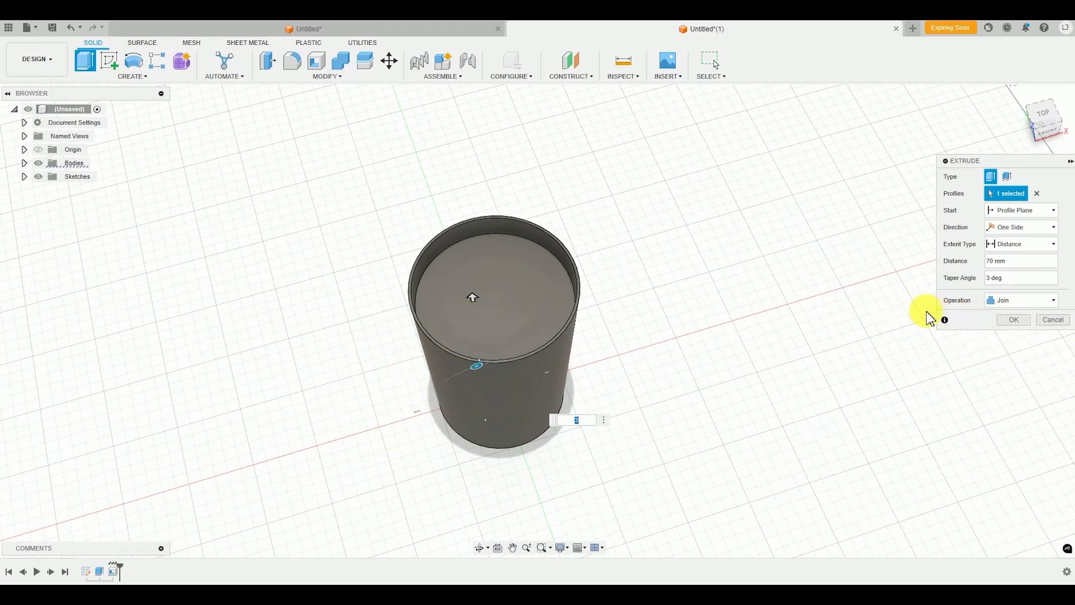
{"action": "left_click", "coordinate": [1017, 302]}
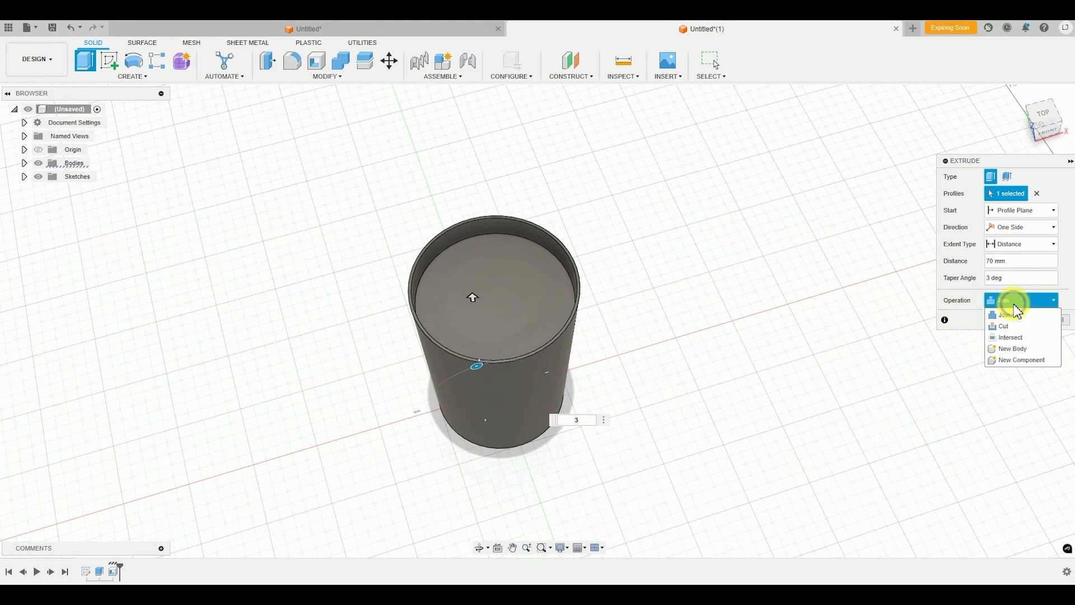
{"action": "left_click", "coordinate": [1014, 349]}
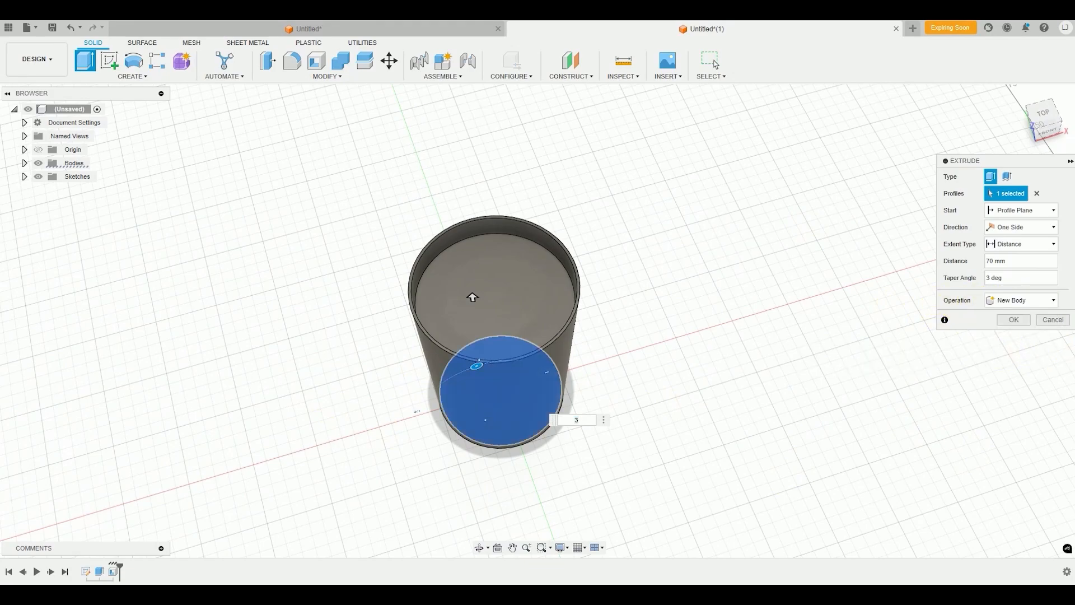
{"action": "left_click", "coordinate": [1012, 326]}
Examine the filled cup and highlight Body1 and Body2 in turn to check which part each one is
{"action": "middle_click_drag", "start_coordinate": [632, 427], "coordinate": [511, 319], "text": "shift"}
{"action": "scroll", "coordinate": [513, 319], "scroll_direction": "up", "scroll_amount": 3}
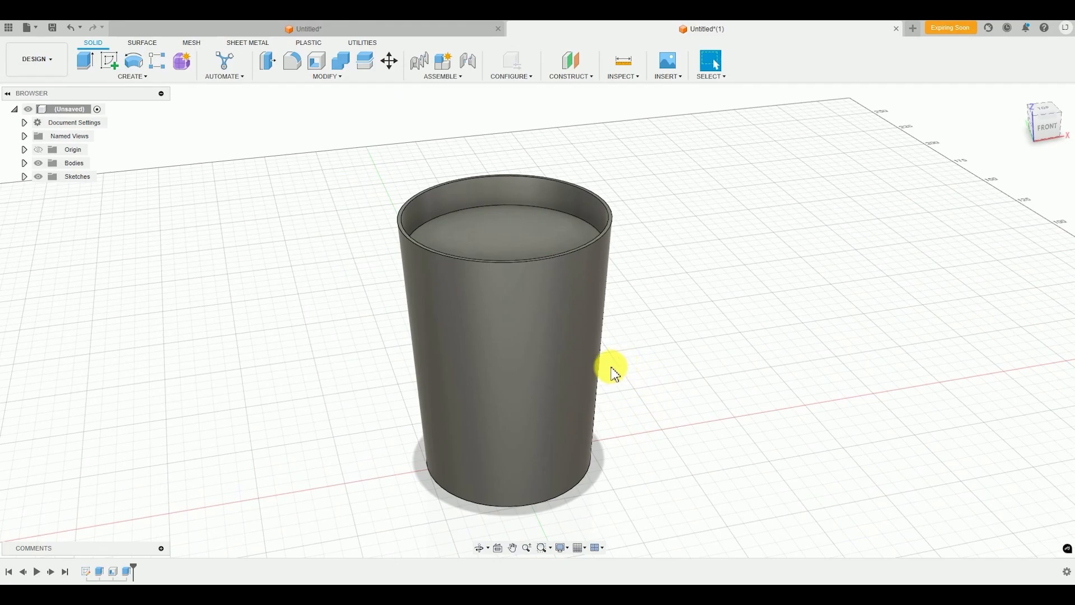
{"action": "mouse_move", "coordinate": [611, 367]}
{"action": "middle_mouse_down"}
{"action": "mouse_move", "coordinate": [606, 354]}
{"action": "mouse_move", "coordinate": [613, 360]}
{"action": "middle_mouse_up"}
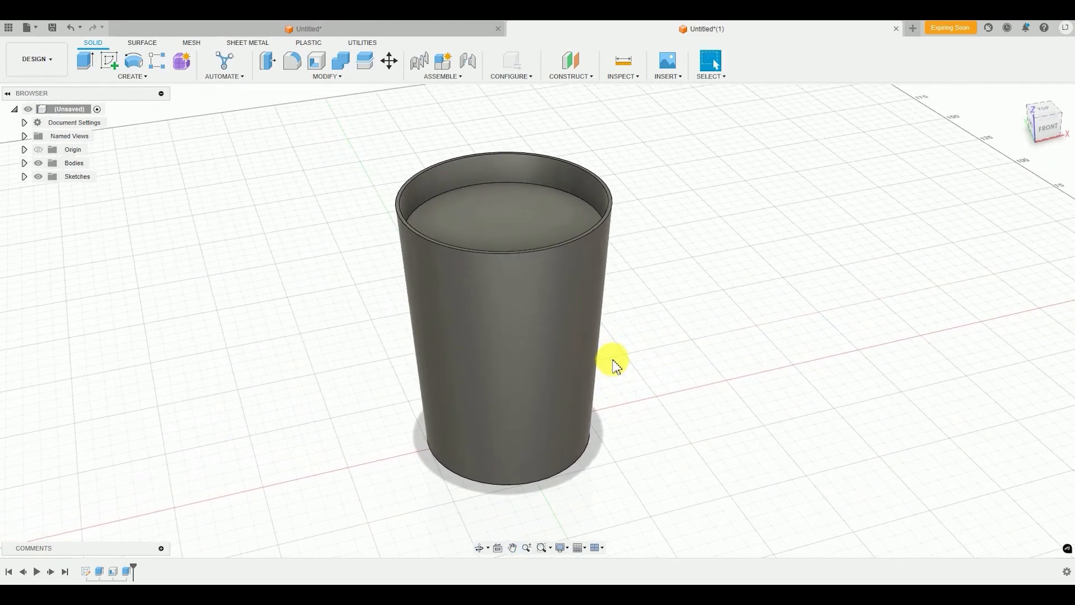
{"action": "middle_click_drag", "start_coordinate": [482, 344], "coordinate": [490, 347]}
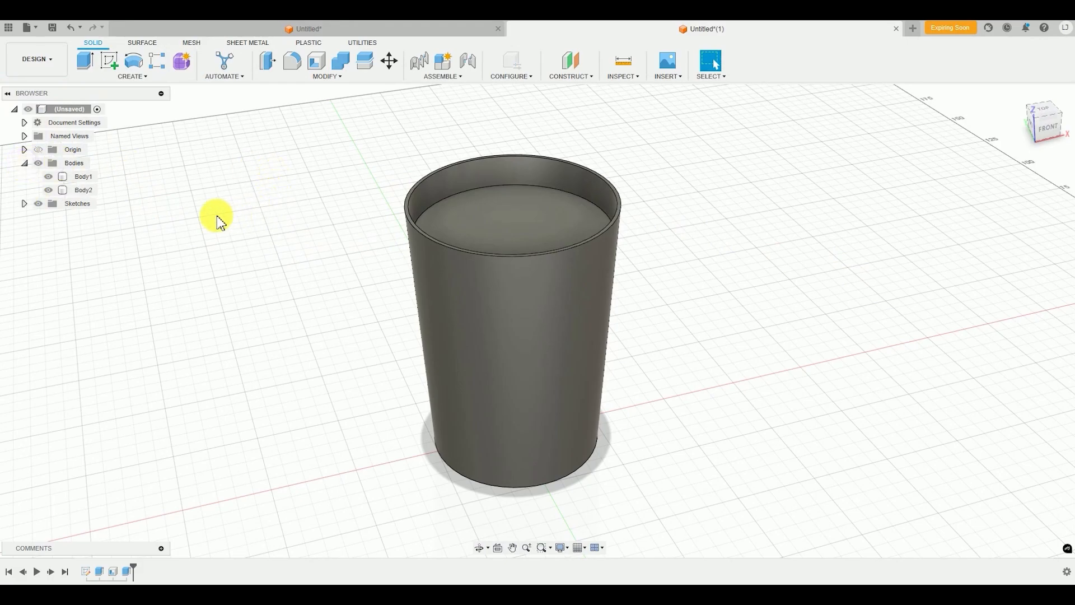
{"action": "left_click", "coordinate": [74, 177]}
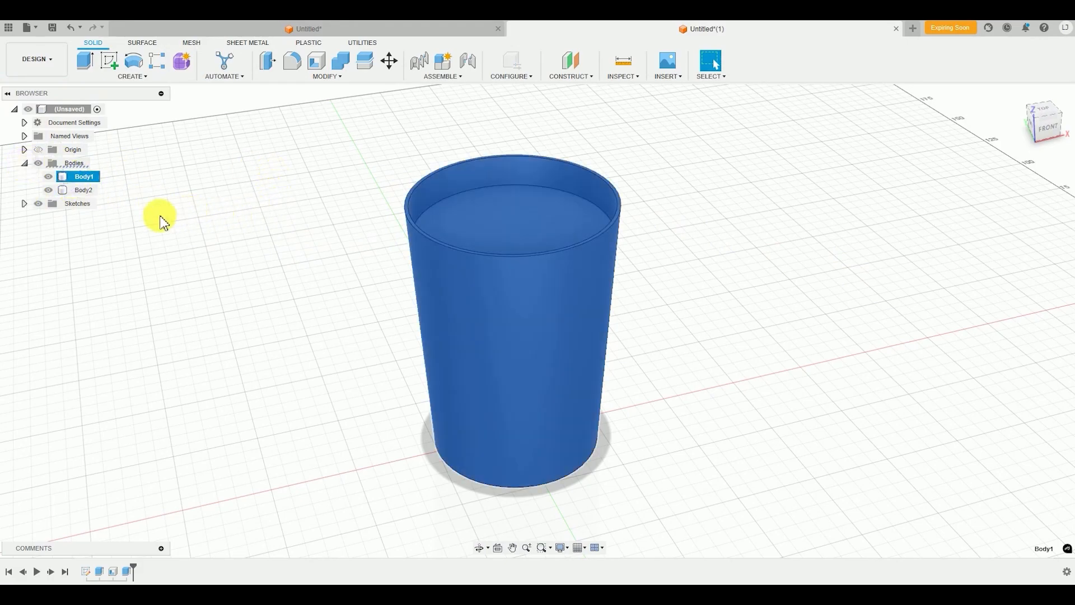
{"action": "left_click", "coordinate": [90, 191]}
{"action": "left_click", "coordinate": [233, 242]}
{"action": "left_click", "coordinate": [77, 176]}
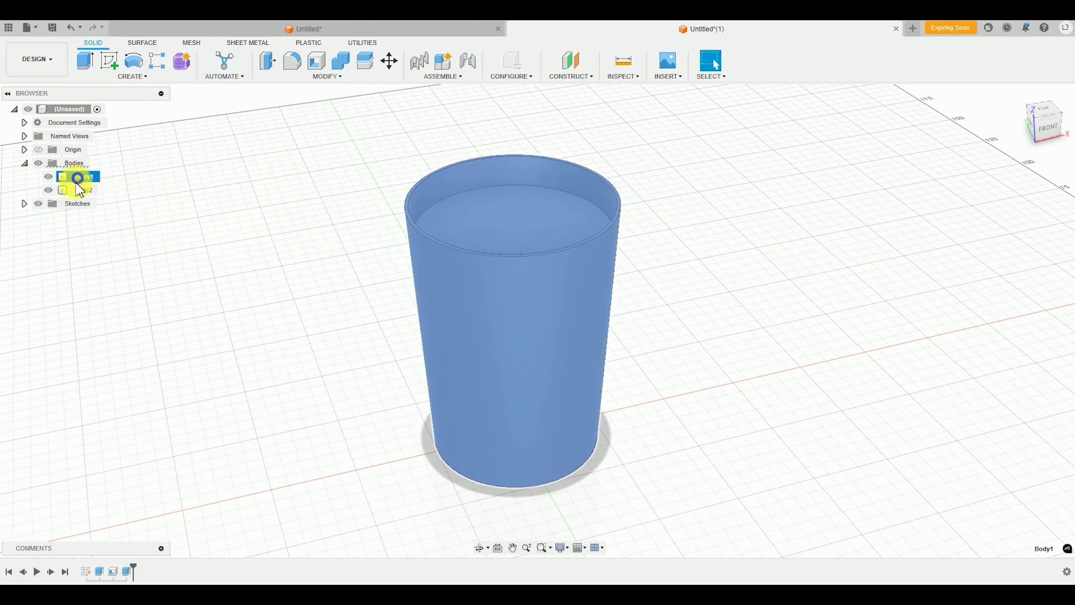
{"action": "left_click", "coordinate": [250, 238]}
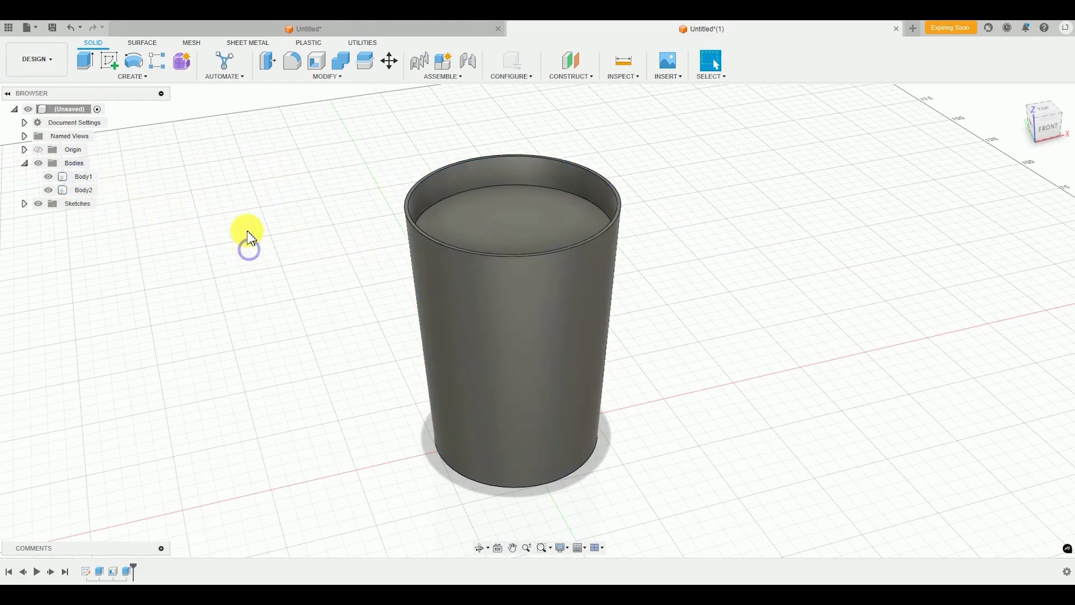
{"action": "middle_click_drag", "start_coordinate": [282, 273], "coordinate": [336, 342], "text": "shift"}
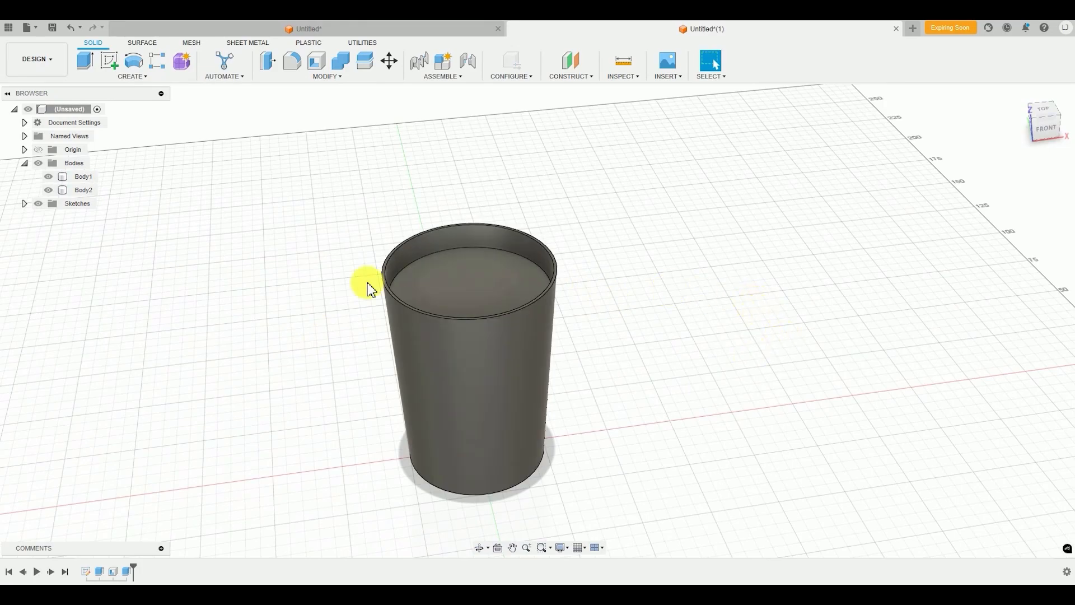
{"action": "middle_click_drag", "start_coordinate": [603, 368], "coordinate": [621, 362]}
{"action": "middle_click_drag", "start_coordinate": [620, 362], "coordinate": [551, 359], "text": "shift"}
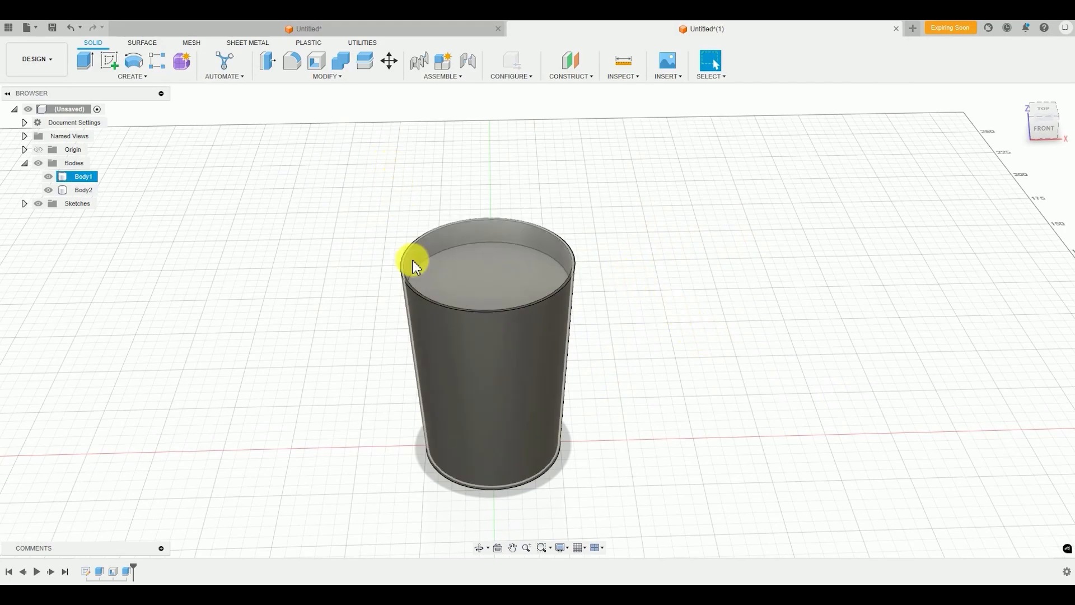
Apply the Glass (Clear) appearance to the outer cup body and check the result from several angles
{"action": "left_click", "coordinate": [332, 77]}
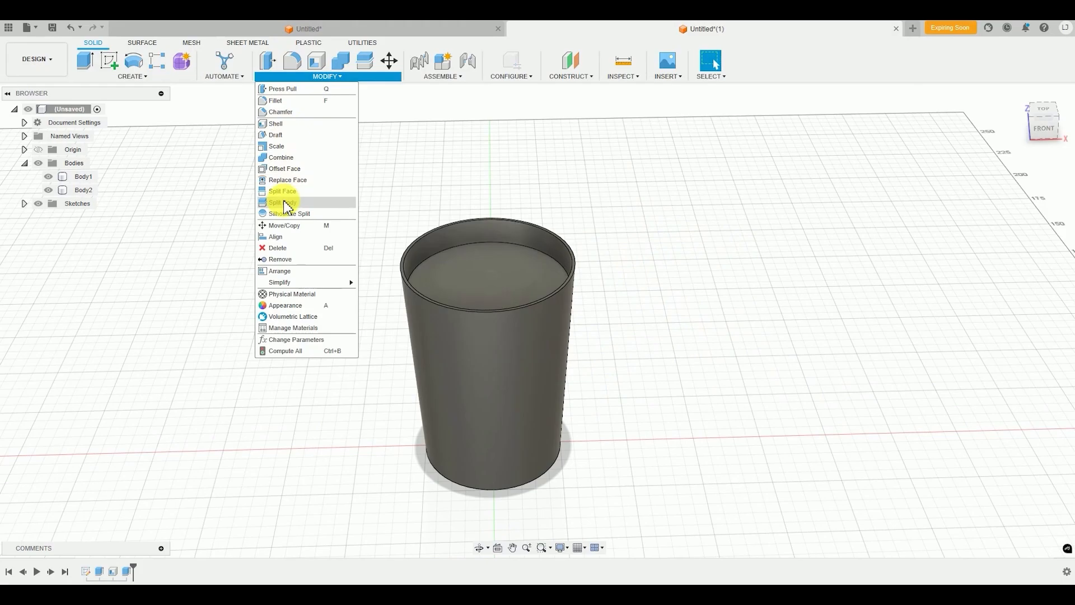
{"action": "left_click", "coordinate": [278, 307]}
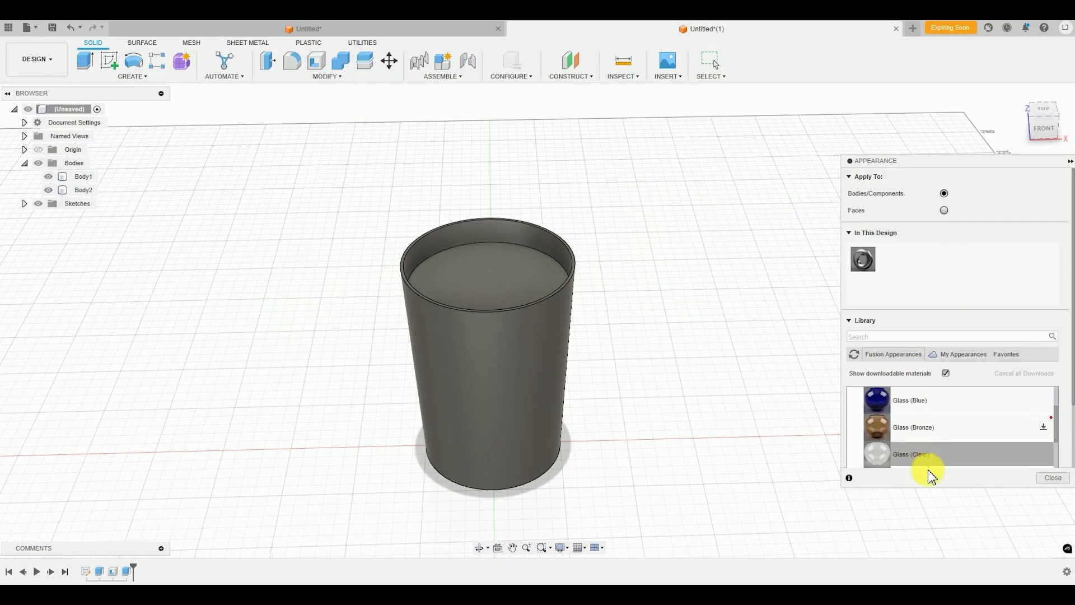
{"action": "left_click_drag", "start_coordinate": [919, 488], "coordinate": [922, 543]}
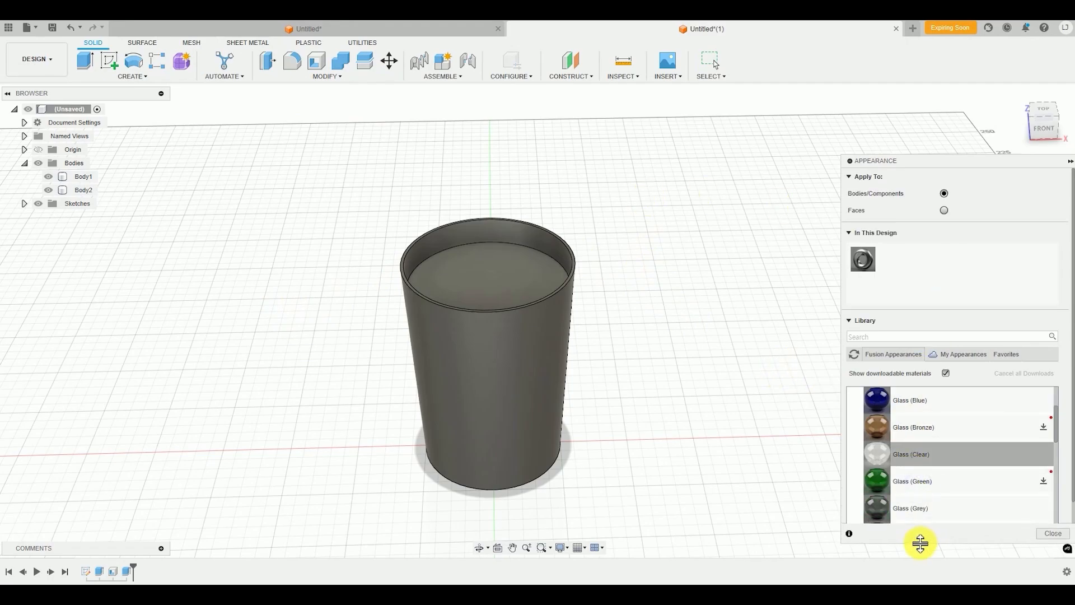
{"action": "scroll", "coordinate": [914, 442], "scroll_direction": "up", "scroll_amount": 3}
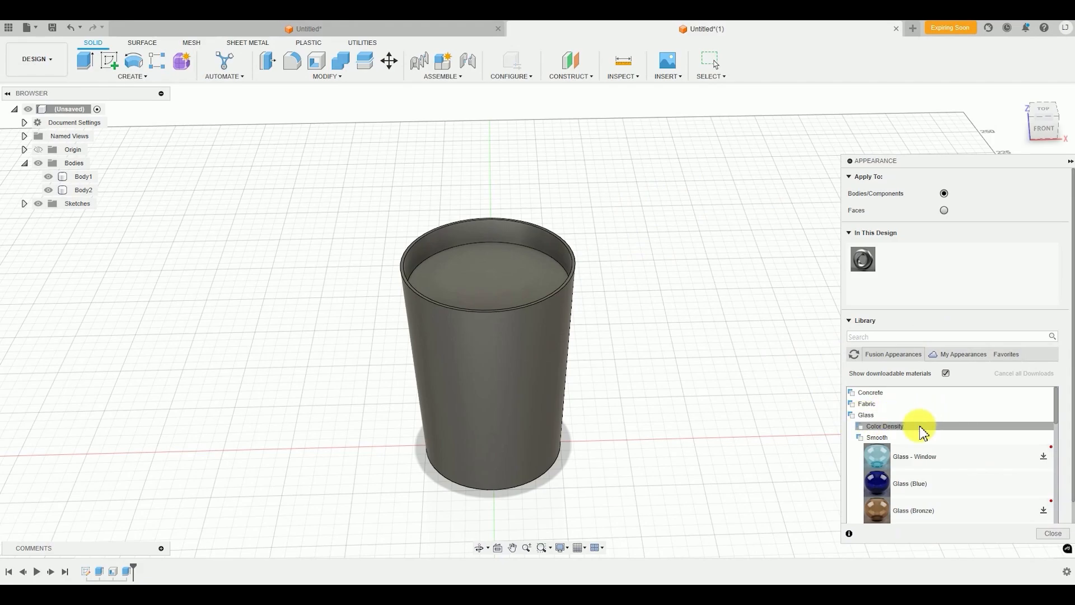
{"action": "scroll", "coordinate": [898, 432], "scroll_direction": "down", "scroll_amount": 3}
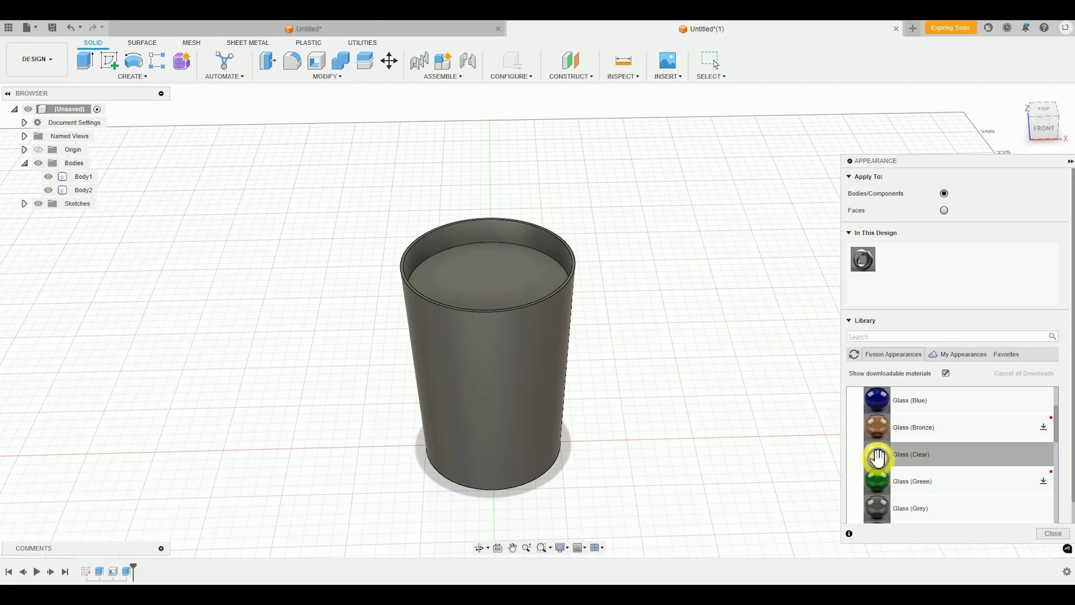
{"action": "left_click_drag", "start_coordinate": [878, 458], "coordinate": [517, 228]}
{"action": "middle_click_drag", "start_coordinate": [804, 391], "coordinate": [656, 358], "text": "shift"}
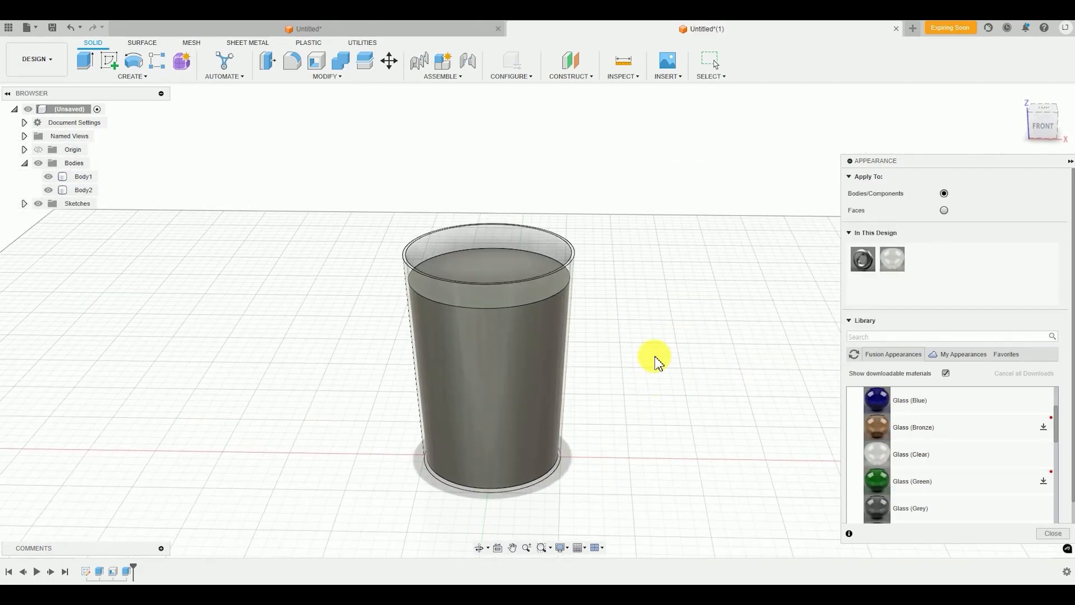
{"action": "scroll", "coordinate": [552, 274], "scroll_direction": "up", "scroll_amount": 4}
{"action": "middle_click_drag", "start_coordinate": [617, 257], "coordinate": [617, 216]}
{"action": "scroll", "coordinate": [570, 313], "scroll_direction": "down", "scroll_amount": 4}
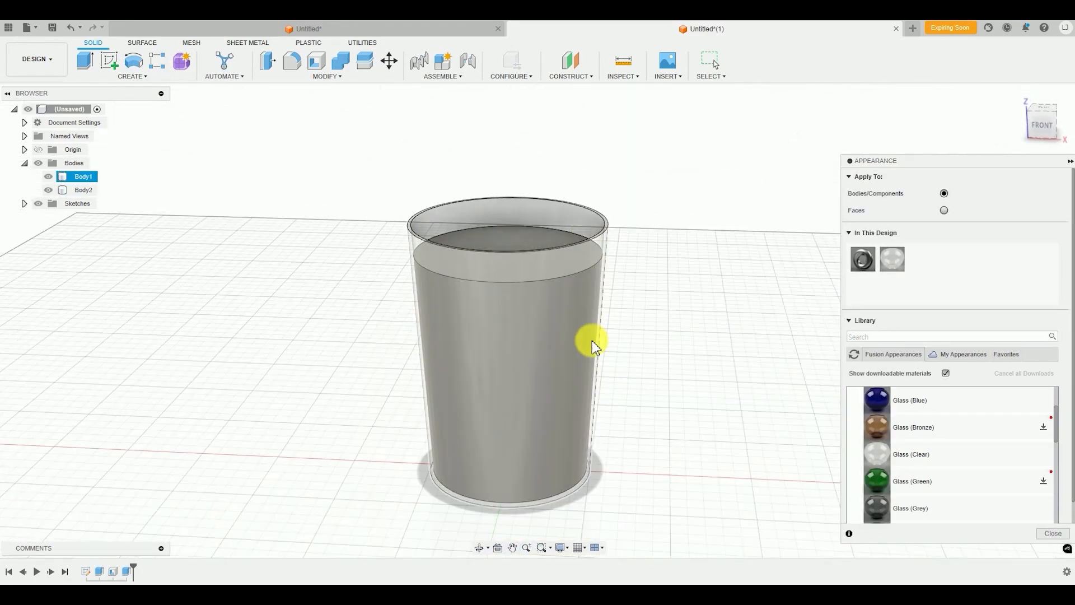
{"action": "middle_click_drag", "start_coordinate": [593, 342], "coordinate": [577, 326], "text": "shift"}
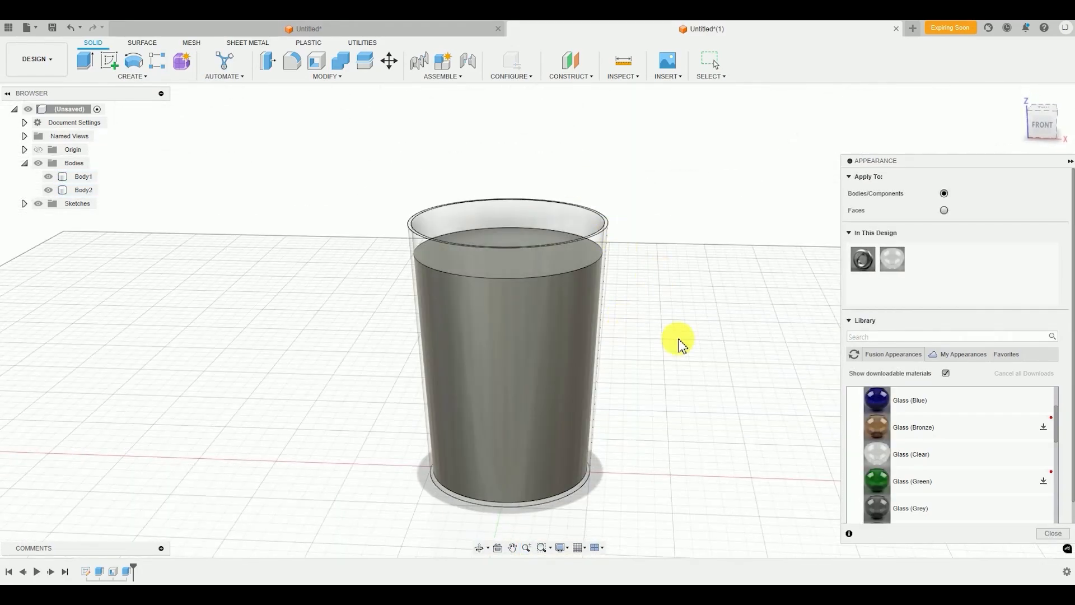
Browse the glass and metal appearances, then search the appearance library for water
{"action": "scroll", "coordinate": [896, 476], "scroll_direction": "up", "scroll_amount": 3}
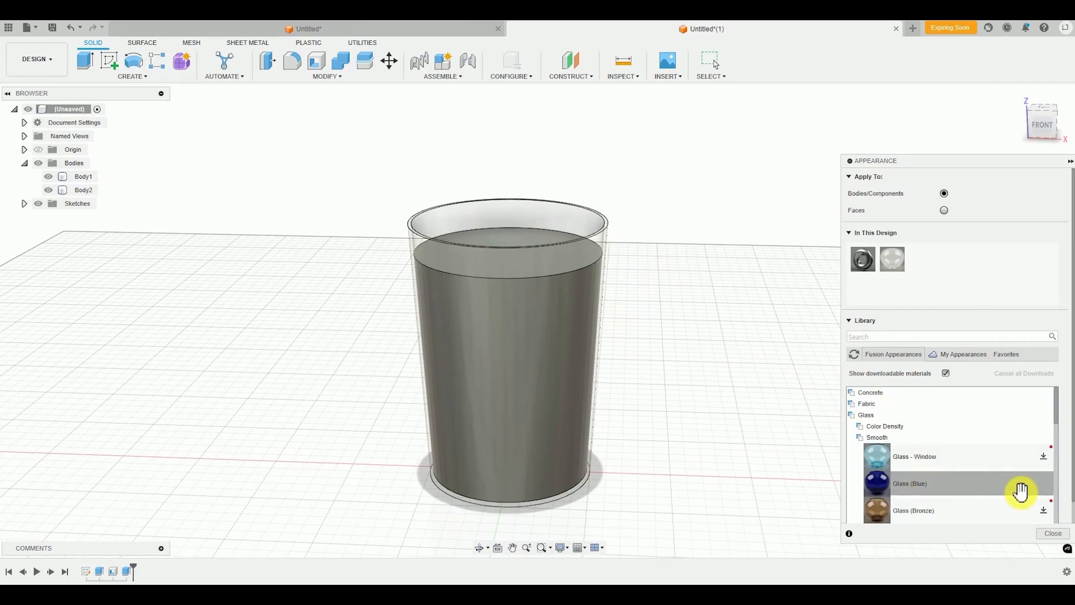
{"action": "scroll", "coordinate": [982, 476], "scroll_direction": "down", "scroll_amount": 5}
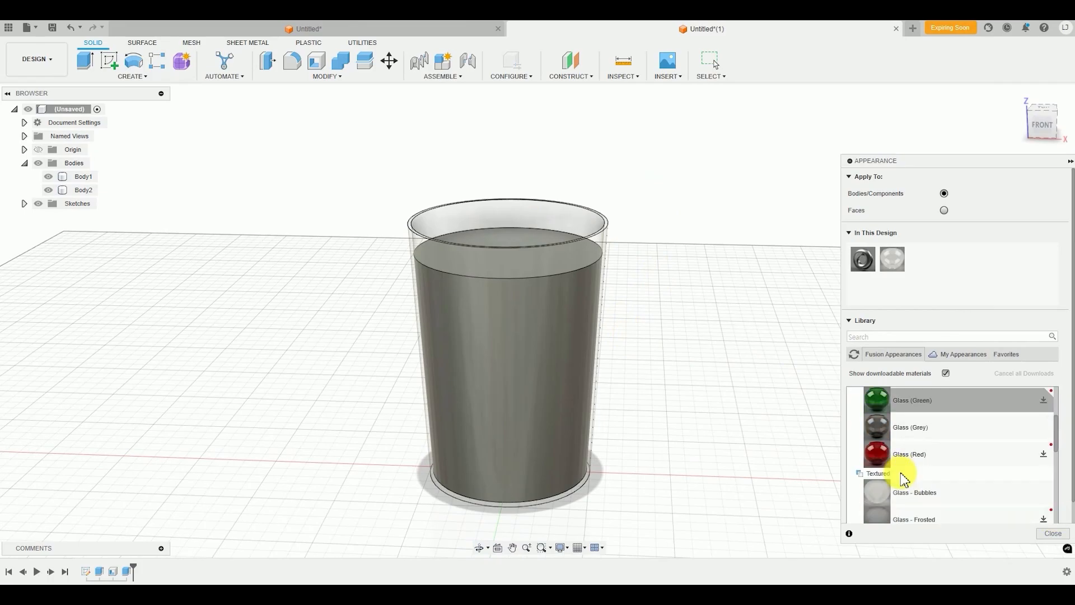
{"action": "scroll", "coordinate": [947, 470], "scroll_direction": "down", "scroll_amount": 8}
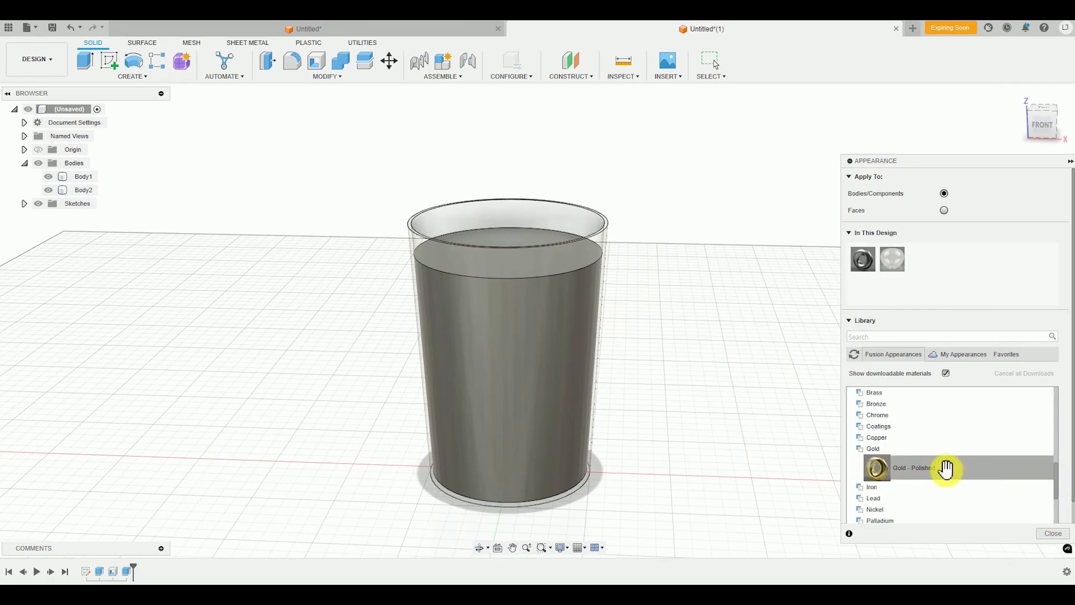
{"action": "scroll", "coordinate": [929, 459], "scroll_direction": "up", "scroll_amount": 3}
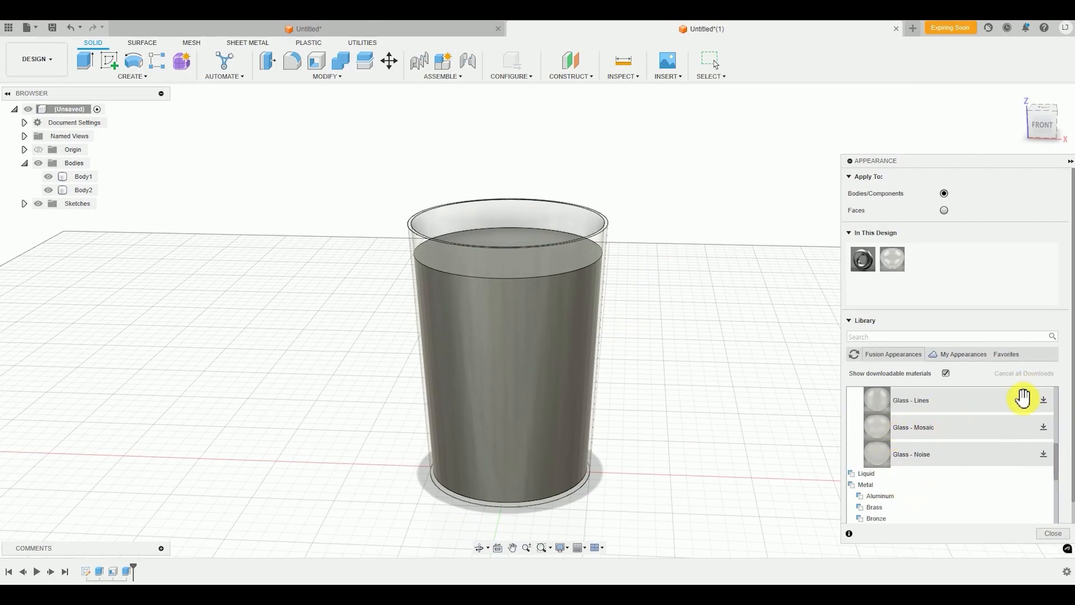
{"action": "scroll", "coordinate": [895, 467], "scroll_direction": "up", "scroll_amount": 4}
{"action": "scroll", "coordinate": [873, 414], "scroll_direction": "down", "scroll_amount": 7}
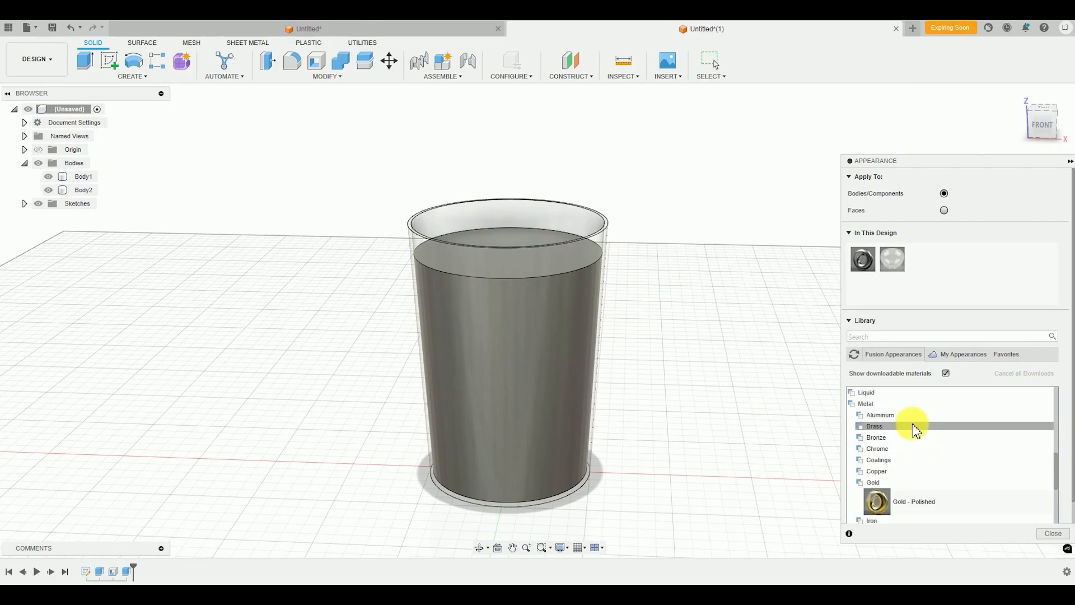
{"action": "scroll", "coordinate": [913, 432], "scroll_direction": "up", "scroll_amount": 3}
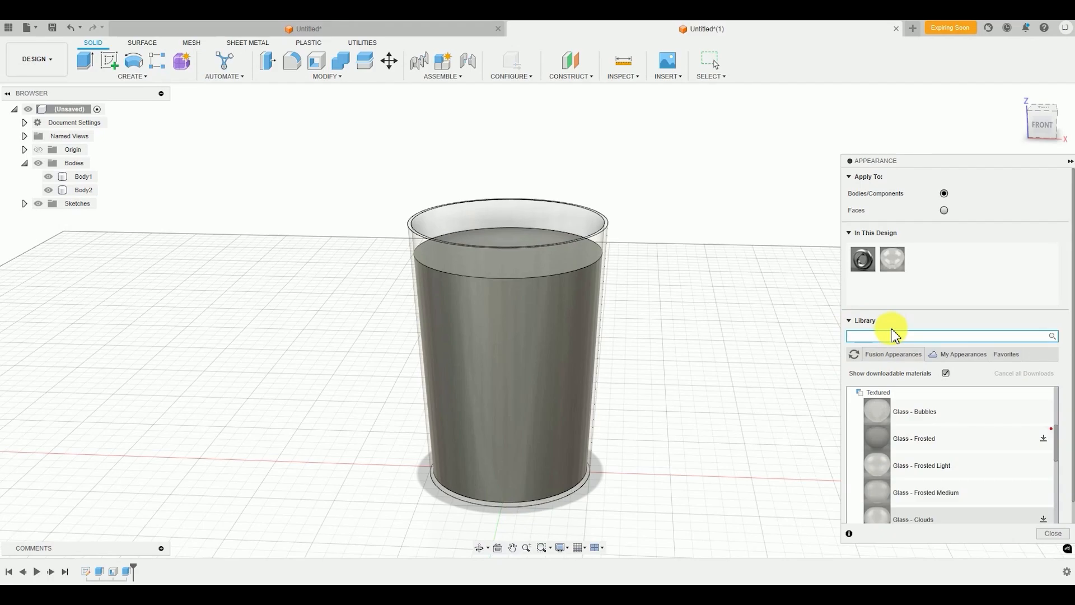
{"action": "type", "text": "er"}
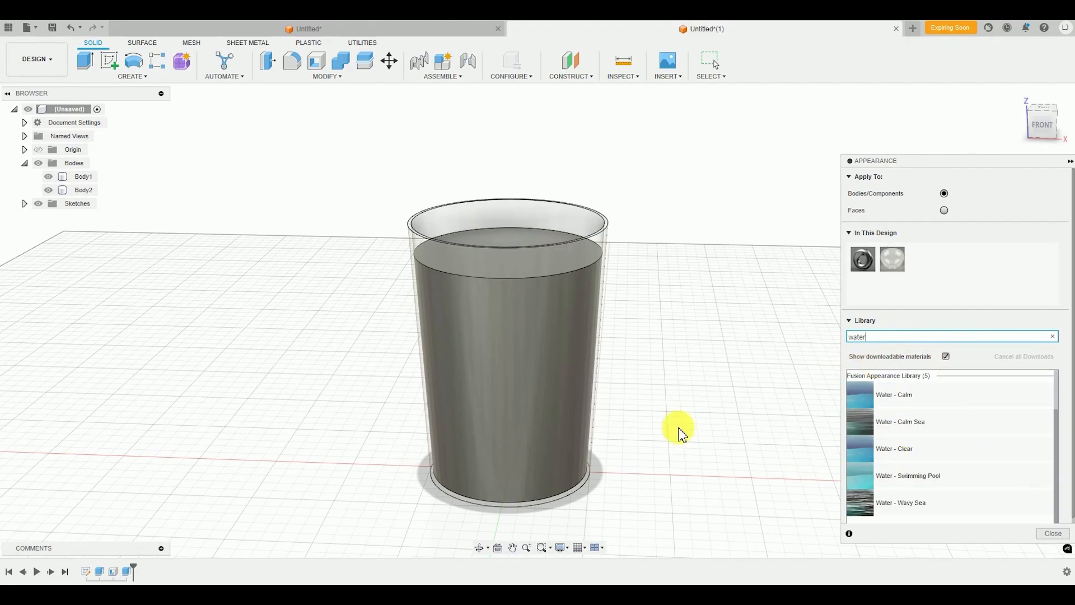
Apply the Water - Wavy Sea appearance to the liquid body inside the cup and finish assigning appearances
{"action": "left_click", "coordinate": [533, 364]}
{"action": "middle_click_drag", "start_coordinate": [532, 365], "coordinate": [614, 317], "text": "shift"}
{"action": "left_click", "coordinate": [532, 291]}
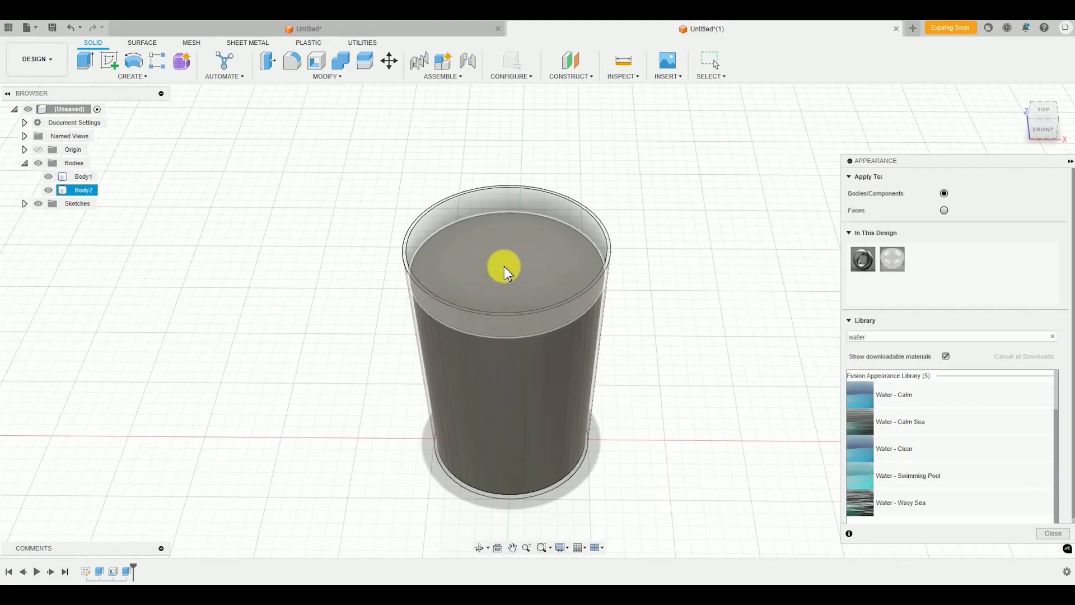
{"action": "left_click", "coordinate": [660, 368]}
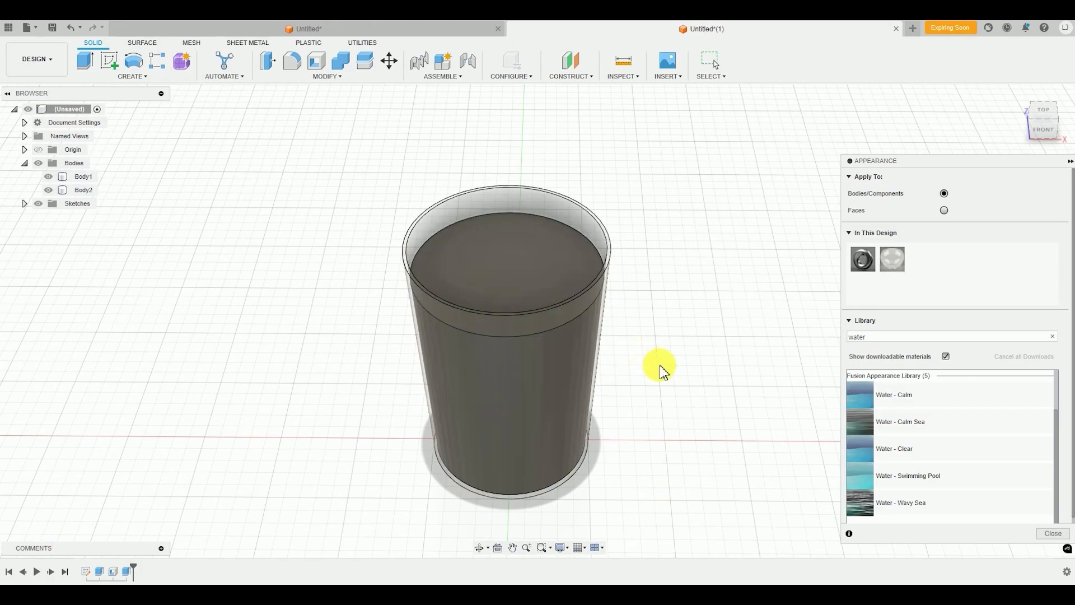
{"action": "left_click", "coordinate": [517, 251]}
{"action": "left_click", "coordinate": [583, 338]}
{"action": "left_click", "coordinate": [672, 315]}
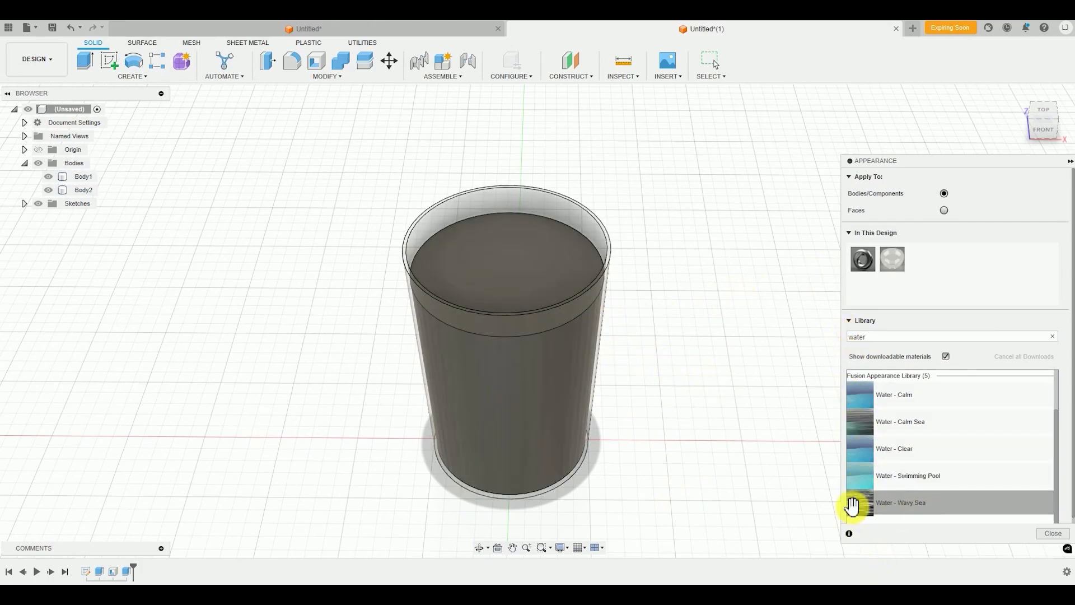
{"action": "mouse_move", "coordinate": [866, 507]}
{"action": "left_mouse_down"}
{"action": "mouse_move", "coordinate": [800, 463]}
{"action": "mouse_move", "coordinate": [728, 300]}
{"action": "mouse_move", "coordinate": [620, 259]}
{"action": "mouse_move", "coordinate": [492, 289]}
{"action": "left_mouse_up"}
{"action": "left_click", "coordinate": [553, 428]}
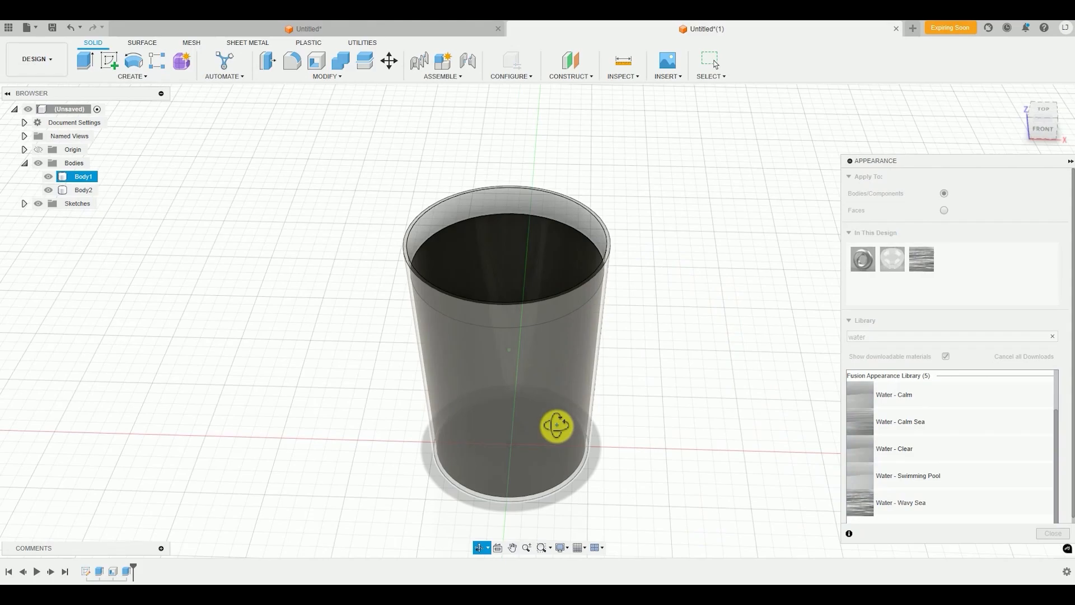
{"action": "mouse_move", "coordinate": [553, 427]}
{"action": "middle_mouse_down", "text": "shift"}
{"action": "mouse_move", "coordinate": [542, 389]}
{"action": "mouse_move", "coordinate": [427, 317]}
{"action": "mouse_move", "coordinate": [543, 336]}
{"action": "mouse_move", "coordinate": [540, 320]}
{"action": "mouse_move", "coordinate": [624, 314]}
{"action": "mouse_move", "coordinate": [487, 271]}
{"action": "mouse_move", "coordinate": [732, 344]}
{"action": "mouse_move", "coordinate": [520, 301]}
{"action": "mouse_move", "coordinate": [420, 331]}
{"action": "mouse_move", "coordinate": [512, 278]}
{"action": "mouse_move", "coordinate": [442, 278]}
{"action": "mouse_move", "coordinate": [571, 335]}
{"action": "mouse_move", "coordinate": [566, 297]}
{"action": "mouse_move", "coordinate": [576, 331]}
{"action": "mouse_move", "coordinate": [631, 353]}
{"action": "mouse_move", "coordinate": [560, 321]}
{"action": "mouse_move", "coordinate": [572, 299]}
{"action": "mouse_move", "coordinate": [604, 313]}
{"action": "middle_mouse_up", "text": "shift"}
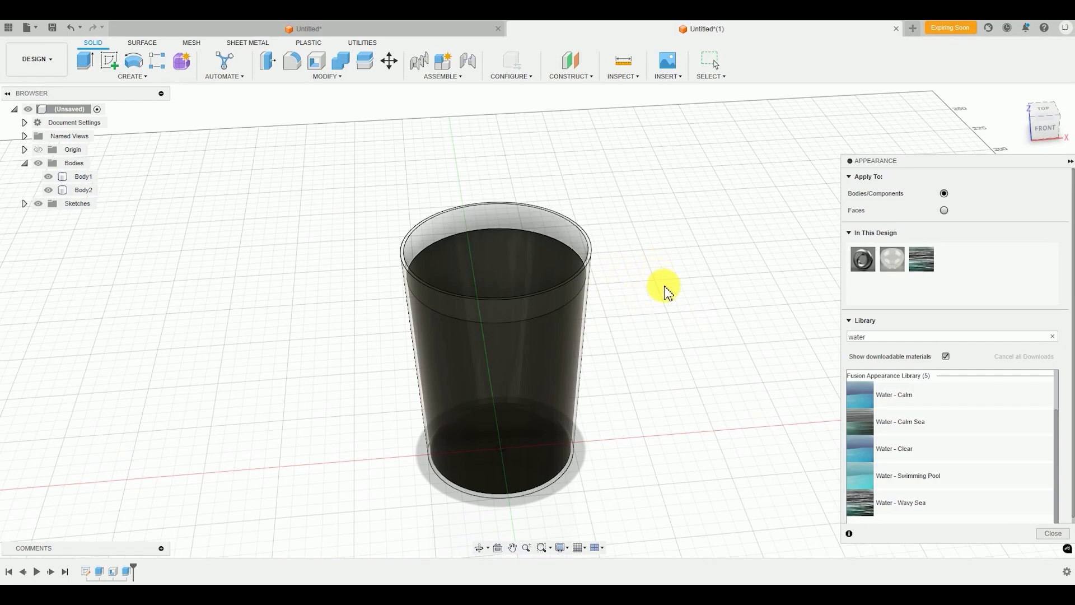
{"action": "key", "text": "Escape"}
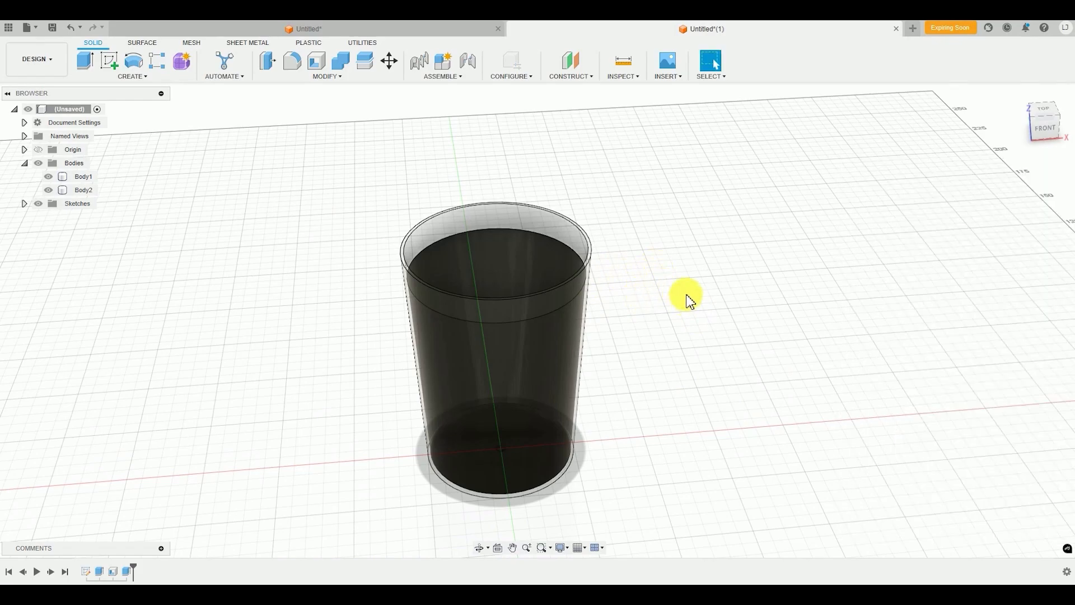
Start a solid box on the liquid's top surface with a base 8 mm long and 12 mm wide
{"action": "mouse_move", "coordinate": [600, 345]}
{"action": "middle_mouse_down", "text": "shift"}
{"action": "mouse_move", "coordinate": [600, 403]}
{"action": "mouse_move", "coordinate": [595, 358]}
{"action": "middle_mouse_up", "text": "shift"}
{"action": "left_click", "coordinate": [482, 379]}
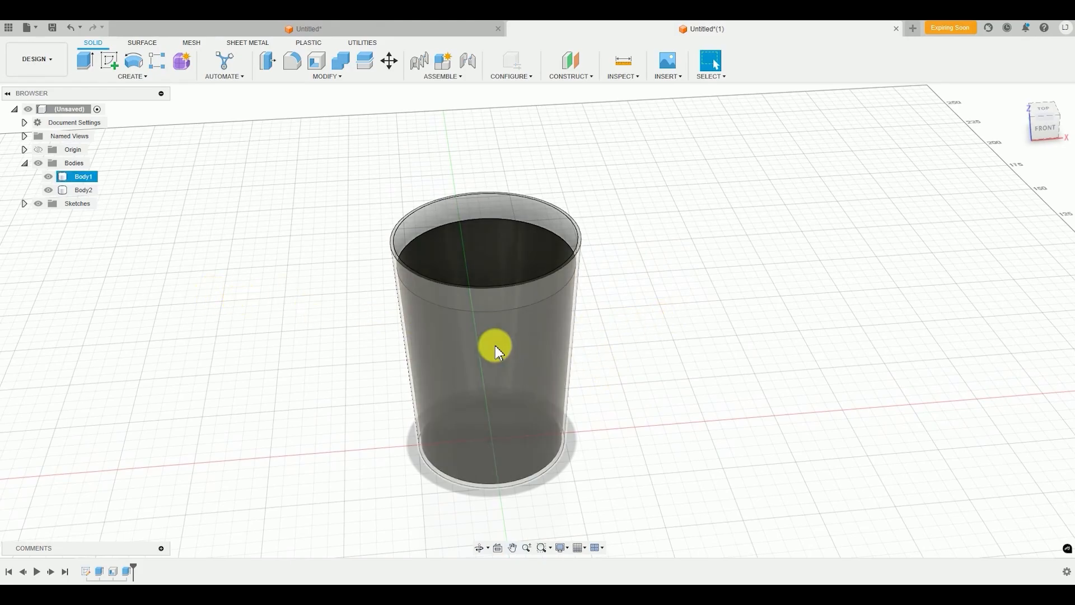
{"action": "middle_click_drag", "start_coordinate": [492, 343], "coordinate": [460, 336], "text": "shift"}
{"action": "scroll", "coordinate": [482, 256], "scroll_direction": "up", "scroll_amount": 5}
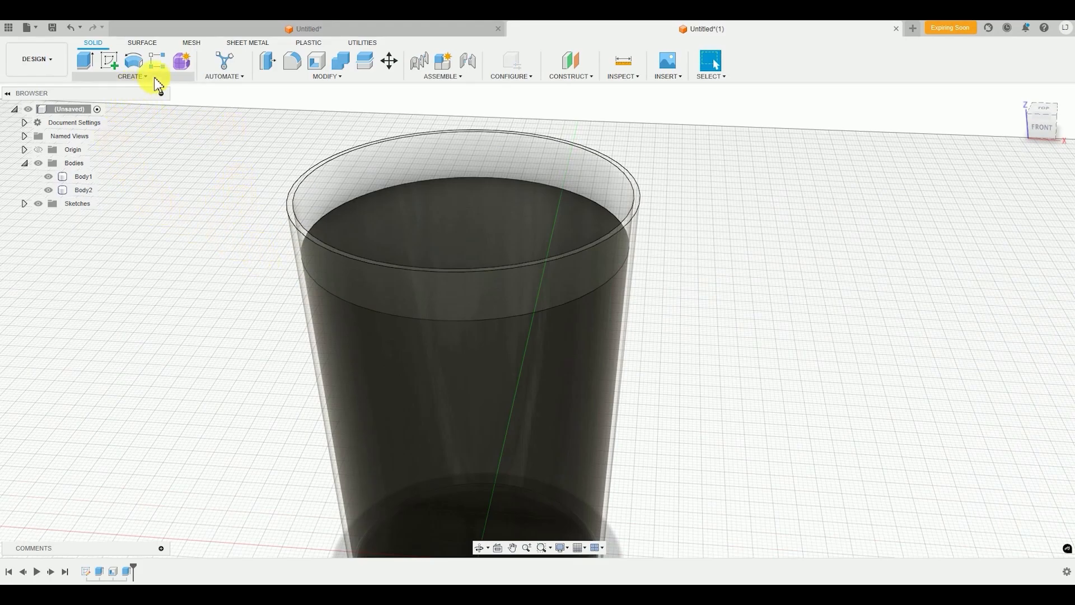
{"action": "middle_click_drag", "start_coordinate": [166, 184], "coordinate": [192, 210]}
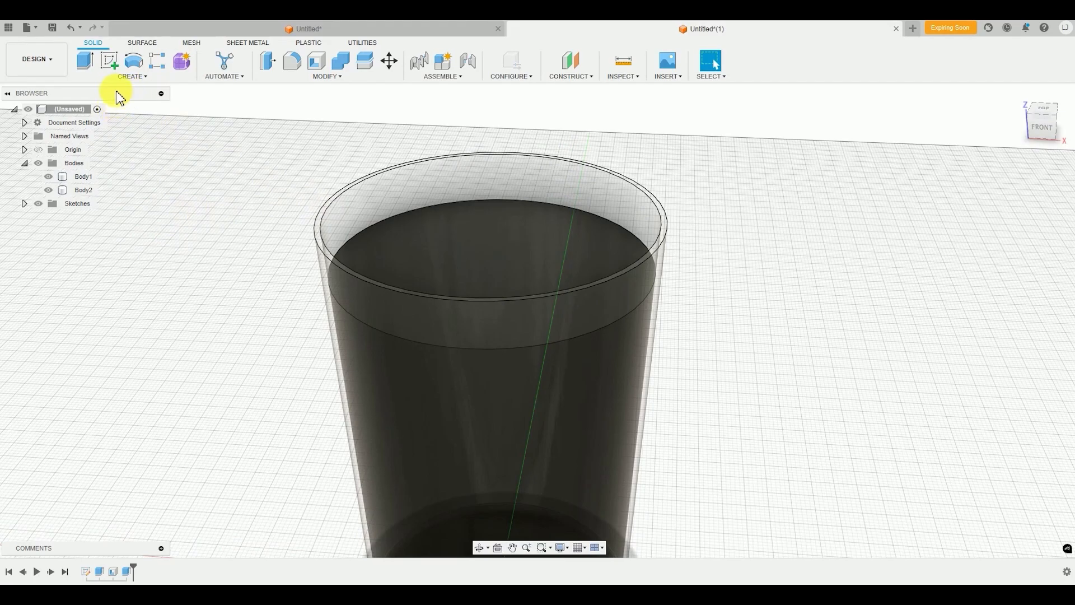
{"action": "left_click", "coordinate": [126, 77]}
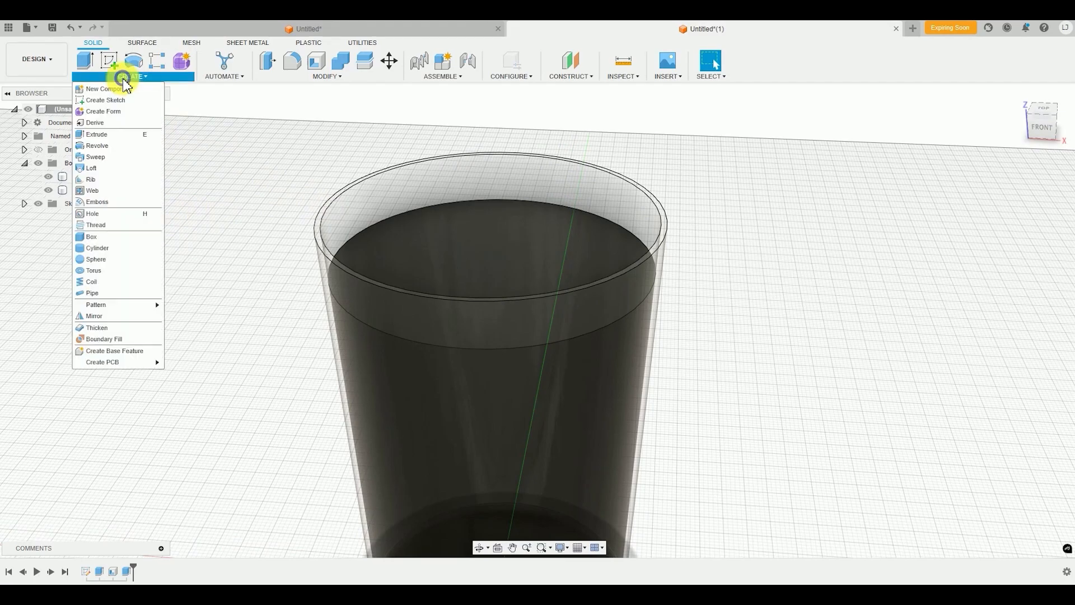
{"action": "left_click", "coordinate": [93, 237]}
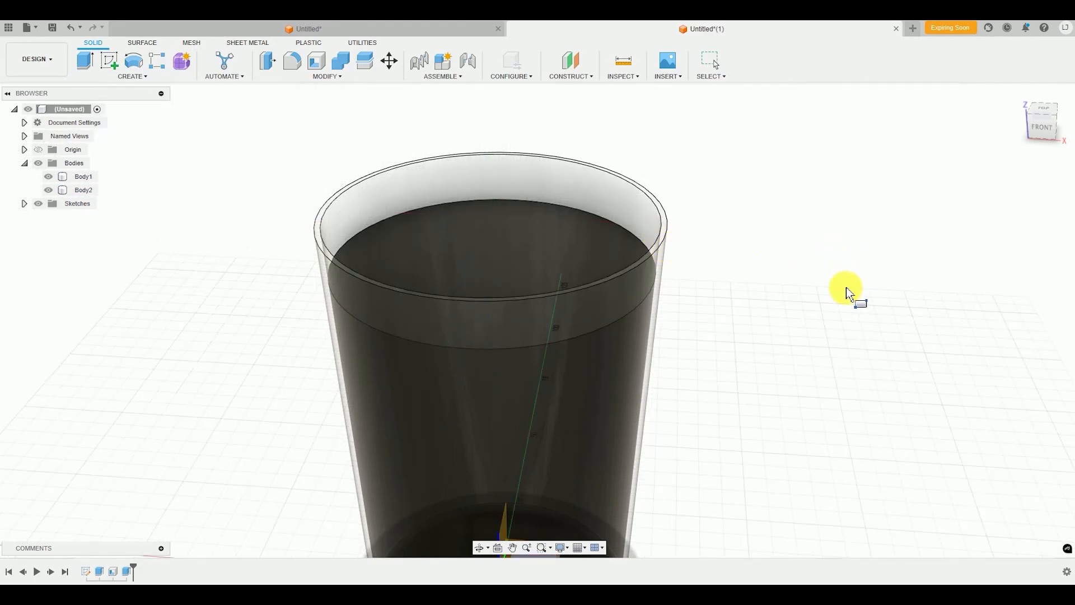
{"action": "middle_click_drag", "start_coordinate": [694, 259], "coordinate": [763, 331], "text": "shift"}
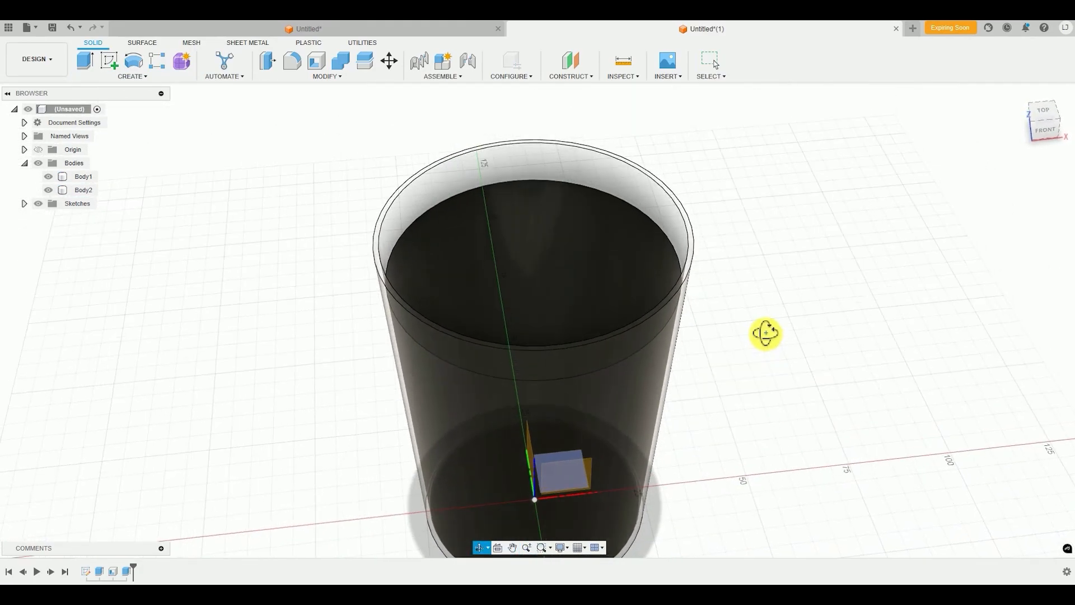
{"action": "middle_click_drag", "start_coordinate": [539, 305], "coordinate": [488, 243], "text": "shift"}
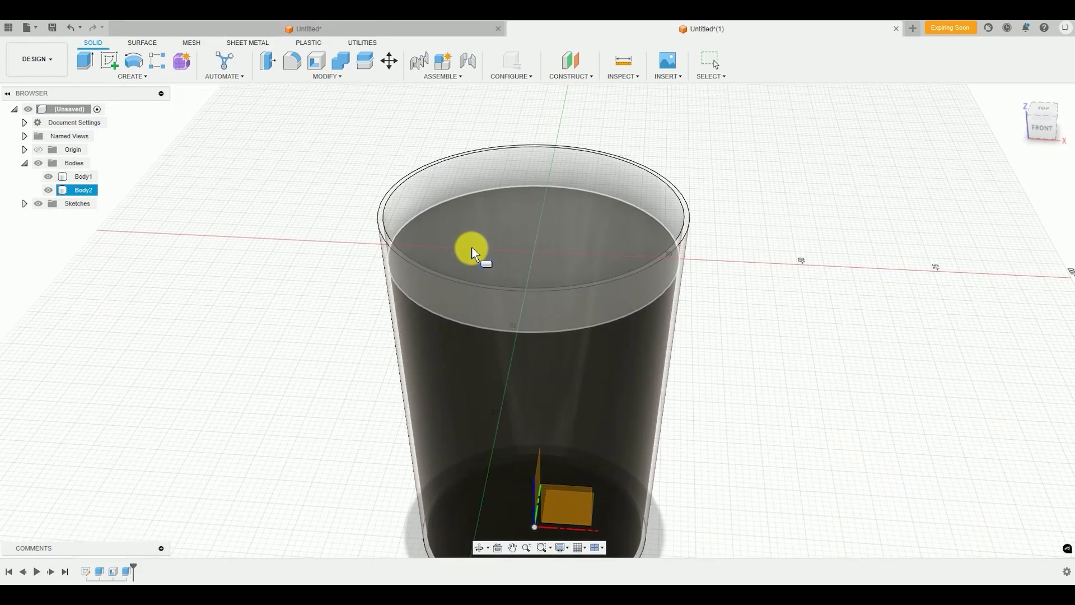
{"action": "middle_click_drag", "start_coordinate": [472, 249], "coordinate": [540, 238], "text": "shift"}
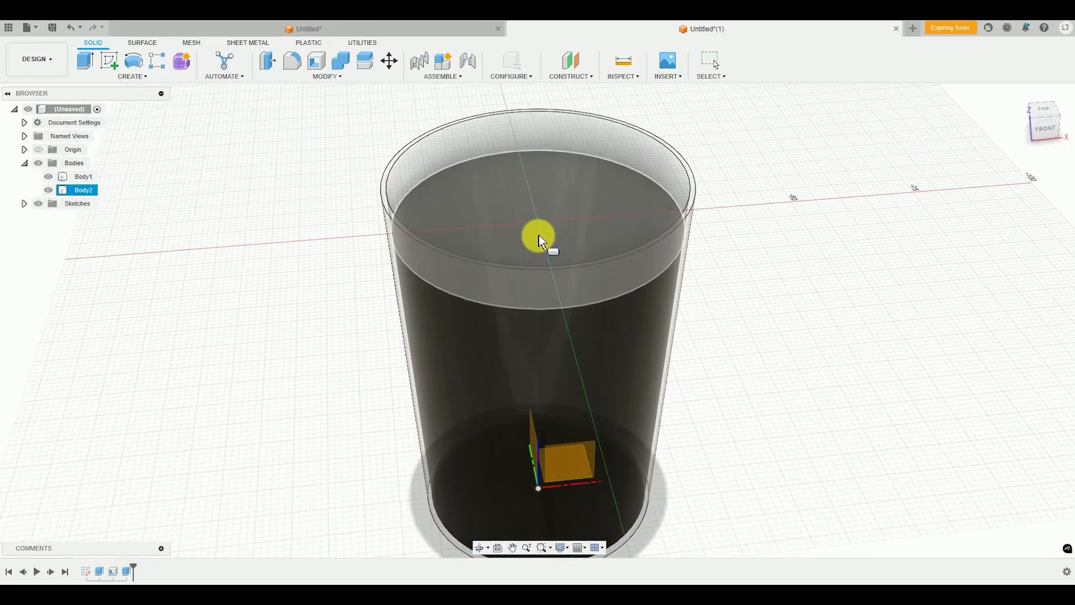
{"action": "left_click", "coordinate": [496, 213]}
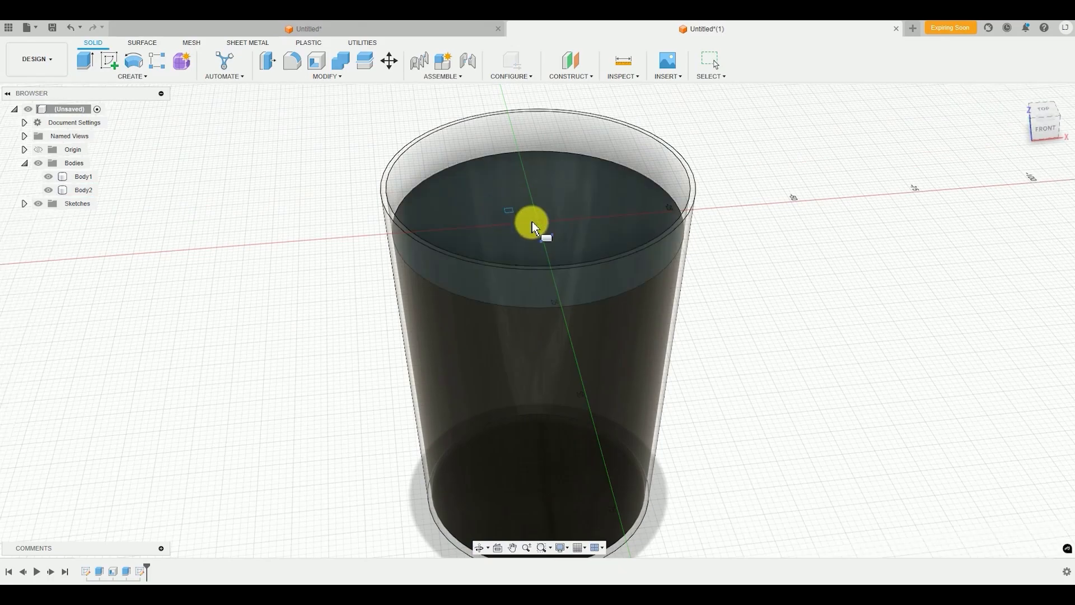
{"action": "left_click", "coordinate": [480, 213]}
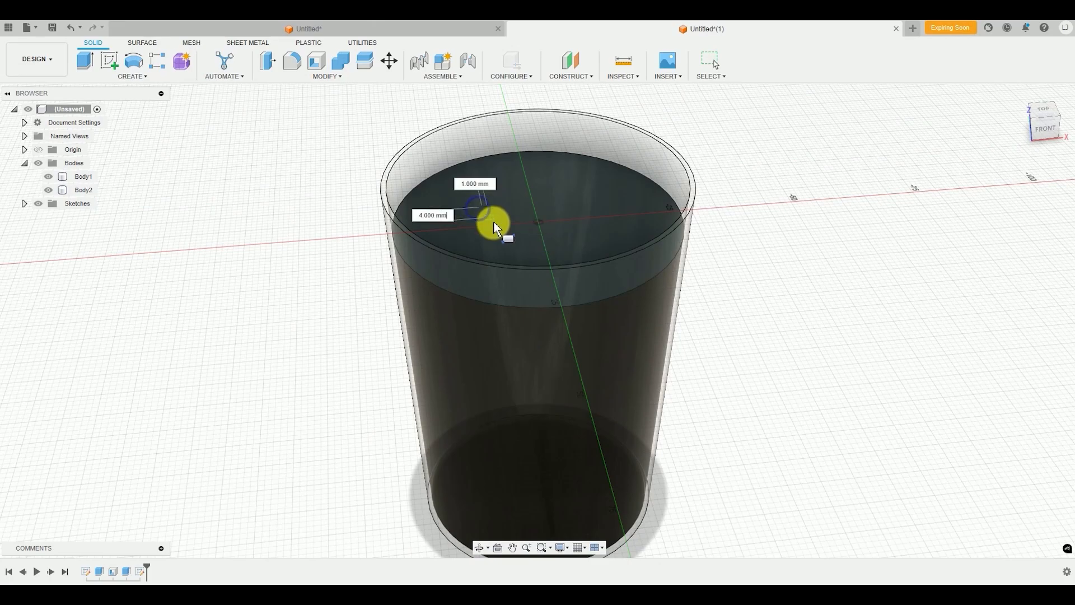
{"action": "left_click", "coordinate": [531, 238]}
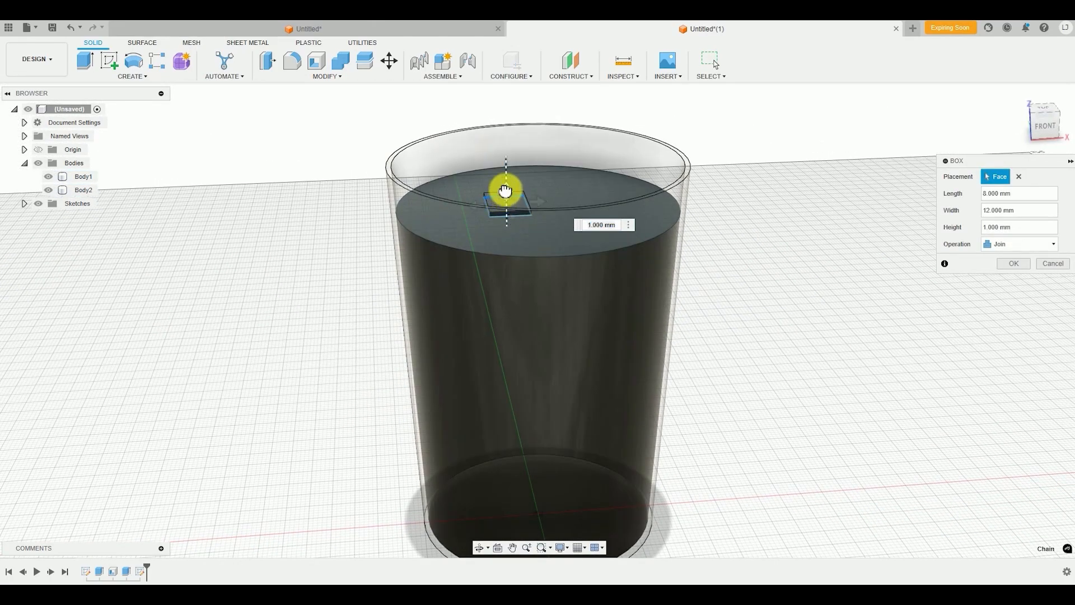
Give the box on the liquid's surface a height of 9 mm and create it as a new body
{"action": "left_click_drag", "start_coordinate": [506, 191], "coordinate": [505, 167]}
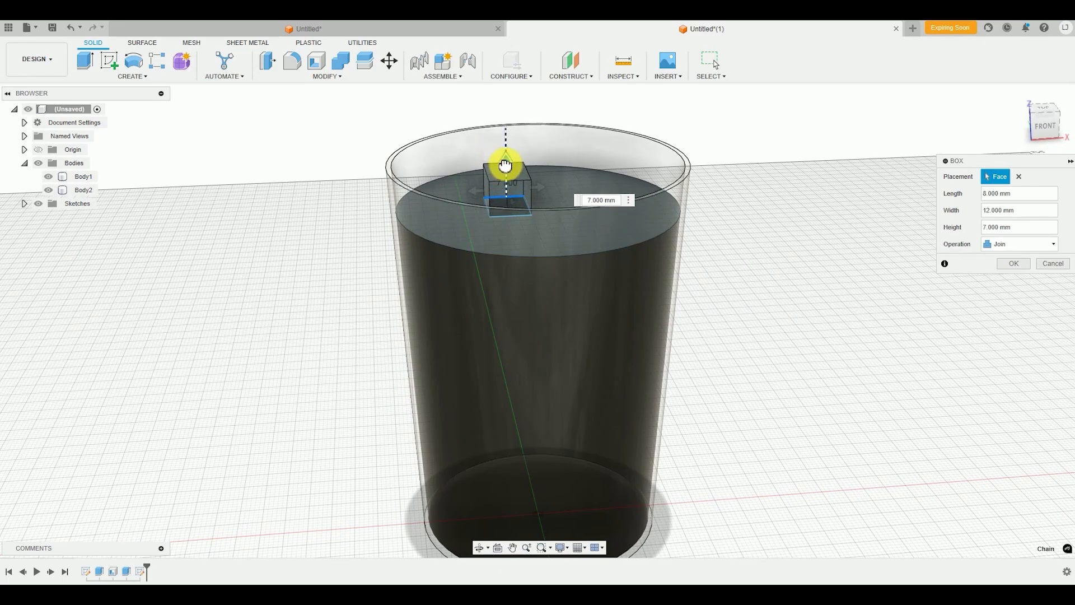
{"action": "middle_click_drag", "start_coordinate": [499, 192], "coordinate": [537, 166], "text": "shift"}
{"action": "left_click_drag", "start_coordinate": [509, 182], "coordinate": [513, 179]}
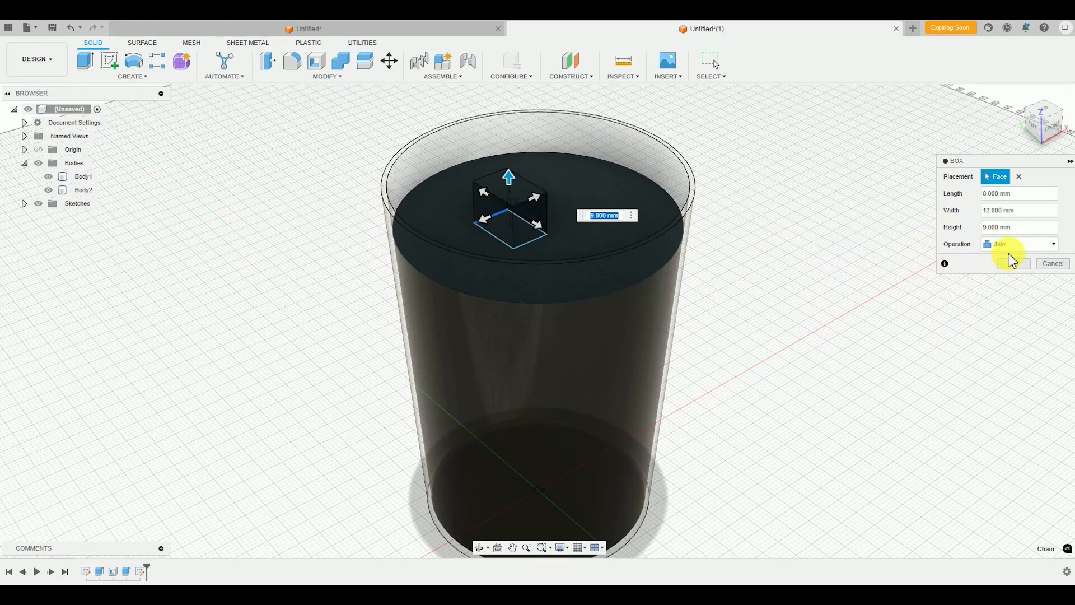
{"action": "left_click", "coordinate": [1011, 246]}
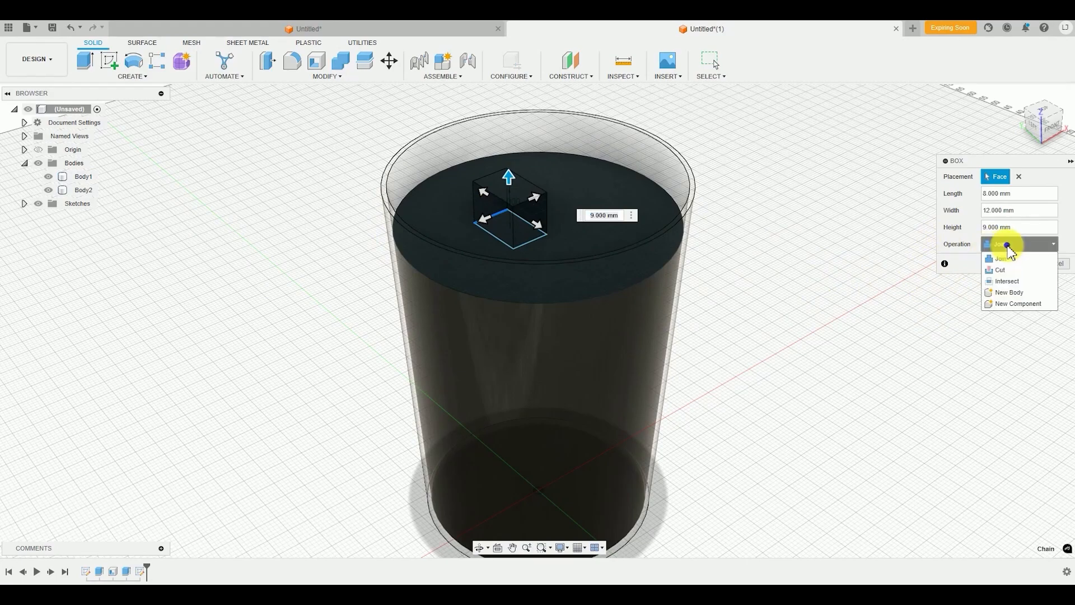
{"action": "left_click", "coordinate": [1016, 293]}
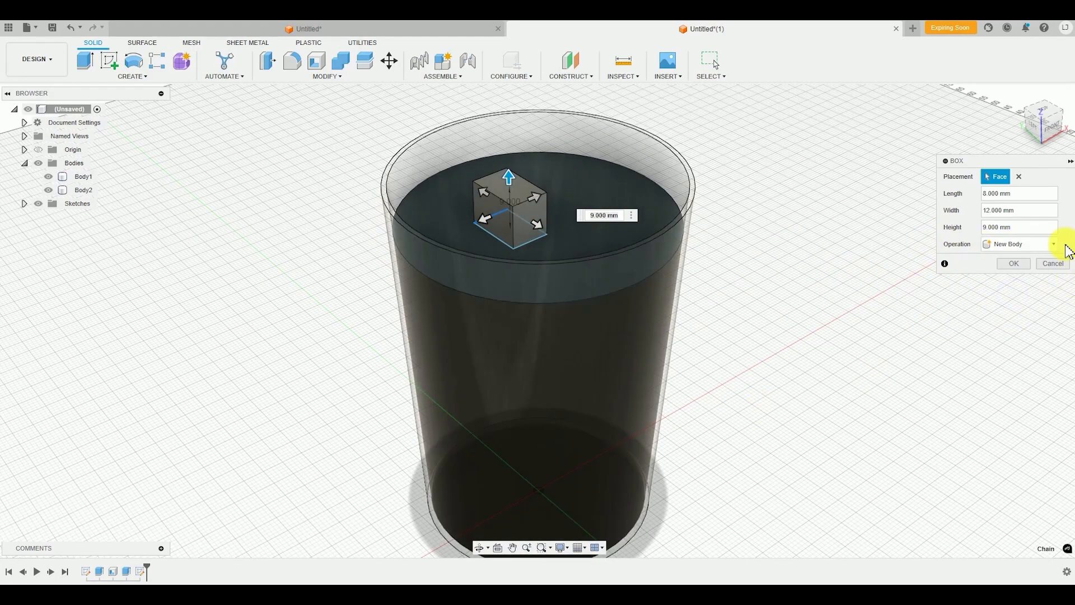
{"action": "left_click", "coordinate": [1011, 264]}
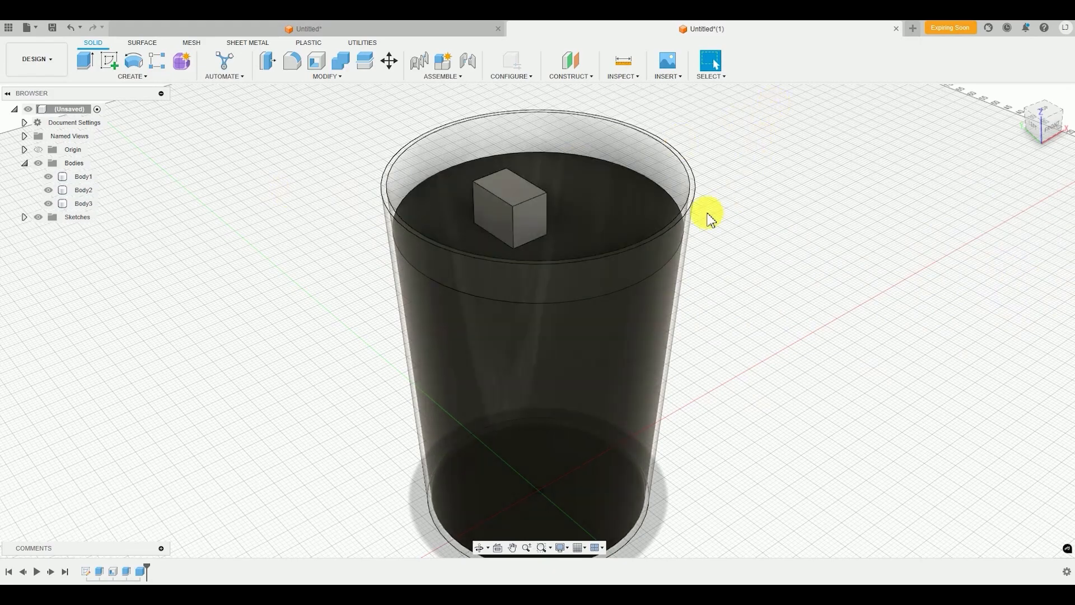
Examine the new box's size and placement on the liquid surface from several angles
{"action": "left_click", "coordinate": [572, 244]}
{"action": "middle_click_drag", "start_coordinate": [640, 311], "coordinate": [758, 364], "text": "shift"}
{"action": "left_click", "coordinate": [486, 299]}
{"action": "scroll", "coordinate": [492, 291], "scroll_direction": "up", "scroll_amount": 5}
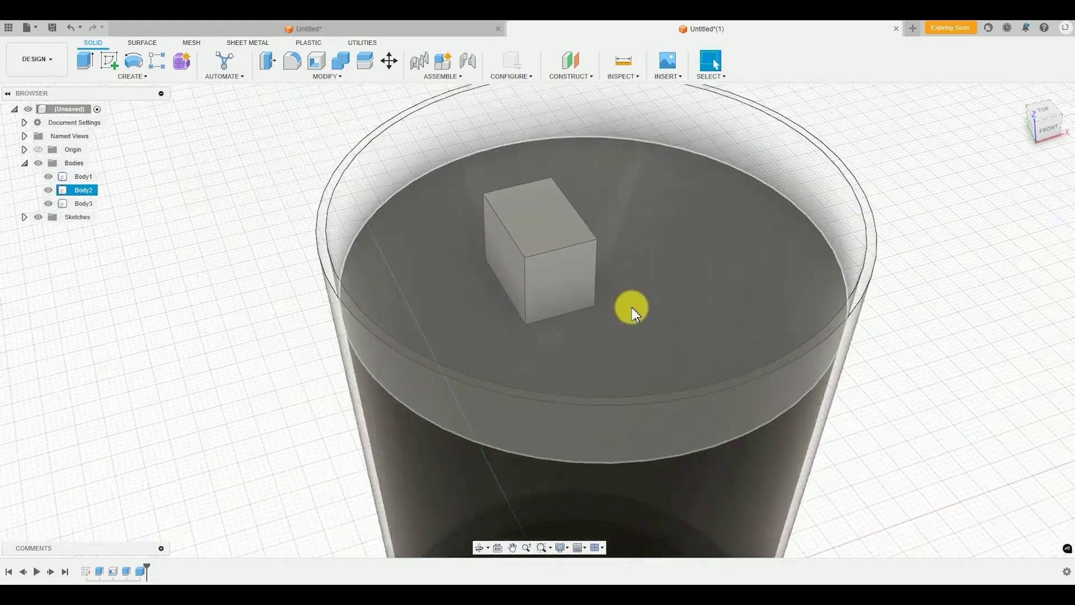
{"action": "scroll", "coordinate": [633, 309], "scroll_direction": "down", "scroll_amount": 3}
{"action": "middle_click_drag", "start_coordinate": [655, 324], "coordinate": [510, 333]}
{"action": "left_click", "coordinate": [733, 308]}
{"action": "middle_click_drag", "start_coordinate": [788, 300], "coordinate": [722, 283], "text": "shift"}
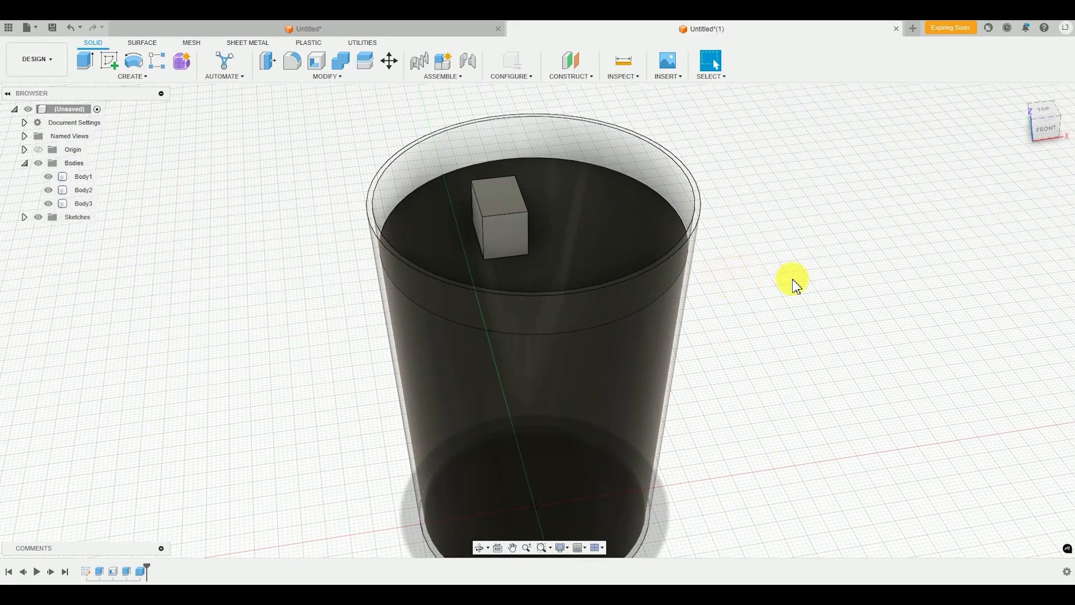
Start a constant-radius fillet on the ice cube and select its top face and the first two side faces
{"action": "left_click", "coordinate": [321, 77]}
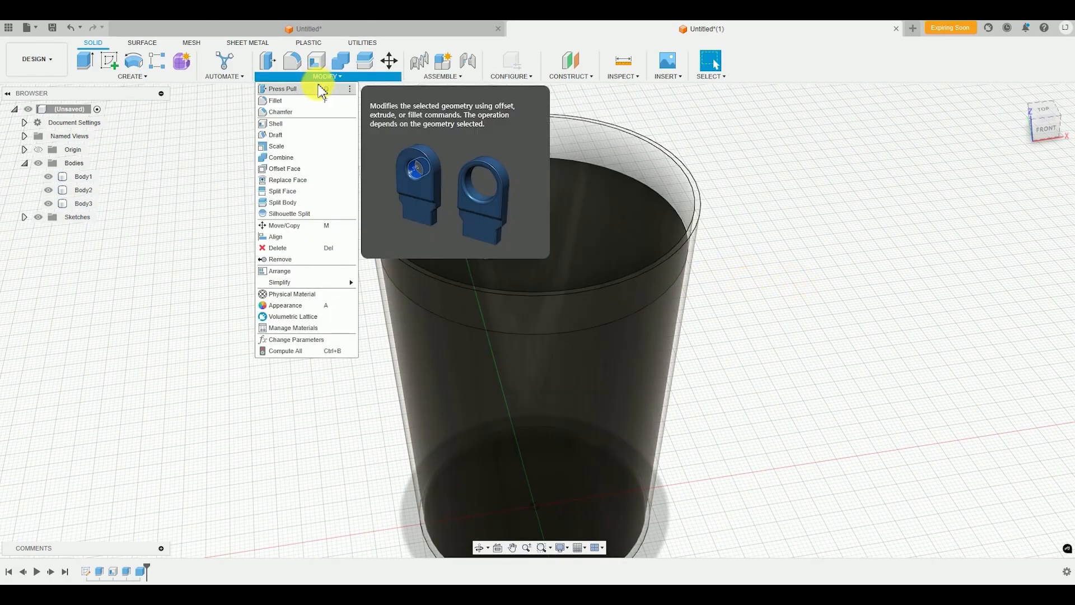
{"action": "left_click", "coordinate": [280, 101]}
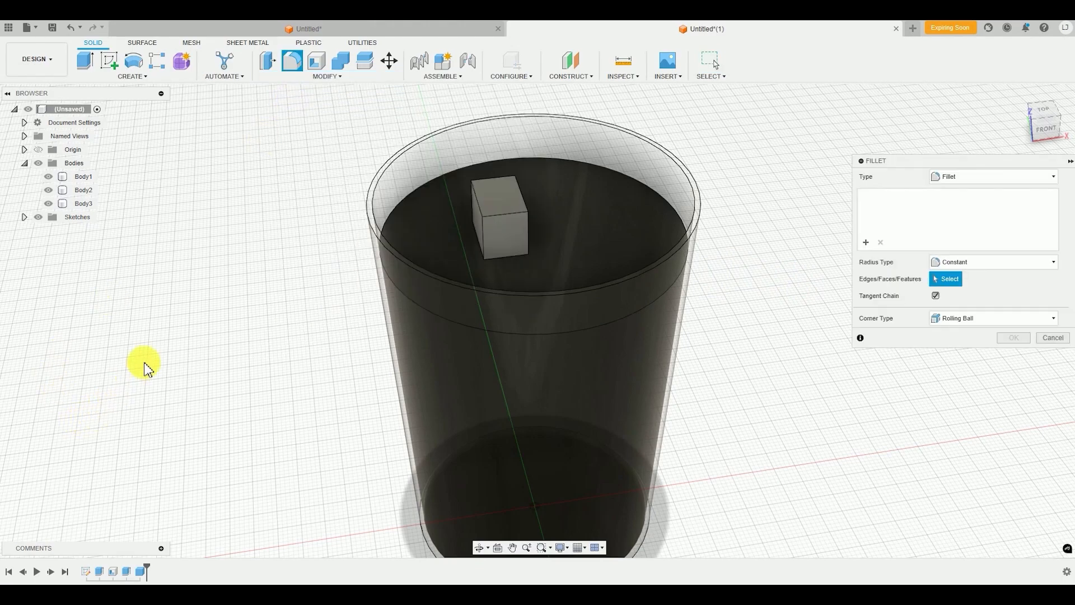
{"action": "scroll", "coordinate": [493, 213], "scroll_direction": "up", "scroll_amount": 3}
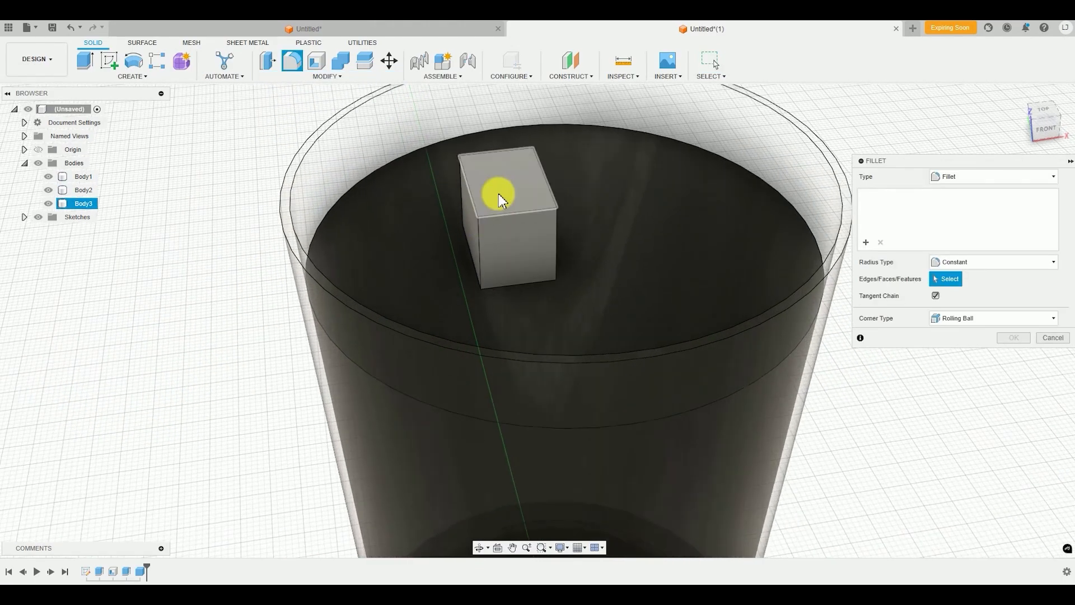
{"action": "left_click", "coordinate": [497, 195]}
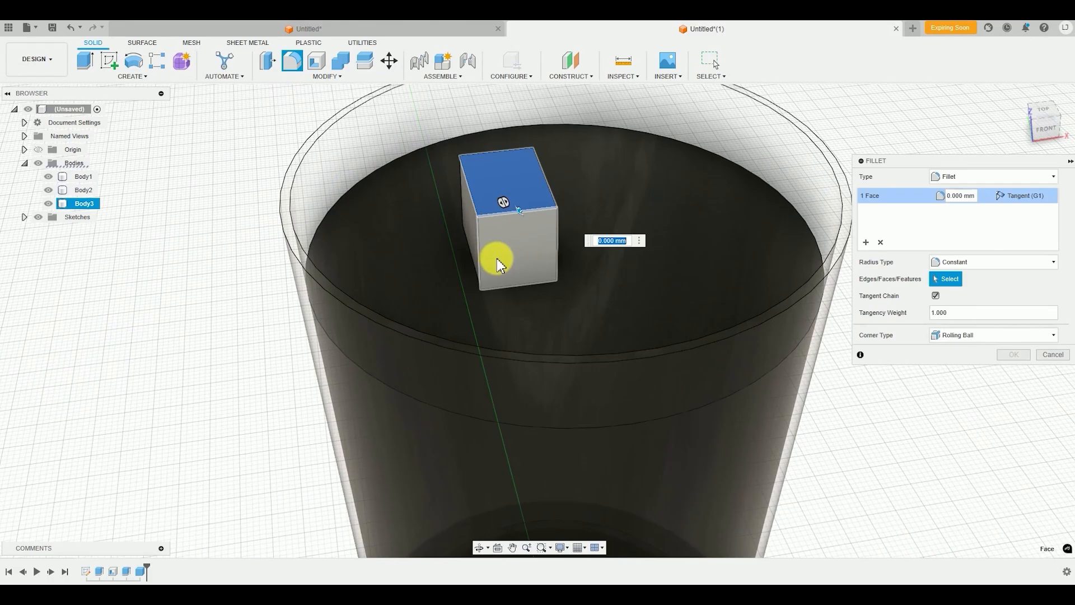
{"action": "left_click", "coordinate": [488, 201]}
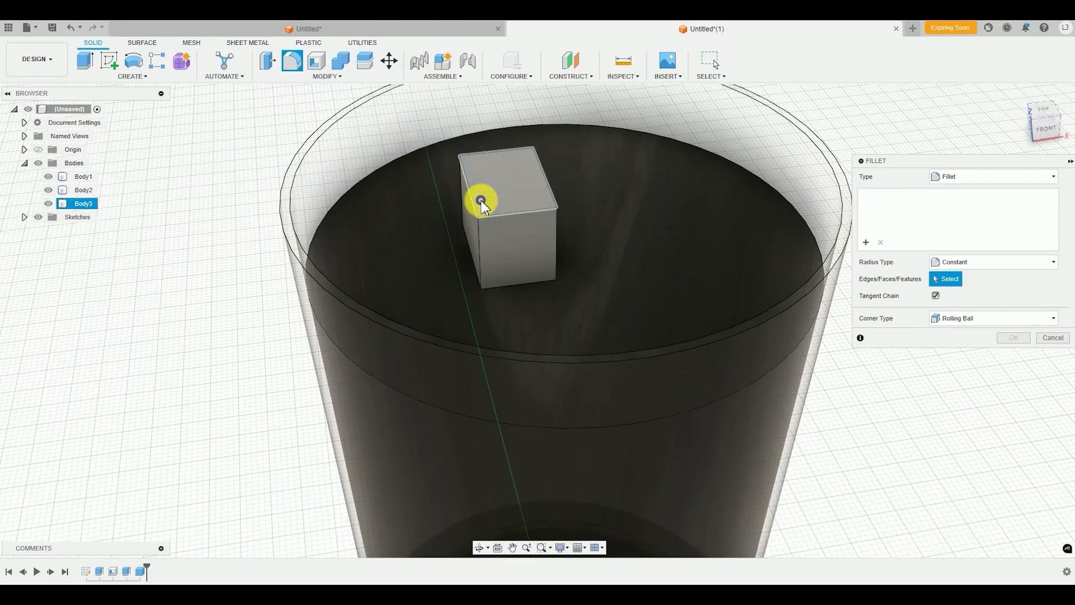
{"action": "left_click", "coordinate": [488, 199]}
{"action": "left_click", "coordinate": [491, 240]}
{"action": "left_click", "coordinate": [472, 224]}
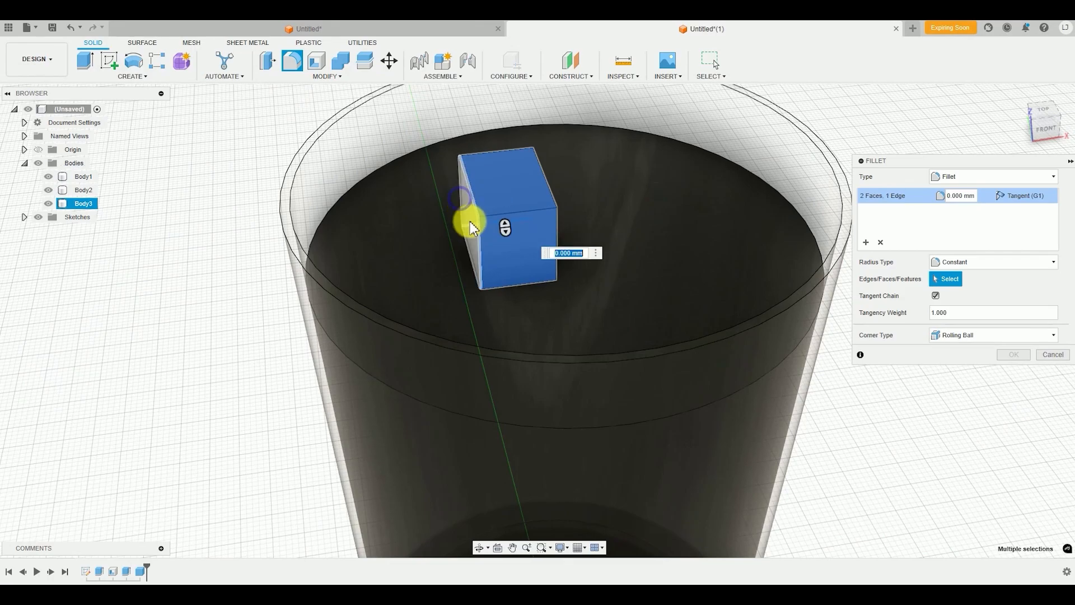
{"action": "left_click", "coordinate": [469, 224]}
{"action": "scroll", "coordinate": [471, 221], "scroll_direction": "up", "scroll_amount": 4}
{"action": "left_click", "coordinate": [473, 221]}
{"action": "scroll", "coordinate": [461, 233], "scroll_direction": "down", "scroll_amount": 3}
Add the ice cube's remaining side faces and hidden bottom face to the fillet, and round all edges with a 1 mm radius
{"action": "middle_click_drag", "start_coordinate": [463, 235], "coordinate": [604, 273], "text": "shift"}
{"action": "left_click", "coordinate": [405, 246]}
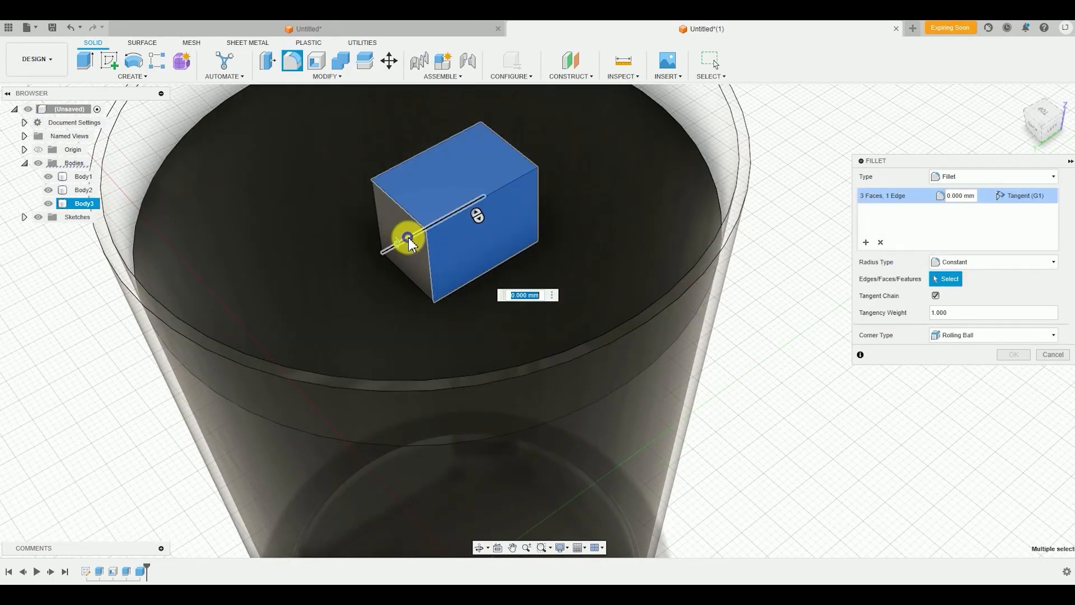
{"action": "left_click", "coordinate": [408, 241]}
{"action": "left_click", "coordinate": [412, 251]}
{"action": "middle_click_drag", "start_coordinate": [392, 246], "coordinate": [486, 243], "text": "shift"}
{"action": "left_click", "coordinate": [341, 206]}
{"action": "middle_click_drag", "start_coordinate": [343, 208], "coordinate": [372, 244], "text": "shift"}
{"action": "left_click", "coordinate": [372, 250]}
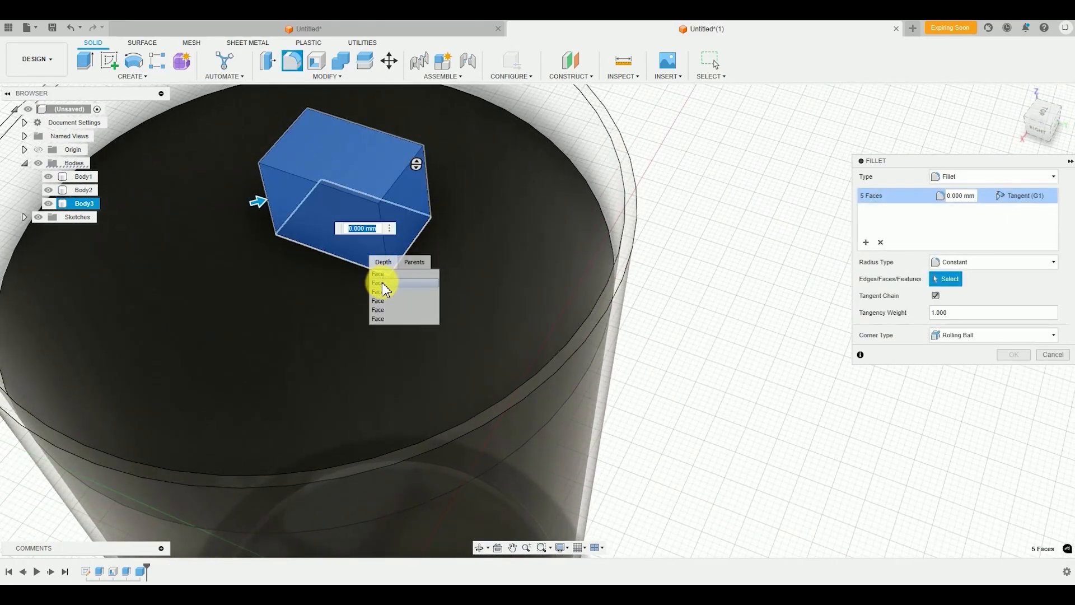
{"action": "left_click", "coordinate": [377, 281]}
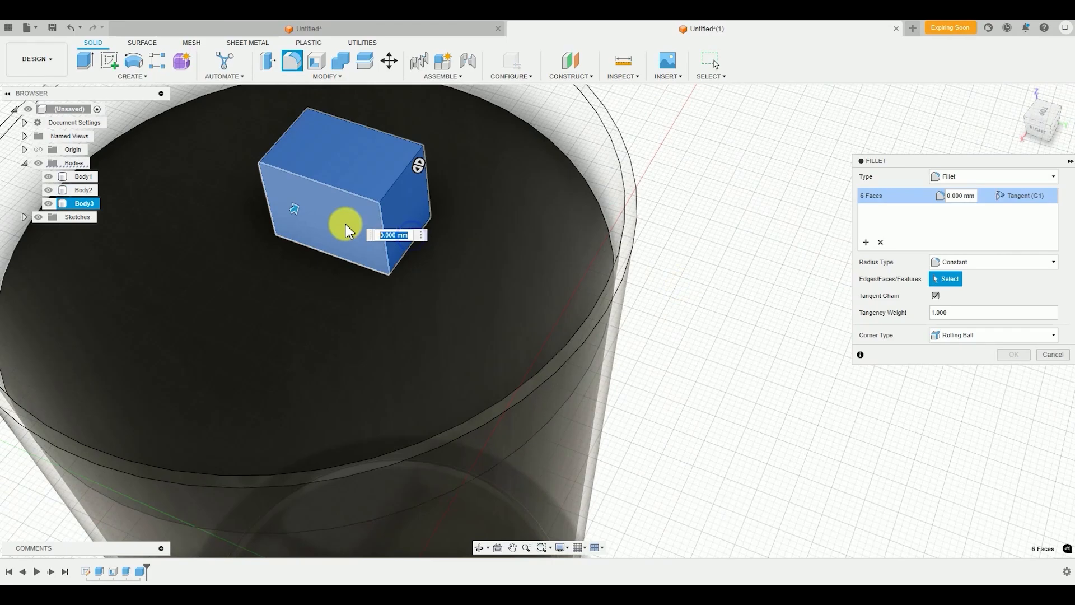
{"action": "left_click_drag", "start_coordinate": [295, 209], "coordinate": [297, 210]}
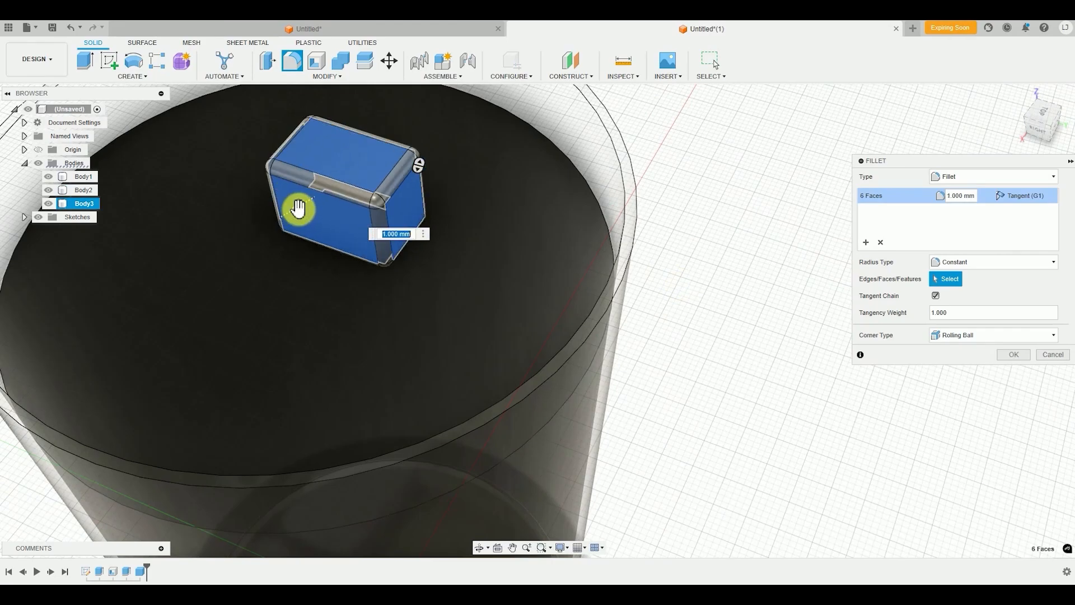
{"action": "key", "text": "Return"}
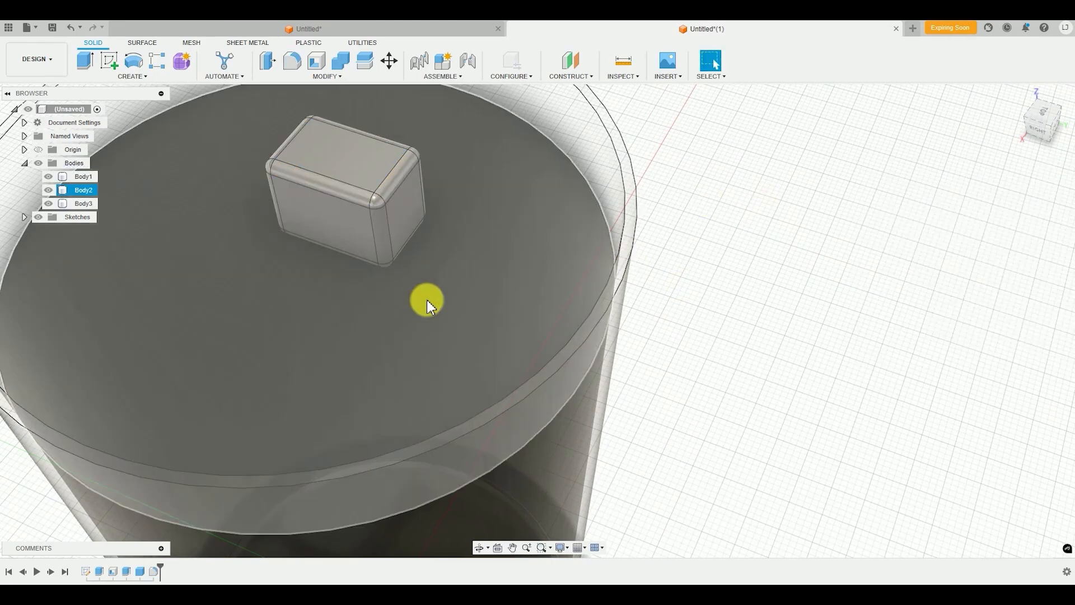
Examine the rounded ice cube inside the cup up close and from a distance
{"action": "scroll", "coordinate": [427, 301], "scroll_direction": "down", "scroll_amount": 5}
{"action": "middle_click_drag", "start_coordinate": [391, 323], "coordinate": [357, 298], "text": "shift"}
{"action": "scroll", "coordinate": [433, 327], "scroll_direction": "up", "scroll_amount": 3}
{"action": "middle_click_drag", "start_coordinate": [433, 327], "coordinate": [483, 312], "text": "shift"}
{"action": "scroll", "coordinate": [404, 316], "scroll_direction": "up", "scroll_amount": 4}
{"action": "scroll", "coordinate": [405, 315], "scroll_direction": "down", "scroll_amount": 4}
{"action": "scroll", "coordinate": [420, 317], "scroll_direction": "down", "scroll_amount": 3}
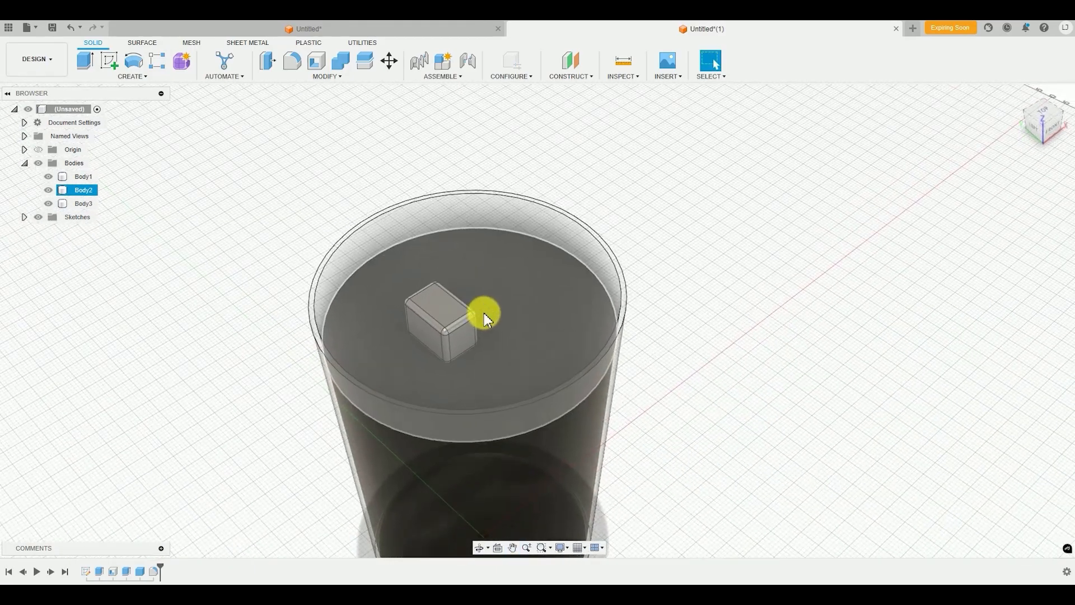
{"action": "scroll", "coordinate": [437, 306], "scroll_direction": "up", "scroll_amount": 3}
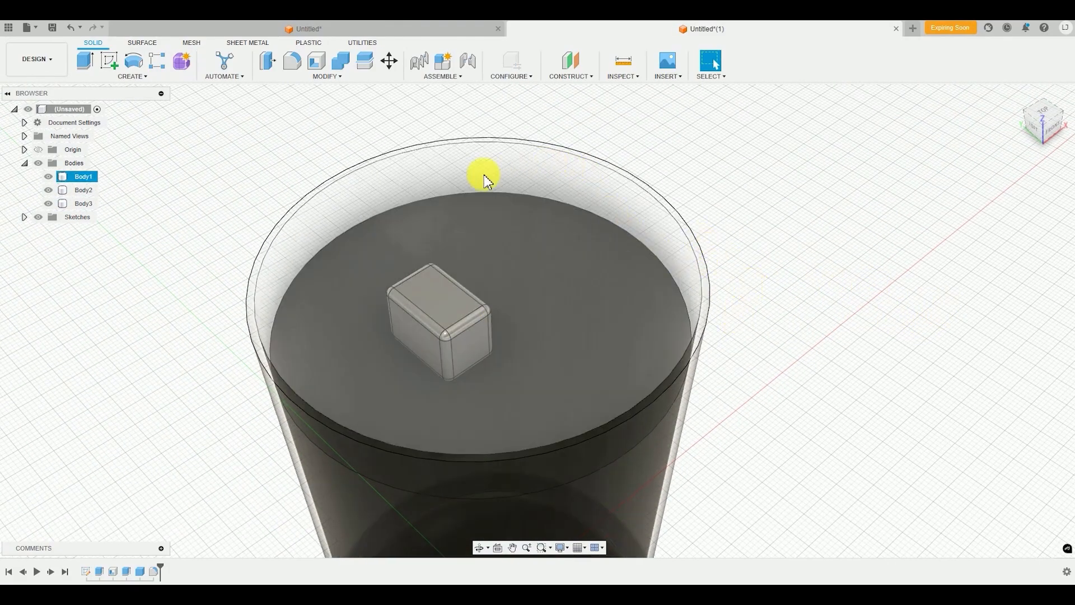
Apply the Glass - Bubbles appearance to the ice cube body and finish assigning appearances
{"action": "left_click", "coordinate": [331, 78]}
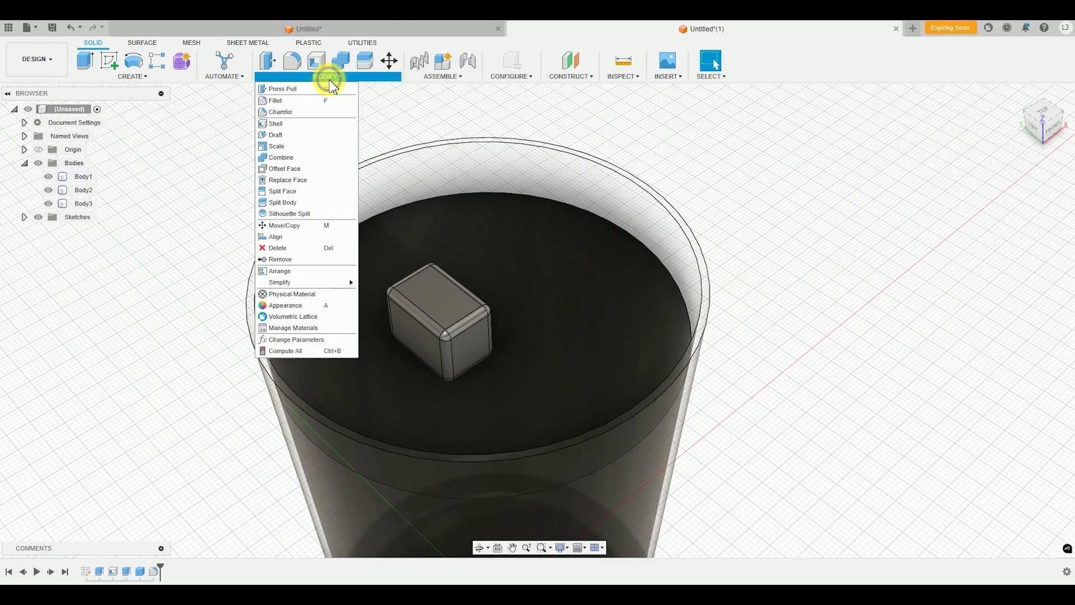
{"action": "left_click", "coordinate": [286, 305]}
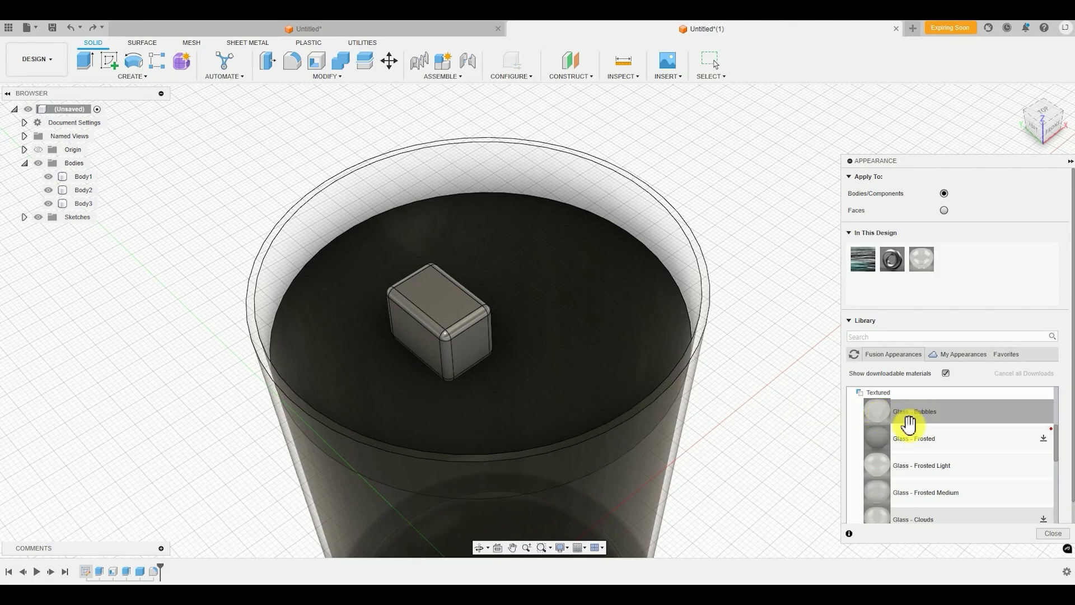
{"action": "scroll", "coordinate": [924, 480], "scroll_direction": "up", "scroll_amount": 2}
{"action": "scroll", "coordinate": [925, 480], "scroll_direction": "down", "scroll_amount": 2}
{"action": "scroll", "coordinate": [909, 487], "scroll_direction": "up", "scroll_amount": 1}
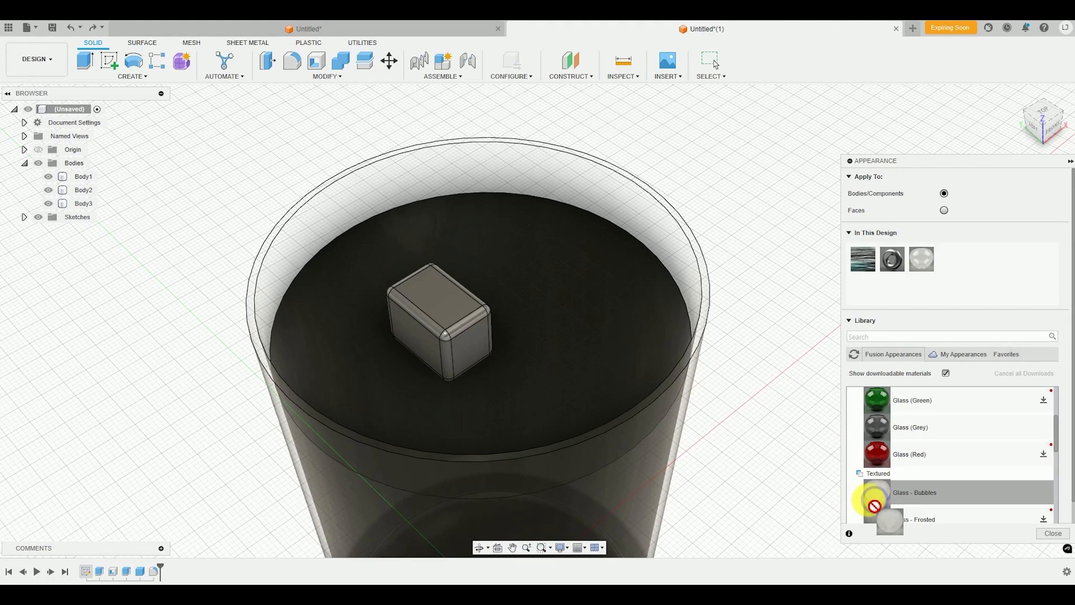
{"action": "left_click_drag", "start_coordinate": [875, 504], "coordinate": [443, 314]}
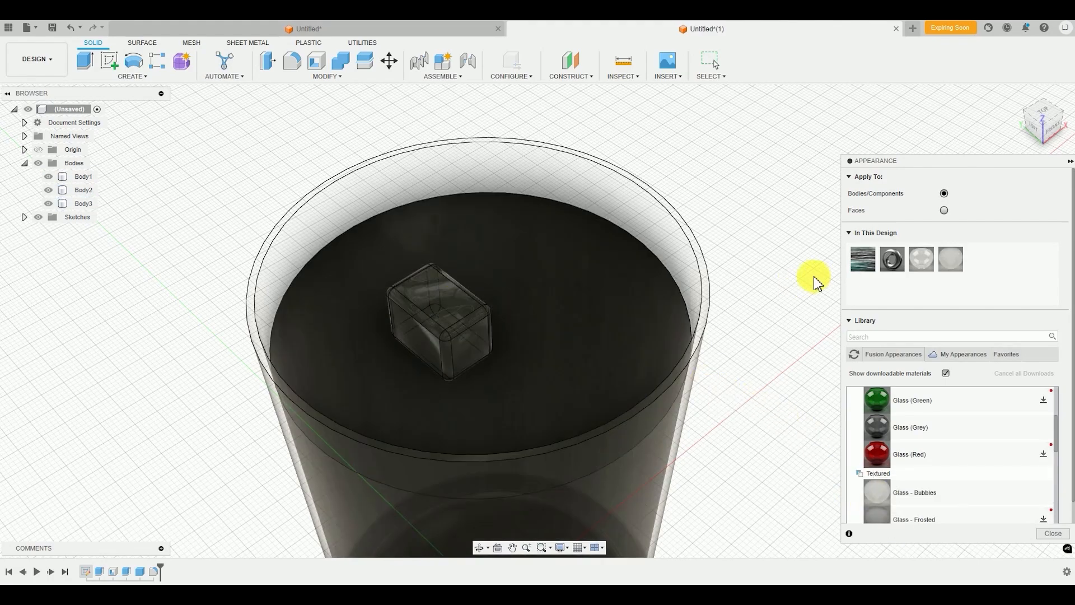
{"action": "scroll", "coordinate": [458, 330], "scroll_direction": "up", "scroll_amount": 5}
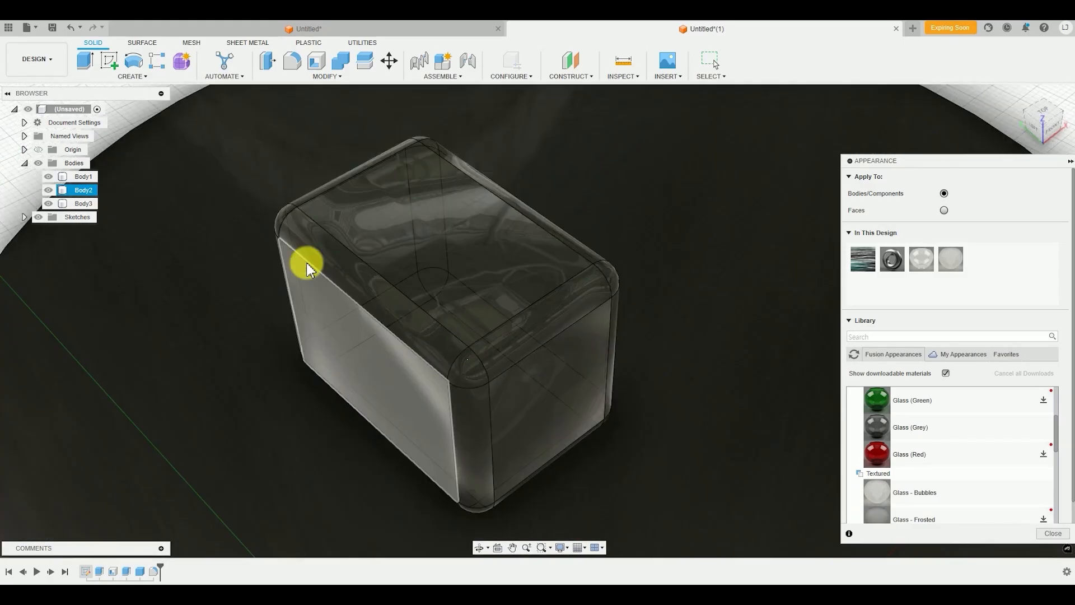
{"action": "scroll", "coordinate": [548, 380], "scroll_direction": "down", "scroll_amount": 5}
{"action": "middle_click_drag", "start_coordinate": [548, 380], "coordinate": [456, 310], "text": "shift"}
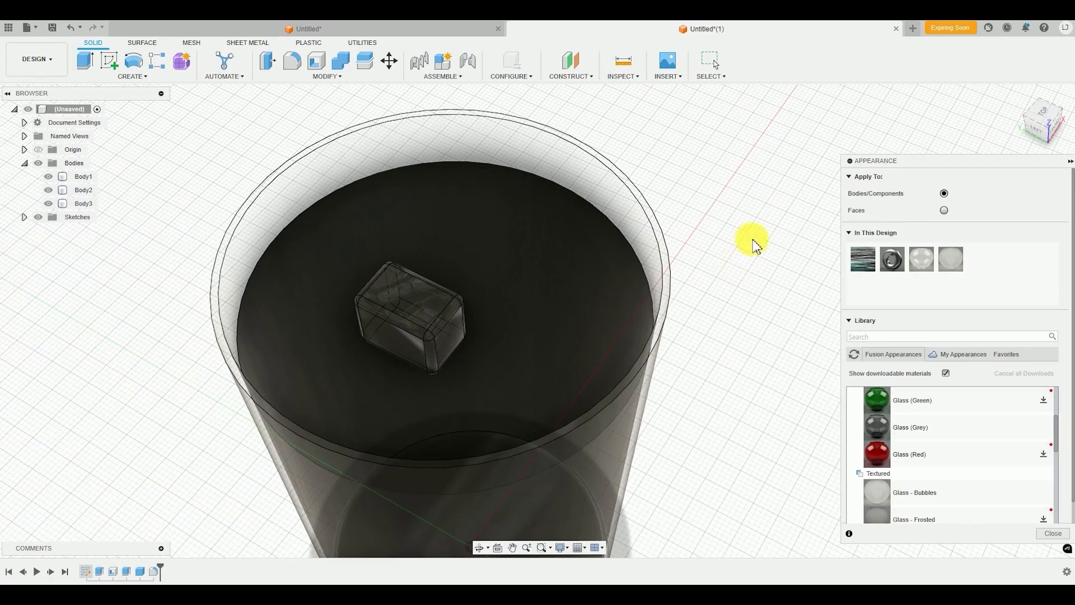
{"action": "key", "text": "Escape"}
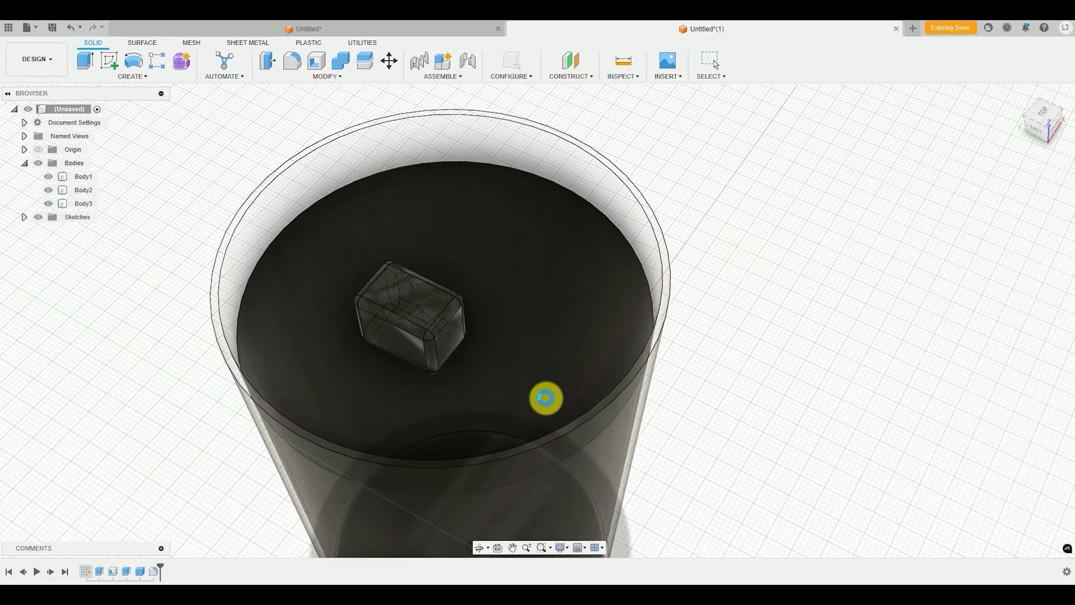
Start a free move of the ice cube body and tilt it, including a rotation of -50 degrees about the Y axis
{"action": "middle_click_drag", "start_coordinate": [546, 397], "coordinate": [682, 367], "text": "shift"}
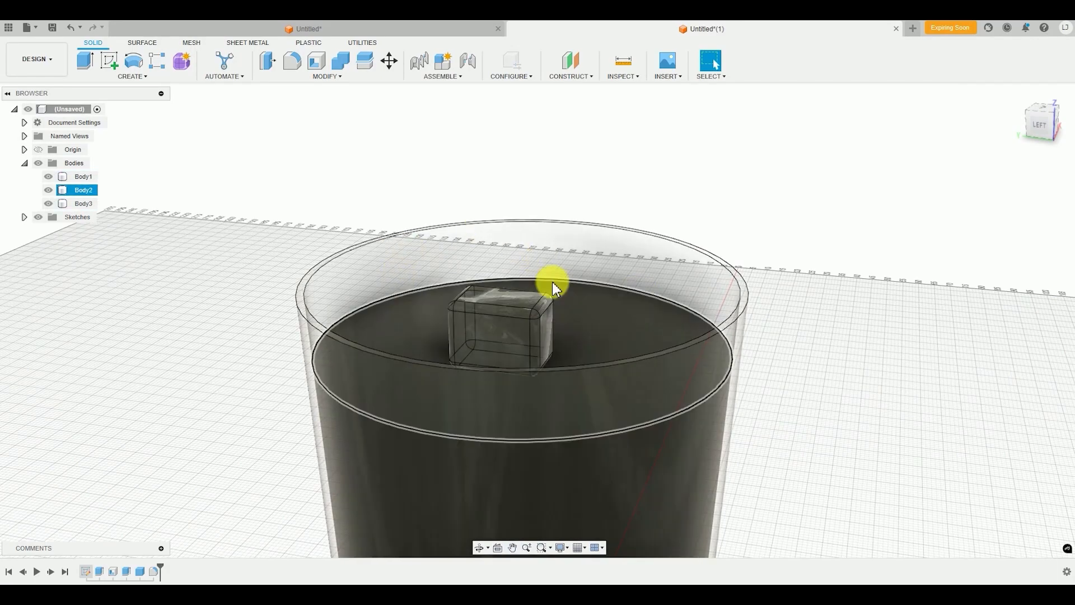
{"action": "scroll", "coordinate": [480, 302], "scroll_direction": "up", "scroll_amount": 3}
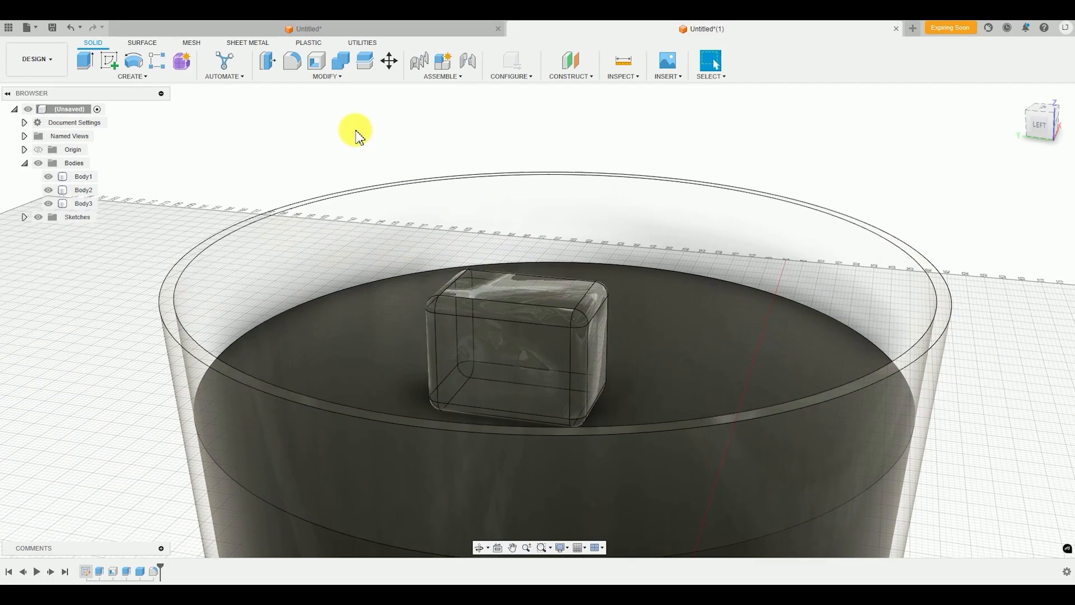
{"action": "left_click", "coordinate": [307, 78]}
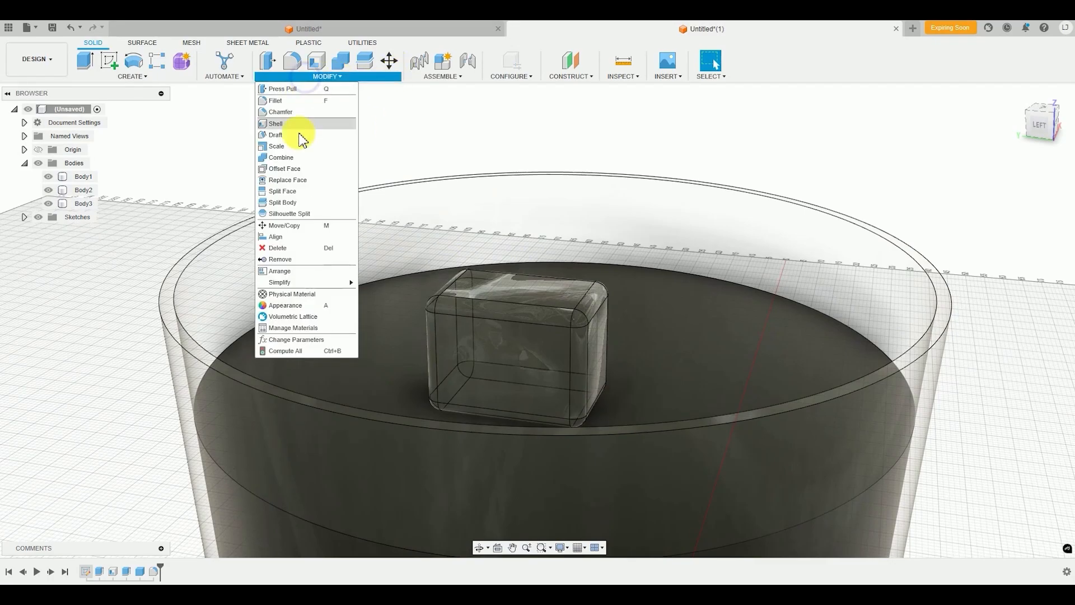
{"action": "left_click", "coordinate": [303, 227]}
{"action": "left_click", "coordinate": [547, 348]}
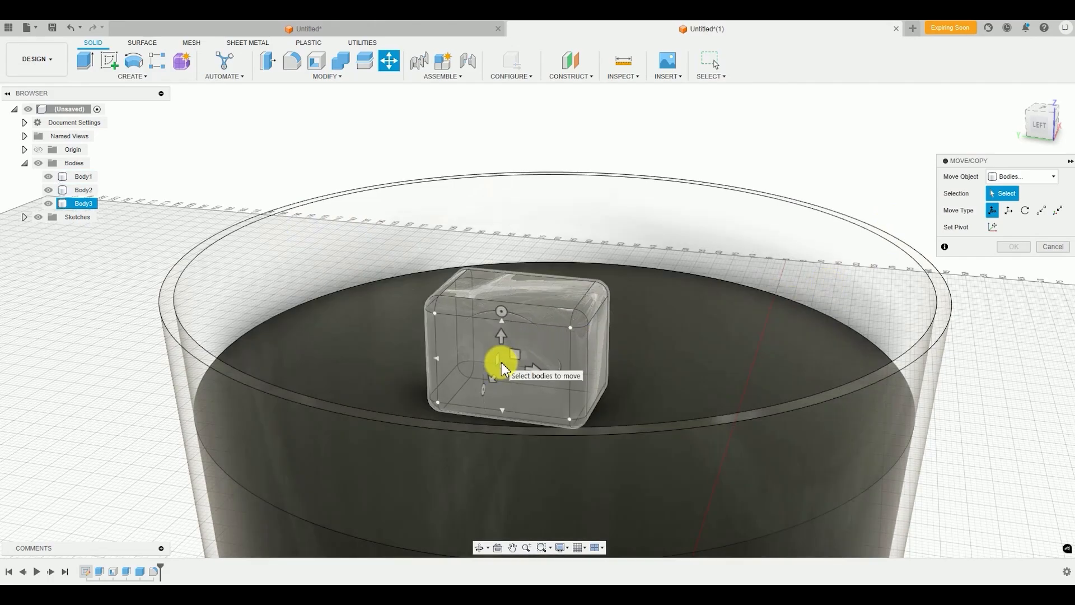
{"action": "left_click", "coordinate": [503, 369]}
{"action": "middle_click_drag", "start_coordinate": [584, 328], "coordinate": [563, 361], "text": "shift"}
{"action": "left_click_drag", "start_coordinate": [507, 319], "coordinate": [533, 330]}
{"action": "middle_click_drag", "start_coordinate": [533, 329], "coordinate": [525, 428], "text": "shift"}
{"action": "mouse_move", "coordinate": [526, 428]}
{"action": "left_mouse_down"}
{"action": "mouse_move", "coordinate": [554, 409]}
{"action": "mouse_move", "coordinate": [538, 424]}
{"action": "left_mouse_up"}
{"action": "middle_click_drag", "start_coordinate": [539, 424], "coordinate": [533, 343], "text": "shift"}
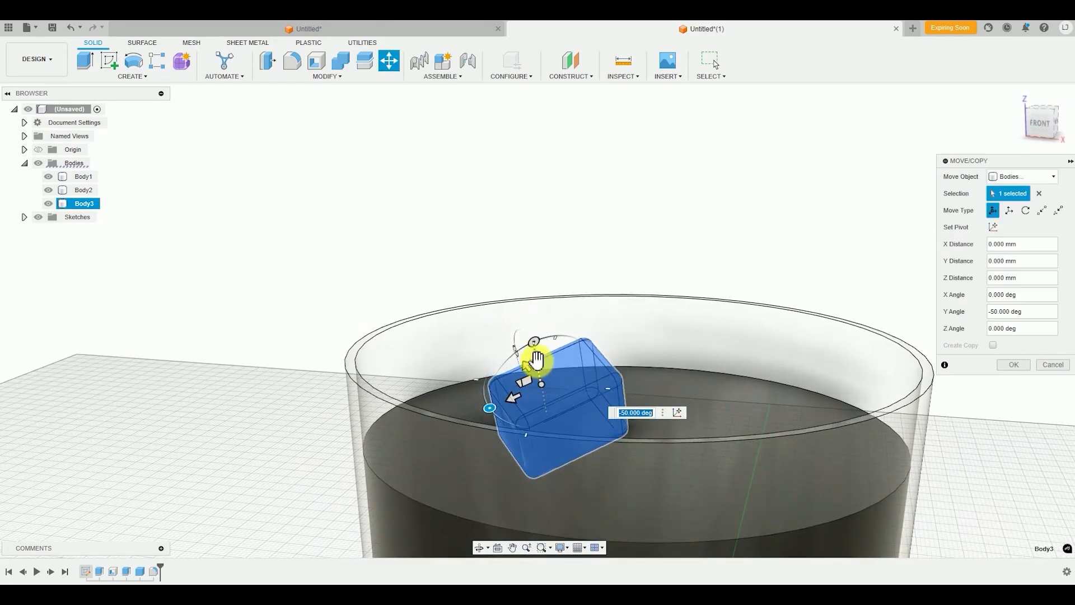
Shift the tilted ice cube down so it sits partly submerged in the liquid, and complete the move
{"action": "left_click_drag", "start_coordinate": [534, 363], "coordinate": [547, 388]}
{"action": "mouse_move", "coordinate": [549, 386]}
{"action": "middle_mouse_down", "text": "shift"}
{"action": "mouse_move", "coordinate": [627, 403]}
{"action": "mouse_move", "coordinate": [615, 382]}
{"action": "mouse_move", "coordinate": [644, 343]}
{"action": "mouse_move", "coordinate": [731, 397]}
{"action": "mouse_move", "coordinate": [564, 288]}
{"action": "mouse_move", "coordinate": [808, 298]}
{"action": "mouse_move", "coordinate": [548, 385]}
{"action": "middle_mouse_up", "text": "shift"}
{"action": "key", "text": "Return"}
{"action": "middle_click_drag", "start_coordinate": [478, 291], "coordinate": [572, 292], "text": "shift"}
{"action": "scroll", "coordinate": [571, 296], "scroll_direction": "up", "scroll_amount": 3}
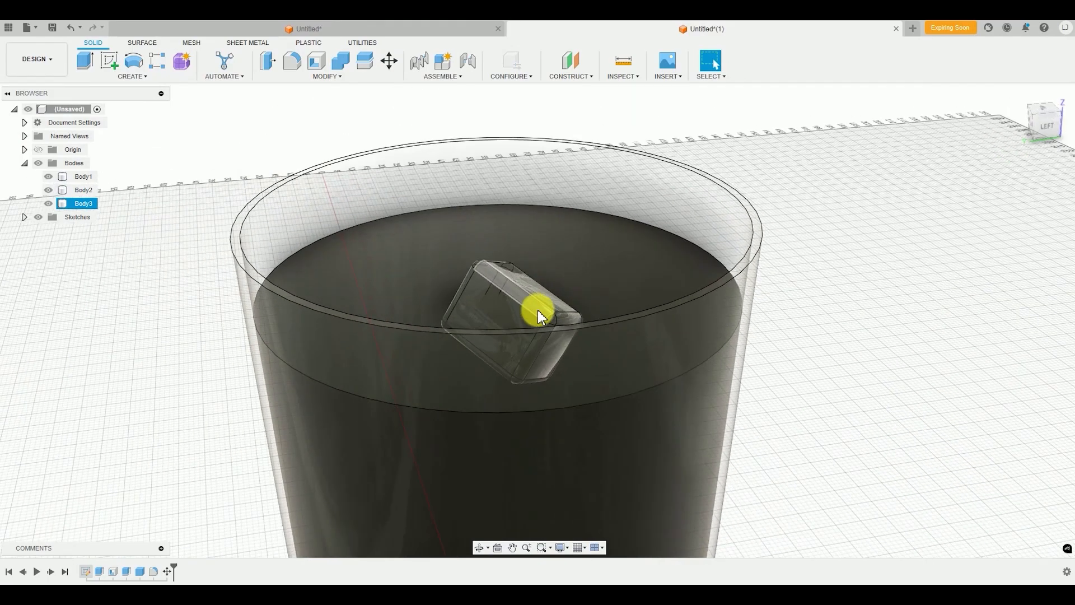
{"action": "left_click", "coordinate": [639, 295]}
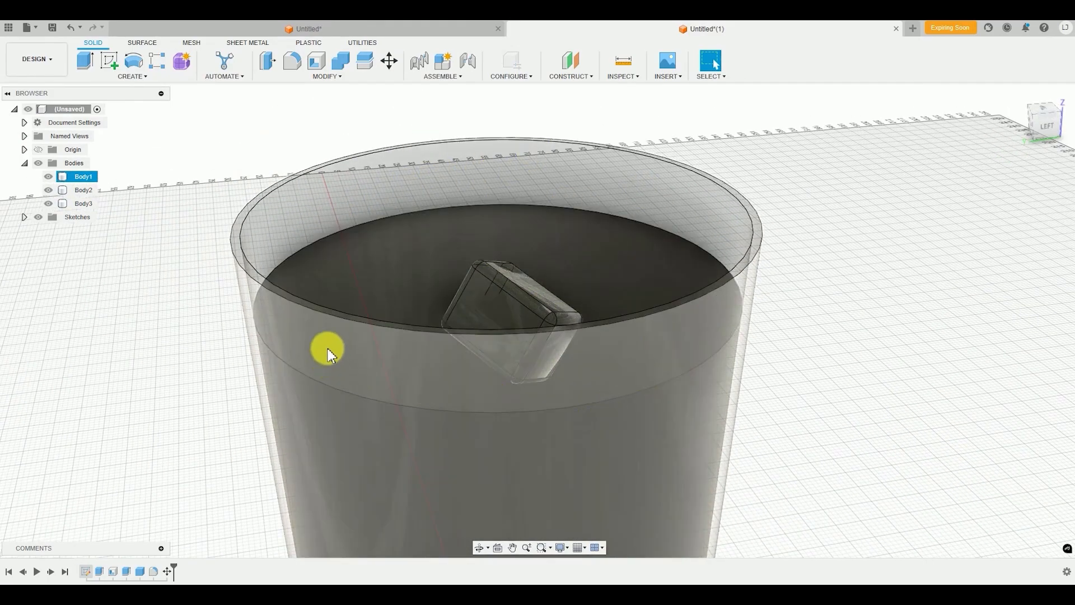
{"action": "left_click", "coordinate": [501, 320]}
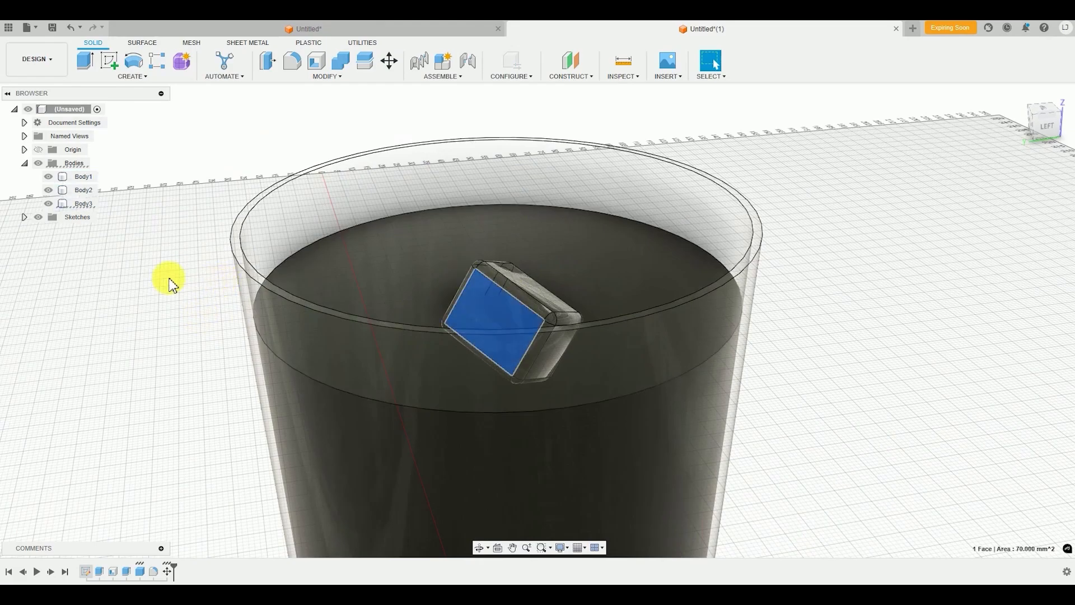
Duplicate the tilted ice cube body by copying and pasting it
{"action": "left_click", "coordinate": [122, 319]}
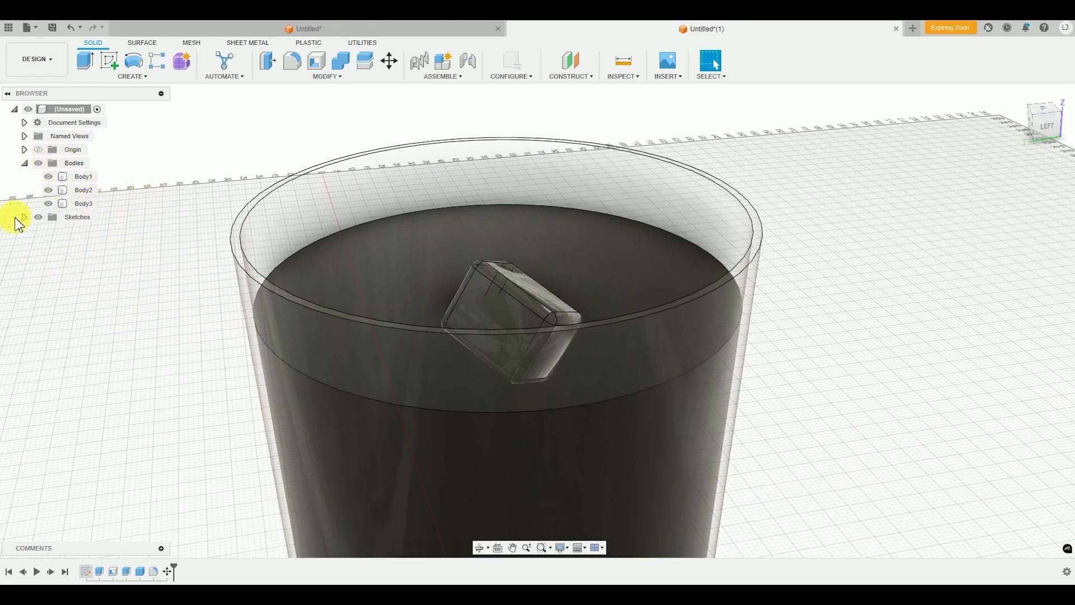
{"action": "left_click", "coordinate": [81, 206]}
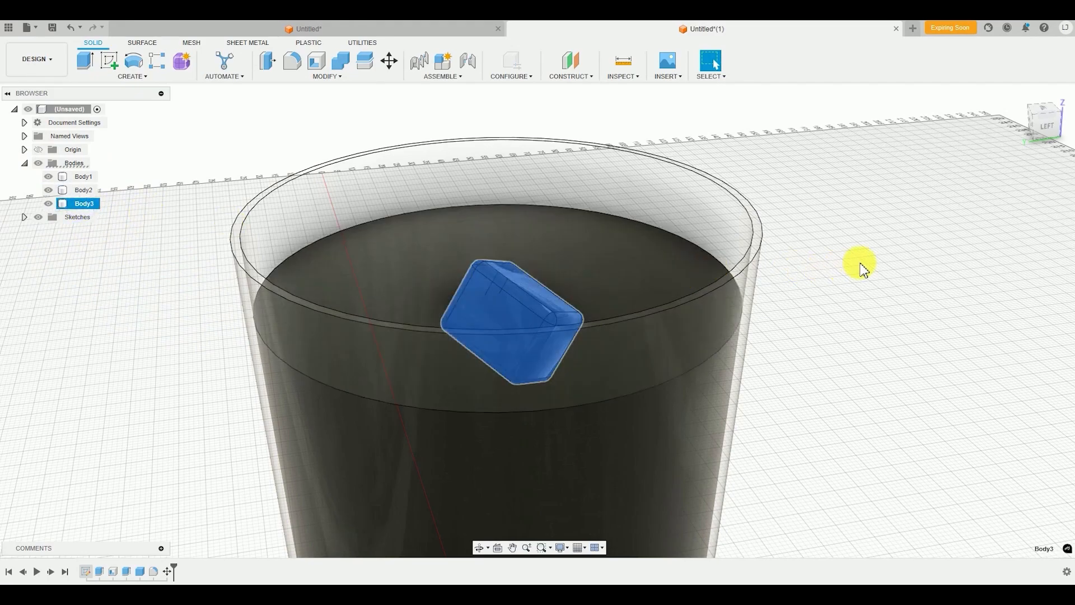
{"action": "left_click", "coordinate": [860, 266]}
{"action": "key", "text": "ctrl+v"}
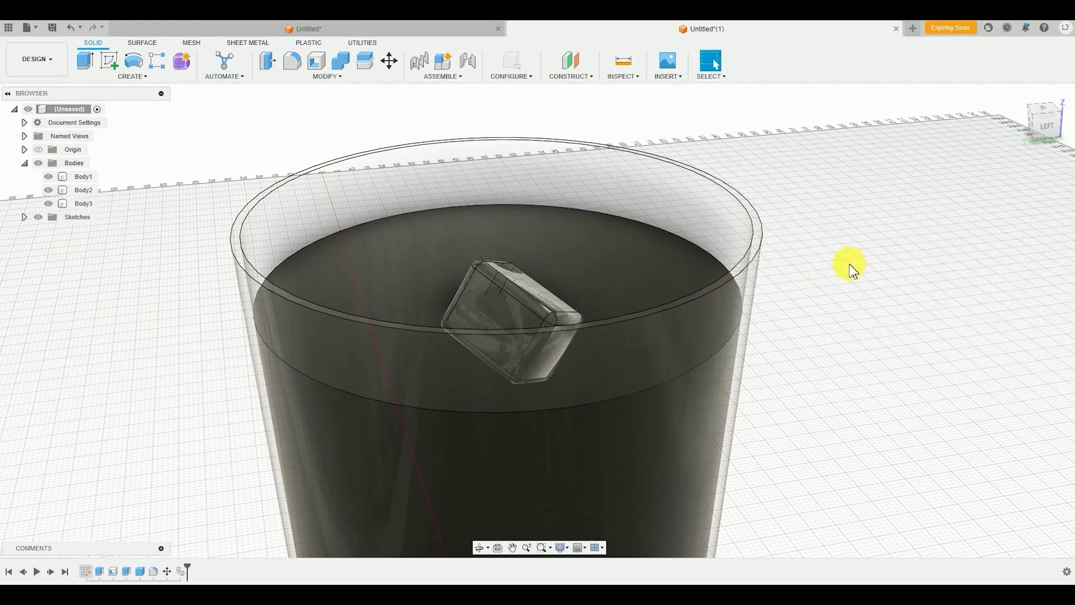
Shift the pasted ice cube about 12.6 mm in X and -10.7 mm in Y, rotate it including 20 degrees about Z, and complete the move
{"action": "middle_click_drag", "start_coordinate": [555, 392], "coordinate": [583, 468], "text": "shift"}
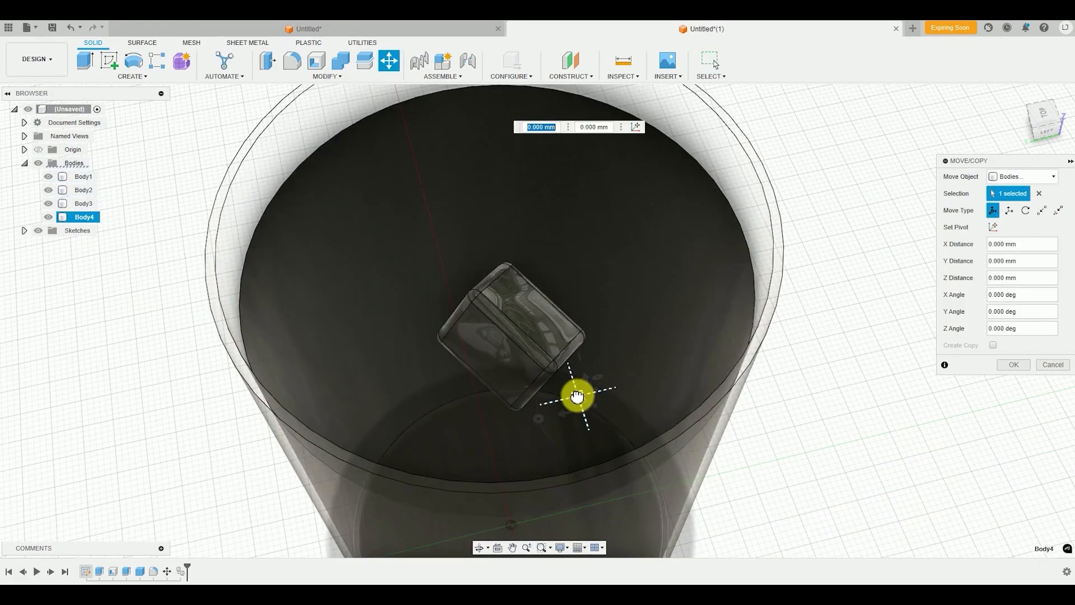
{"action": "left_click_drag", "start_coordinate": [578, 398], "coordinate": [637, 282]}
{"action": "middle_click_drag", "start_coordinate": [638, 283], "coordinate": [602, 281], "text": "shift"}
{"action": "middle_click_drag", "start_coordinate": [476, 325], "coordinate": [533, 324], "text": "shift"}
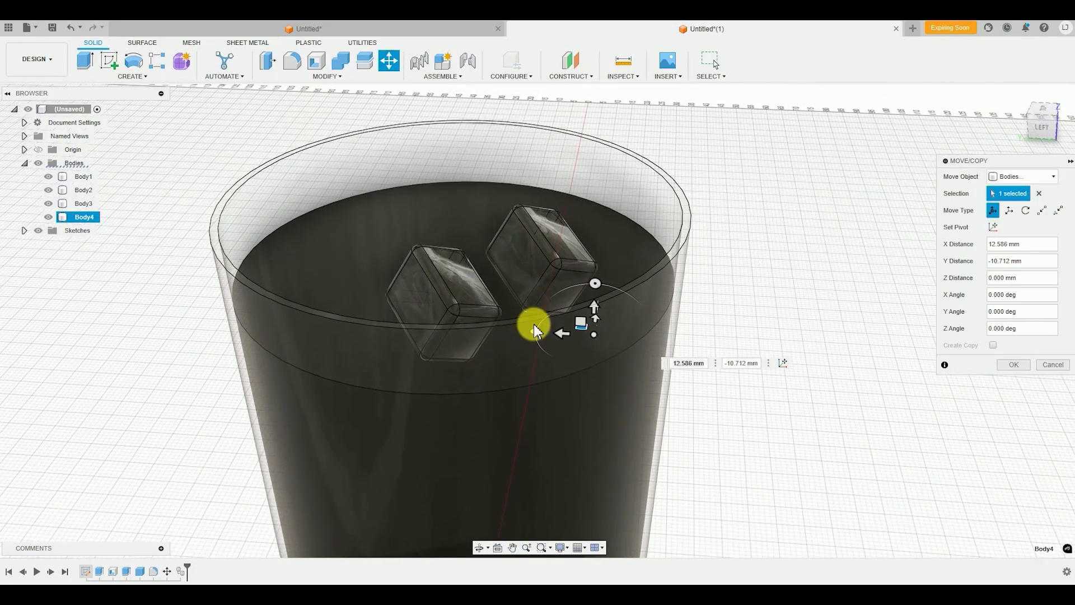
{"action": "left_click_drag", "start_coordinate": [596, 284], "coordinate": [539, 362]}
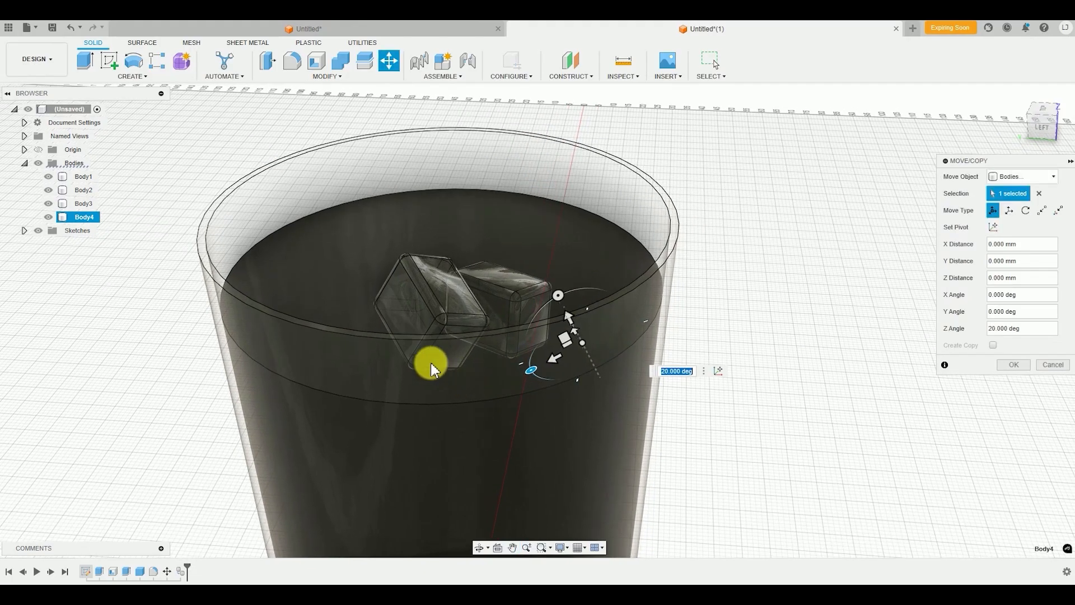
{"action": "key", "text": "Return"}
Paste a third ice cube and shift it about 16.7 mm in X and 7.1 mm in Y
{"action": "middle_click_drag", "start_coordinate": [427, 362], "coordinate": [607, 368], "text": "shift"}
{"action": "scroll", "coordinate": [582, 346], "scroll_direction": "down", "scroll_amount": 2}
{"action": "scroll", "coordinate": [655, 376], "scroll_direction": "down", "scroll_amount": 3}
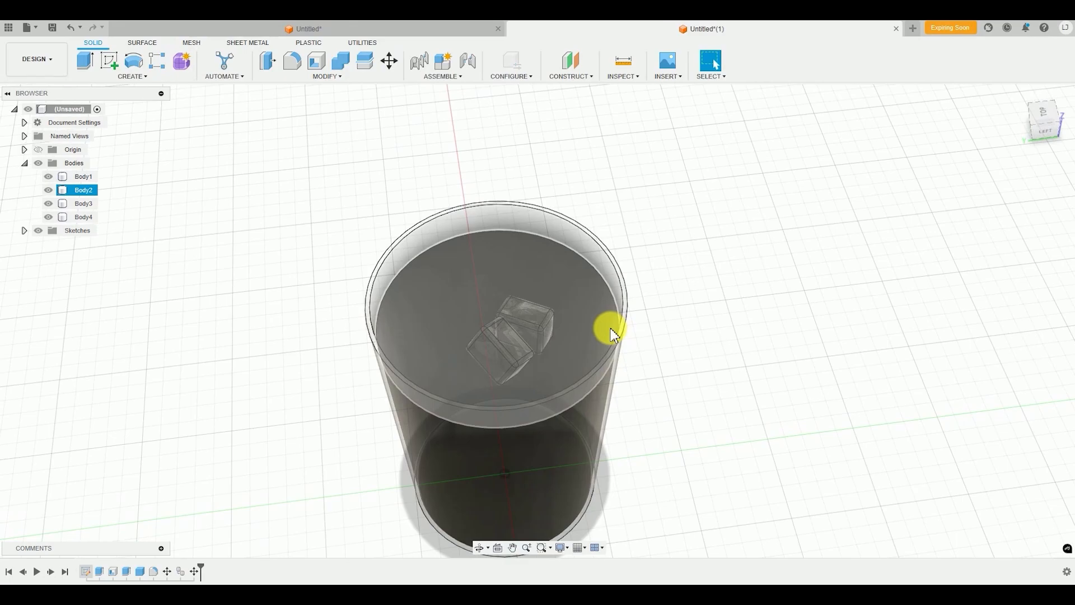
{"action": "key", "text": "ctrl+v"}
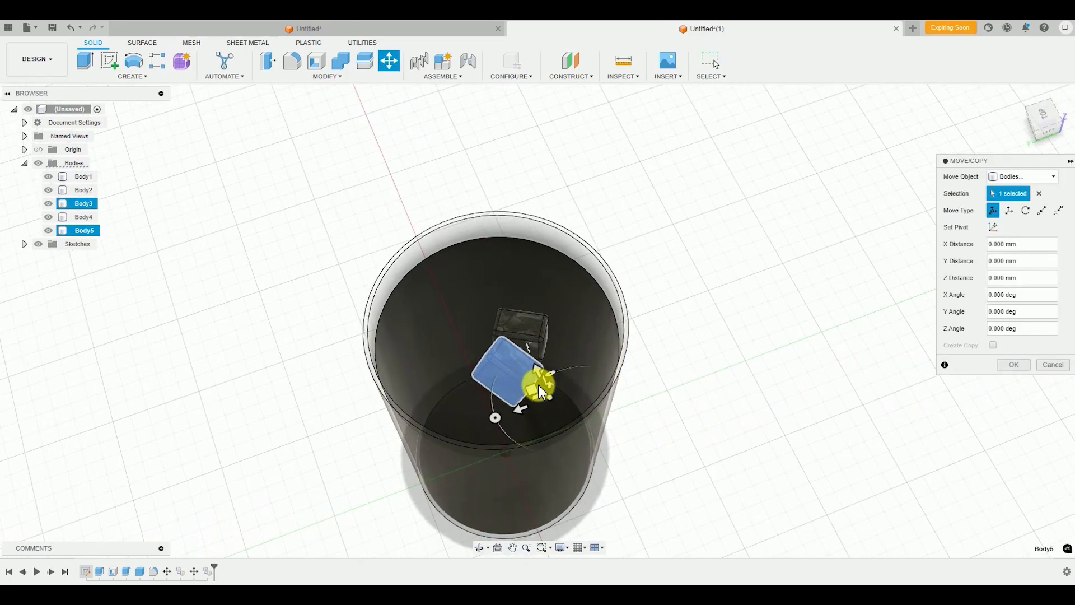
{"action": "left_click_drag", "start_coordinate": [537, 385], "coordinate": [469, 324]}
{"action": "middle_click_drag", "start_coordinate": [470, 323], "coordinate": [473, 313], "text": "shift"}
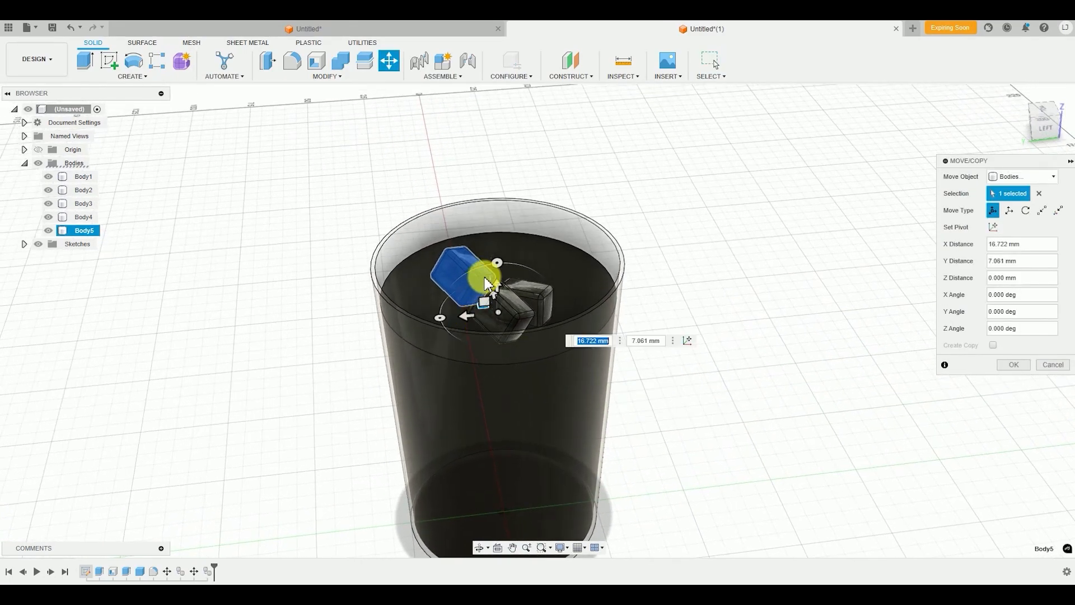
Tilt the third ice cube, including -25 degrees about the X axis, and complete the move
{"action": "left_click_drag", "start_coordinate": [493, 267], "coordinate": [466, 270]}
{"action": "scroll", "coordinate": [488, 288], "scroll_direction": "up", "scroll_amount": 3}
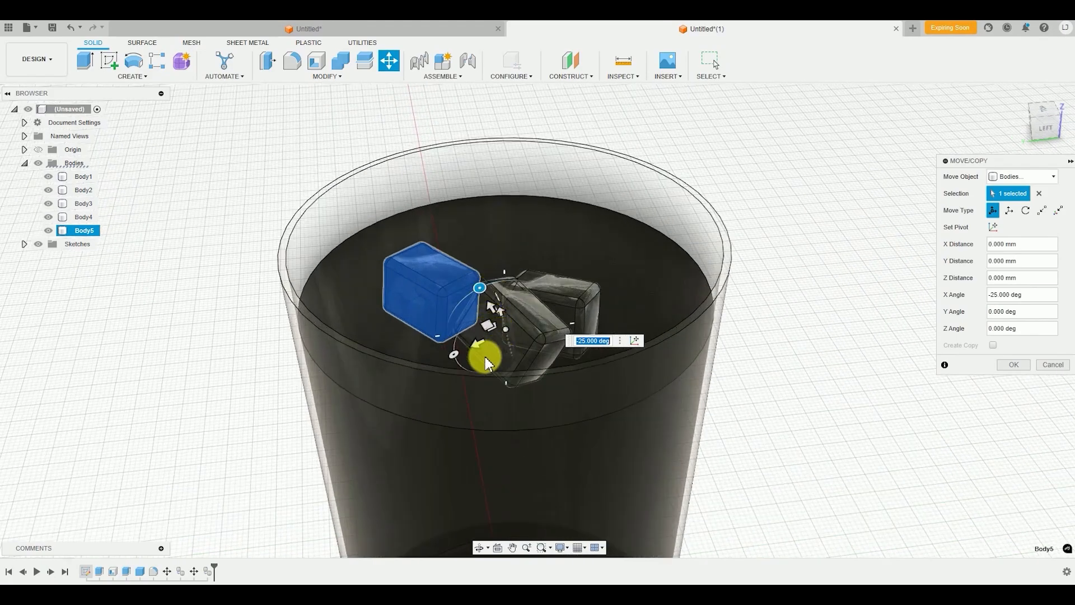
{"action": "left_click_drag", "start_coordinate": [450, 354], "coordinate": [457, 336]}
{"action": "key", "text": "Return"}
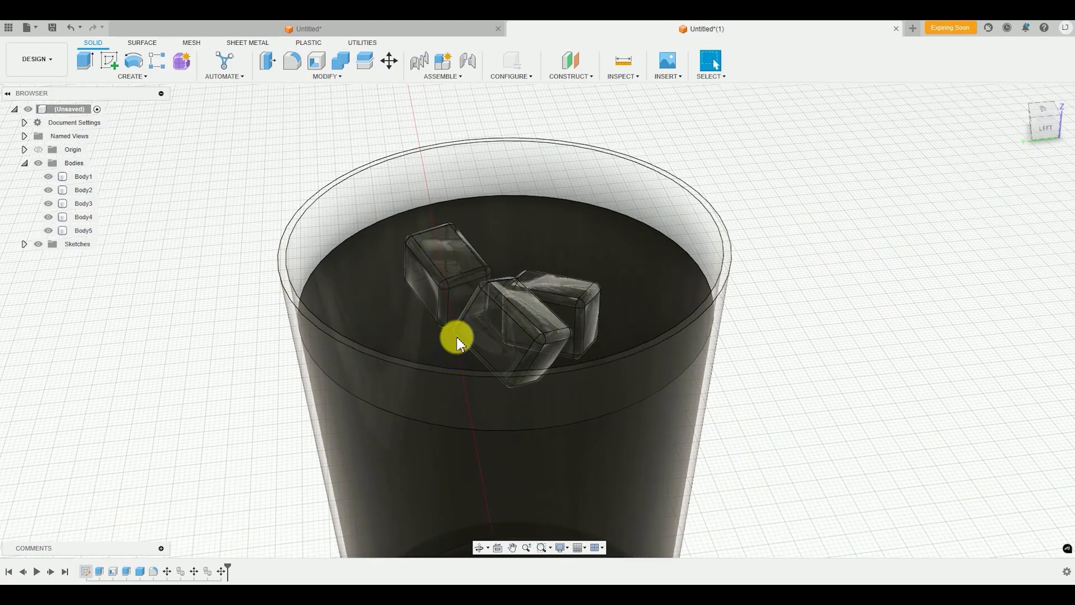
Paste a fourth ice cube and move it away from the original towards the far side of the cup
{"action": "key", "text": "ctrl+v"}
{"action": "middle_click_drag", "start_coordinate": [555, 407], "coordinate": [532, 493]}
{"action": "left_click_drag", "start_coordinate": [508, 433], "coordinate": [485, 275]}
{"action": "middle_click_drag", "start_coordinate": [502, 266], "coordinate": [489, 227], "text": "shift"}
{"action": "mouse_move", "coordinate": [485, 219]}
{"action": "left_mouse_down"}
{"action": "mouse_move", "coordinate": [481, 180]}
{"action": "mouse_move", "coordinate": [479, 199]}
{"action": "left_mouse_up"}
{"action": "scroll", "coordinate": [495, 231], "scroll_direction": "down", "scroll_amount": 1}
Nudge the fourth ice cube about 2.4 mm in X and 1.3 mm in Y, and complete the move
{"action": "middle_click_drag", "start_coordinate": [498, 241], "coordinate": [516, 336]}
{"action": "left_click_drag", "start_coordinate": [501, 321], "coordinate": [493, 313]}
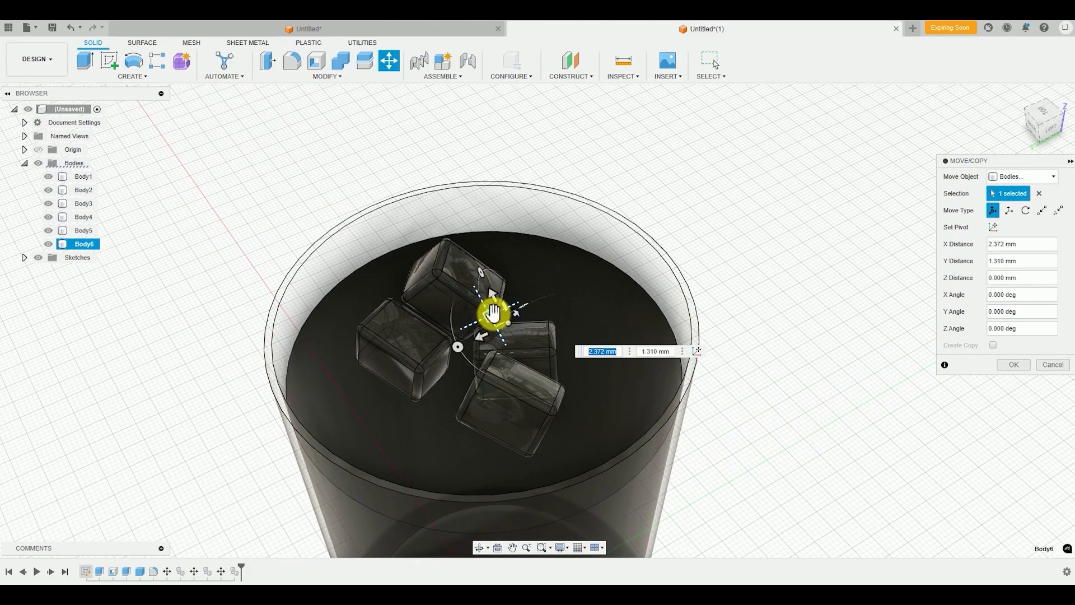
{"action": "scroll", "coordinate": [507, 304], "scroll_direction": "up", "scroll_amount": 2}
{"action": "middle_click_drag", "start_coordinate": [506, 305], "coordinate": [519, 273], "text": "shift"}
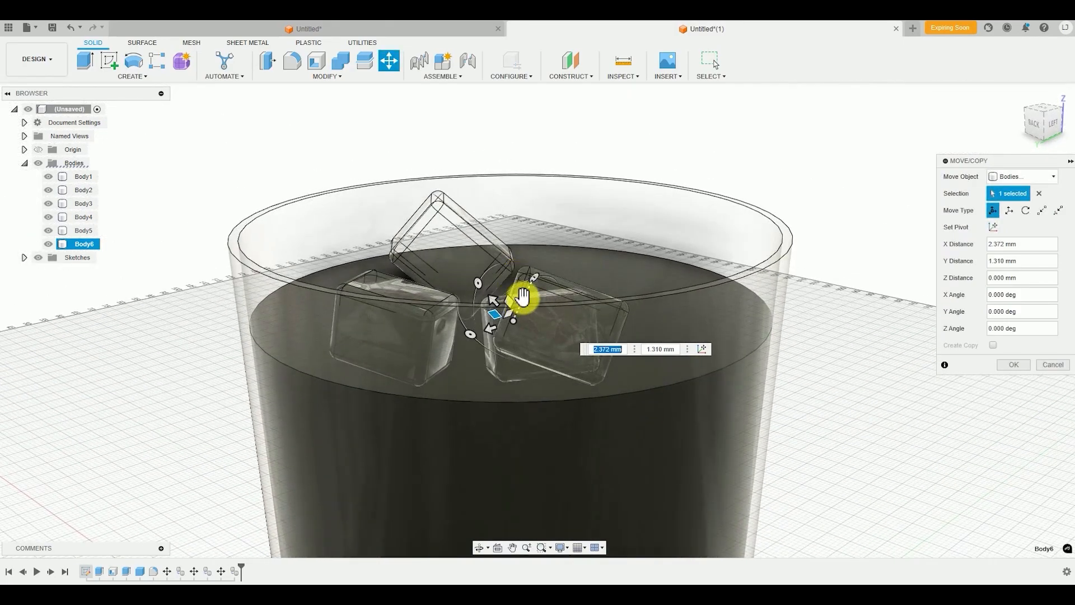
{"action": "left_click_drag", "start_coordinate": [523, 298], "coordinate": [512, 325]}
{"action": "key", "text": "Return"}
Paste a fifth ice cube body at the original cube's position, ready for a free move
{"action": "middle_click_drag", "start_coordinate": [513, 322], "coordinate": [466, 337], "text": "shift"}
{"action": "middle_click_drag", "start_coordinate": [466, 337], "coordinate": [389, 425]}
{"action": "left_click", "coordinate": [536, 357]}
{"action": "key", "text": "ctrl+c"}
{"action": "key", "text": "ctrl+v"}
{"action": "middle_click_drag", "start_coordinate": [536, 358], "coordinate": [557, 434], "text": "shift"}
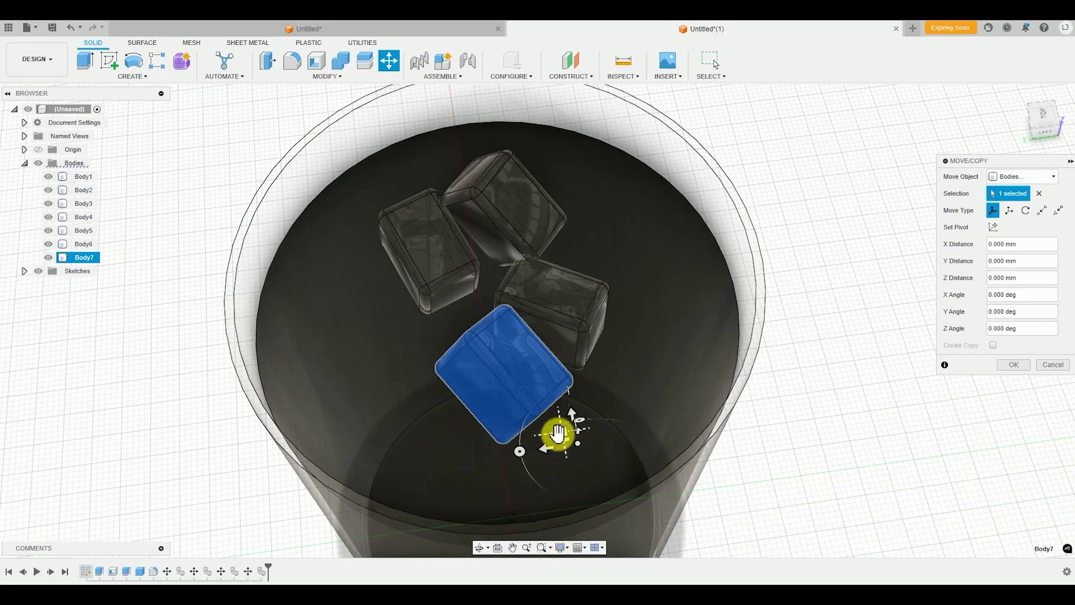
Shift the fifth ice cube about 13.1 mm in X and -18.3 mm in Y, tilt and nudge it, and complete the move
{"action": "left_click_drag", "start_coordinate": [560, 434], "coordinate": [694, 302]}
{"action": "mouse_move", "coordinate": [694, 302]}
{"action": "middle_mouse_down", "text": "shift"}
{"action": "mouse_move", "coordinate": [698, 331]}
{"action": "mouse_move", "coordinate": [707, 288]}
{"action": "middle_mouse_up", "text": "shift"}
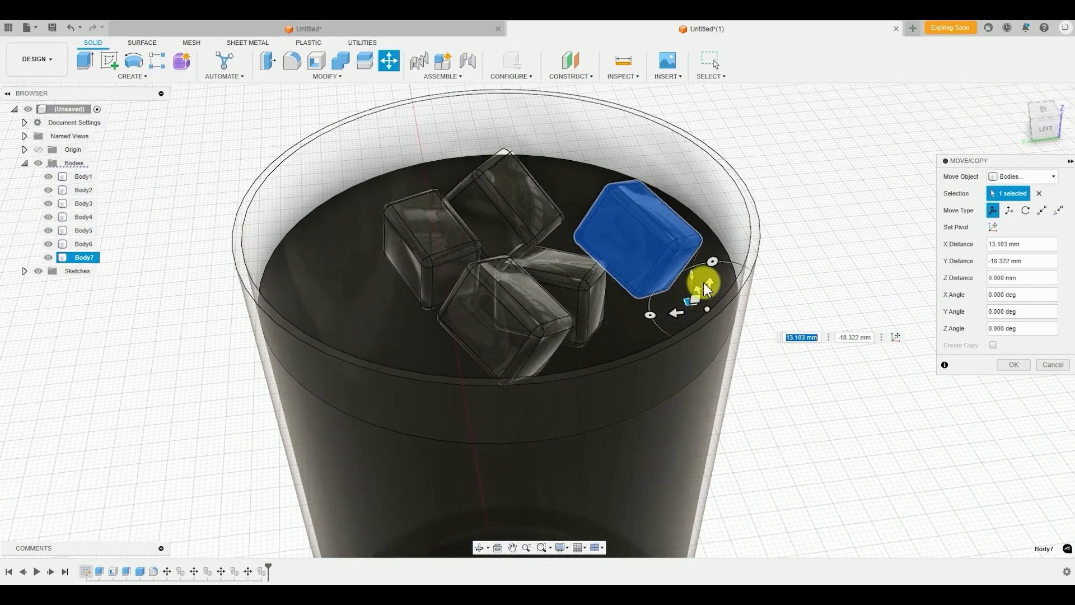
{"action": "left_click_drag", "start_coordinate": [712, 262], "coordinate": [689, 293]}
{"action": "key", "text": "Return"}
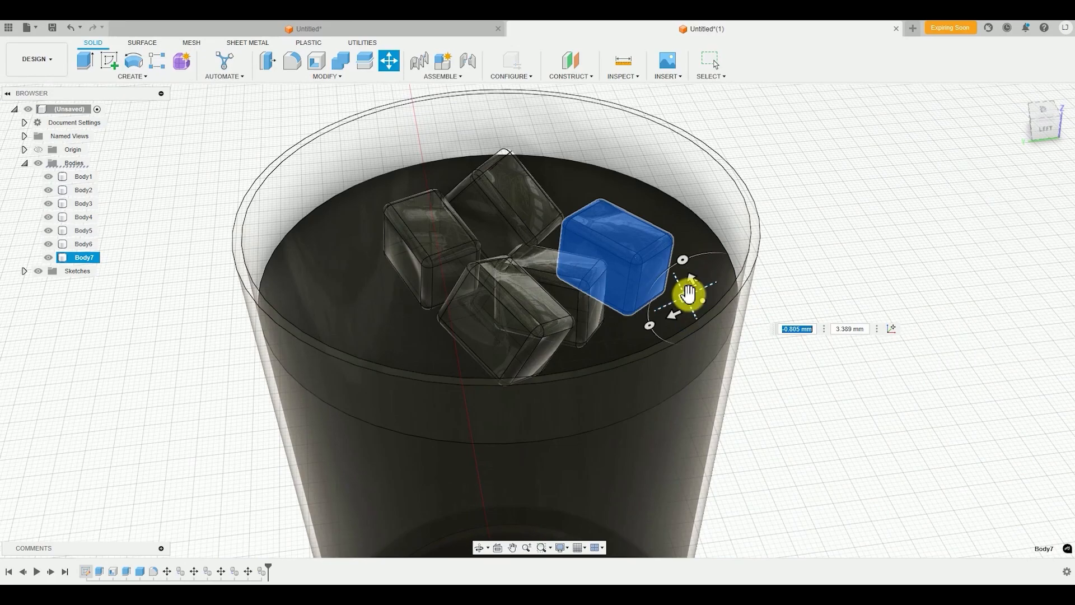
Paste a sixth ice cube, shift it about 4.5 mm in X and 19.5 mm in Y, and tilt it -30 degrees about X
{"action": "scroll", "coordinate": [631, 324], "scroll_direction": "down", "scroll_amount": 3}
{"action": "mouse_move", "coordinate": [630, 323]}
{"action": "middle_mouse_down", "text": "shift"}
{"action": "mouse_move", "coordinate": [610, 340]}
{"action": "mouse_move", "coordinate": [623, 314]}
{"action": "middle_mouse_up", "text": "shift"}
{"action": "key", "text": "ctrl+v"}
{"action": "left_click_drag", "start_coordinate": [622, 315], "coordinate": [516, 338]}
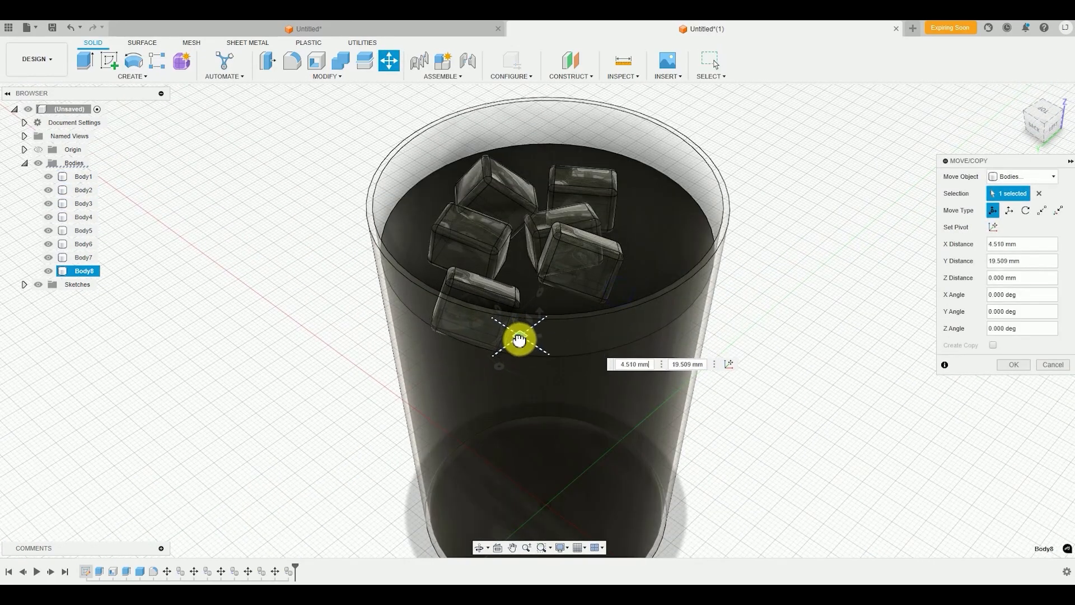
{"action": "middle_click_drag", "start_coordinate": [516, 338], "coordinate": [560, 286], "text": "shift"}
{"action": "left_click_drag", "start_coordinate": [560, 285], "coordinate": [534, 272]}
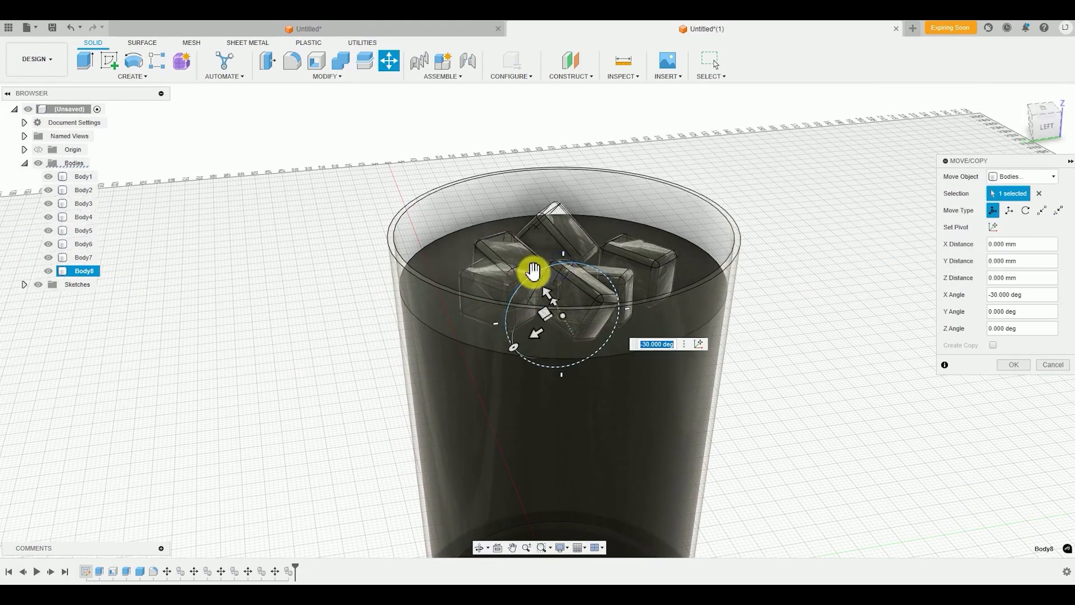
{"action": "left_click_drag", "start_coordinate": [541, 310], "coordinate": [508, 326]}
Paste a seventh ice cube and shift it about -4.7 mm in X and 13.6 mm in Y
{"action": "scroll", "coordinate": [509, 326], "scroll_direction": "down", "scroll_amount": 3}
{"action": "middle_click_drag", "start_coordinate": [513, 327], "coordinate": [559, 376], "text": "shift"}
{"action": "left_click", "coordinate": [548, 385]}
{"action": "key", "text": "ctrl+c"}
{"action": "key", "text": "ctrl+v"}
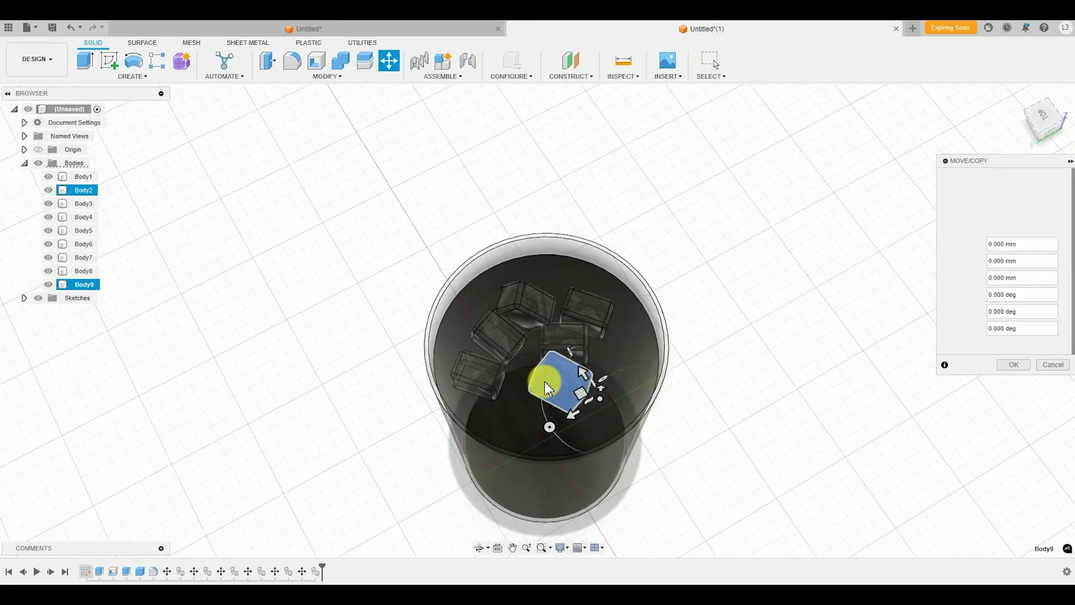
{"action": "left_click_drag", "start_coordinate": [579, 392], "coordinate": [536, 434]}
{"action": "middle_click_drag", "start_coordinate": [536, 433], "coordinate": [554, 394], "text": "shift"}
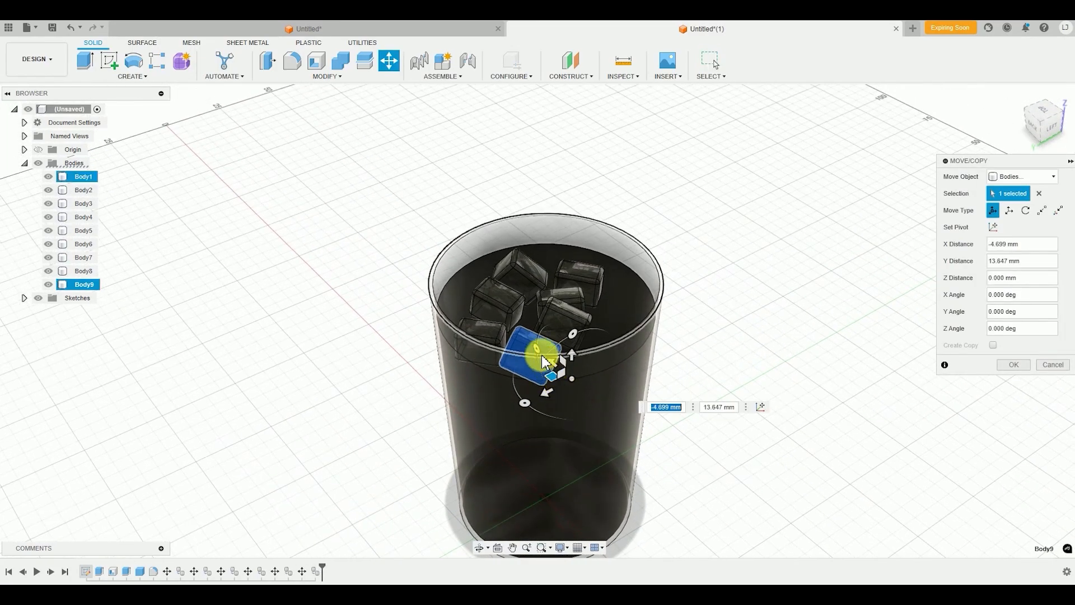
Rotate the seventh ice cube 55 degrees about the Y axis, fine-tune its position, and complete the move
{"action": "left_click_drag", "start_coordinate": [538, 354], "coordinate": [542, 416]}
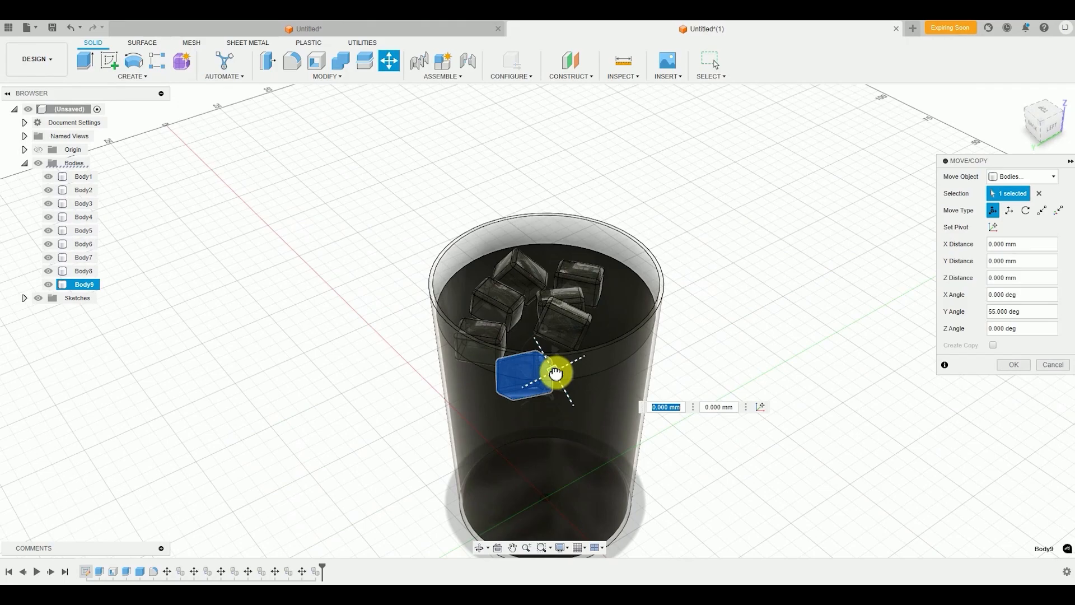
{"action": "left_click_drag", "start_coordinate": [555, 374], "coordinate": [565, 375]}
{"action": "key", "text": "Return"}
Paste an eighth ice cube, shift it about -11.3 mm in X and -1.8 mm in Y, tilt it, and complete the move
{"action": "mouse_move", "coordinate": [622, 378]}
{"action": "middle_mouse_down", "text": "shift"}
{"action": "mouse_move", "coordinate": [658, 403]}
{"action": "mouse_move", "coordinate": [629, 377]}
{"action": "middle_mouse_up", "text": "shift"}
{"action": "key", "text": "ctrl+v"}
{"action": "left_click_drag", "start_coordinate": [590, 350], "coordinate": [632, 368]}
{"action": "middle_click_drag", "start_coordinate": [632, 368], "coordinate": [601, 375], "text": "shift"}
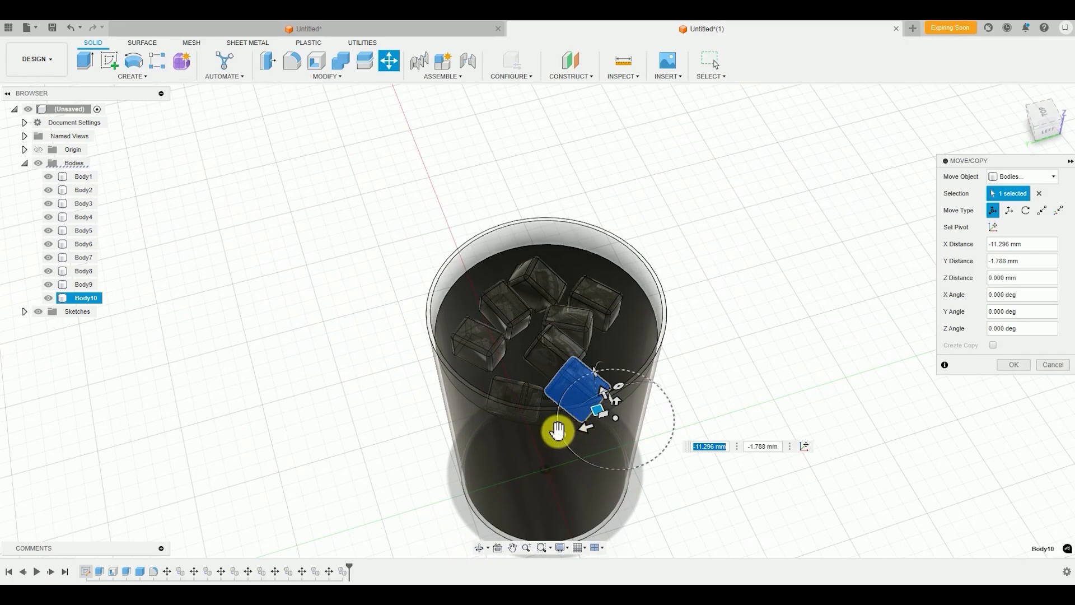
{"action": "left_click_drag", "start_coordinate": [558, 431], "coordinate": [580, 450]}
{"action": "middle_click_drag", "start_coordinate": [624, 422], "coordinate": [620, 432], "text": "shift"}
{"action": "left_click_drag", "start_coordinate": [591, 446], "coordinate": [620, 401]}
{"action": "key", "text": "Return"}
View the whole cup from the side and switch to the Render workspace
{"action": "middle_click_drag", "start_coordinate": [613, 416], "coordinate": [599, 468], "text": "shift"}
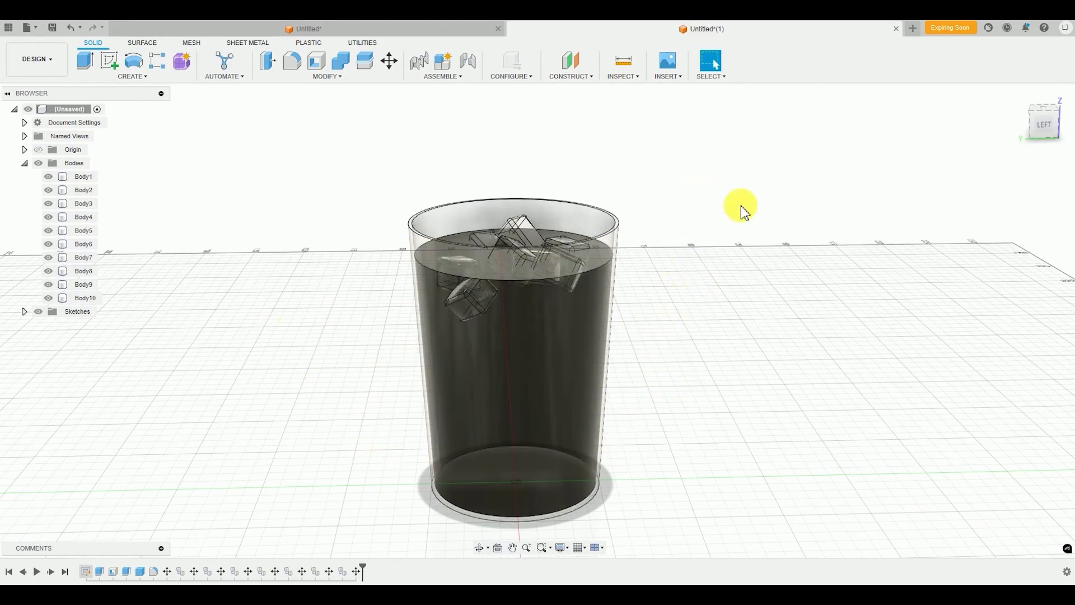
{"action": "scroll", "coordinate": [741, 206], "scroll_direction": "down", "scroll_amount": 1}
{"action": "middle_click_drag", "start_coordinate": [730, 273], "coordinate": [764, 272]}
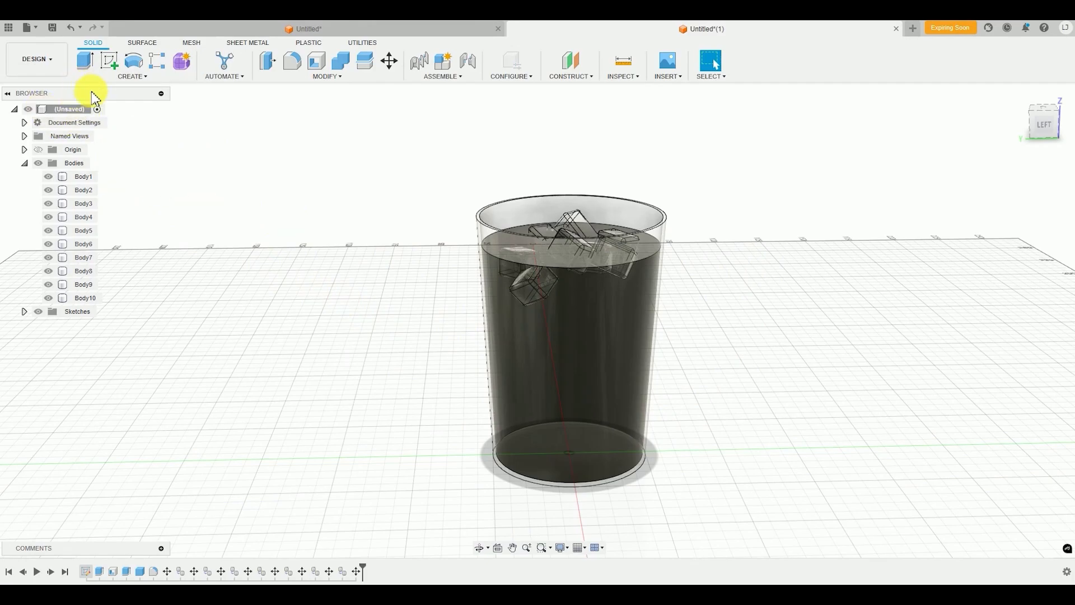
{"action": "left_click", "coordinate": [40, 59]}
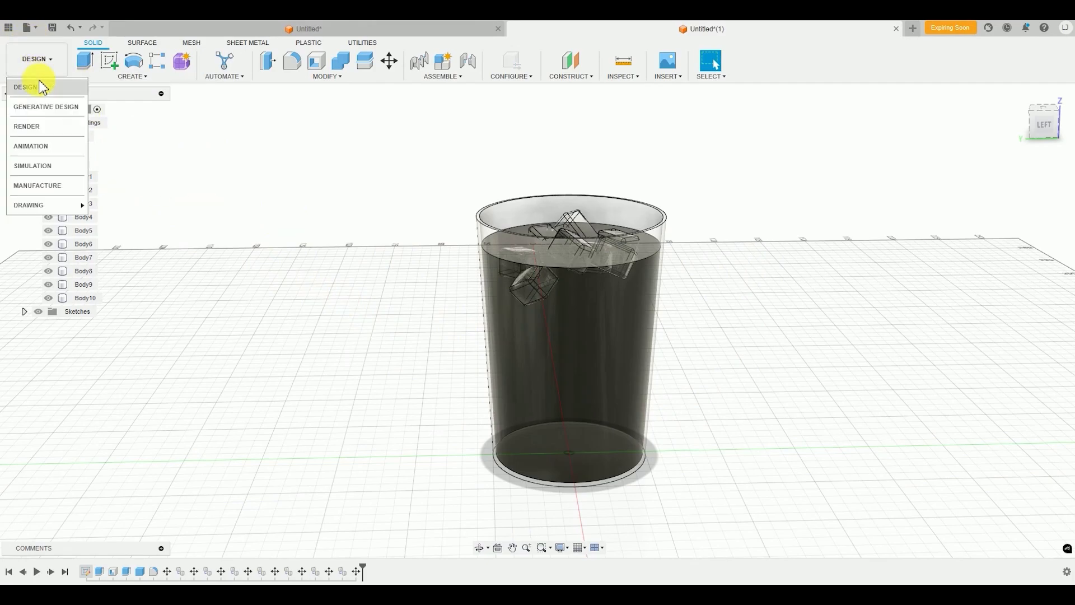
{"action": "left_click", "coordinate": [45, 132]}
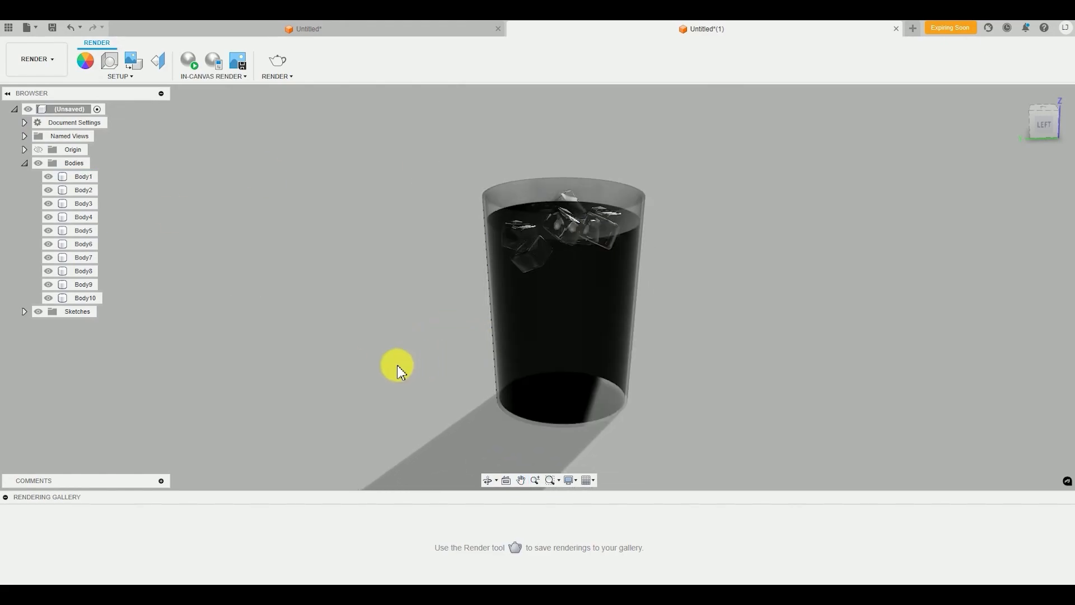
Preview the cup with an in-canvas render, reframe it from slightly above and closer, and stop the render
{"action": "left_click", "coordinate": [188, 62]}
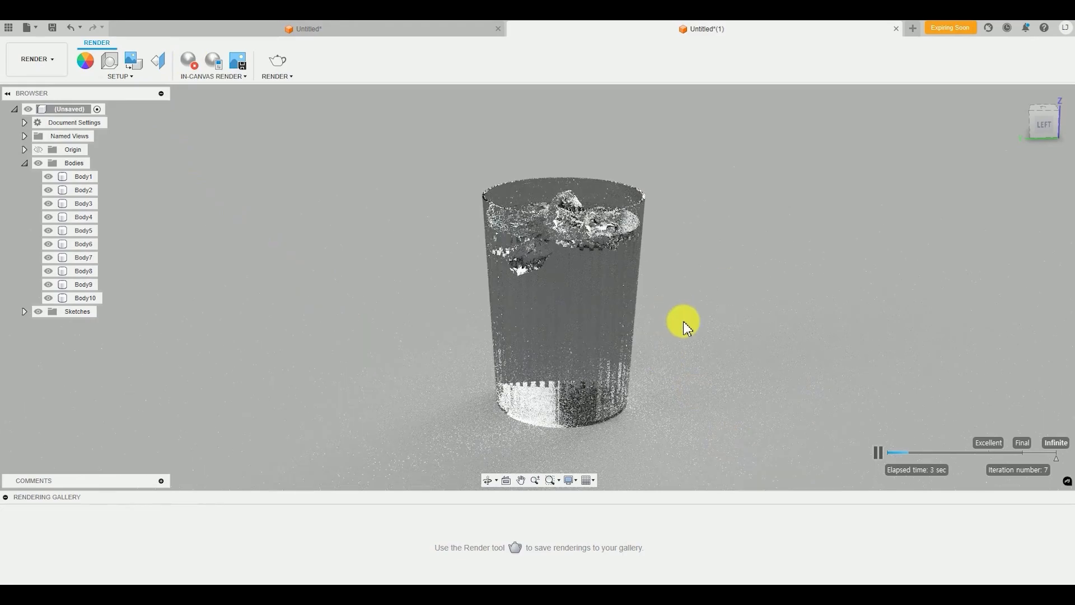
{"action": "middle_click_drag", "start_coordinate": [683, 322], "coordinate": [668, 332], "text": "shift"}
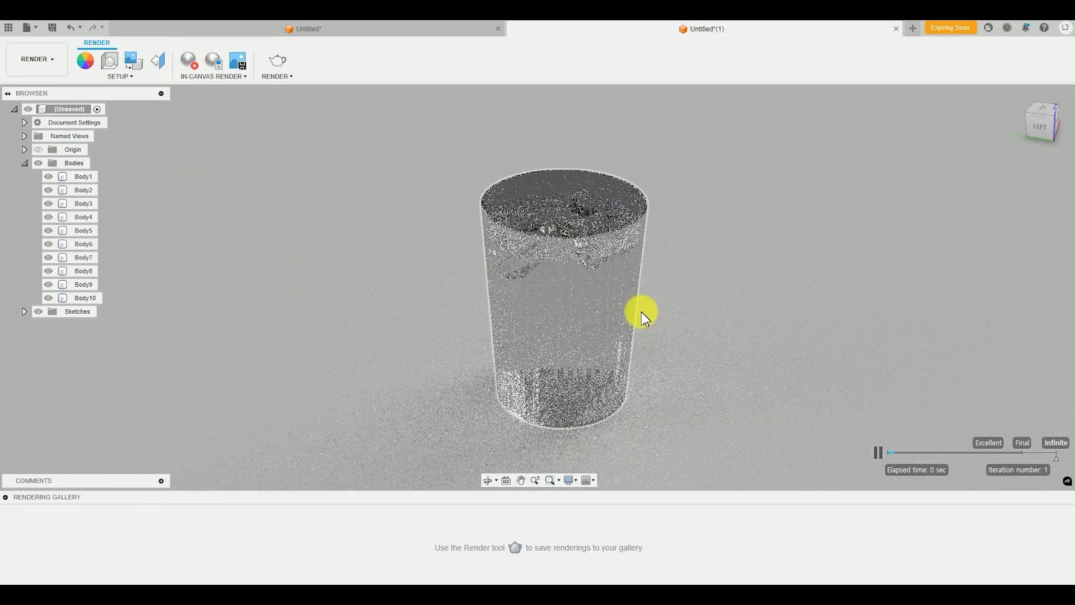
{"action": "scroll", "coordinate": [623, 269], "scroll_direction": "up", "scroll_amount": 1}
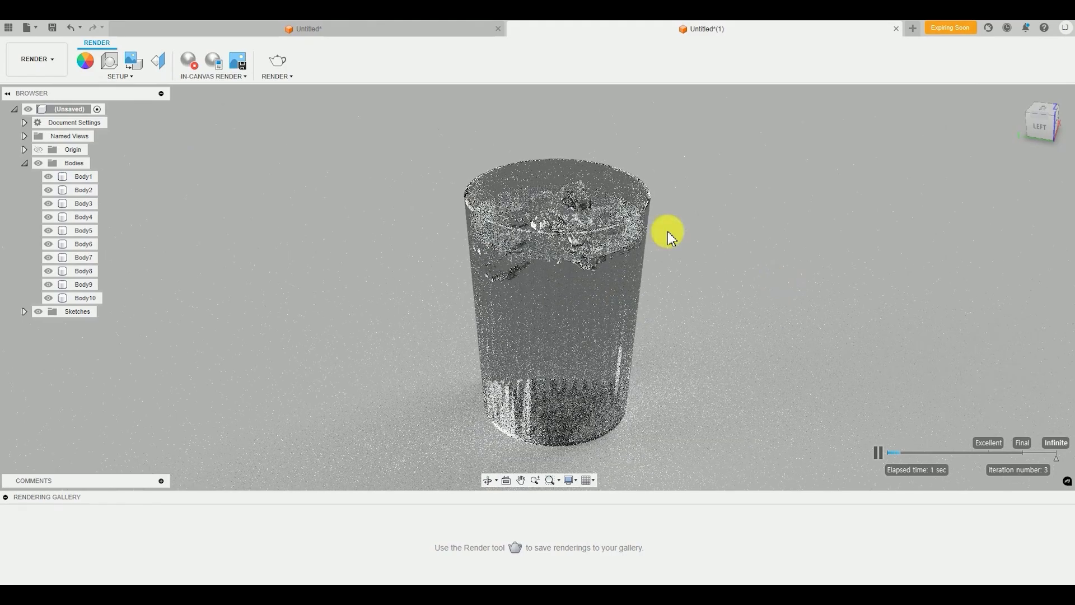
{"action": "left_click", "coordinate": [200, 64]}
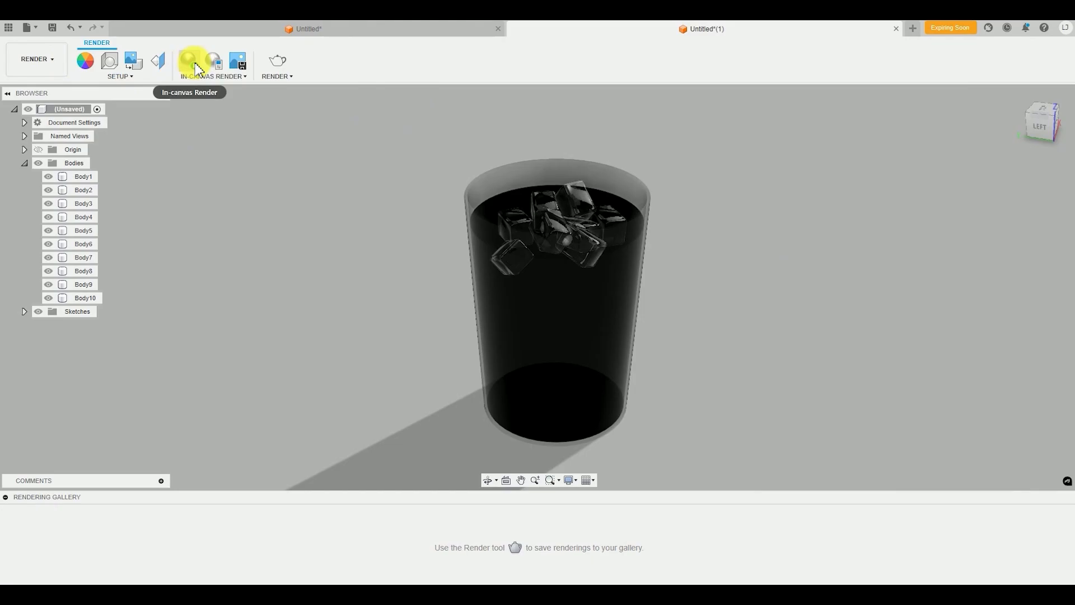
Run the in-canvas render again from the reframed angle, inspect the glass, water and ice cubes, and stop it
{"action": "left_click", "coordinate": [198, 67]}
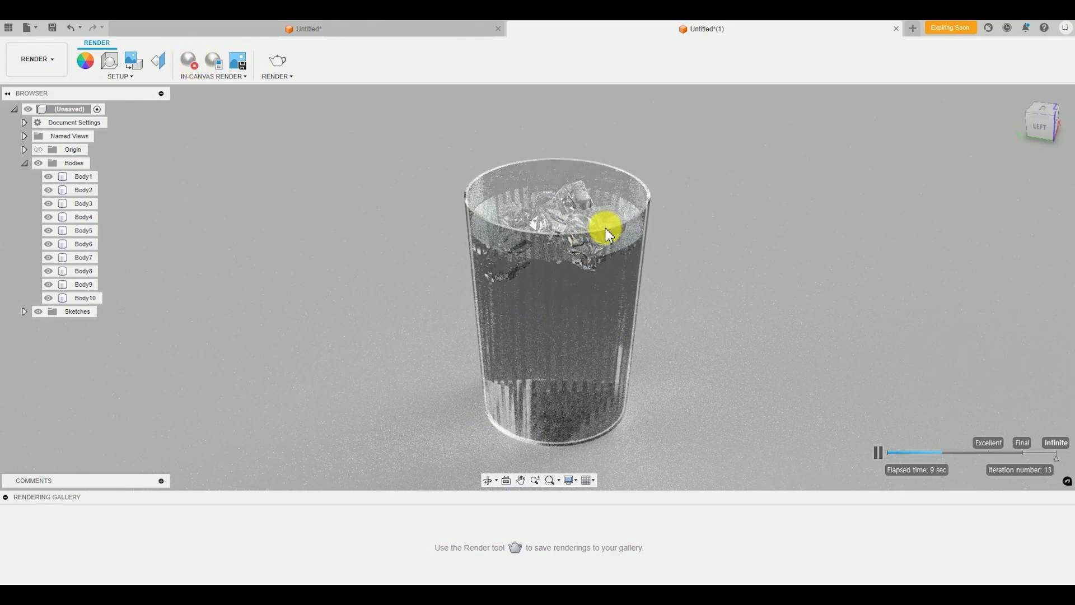
{"action": "left_click", "coordinate": [633, 229]}
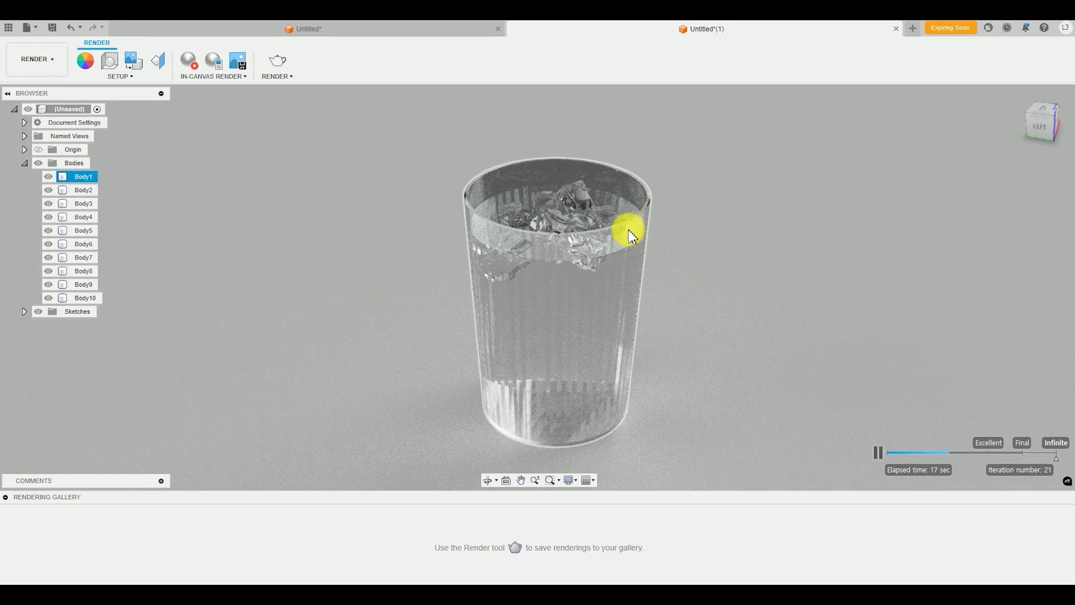
{"action": "key", "text": "Escape"}
{"action": "left_click", "coordinate": [913, 371]}
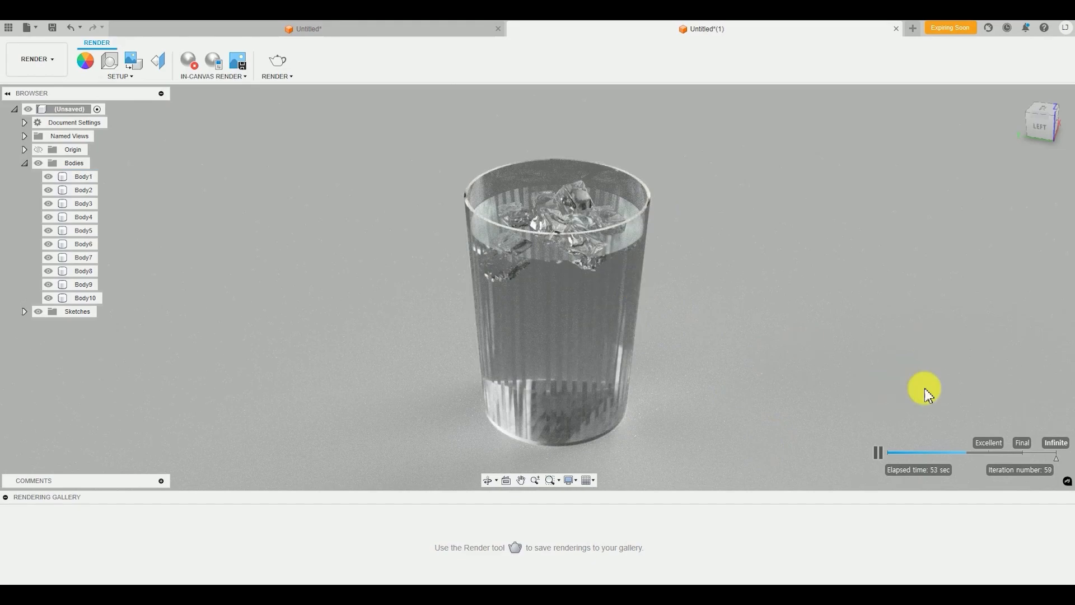
{"action": "left_click", "coordinate": [189, 62]}
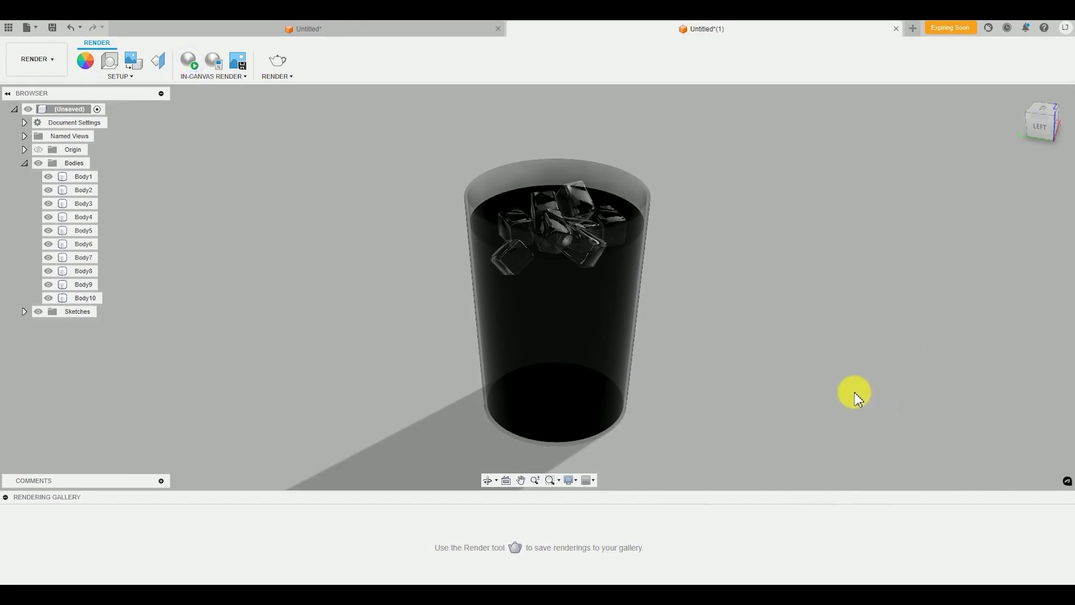
Return to the Design workspace and start the Press Pull command
{"action": "left_click", "coordinate": [38, 62]}
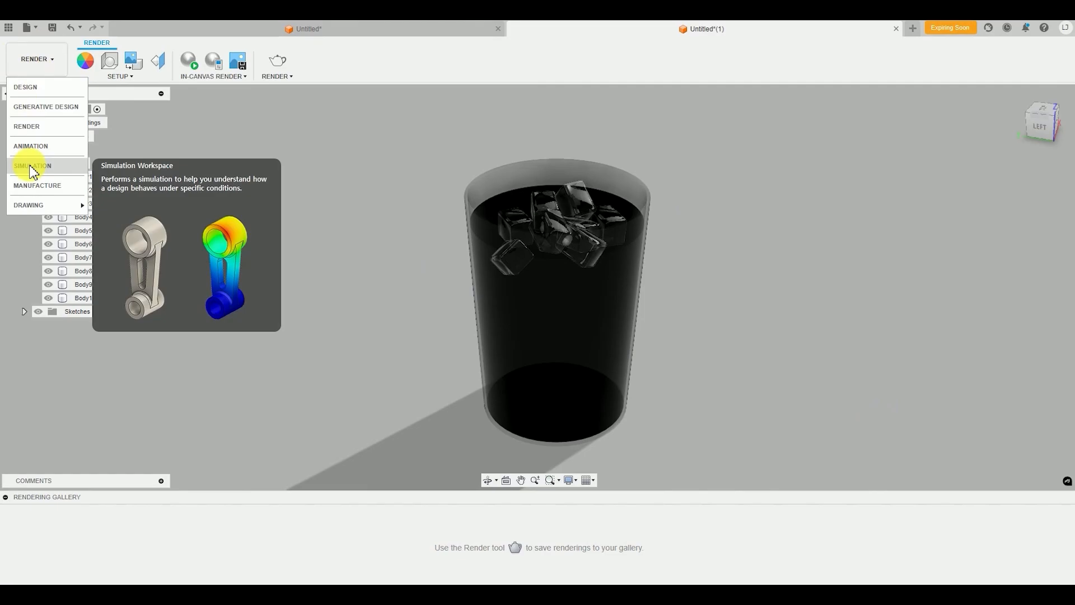
{"action": "left_click", "coordinate": [47, 87]}
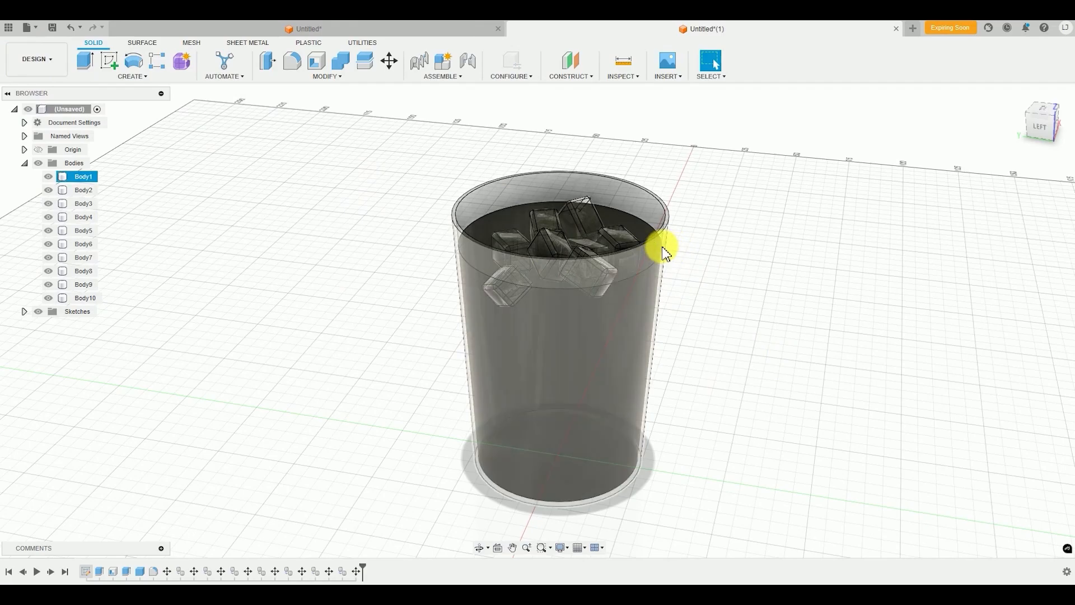
{"action": "left_click", "coordinate": [320, 79]}
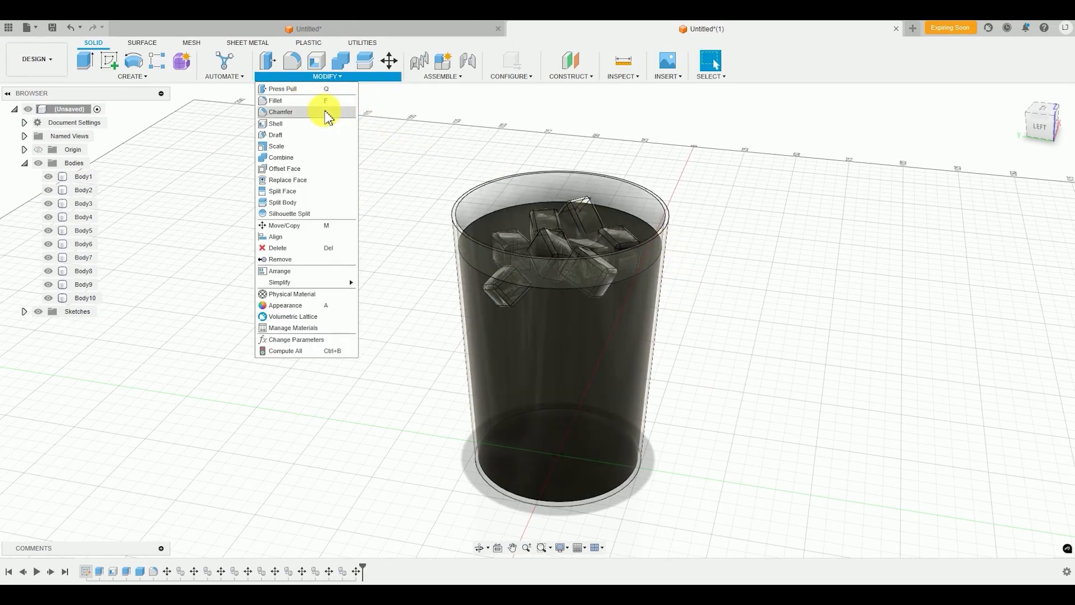
{"action": "left_click", "coordinate": [295, 92]}
Examine the ice cubes and the contact between the water and the glass wall from the side and from above
{"action": "scroll", "coordinate": [759, 322], "scroll_direction": "up", "scroll_amount": 1}
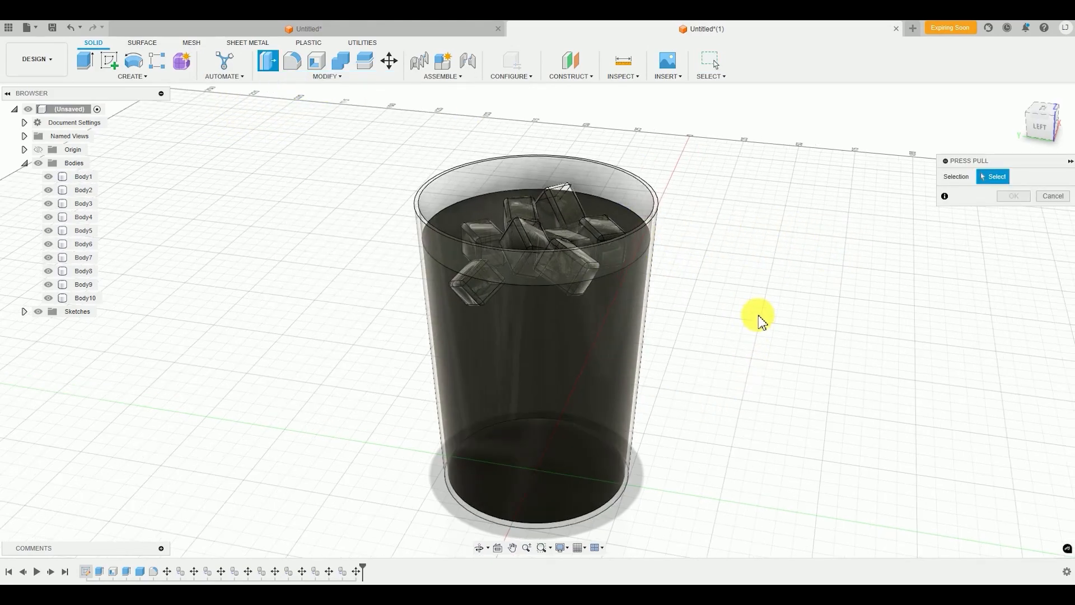
{"action": "scroll", "coordinate": [759, 322], "scroll_direction": "up", "scroll_amount": 2}
{"action": "scroll", "coordinate": [485, 290], "scroll_direction": "up", "scroll_amount": 2}
{"action": "scroll", "coordinate": [485, 291], "scroll_direction": "down", "scroll_amount": 4}
{"action": "middle_click_drag", "start_coordinate": [435, 290], "coordinate": [451, 253], "text": "shift"}
{"action": "scroll", "coordinate": [395, 239], "scroll_direction": "up", "scroll_amount": 6}
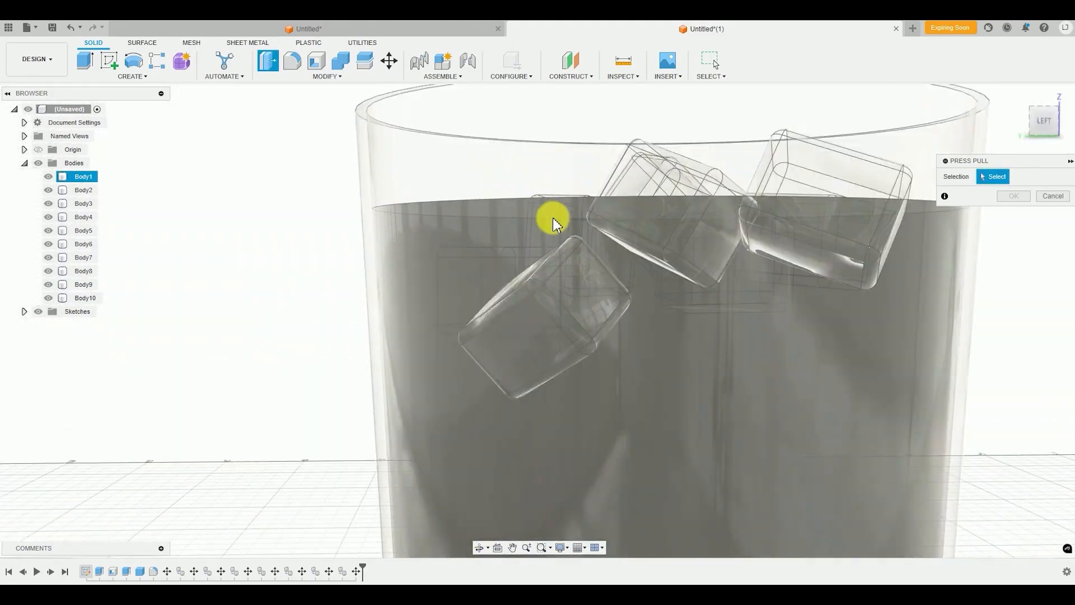
{"action": "scroll", "coordinate": [553, 219], "scroll_direction": "down", "scroll_amount": 1}
{"action": "middle_click_drag", "start_coordinate": [553, 219], "coordinate": [485, 203]}
{"action": "scroll", "coordinate": [616, 284], "scroll_direction": "down", "scroll_amount": 3}
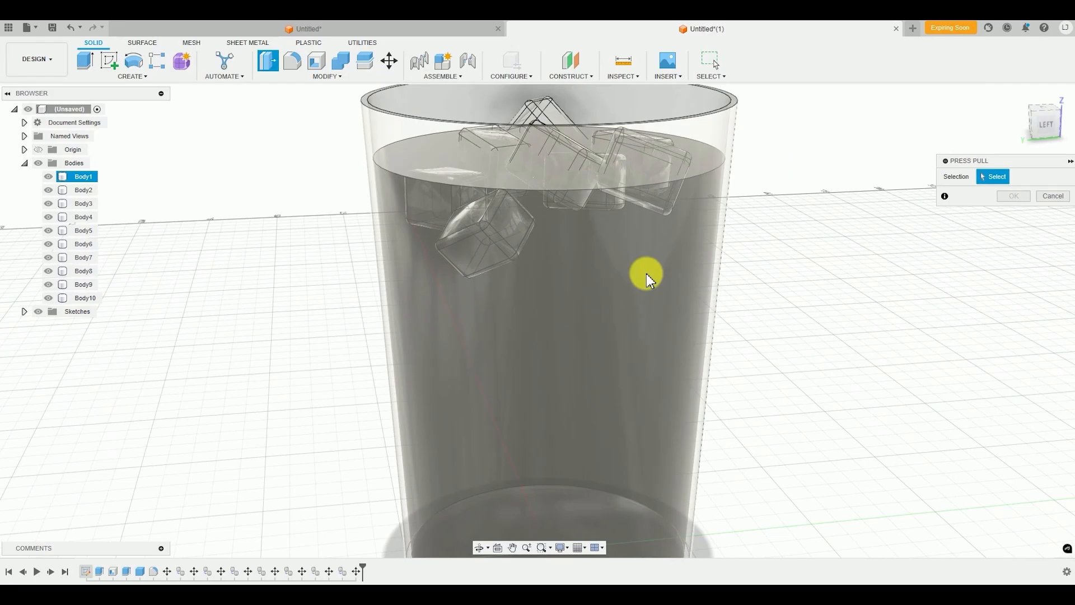
{"action": "scroll", "coordinate": [667, 246], "scroll_direction": "down", "scroll_amount": 4}
{"action": "mouse_move", "coordinate": [624, 264]}
{"action": "middle_mouse_down", "text": "shift"}
{"action": "mouse_move", "coordinate": [624, 280]}
{"action": "mouse_move", "coordinate": [629, 264]}
{"action": "middle_mouse_up", "text": "shift"}
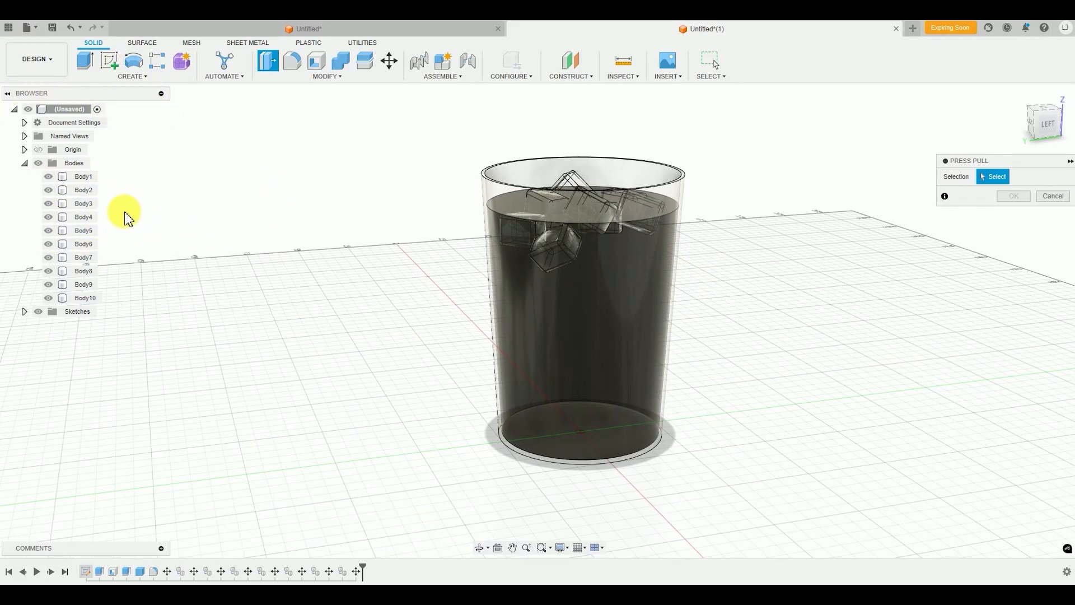
Hide the glass cup and offset the water body's side face by -0.1 mm as a New Offset
{"action": "left_click", "coordinate": [48, 177]}
{"action": "middle_click_drag", "start_coordinate": [113, 185], "coordinate": [276, 199], "text": "shift"}
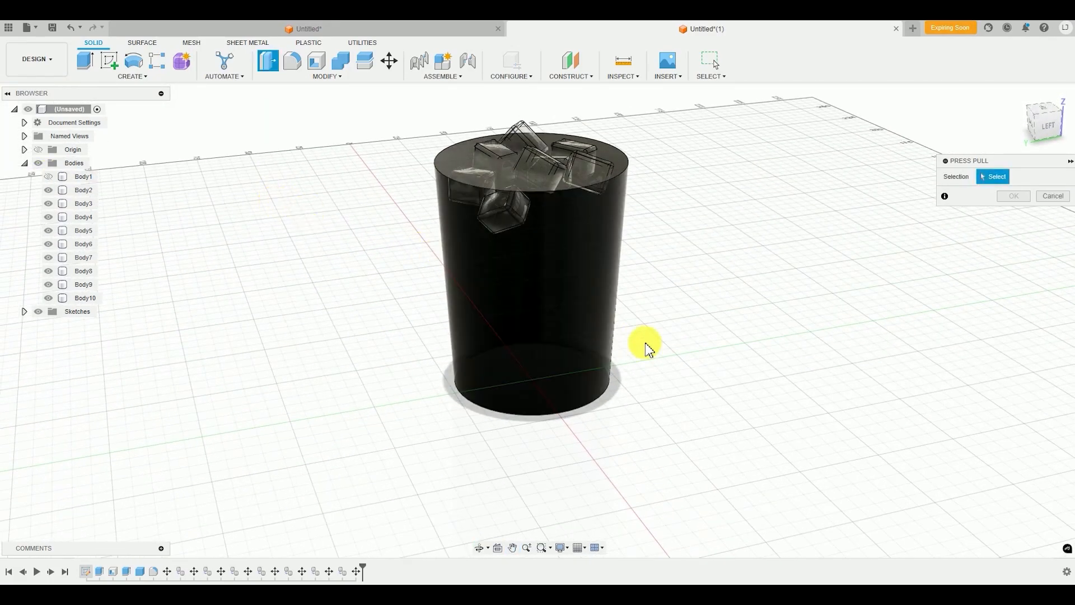
{"action": "scroll", "coordinate": [537, 231], "scroll_direction": "up", "scroll_amount": 3}
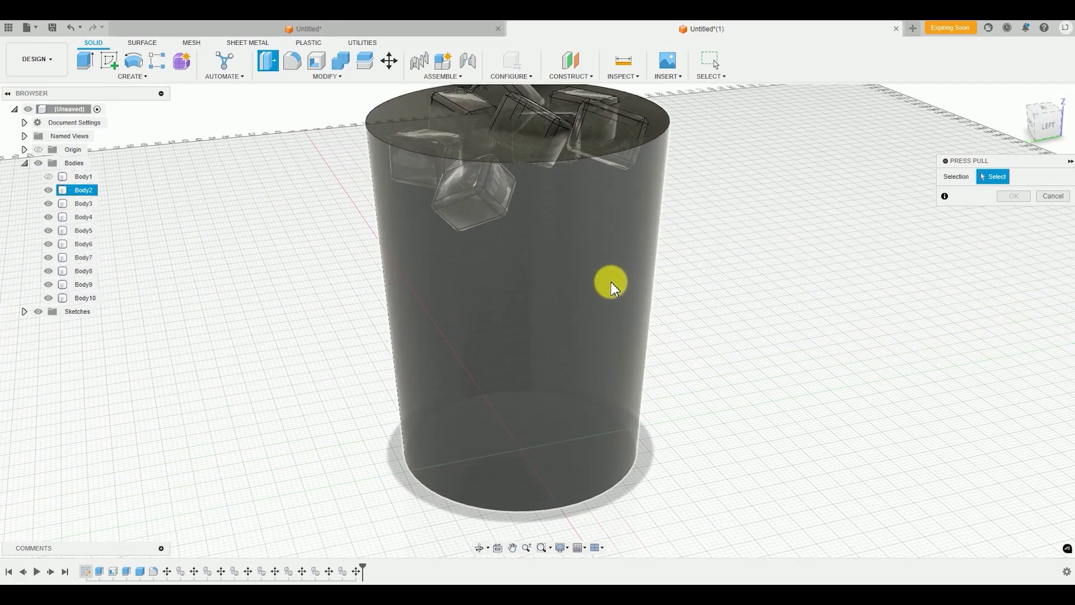
{"action": "middle_click_drag", "start_coordinate": [604, 286], "coordinate": [598, 287], "text": "shift"}
{"action": "left_click", "coordinate": [576, 285]}
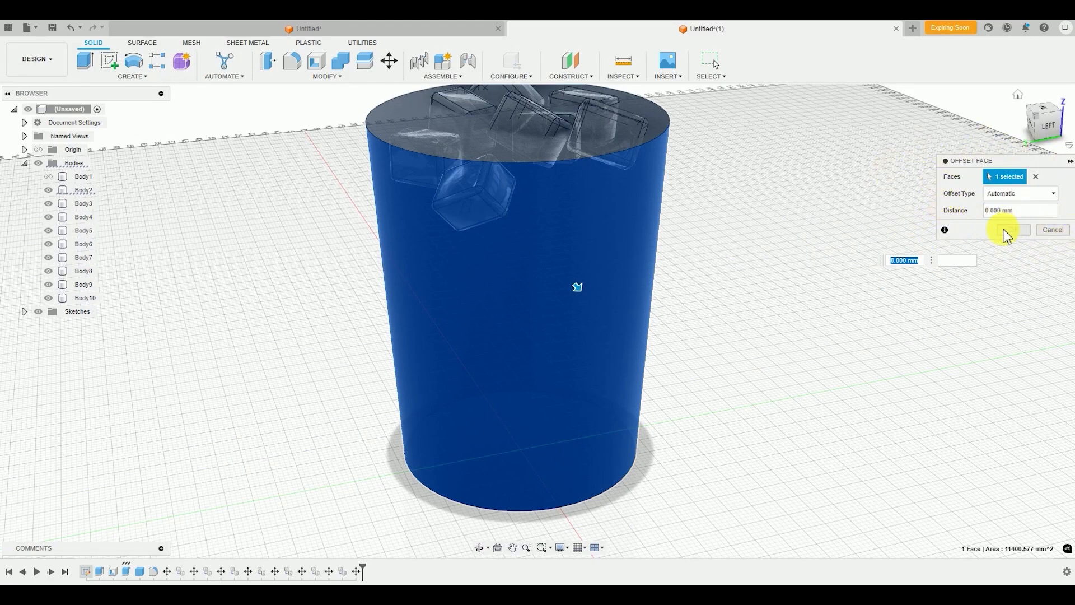
{"action": "left_click", "coordinate": [1018, 193]}
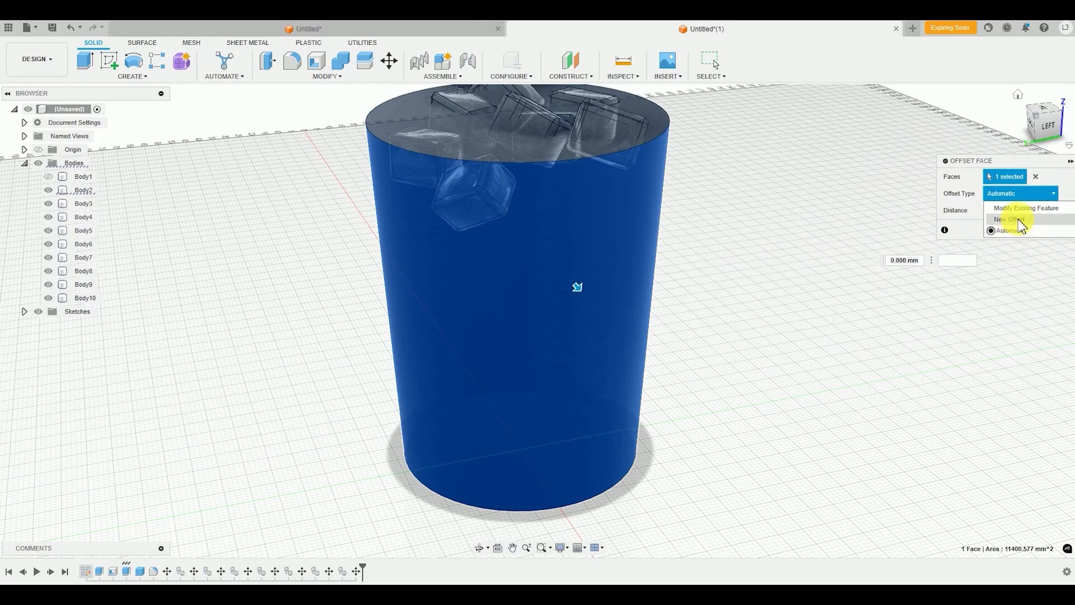
{"action": "left_click", "coordinate": [1015, 220]}
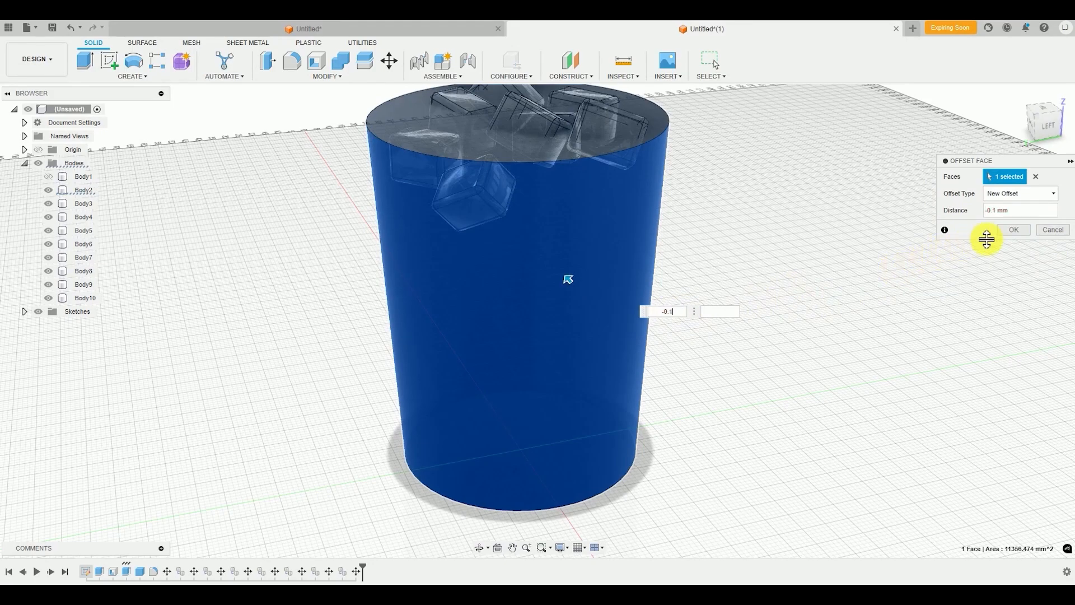
{"action": "left_click", "coordinate": [1013, 230]}
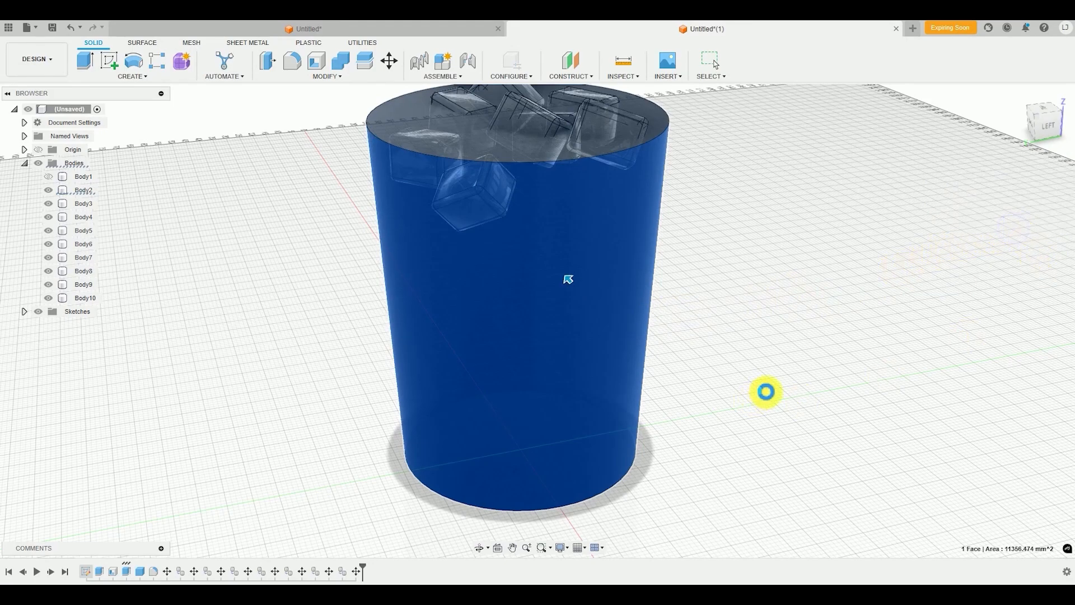
Show the glass cup again, switch to the Render workspace, and frame the whole cup
{"action": "scroll", "coordinate": [689, 390], "scroll_direction": "down", "scroll_amount": 1}
{"action": "middle_click_drag", "start_coordinate": [676, 391], "coordinate": [610, 445]}
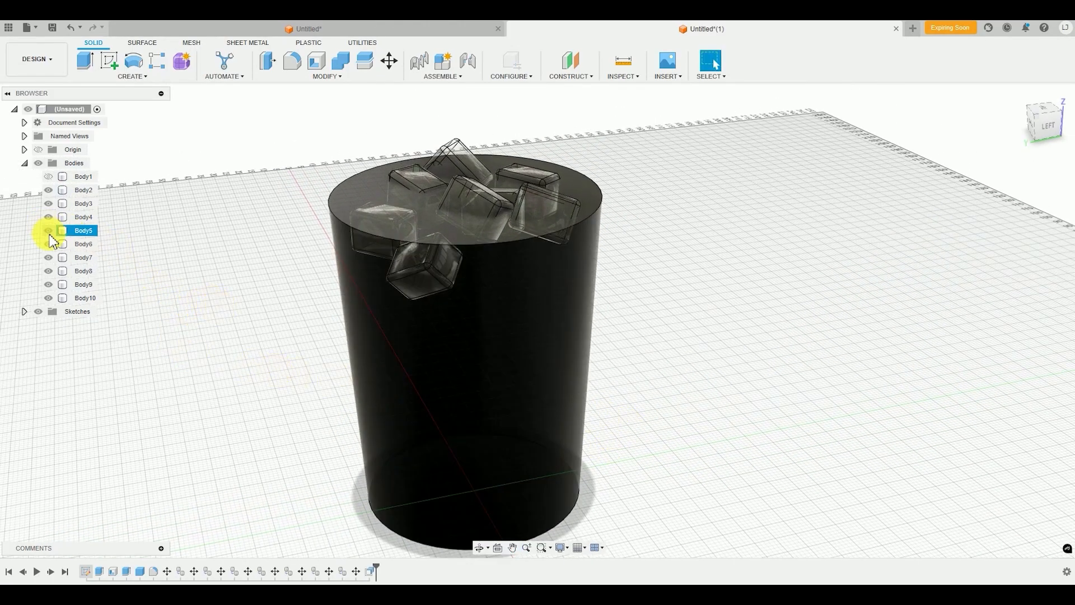
{"action": "left_click", "coordinate": [48, 176]}
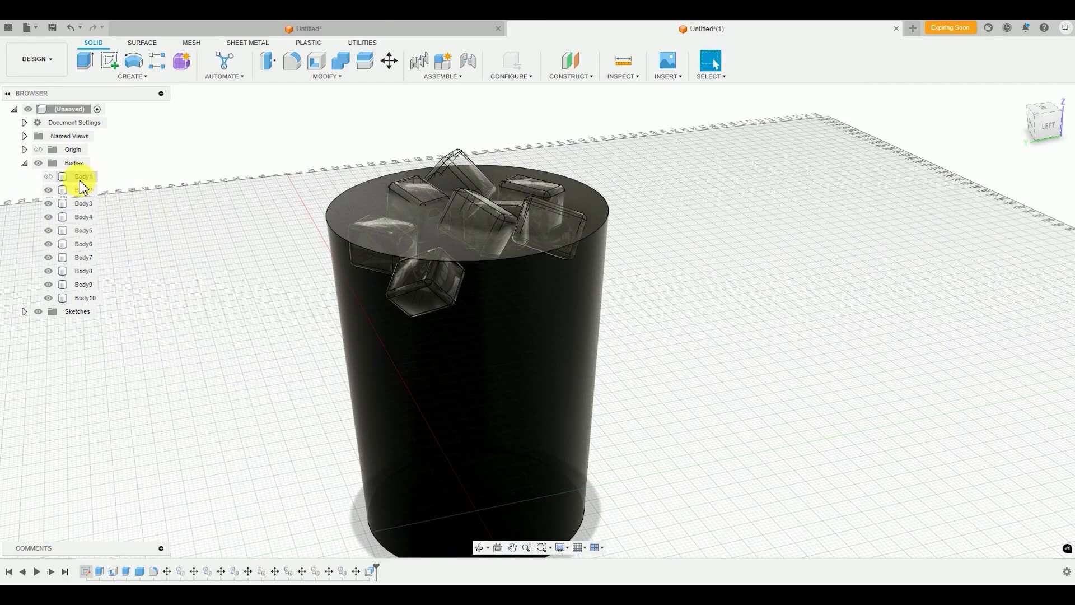
{"action": "left_click", "coordinate": [49, 177]}
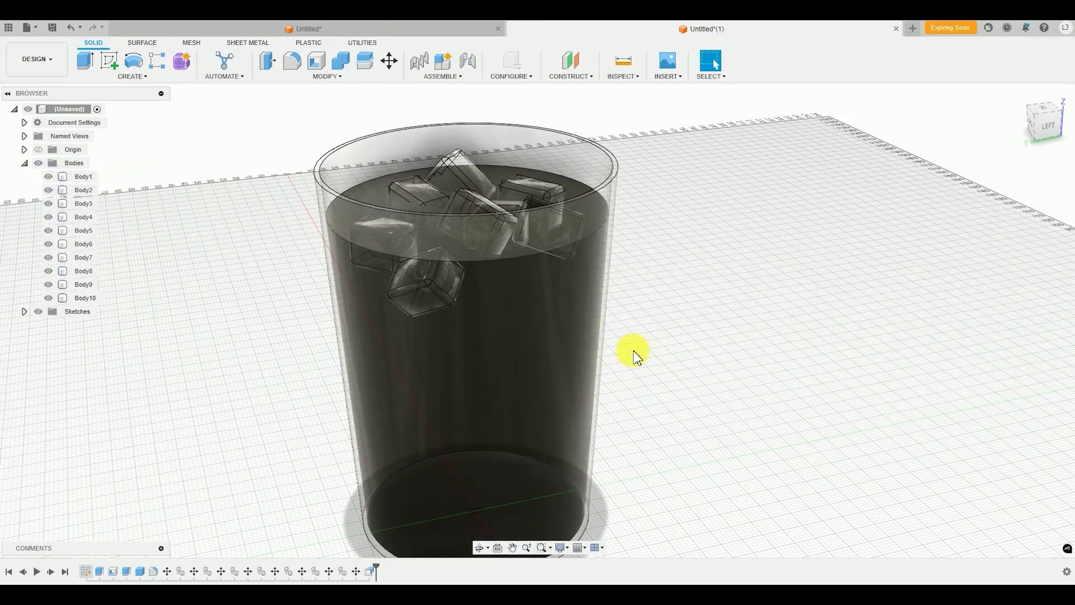
{"action": "mouse_move", "coordinate": [629, 353]}
{"action": "middle_mouse_down", "text": "shift"}
{"action": "mouse_move", "coordinate": [641, 372]}
{"action": "mouse_move", "coordinate": [632, 369]}
{"action": "middle_mouse_up", "text": "shift"}
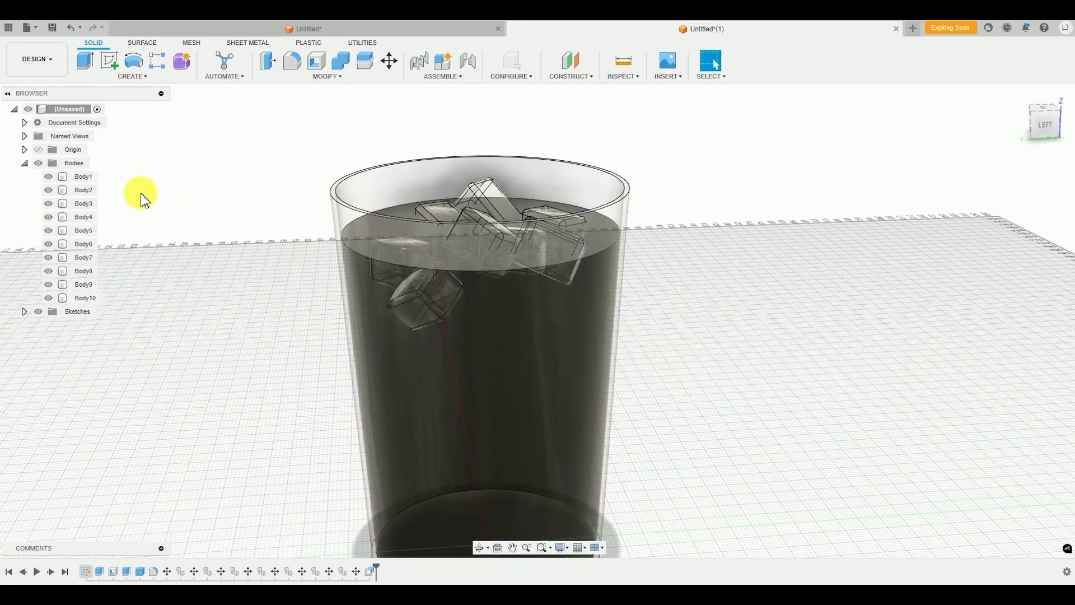
{"action": "left_click", "coordinate": [42, 64]}
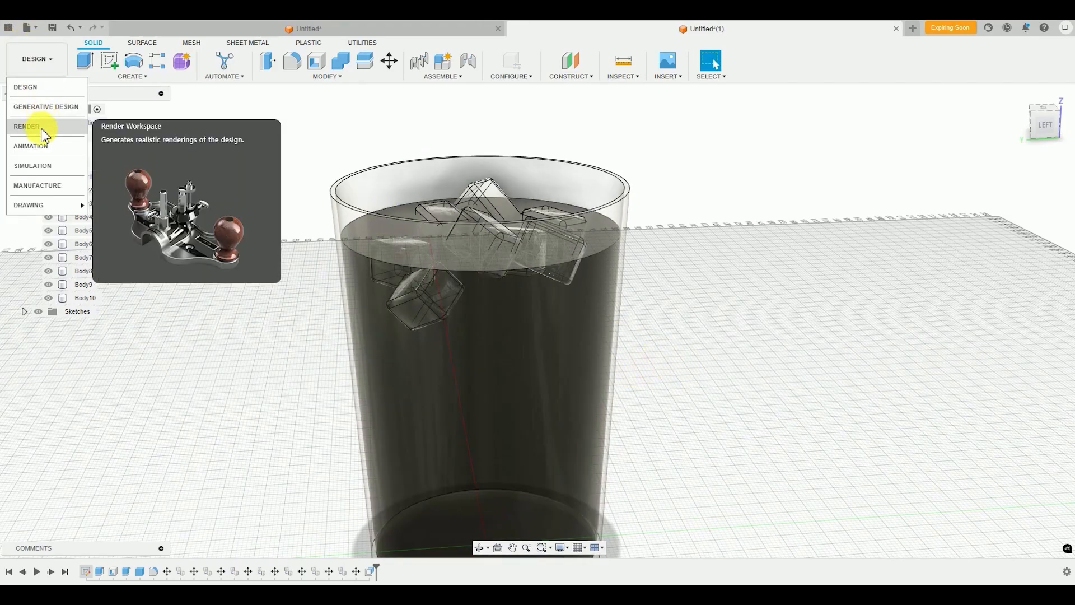
{"action": "left_click", "coordinate": [44, 129]}
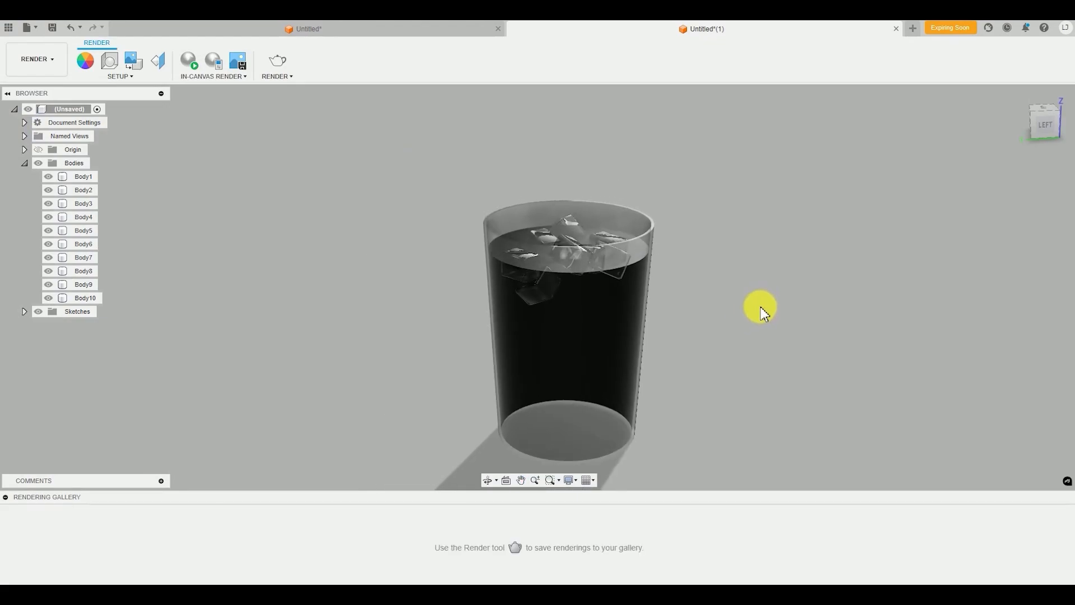
{"action": "scroll", "coordinate": [720, 325], "scroll_direction": "down", "scroll_amount": 2}
{"action": "middle_click_drag", "start_coordinate": [763, 335], "coordinate": [811, 310]}
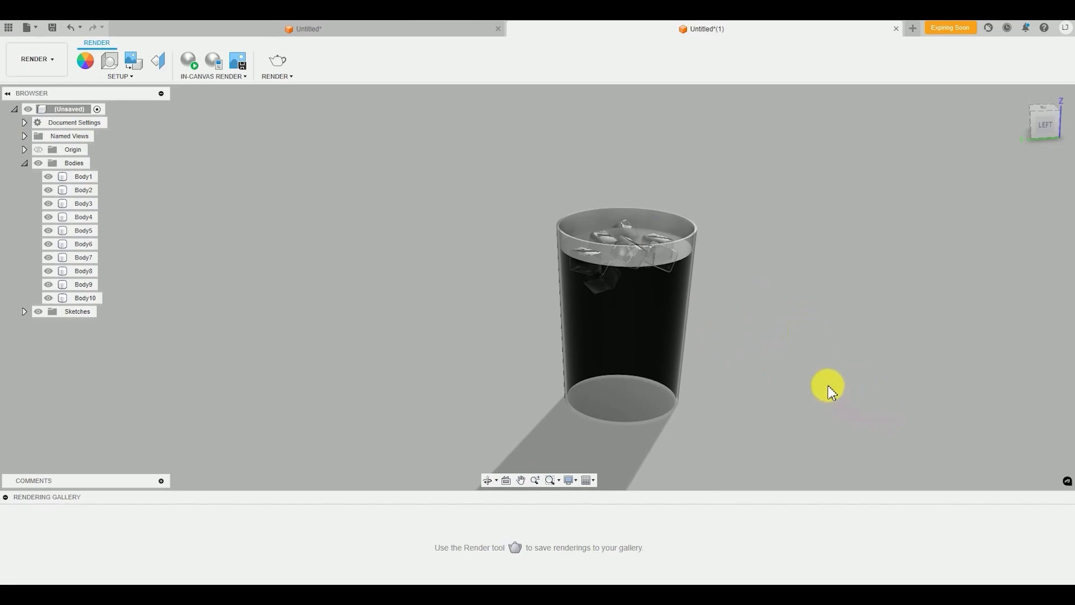
Run the in-canvas render and inspect the ice cubes, the glass wall and the cup's base from slightly above
{"action": "left_click", "coordinate": [200, 68]}
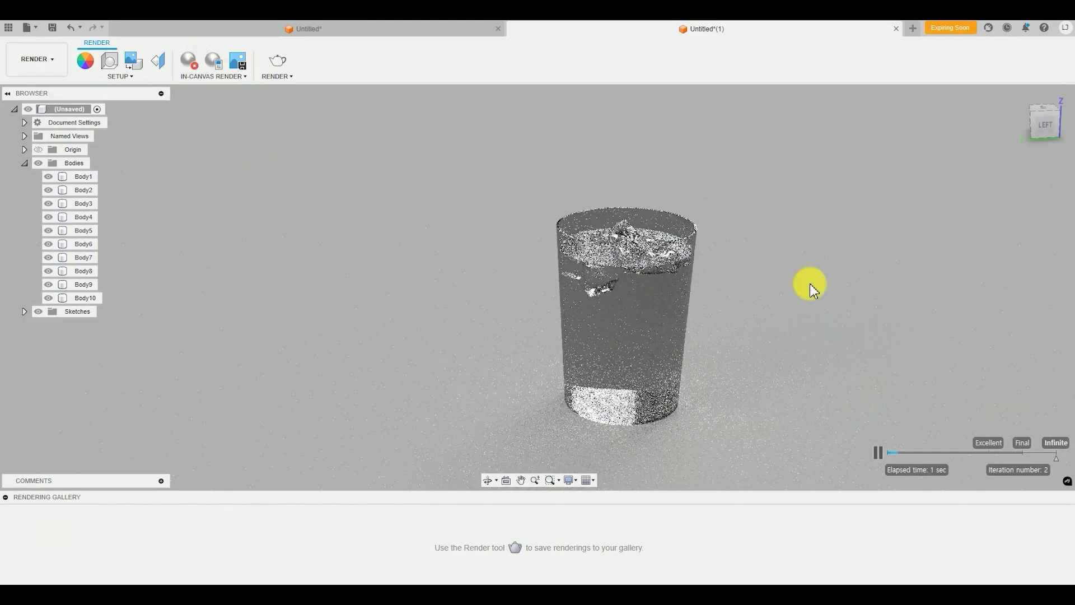
{"action": "scroll", "coordinate": [644, 284], "scroll_direction": "up", "scroll_amount": 4}
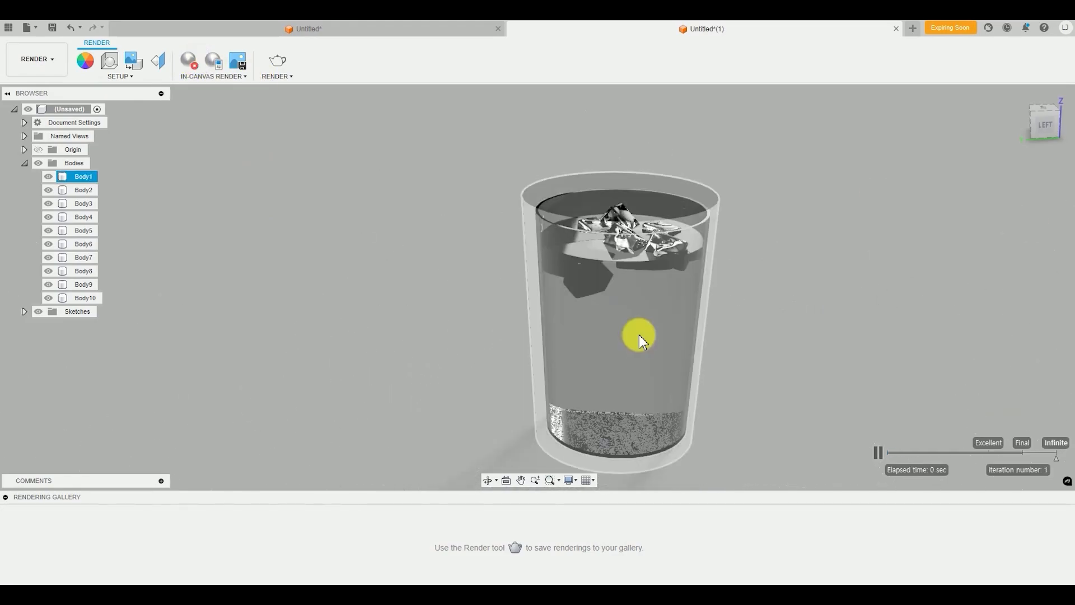
{"action": "middle_click_drag", "start_coordinate": [686, 345], "coordinate": [649, 320]}
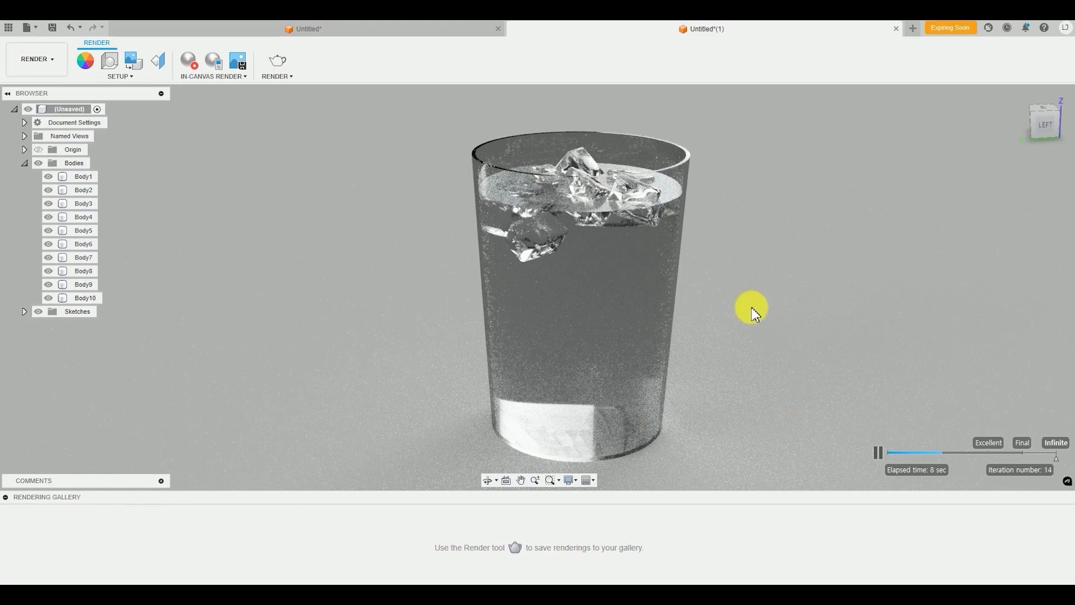
{"action": "middle_click_drag", "start_coordinate": [710, 302], "coordinate": [739, 301], "text": "shift"}
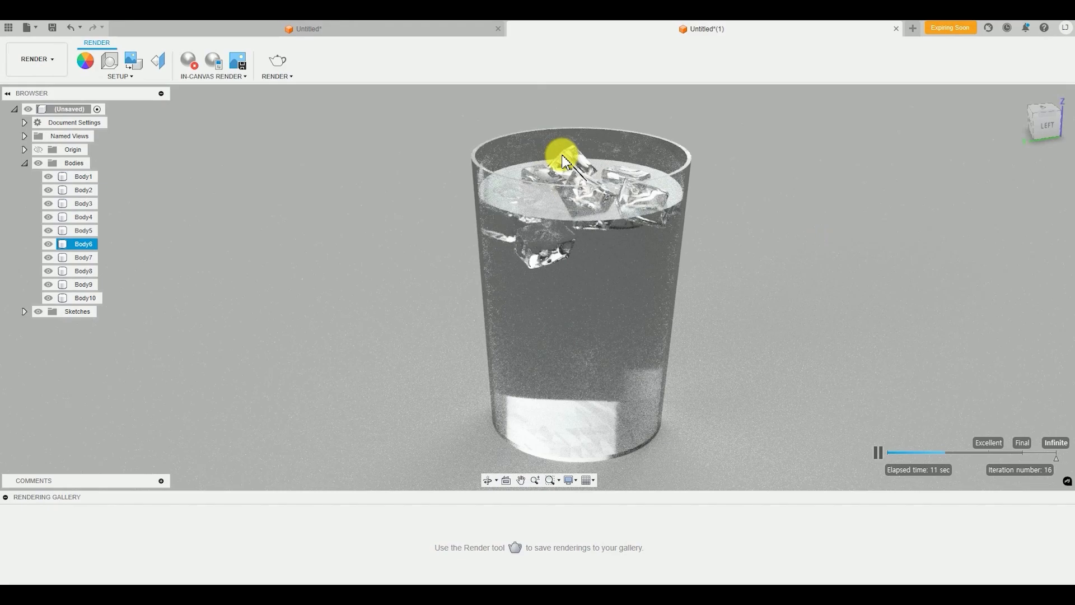
{"action": "left_click", "coordinate": [693, 352]}
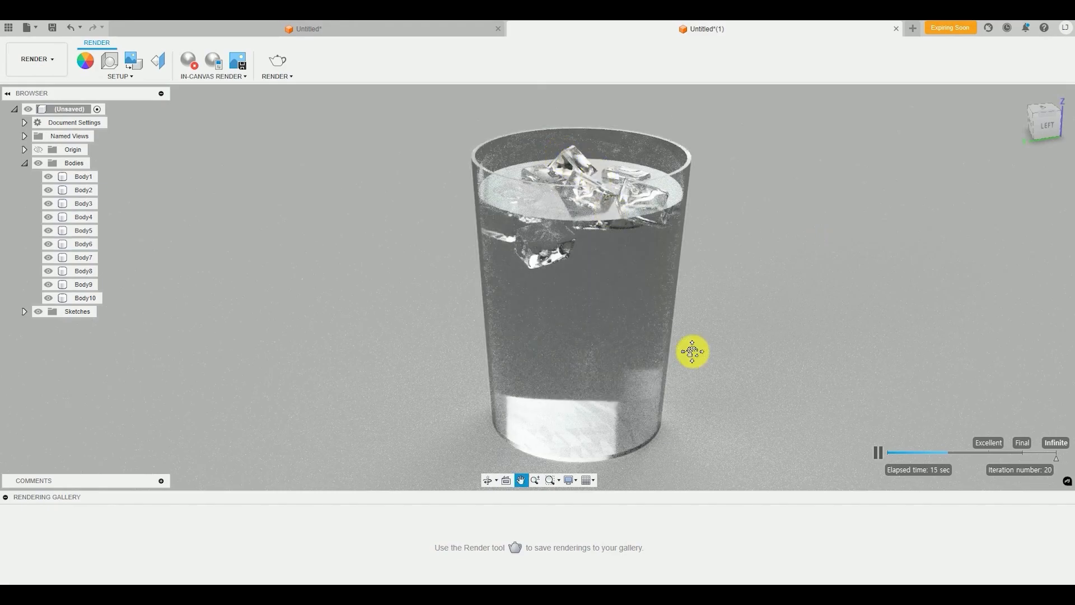
{"action": "left_click_drag", "start_coordinate": [692, 351], "coordinate": [696, 331]}
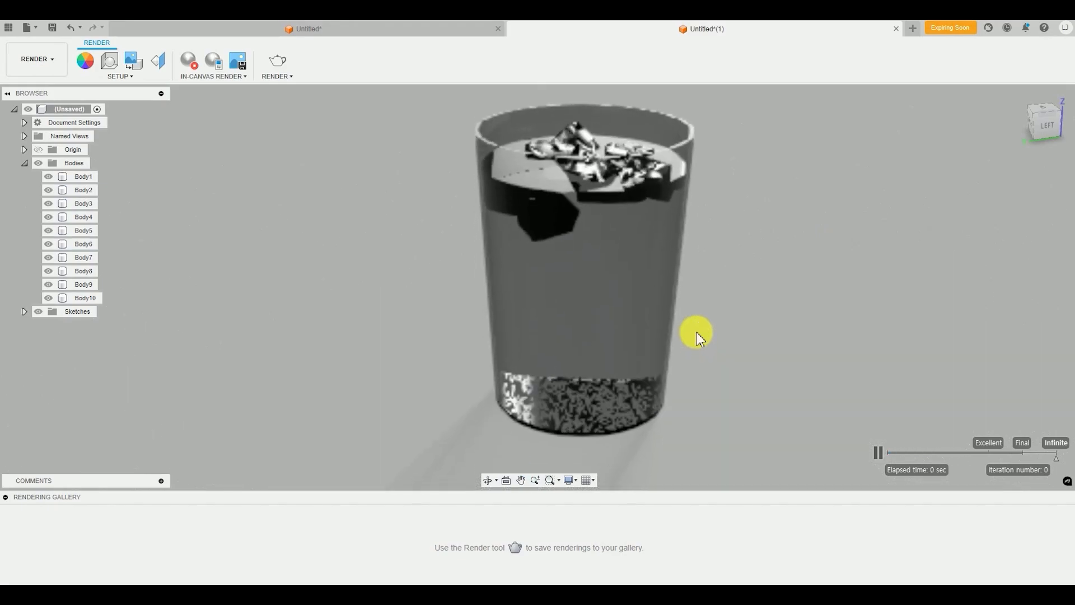
{"action": "middle_click_drag", "start_coordinate": [646, 421], "coordinate": [647, 423]}
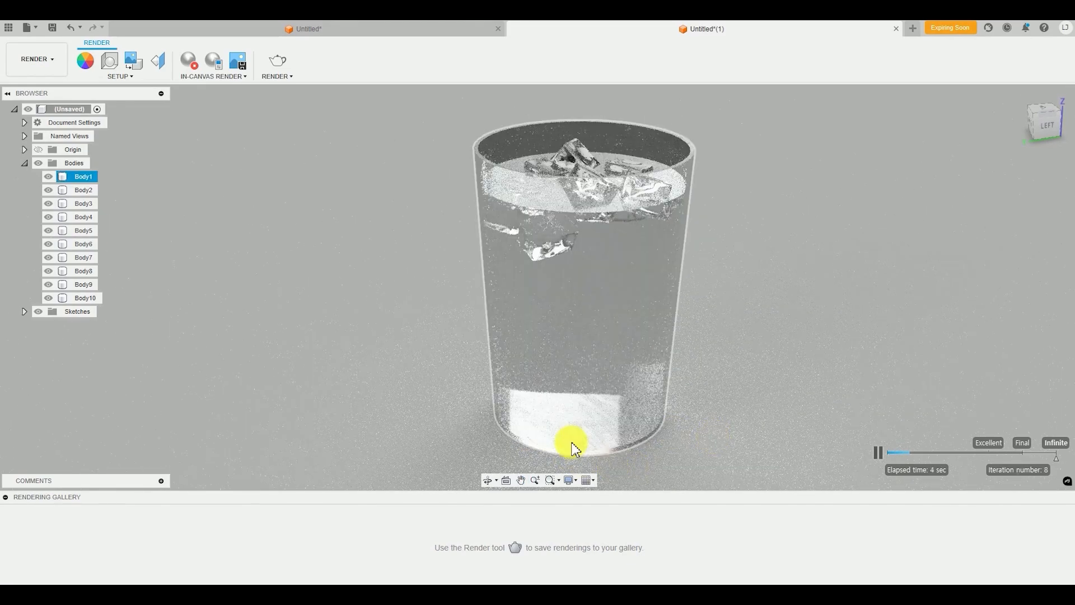
{"action": "left_click", "coordinate": [475, 388]}
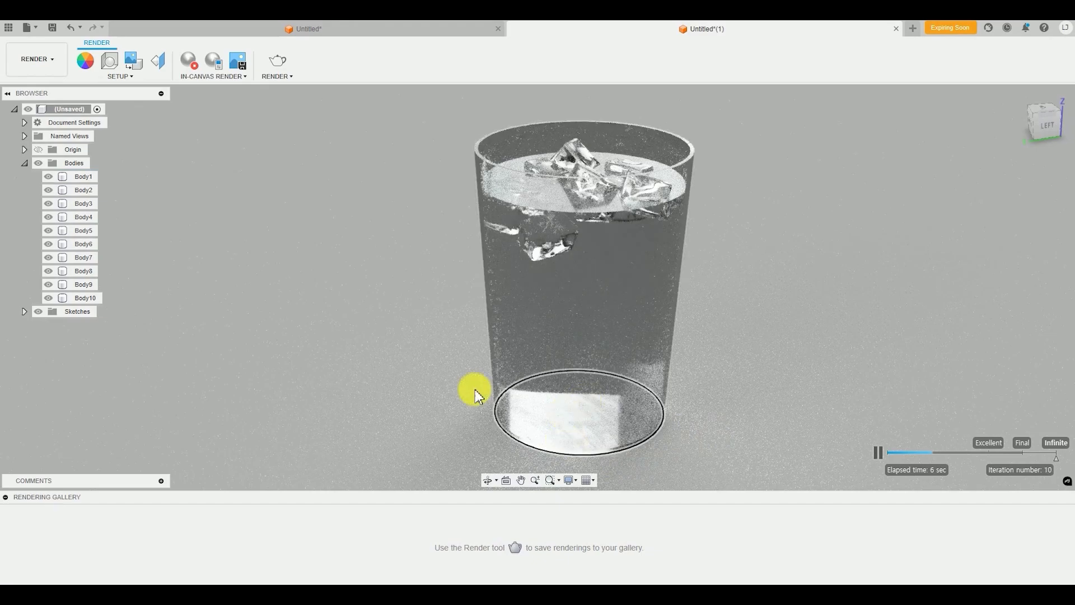
{"action": "left_click", "coordinate": [492, 289]}
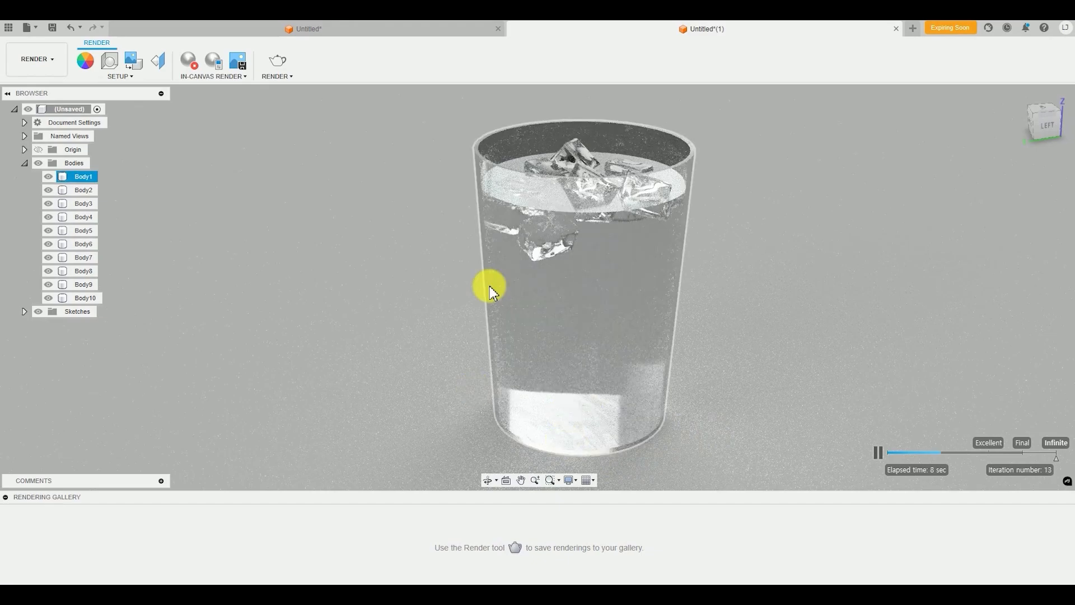
Reframe the render lower and closer on the ice cubes, and stop the in-canvas render
{"action": "mouse_move", "coordinate": [460, 289]}
{"action": "middle_mouse_down"}
{"action": "mouse_move", "coordinate": [434, 308]}
{"action": "mouse_move", "coordinate": [439, 292]}
{"action": "middle_mouse_up"}
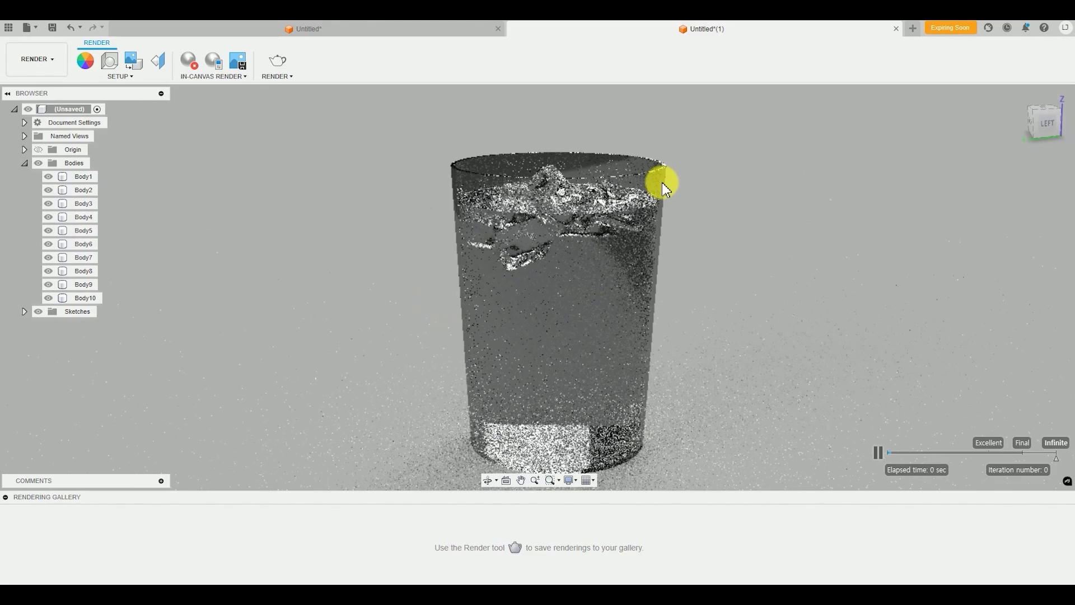
{"action": "scroll", "coordinate": [662, 182], "scroll_direction": "up", "scroll_amount": 2}
{"action": "scroll", "coordinate": [663, 183], "scroll_direction": "up", "scroll_amount": 1}
{"action": "left_click", "coordinate": [345, 253]}
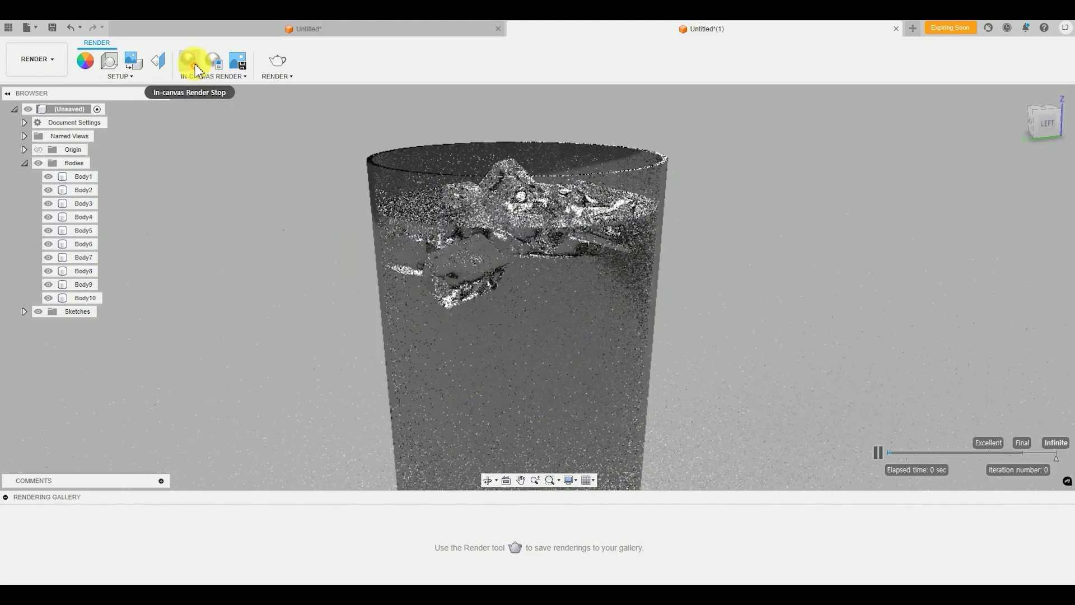
{"action": "left_click", "coordinate": [195, 66]}
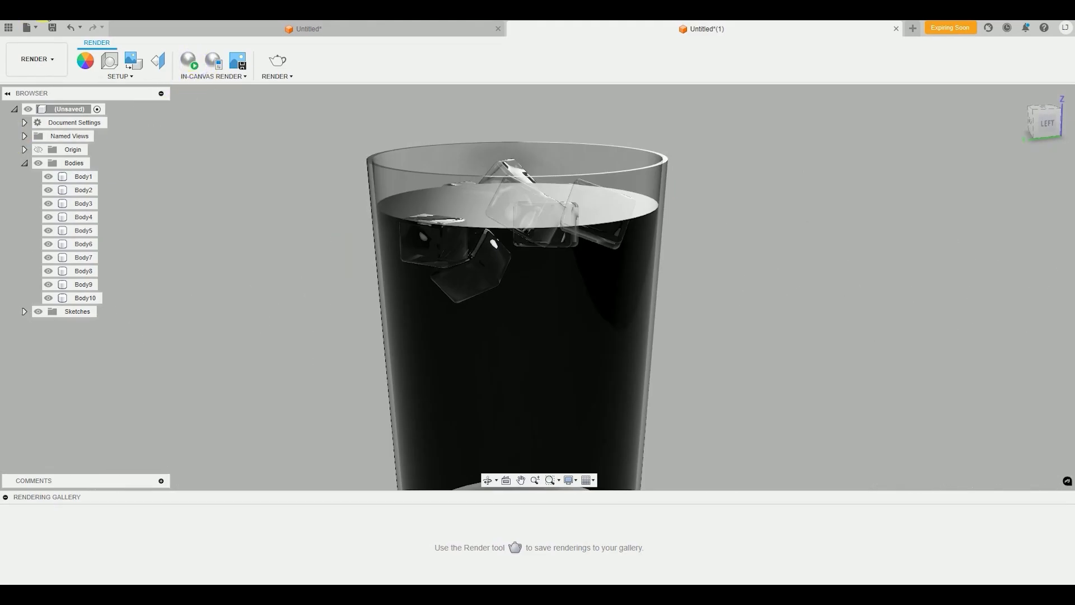
Switch back to the Design workspace and bring the whole cup into view
{"action": "left_click", "coordinate": [34, 59]}
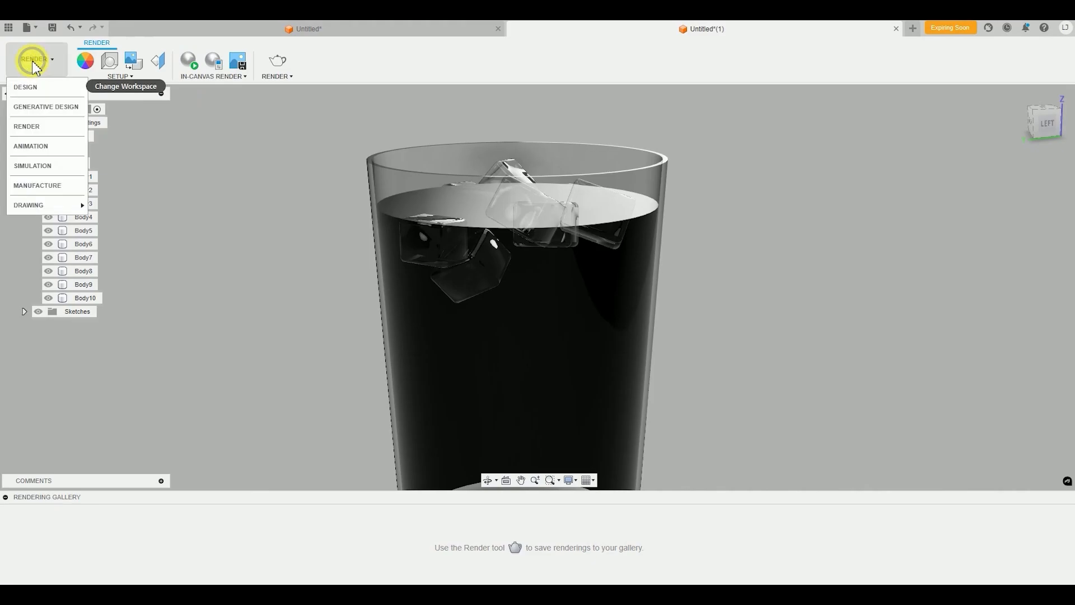
{"action": "left_click", "coordinate": [26, 87]}
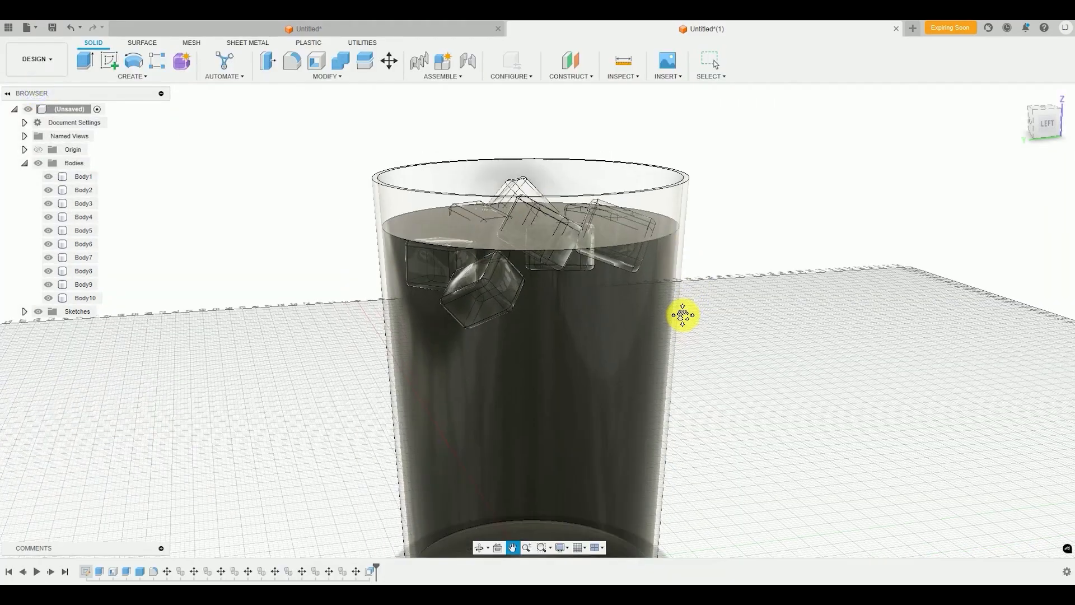
{"action": "scroll", "coordinate": [682, 312], "scroll_direction": "down", "scroll_amount": 3}
{"action": "middle_click_drag", "start_coordinate": [668, 340], "coordinate": [670, 333], "text": "shift"}
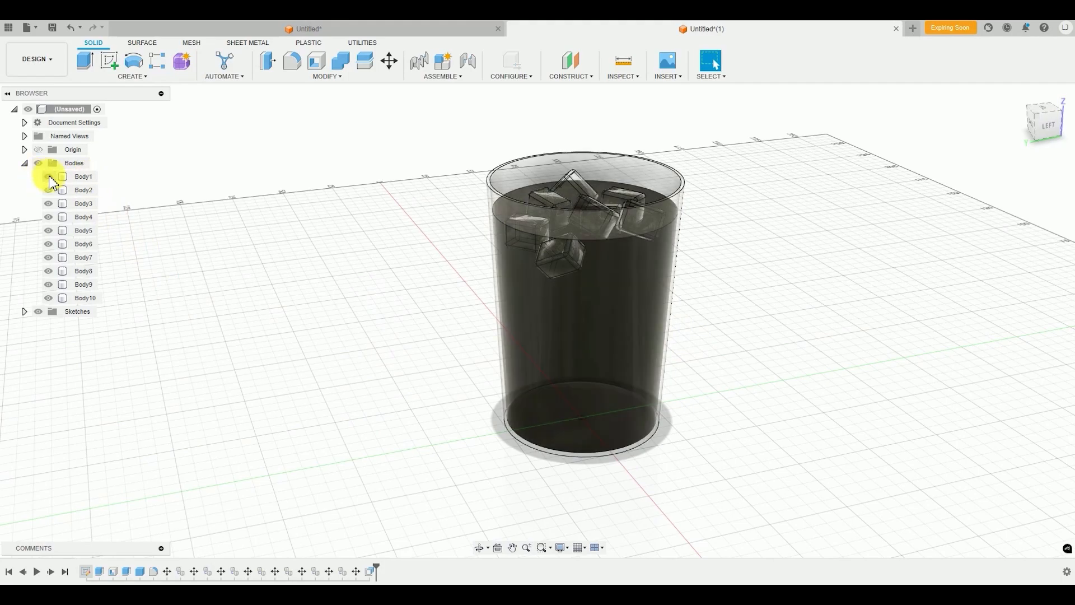
Hide the glass cup body so only the water and the ice cubes are displayed
{"action": "left_click", "coordinate": [49, 177]}
{"action": "middle_click_drag", "start_coordinate": [582, 445], "coordinate": [564, 453]}
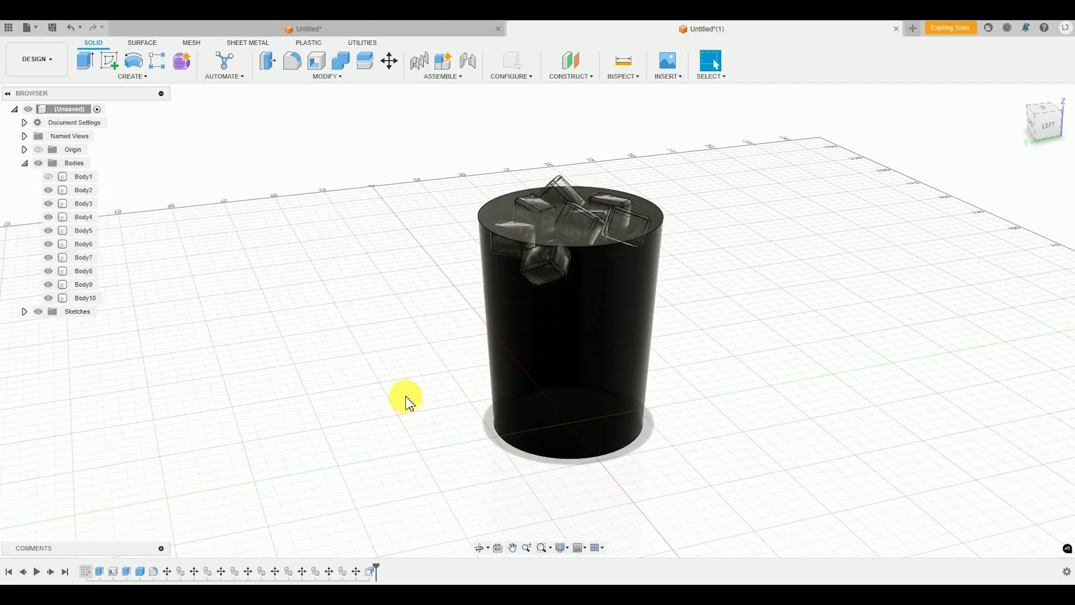
{"action": "middle_click_drag", "start_coordinate": [404, 396], "coordinate": [389, 384], "text": "shift"}
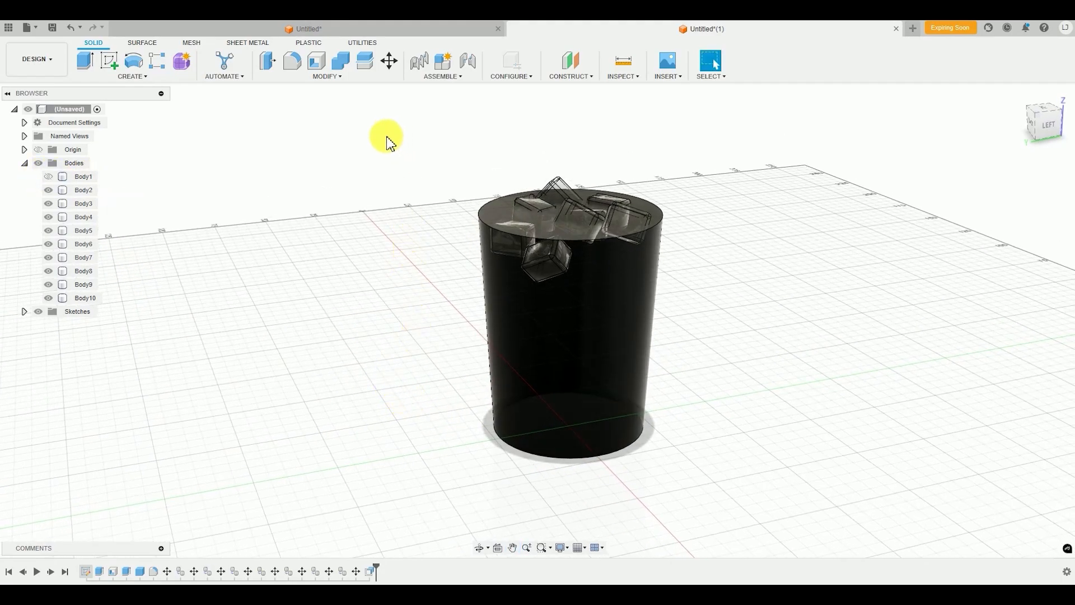
Offset the water body's bottom face by -0.1 mm with Press Pull
{"action": "left_click", "coordinate": [340, 76]}
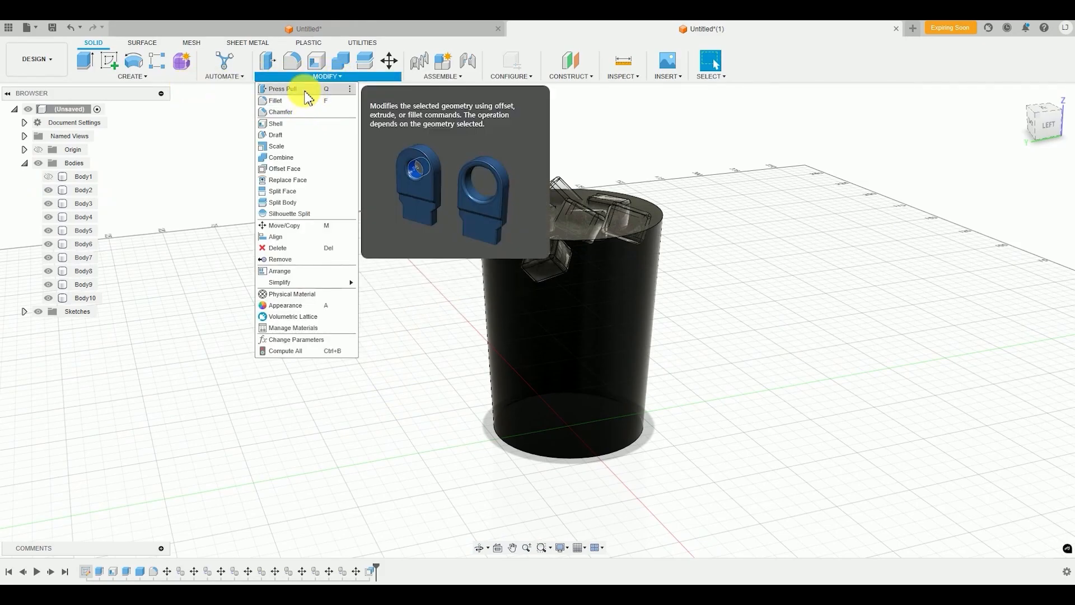
{"action": "left_click", "coordinate": [304, 91]}
{"action": "middle_click_drag", "start_coordinate": [396, 498], "coordinate": [588, 470], "text": "shift"}
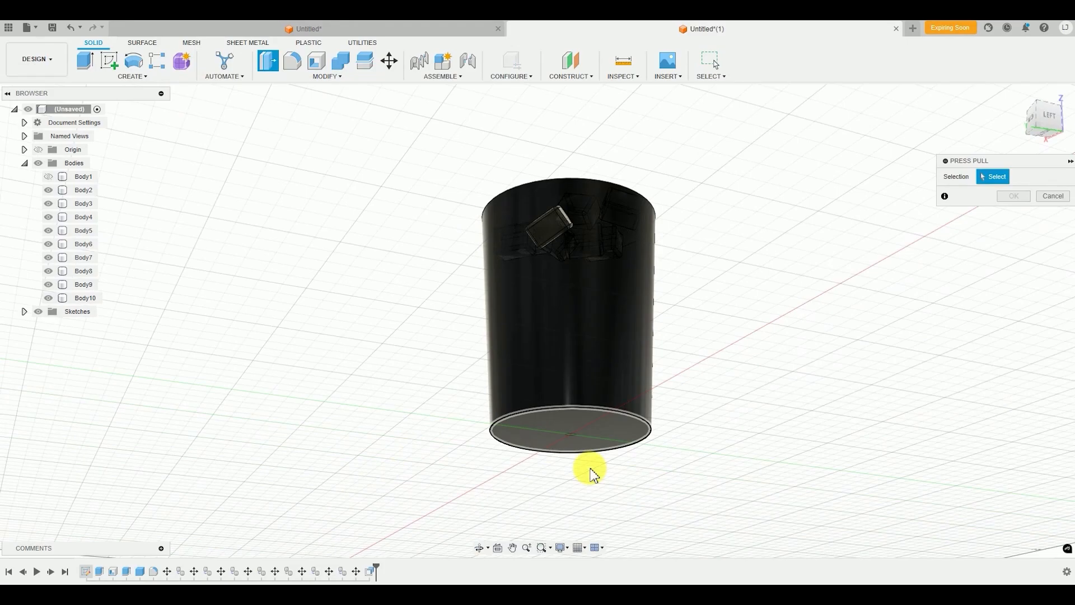
{"action": "left_click", "coordinate": [612, 435]}
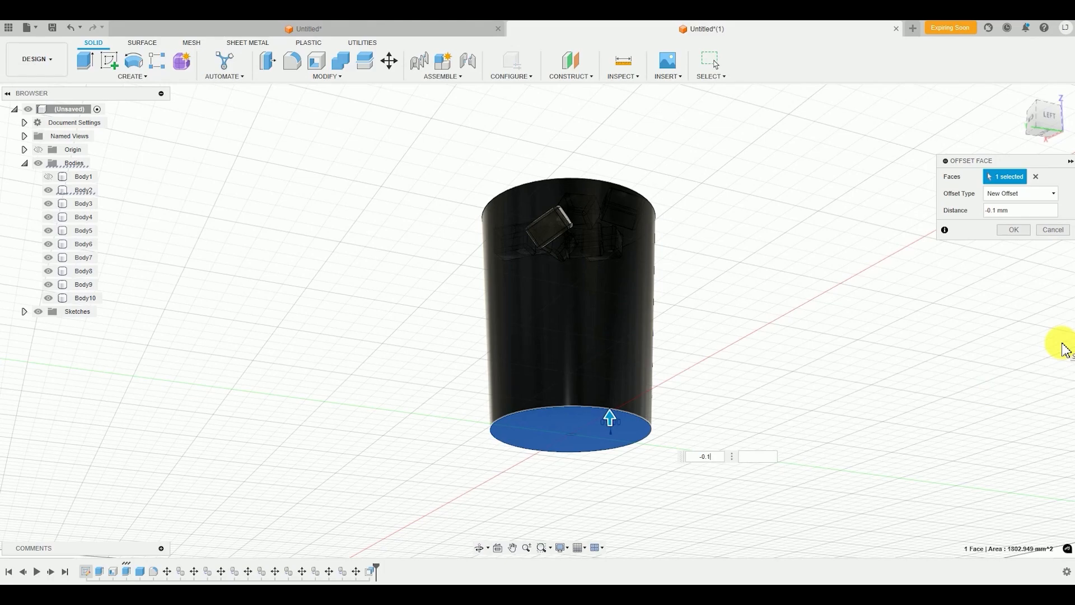
{"action": "key", "text": "Return"}
{"action": "middle_click_drag", "start_coordinate": [703, 361], "coordinate": [618, 415], "text": "shift"}
{"action": "scroll", "coordinate": [456, 291], "scroll_direction": "up", "scroll_amount": 4}
{"action": "scroll", "coordinate": [434, 303], "scroll_direction": "down", "scroll_amount": 5}
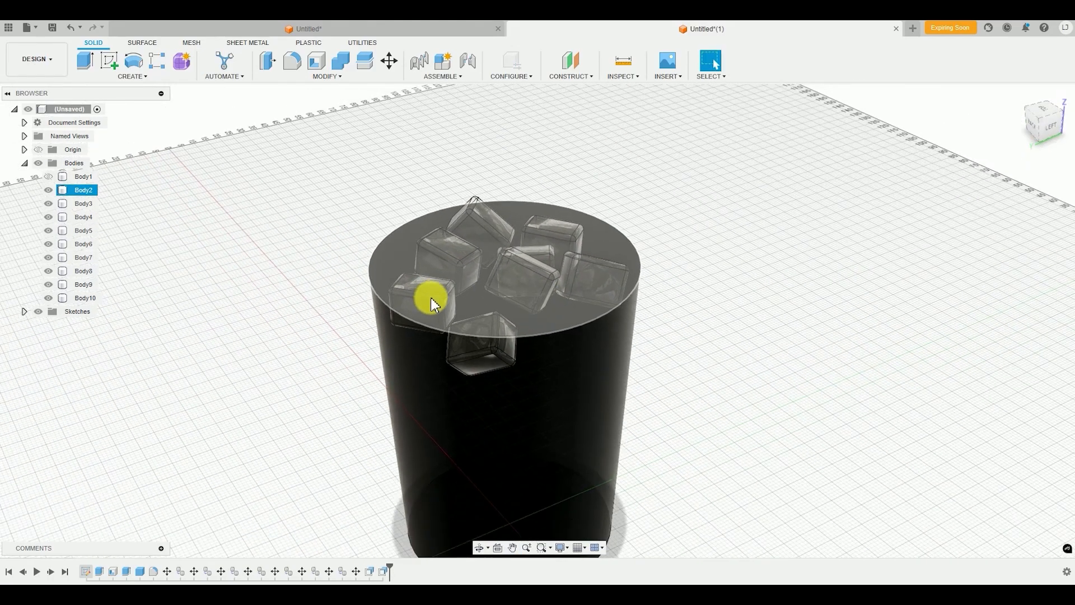
{"action": "middle_click_drag", "start_coordinate": [431, 299], "coordinate": [426, 266], "text": "shift"}
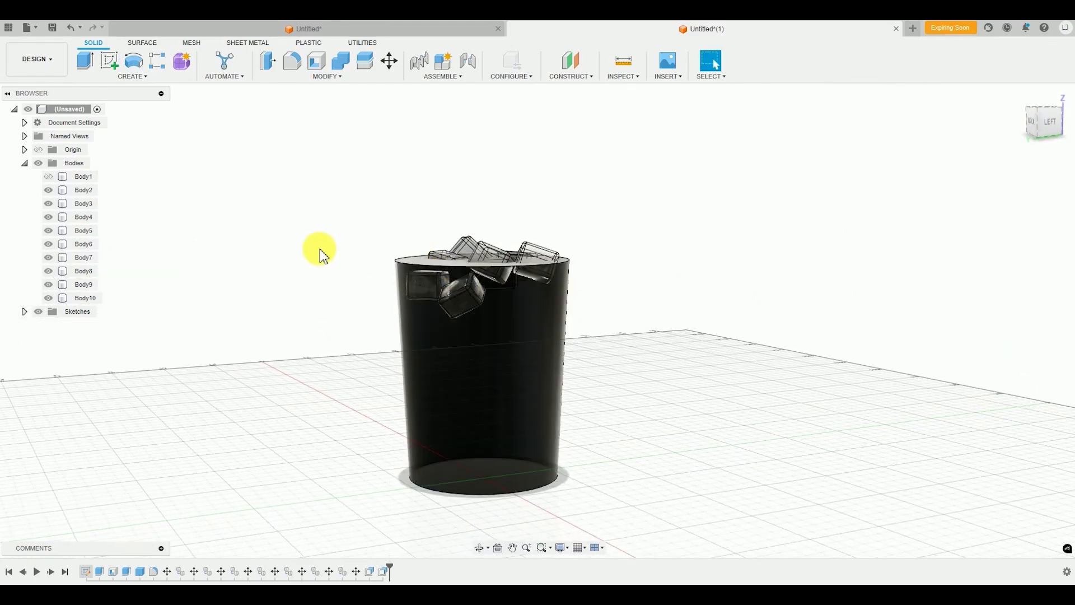
{"action": "middle_click_drag", "start_coordinate": [319, 247], "coordinate": [386, 259], "text": "shift"}
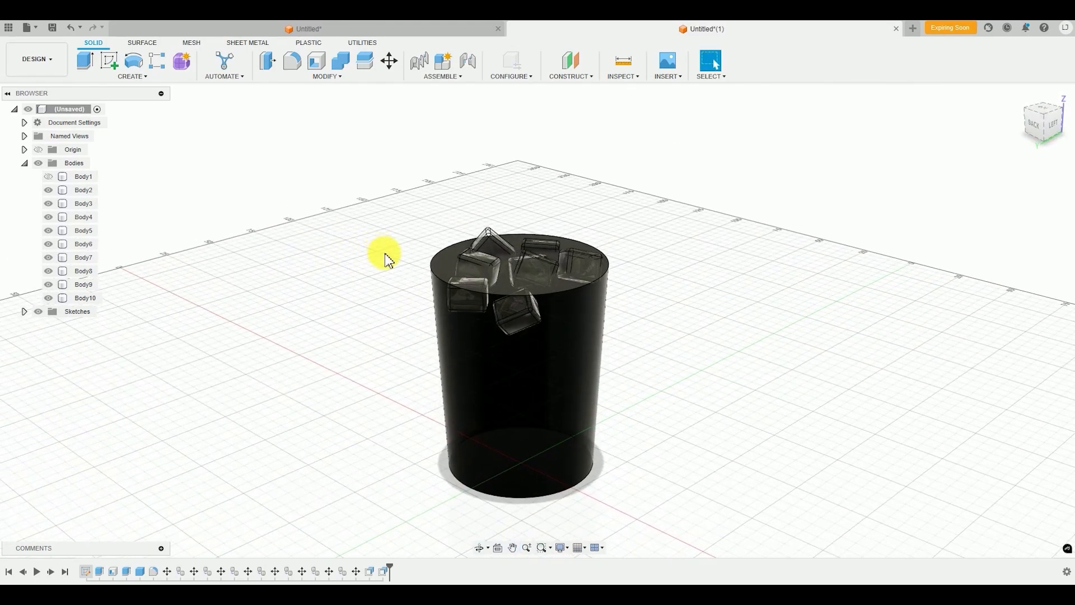
Show the glass cup body again around the water and ice cubes
{"action": "left_click", "coordinate": [49, 180]}
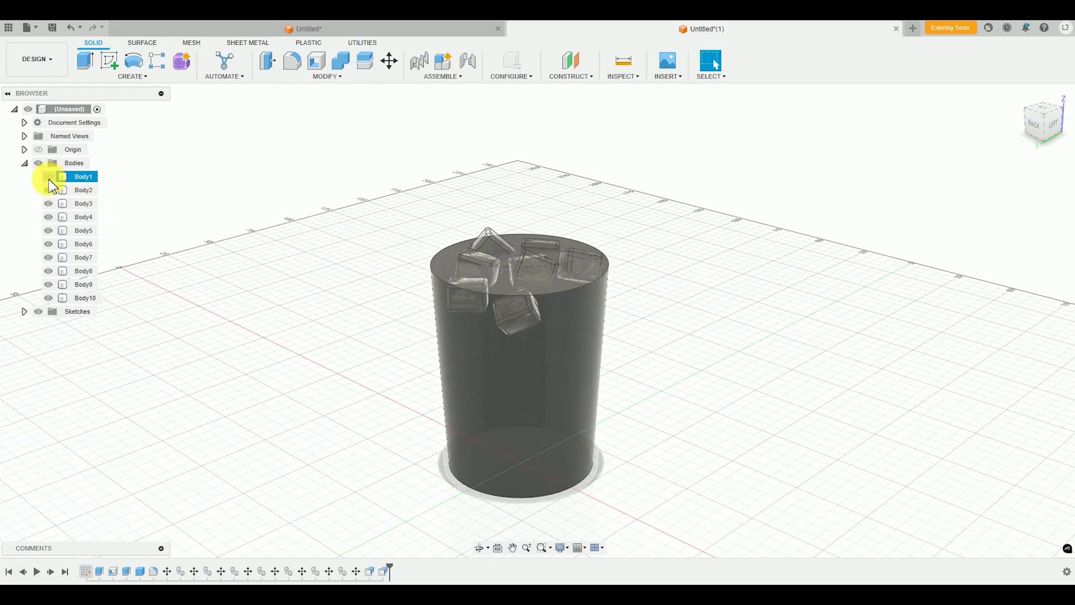
{"action": "left_click", "coordinate": [49, 180]}
{"action": "middle_click_drag", "start_coordinate": [778, 379], "coordinate": [767, 373], "text": "shift"}
{"action": "left_click", "coordinate": [523, 239]}
Examine the glass cup's rim edges and the outer edge of its base up close
{"action": "scroll", "coordinate": [471, 235], "scroll_direction": "up", "scroll_amount": 5}
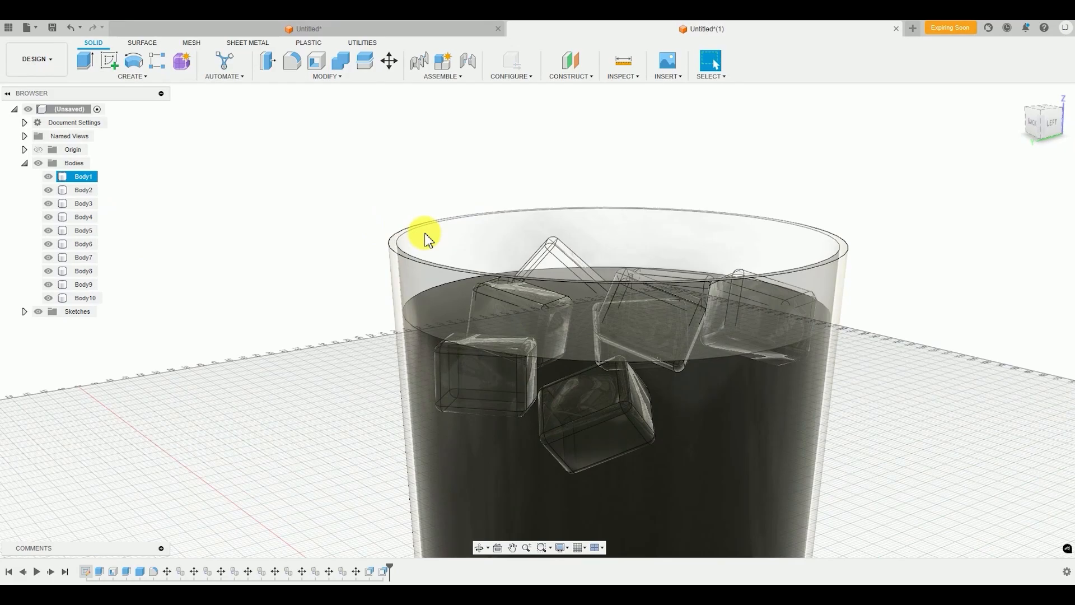
{"action": "scroll", "coordinate": [426, 240], "scroll_direction": "down", "scroll_amount": 6}
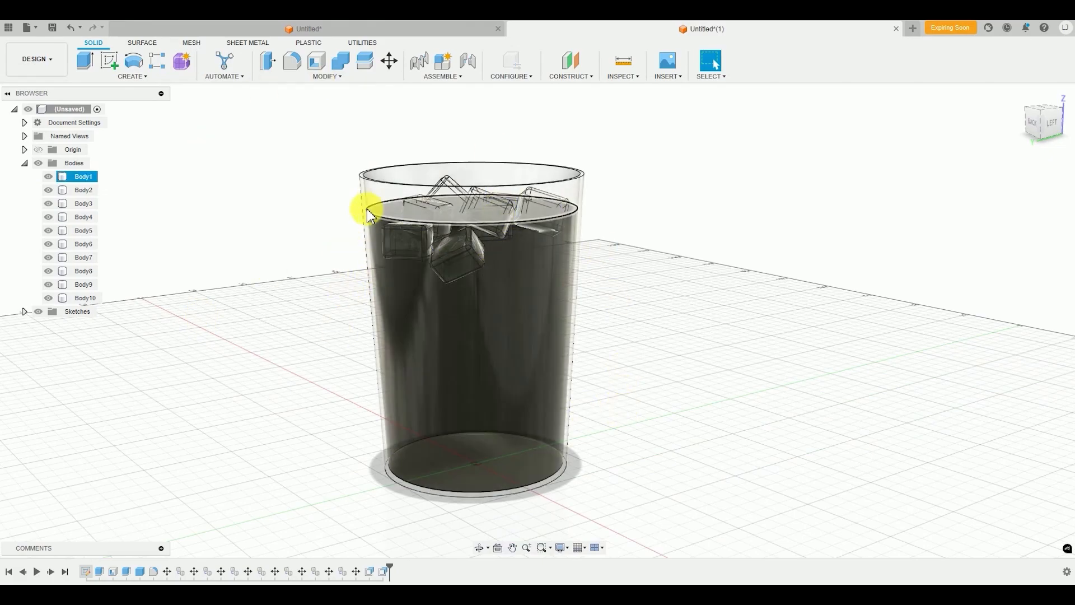
{"action": "scroll", "coordinate": [339, 179], "scroll_direction": "up", "scroll_amount": 2}
{"action": "scroll", "coordinate": [339, 179], "scroll_direction": "up", "scroll_amount": 6}
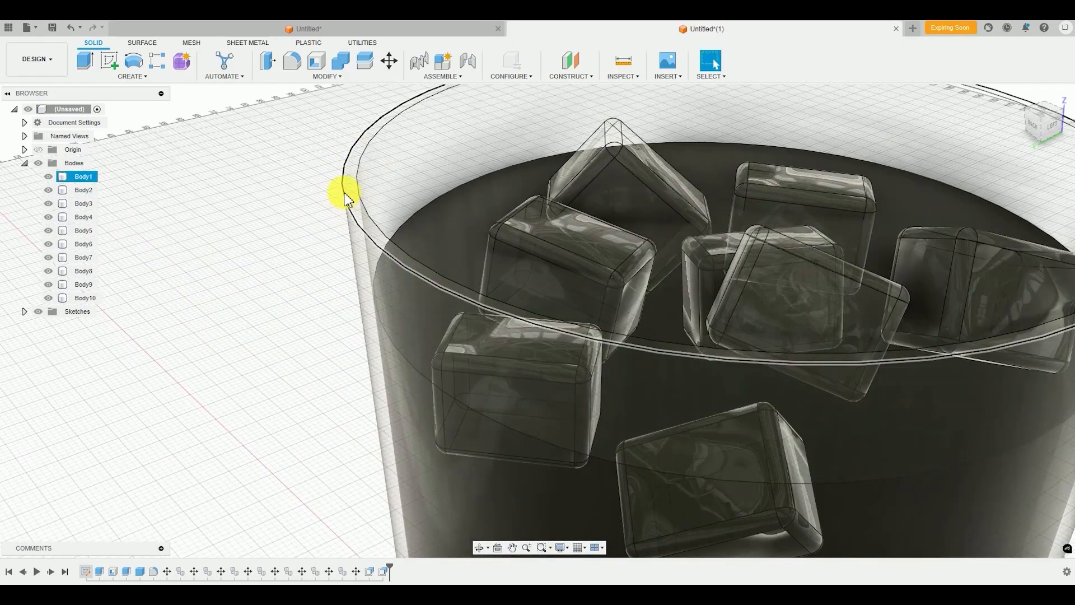
{"action": "left_click", "coordinate": [353, 189]}
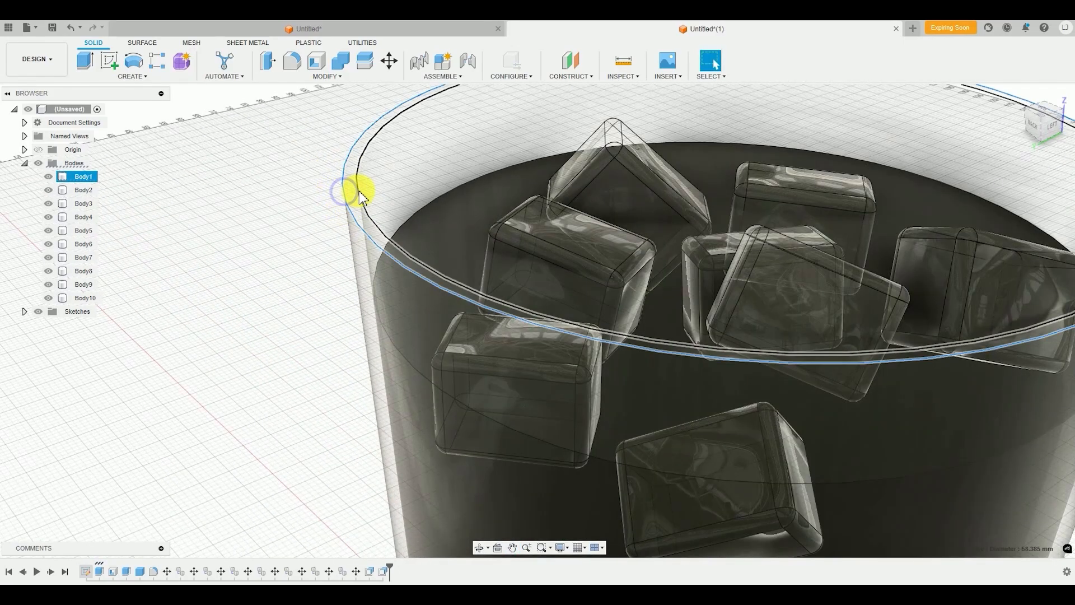
{"action": "scroll", "coordinate": [379, 336], "scroll_direction": "down", "scroll_amount": 8}
{"action": "middle_click_drag", "start_coordinate": [392, 326], "coordinate": [394, 309], "text": "shift"}
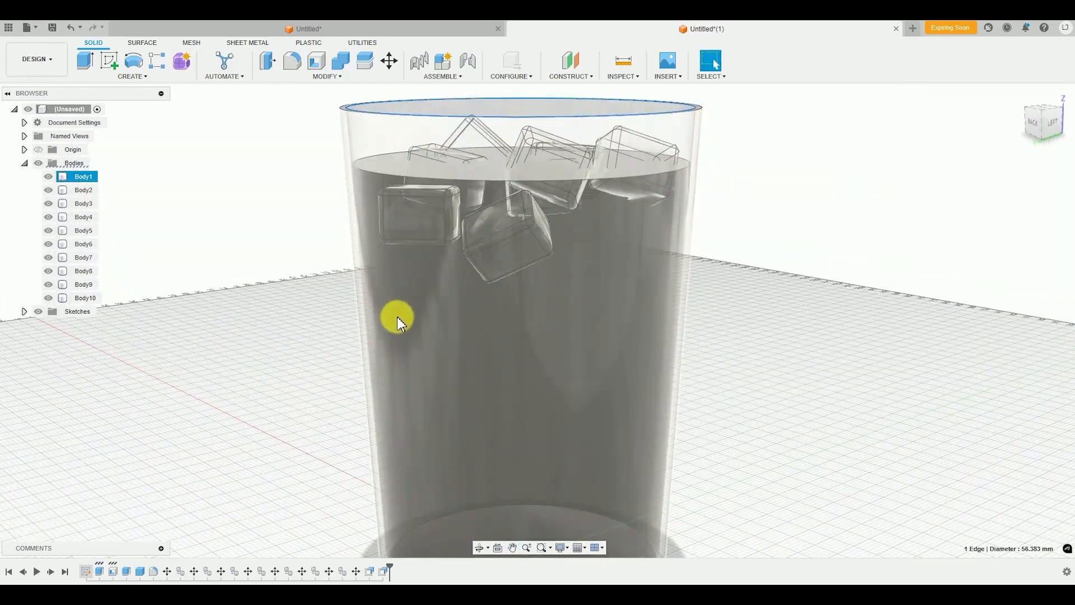
{"action": "scroll", "coordinate": [406, 341], "scroll_direction": "down", "scroll_amount": 5}
{"action": "scroll", "coordinate": [404, 400], "scroll_direction": "up", "scroll_amount": 7}
{"action": "scroll", "coordinate": [349, 375], "scroll_direction": "up", "scroll_amount": 3}
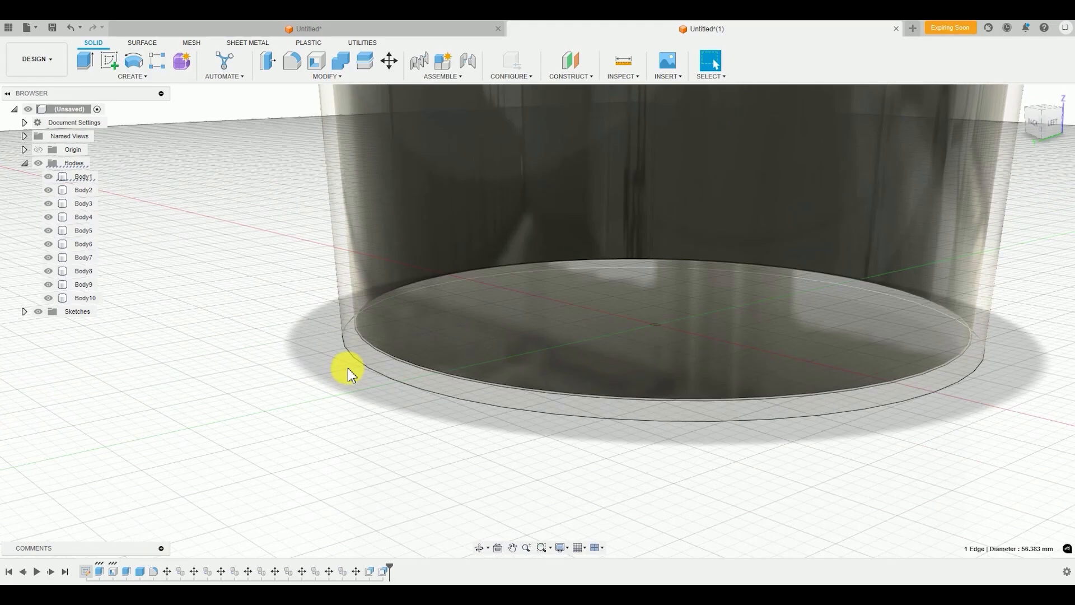
{"action": "left_click", "coordinate": [353, 361]}
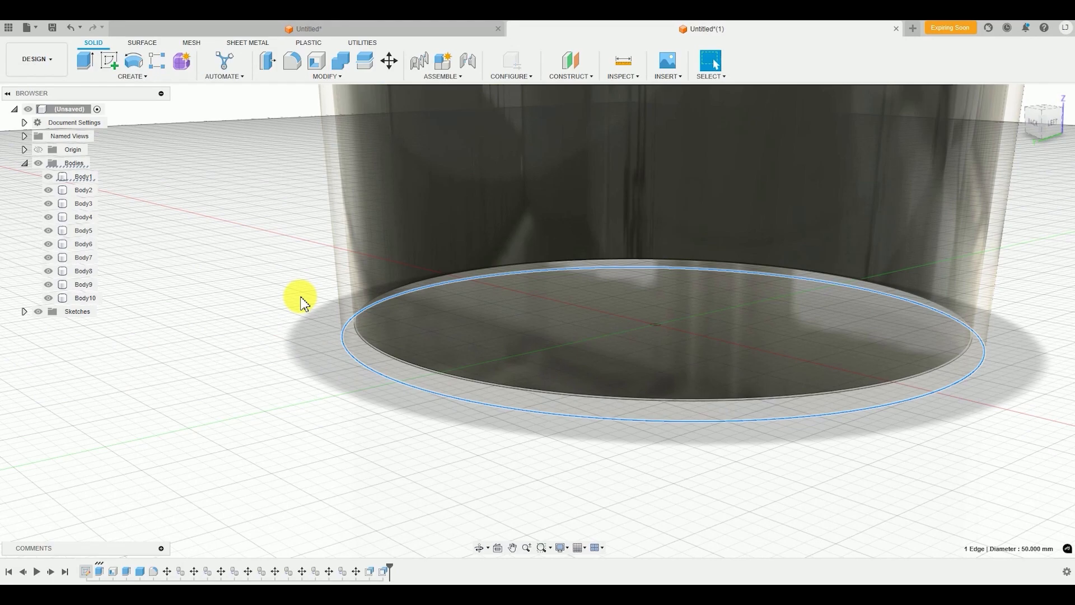
{"action": "left_click", "coordinate": [235, 273]}
{"action": "scroll", "coordinate": [336, 396], "scroll_direction": "down", "scroll_amount": 5}
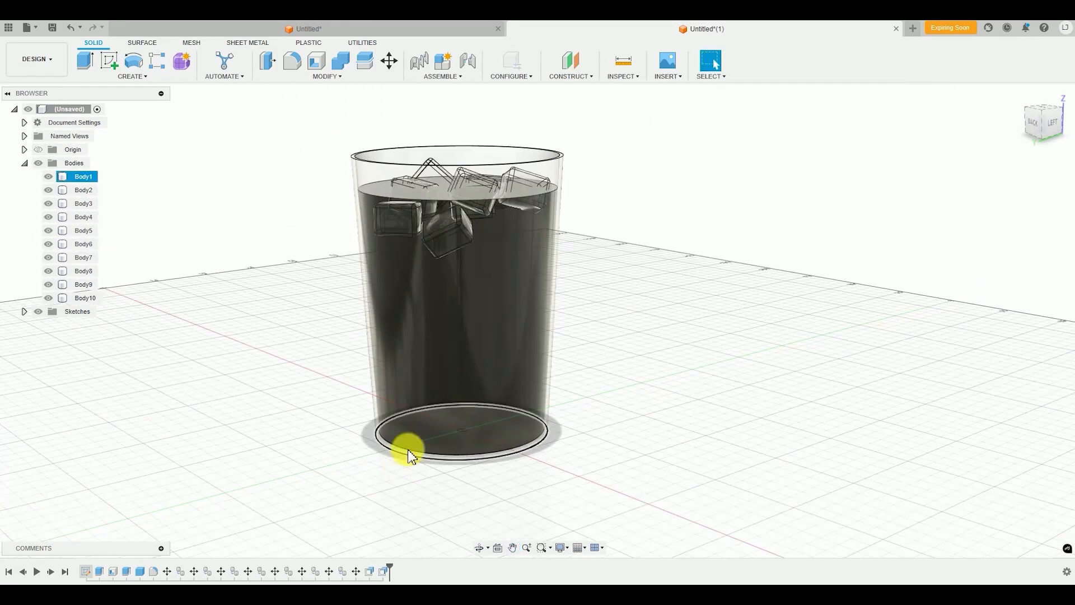
{"action": "scroll", "coordinate": [351, 228], "scroll_direction": "up", "scroll_amount": 6}
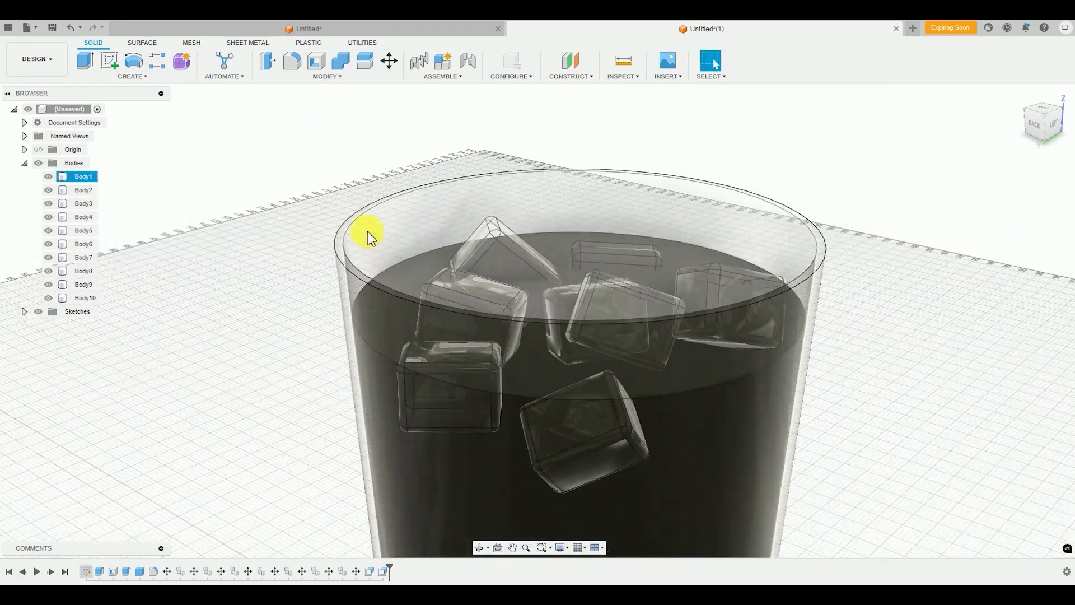
Fillet the inner and outer edges of the glass cup's rim with a 0.5 mm radius
{"action": "left_click", "coordinate": [332, 76]}
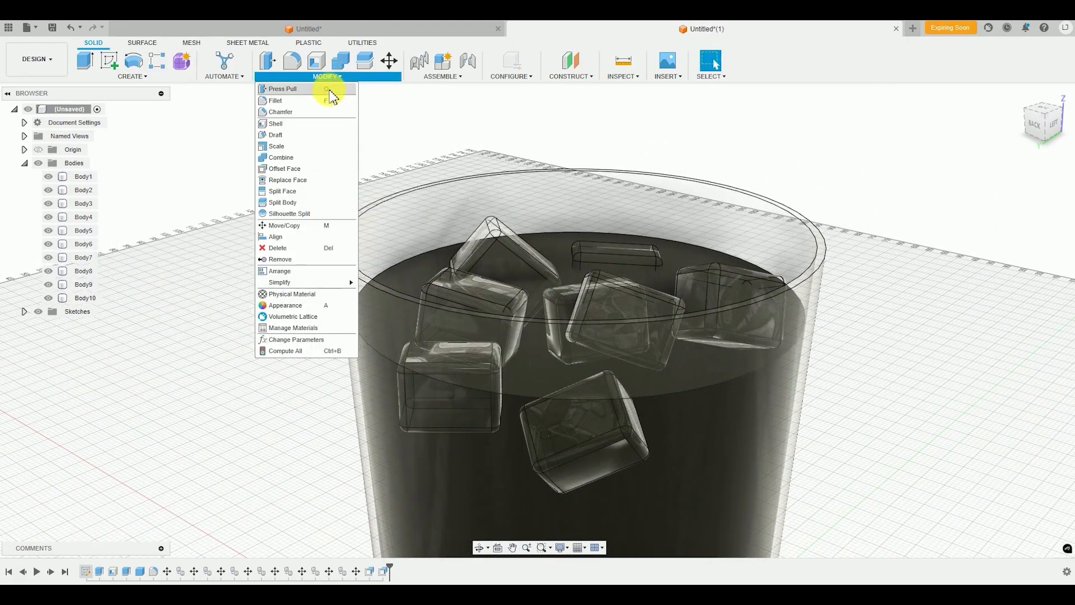
{"action": "left_click", "coordinate": [324, 102]}
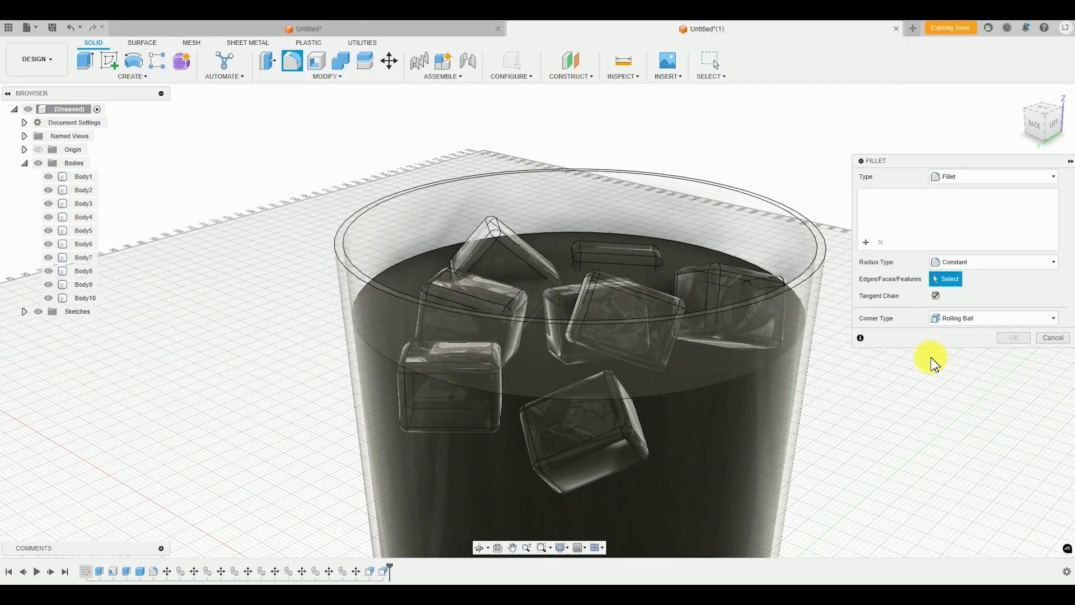
{"action": "scroll", "coordinate": [332, 283], "scroll_direction": "up", "scroll_amount": 3}
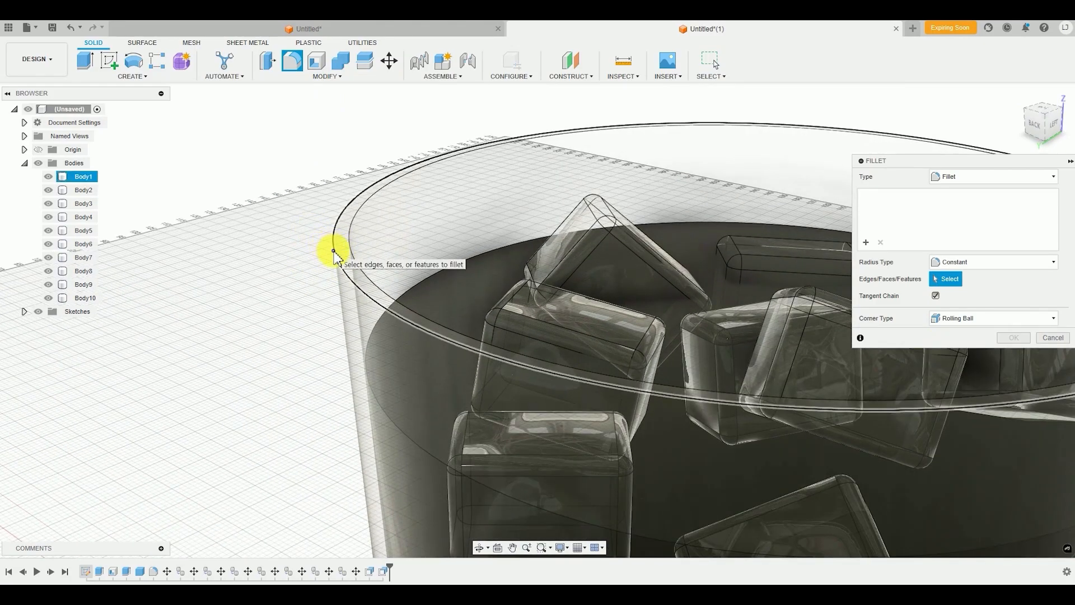
{"action": "left_click", "coordinate": [334, 253]}
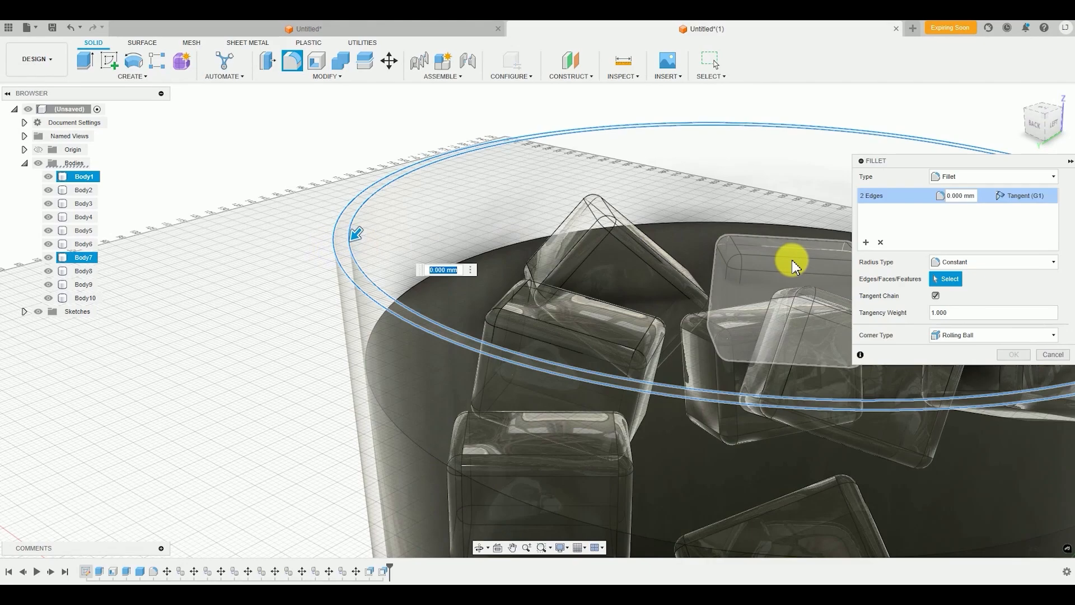
{"action": "left_click_drag", "start_coordinate": [357, 236], "coordinate": [355, 240]}
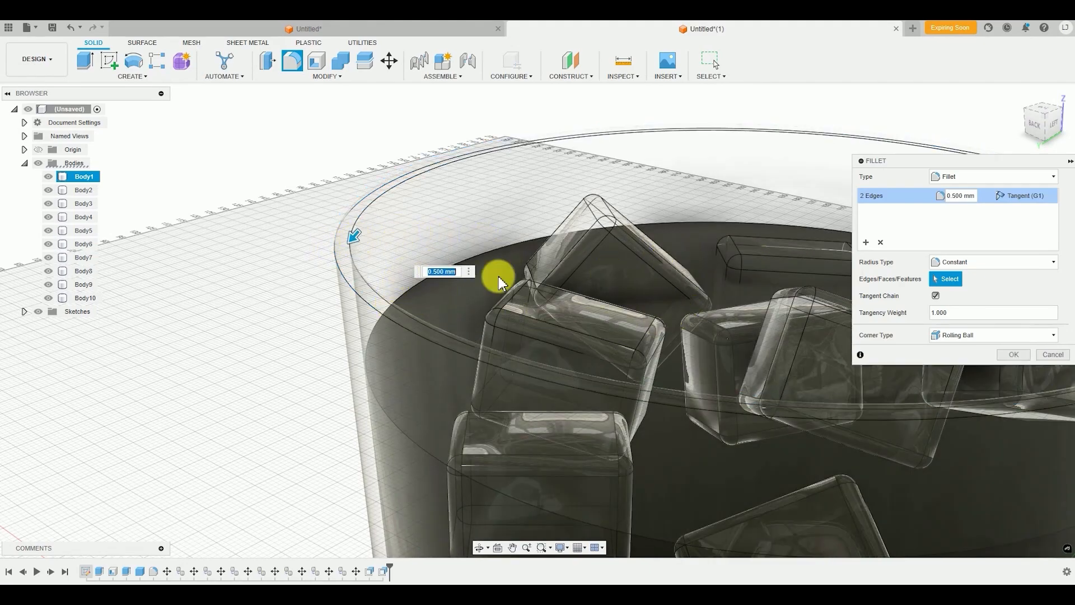
{"action": "middle_click_drag", "start_coordinate": [420, 361], "coordinate": [403, 340], "text": "shift"}
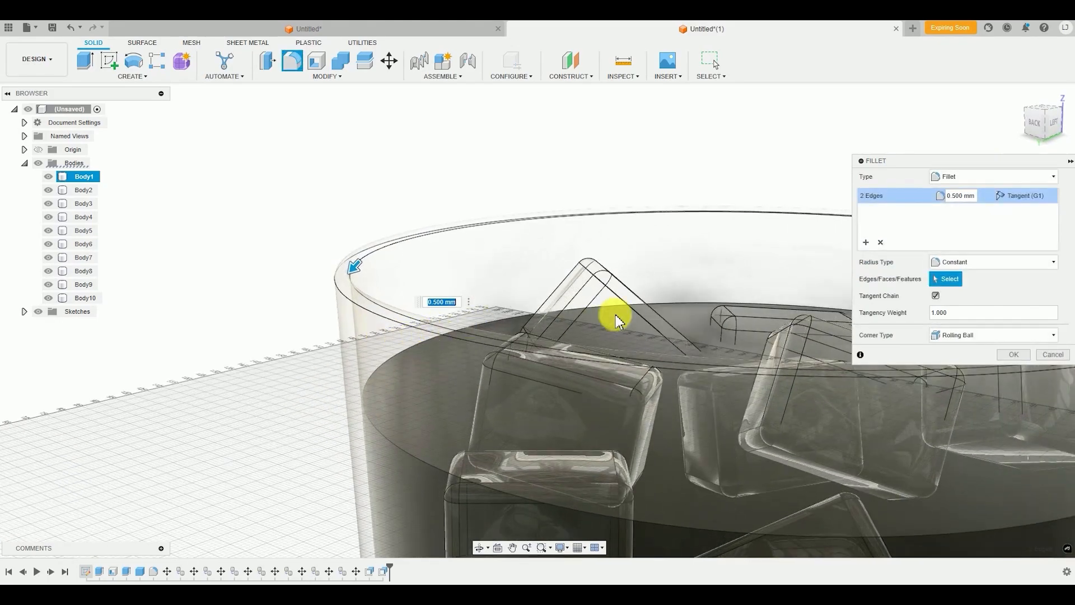
{"action": "scroll", "coordinate": [376, 335], "scroll_direction": "down", "scroll_amount": 2}
{"action": "scroll", "coordinate": [376, 335], "scroll_direction": "down", "scroll_amount": 2}
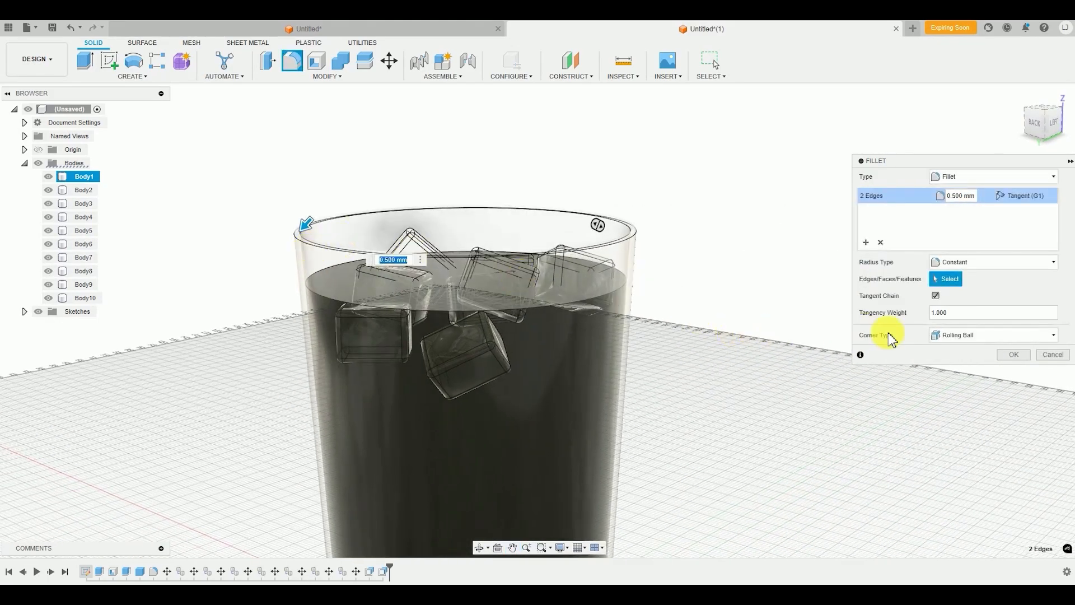
{"action": "scroll", "coordinate": [377, 269], "scroll_direction": "up", "scroll_amount": 3}
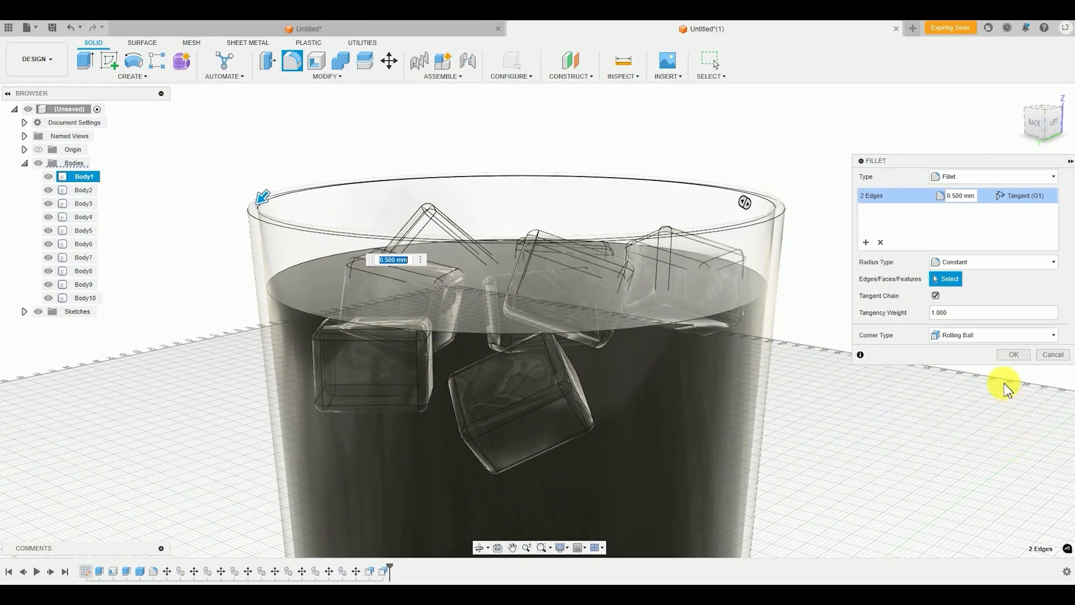
{"action": "left_click", "coordinate": [1014, 355]}
{"action": "scroll", "coordinate": [523, 394], "scroll_direction": "down", "scroll_amount": 3}
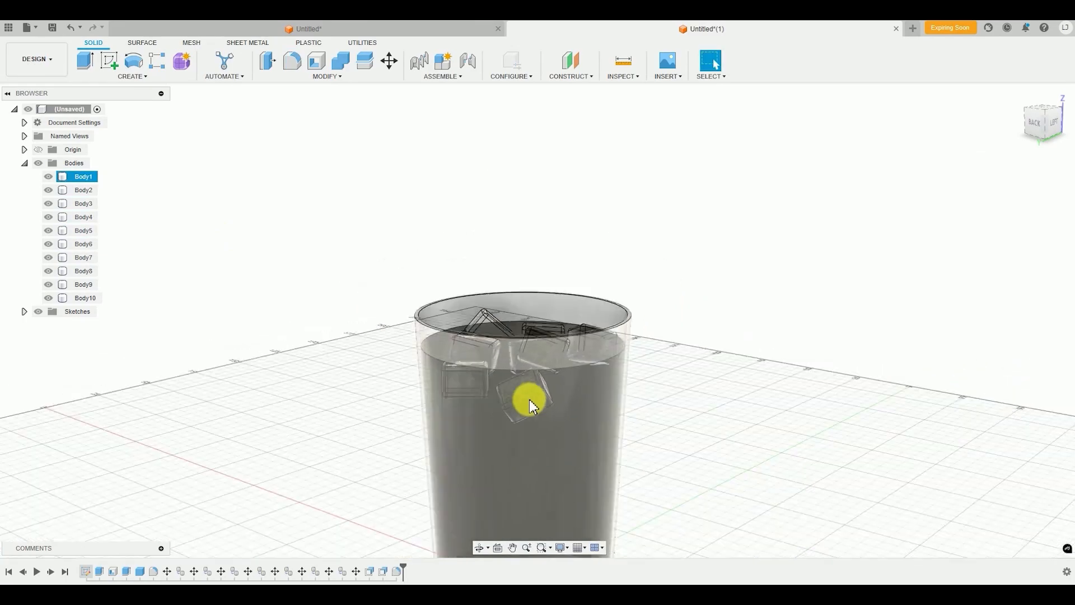
{"action": "middle_click_drag", "start_coordinate": [524, 394], "coordinate": [476, 333], "text": "shift"}
{"action": "middle_click_drag", "start_coordinate": [528, 395], "coordinate": [493, 326]}
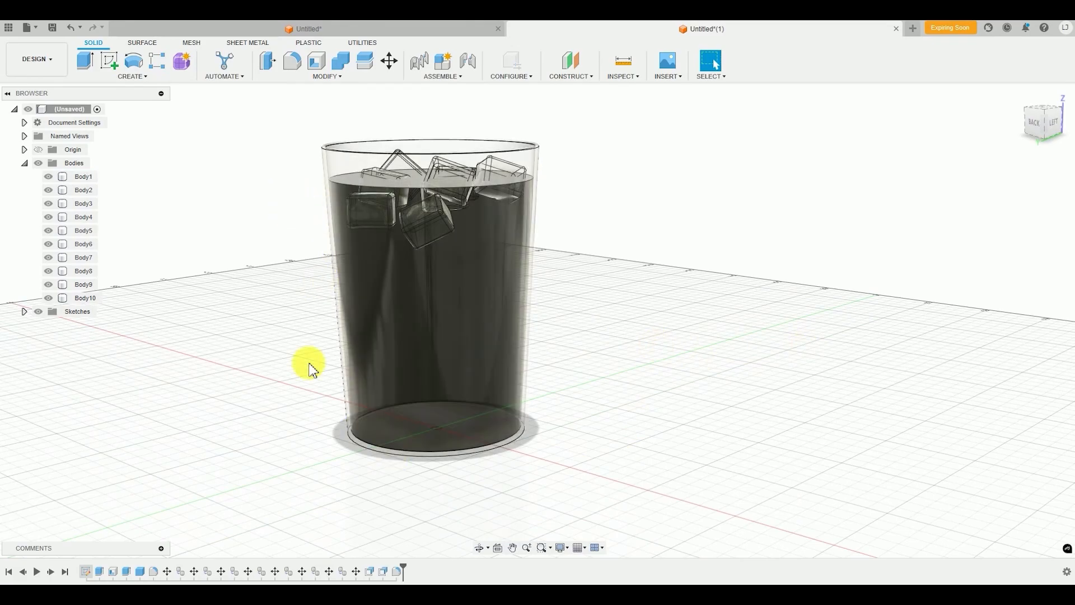
Fillet the outer bottom edge of the glass cup with a 1 mm radius
{"action": "left_click", "coordinate": [317, 77]}
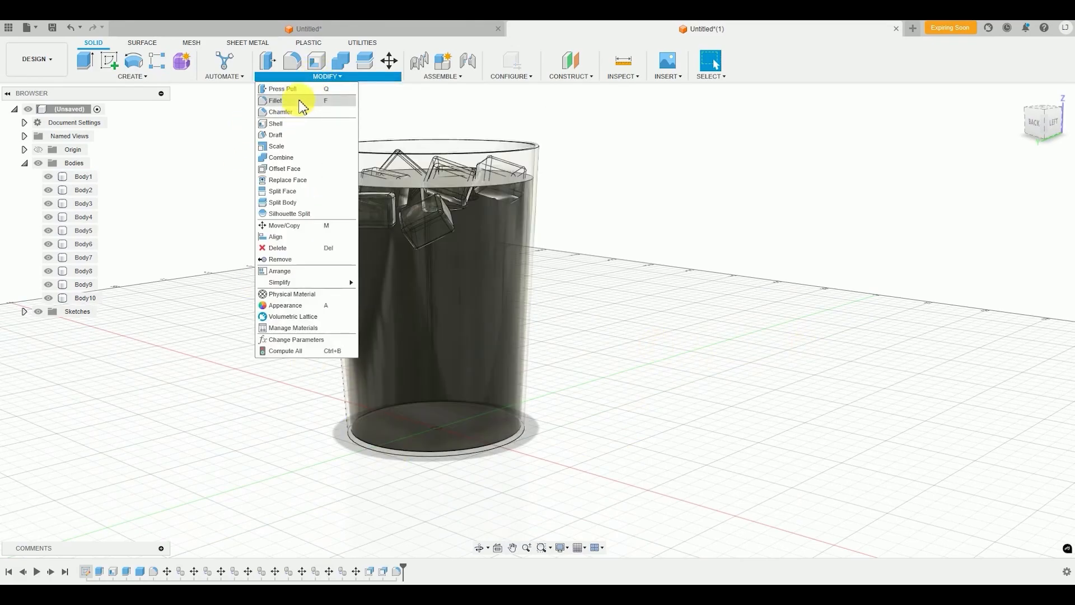
{"action": "left_click", "coordinate": [285, 100]}
{"action": "scroll", "coordinate": [375, 472], "scroll_direction": "up", "scroll_amount": 6}
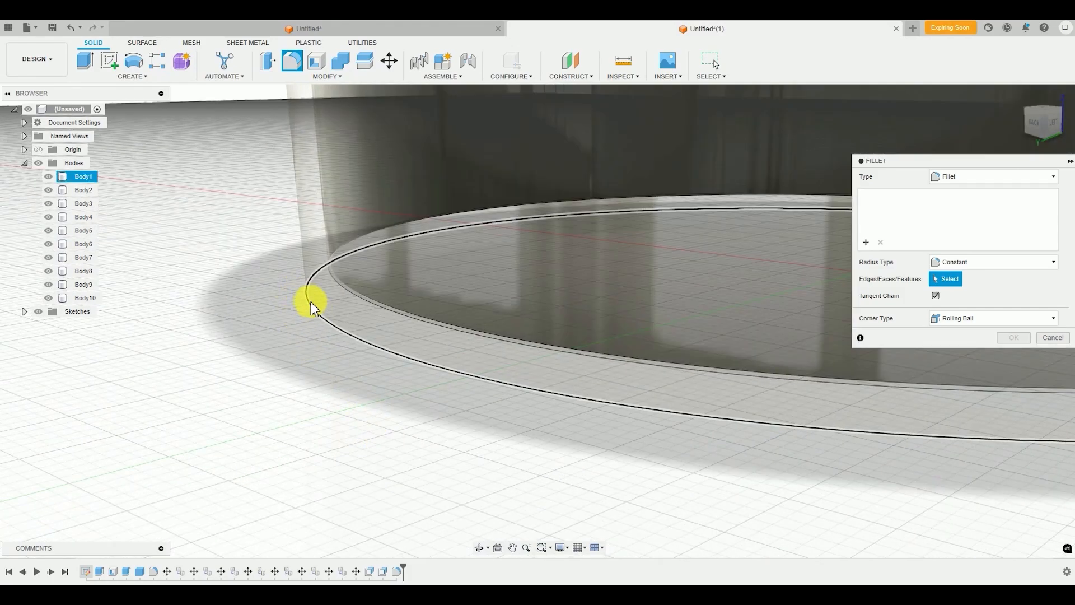
{"action": "left_click", "coordinate": [316, 317]}
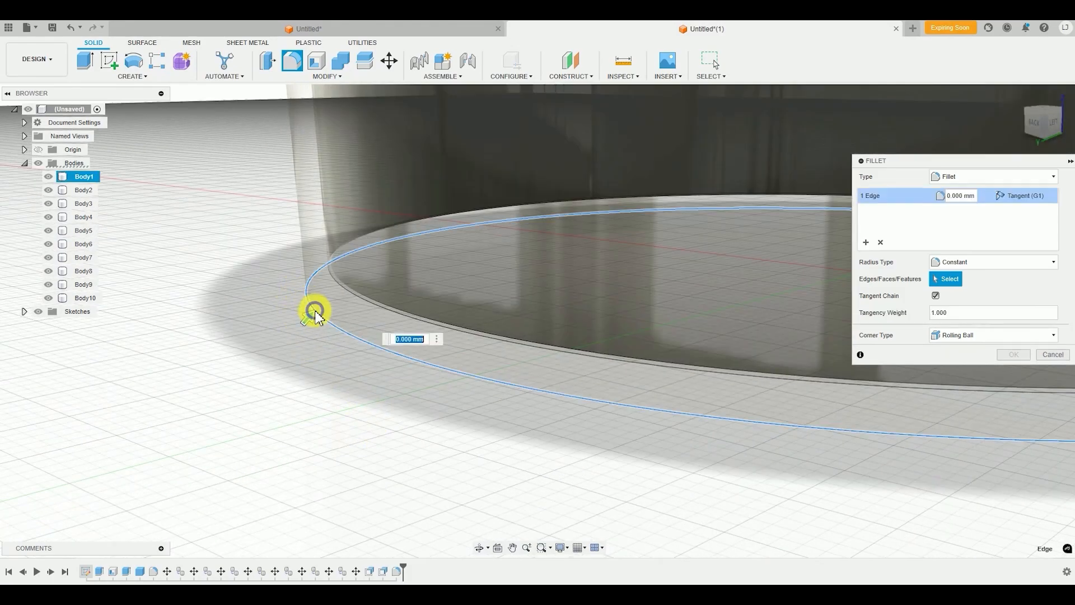
{"action": "scroll", "coordinate": [314, 413], "scroll_direction": "down", "scroll_amount": 3}
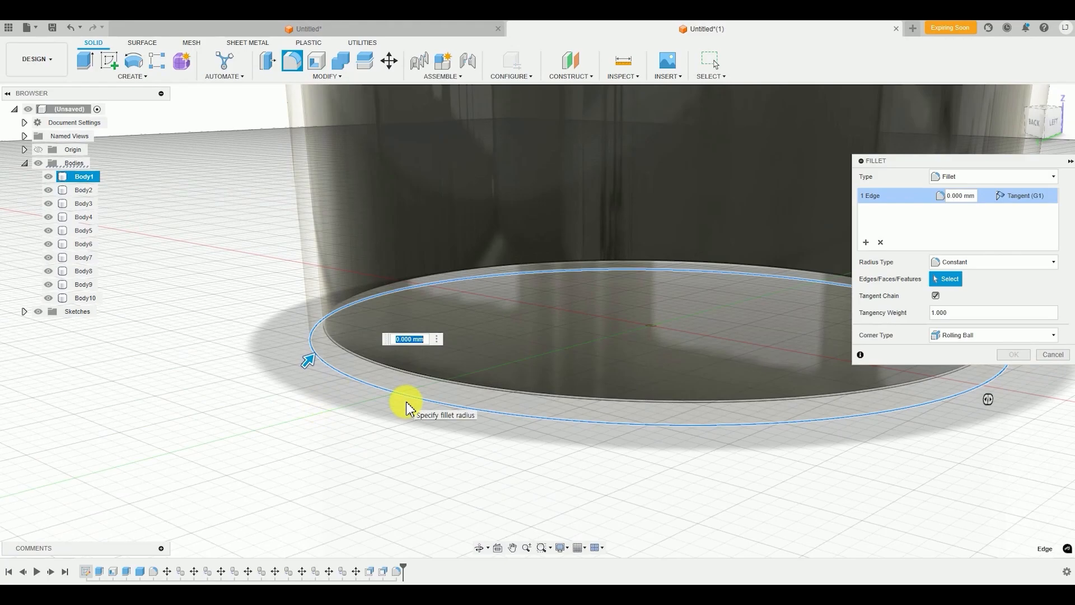
{"action": "scroll", "coordinate": [431, 449], "scroll_direction": "down", "scroll_amount": 3}
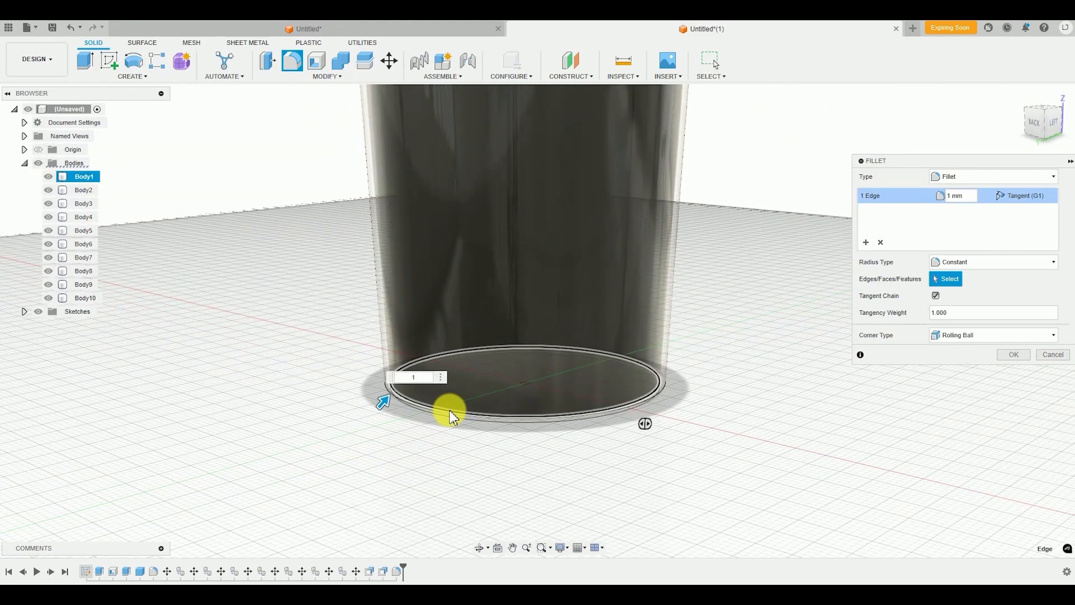
{"action": "scroll", "coordinate": [480, 398], "scroll_direction": "down", "scroll_amount": 2}
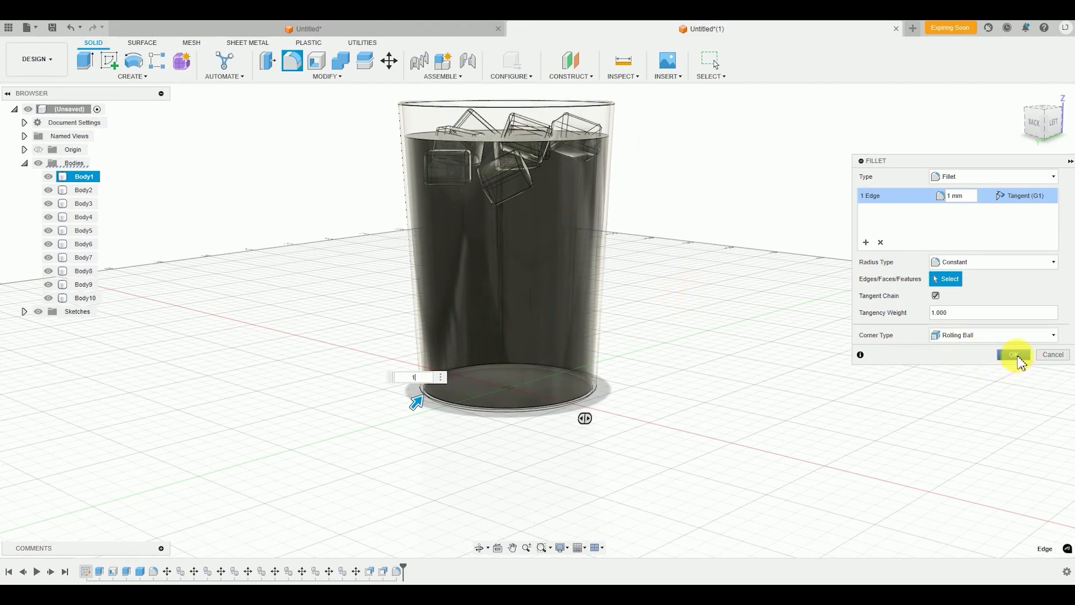
{"action": "left_click", "coordinate": [1018, 355]}
{"action": "scroll", "coordinate": [448, 412], "scroll_direction": "down", "scroll_amount": 3}
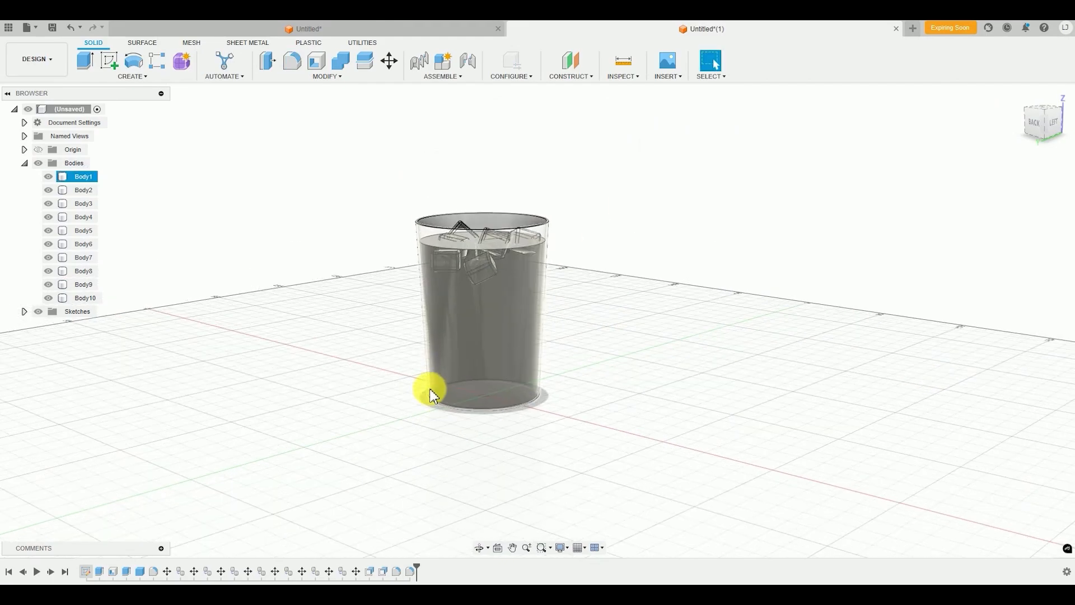
Switch the glass cup design from the Design workspace to the Render workspace
{"action": "middle_click_drag", "start_coordinate": [432, 401], "coordinate": [408, 406], "text": "shift"}
{"action": "scroll", "coordinate": [413, 404], "scroll_direction": "up", "scroll_amount": 4}
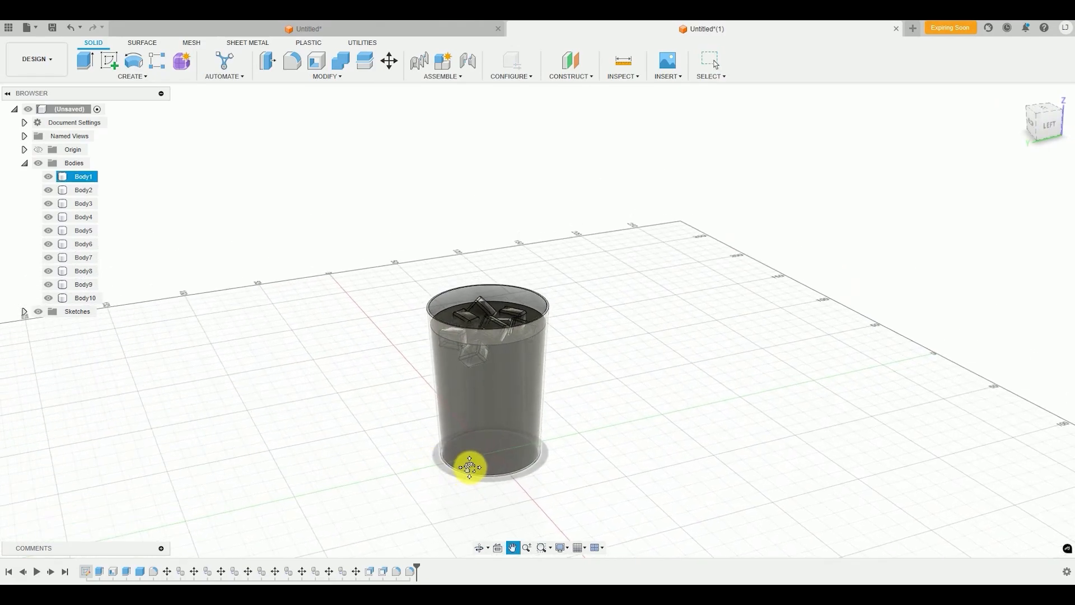
{"action": "scroll", "coordinate": [469, 455], "scroll_direction": "up", "scroll_amount": 3}
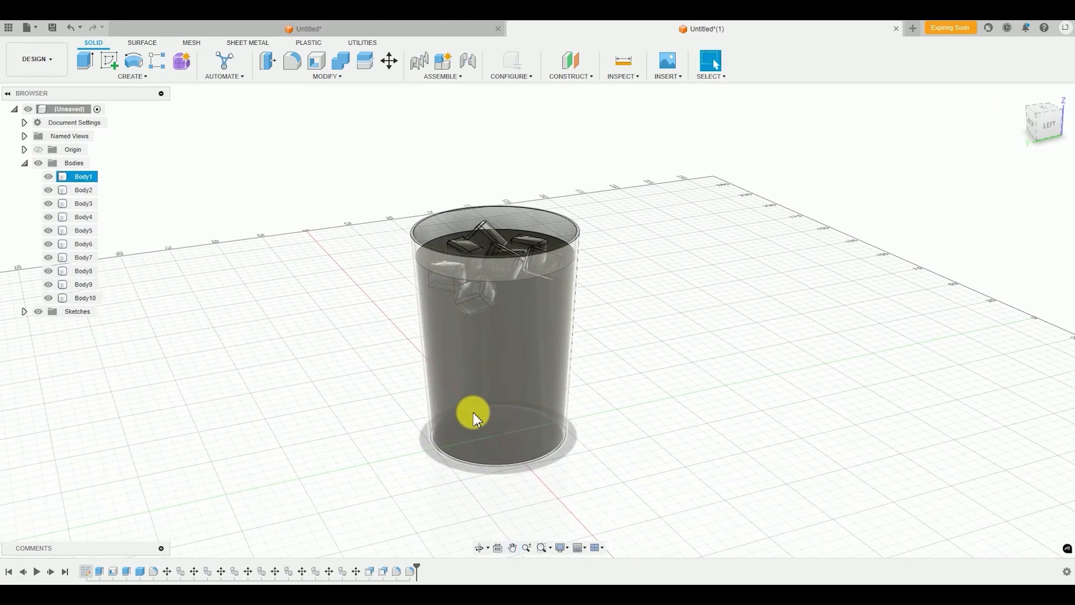
{"action": "left_click", "coordinate": [30, 66]}
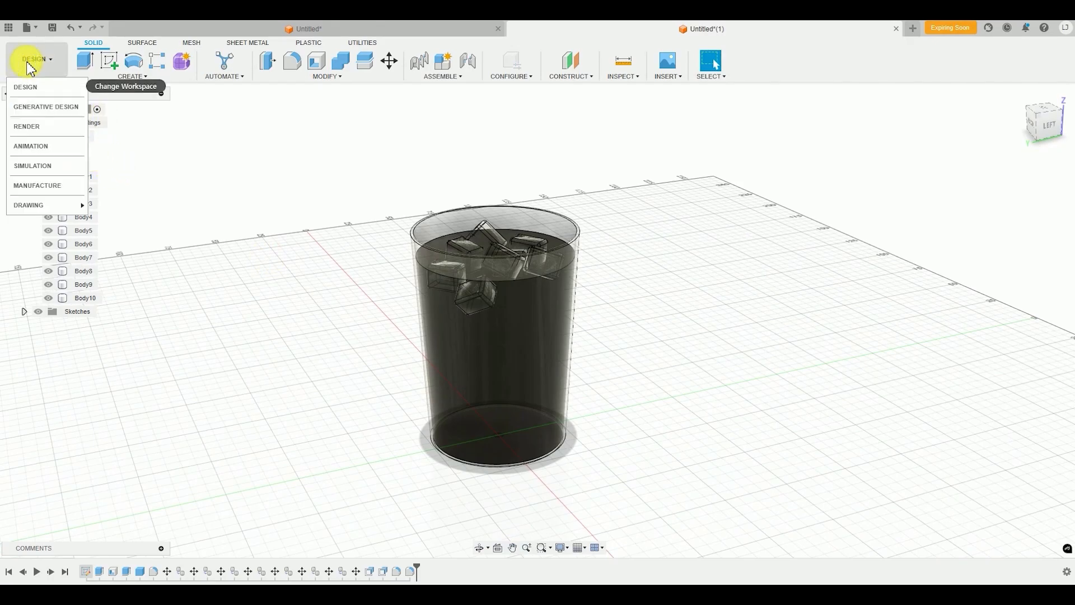
{"action": "left_click", "coordinate": [63, 129]}
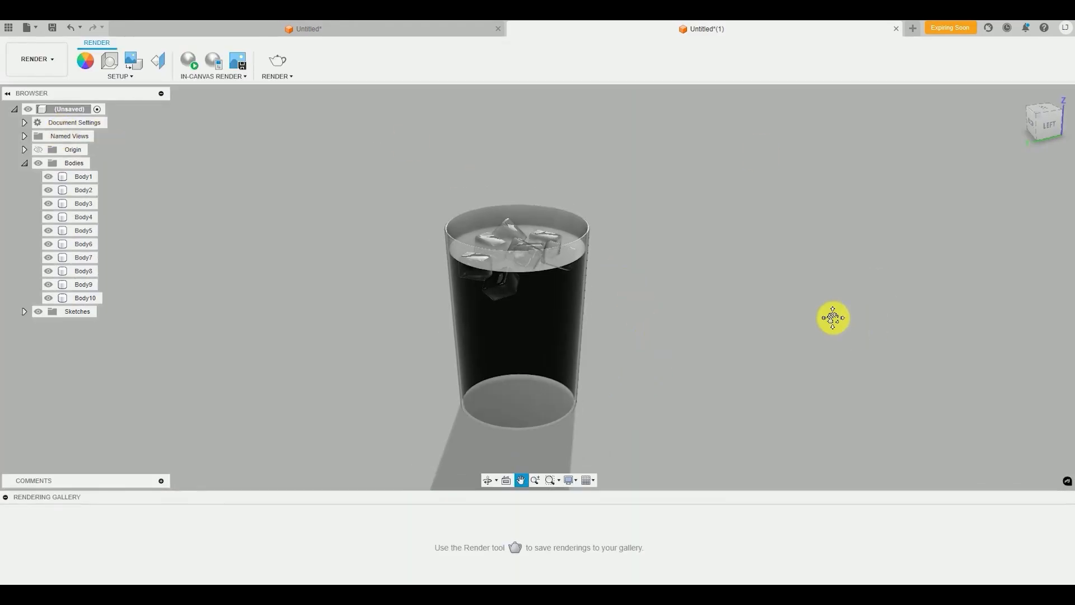
Start an in-canvas render of the glass cup with its water and ice cubes
{"action": "middle_click_drag", "start_coordinate": [834, 318], "coordinate": [836, 294]}
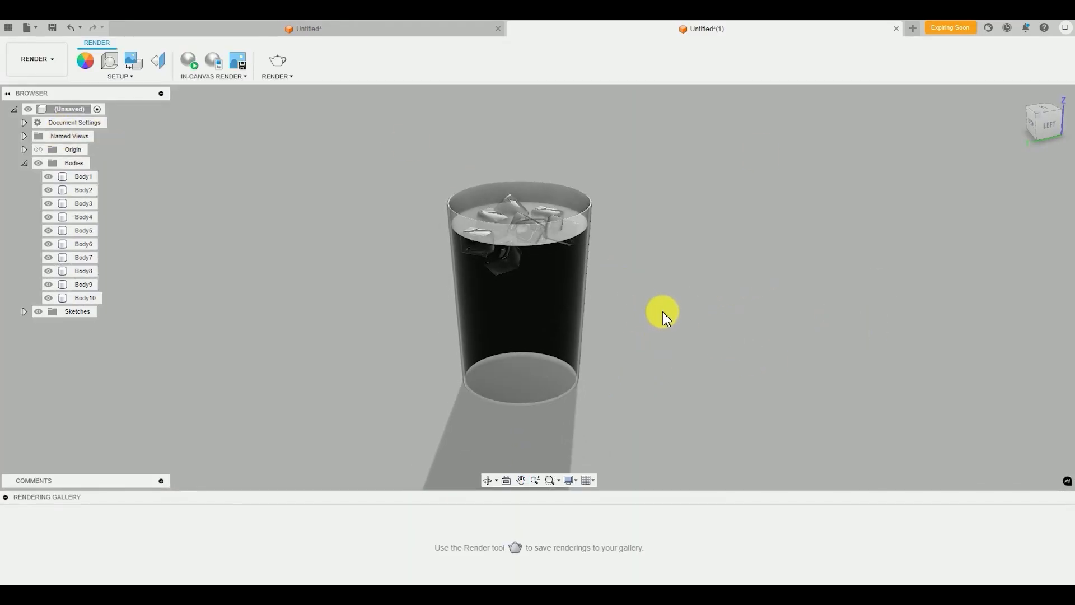
{"action": "mouse_move", "coordinate": [645, 344]}
{"action": "middle_mouse_down", "text": "shift"}
{"action": "mouse_move", "coordinate": [610, 343]}
{"action": "mouse_move", "coordinate": [634, 340]}
{"action": "middle_mouse_up", "text": "shift"}
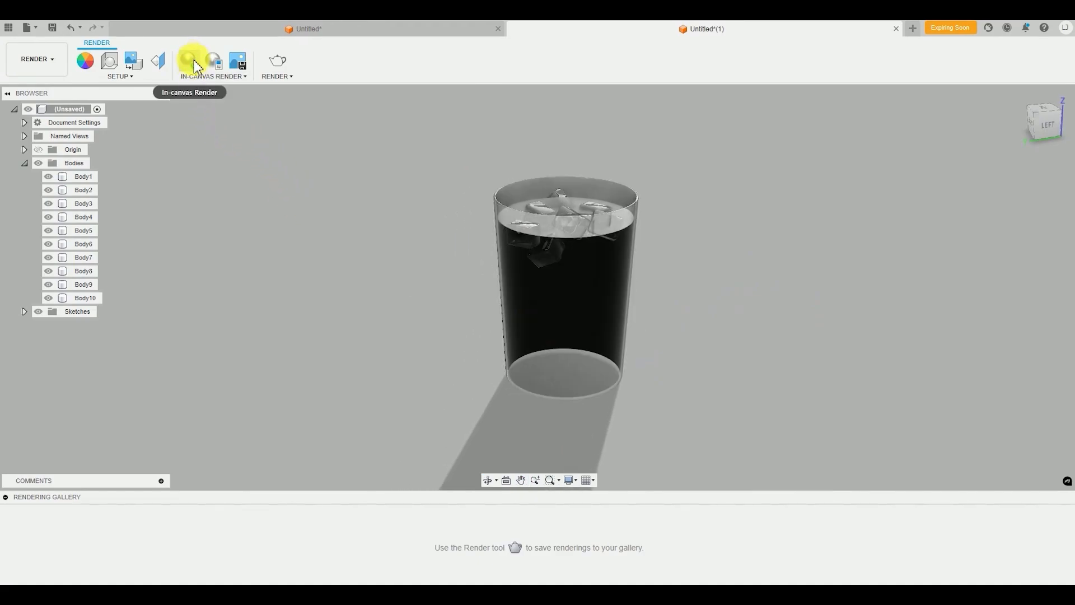
{"action": "left_click", "coordinate": [190, 63]}
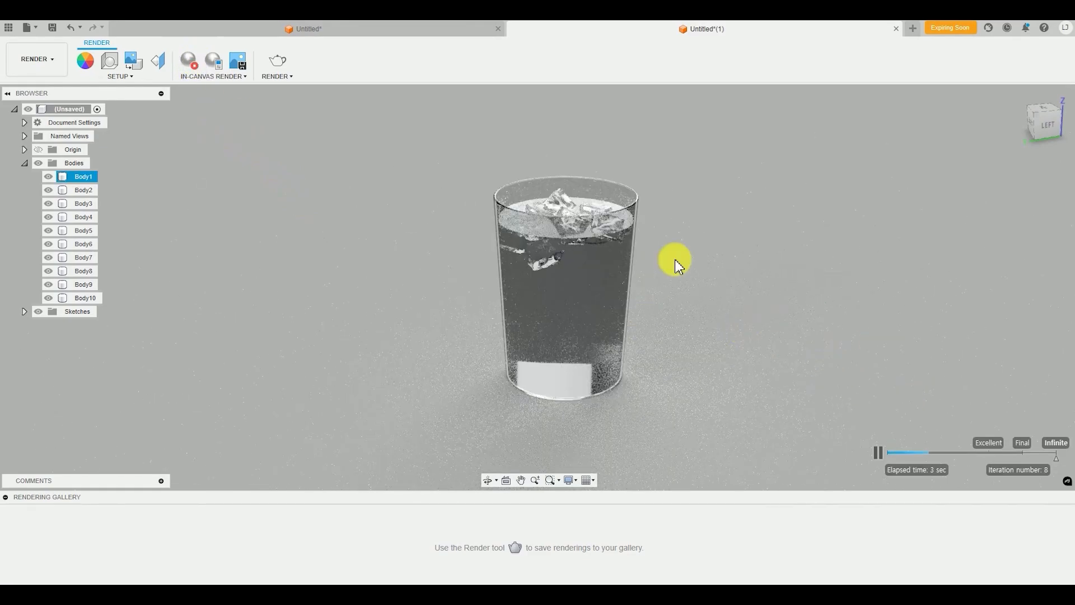
{"action": "scroll", "coordinate": [574, 180], "scroll_direction": "up", "scroll_amount": 3}
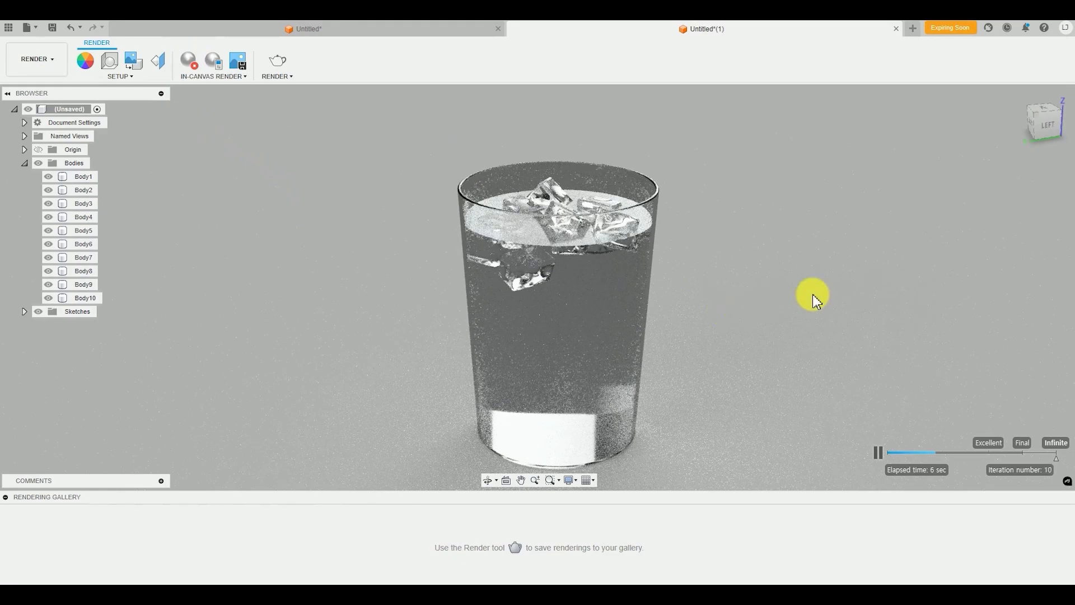
{"action": "middle_click_drag", "start_coordinate": [812, 294], "coordinate": [802, 298], "text": "shift"}
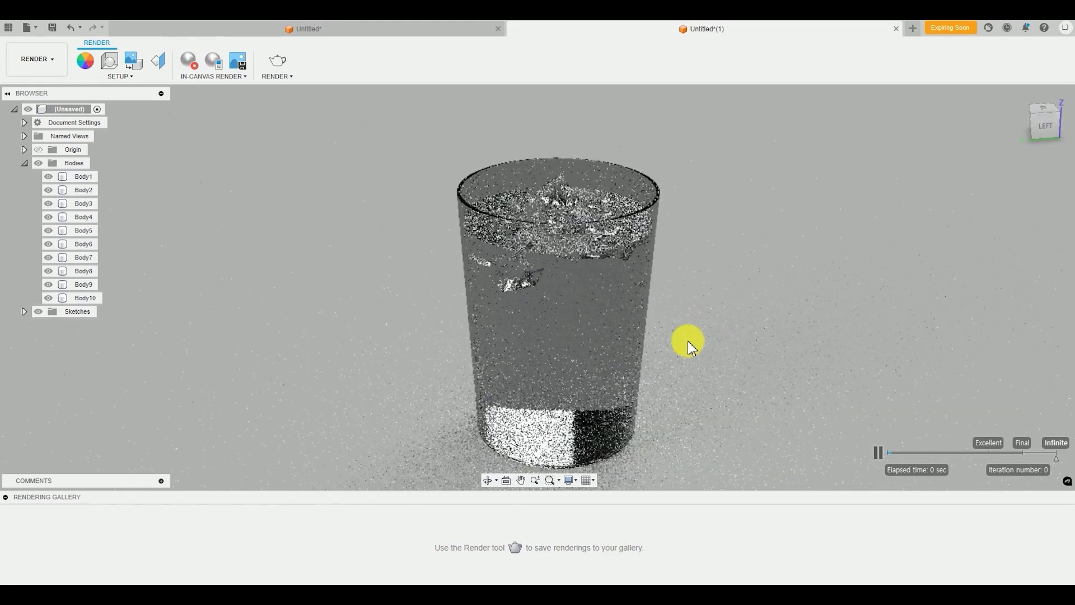
{"action": "middle_click_drag", "start_coordinate": [697, 343], "coordinate": [700, 341]}
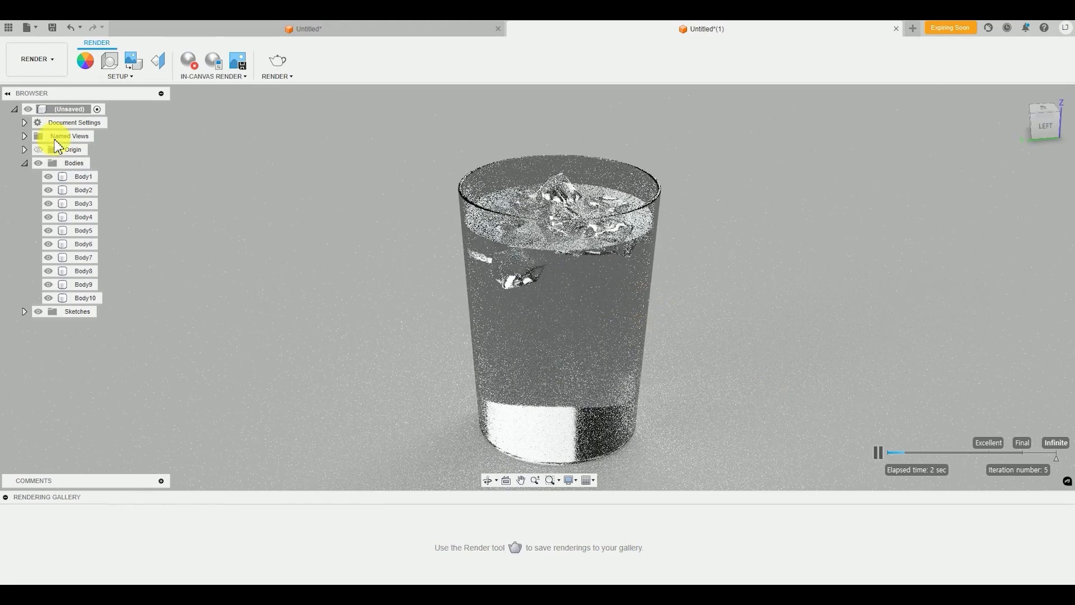
Change the scene background to Environment in the scene settings
{"action": "left_click", "coordinate": [113, 64]}
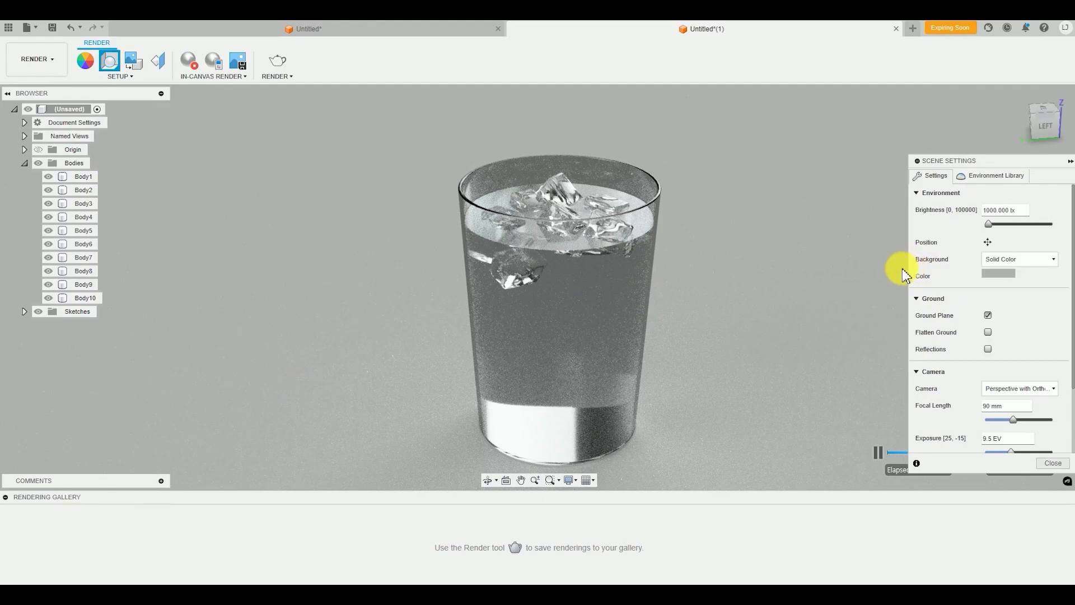
{"action": "left_click", "coordinate": [1012, 263]}
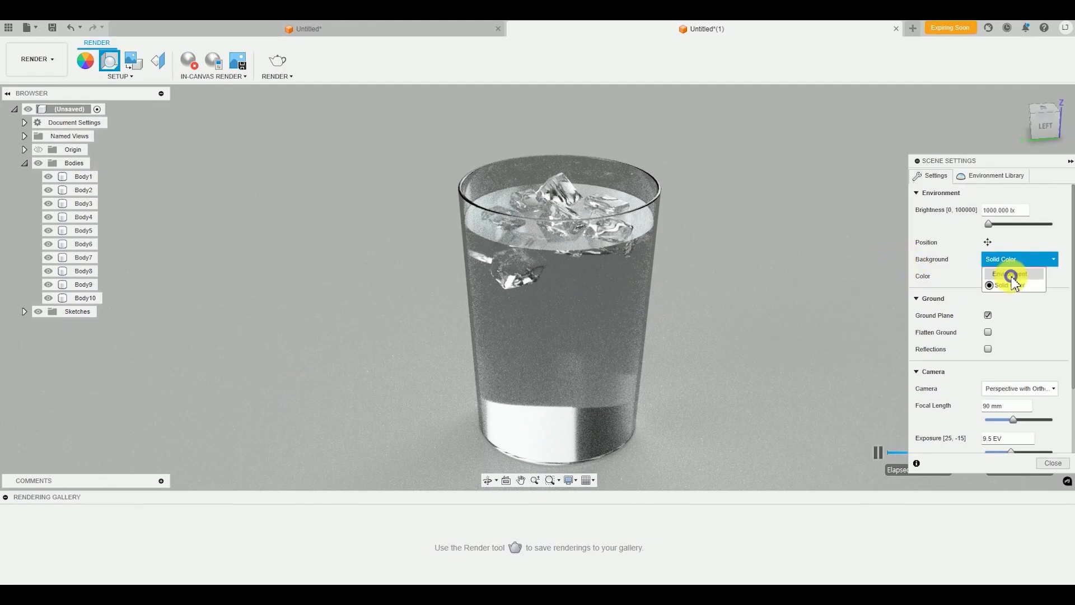
{"action": "left_click", "coordinate": [1012, 275]}
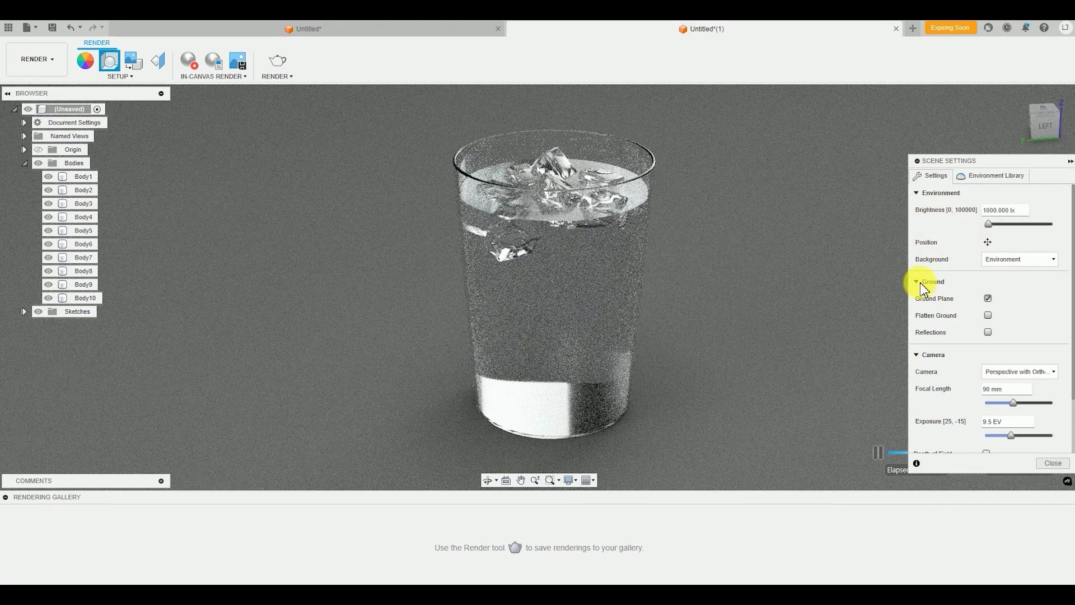
Set the scene camera's aspect ratio to 16:9 Widescreen and frame the glass cup within it
{"action": "scroll", "coordinate": [929, 390], "scroll_direction": "down", "scroll_amount": 3}
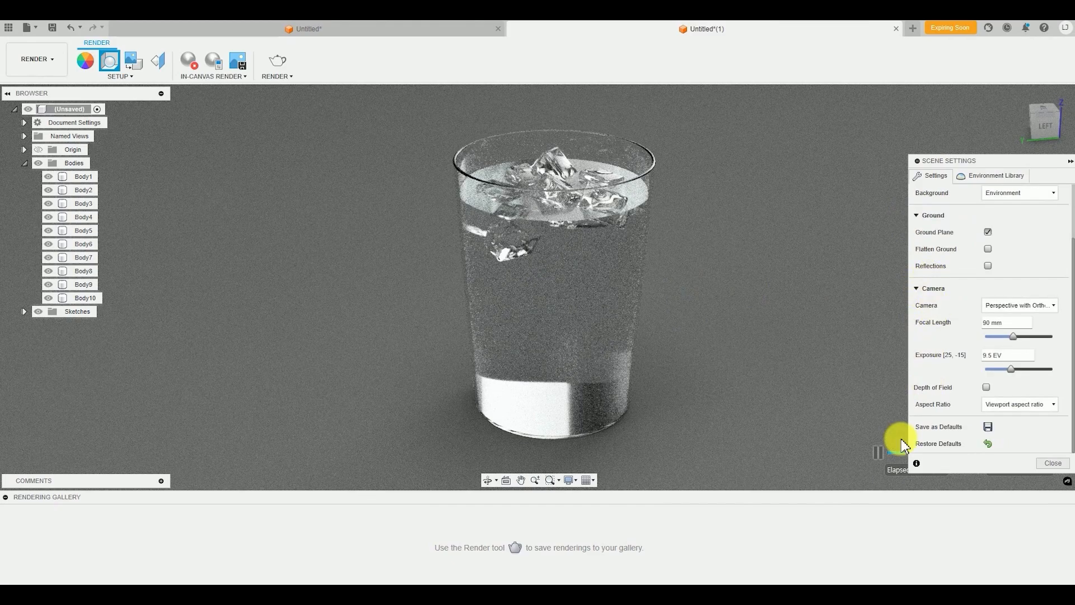
{"action": "left_click", "coordinate": [1041, 409]}
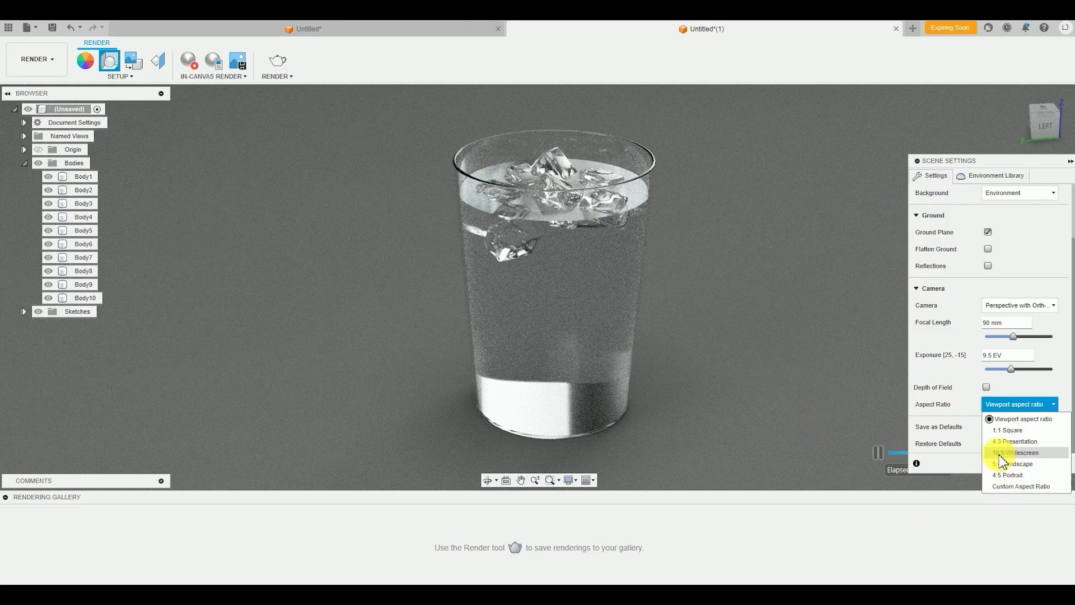
{"action": "left_click", "coordinate": [1040, 453]}
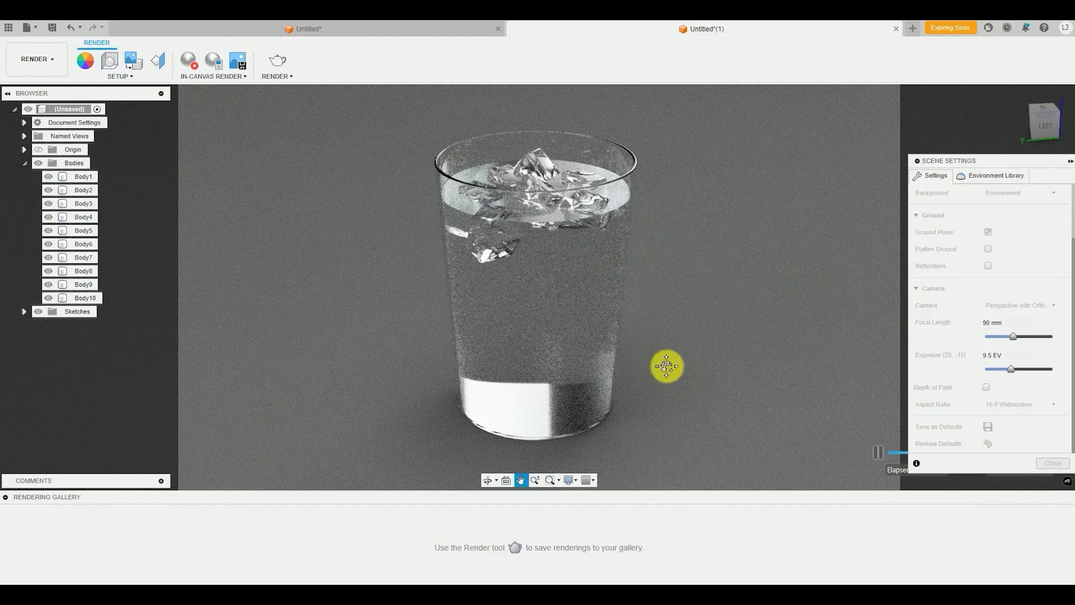
{"action": "middle_click_drag", "start_coordinate": [668, 365], "coordinate": [669, 373]}
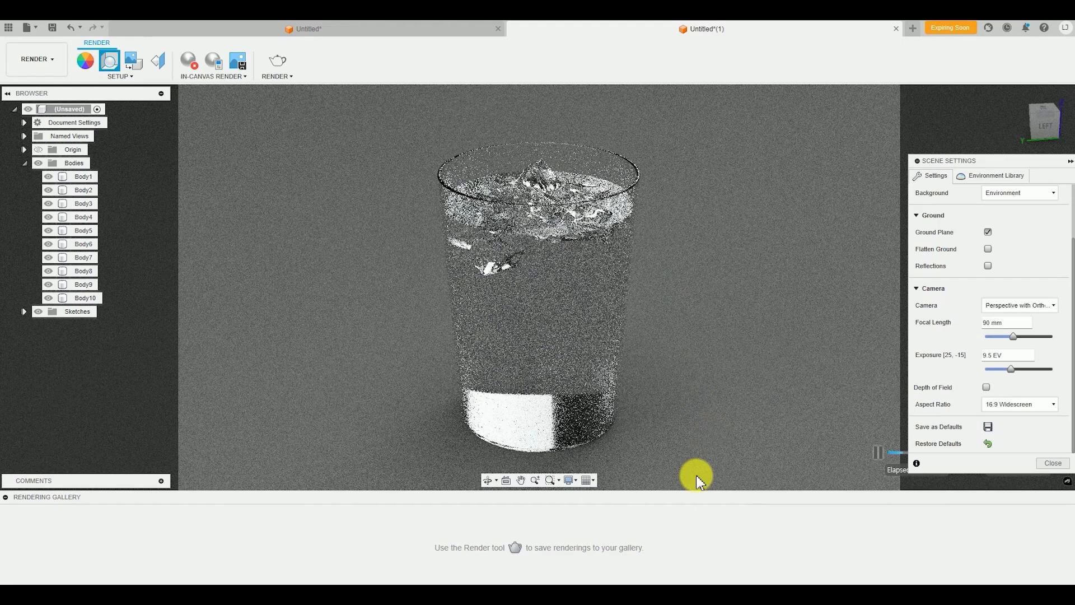
{"action": "middle_click_drag", "start_coordinate": [600, 333], "coordinate": [605, 327]}
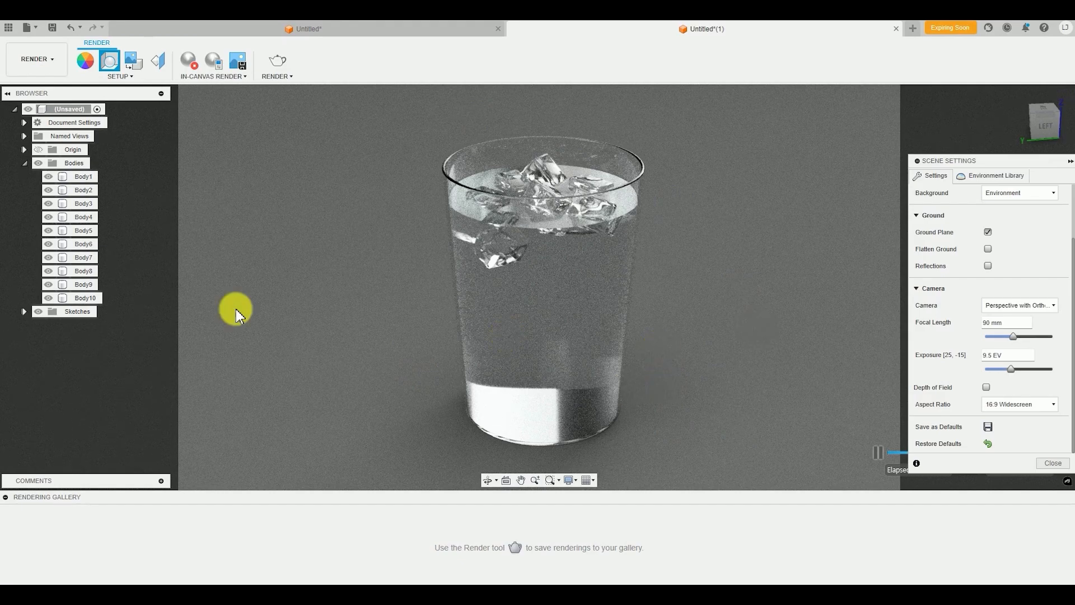
{"action": "left_click", "coordinate": [531, 342]}
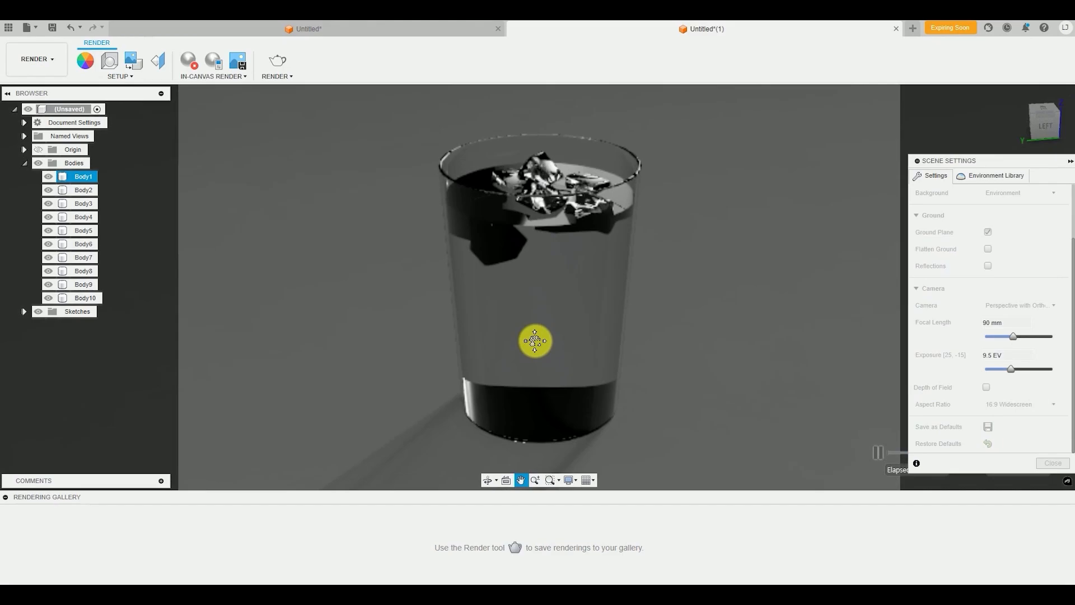
{"action": "left_click", "coordinate": [771, 236]}
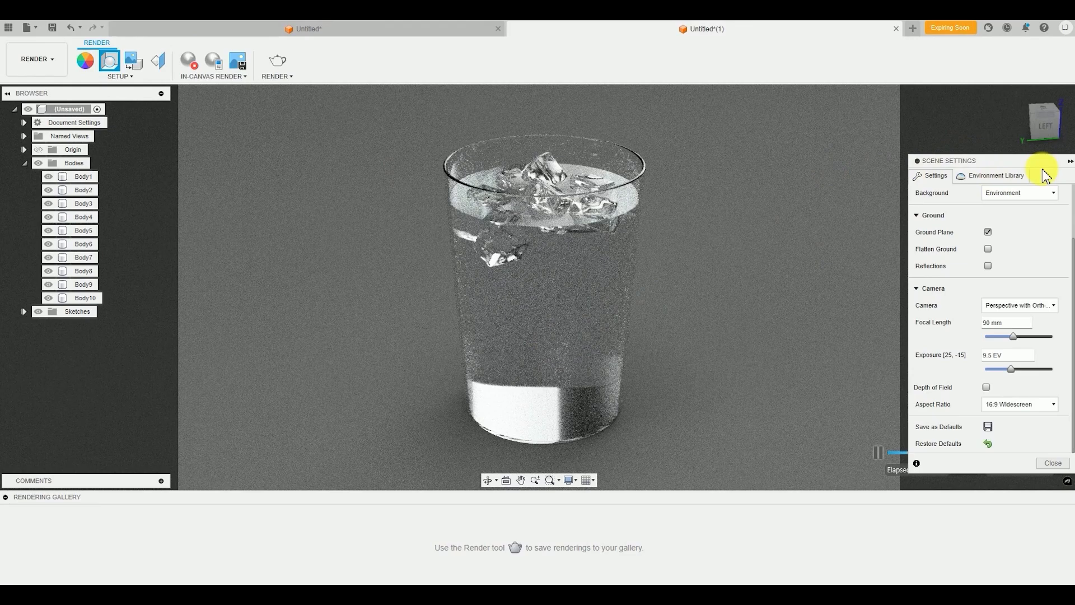
Look through the environments in the Fusion Library, and stop the in-canvas render
{"action": "left_click", "coordinate": [1006, 177]}
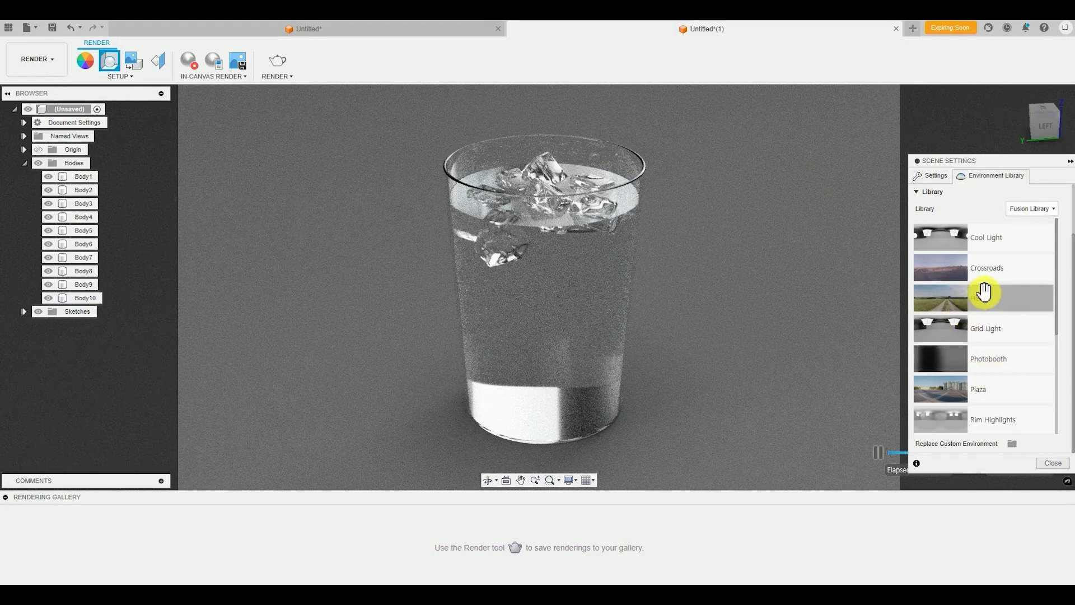
{"action": "scroll", "coordinate": [987, 291], "scroll_direction": "down", "scroll_amount": 6}
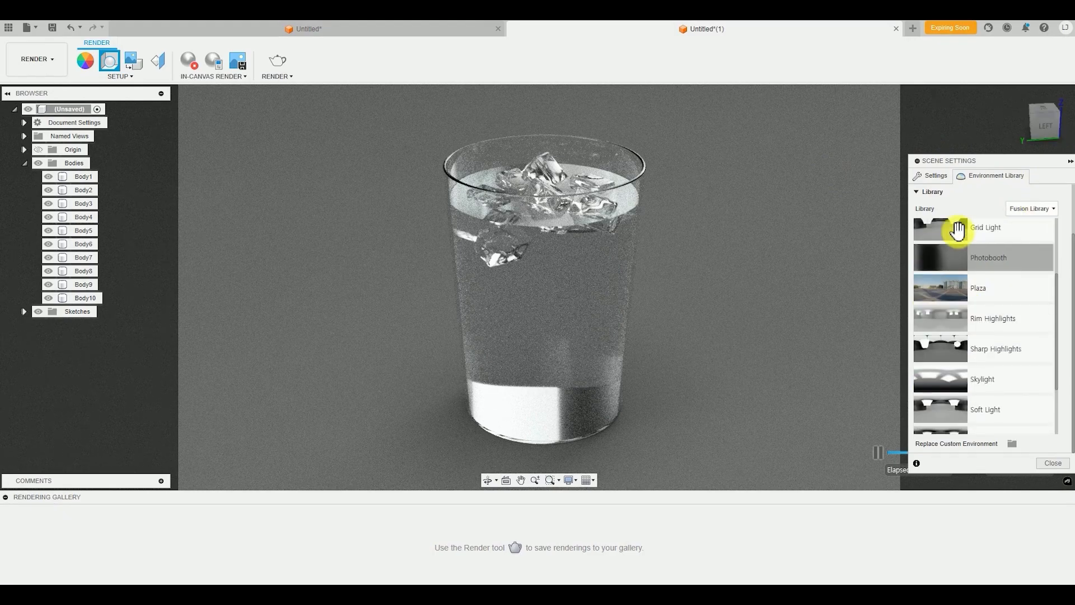
{"action": "scroll", "coordinate": [975, 328], "scroll_direction": "up", "scroll_amount": 8}
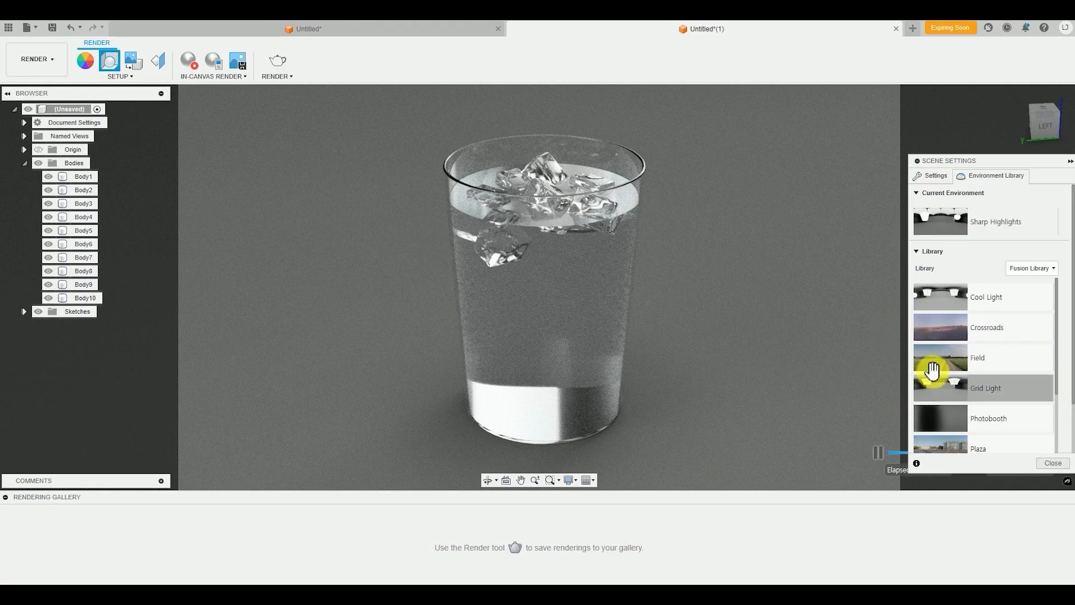
{"action": "scroll", "coordinate": [947, 347], "scroll_direction": "down", "scroll_amount": 4}
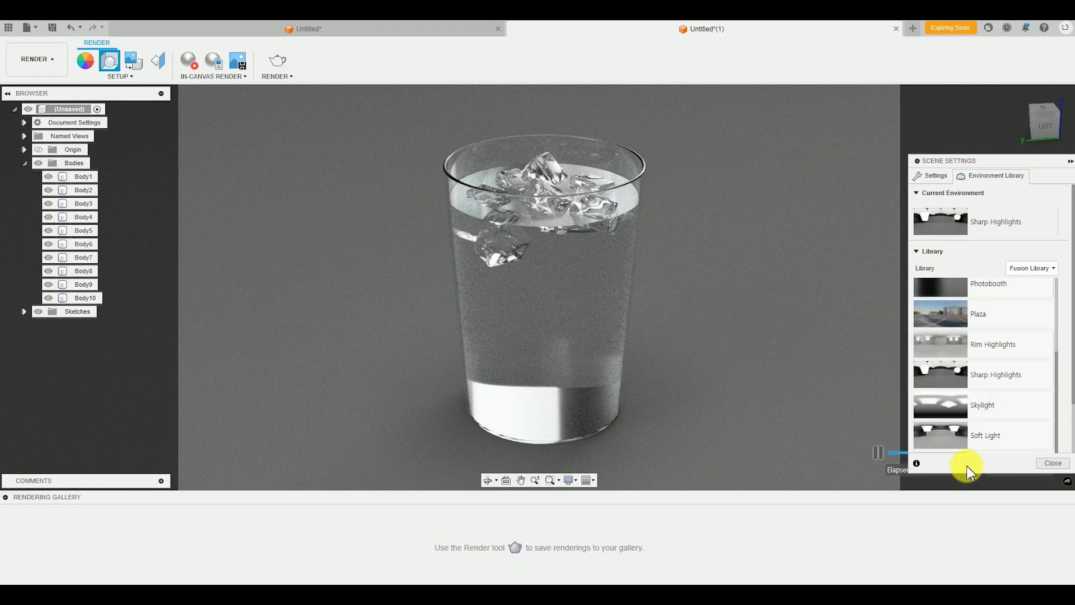
{"action": "scroll", "coordinate": [991, 426], "scroll_direction": "up", "scroll_amount": 4}
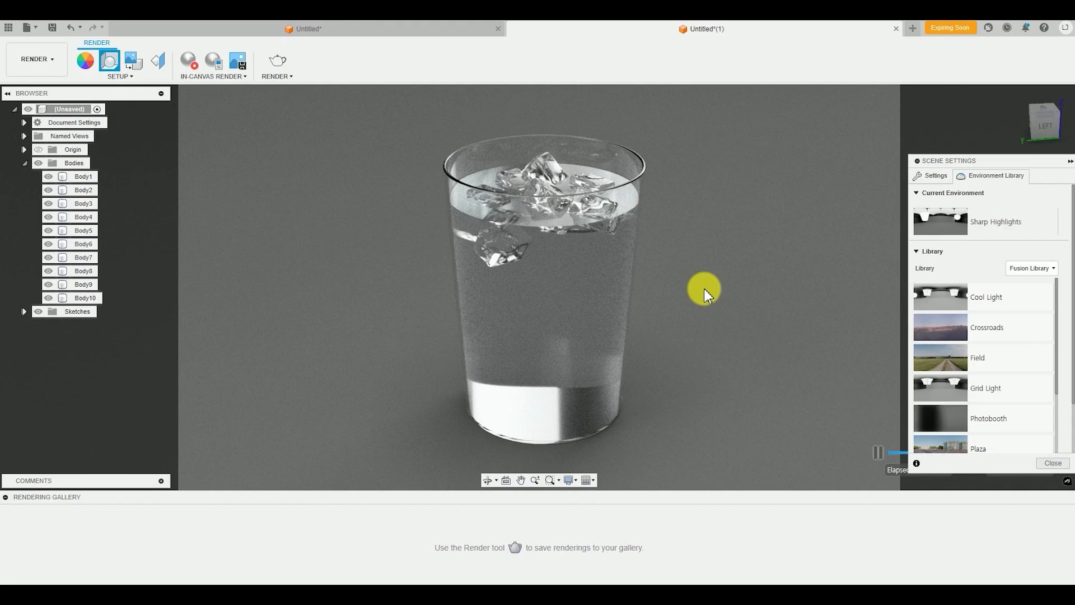
{"action": "middle_click_drag", "start_coordinate": [511, 316], "coordinate": [513, 315]}
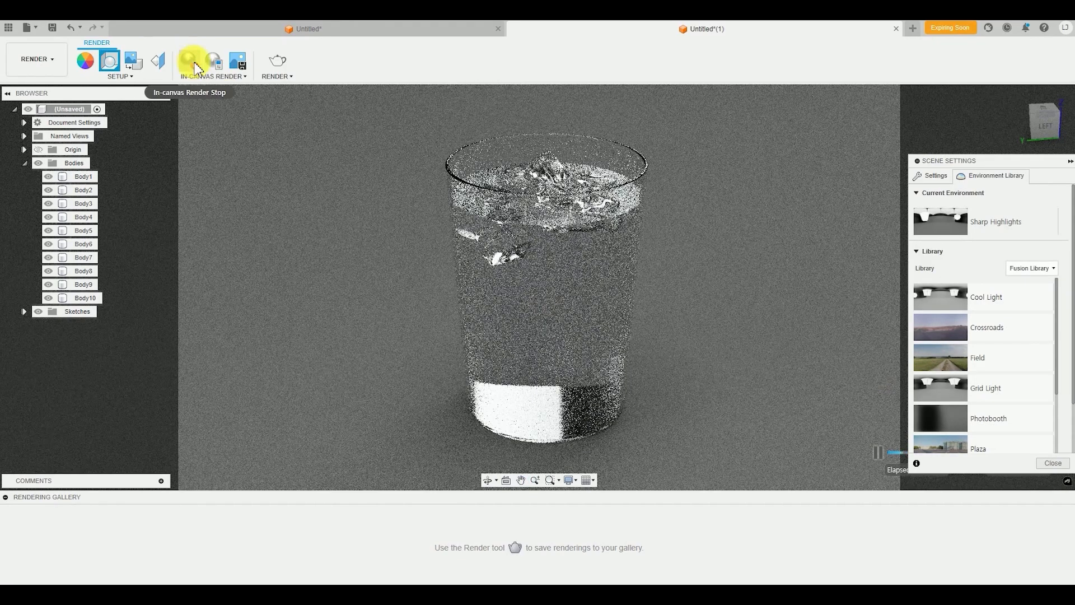
{"action": "left_click", "coordinate": [195, 67]}
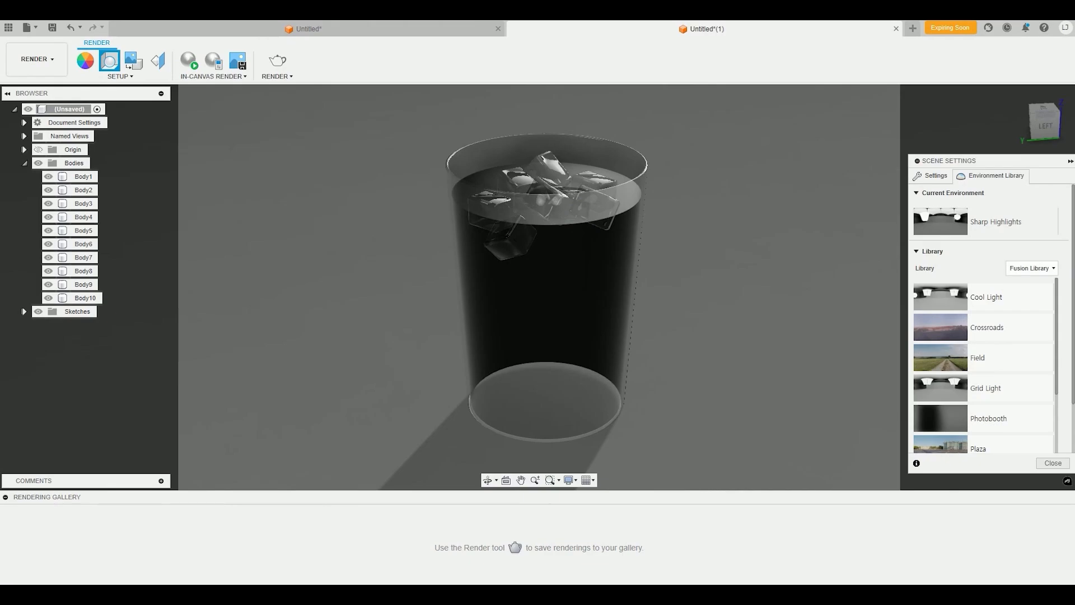
Switch to the Chrome browser, search Google for "ploy haven" and open the Poly Haven website
{"action": "left_click_drag", "start_coordinate": [540, 583], "coordinate": [495, 25]}
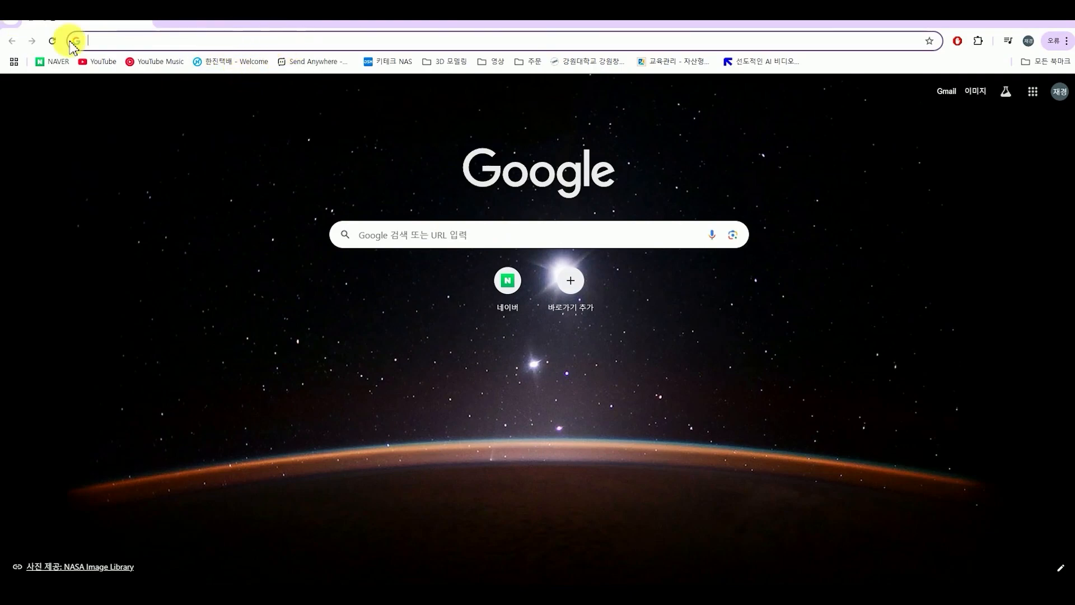
{"action": "left_click", "coordinate": [300, 41]}
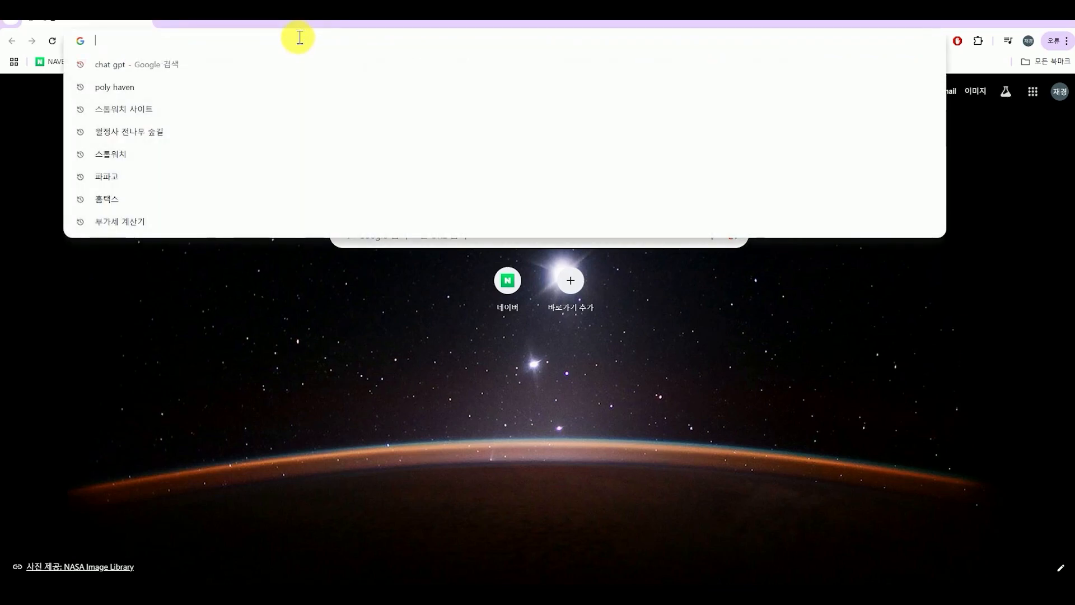
{"action": "type", "text": "ㅔ"}
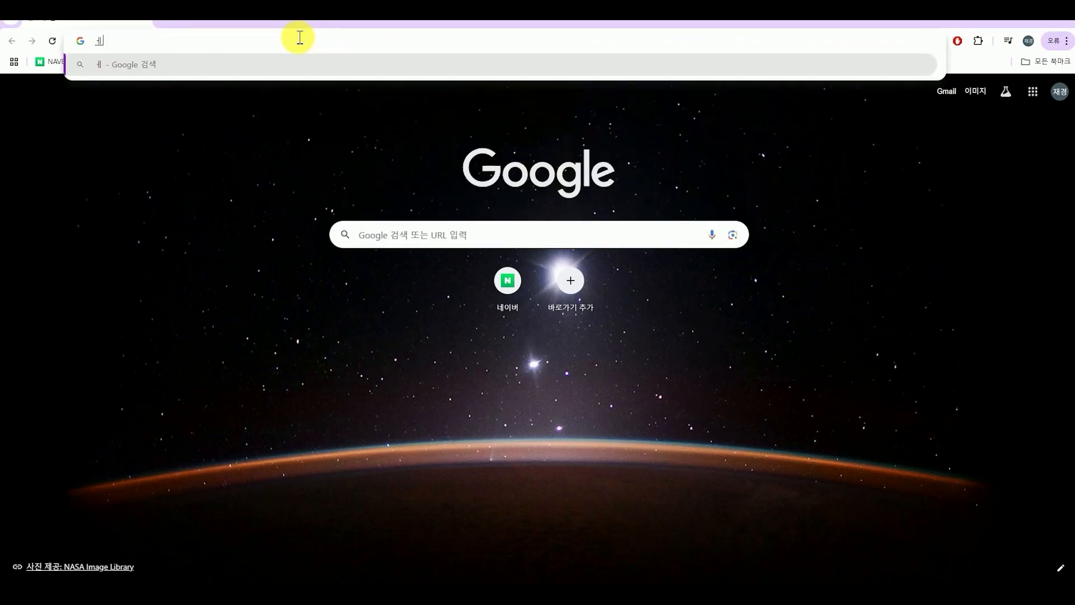
{"action": "key", "text": "BackSpace"}
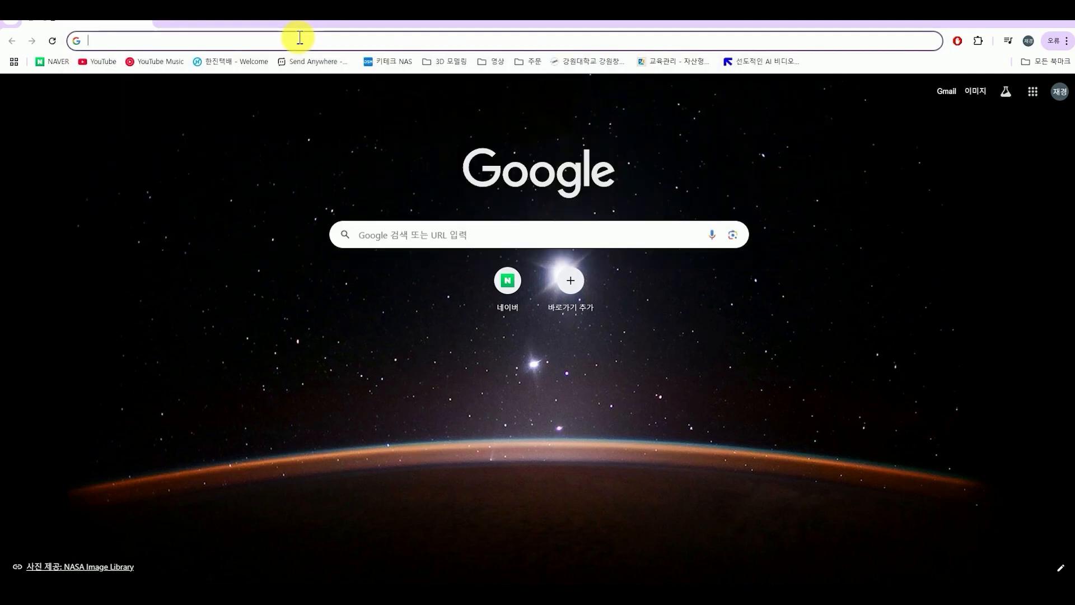
{"action": "type", "text": "ploy haven"}
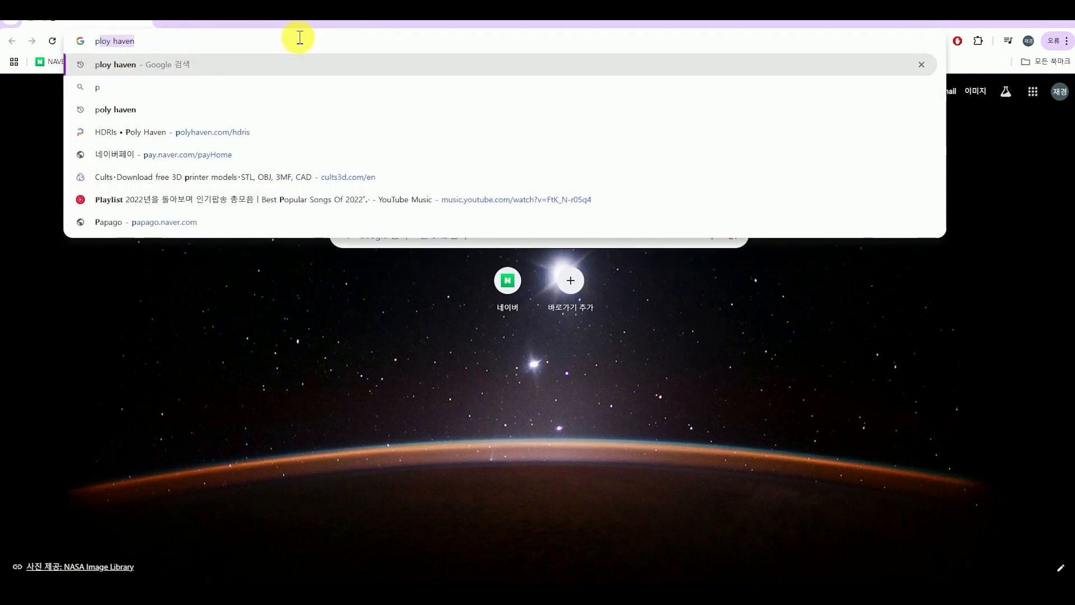
{"action": "left_click_drag", "start_coordinate": [131, 40], "coordinate": [368, 101]}
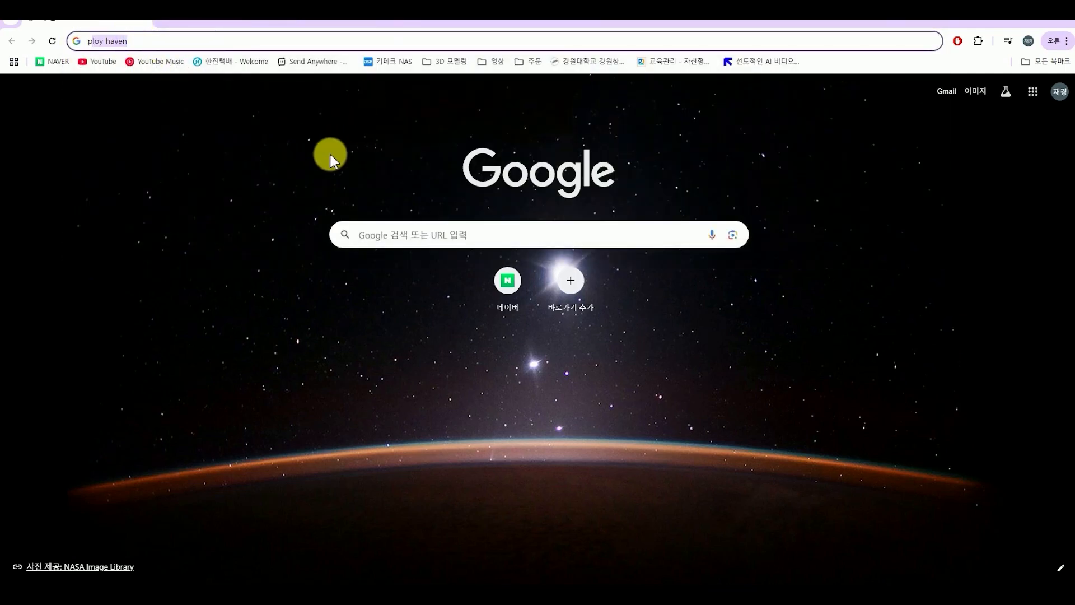
{"action": "key", "text": "Return"}
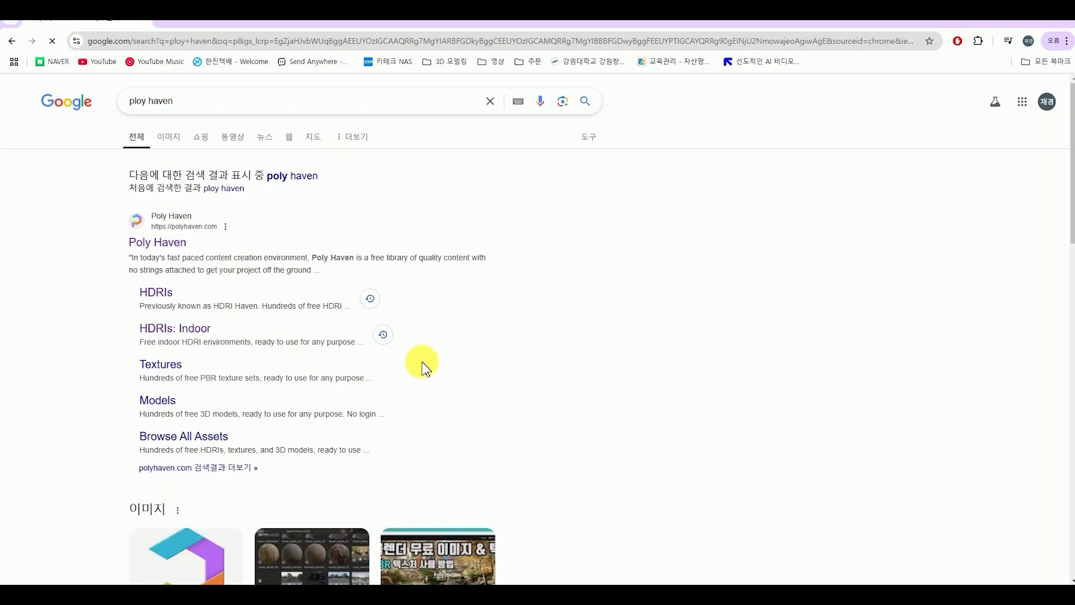
{"action": "left_click", "coordinate": [168, 256]}
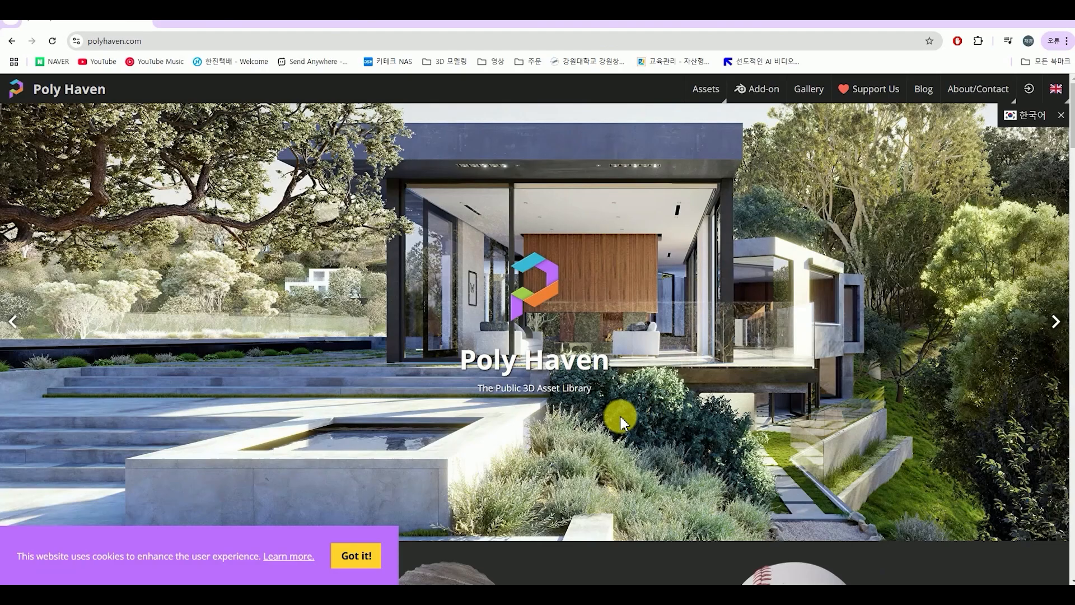
Look over the asset types on the Poly Haven homepage and open the HDRIs collection
{"action": "scroll", "coordinate": [512, 408], "scroll_direction": "down", "scroll_amount": 9}
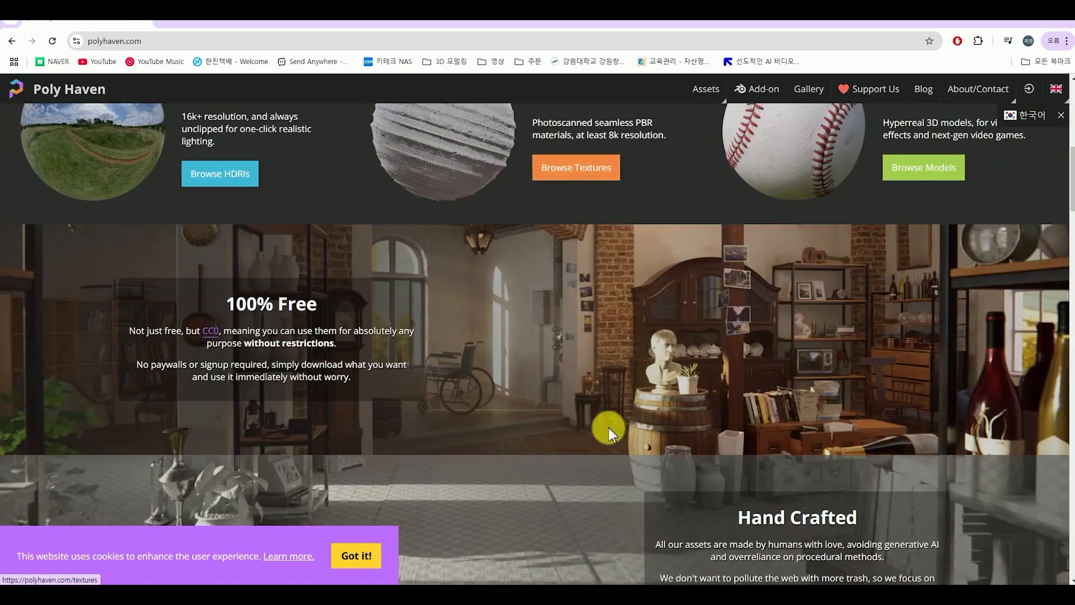
{"action": "scroll", "coordinate": [609, 428], "scroll_direction": "up", "scroll_amount": 4}
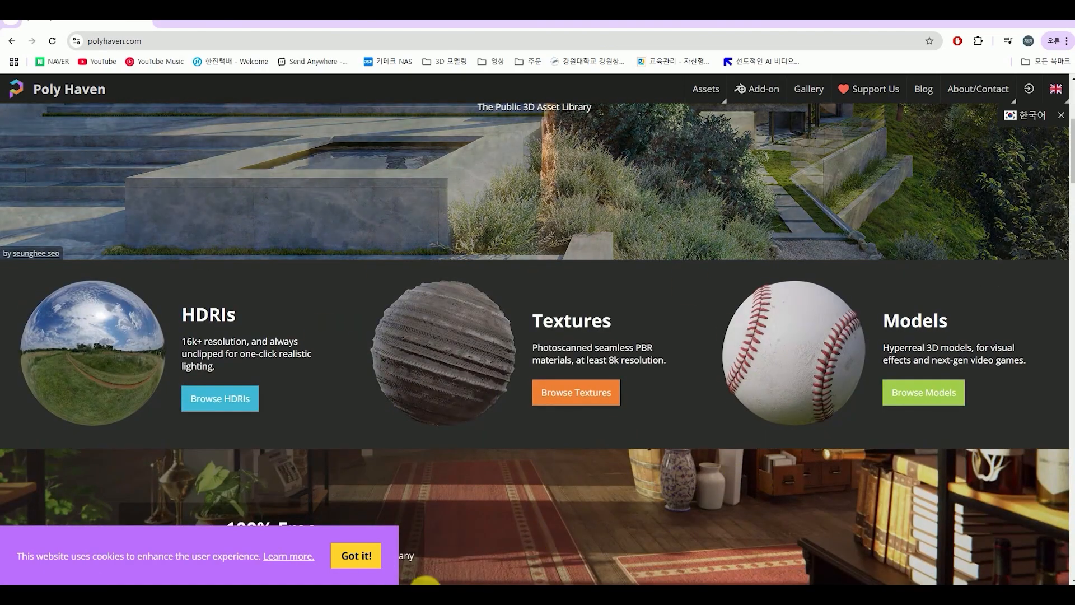
{"action": "scroll", "coordinate": [552, 487], "scroll_direction": "down", "scroll_amount": 10}
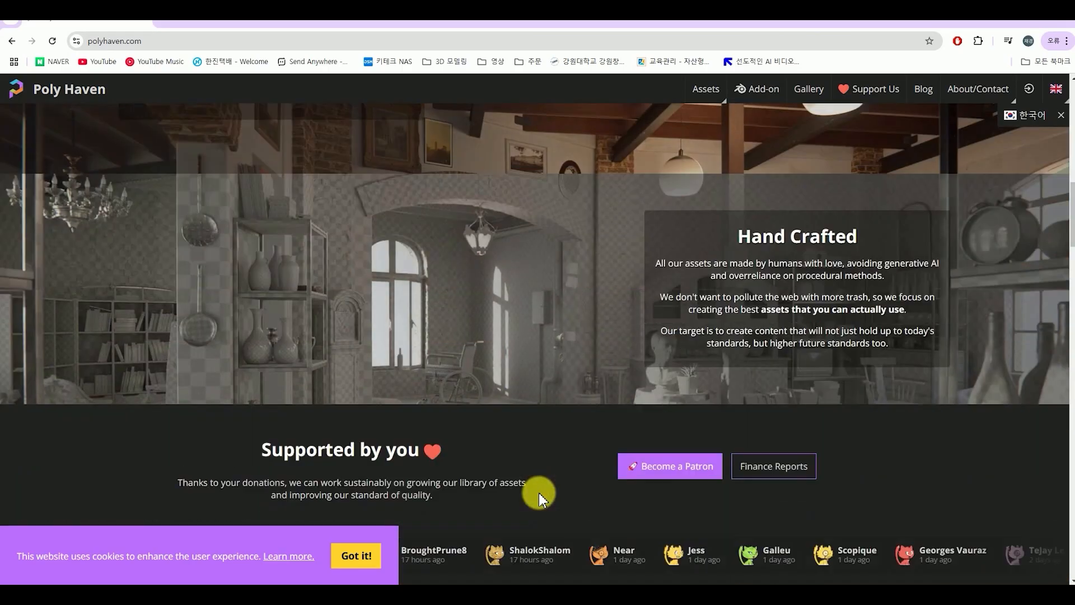
{"action": "scroll", "coordinate": [543, 500], "scroll_direction": "down", "scroll_amount": 10}
{"action": "scroll", "coordinate": [482, 482], "scroll_direction": "up", "scroll_amount": 15}
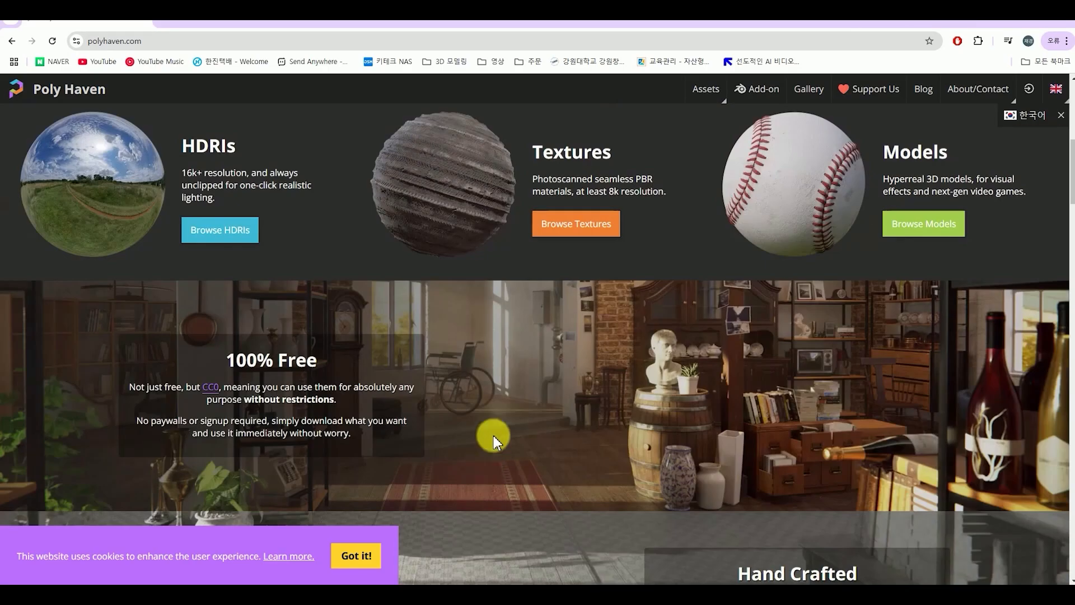
{"action": "scroll", "coordinate": [495, 442], "scroll_direction": "up", "scroll_amount": 8}
{"action": "scroll", "coordinate": [538, 429], "scroll_direction": "down", "scroll_amount": 8}
{"action": "scroll", "coordinate": [563, 445], "scroll_direction": "up", "scroll_amount": 2}
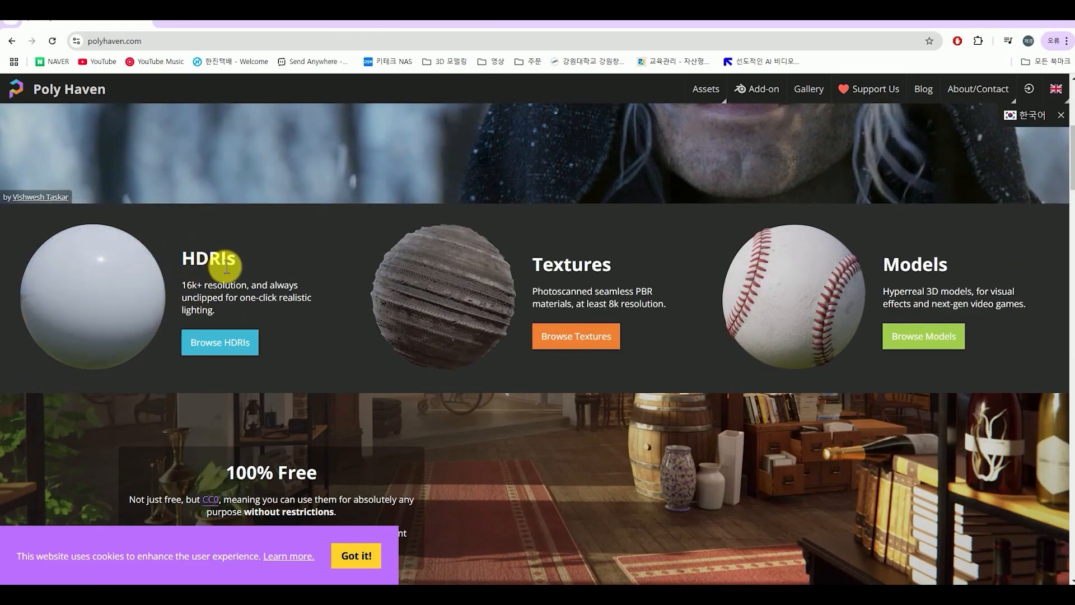
{"action": "left_click", "coordinate": [104, 316]}
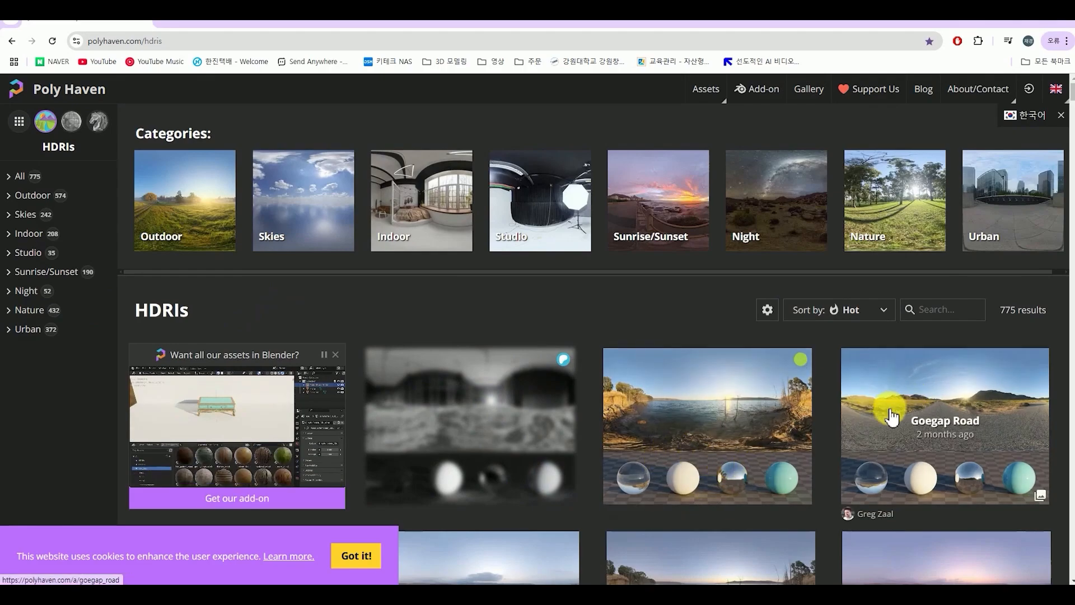
Browse the full HDRI collection and narrow it to the Indoor category
{"action": "scroll", "coordinate": [756, 425], "scroll_direction": "down", "scroll_amount": 5}
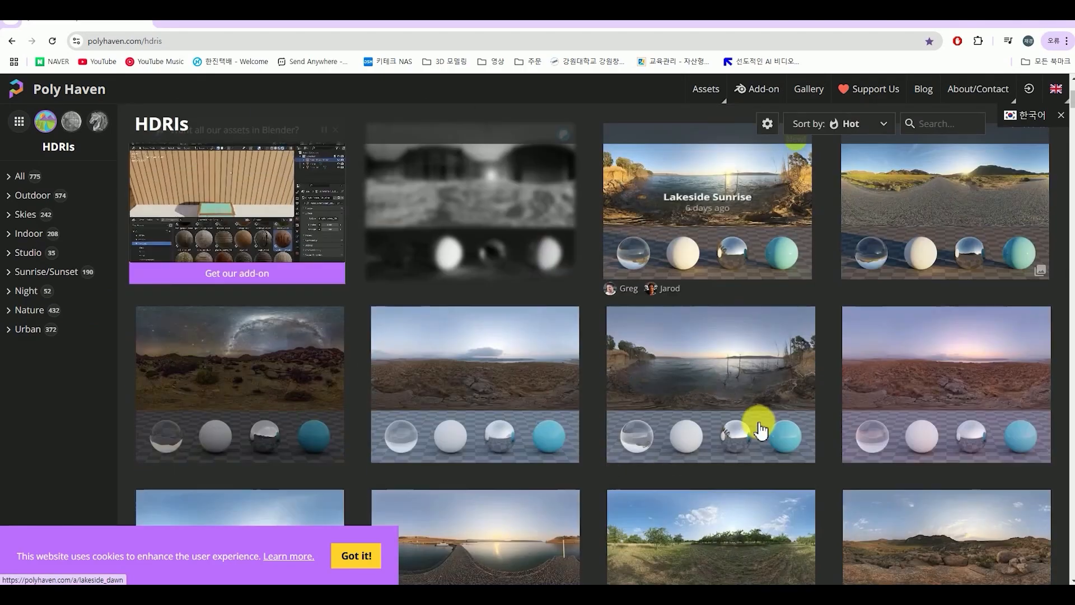
{"action": "scroll", "coordinate": [910, 489], "scroll_direction": "down", "scroll_amount": 15}
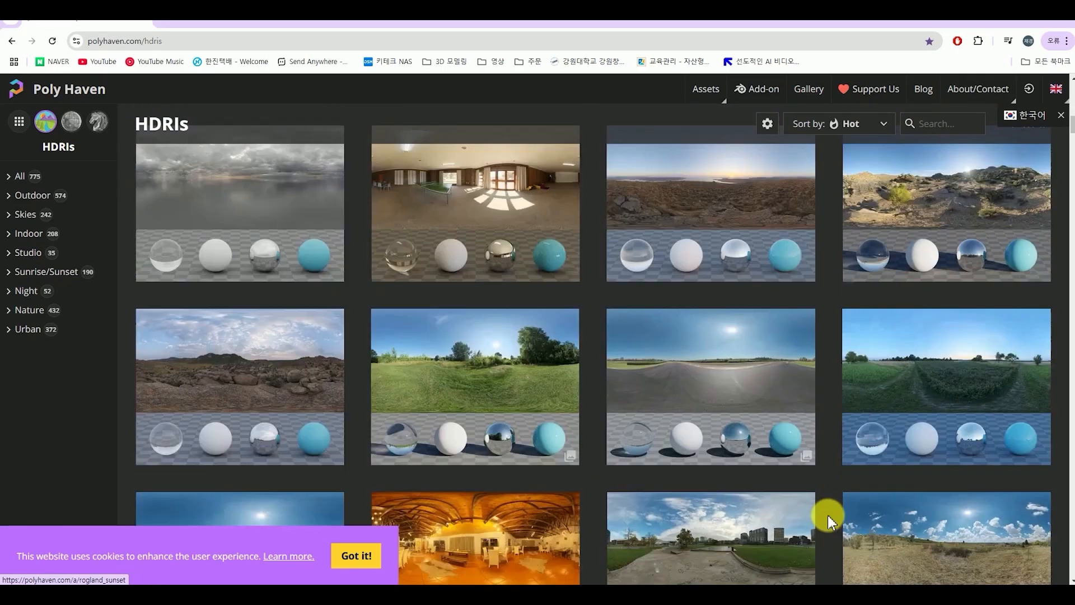
{"action": "scroll", "coordinate": [828, 529], "scroll_direction": "down", "scroll_amount": 7}
{"action": "scroll", "coordinate": [833, 523], "scroll_direction": "up", "scroll_amount": 20}
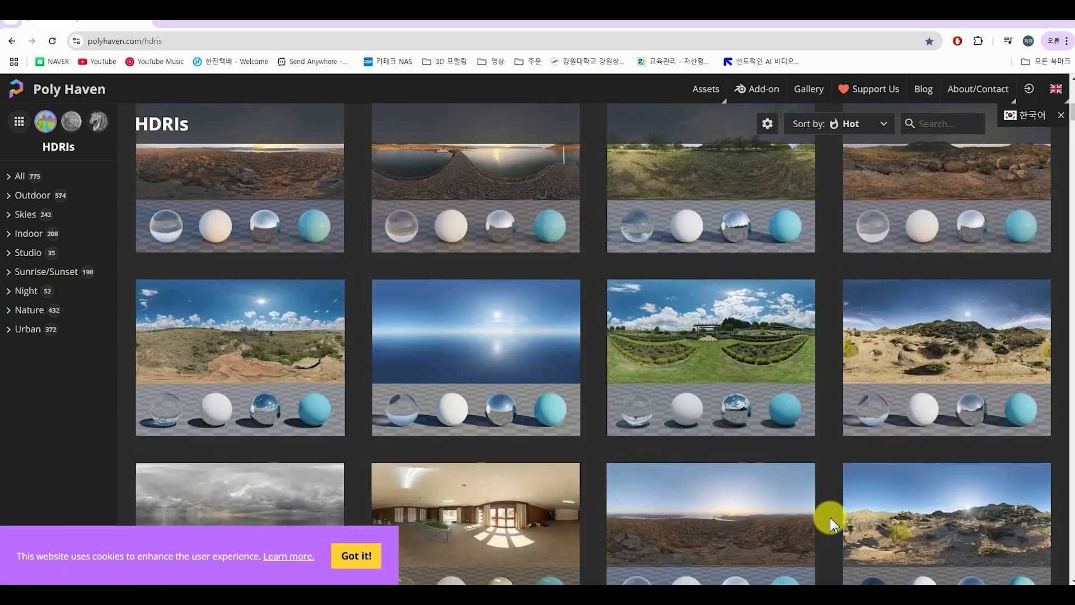
{"action": "scroll", "coordinate": [895, 495], "scroll_direction": "up", "scroll_amount": 3}
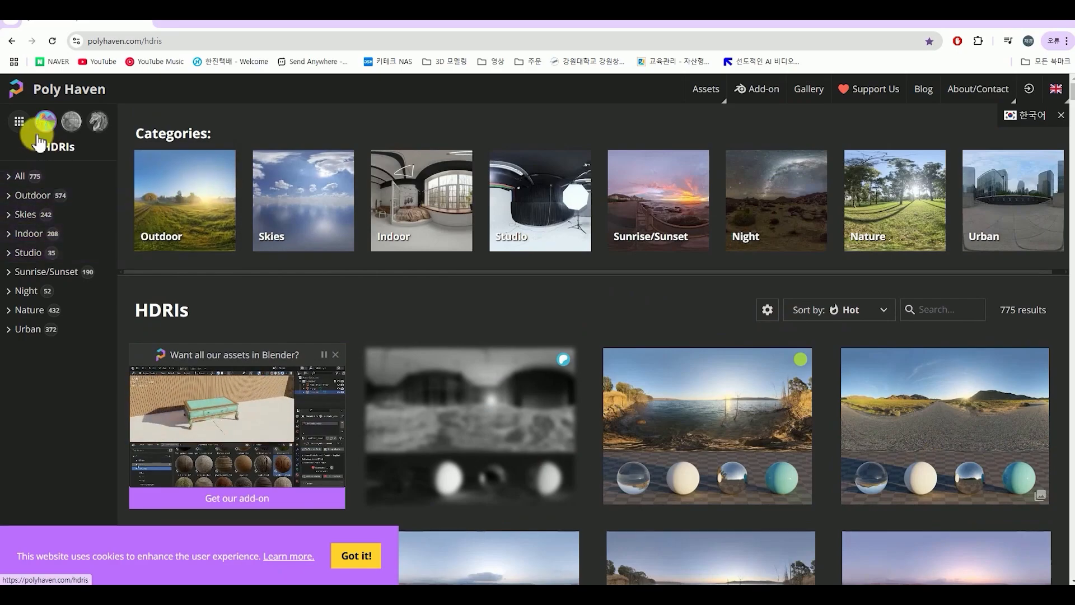
{"action": "left_click", "coordinate": [25, 238]}
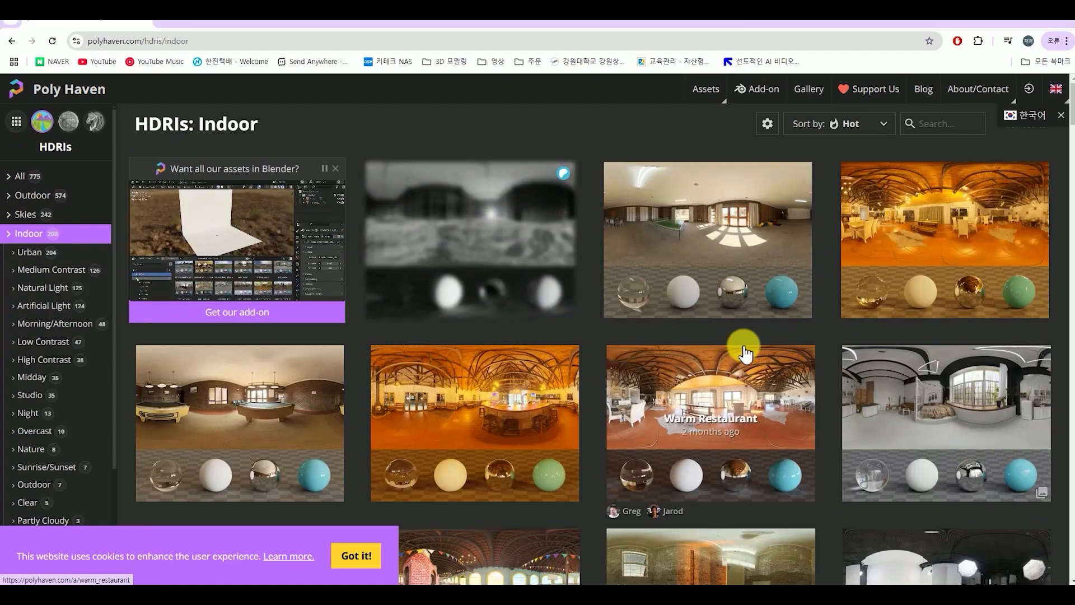
Look through the indoor HDRIs for a suitable background and open the Veranda asset page
{"action": "scroll", "coordinate": [851, 463], "scroll_direction": "down", "scroll_amount": 3}
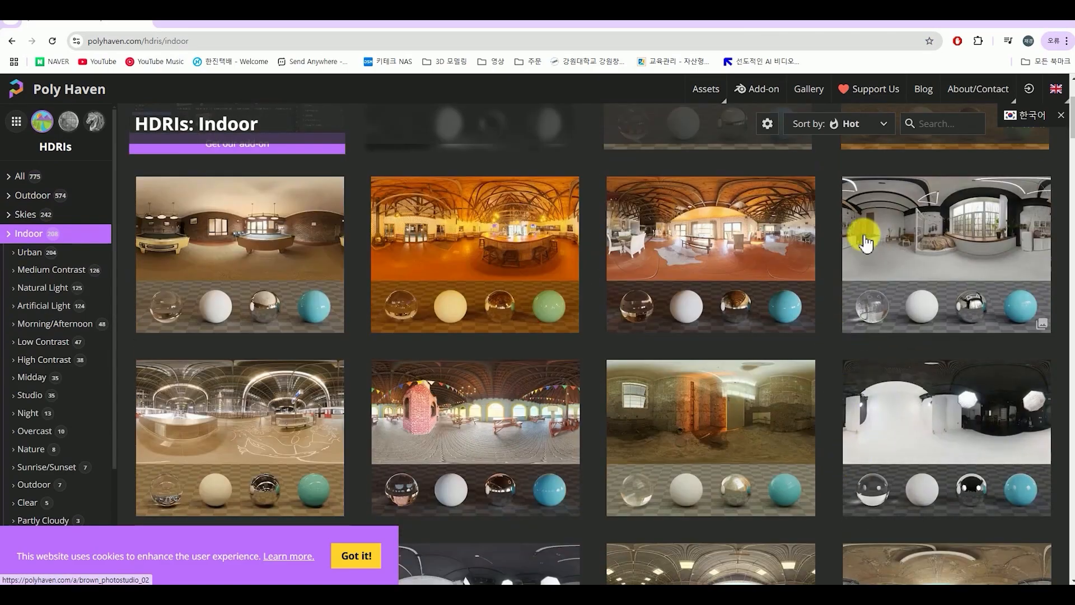
{"action": "scroll", "coordinate": [650, 381], "scroll_direction": "down", "scroll_amount": 10}
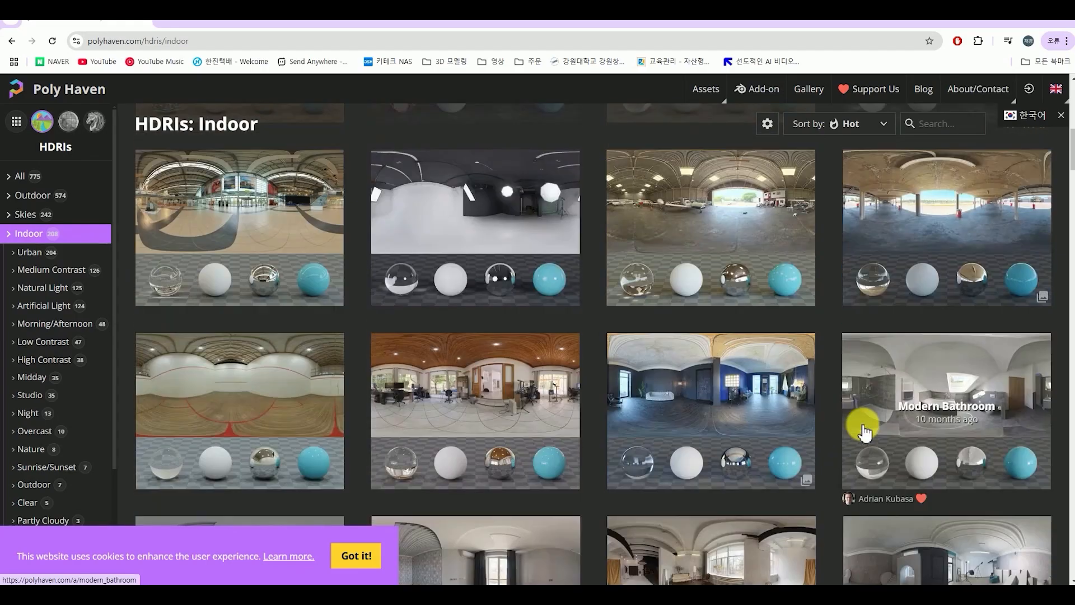
{"action": "scroll", "coordinate": [845, 408], "scroll_direction": "down", "scroll_amount": 4}
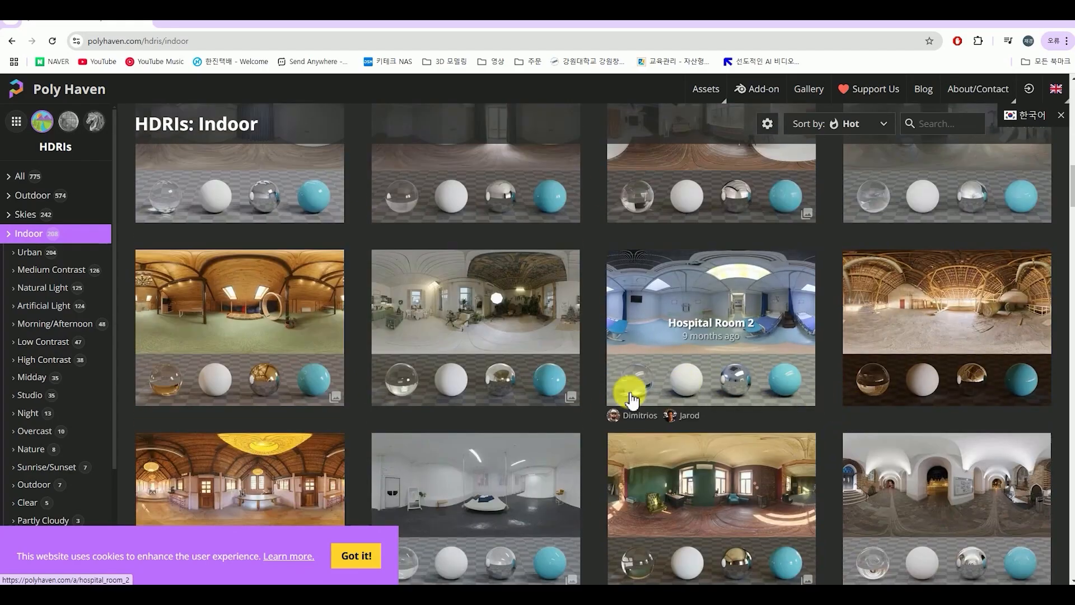
{"action": "scroll", "coordinate": [629, 389], "scroll_direction": "down", "scroll_amount": 2}
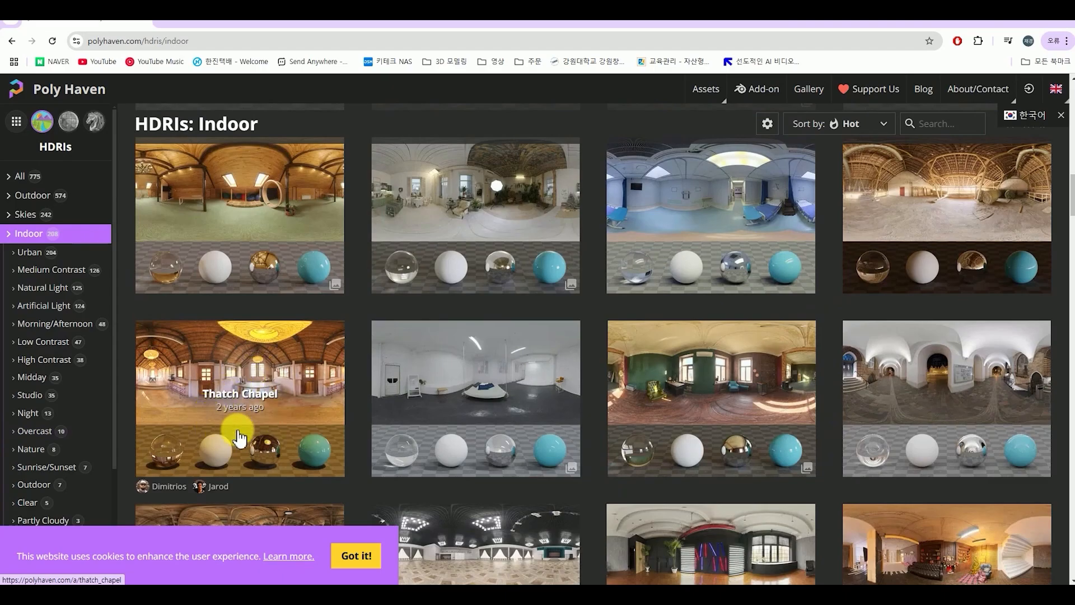
{"action": "scroll", "coordinate": [579, 339], "scroll_direction": "down", "scroll_amount": 5}
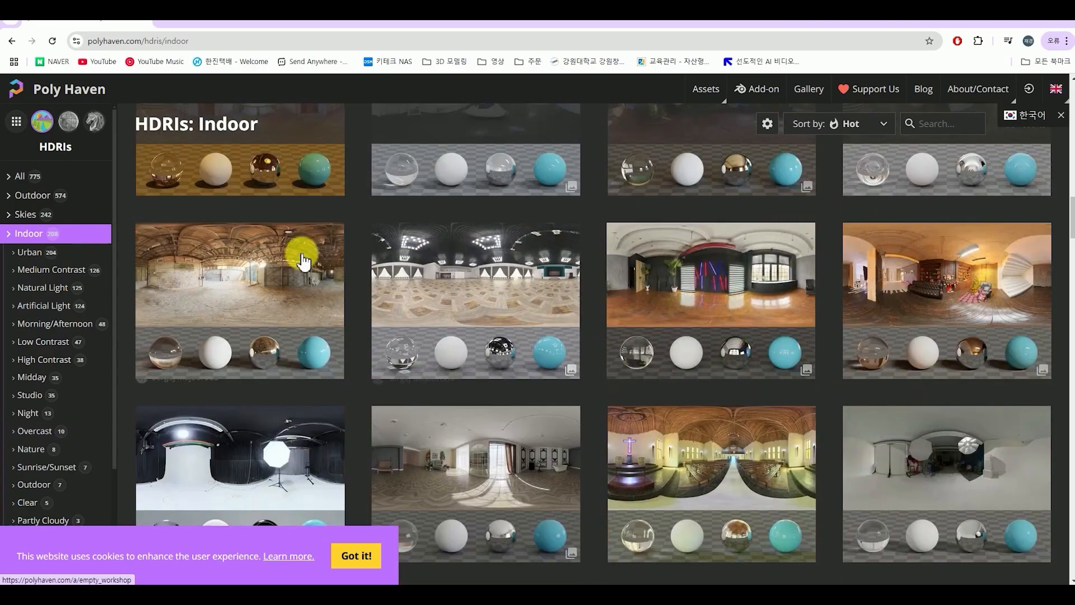
{"action": "scroll", "coordinate": [897, 302], "scroll_direction": "down", "scroll_amount": 1}
{"action": "scroll", "coordinate": [890, 319], "scroll_direction": "down", "scroll_amount": 3}
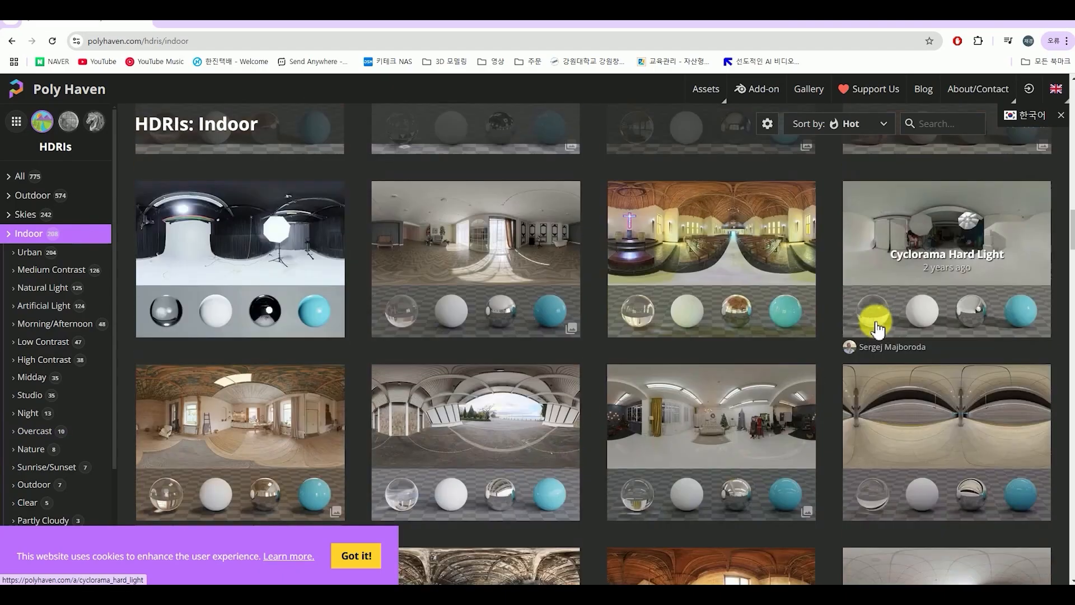
{"action": "scroll", "coordinate": [842, 319], "scroll_direction": "down", "scroll_amount": 3}
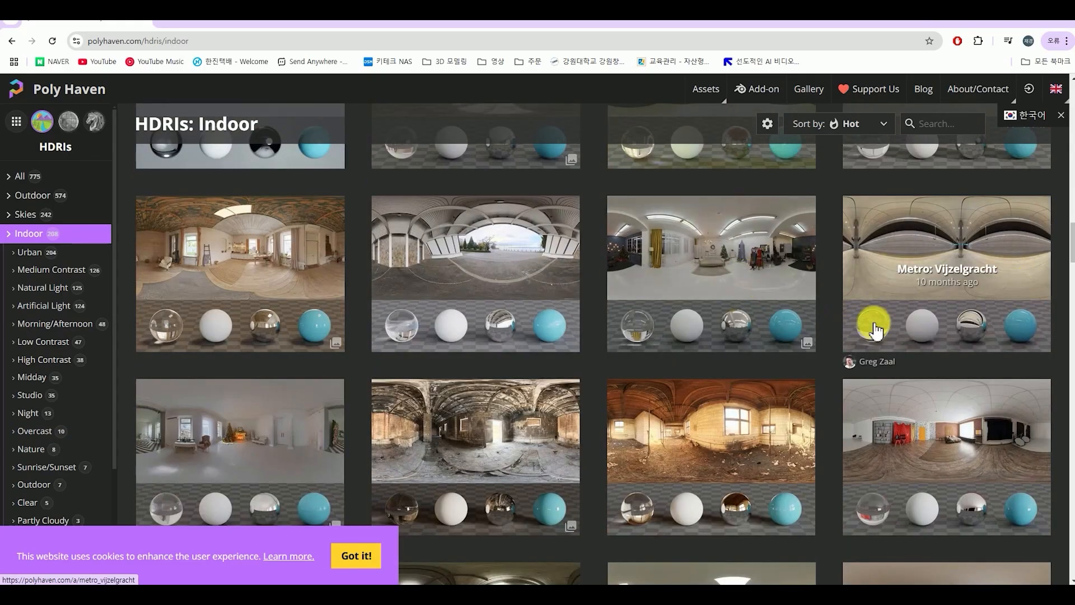
{"action": "scroll", "coordinate": [204, 380], "scroll_direction": "down", "scroll_amount": 7}
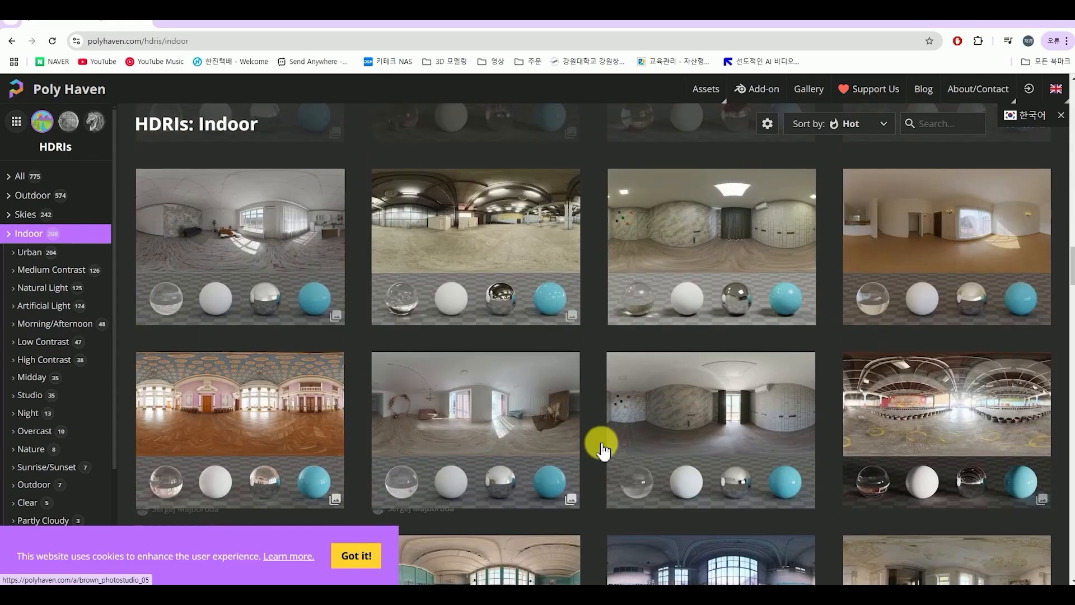
{"action": "scroll", "coordinate": [869, 448], "scroll_direction": "down", "scroll_amount": 8}
{"action": "scroll", "coordinate": [752, 480], "scroll_direction": "down", "scroll_amount": 2}
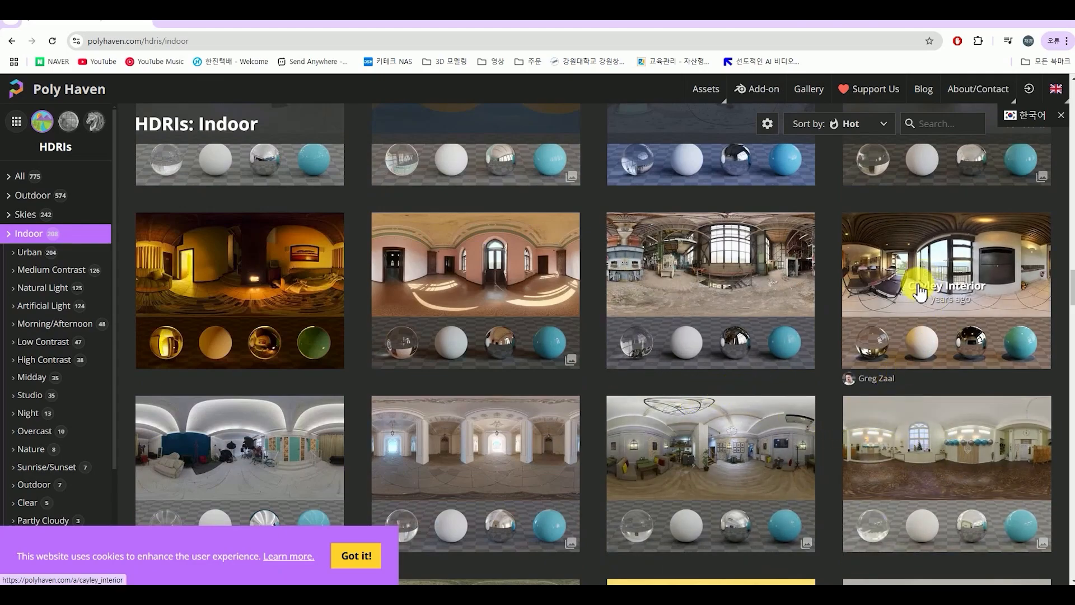
{"action": "scroll", "coordinate": [868, 291], "scroll_direction": "down", "scroll_amount": 2}
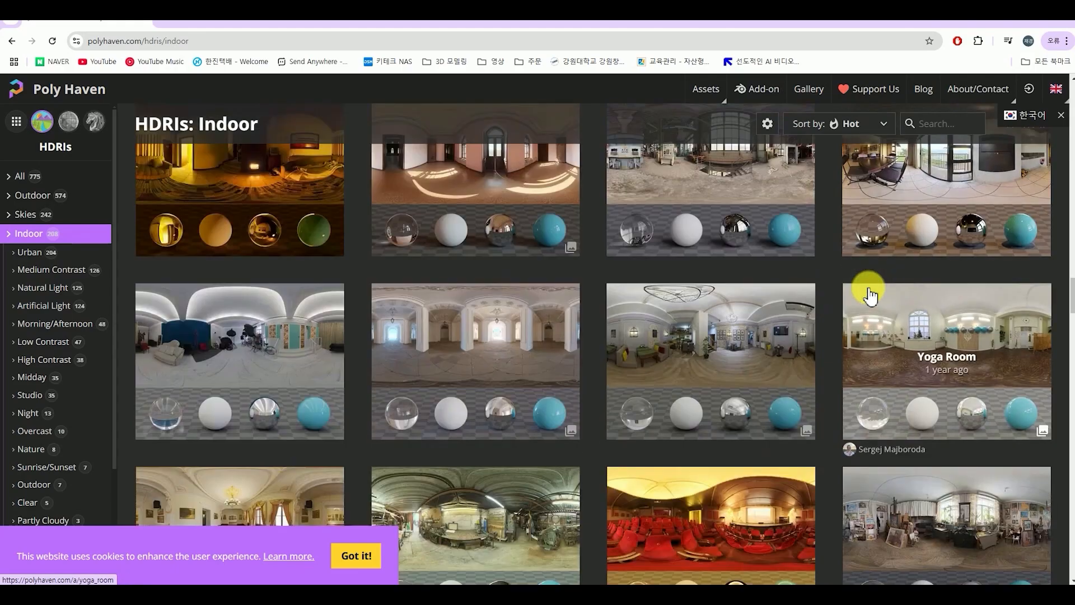
{"action": "scroll", "coordinate": [268, 347], "scroll_direction": "down", "scroll_amount": 3}
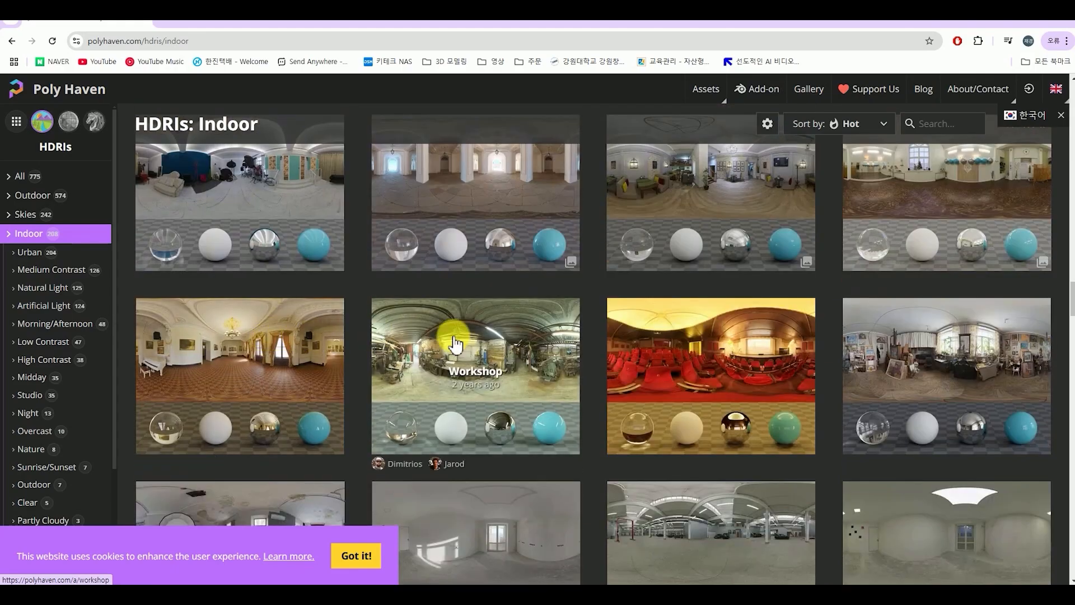
{"action": "scroll", "coordinate": [493, 353], "scroll_direction": "down", "scroll_amount": 3}
{"action": "scroll", "coordinate": [857, 358], "scroll_direction": "down", "scroll_amount": 5}
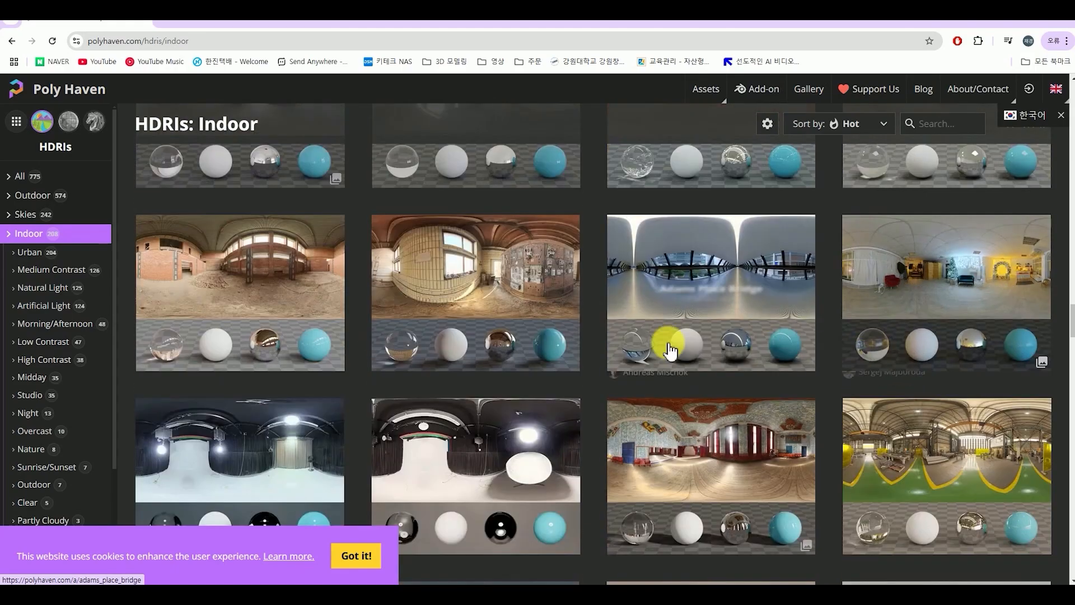
{"action": "scroll", "coordinate": [957, 364], "scroll_direction": "down", "scroll_amount": 4}
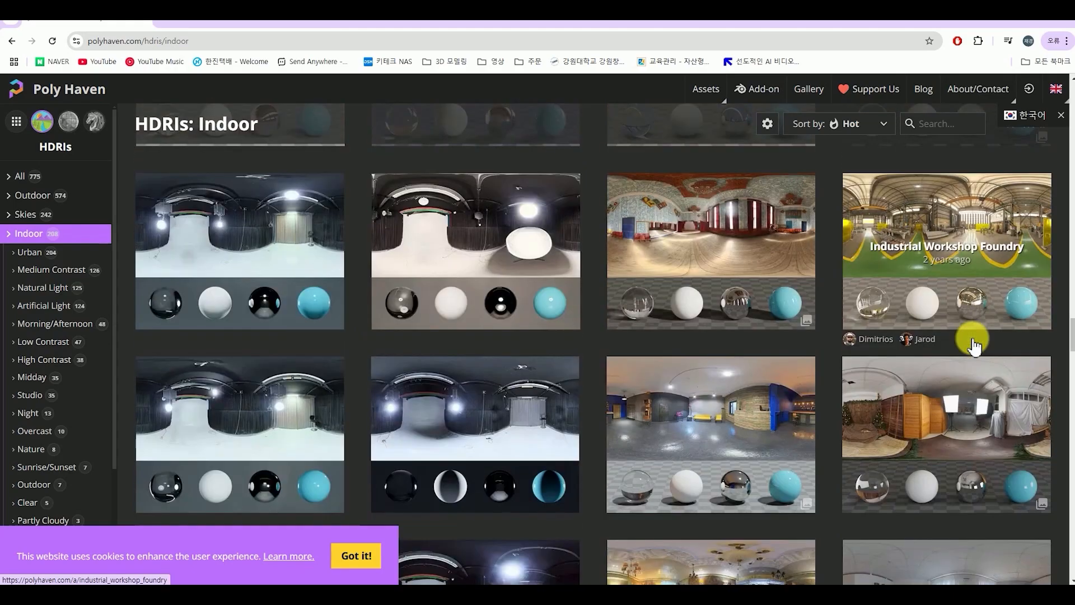
{"action": "scroll", "coordinate": [841, 368], "scroll_direction": "down", "scroll_amount": 3}
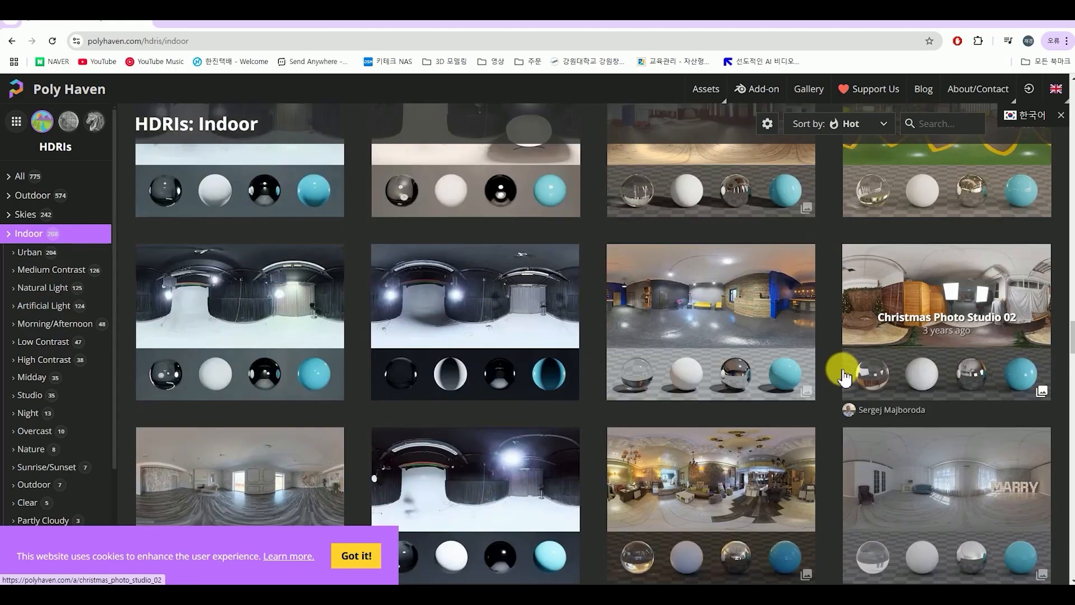
{"action": "scroll", "coordinate": [784, 364], "scroll_direction": "down", "scroll_amount": 3}
{"action": "scroll", "coordinate": [783, 367], "scroll_direction": "down", "scroll_amount": 6}
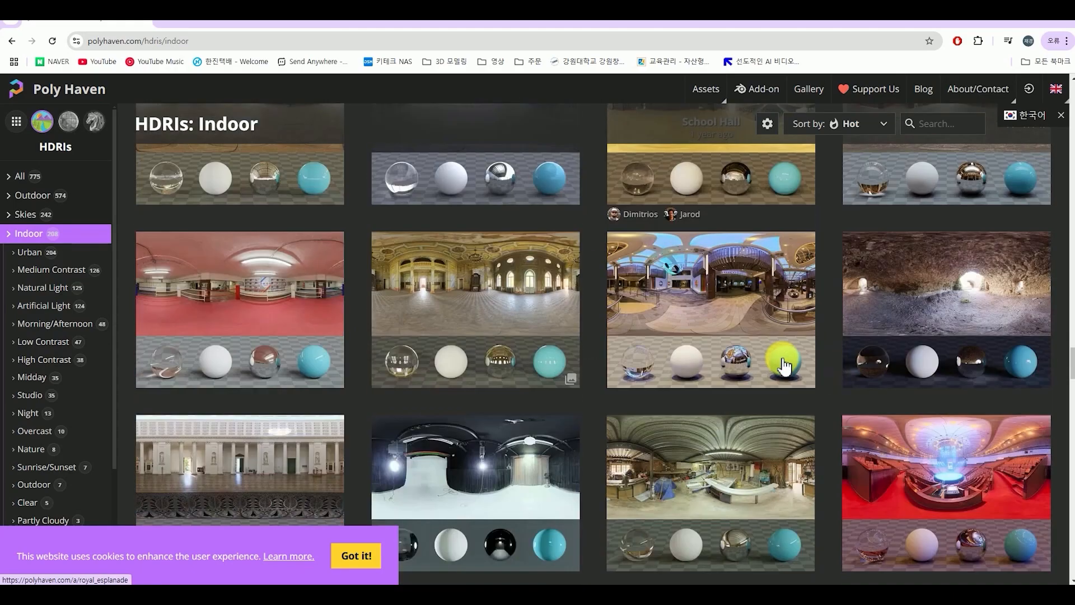
{"action": "scroll", "coordinate": [784, 353], "scroll_direction": "down", "scroll_amount": 3}
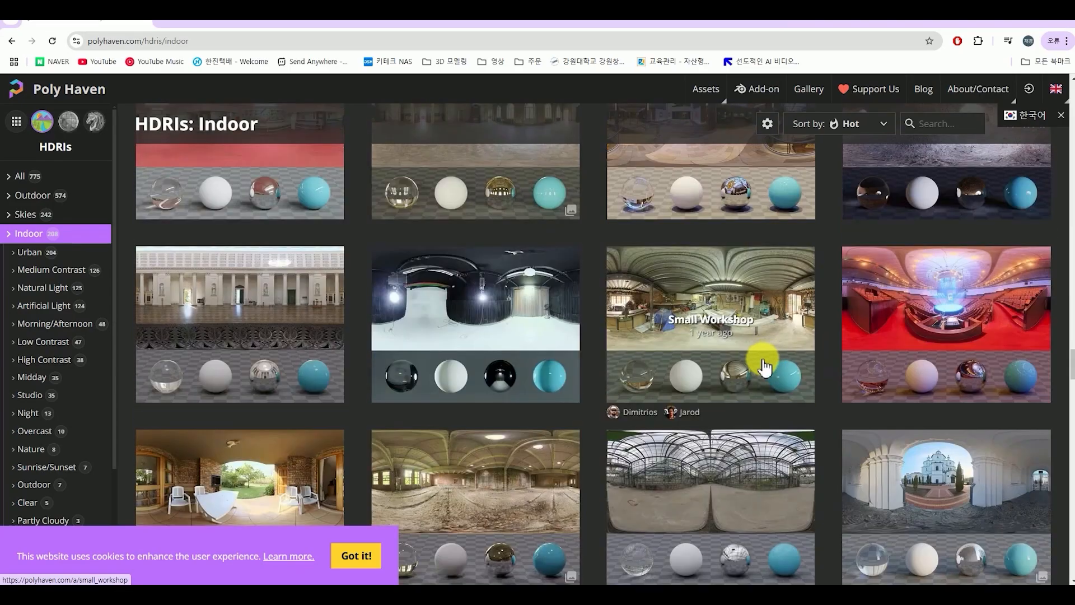
{"action": "scroll", "coordinate": [765, 367], "scroll_direction": "down", "scroll_amount": 1}
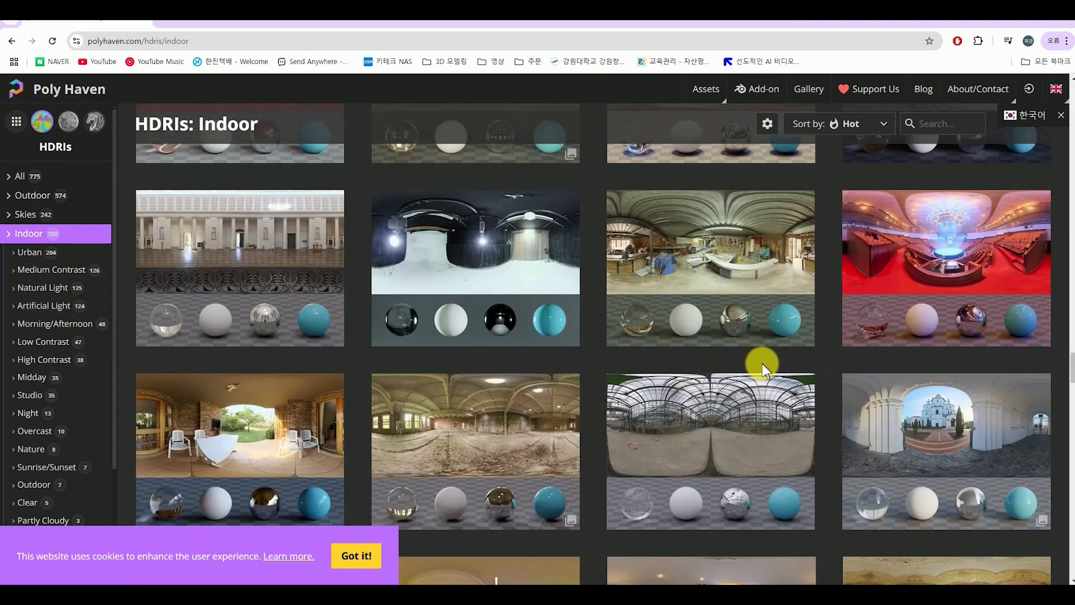
{"action": "scroll", "coordinate": [762, 364], "scroll_direction": "down", "scroll_amount": 1}
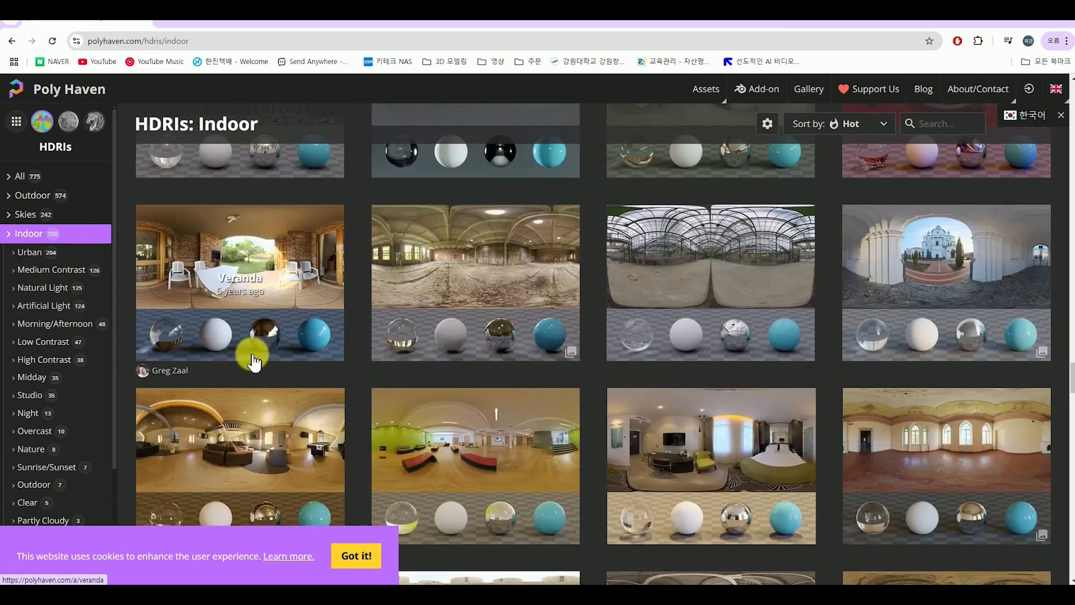
{"action": "left_click", "coordinate": [251, 362]}
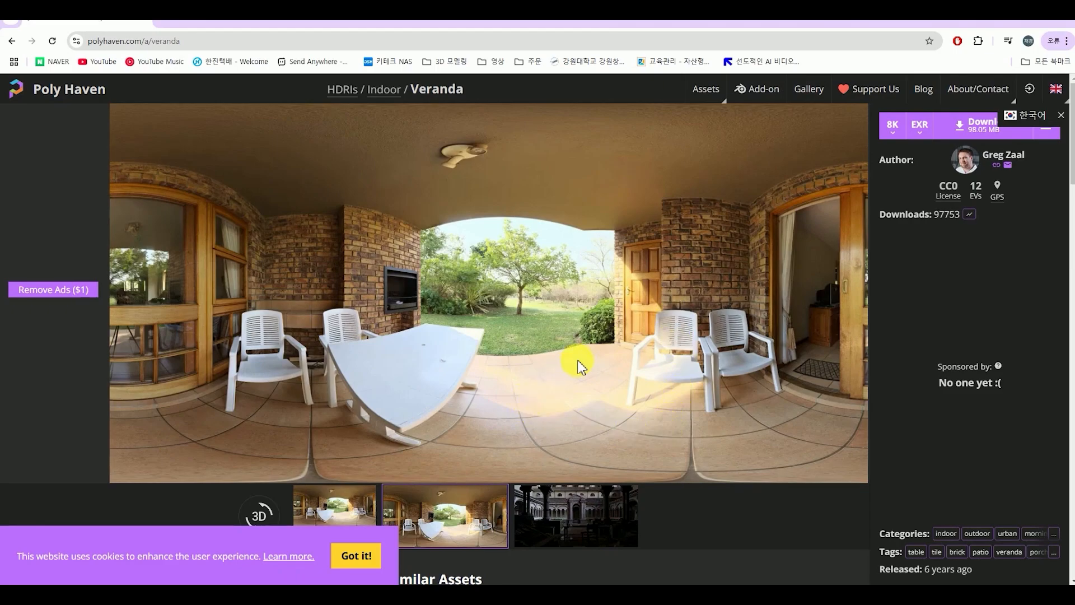
Dismiss the Korean language suggestion and open the download resolution choices for the Veranda HDRI
{"action": "left_click", "coordinate": [1063, 119]}
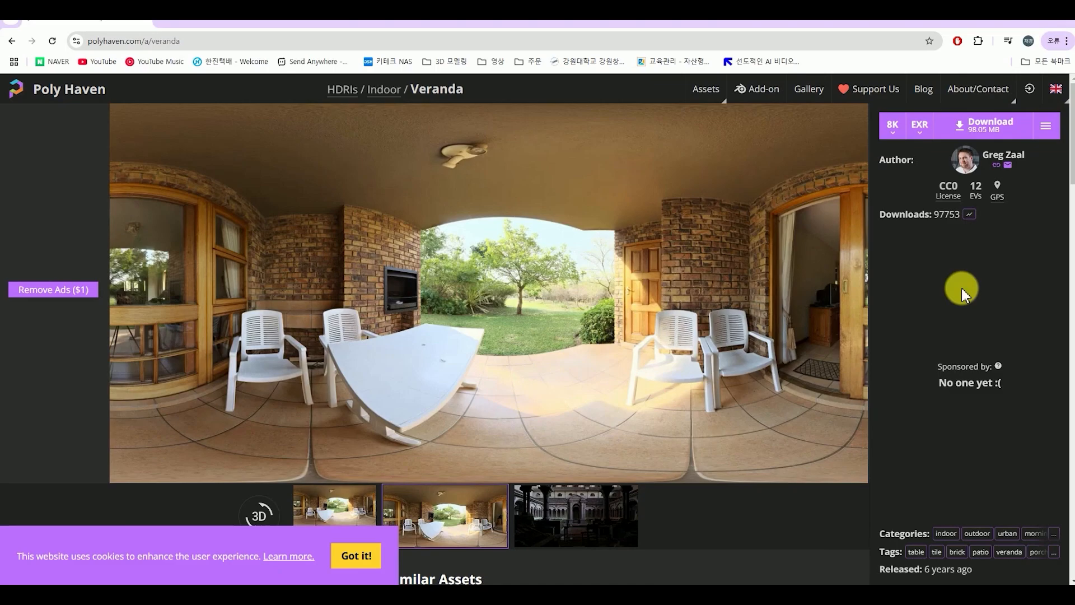
{"action": "left_click", "coordinate": [893, 137]}
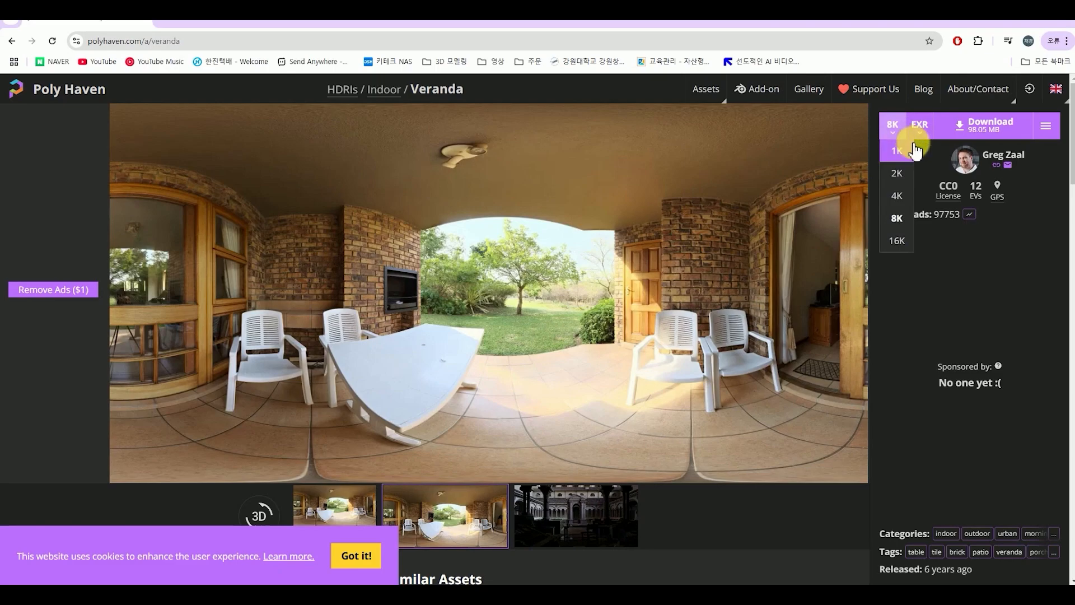
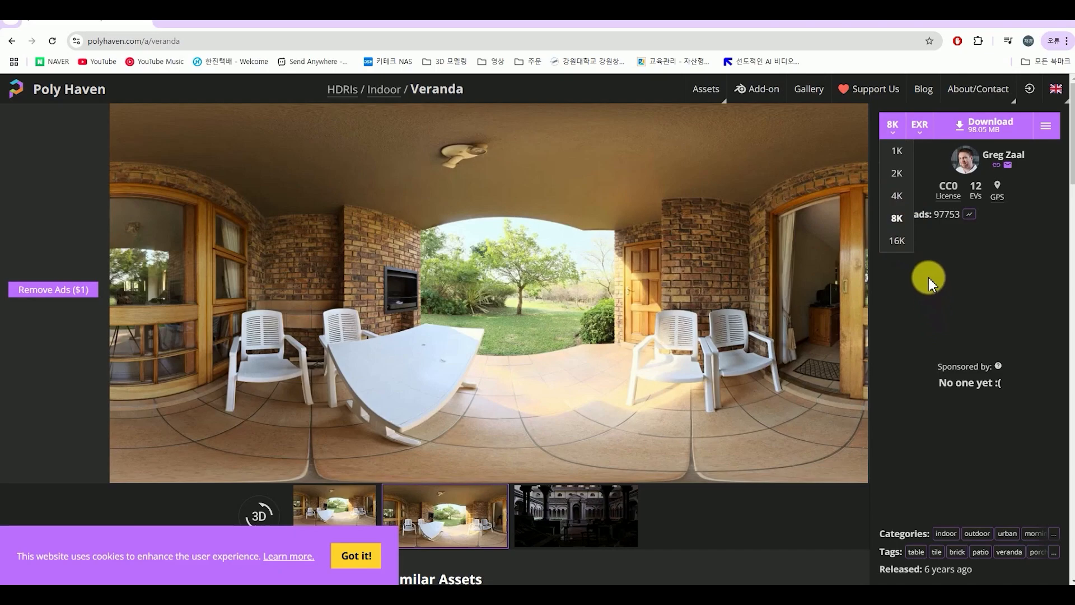
Download the Veranda HDRI as an 8K EXR file and check the finished download in the browser's recent downloads
{"action": "left_click", "coordinate": [898, 219]}
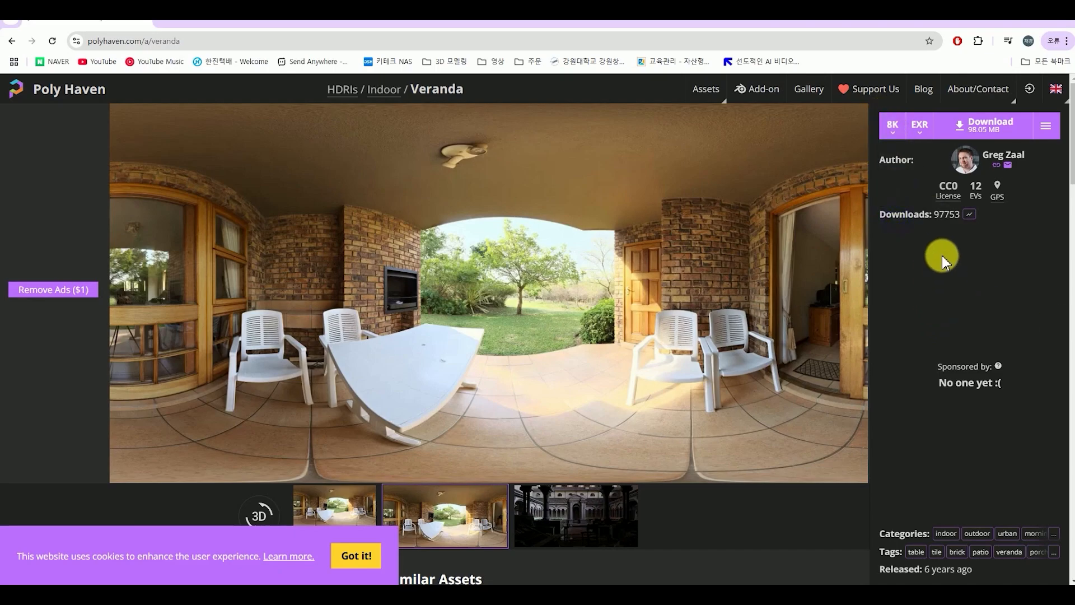
{"action": "left_click", "coordinate": [989, 126]}
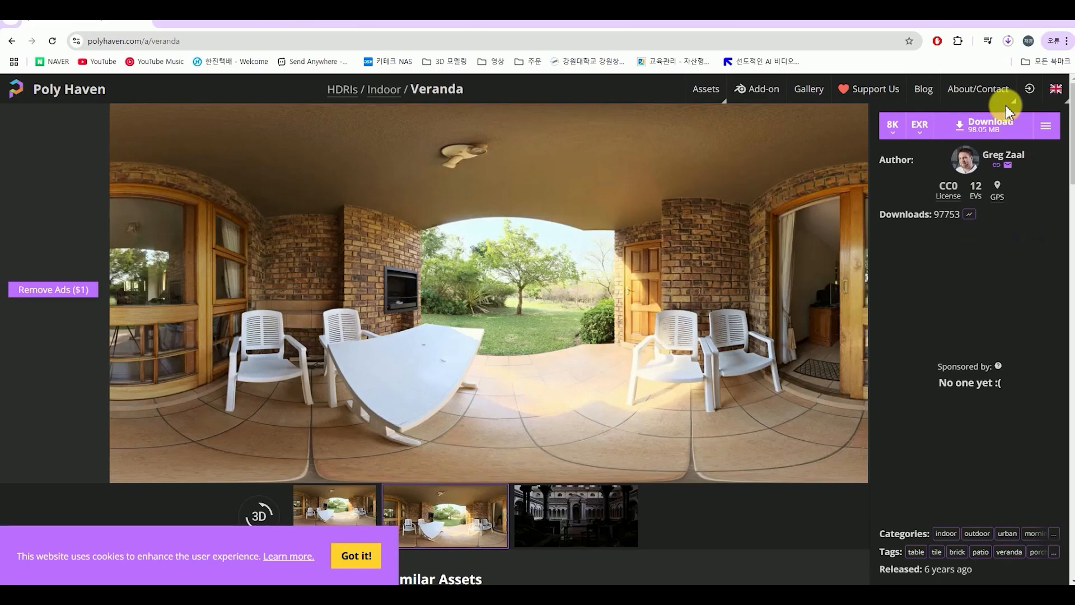
{"action": "left_click", "coordinate": [1009, 41]}
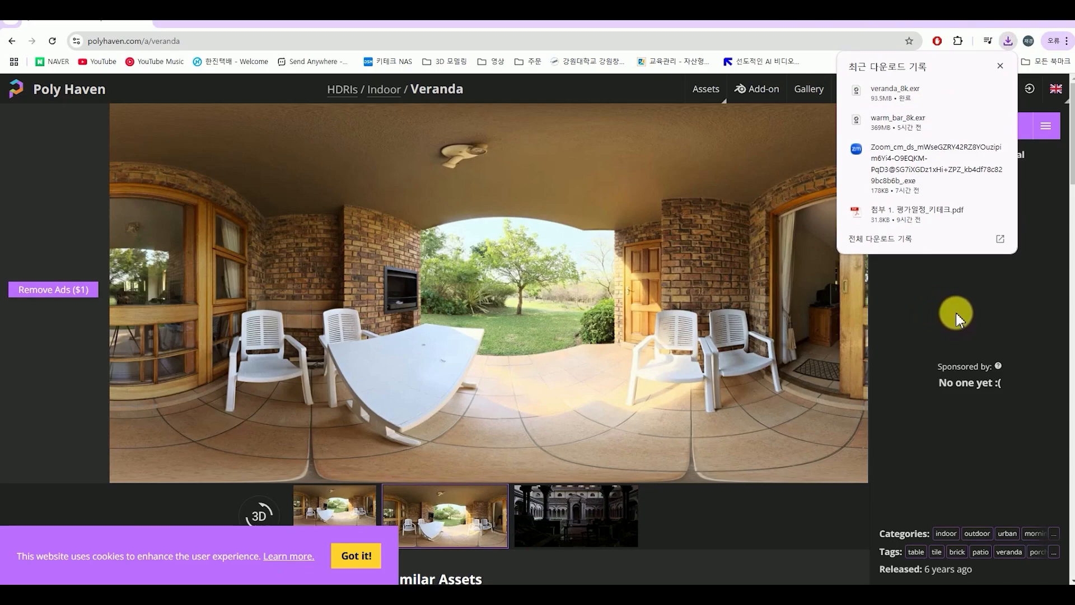
{"action": "left_click", "coordinate": [935, 317]}
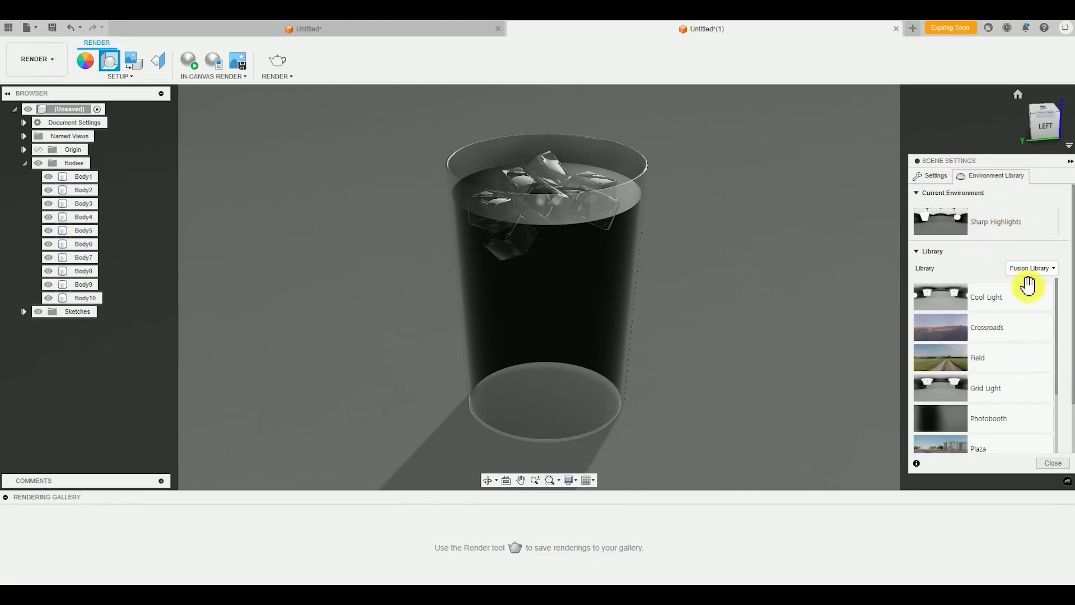
Switch to Fusion and replace the custom environment with the veranda_8k file from the computer's Downloads folder
{"action": "scroll", "coordinate": [1062, 249], "scroll_direction": "down", "scroll_amount": 2}
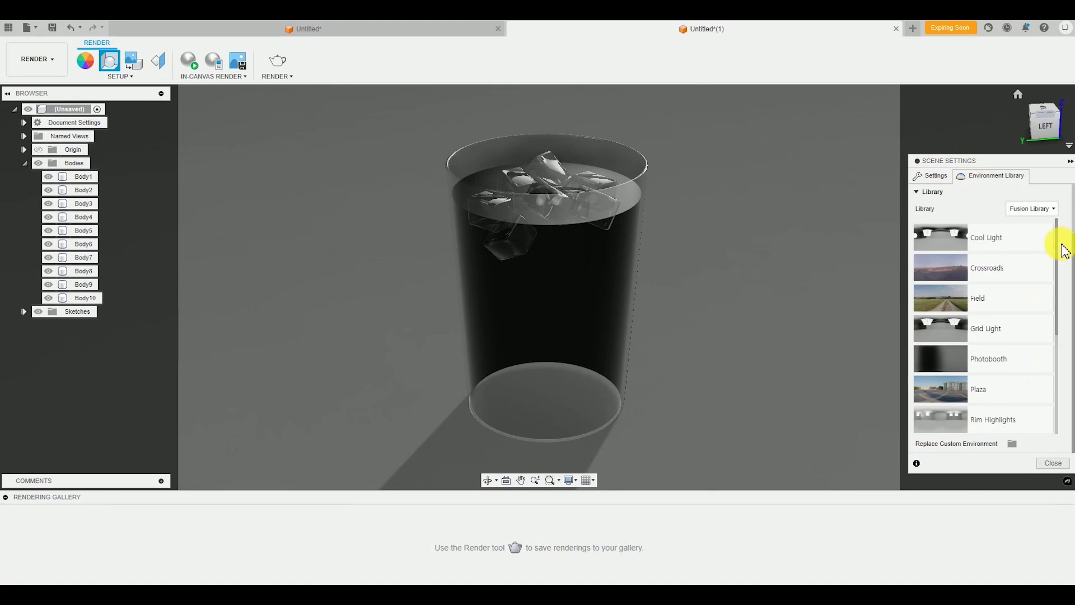
{"action": "left_click", "coordinate": [1015, 444]}
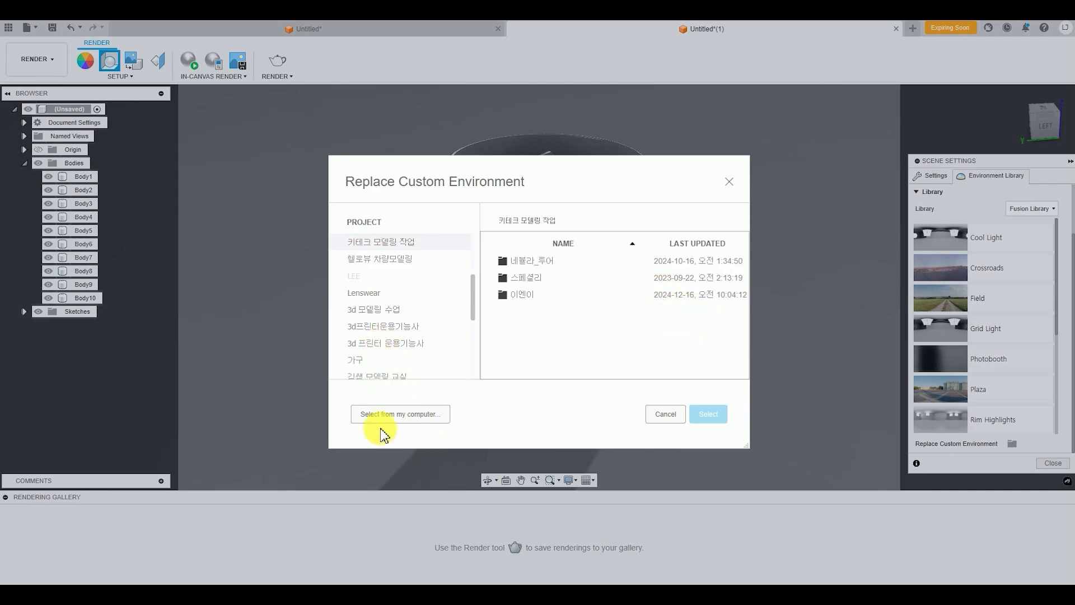
{"action": "left_click", "coordinate": [424, 421]}
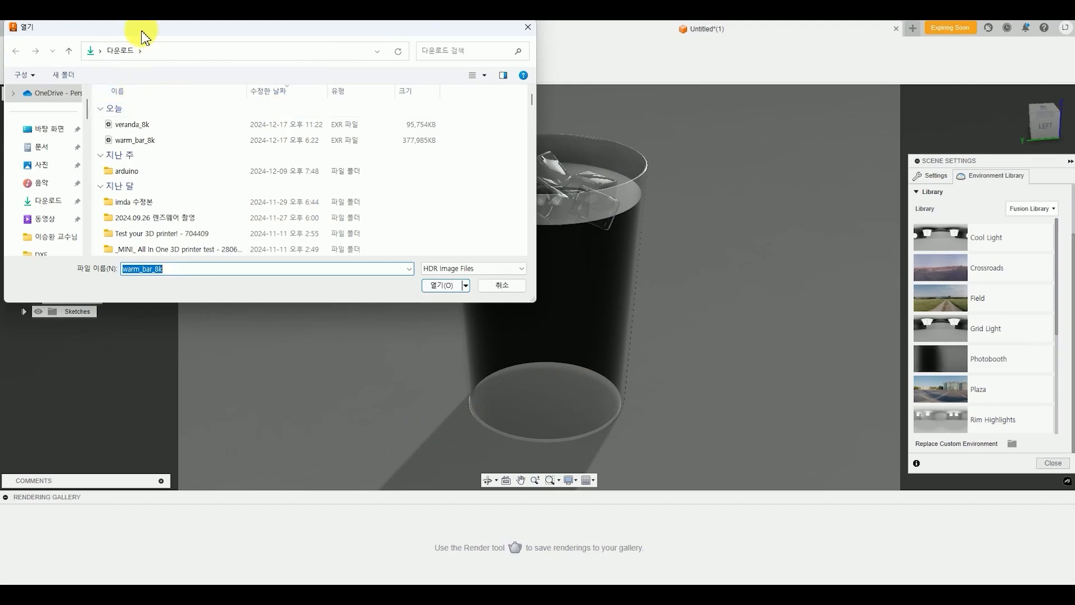
{"action": "left_click_drag", "start_coordinate": [220, 29], "coordinate": [332, 205]}
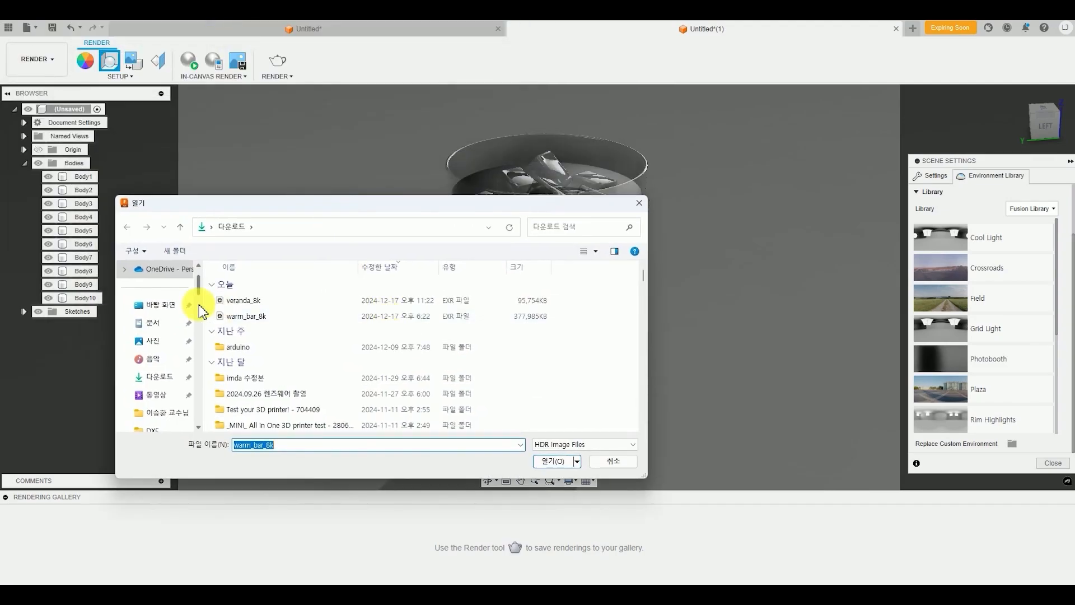
{"action": "double_click", "coordinate": [241, 306]}
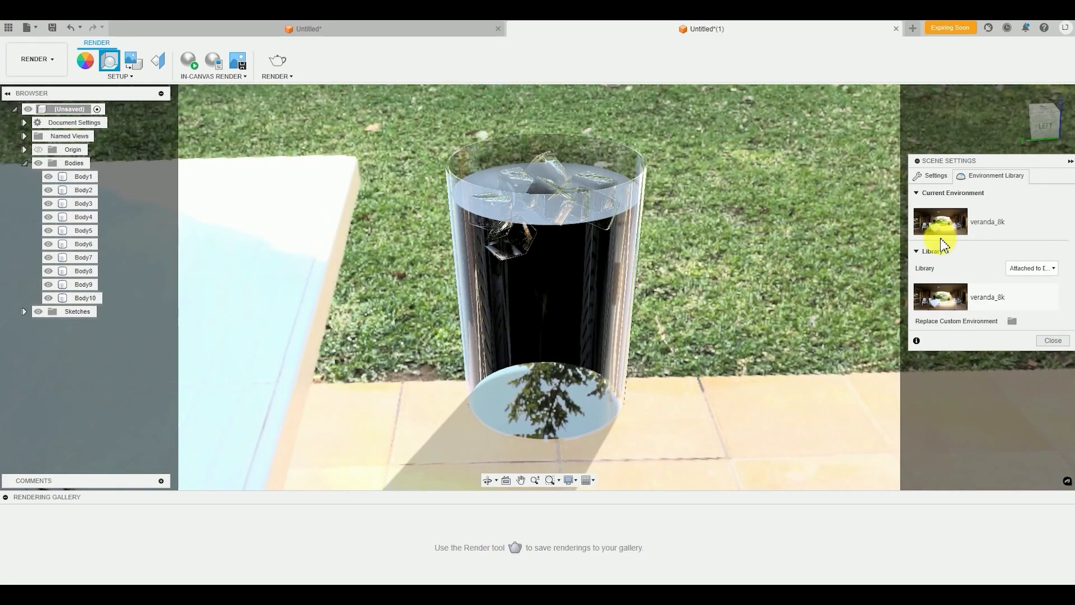
Examine how the cup sits against the veranda environment's lawn and trees from different angles and distances
{"action": "scroll", "coordinate": [701, 397], "scroll_direction": "down", "scroll_amount": 5}
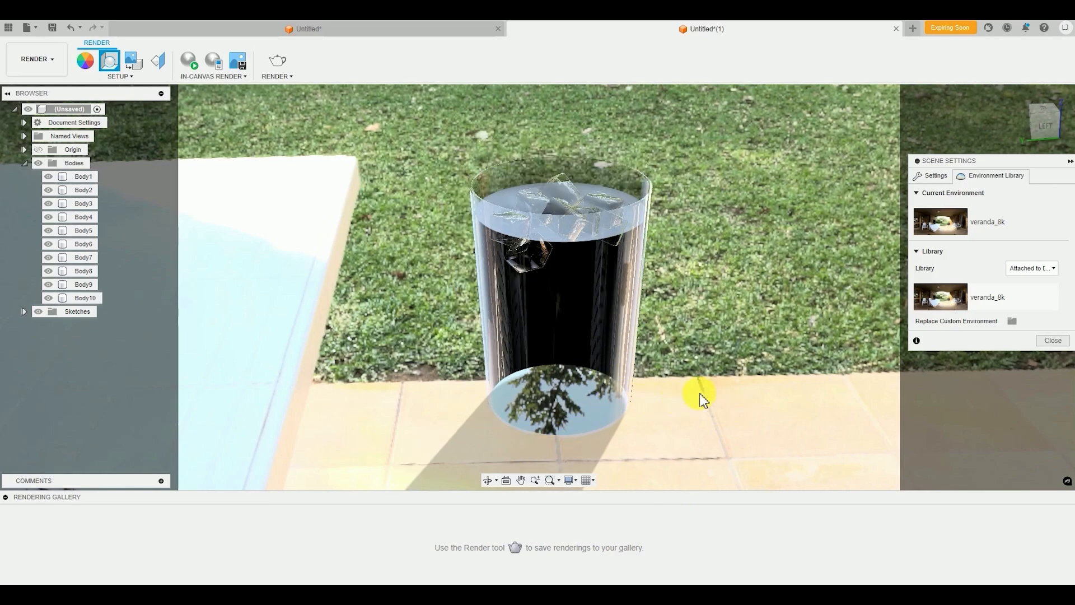
{"action": "scroll", "coordinate": [595, 443], "scroll_direction": "up", "scroll_amount": 3}
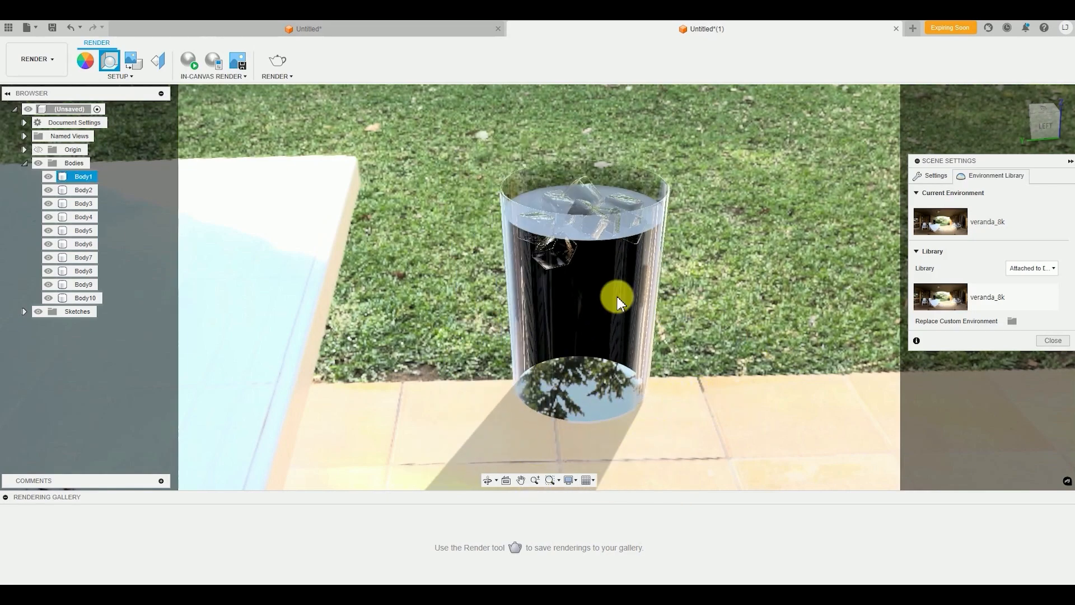
{"action": "mouse_move", "coordinate": [677, 368]}
{"action": "middle_mouse_down", "text": "shift"}
{"action": "mouse_move", "coordinate": [621, 354]}
{"action": "mouse_move", "coordinate": [680, 353]}
{"action": "mouse_move", "coordinate": [588, 362]}
{"action": "mouse_move", "coordinate": [684, 352]}
{"action": "middle_mouse_up", "text": "shift"}
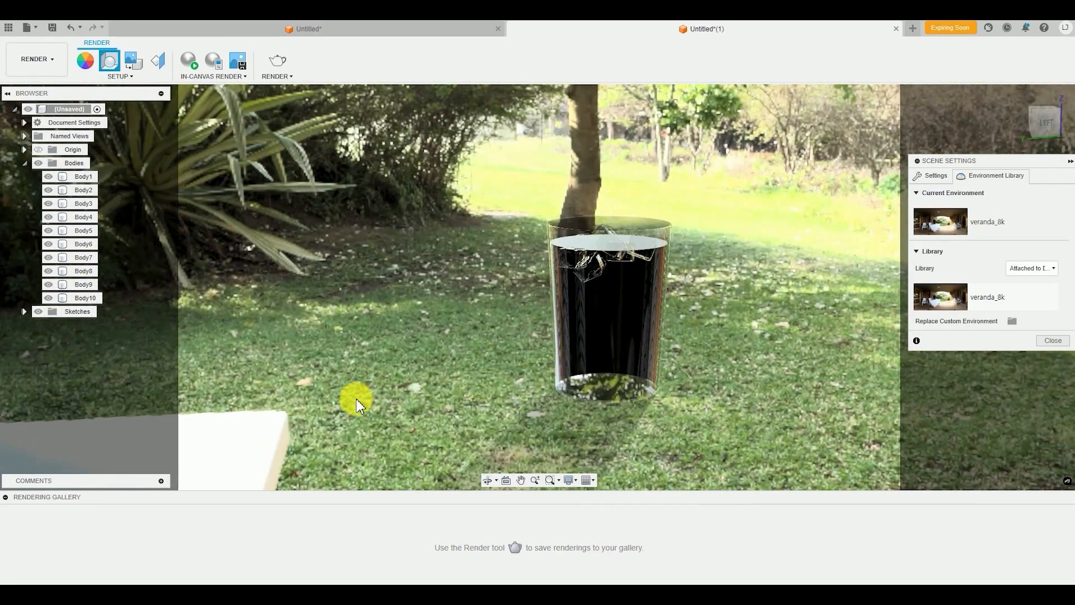
{"action": "scroll", "coordinate": [456, 422], "scroll_direction": "up", "scroll_amount": 3}
{"action": "scroll", "coordinate": [325, 395], "scroll_direction": "down", "scroll_amount": 1}
{"action": "middle_click_drag", "start_coordinate": [391, 375], "coordinate": [445, 345]}
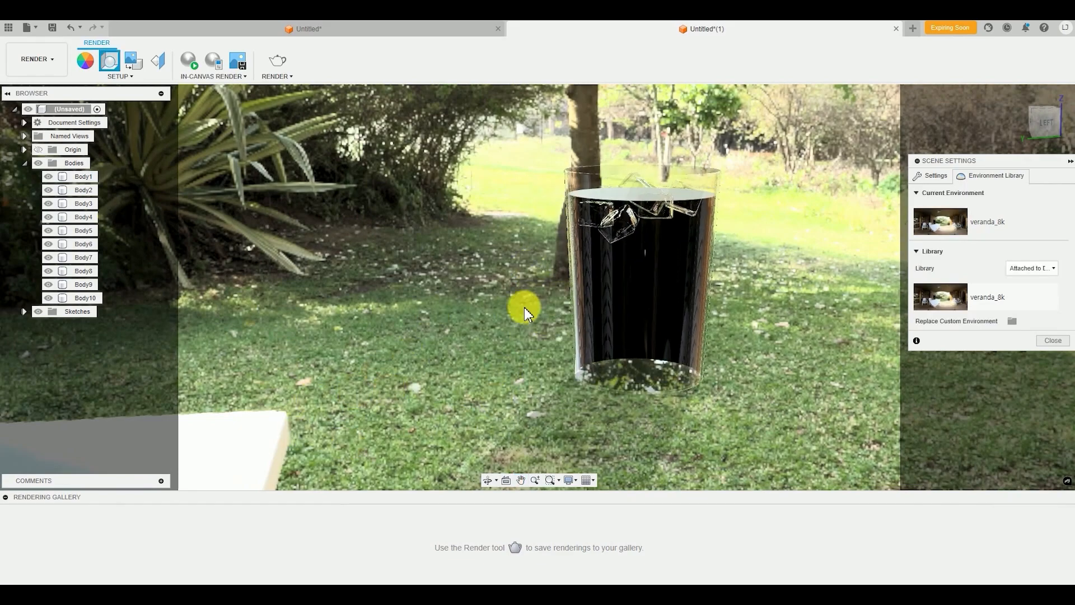
{"action": "middle_click_drag", "start_coordinate": [526, 354], "coordinate": [515, 396]}
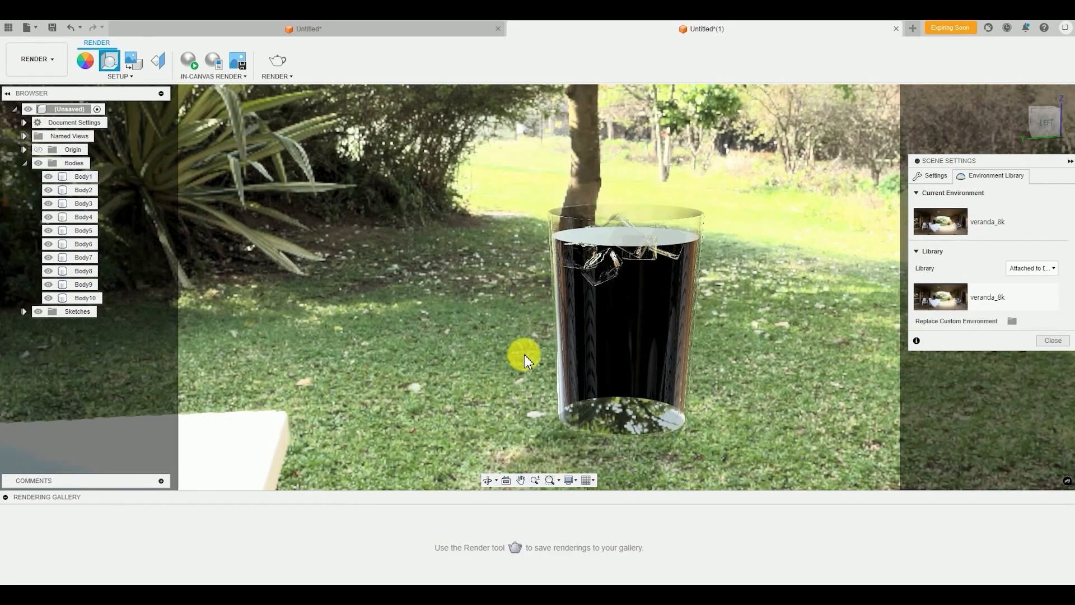
{"action": "middle_click_drag", "start_coordinate": [444, 375], "coordinate": [413, 401]}
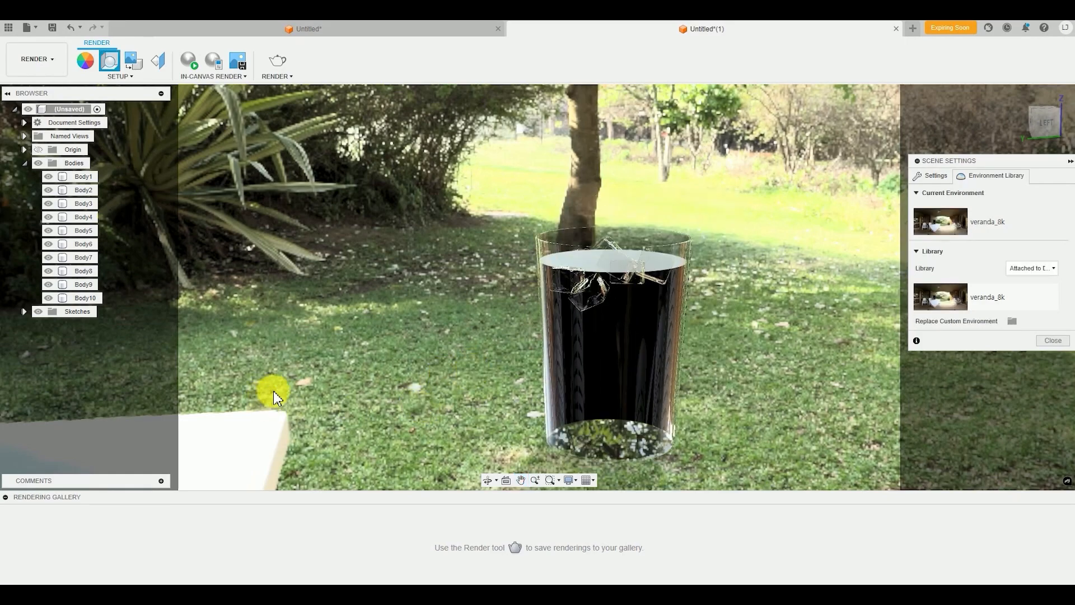
{"action": "mouse_move", "coordinate": [271, 386]}
{"action": "middle_mouse_down"}
{"action": "mouse_move", "coordinate": [311, 392]}
{"action": "mouse_move", "coordinate": [280, 401]}
{"action": "middle_mouse_up"}
{"action": "middle_click_drag", "start_coordinate": [481, 394], "coordinate": [458, 395], "text": "shift"}
{"action": "left_click", "coordinate": [660, 389]}
Reframe the camera so the cup stands on the white veranda table at a believable size and angle
{"action": "middle_click_drag", "start_coordinate": [653, 422], "coordinate": [713, 408], "text": "shift"}
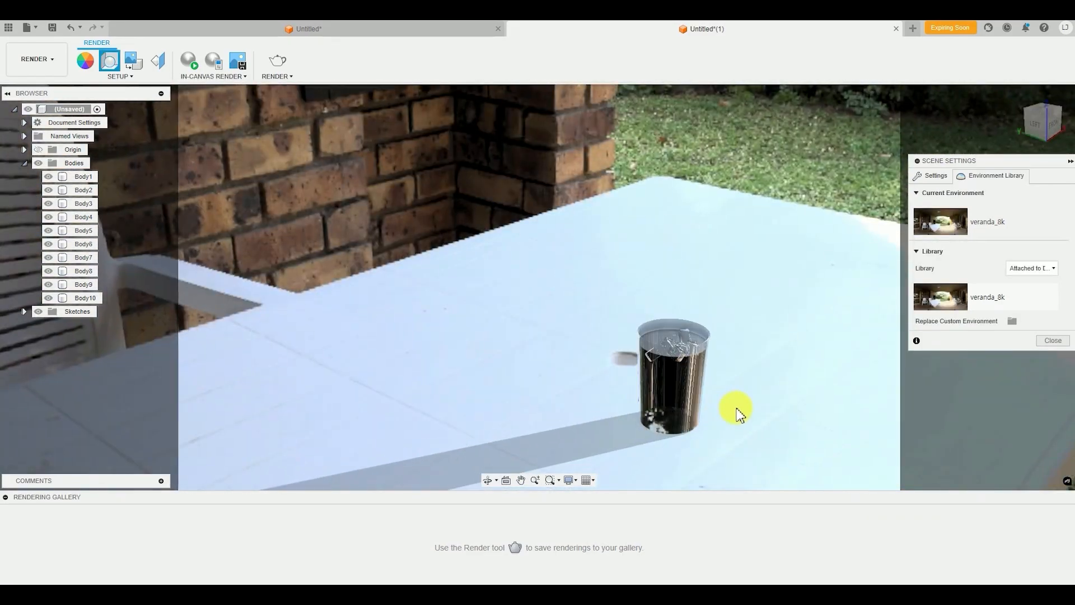
{"action": "scroll", "coordinate": [737, 412], "scroll_direction": "up", "scroll_amount": 5}
{"action": "scroll", "coordinate": [694, 392], "scroll_direction": "up", "scroll_amount": 2}
{"action": "scroll", "coordinate": [693, 397], "scroll_direction": "down", "scroll_amount": 8}
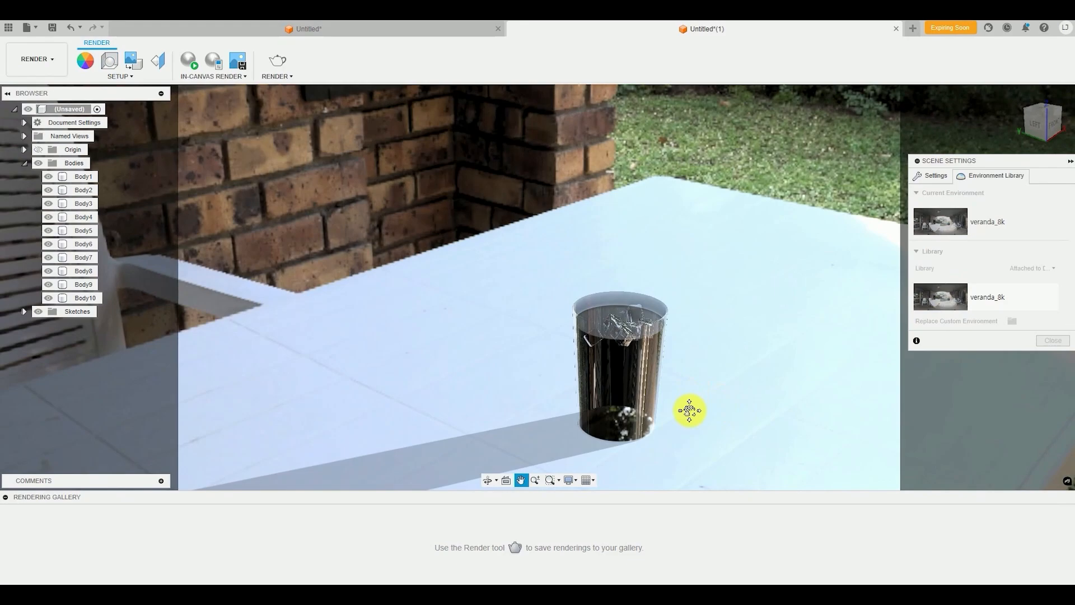
{"action": "scroll", "coordinate": [694, 424], "scroll_direction": "up", "scroll_amount": 2}
{"action": "middle_click_drag", "start_coordinate": [695, 424], "coordinate": [713, 387], "text": "shift"}
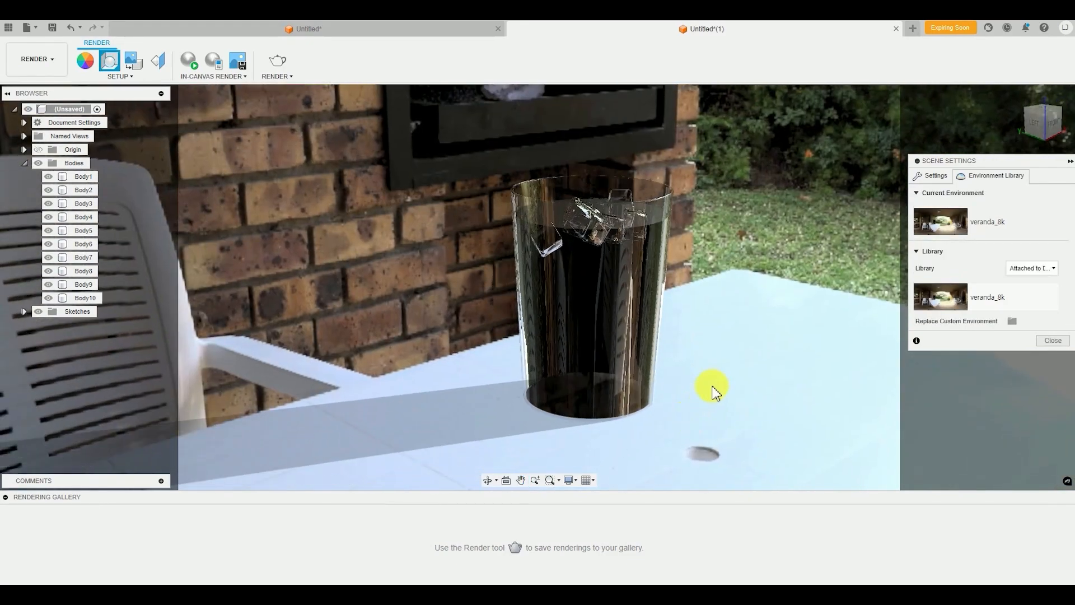
{"action": "scroll", "coordinate": [690, 410], "scroll_direction": "up", "scroll_amount": 3}
{"action": "scroll", "coordinate": [689, 411], "scroll_direction": "down", "scroll_amount": 4}
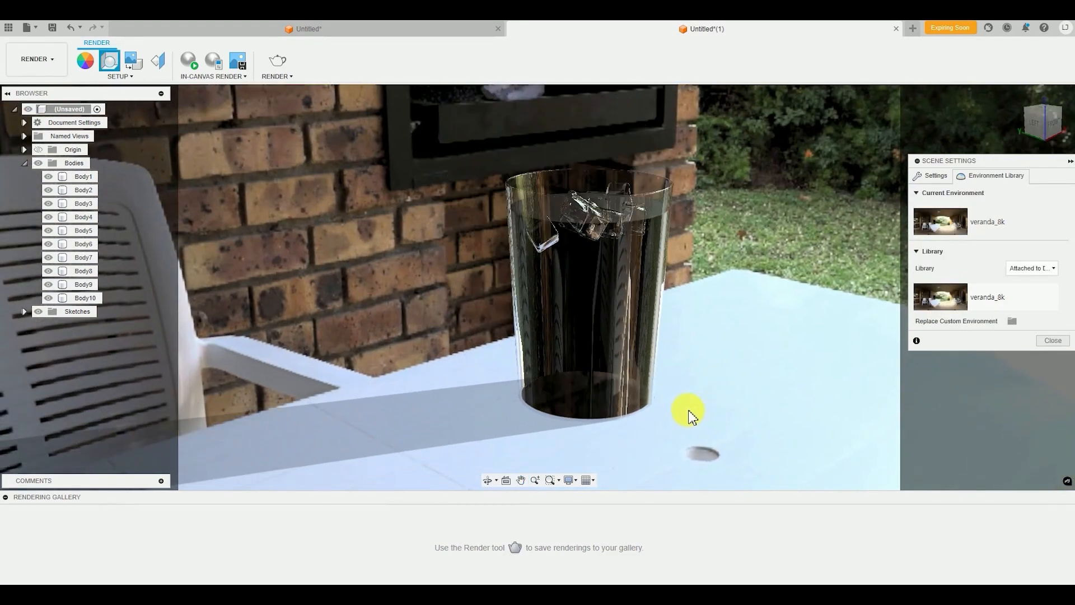
{"action": "scroll", "coordinate": [689, 410], "scroll_direction": "down", "scroll_amount": 2}
{"action": "middle_click_drag", "start_coordinate": [696, 430], "coordinate": [704, 447]}
{"action": "middle_click_drag", "start_coordinate": [704, 447], "coordinate": [739, 385], "text": "shift"}
{"action": "scroll", "coordinate": [720, 454], "scroll_direction": "up", "scroll_amount": 3}
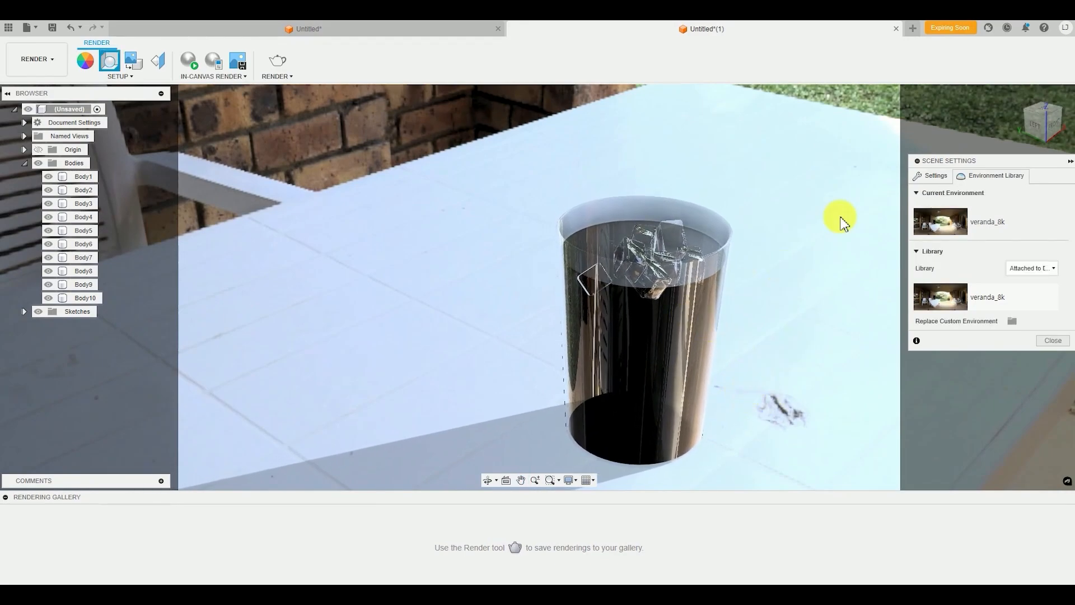
Set the scene camera's focal length to 63 mm
{"action": "left_click", "coordinate": [931, 177]}
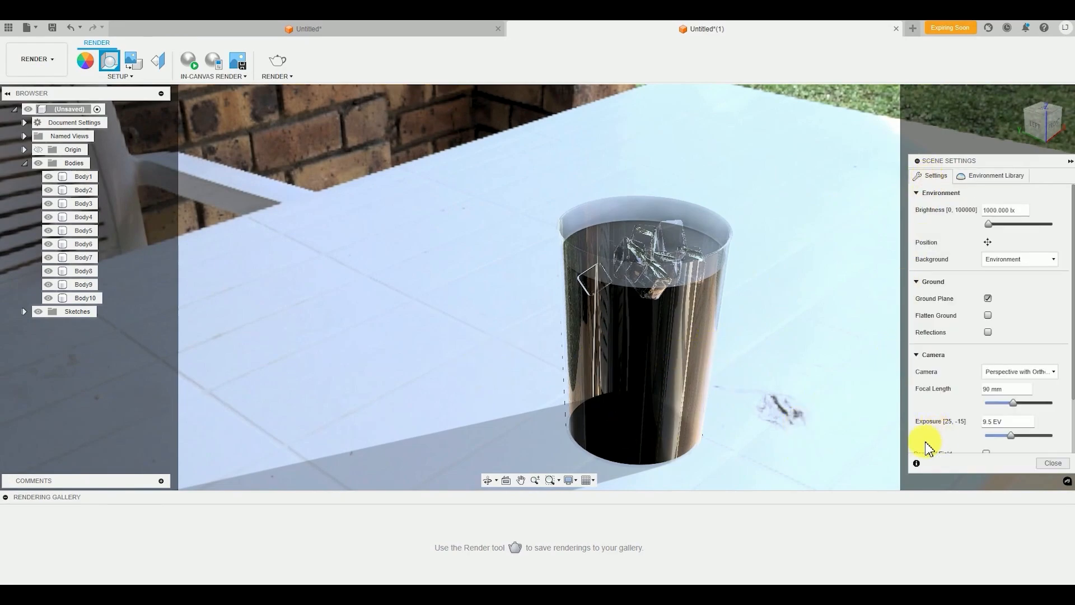
{"action": "scroll", "coordinate": [932, 421], "scroll_direction": "down", "scroll_amount": 1}
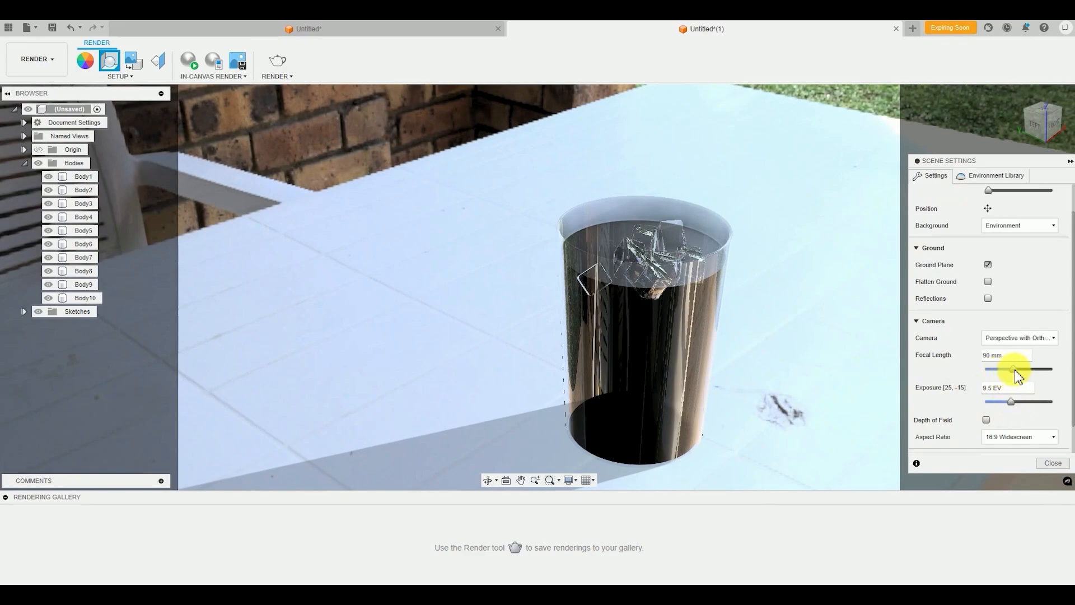
{"action": "mouse_move", "coordinate": [1014, 370]}
{"action": "left_mouse_down"}
{"action": "mouse_move", "coordinate": [994, 369]}
{"action": "mouse_move", "coordinate": [1004, 370]}
{"action": "left_mouse_up"}
Compose the shot with the cup on the white table beside the plastic chair and in front of the brick fireplace
{"action": "middle_click_drag", "start_coordinate": [458, 356], "coordinate": [676, 359]}
{"action": "left_click_drag", "start_coordinate": [676, 359], "coordinate": [636, 388]}
{"action": "key", "text": "Escape"}
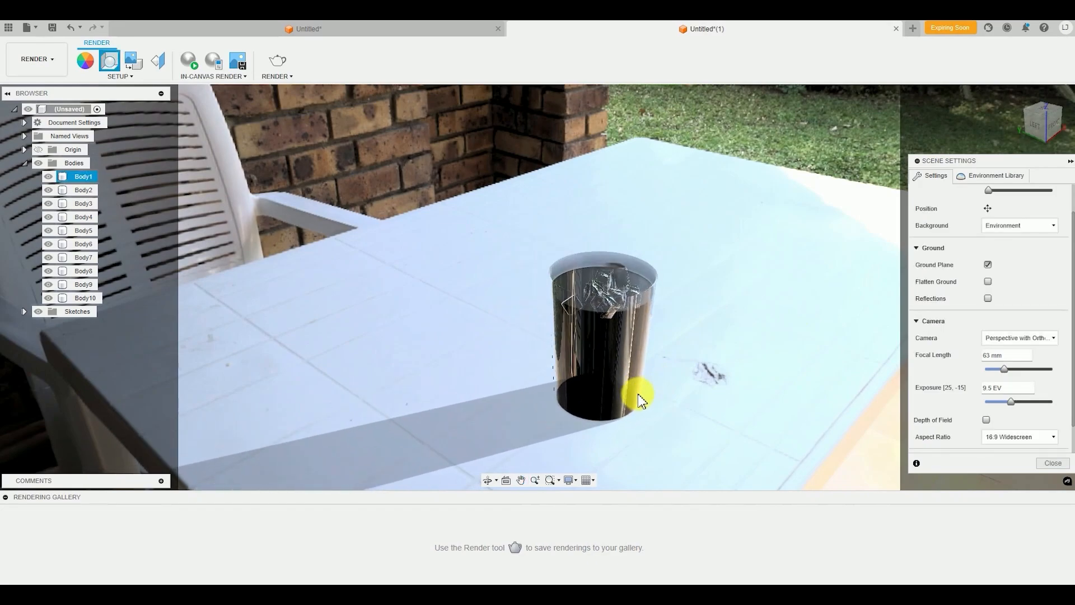
{"action": "mouse_move", "coordinate": [327, 347]}
{"action": "middle_mouse_down", "text": "shift"}
{"action": "mouse_move", "coordinate": [355, 341]}
{"action": "mouse_move", "coordinate": [344, 339]}
{"action": "middle_mouse_up", "text": "shift"}
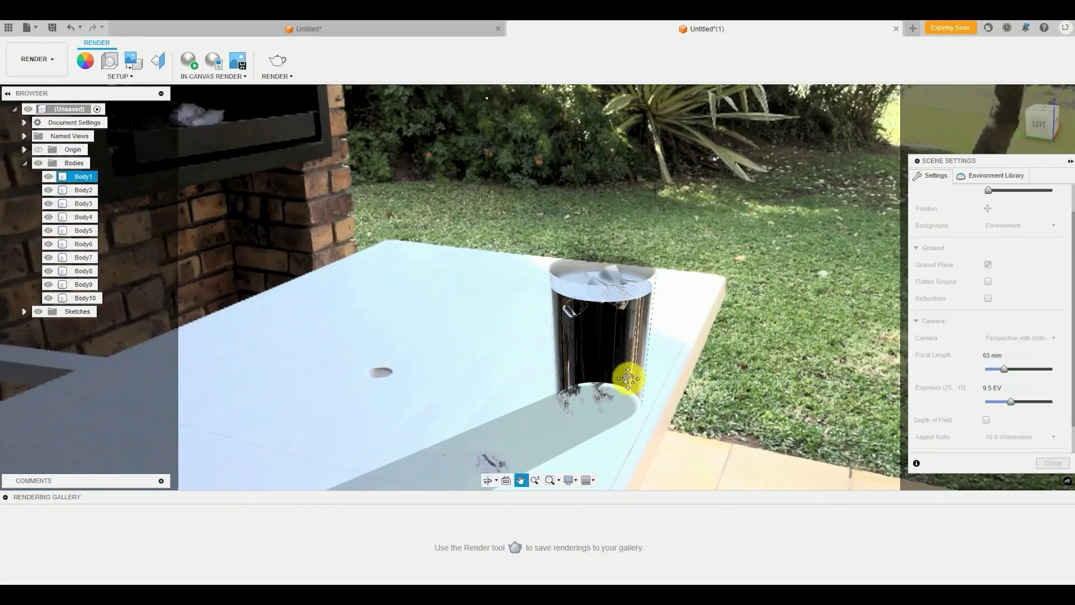
{"action": "middle_click_drag", "start_coordinate": [629, 375], "coordinate": [648, 413]}
{"action": "scroll", "coordinate": [610, 387], "scroll_direction": "down", "scroll_amount": 2}
{"action": "scroll", "coordinate": [605, 386], "scroll_direction": "up", "scroll_amount": 1}
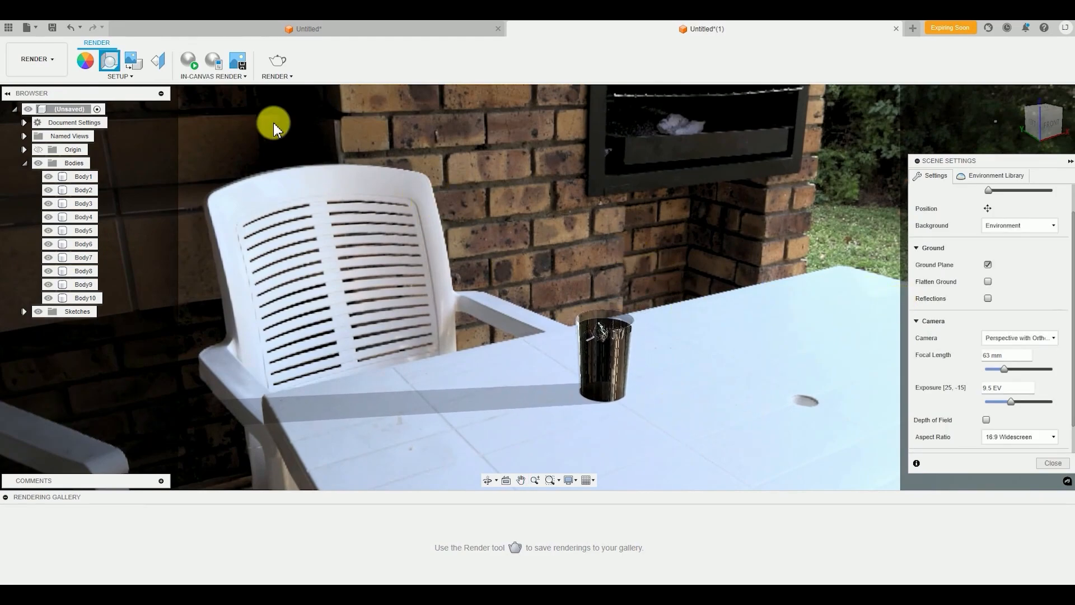
Start the in-canvas render and reposition the view so the cup stands larger on the table near the chair's armrest
{"action": "left_click", "coordinate": [190, 60]}
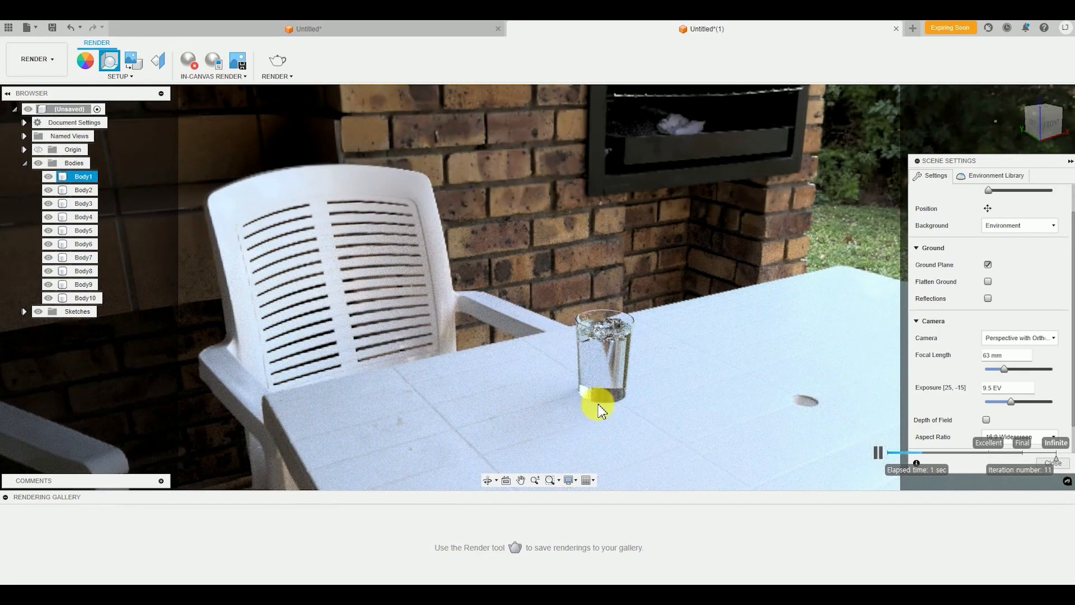
{"action": "middle_click_drag", "start_coordinate": [595, 404], "coordinate": [511, 386], "text": "shift"}
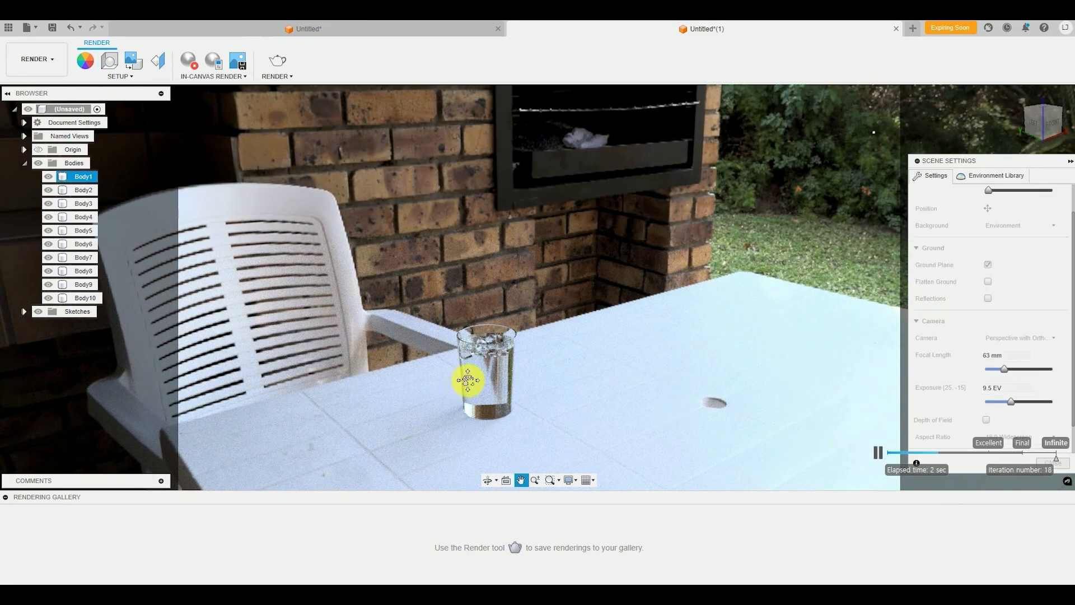
{"action": "middle_click_drag", "start_coordinate": [466, 377], "coordinate": [480, 372]}
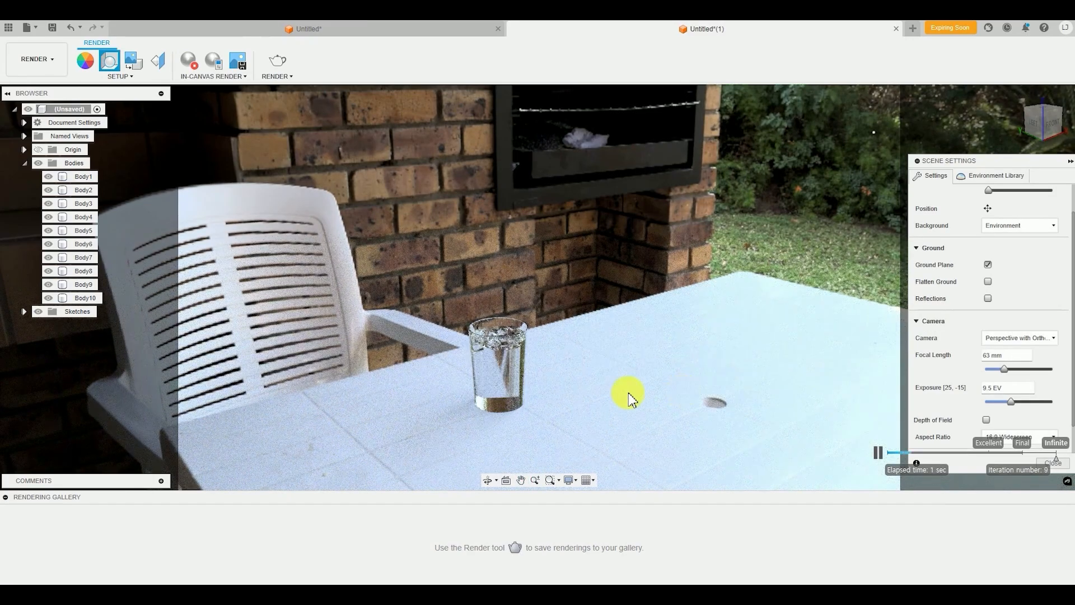
{"action": "scroll", "coordinate": [477, 365], "scroll_direction": "up", "scroll_amount": 1}
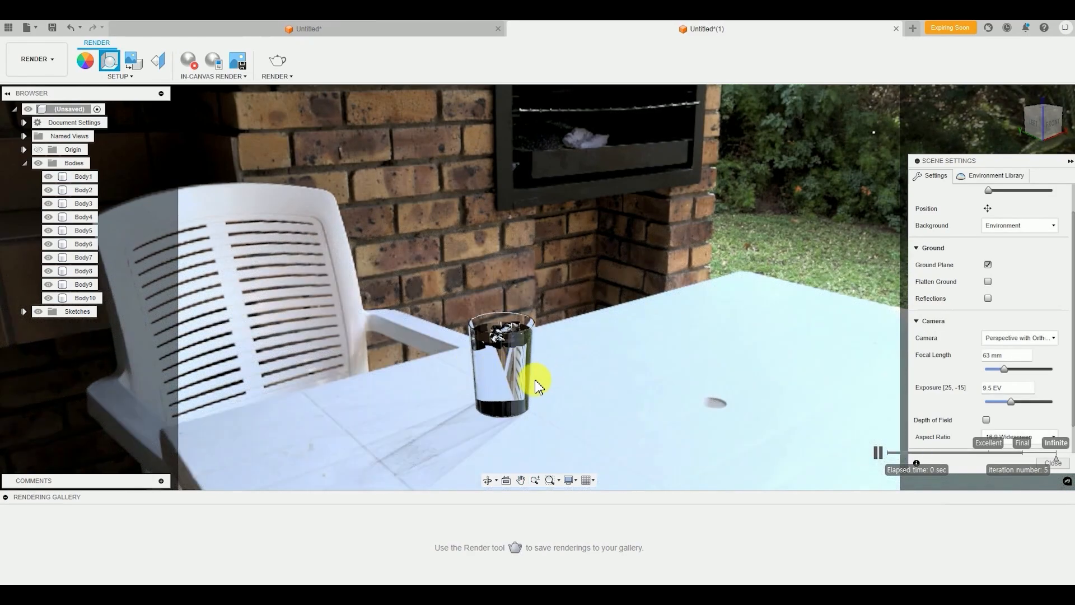
{"action": "middle_click_drag", "start_coordinate": [536, 386], "coordinate": [461, 367]}
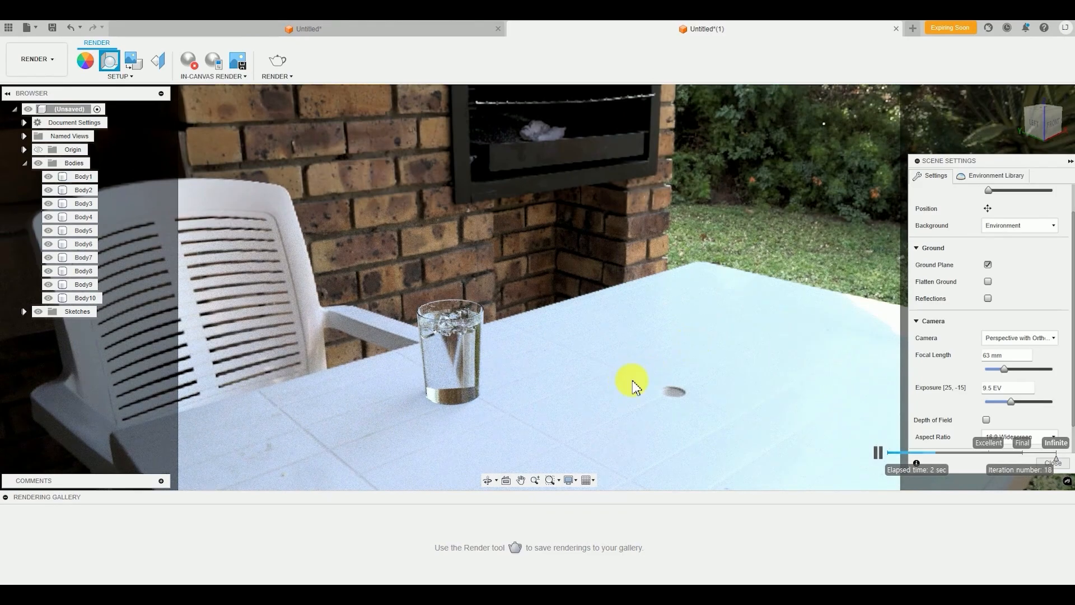
{"action": "middle_click_drag", "start_coordinate": [435, 398], "coordinate": [428, 395]}
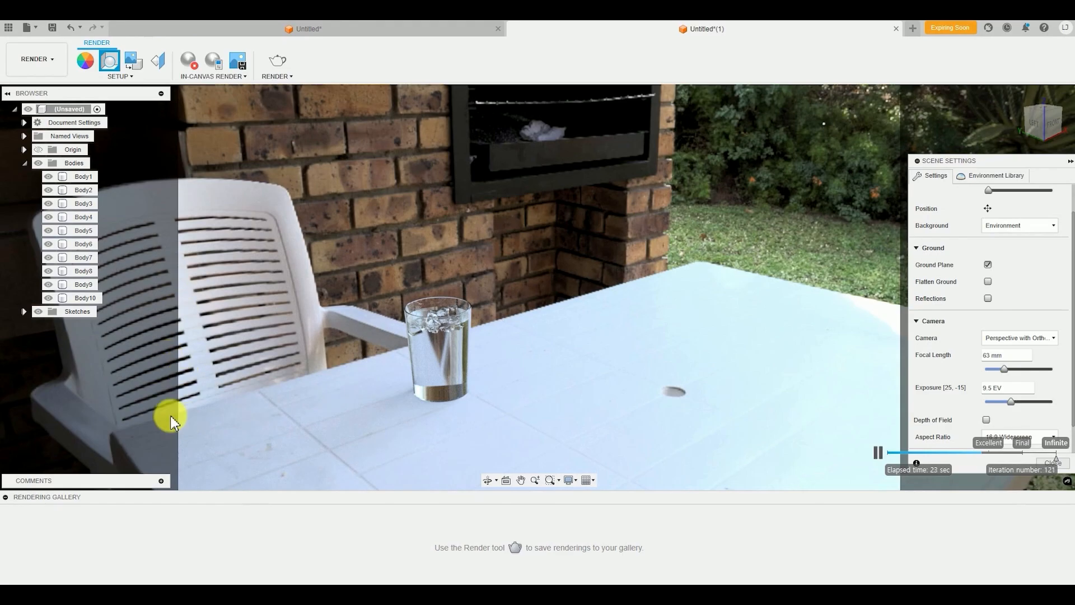
Fine-tune the cup's placement near the chair and frame the table from a slightly higher angle in the in-canvas render
{"action": "left_click", "coordinate": [417, 383]}
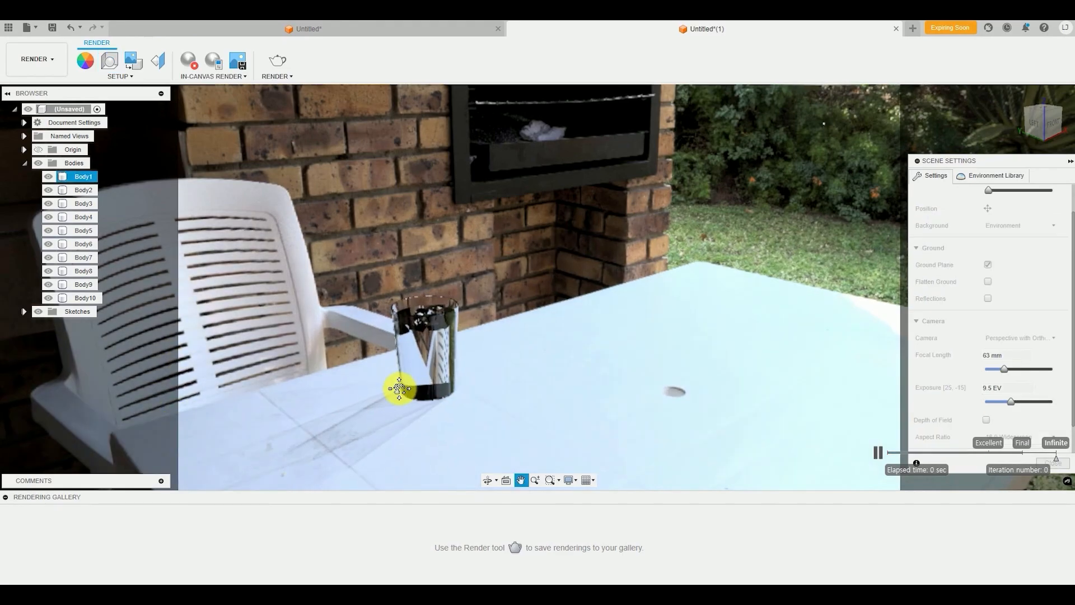
{"action": "middle_click_drag", "start_coordinate": [418, 379], "coordinate": [428, 382]}
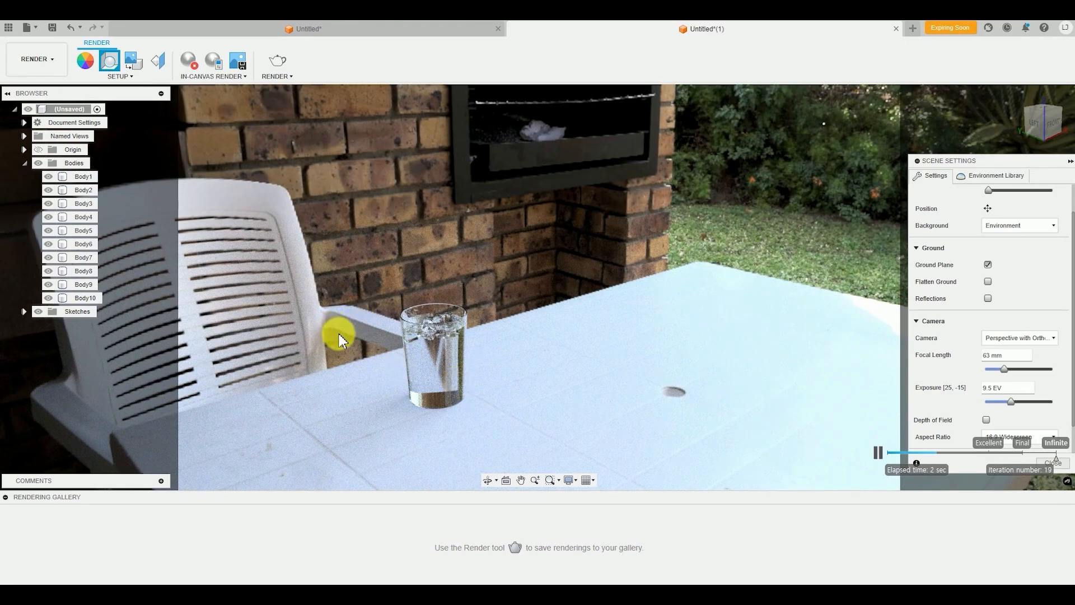
{"action": "middle_click_drag", "start_coordinate": [470, 415], "coordinate": [371, 361]}
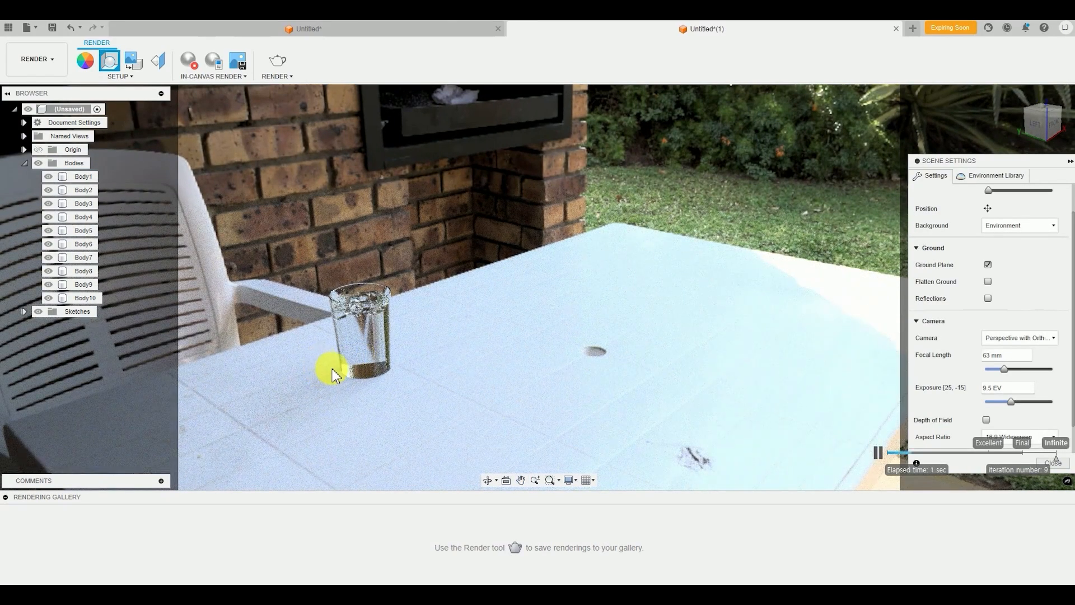
{"action": "middle_click_drag", "start_coordinate": [334, 379], "coordinate": [334, 377]}
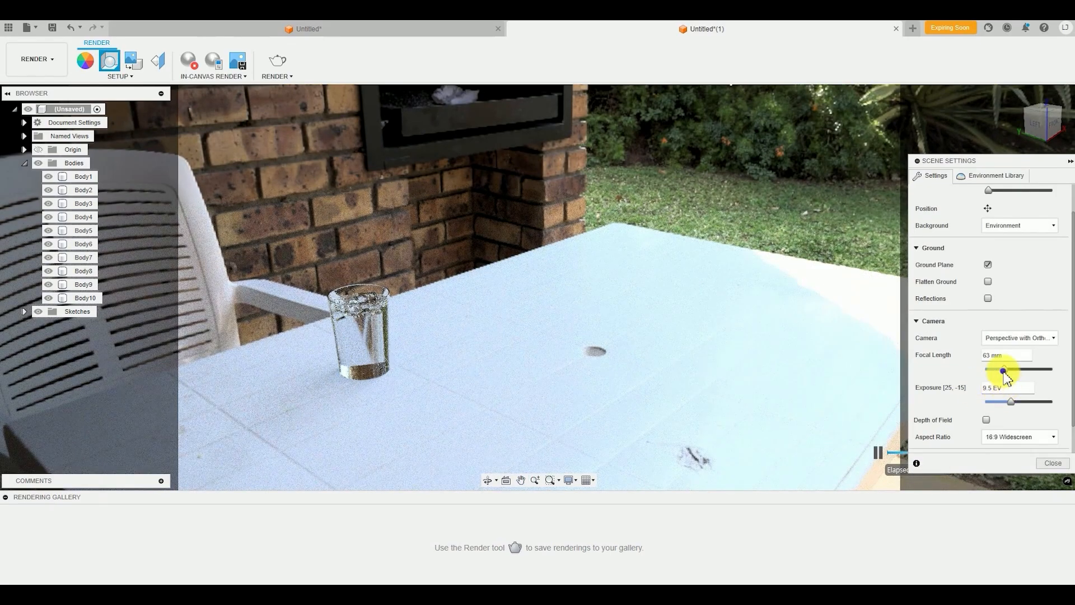
Move the cup away from the chair's armrest toward the table's hole and finish the scene settings
{"action": "left_click_drag", "start_coordinate": [1005, 369], "coordinate": [1003, 373]}
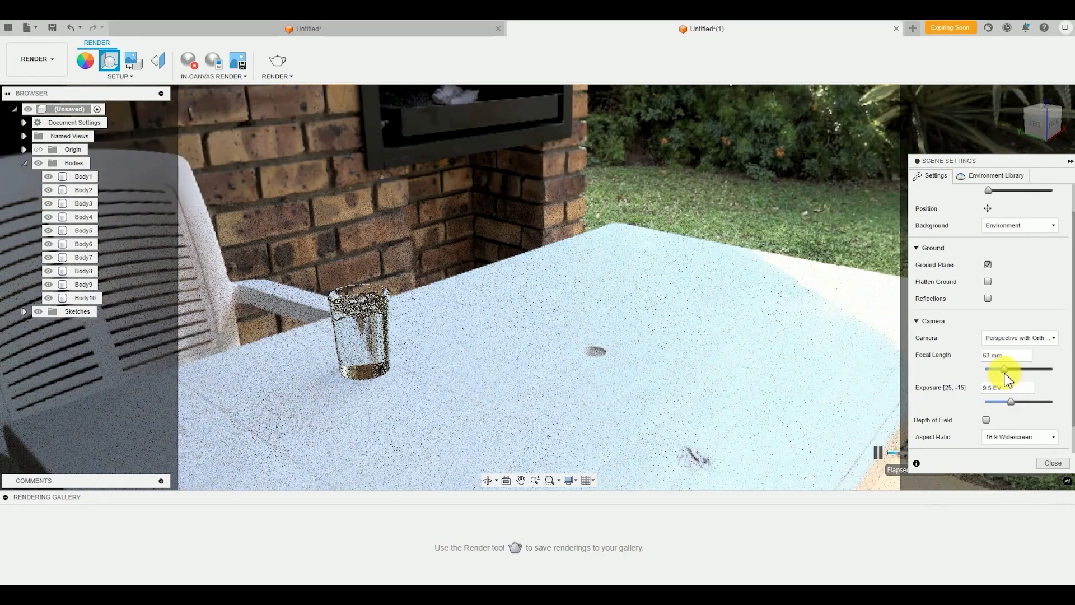
{"action": "middle_click_drag", "start_coordinate": [442, 345], "coordinate": [523, 377]}
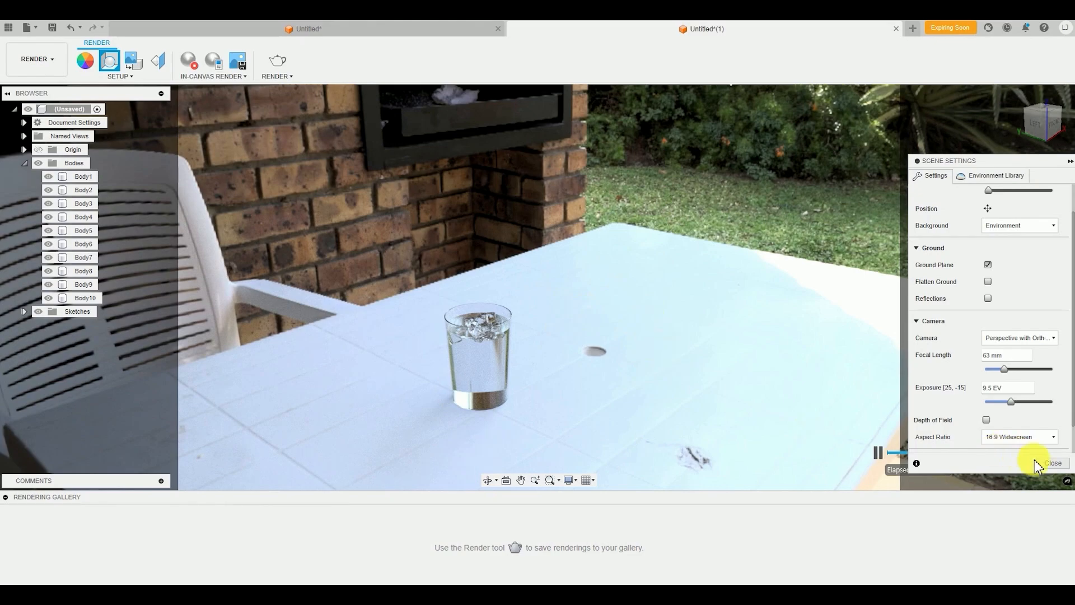
{"action": "left_click", "coordinate": [1058, 464]}
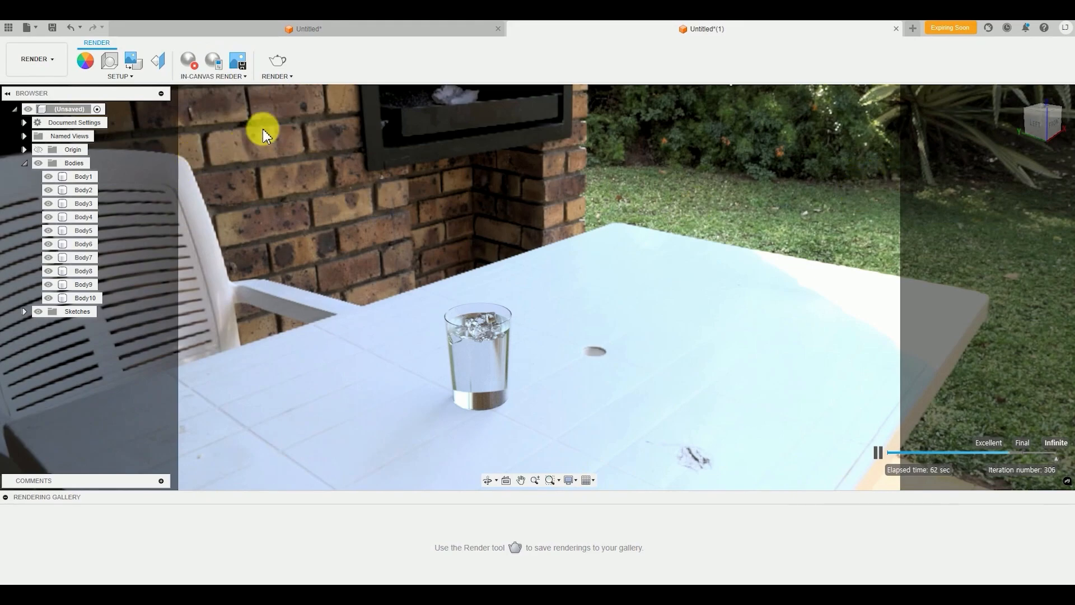
Capture the in-canvas render at the current document window size as a PNG file on the Desktop
{"action": "left_click", "coordinate": [239, 70]}
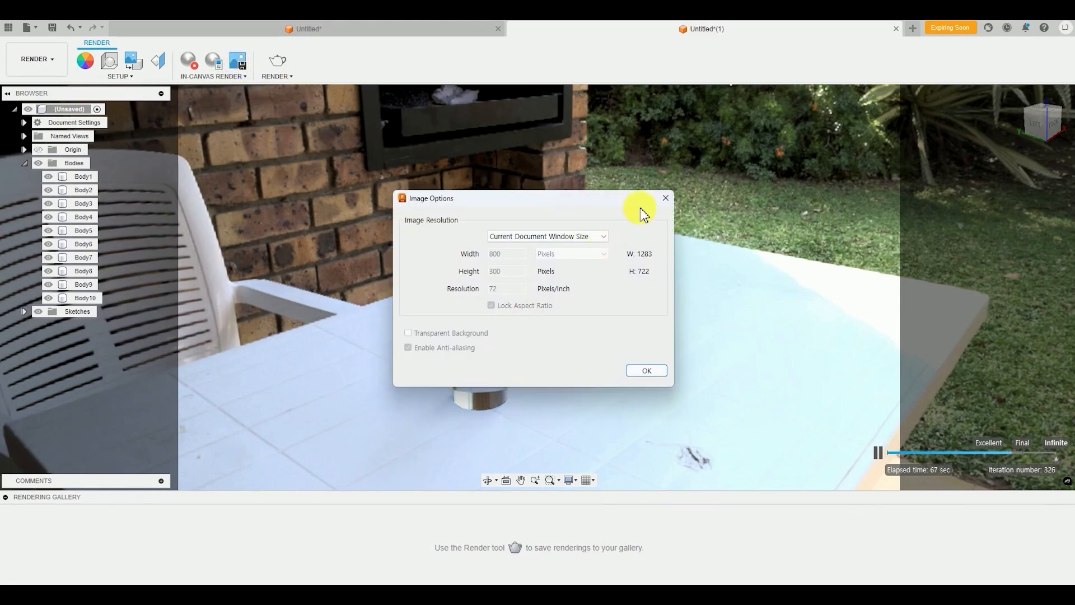
{"action": "left_click", "coordinate": [577, 237]}
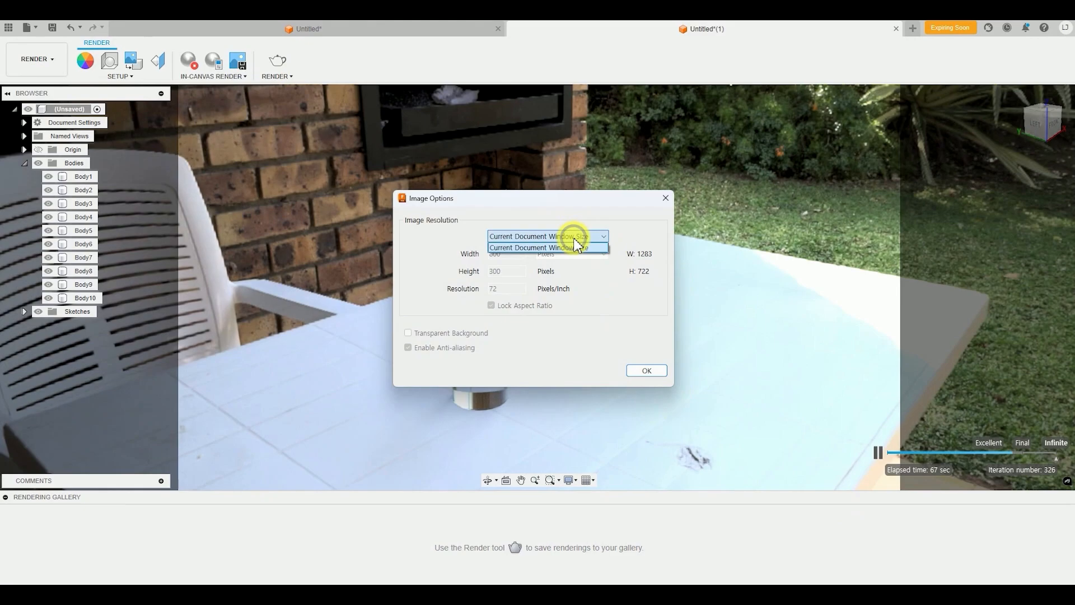
{"action": "left_click", "coordinate": [577, 247]}
{"action": "left_click", "coordinate": [649, 372]}
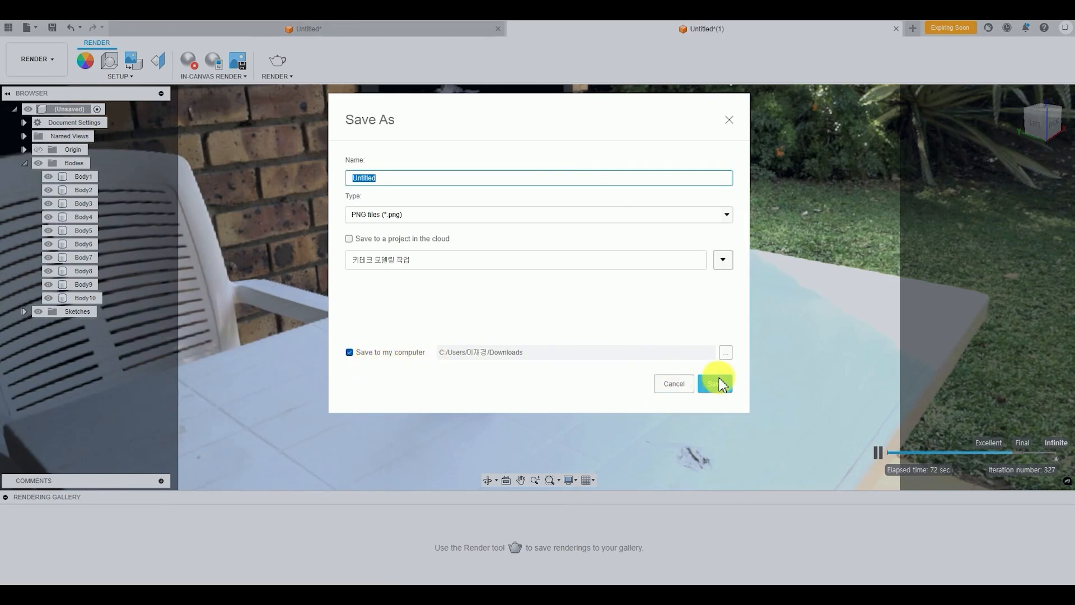
{"action": "left_click", "coordinate": [726, 353]}
{"action": "left_click", "coordinate": [385, 199]}
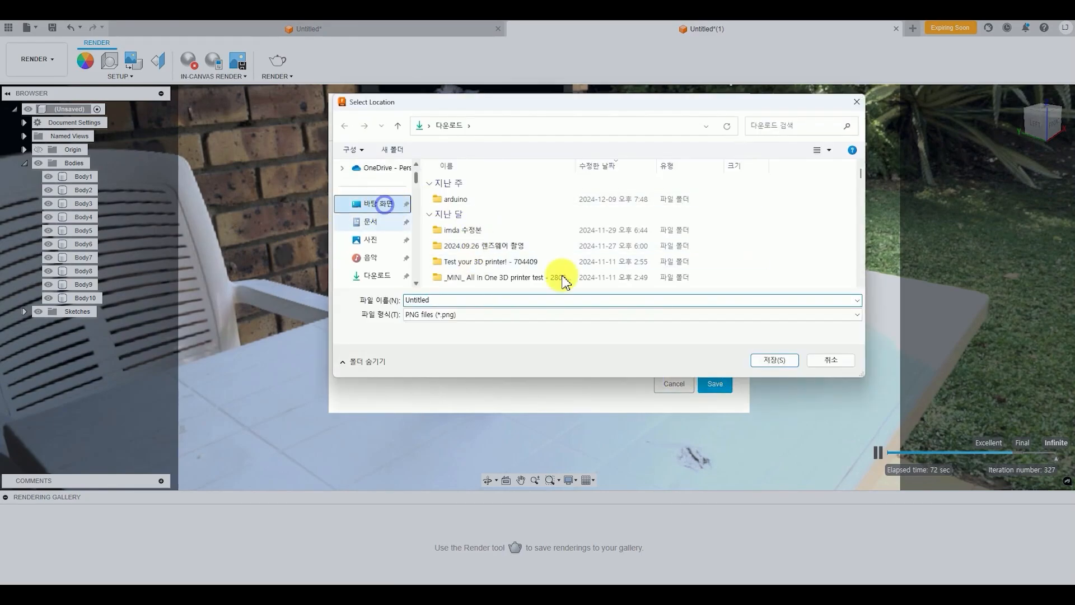
{"action": "left_click", "coordinate": [777, 364]}
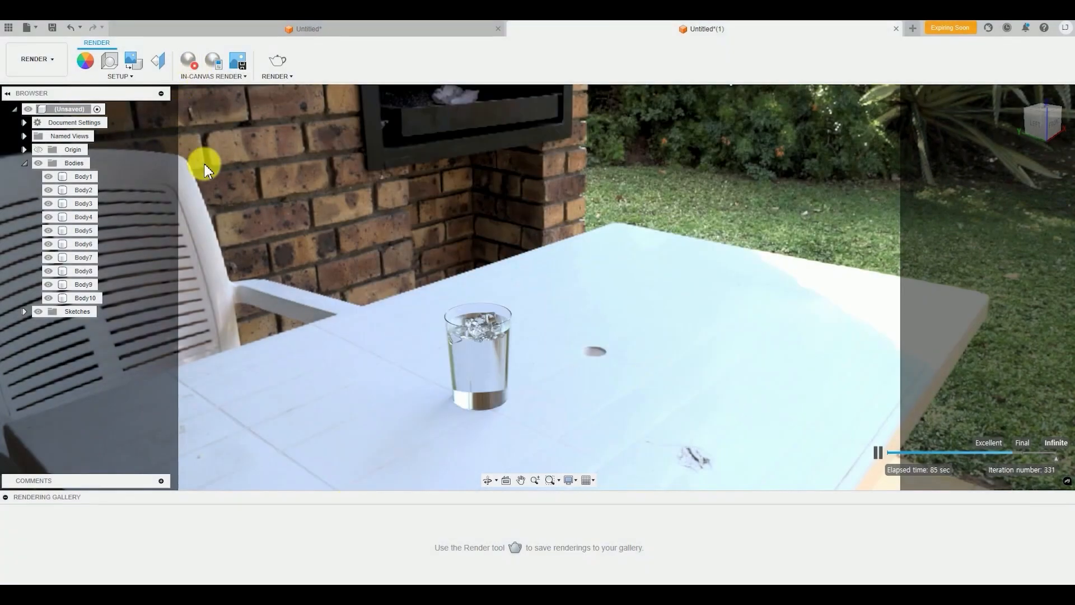
{"action": "left_click_drag", "start_coordinate": [548, 547], "coordinate": [959, 459]}
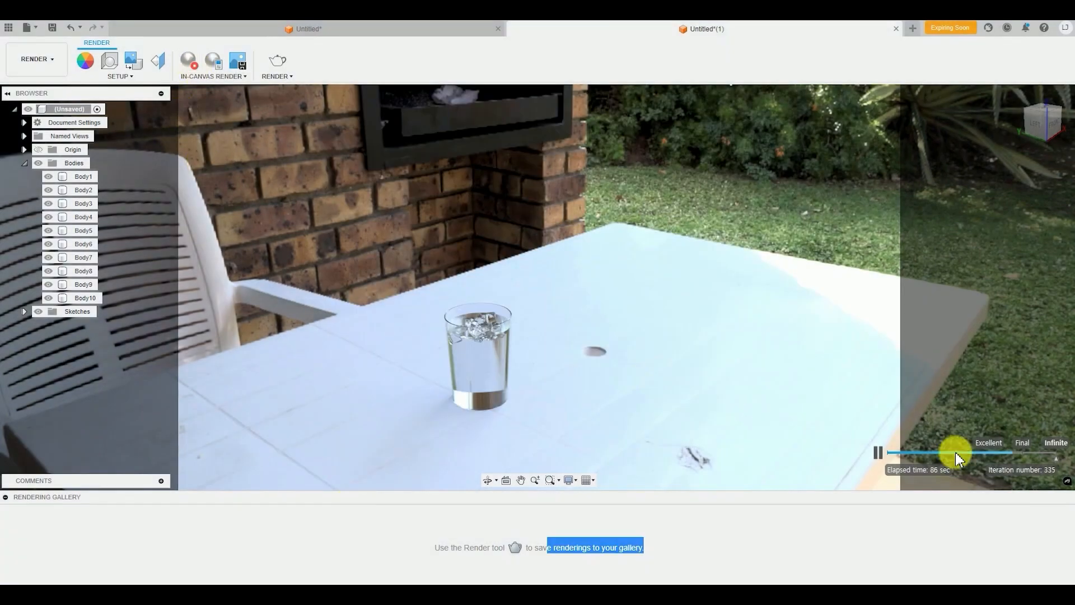
{"action": "left_click", "coordinate": [745, 381]}
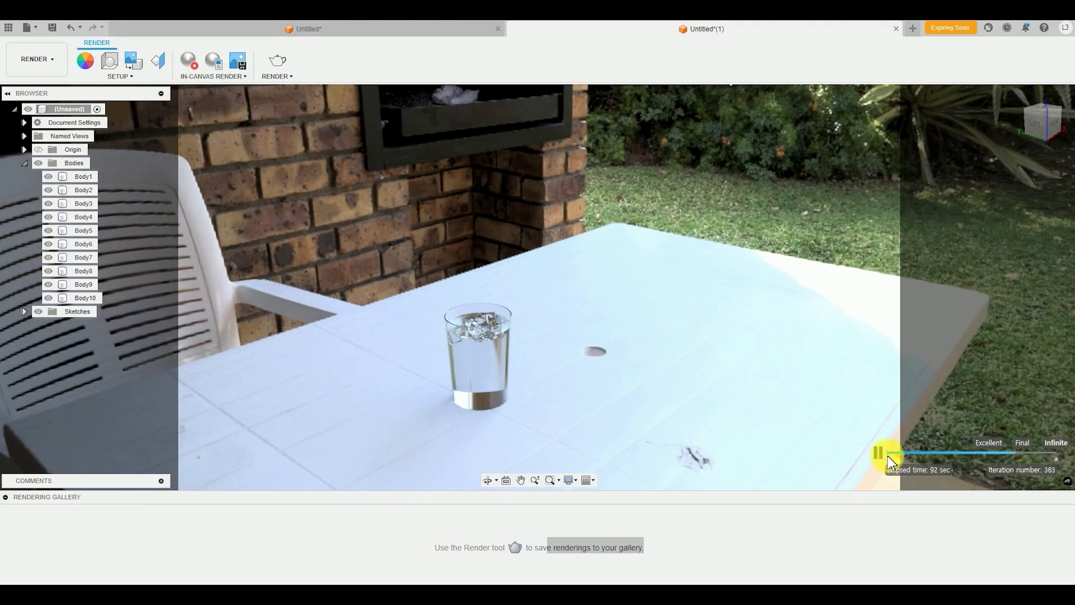
Reframe the scene to show more of the chair and fireplace, and shift the cup beside the chair's armrest
{"action": "mouse_move", "coordinate": [482, 326]}
{"action": "middle_mouse_down", "text": "shift"}
{"action": "mouse_move", "coordinate": [475, 337]}
{"action": "mouse_move", "coordinate": [497, 332]}
{"action": "mouse_move", "coordinate": [497, 319]}
{"action": "middle_mouse_up", "text": "shift"}
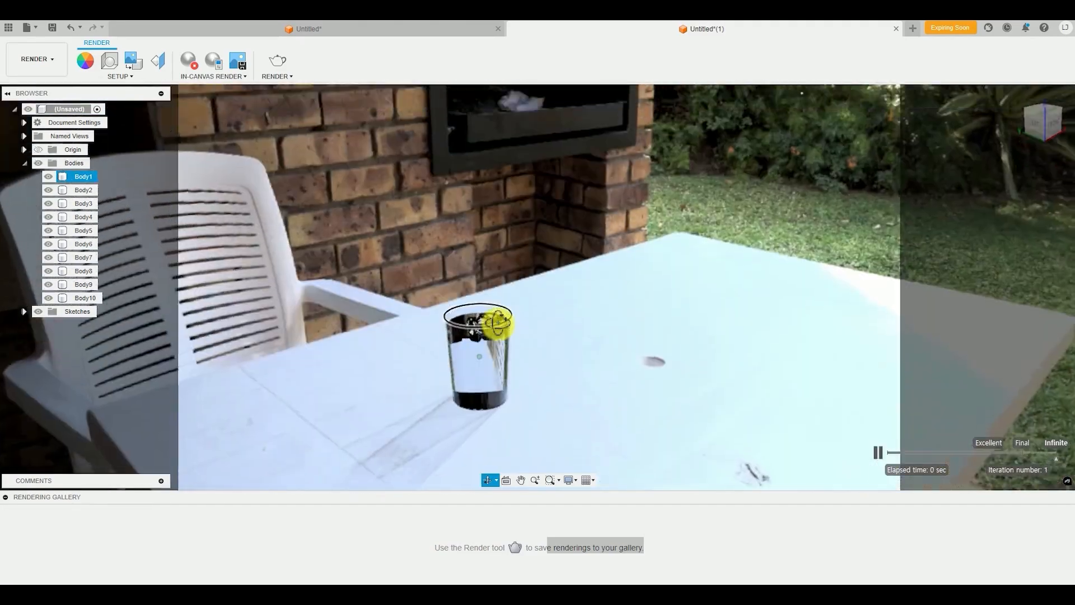
{"action": "middle_click_drag", "start_coordinate": [567, 415], "coordinate": [472, 375], "text": "shift"}
{"action": "middle_click_drag", "start_coordinate": [538, 386], "coordinate": [509, 355], "text": "shift"}
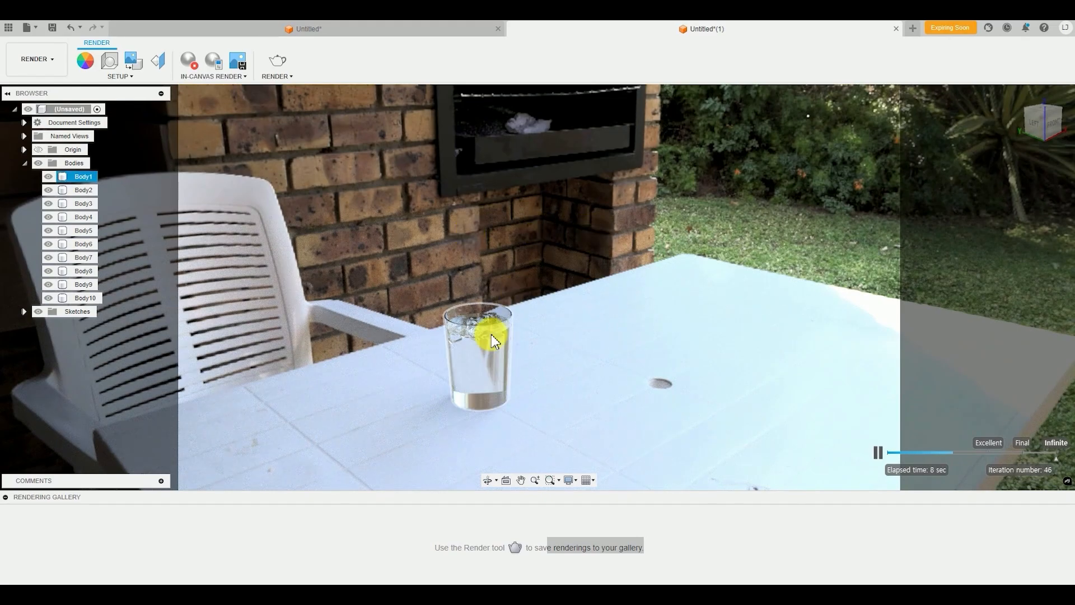
{"action": "middle_click_drag", "start_coordinate": [485, 336], "coordinate": [478, 336]}
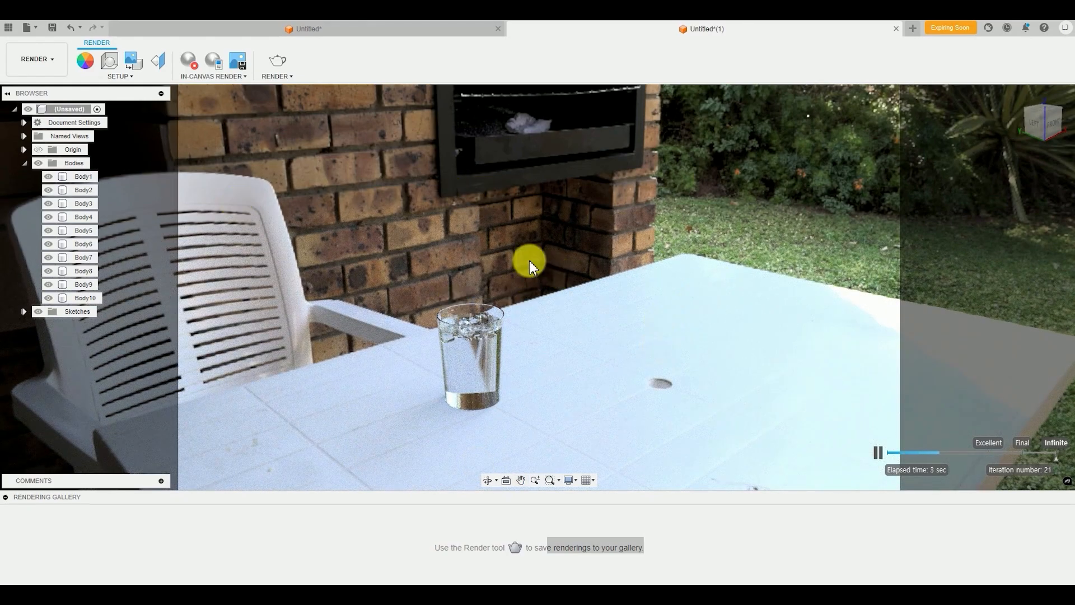
{"action": "scroll", "coordinate": [400, 299], "scroll_direction": "down", "scroll_amount": 1}
{"action": "middle_click_drag", "start_coordinate": [443, 360], "coordinate": [433, 364]}
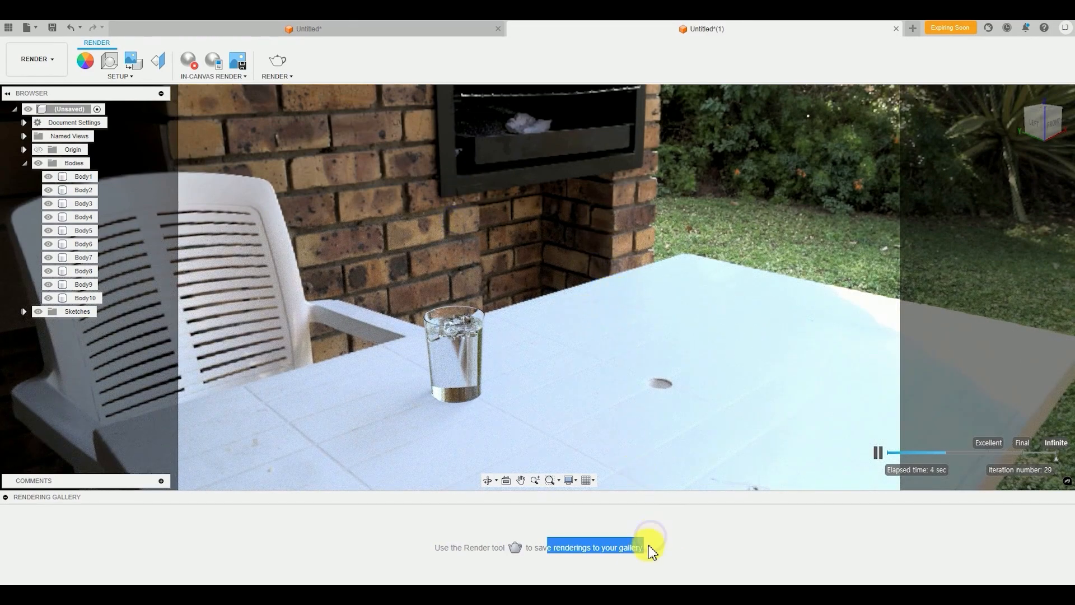
{"action": "left_click", "coordinate": [633, 548]}
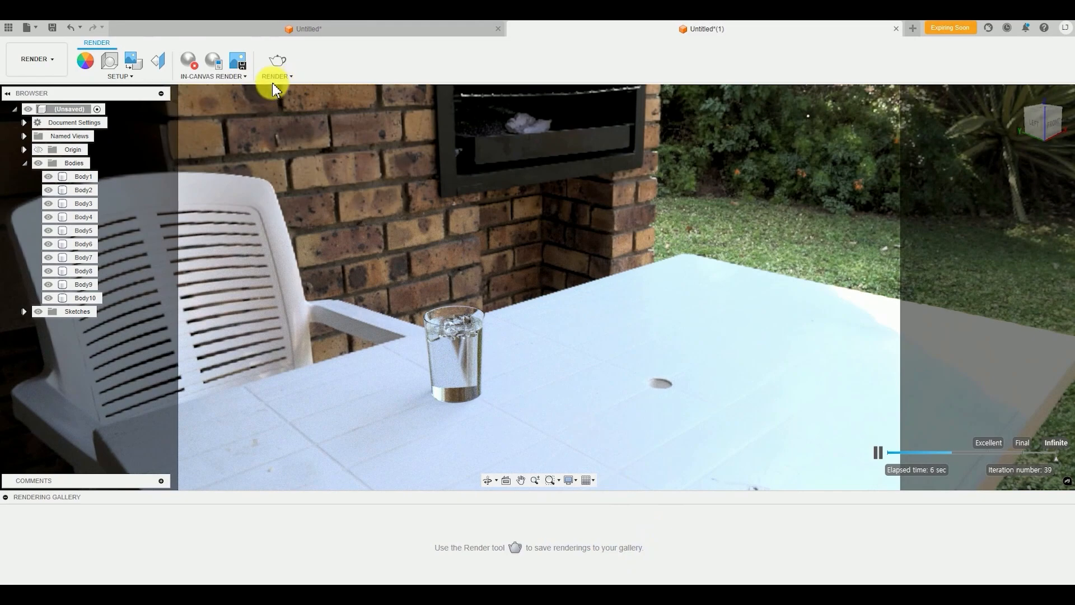
Save the design under the name test so that it can be rendered
{"action": "left_click", "coordinate": [278, 63]}
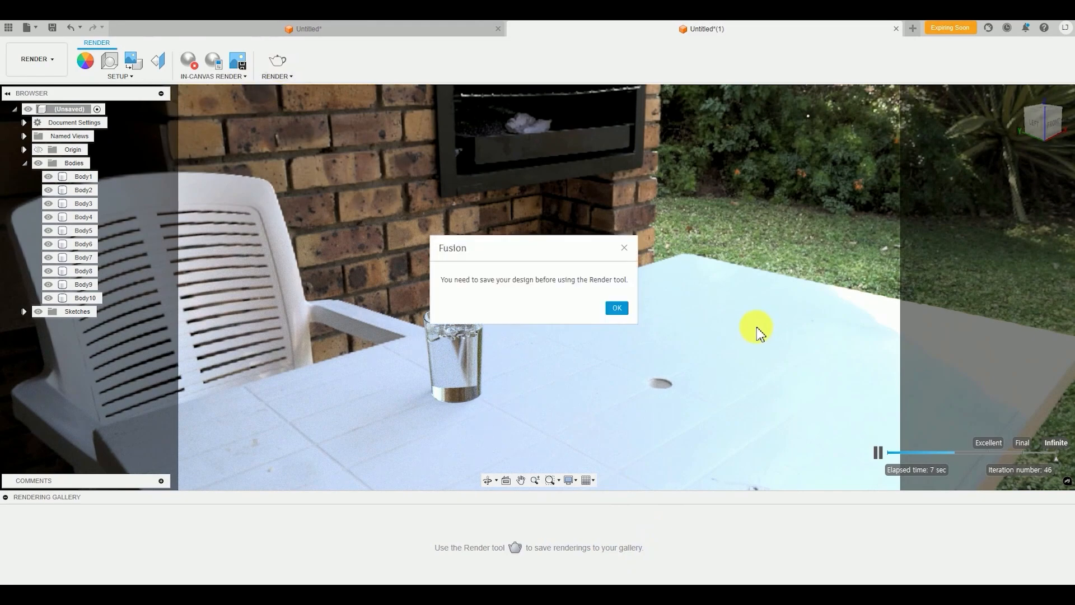
{"action": "left_click", "coordinate": [615, 308]}
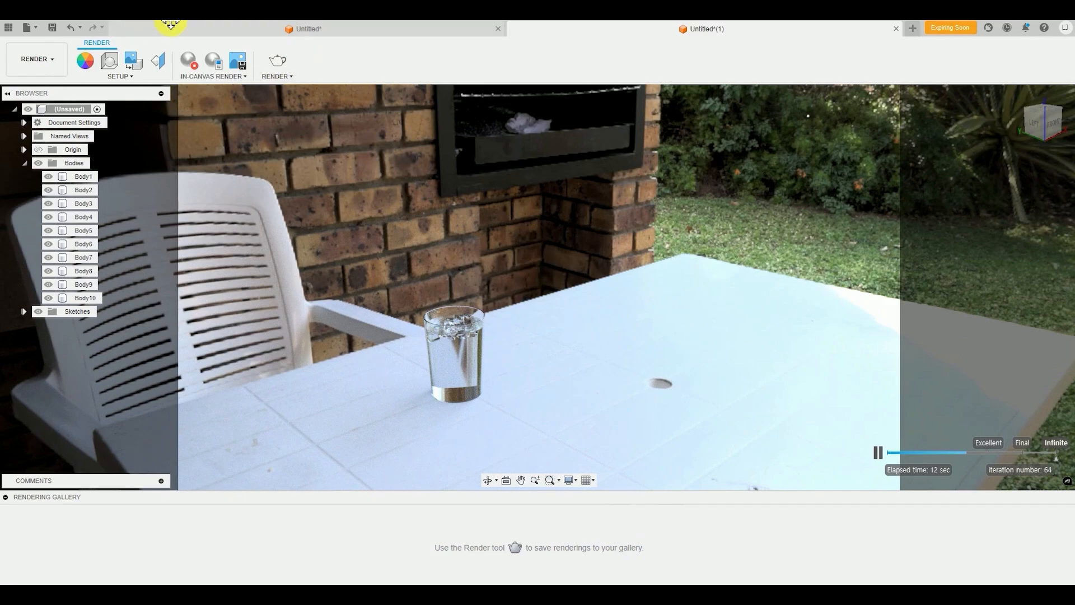
{"action": "left_click", "coordinate": [52, 28]}
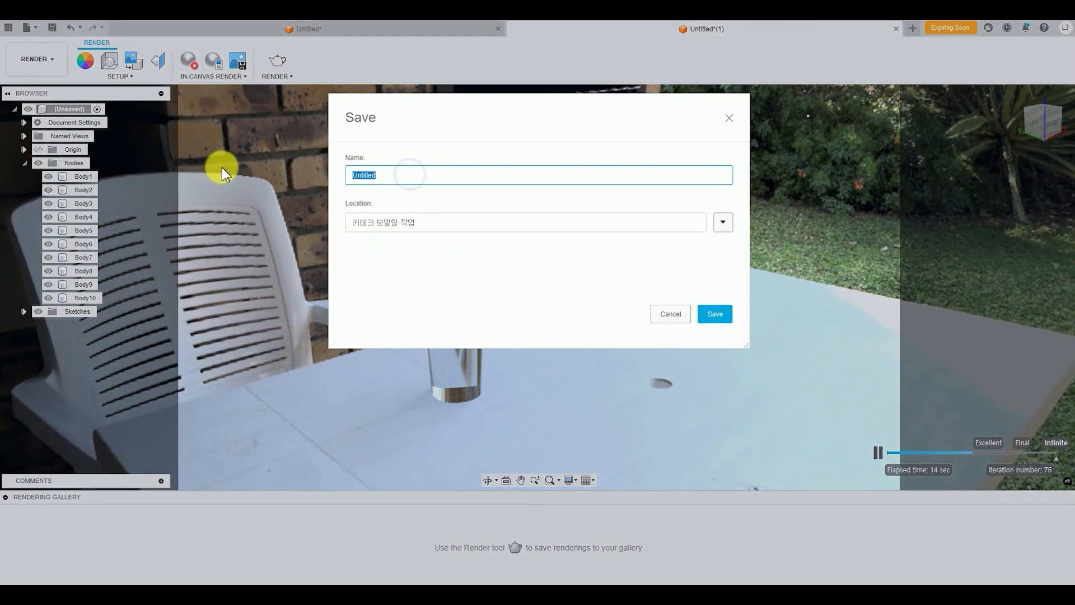
{"action": "type", "text": "test"}
{"action": "key", "text": "Return"}
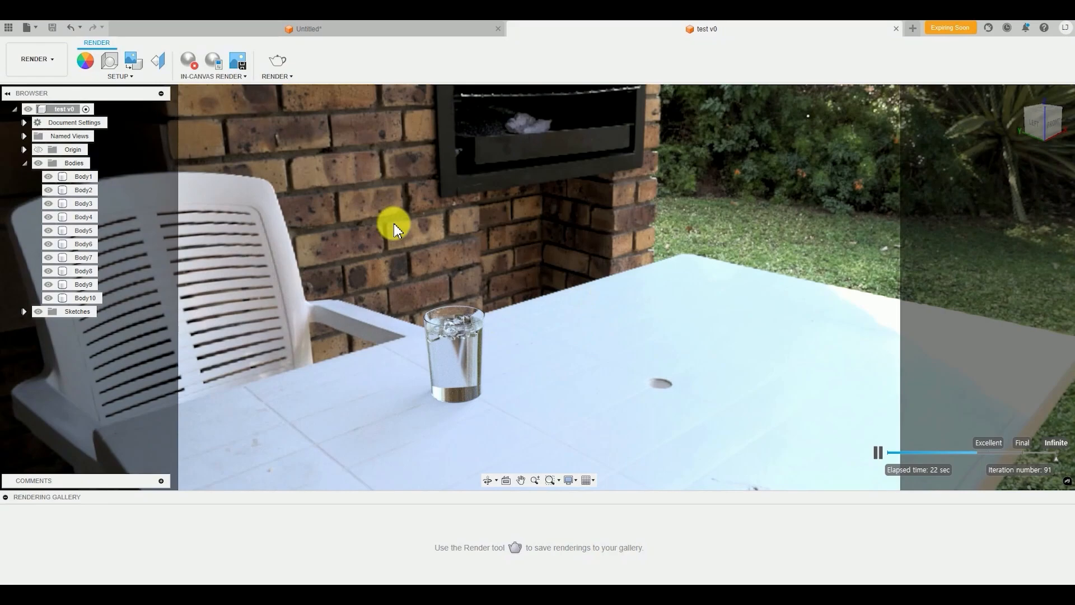
Submit a Final-quality cloud render in 16:9 Widescreen with a custom image width of 4000 px
{"action": "left_click", "coordinate": [278, 67]}
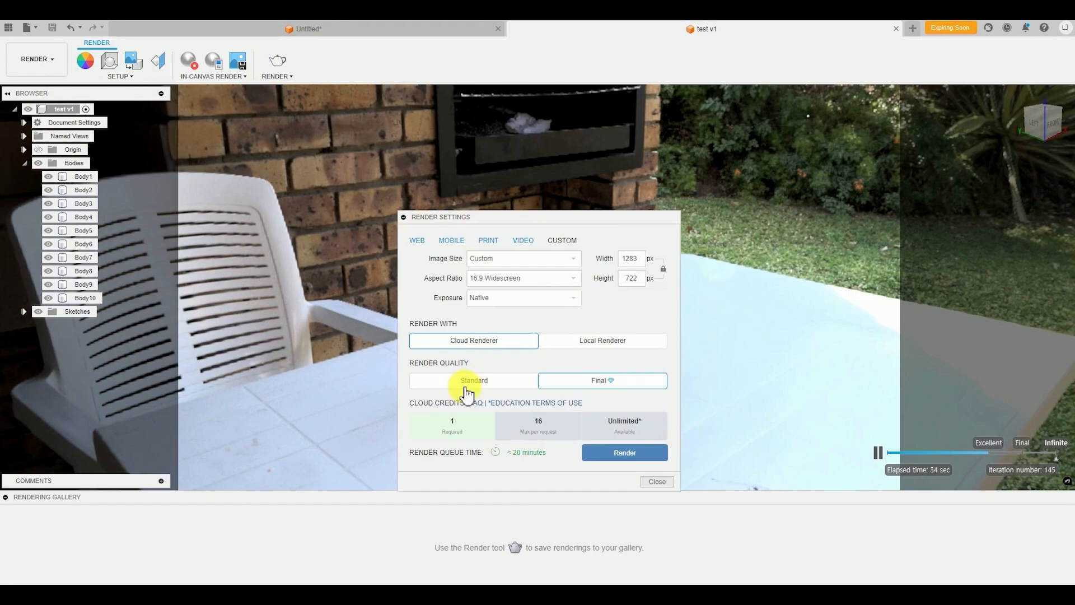
{"action": "double_click", "coordinate": [623, 259]}
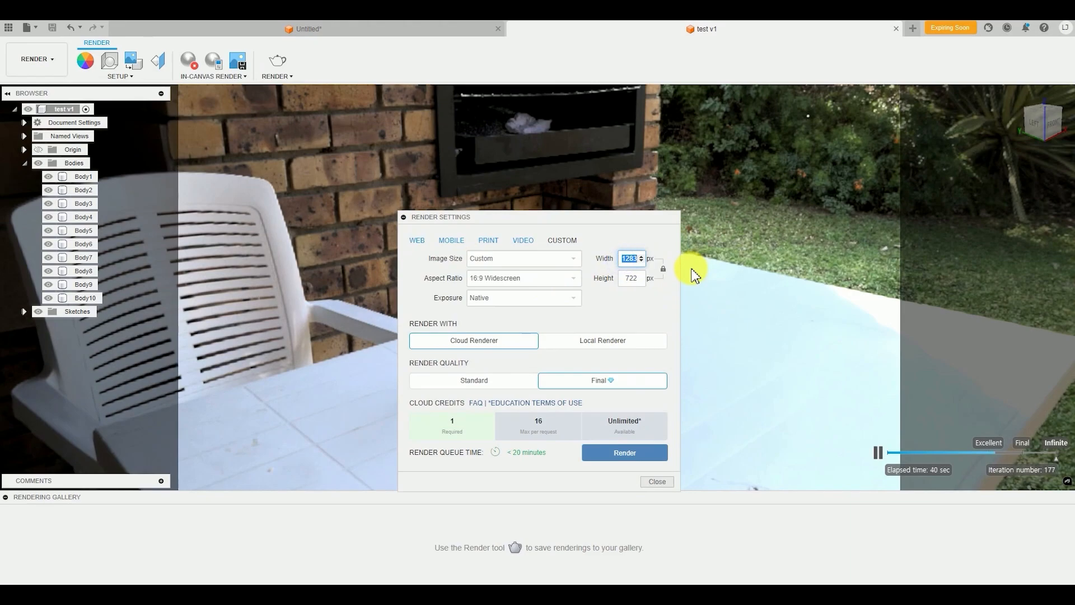
{"action": "type", "text": "4000"}
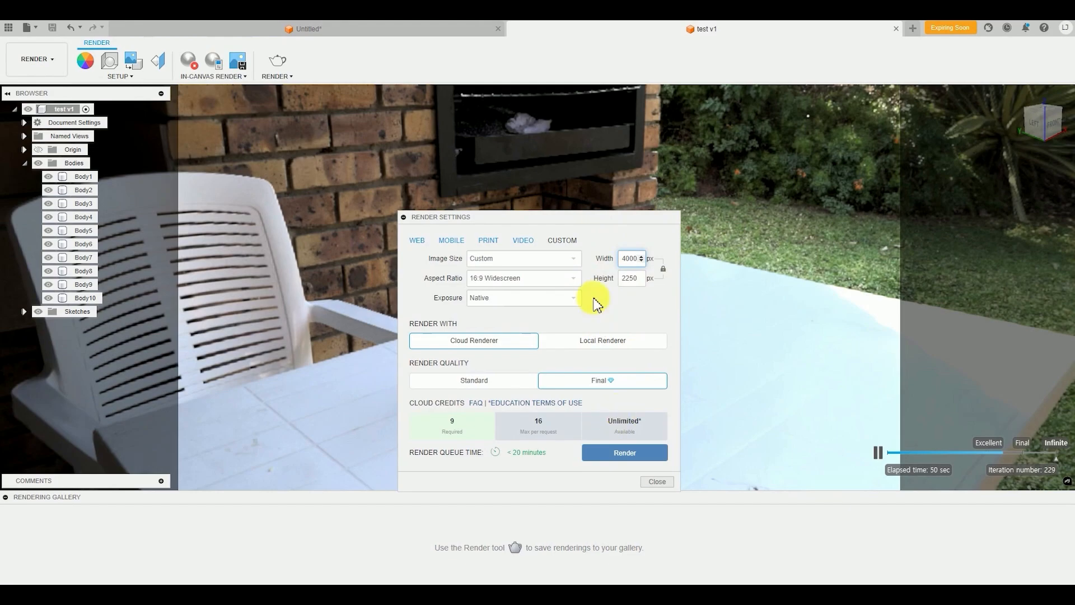
{"action": "left_click_drag", "start_coordinate": [579, 218], "coordinate": [584, 144]}
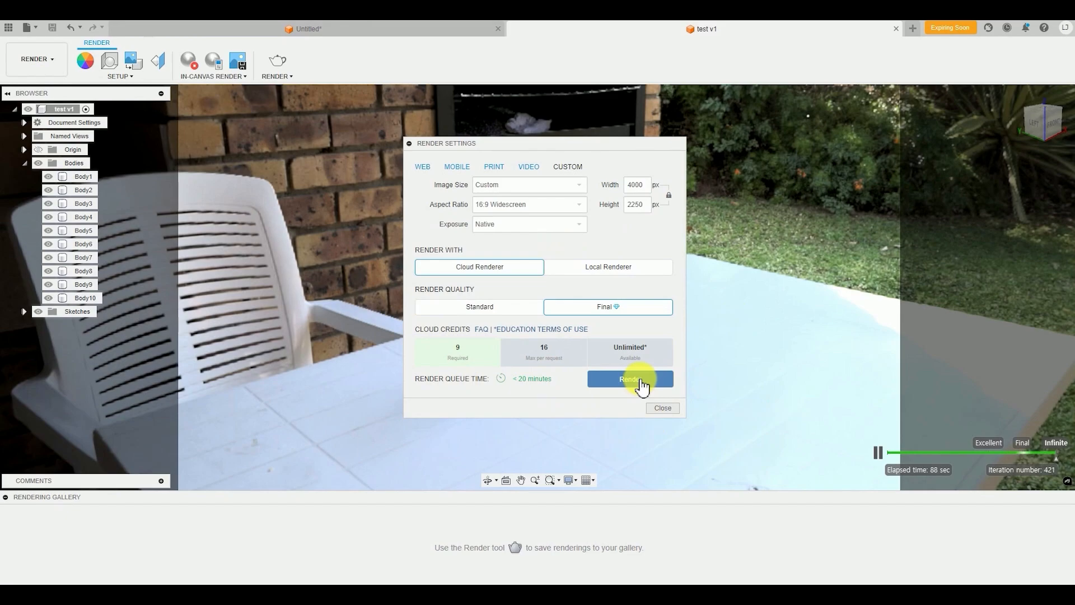
{"action": "left_click", "coordinate": [652, 381]}
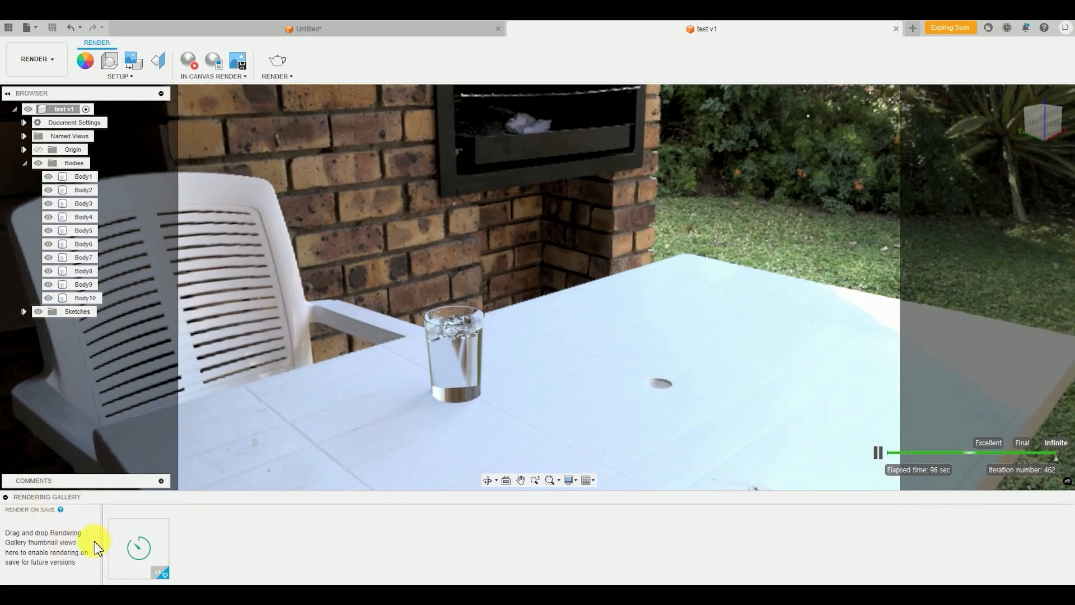
{"action": "mouse_move", "coordinate": [138, 565]}
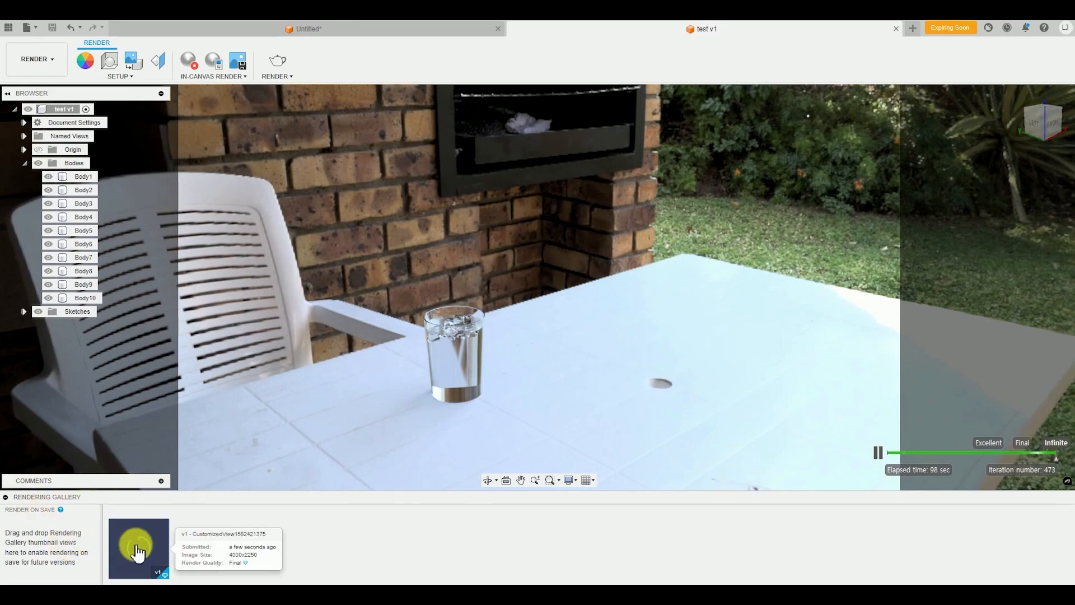